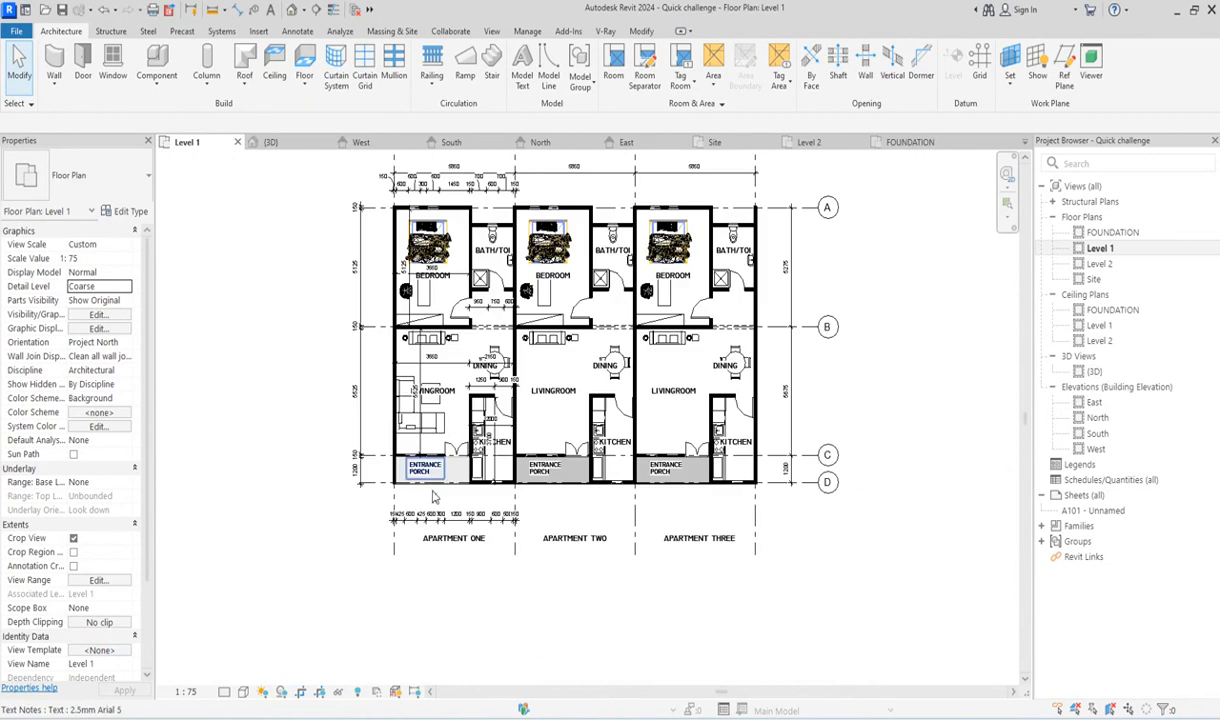
# Examine the Level 1 floor plan, checking the three apartments' room layouts, gridlines and dimension strings.
pyautogui.scroll(2, 507, 530)
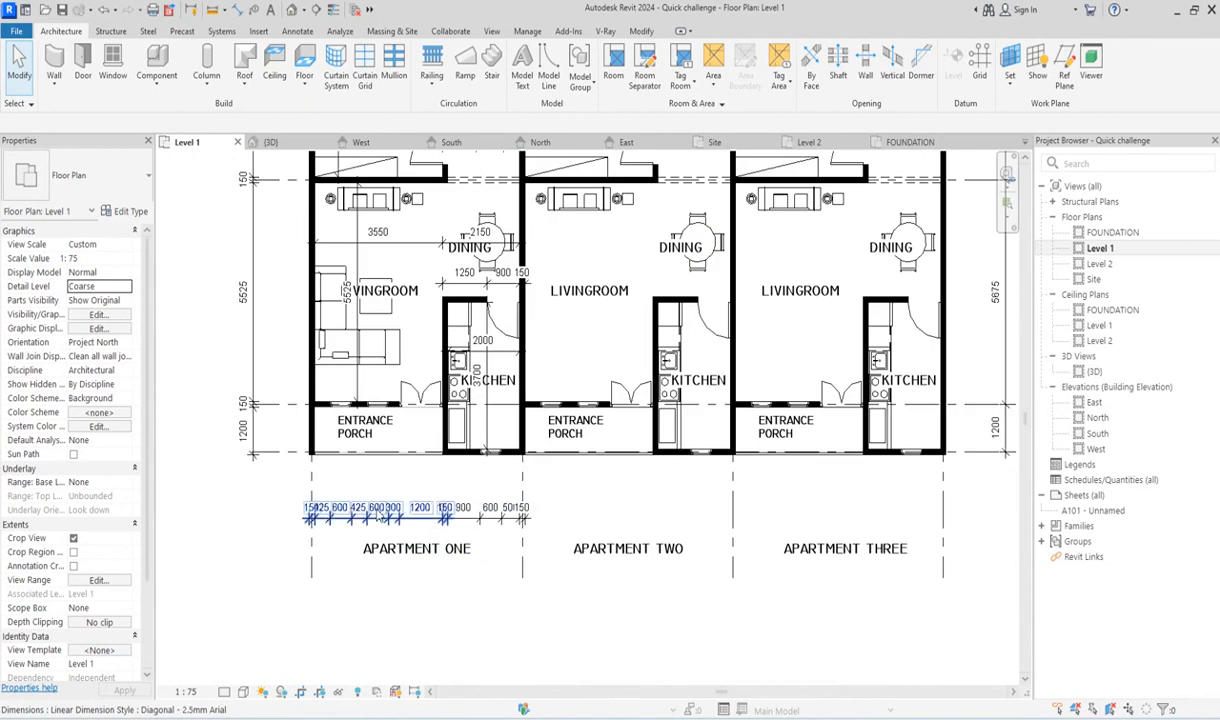
pyautogui.scroll(-3, 412, 540)
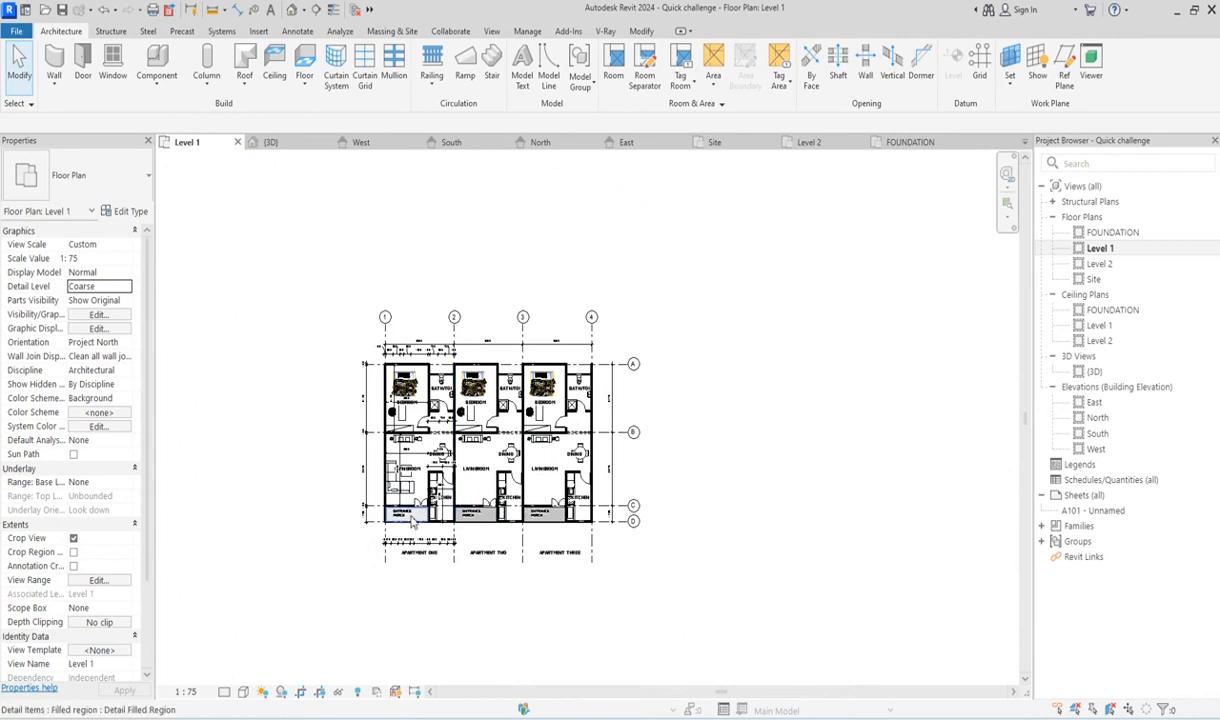
pyautogui.scroll(2, 412, 525)
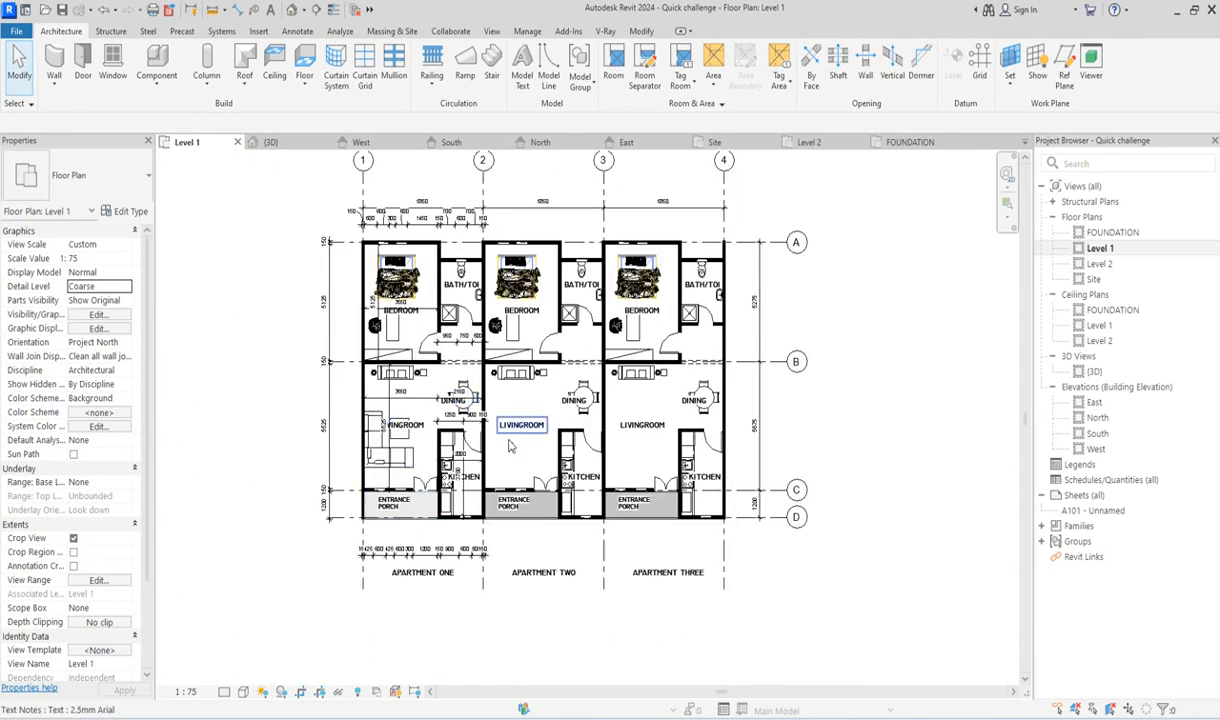
pyautogui.scroll(-2, 506, 543)
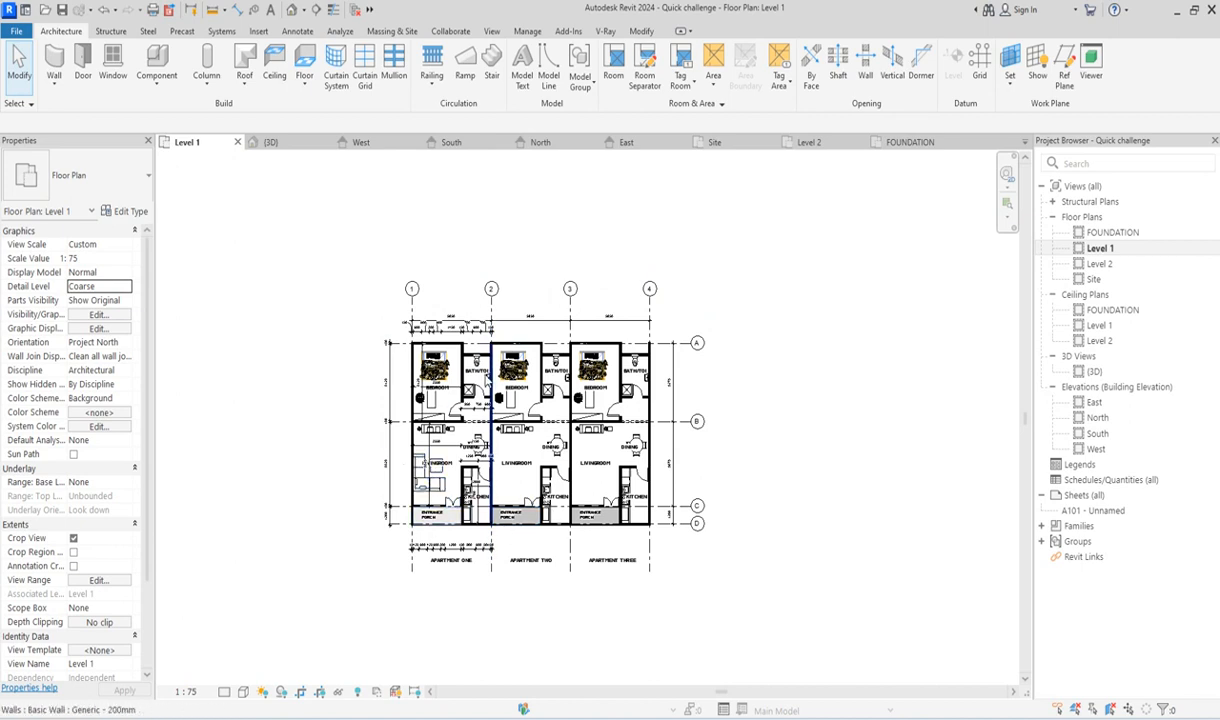
pyautogui.scroll(5, 515, 412)
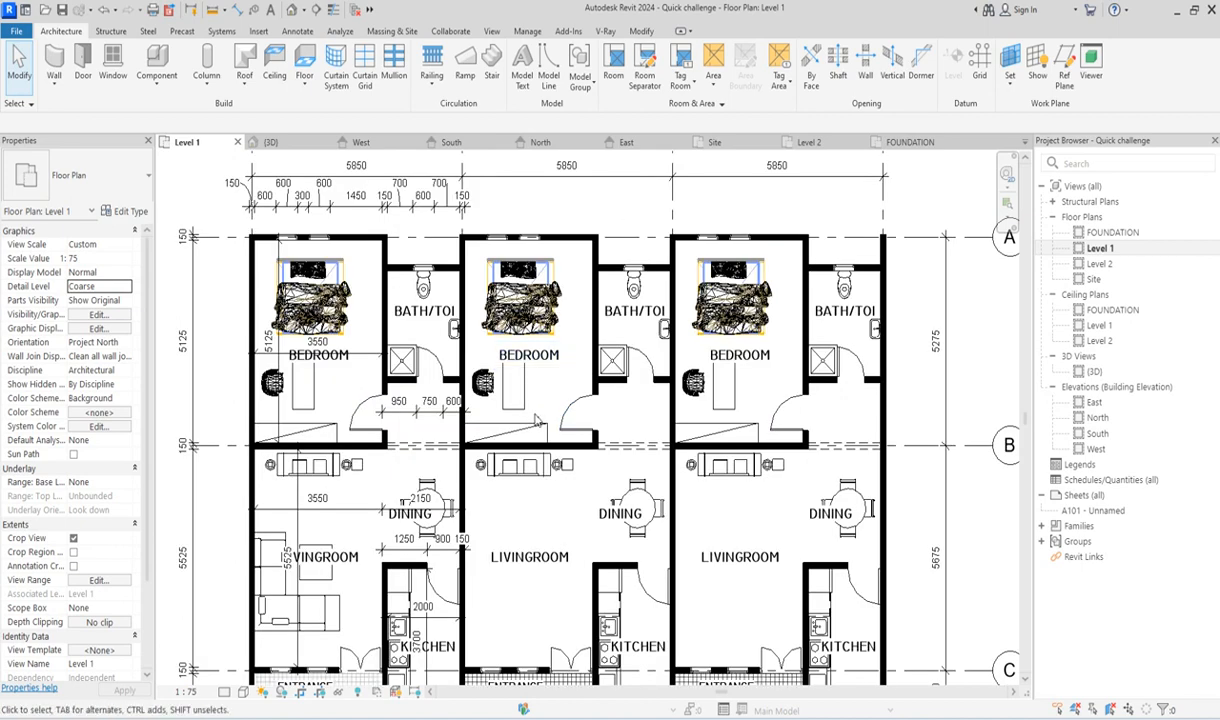
pyautogui.scroll(-3, 536, 420)
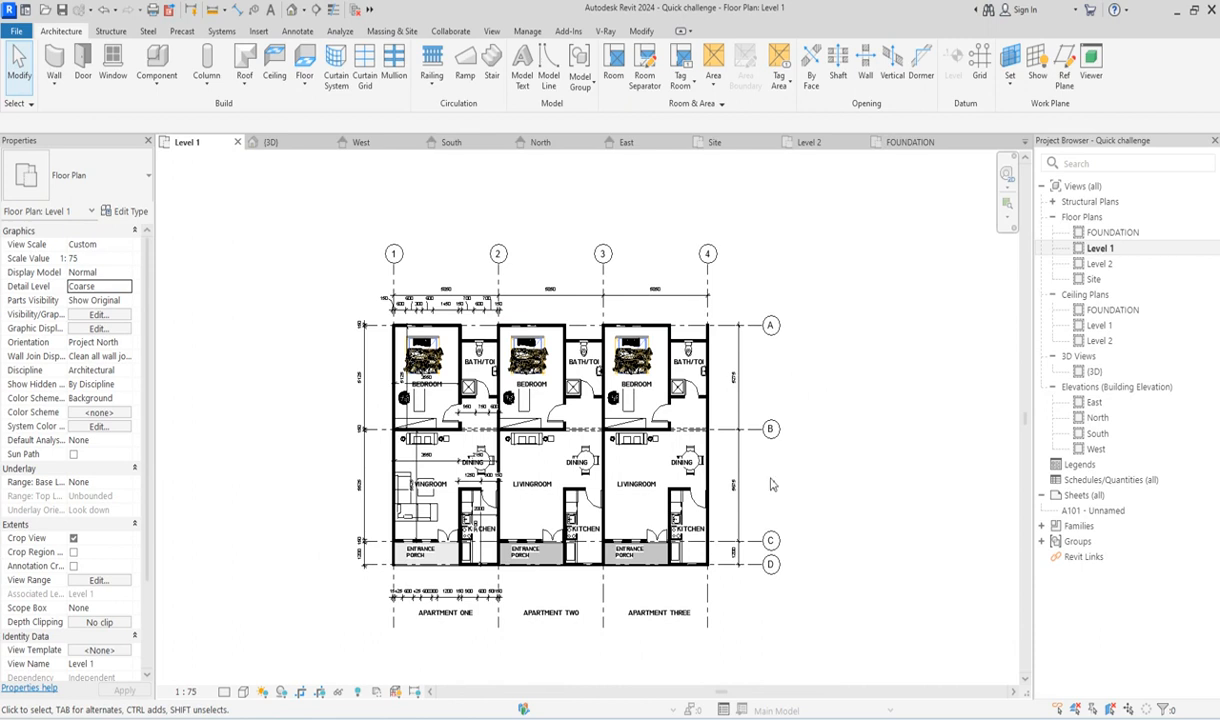
pyautogui.click(740, 485)
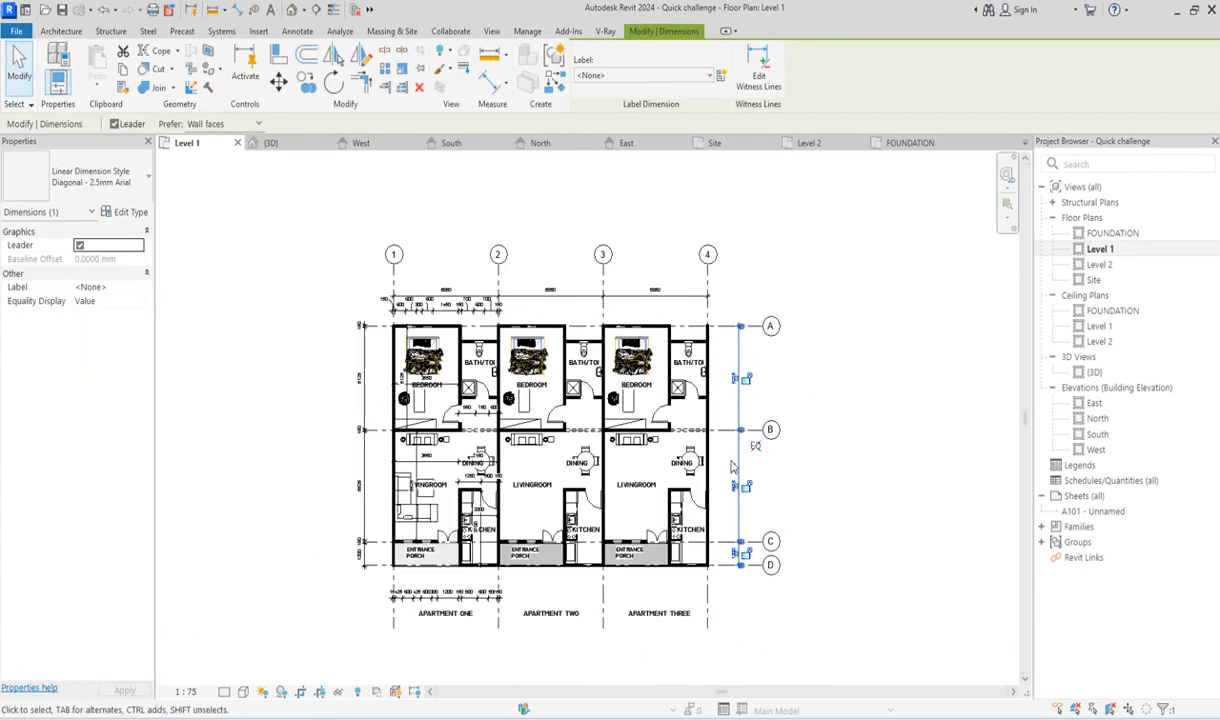
pyautogui.click(790, 415)
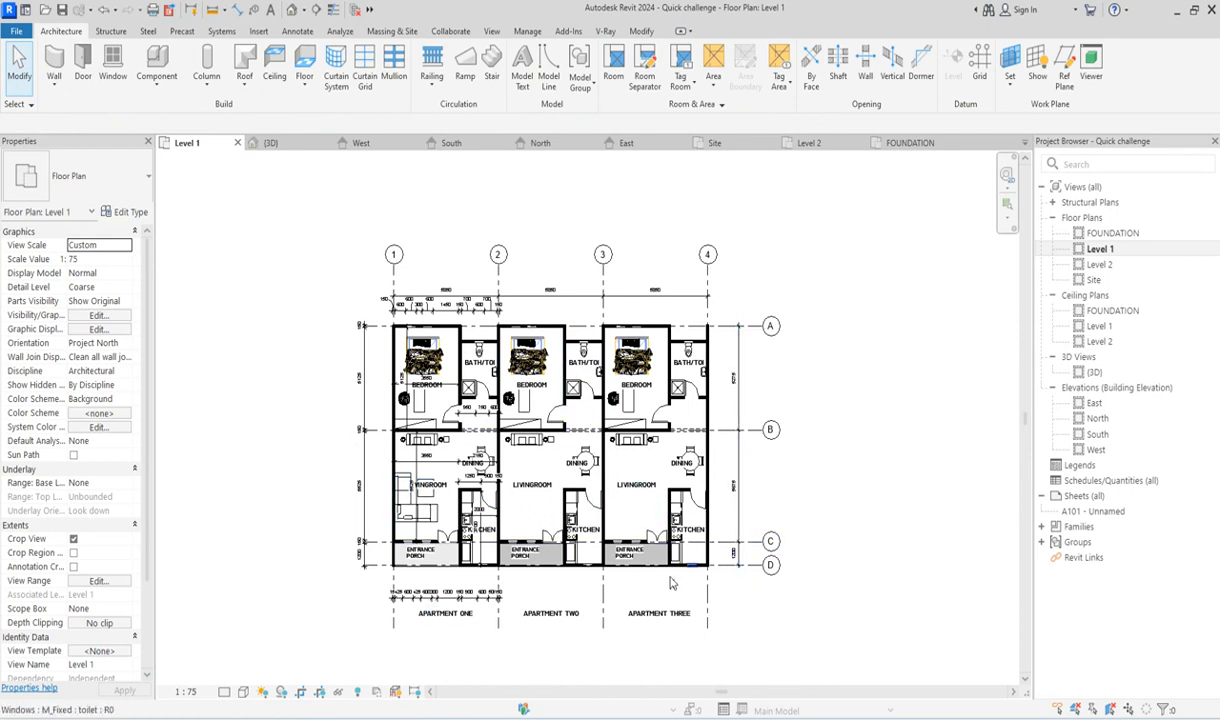
pyautogui.scroll(4, 695, 580)
pyautogui.scroll(-4, 699, 472)
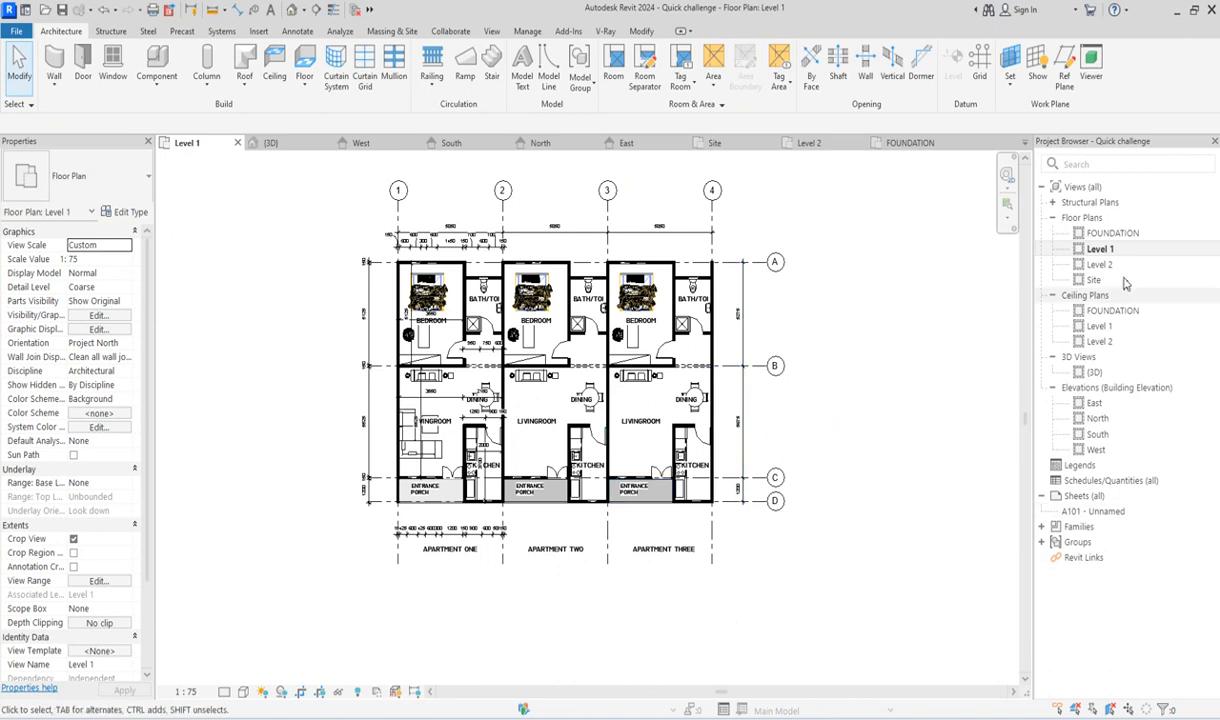
# In the 3D view, select all visible instances of the queen-size bed and set their elevation from level to -850.
pyautogui.doubleClick(1095, 372)
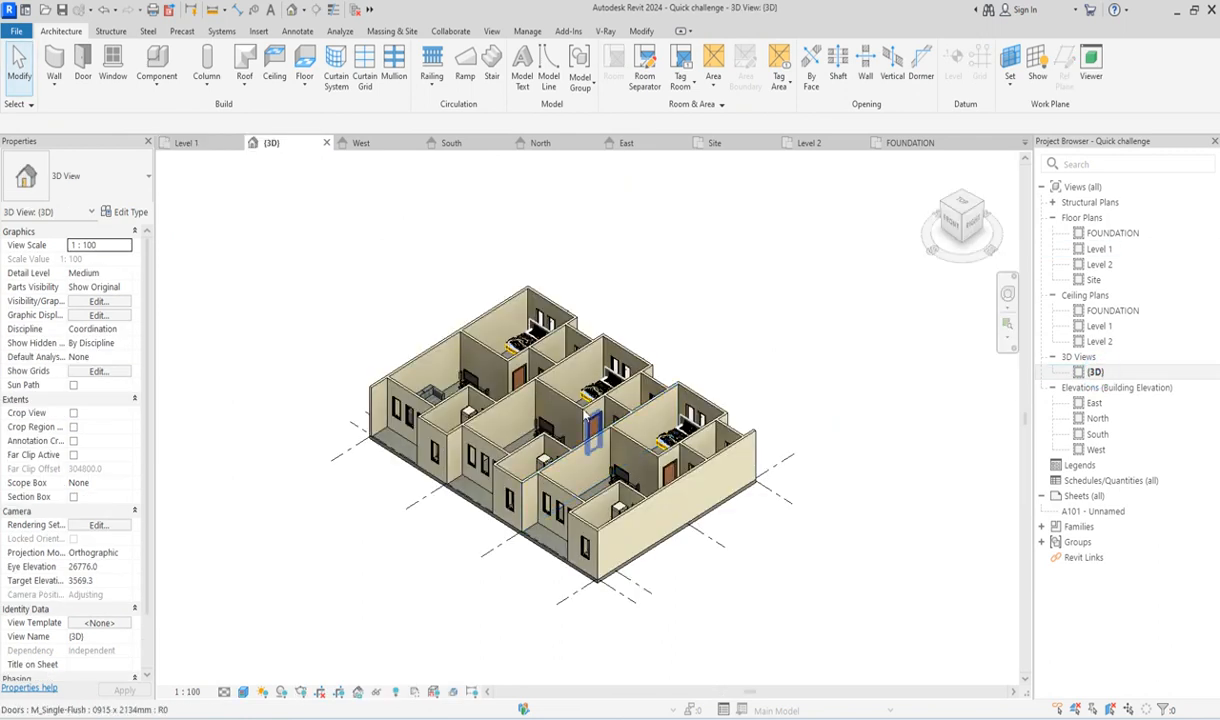
pyautogui.scroll(5, 485, 590)
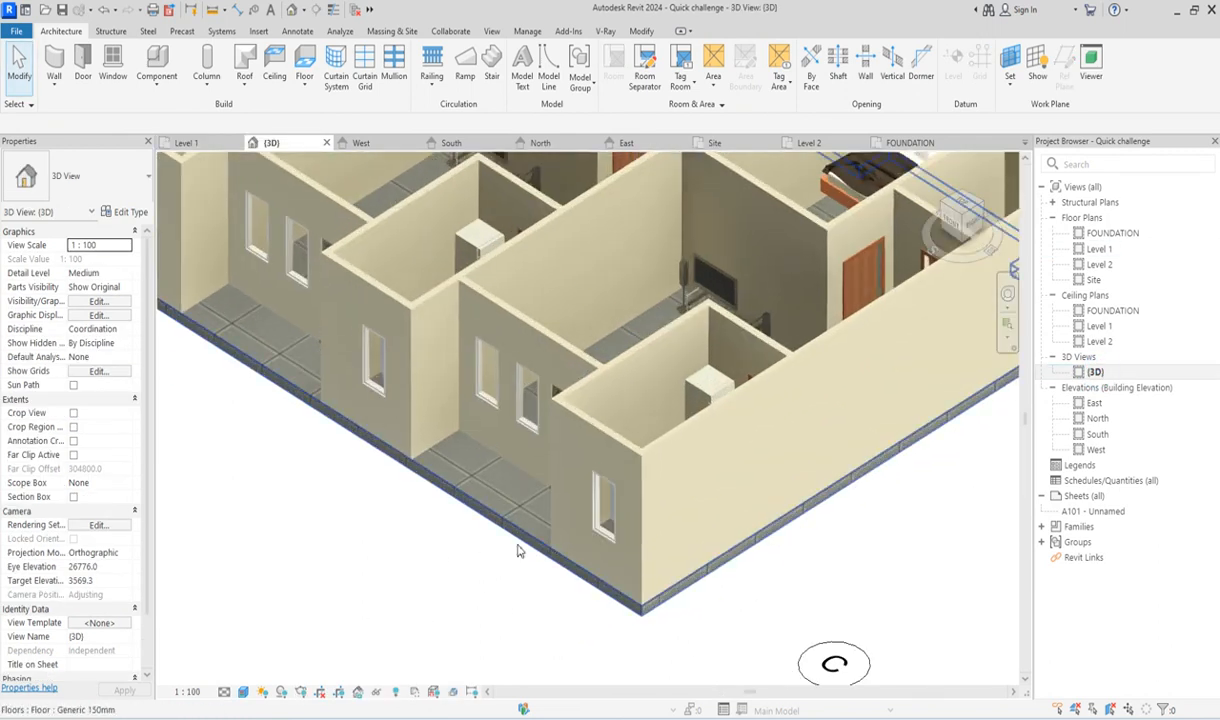
pyautogui.scroll(-3, 487, 580)
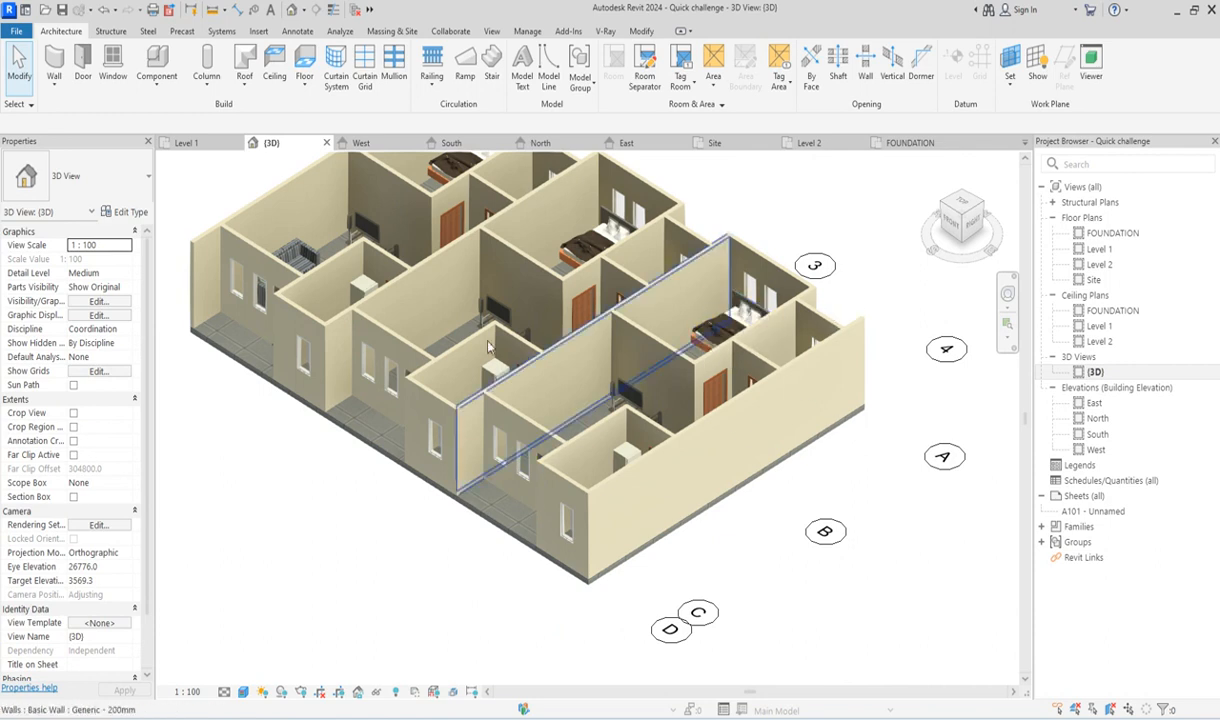
pyautogui.scroll(4, 562, 253)
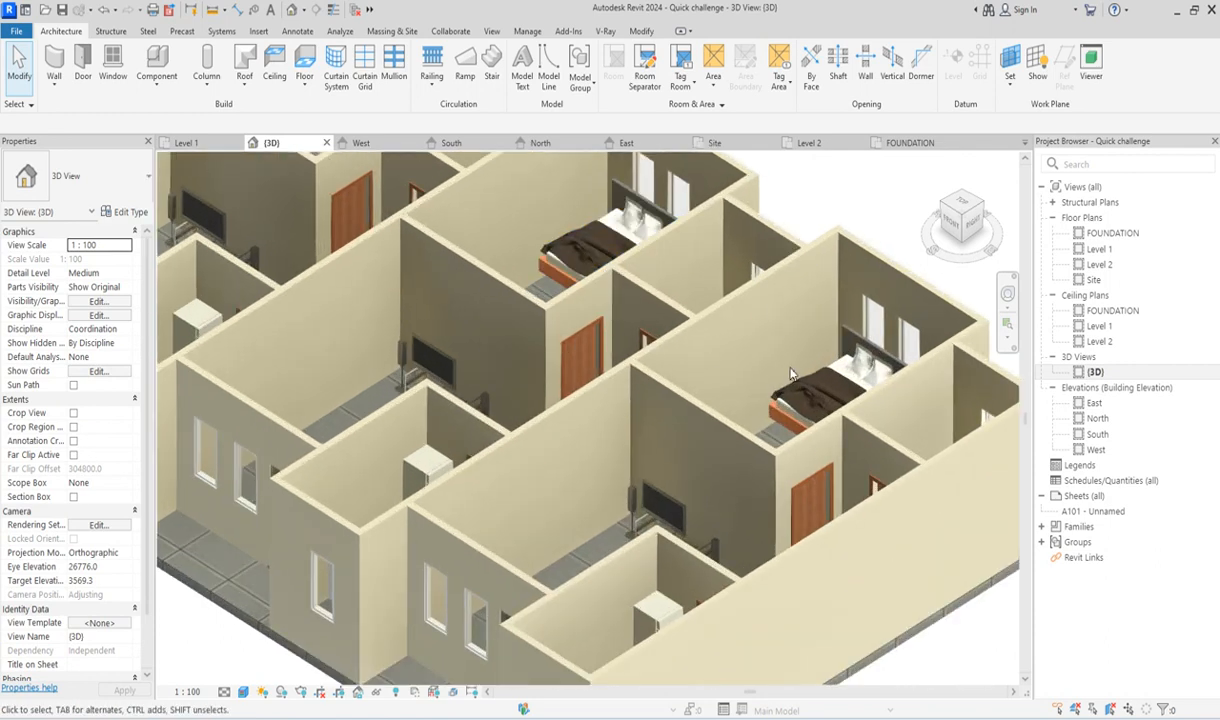
pyautogui.click(825, 395)
pyautogui.rightClick(825, 393)
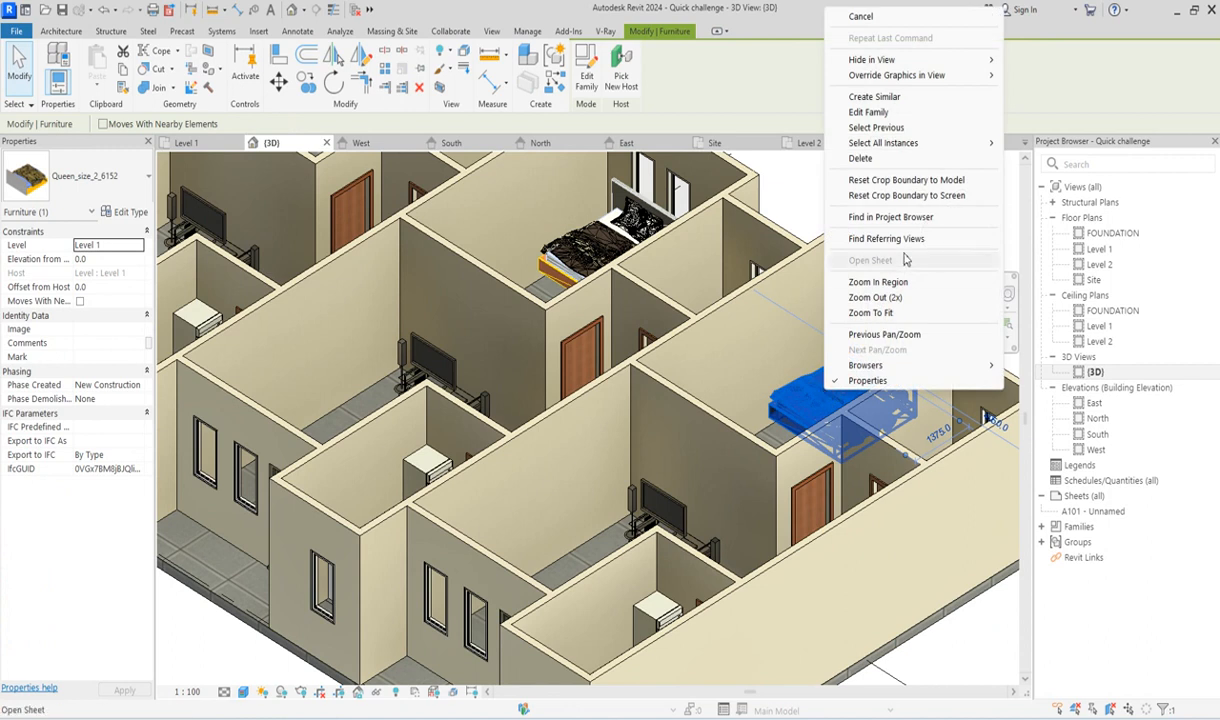
pyautogui.moveTo(979, 148)
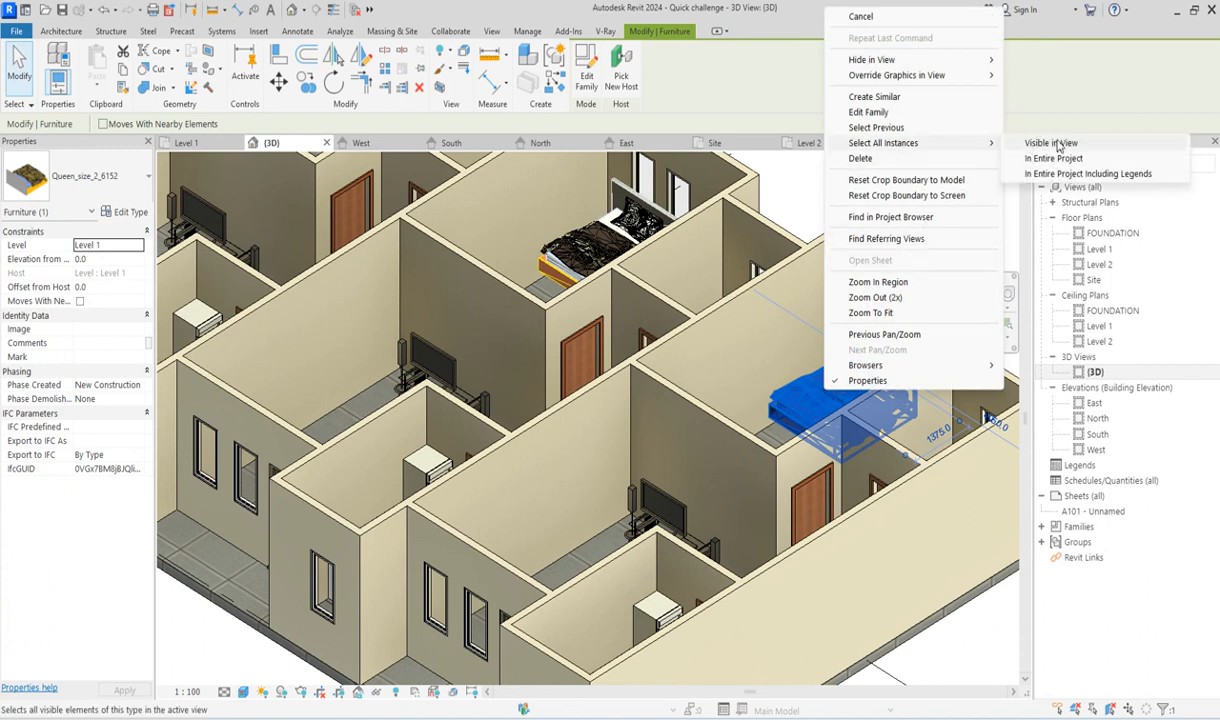
pyautogui.click(1035, 143)
pyautogui.scroll(-4, 341, 505)
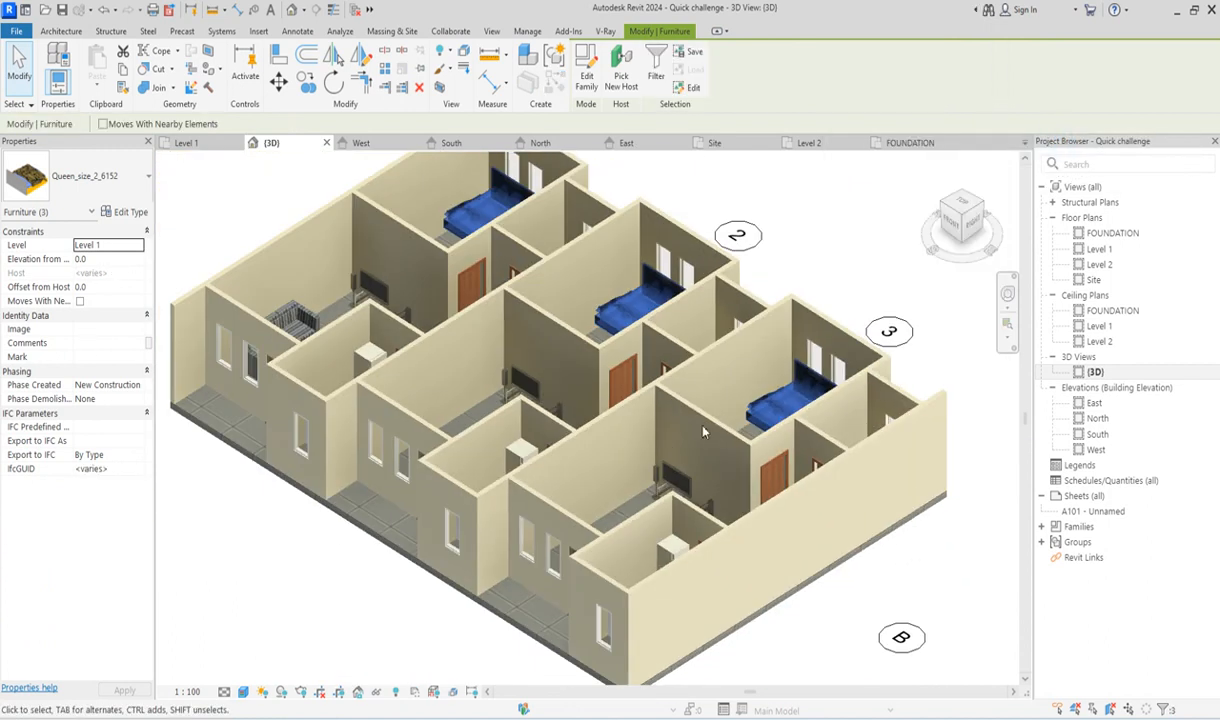
pyautogui.click(110, 260)
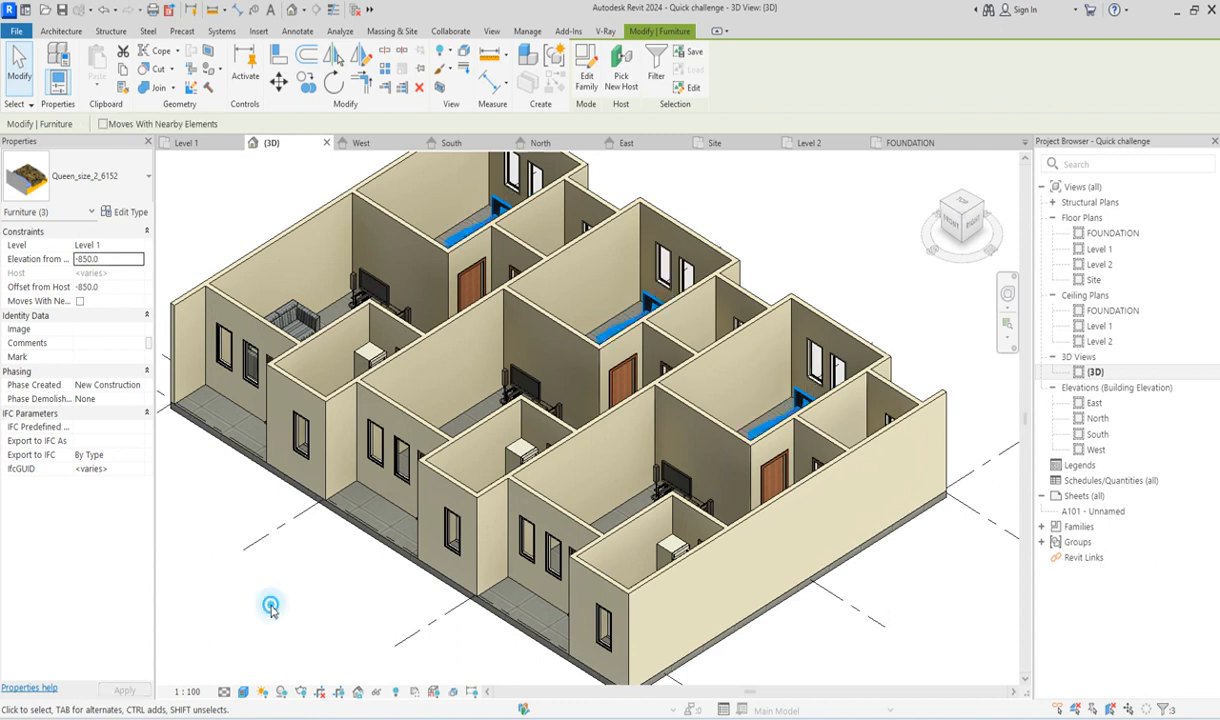
pyautogui.press('Escape')
# Examine the beds, interior walls, entrance porches and floor slab edge of the three apartments in 3D.
pyautogui.scroll(5, 575, 293)
pyautogui.scroll(-5, 672, 290)
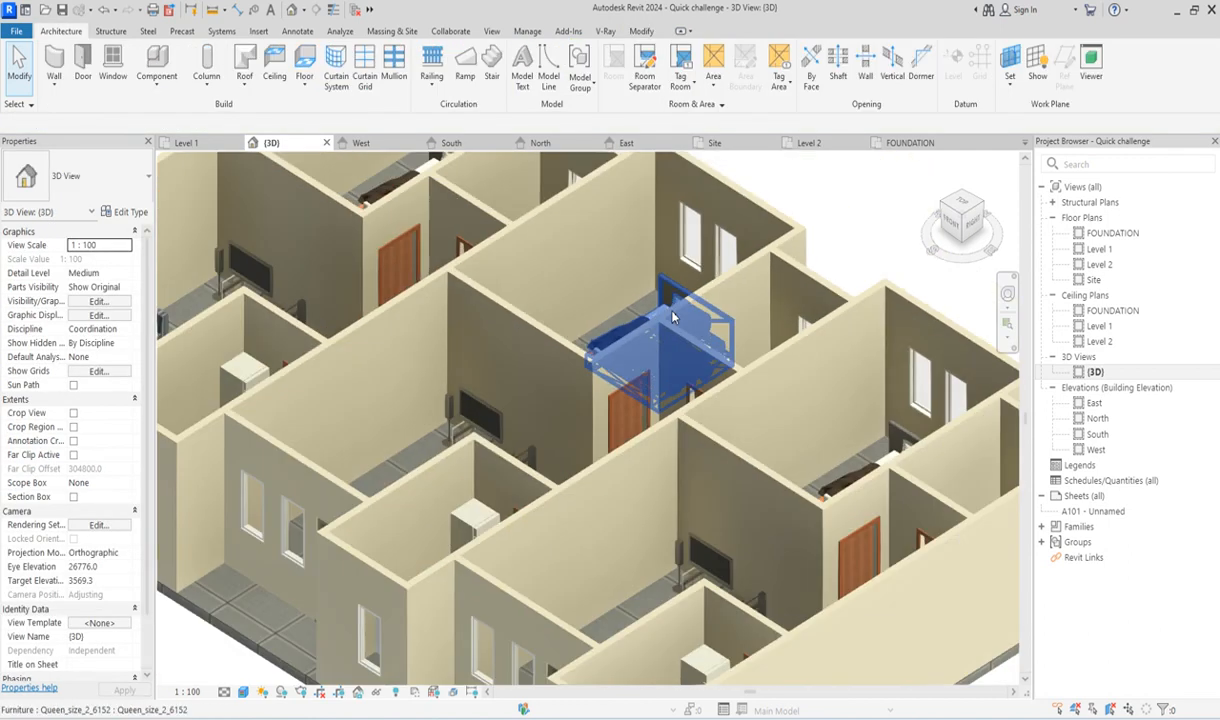
pyautogui.scroll(-3, 712, 412)
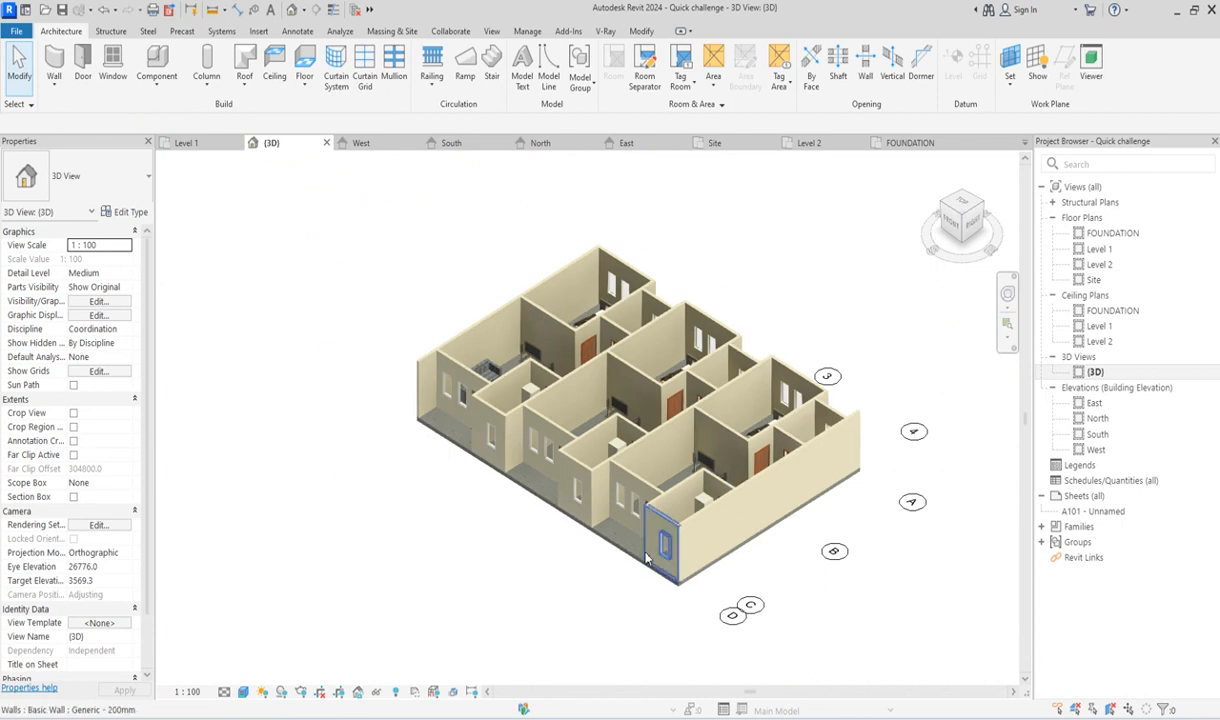
pyautogui.scroll(3, 647, 620)
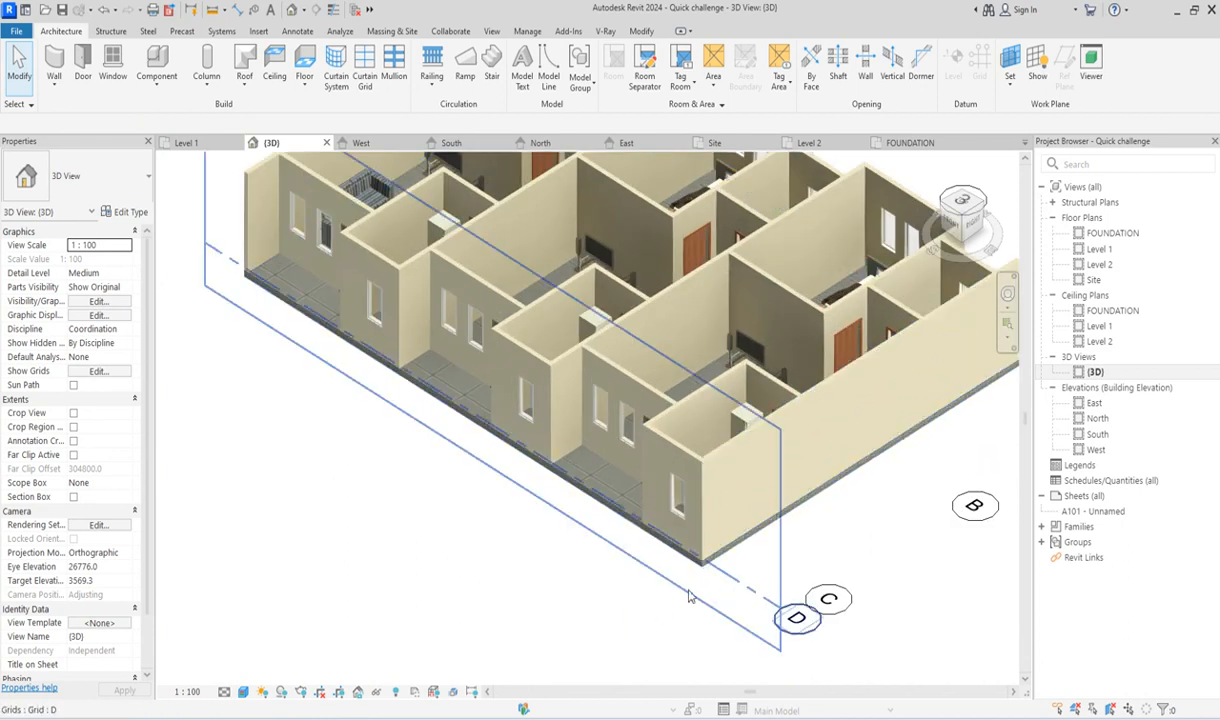
pyautogui.scroll(2, 585, 478)
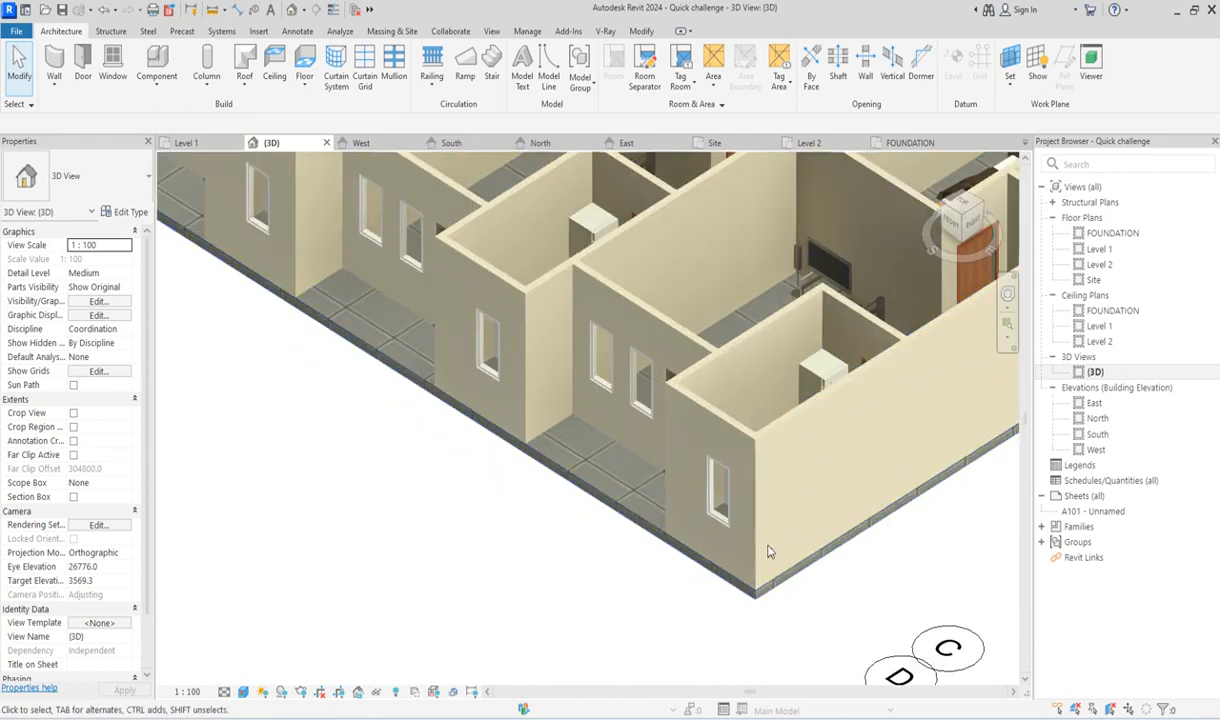
pyautogui.scroll(-3, 753, 600)
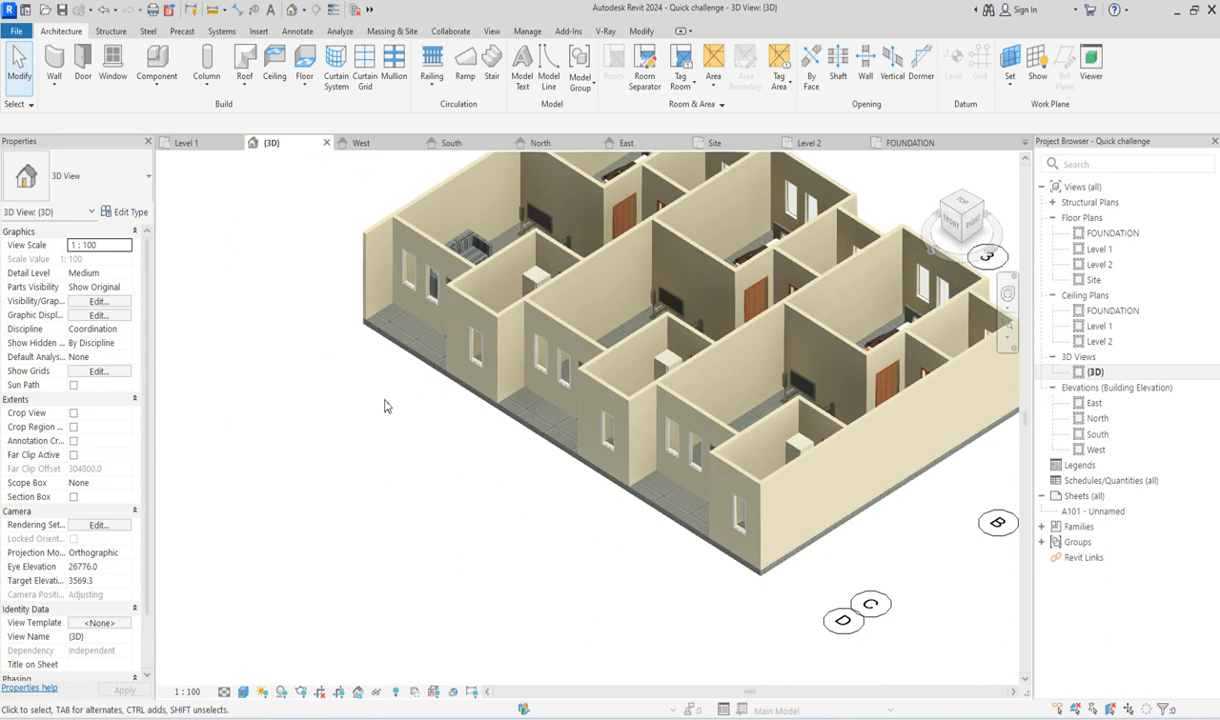
pyautogui.scroll(-2, 480, 440)
pyautogui.scroll(3, 809, 355)
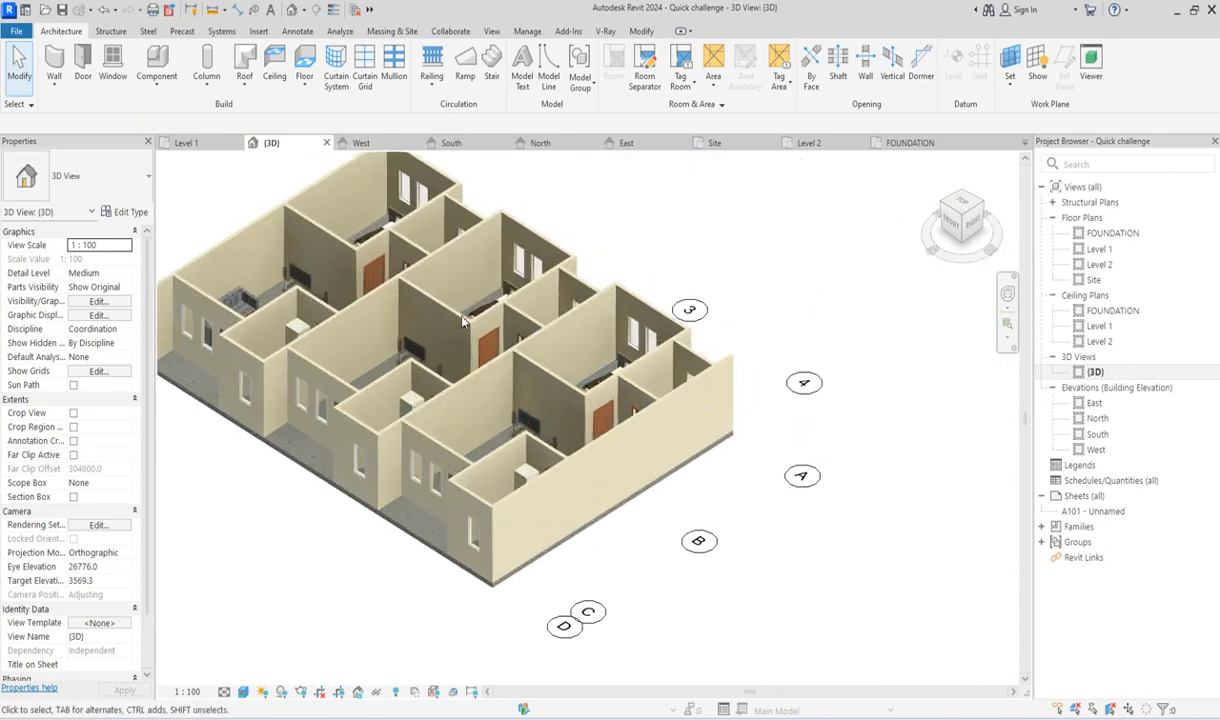
pyautogui.scroll(-2, 650, 450)
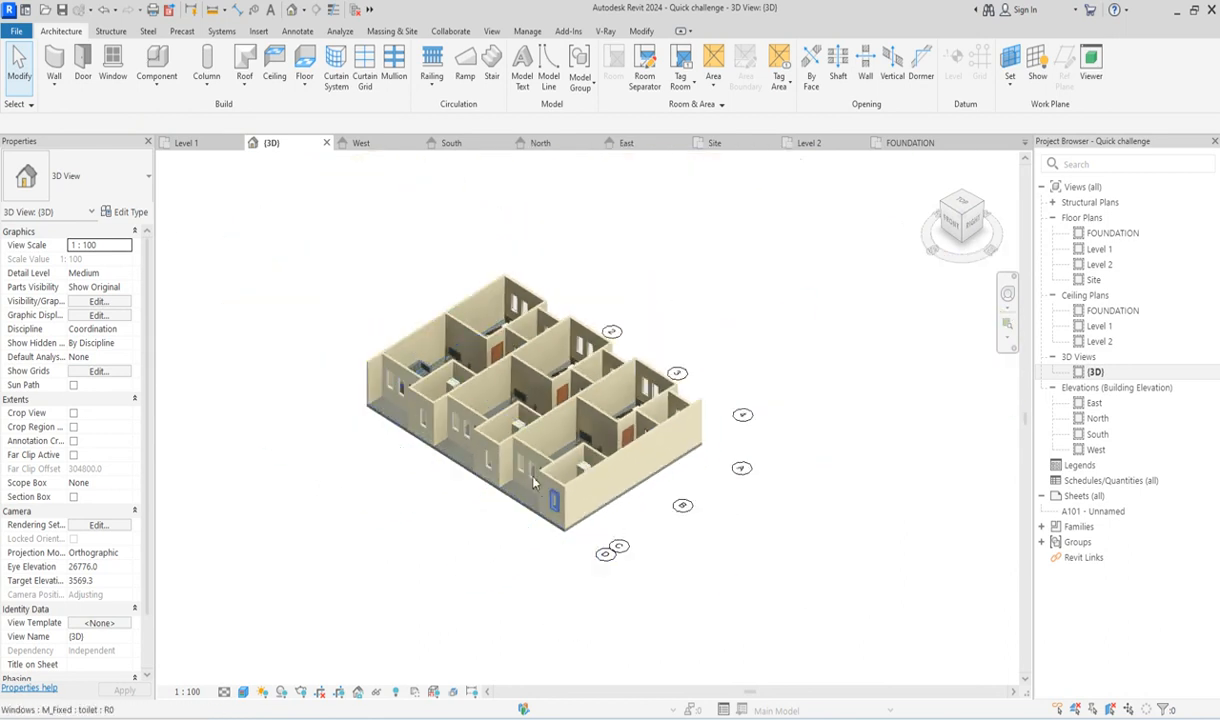
pyautogui.scroll(1, 496, 447)
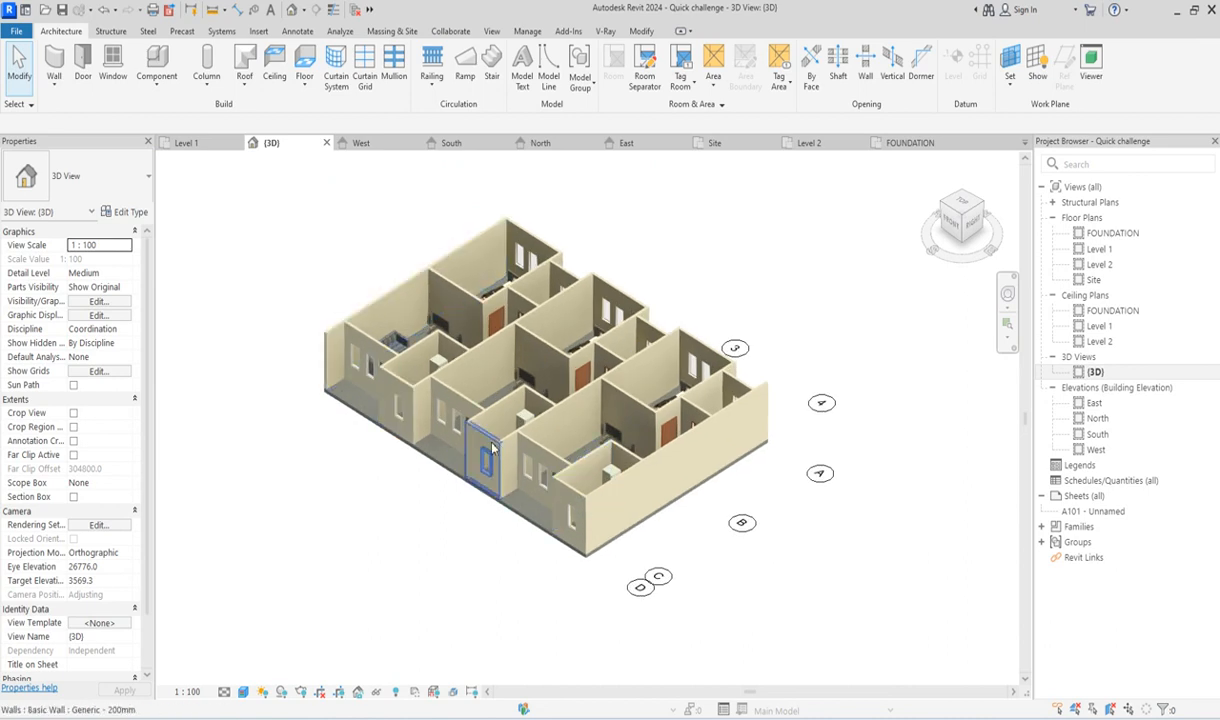
# Change the structure layer material of the Generic 150mm floor type to WALL(2) for the apartments' floor slab.
pyautogui.click(432, 456)
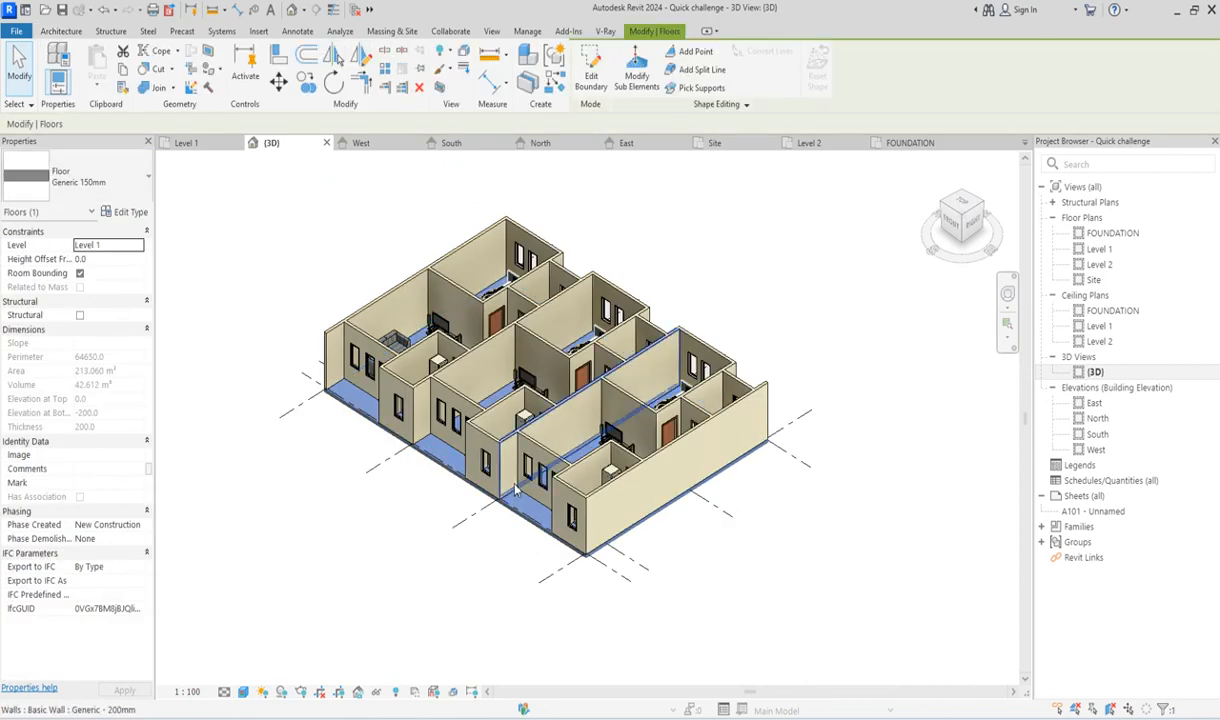
pyautogui.scroll(4, 454, 500)
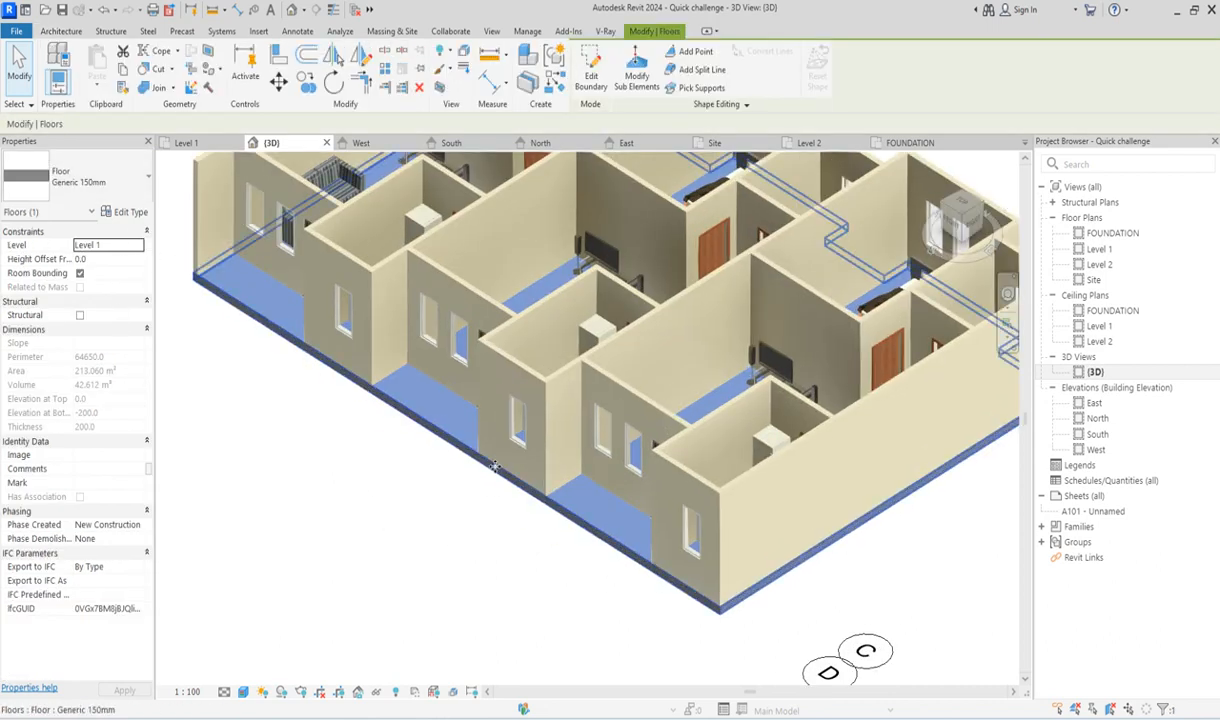
pyautogui.click(134, 213)
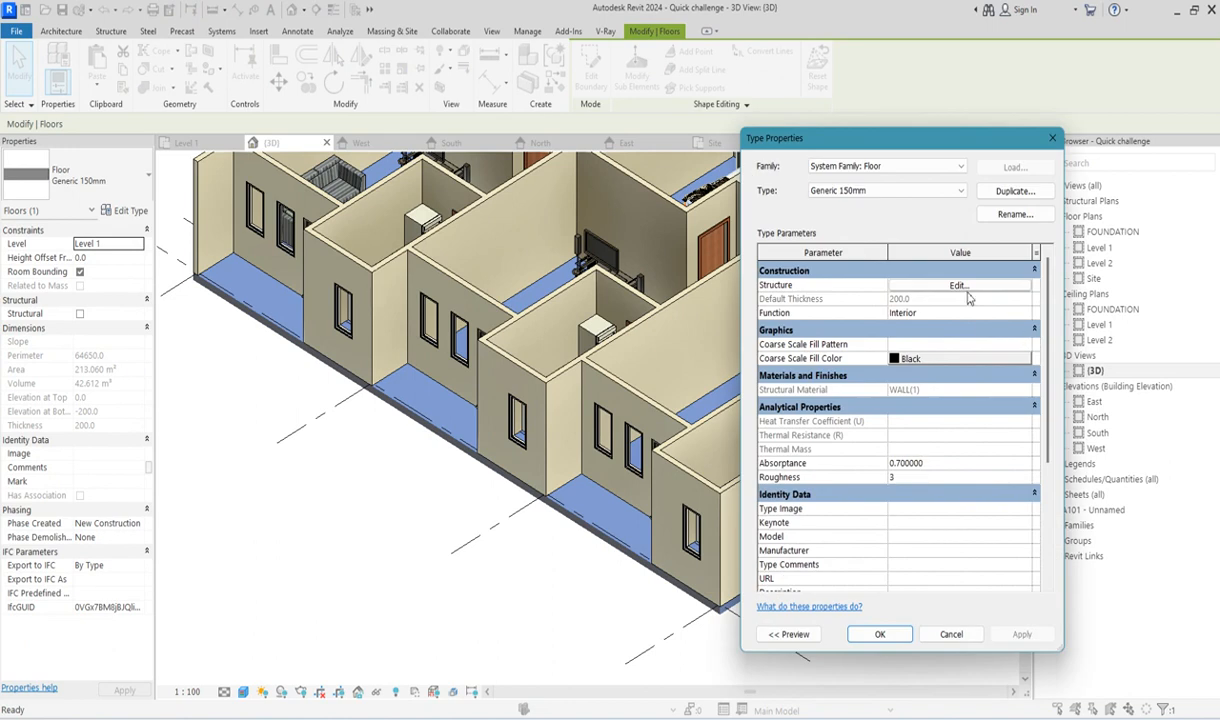
pyautogui.click(956, 286)
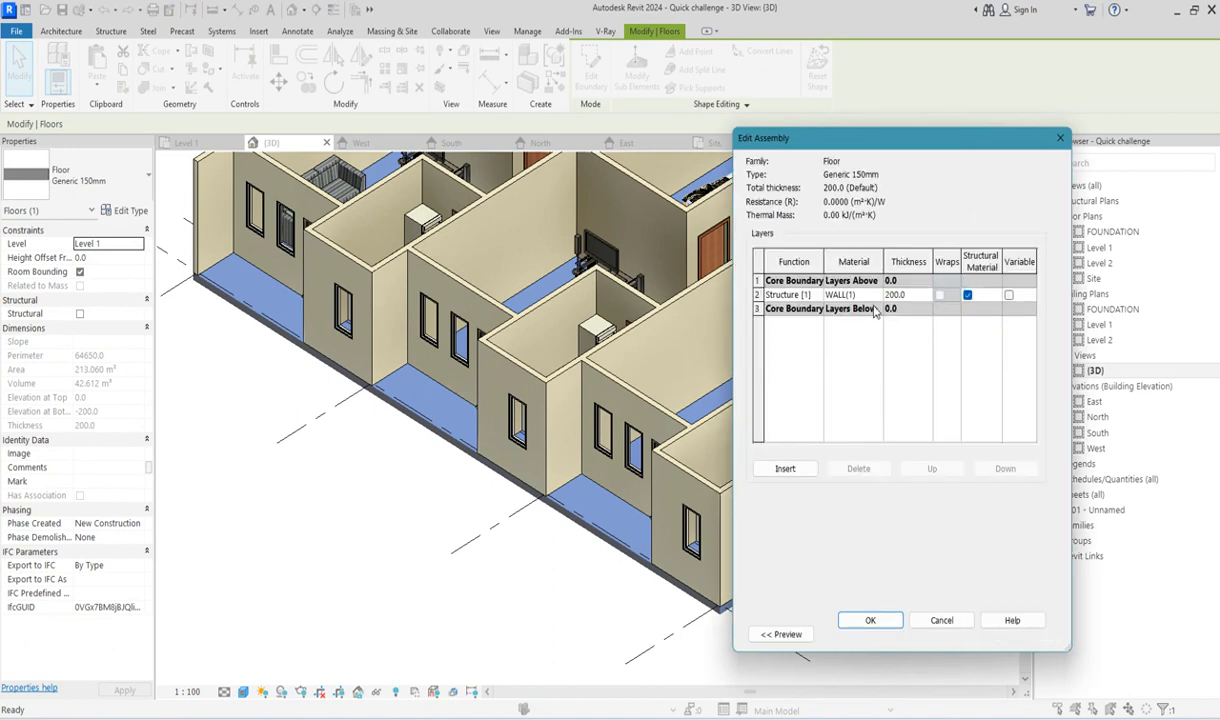
pyautogui.click(879, 296)
pyautogui.click(879, 296)
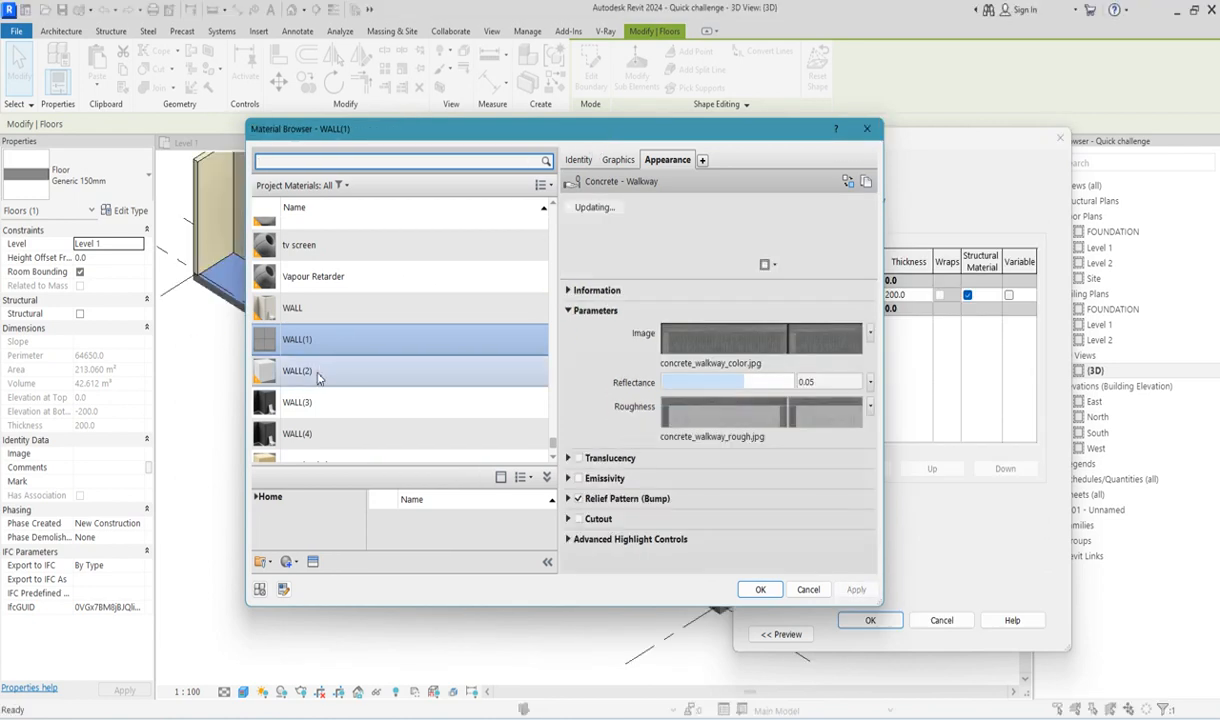
pyautogui.click(316, 371)
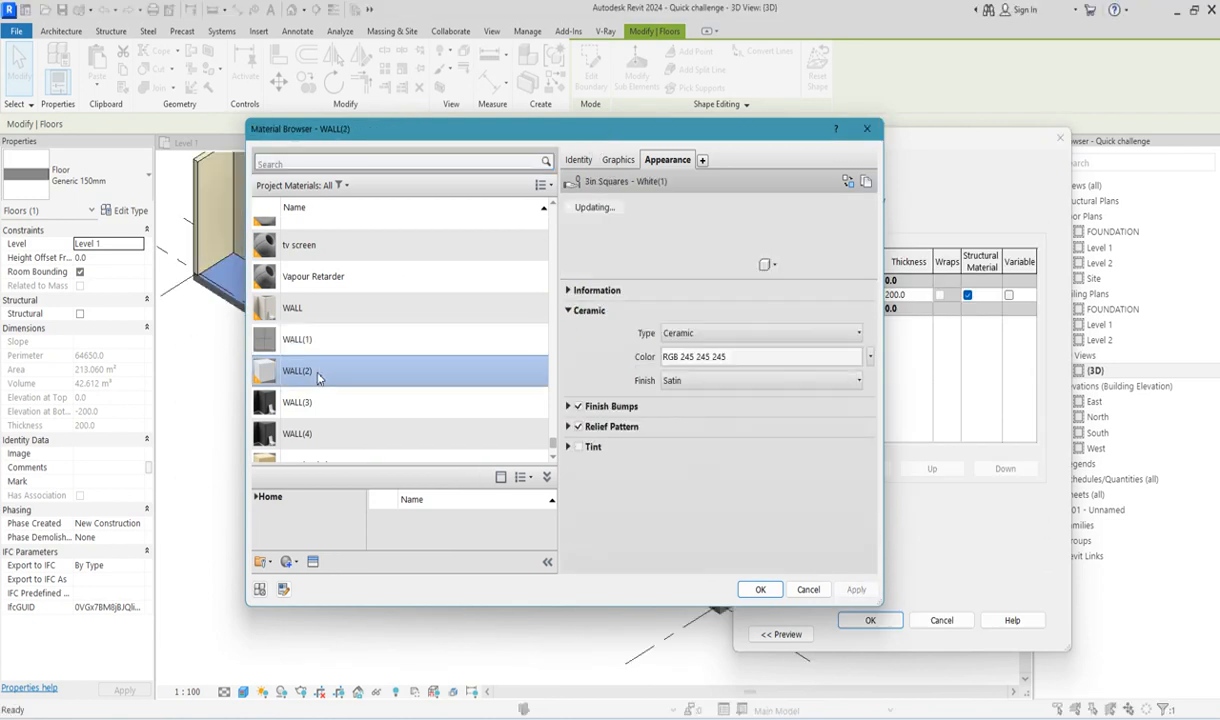
pyautogui.click(760, 591)
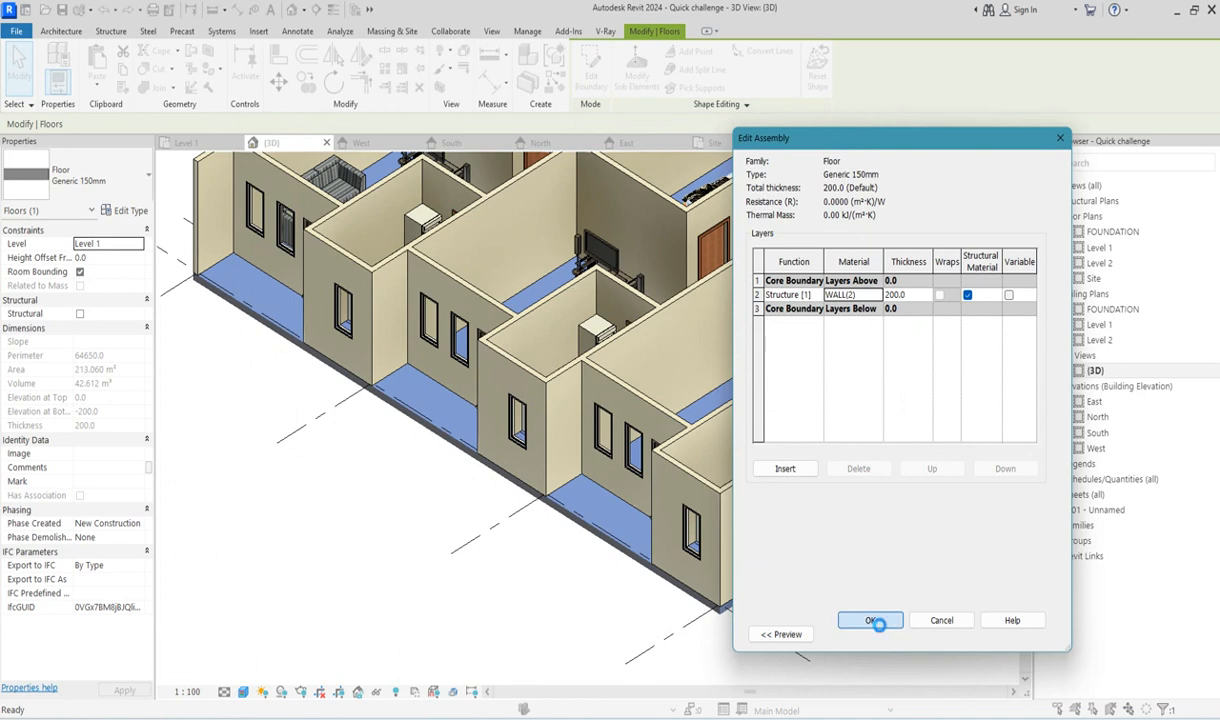
pyautogui.click(877, 620)
pyautogui.click(879, 632)
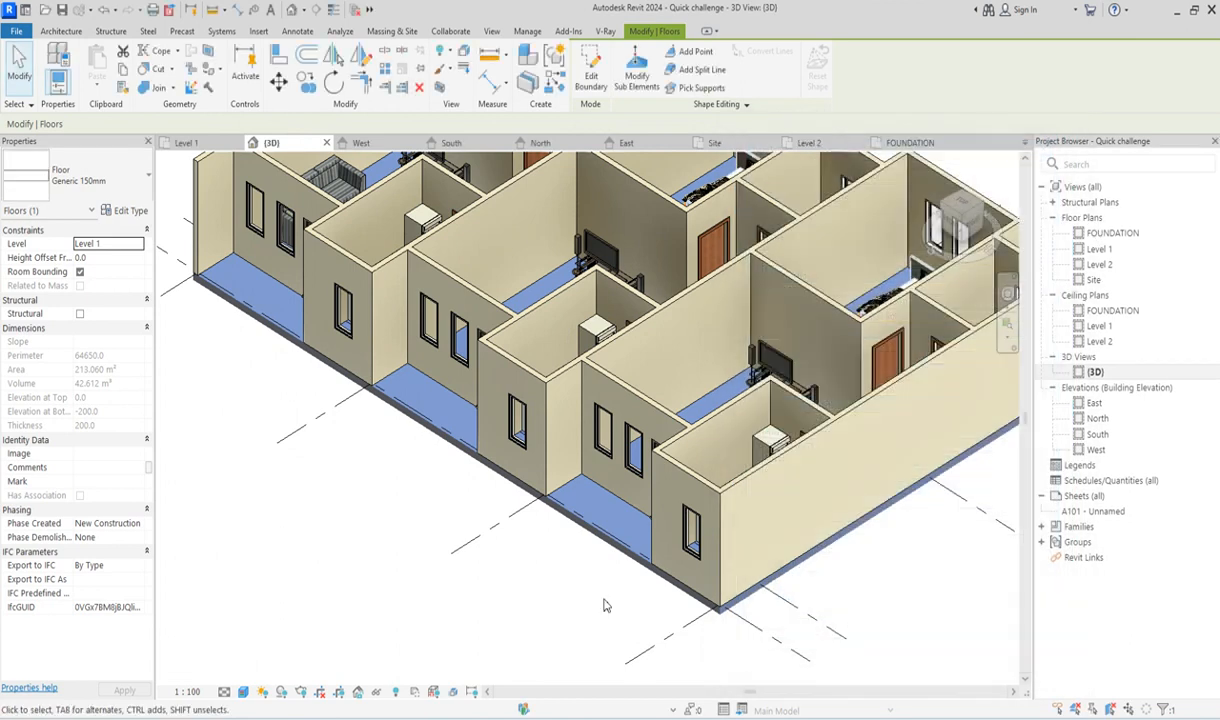
pyautogui.click(598, 600)
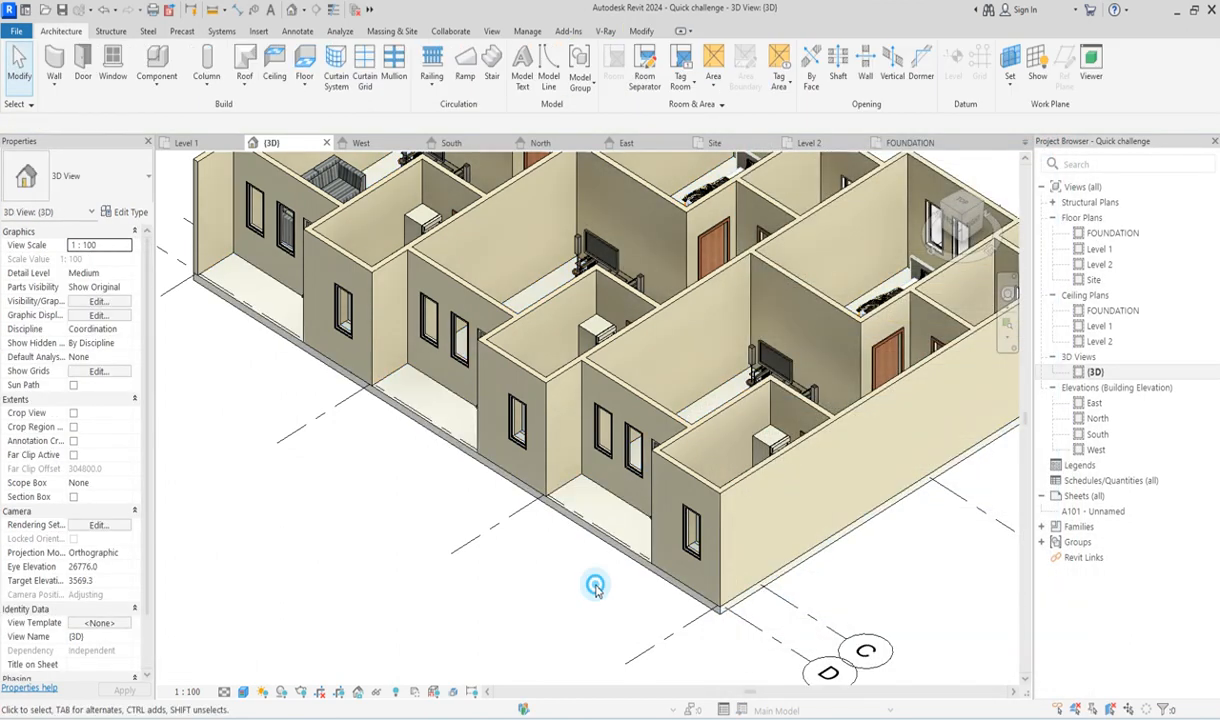
pyautogui.scroll(-3, 597, 588)
pyautogui.scroll(2, 713, 511)
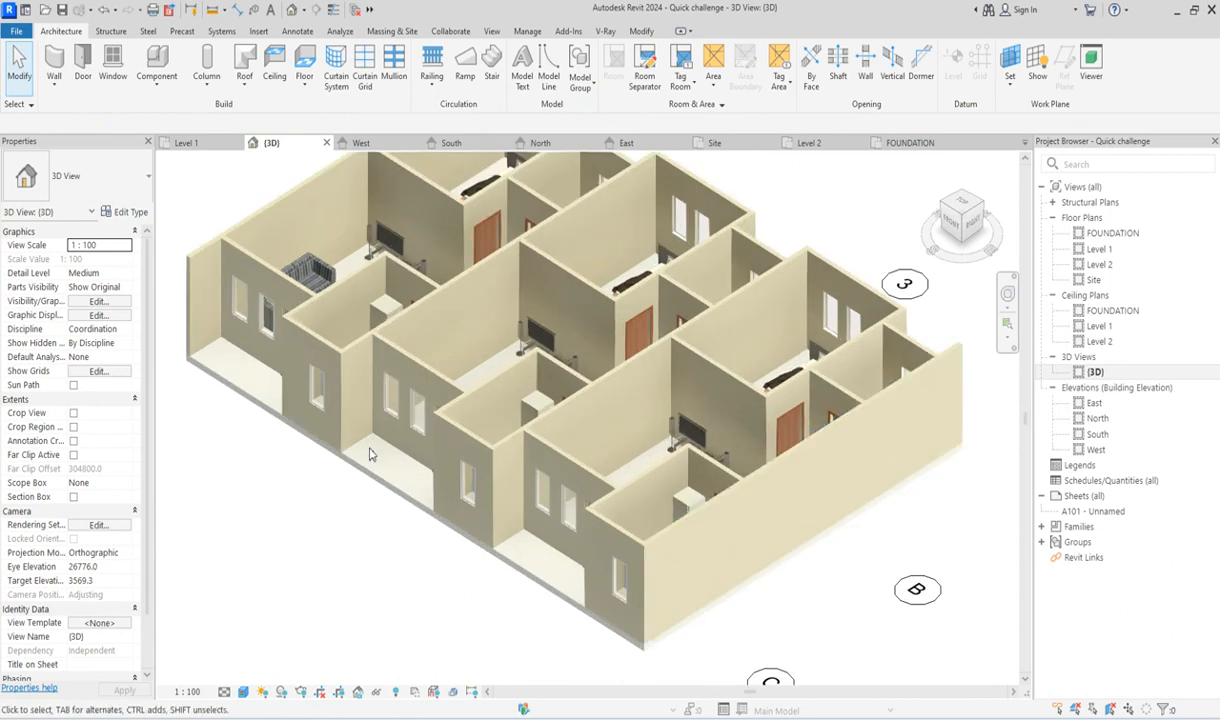
# On the Level 1 floor plan, select all visible instances of the Generic - 200mm wall and copy them to the clipboard.
pyautogui.scroll(-2, 530, 493)
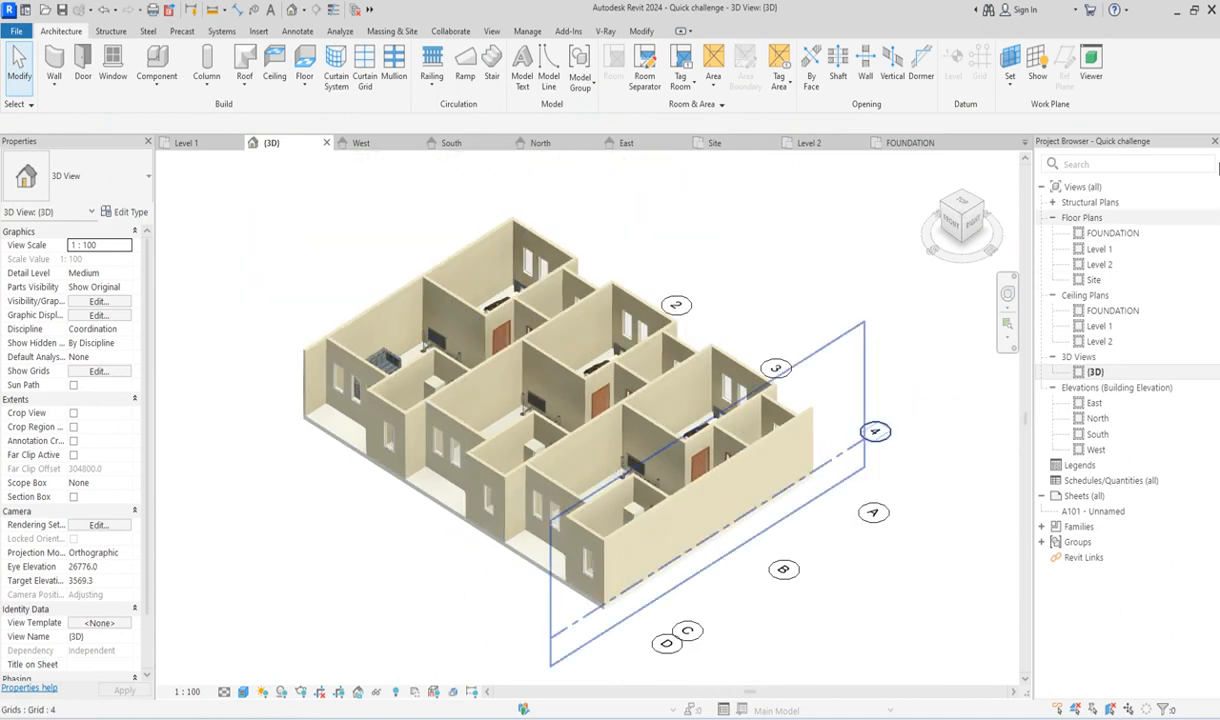
pyautogui.click(768, 440)
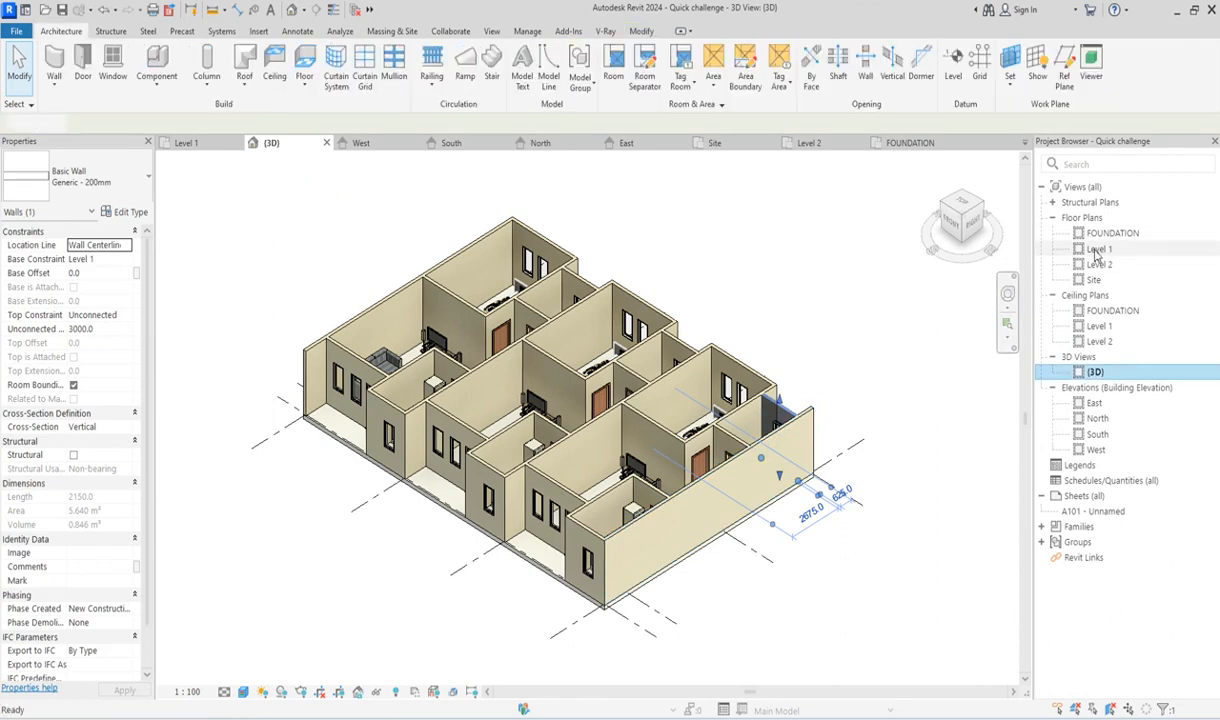
pyautogui.doubleClick(1097, 250)
pyautogui.click(716, 418)
pyautogui.rightClick(716, 412)
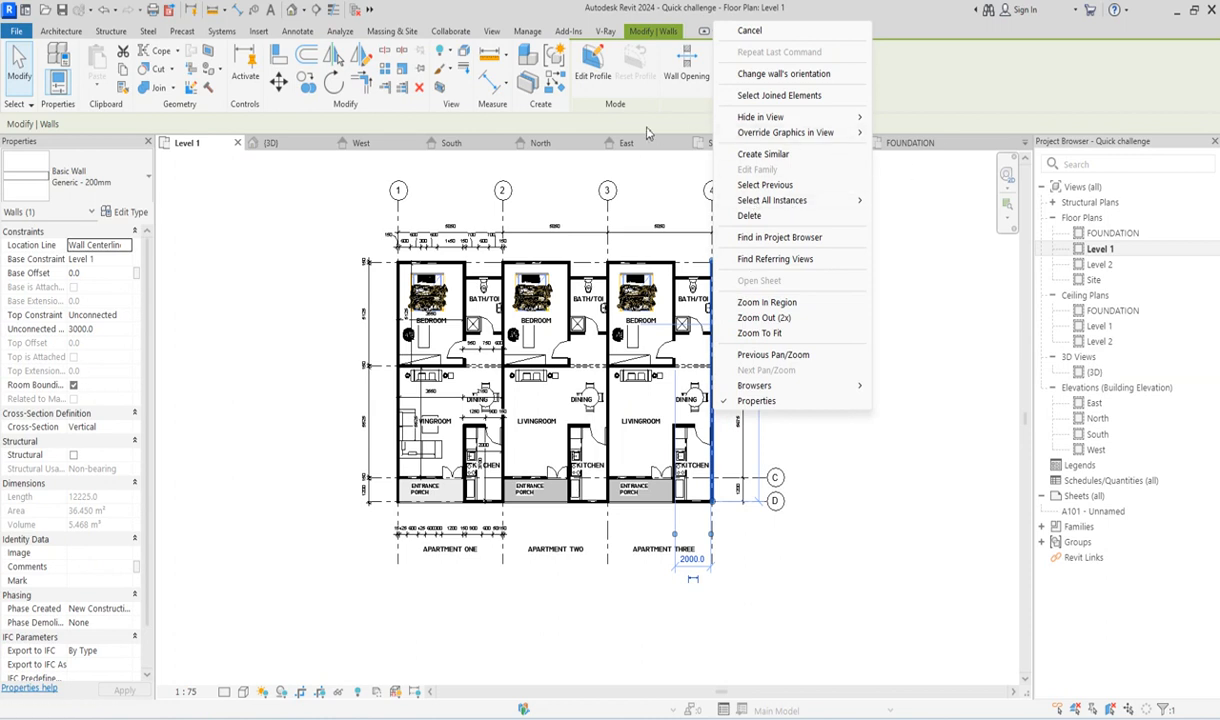
pyautogui.moveTo(808, 202)
pyautogui.click(935, 199)
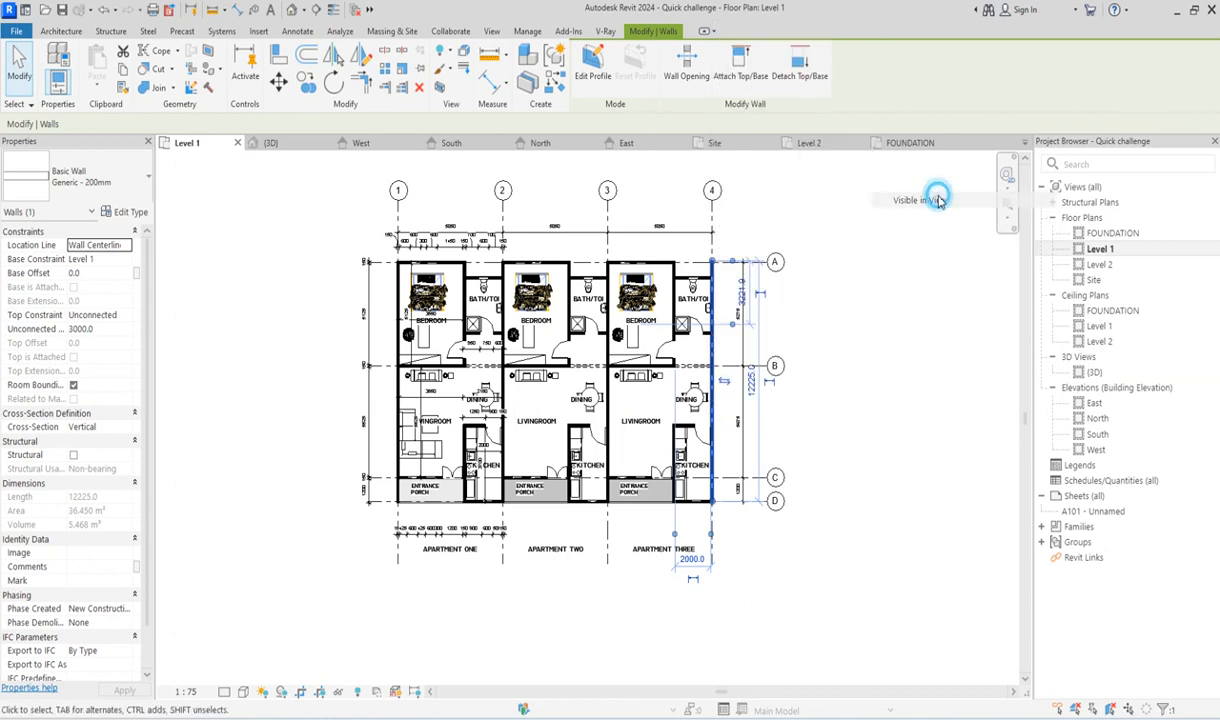
pyautogui.click(124, 72)
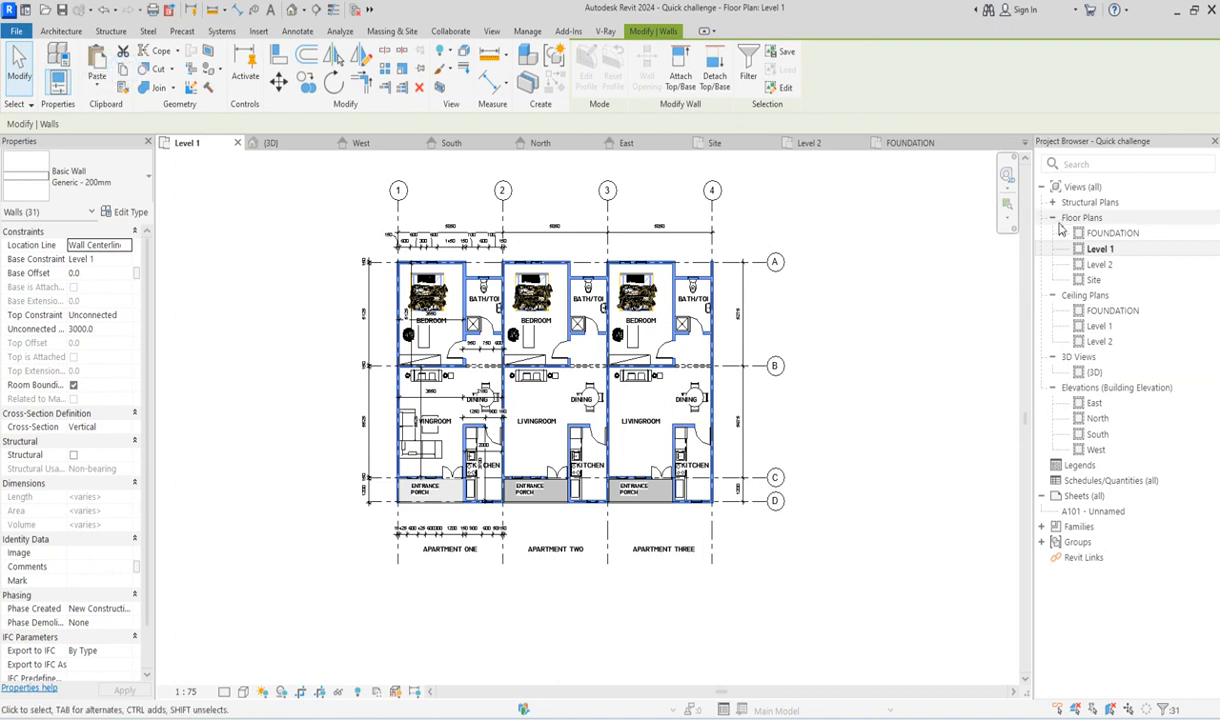
# Paste the copied walls into the FOUNDATION floor plan, aligned to the current view.
pyautogui.click(1107, 234)
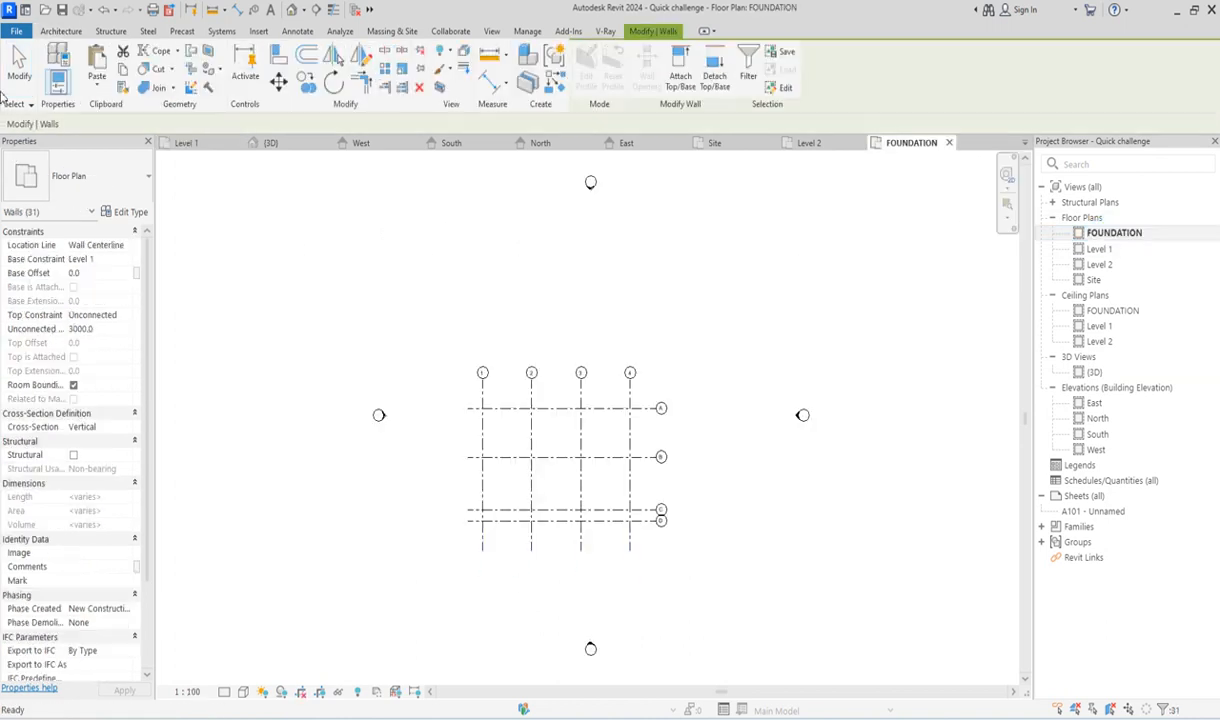
pyautogui.click(94, 90)
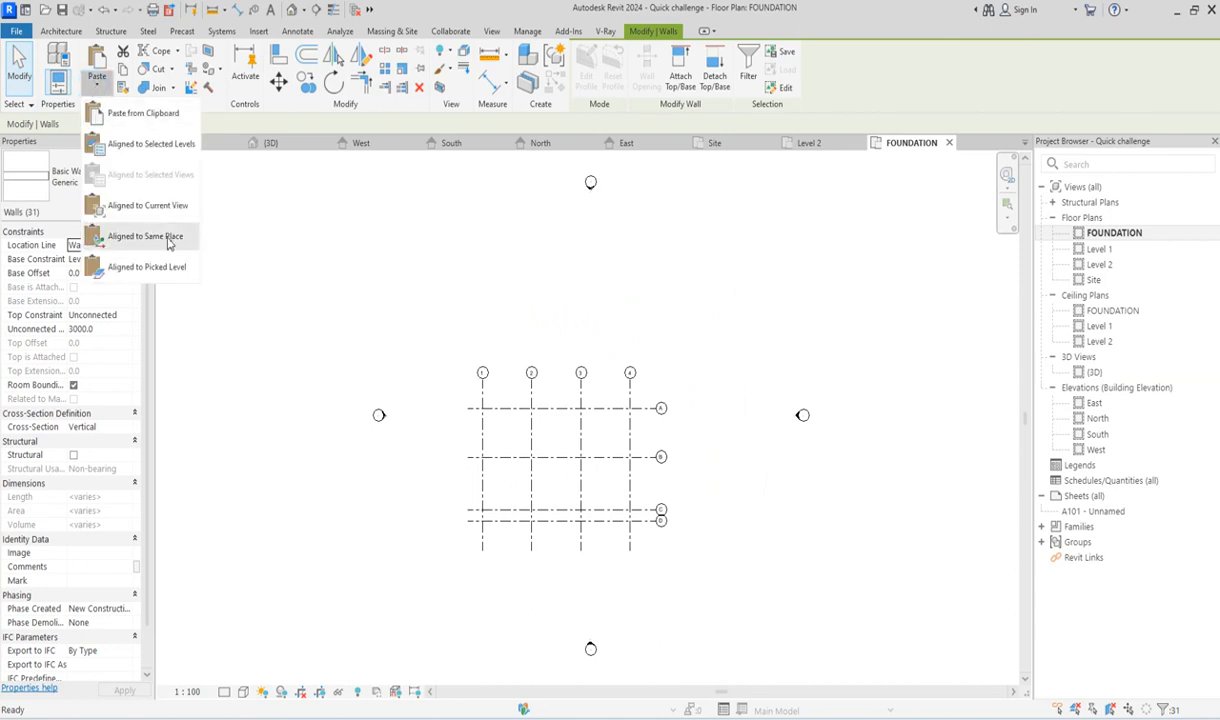
pyautogui.click(154, 210)
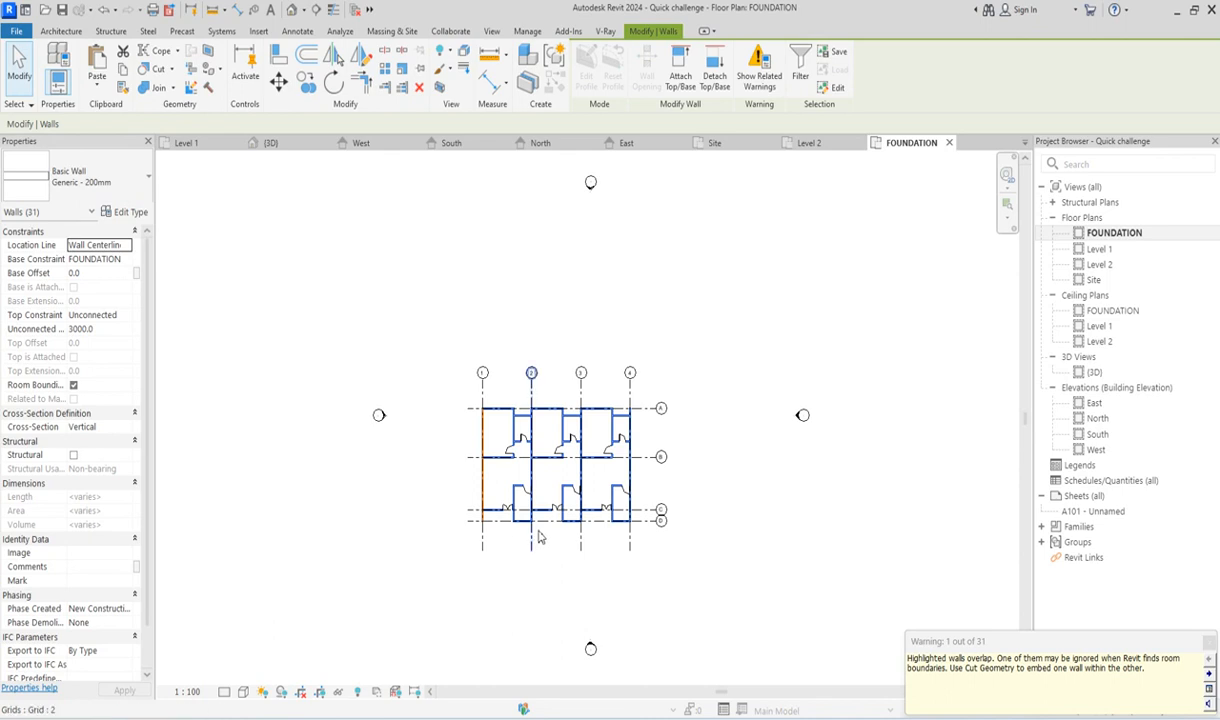
# Set the unconnected height of the pasted foundation walls to 800.
pyautogui.scroll(2, 545, 538)
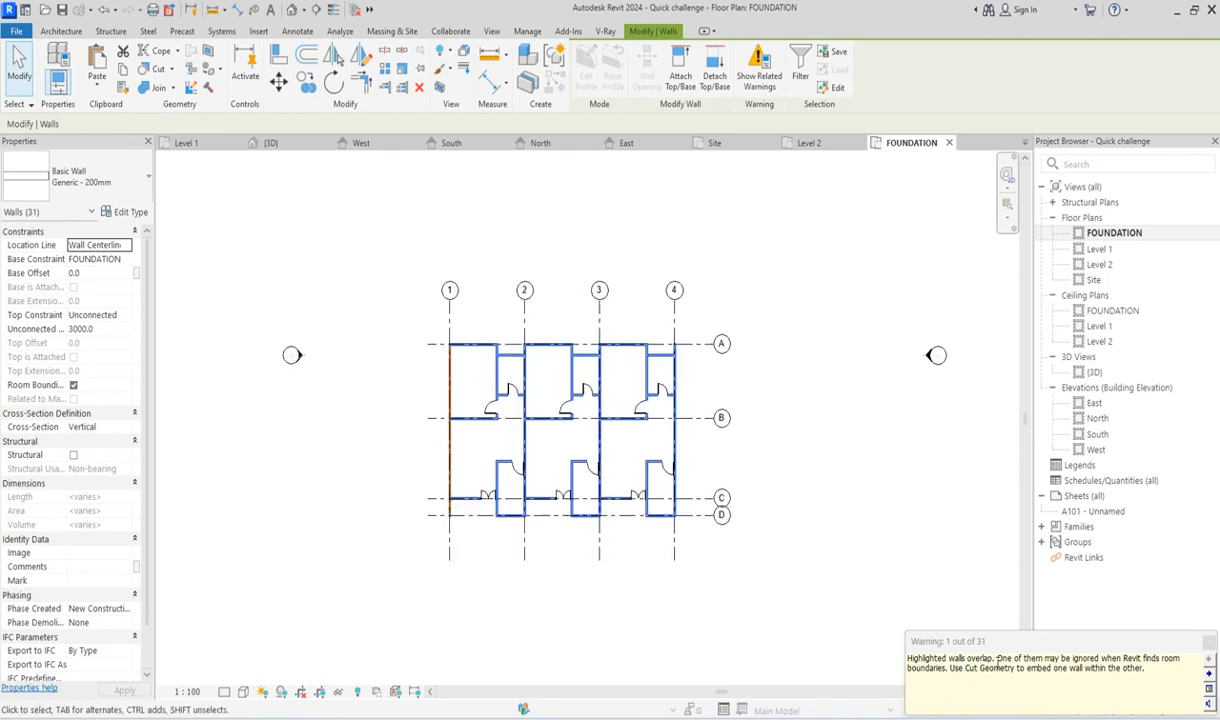
pyautogui.click(110, 329)
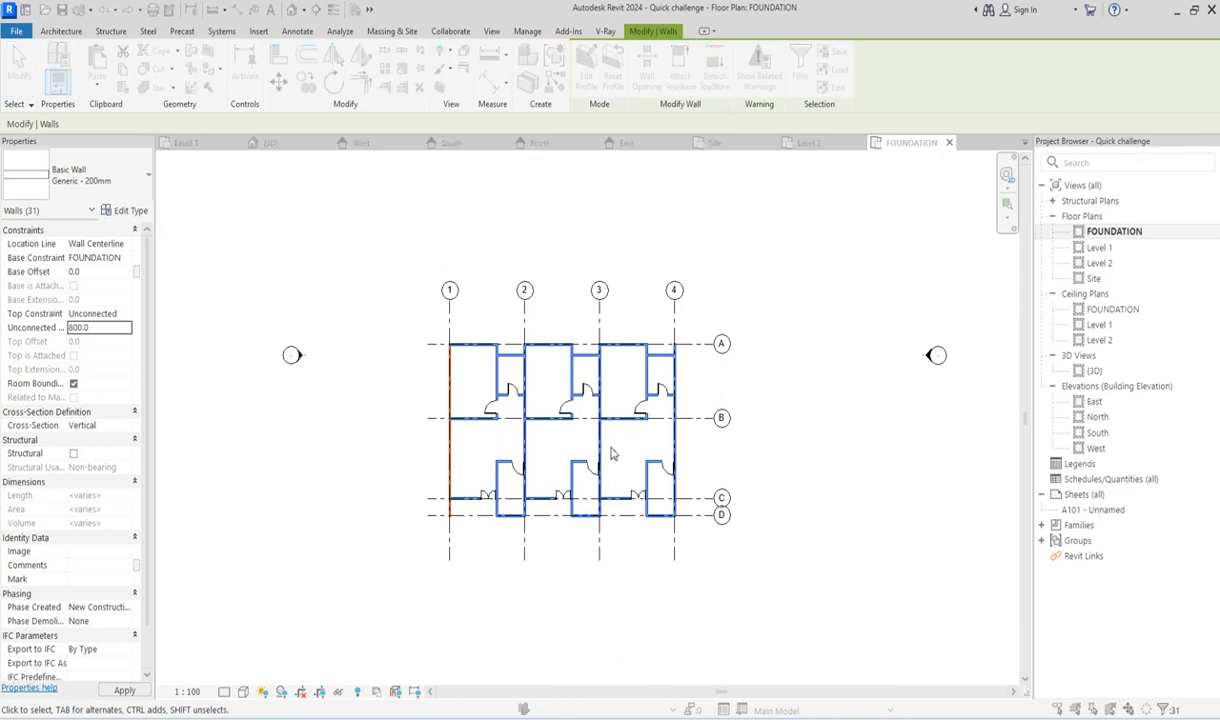
pyautogui.click(493, 419)
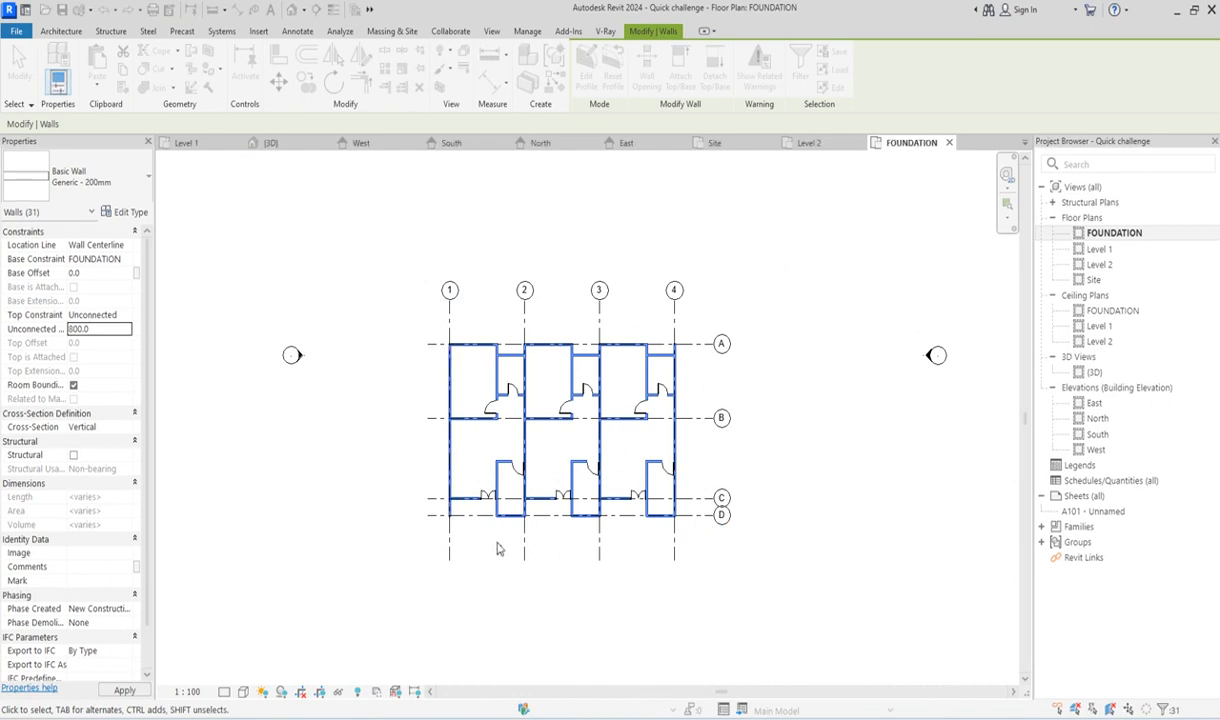
pyautogui.scroll(1, 498, 543)
pyautogui.click(445, 525)
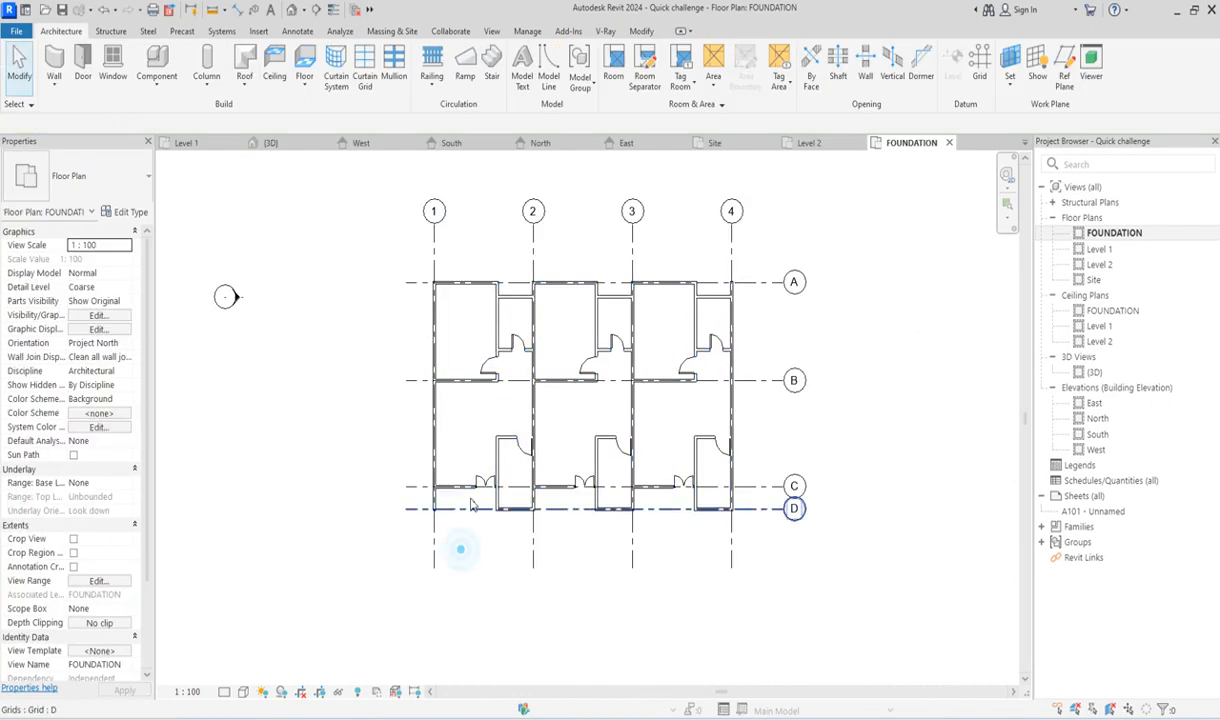
# Delete all visible instances of the ExtDbl double entrance door from the foundation plan.
pyautogui.scroll(1, 466, 450)
pyautogui.click(483, 478)
pyautogui.rightClick(483, 477)
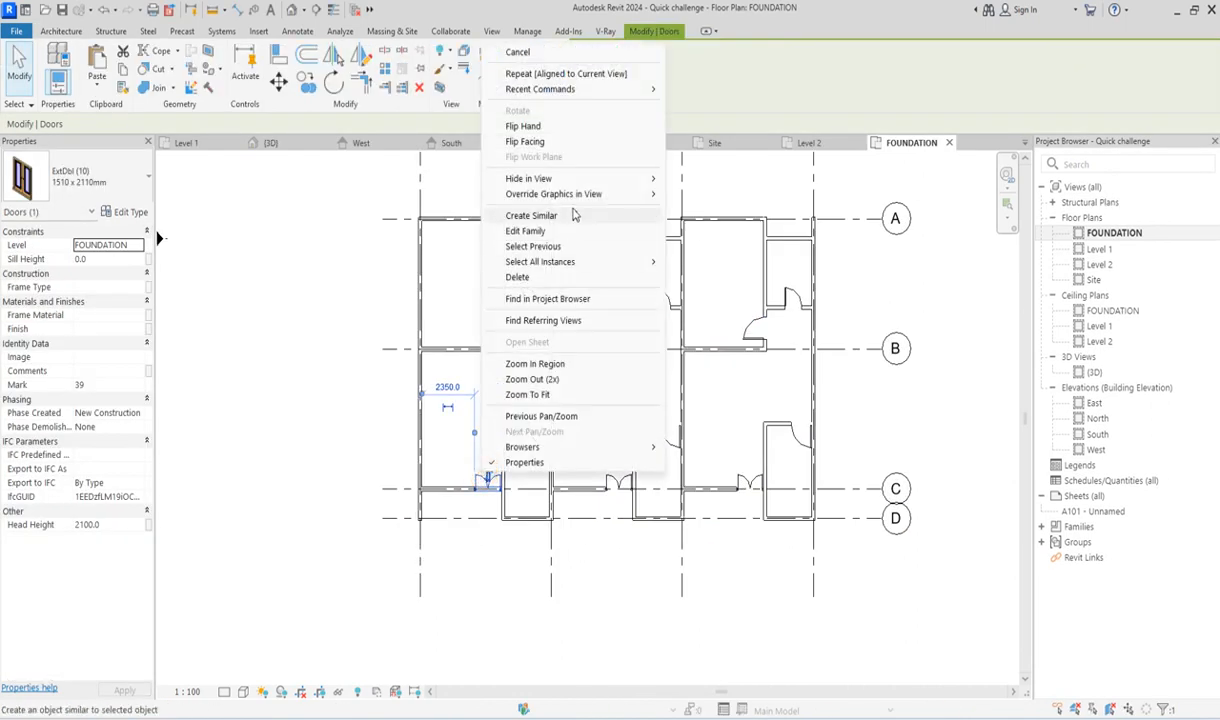
pyautogui.moveTo(586, 262)
pyautogui.click(712, 262)
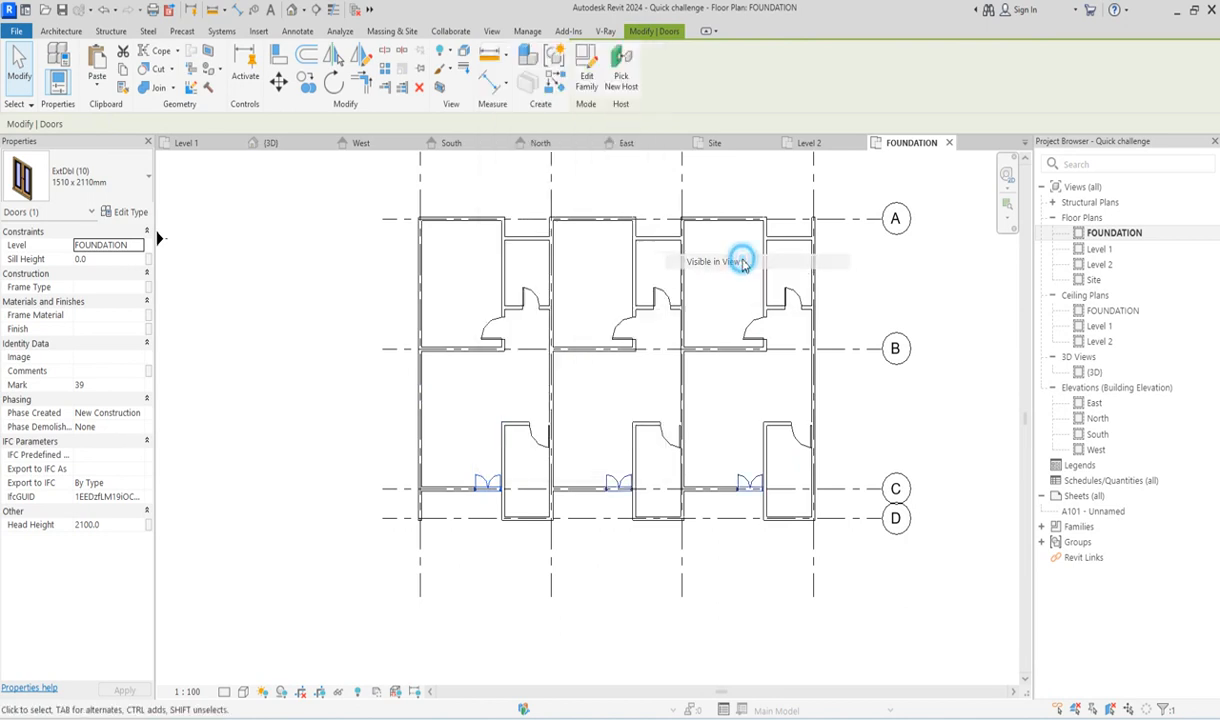
pyautogui.click(741, 271)
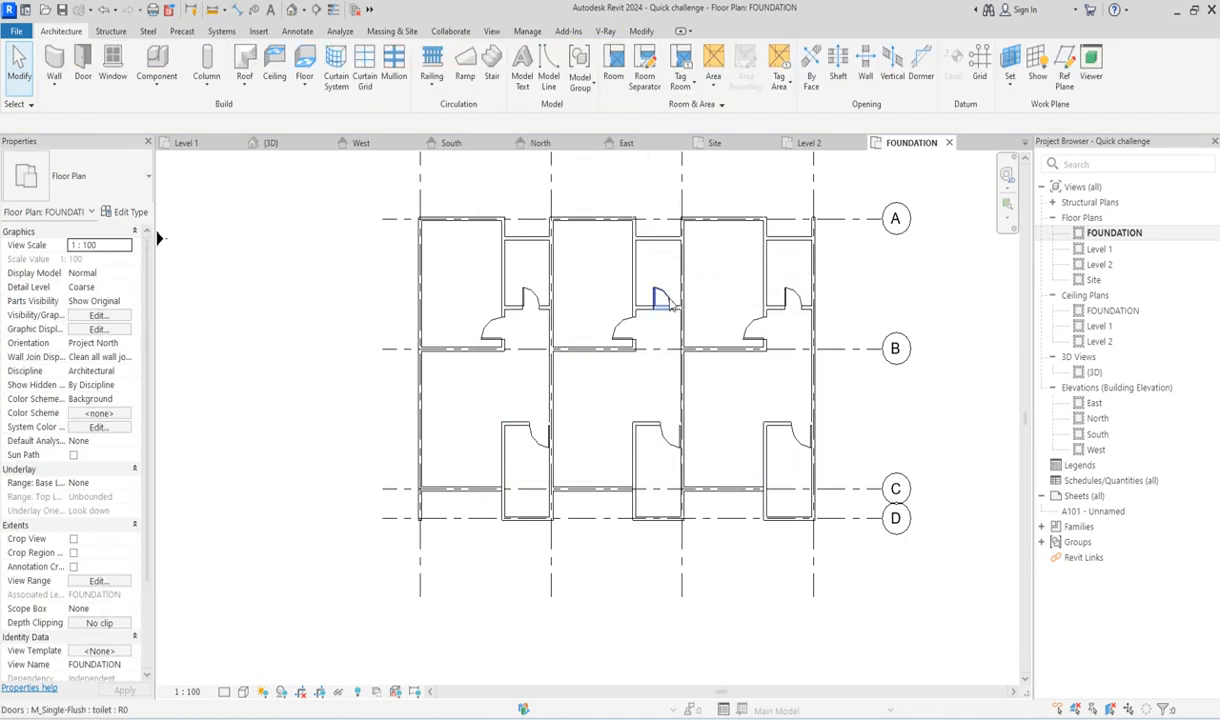
# Delete all visible instances of the M_Single-Flush toilet door from the foundation plan.
pyautogui.click(659, 296)
pyautogui.rightClick(655, 289)
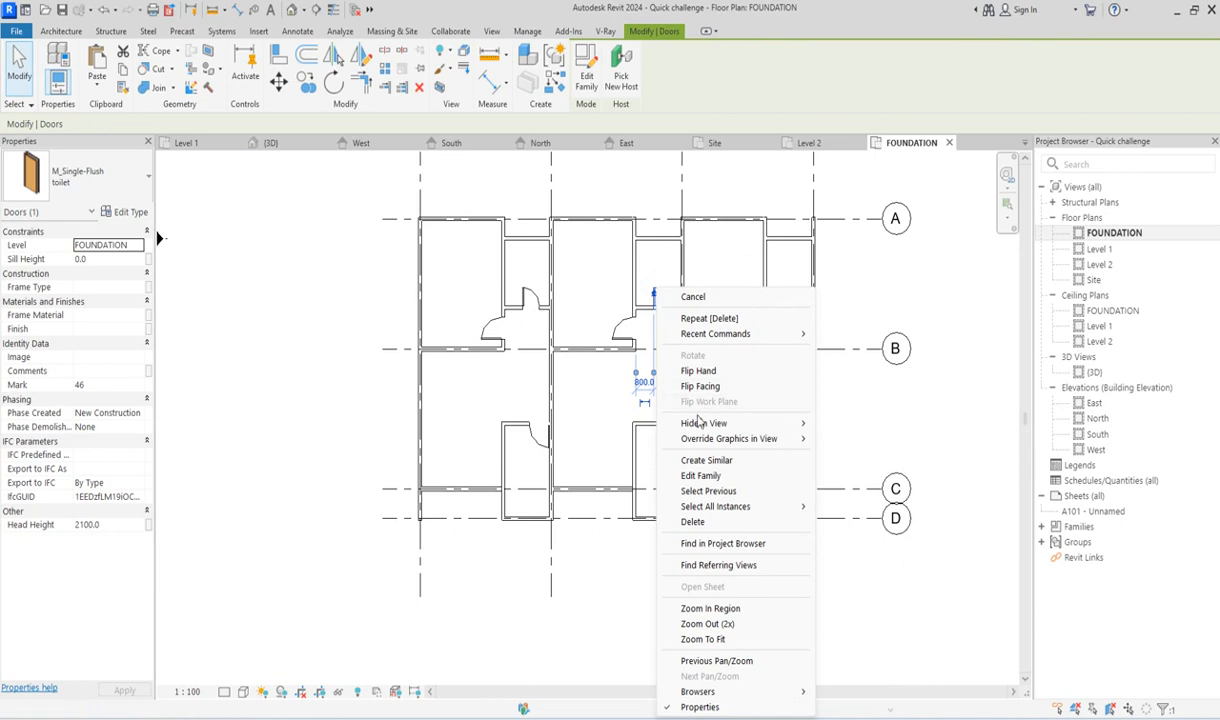
pyautogui.moveTo(790, 506)
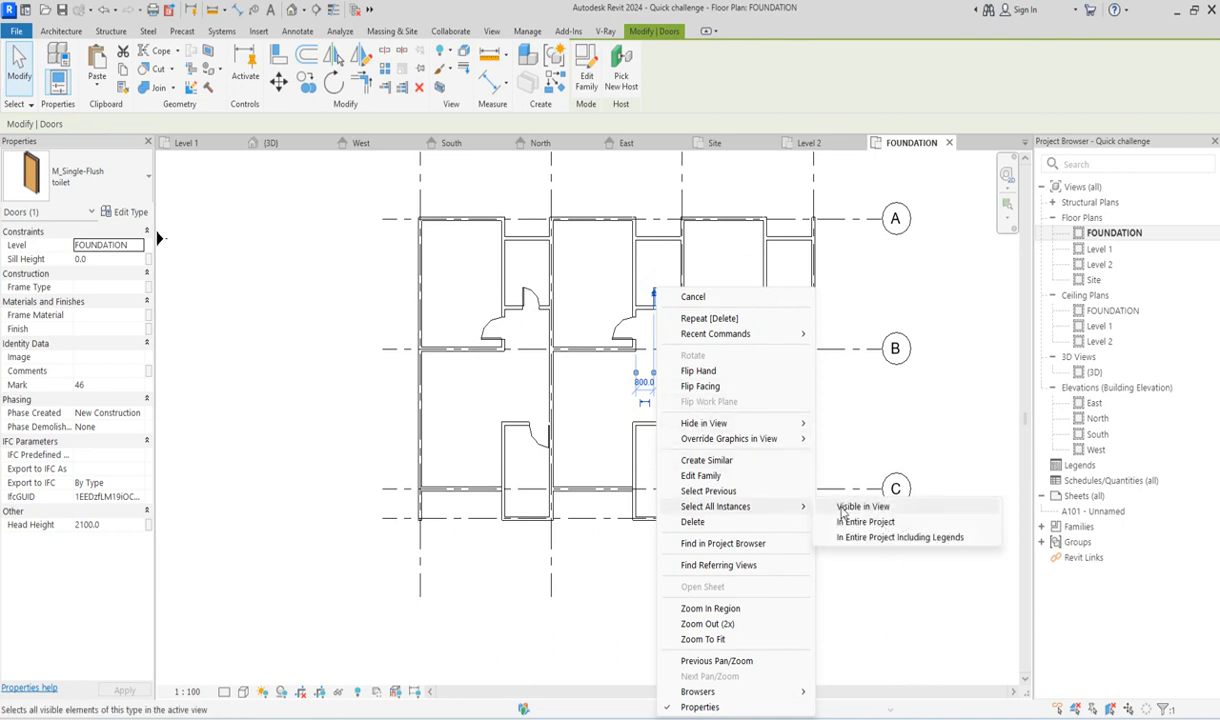
pyautogui.click(847, 507)
pyautogui.click(847, 513)
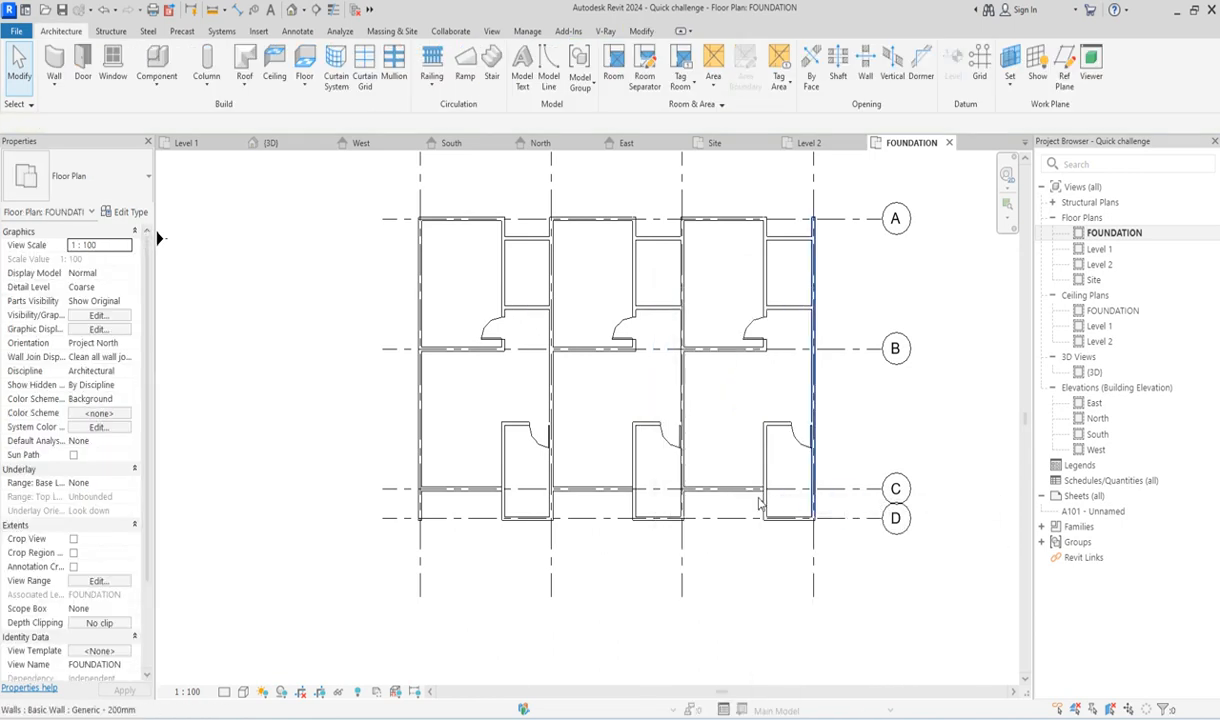
# Delete all visible instances of the M_Single-Flush 0915 x 2134mm door from the foundation plan.
pyautogui.click(662, 440)
pyautogui.rightClick(663, 447)
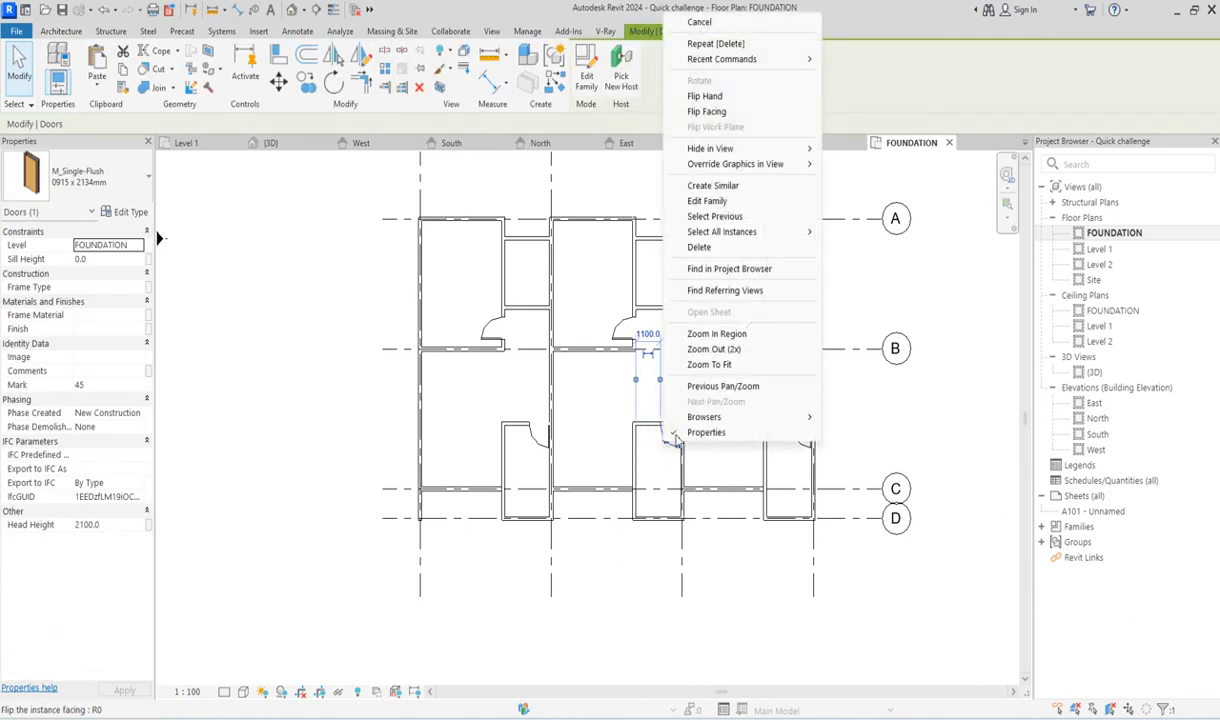
pyautogui.moveTo(760, 232)
pyautogui.click(857, 233)
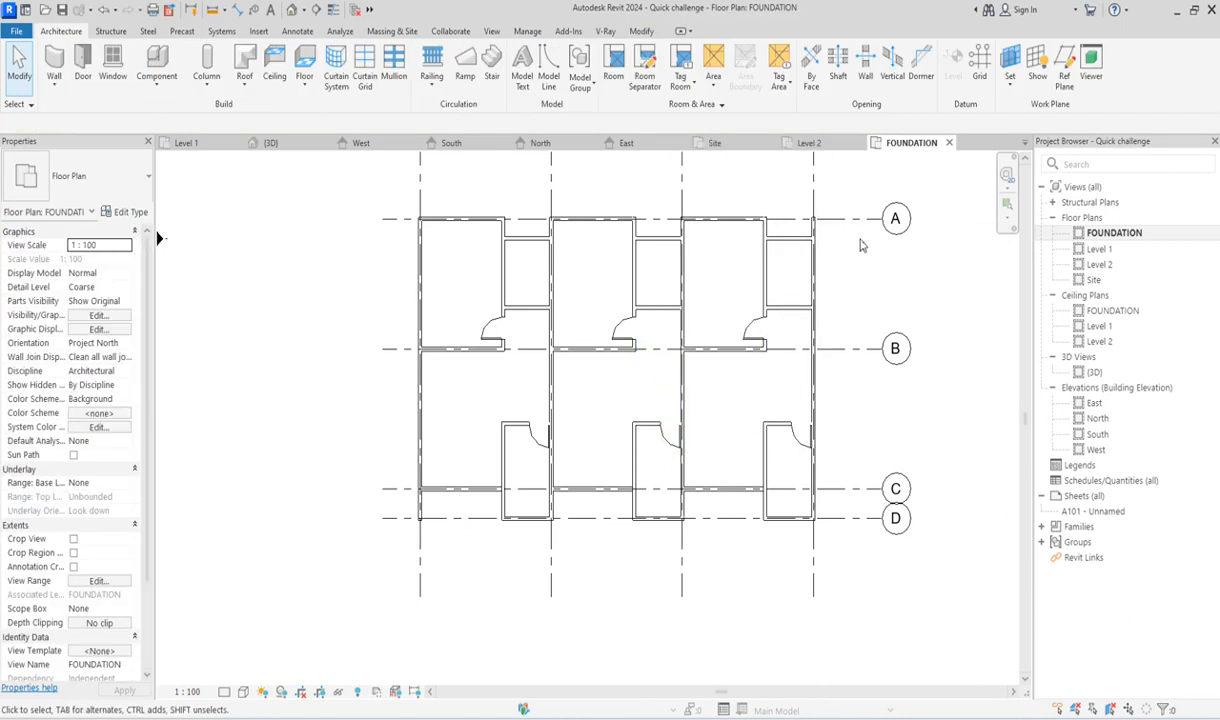
pyautogui.click(672, 437)
pyautogui.rightClick(676, 438)
pyautogui.moveTo(760, 231)
pyautogui.click(862, 230)
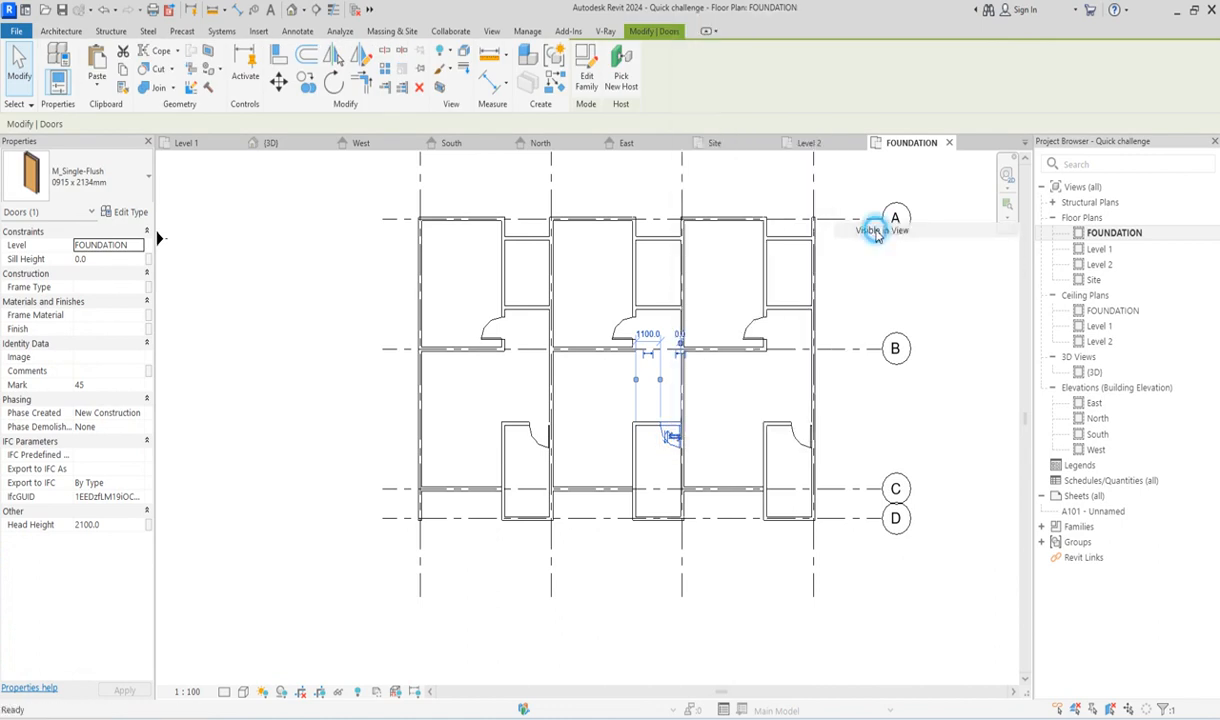
pyautogui.press('Delete')
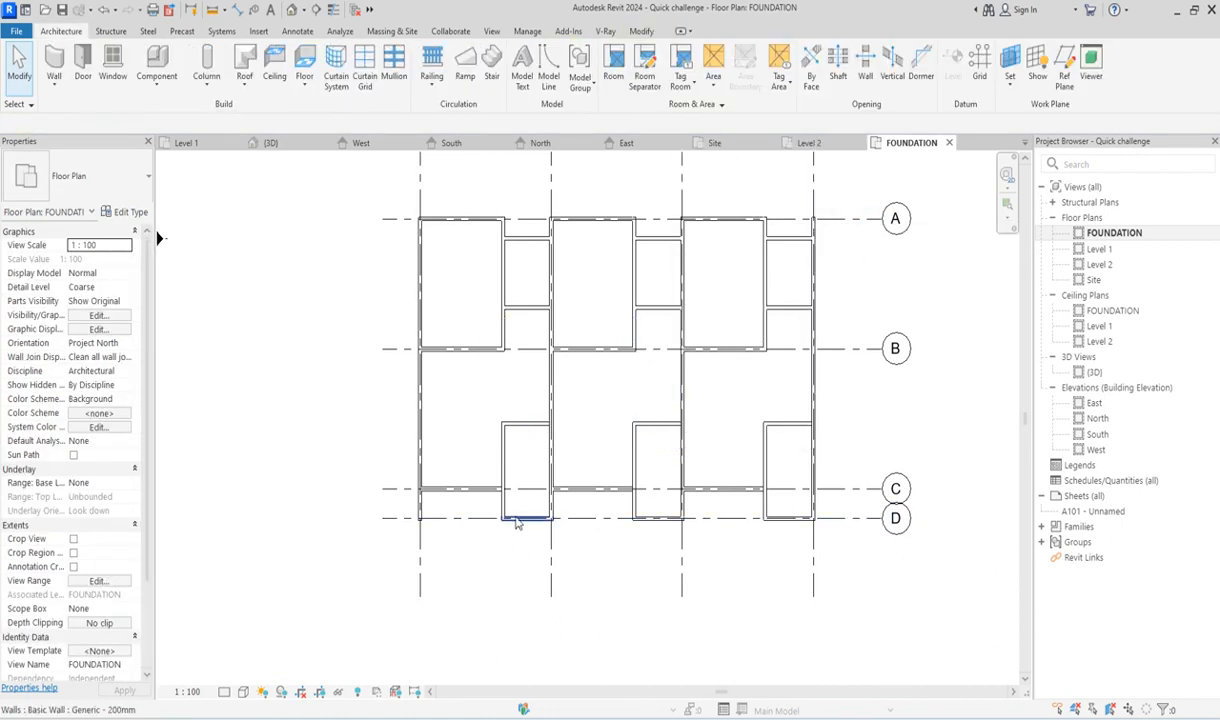
# Extend the three short foundation walls on grid D to grids 1, 2 and 3, closing the front of each entrance porch.
pyautogui.click(508, 520)
pyautogui.scroll(2, 507, 520)
pyautogui.moveTo(497, 518); pyautogui.dragTo(331, 518)
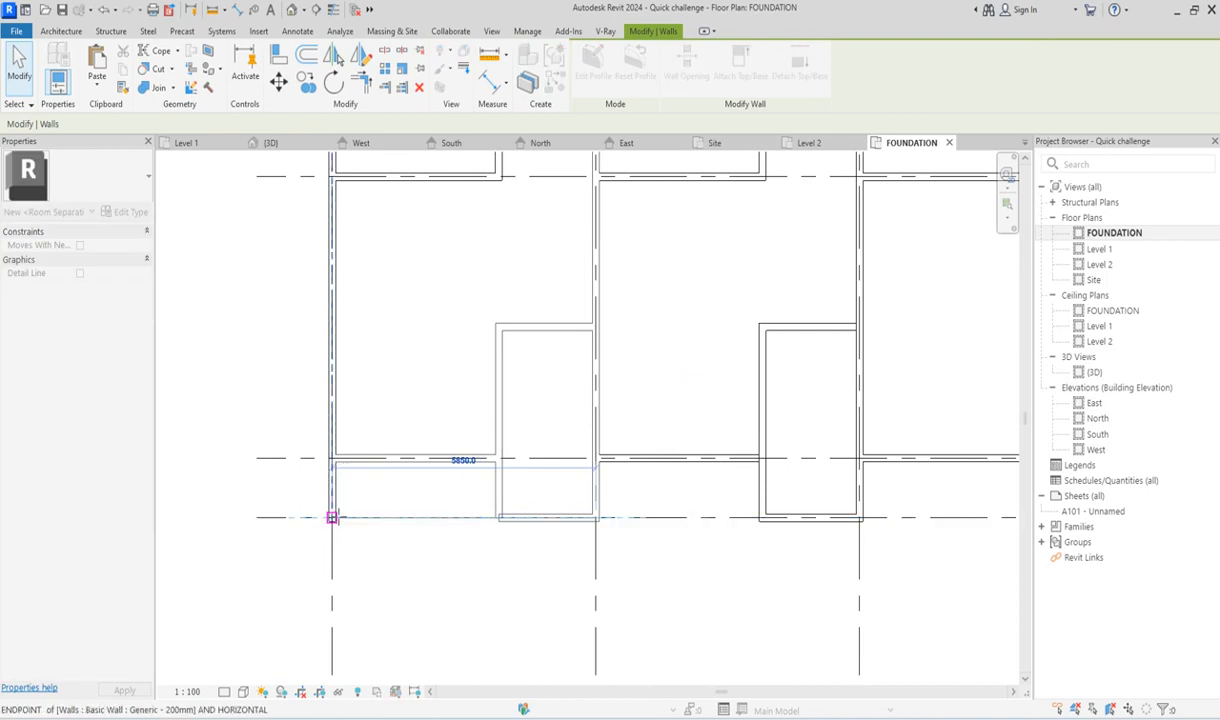
pyautogui.click(810, 518)
pyautogui.moveTo(765, 527); pyautogui.dragTo(597, 518)
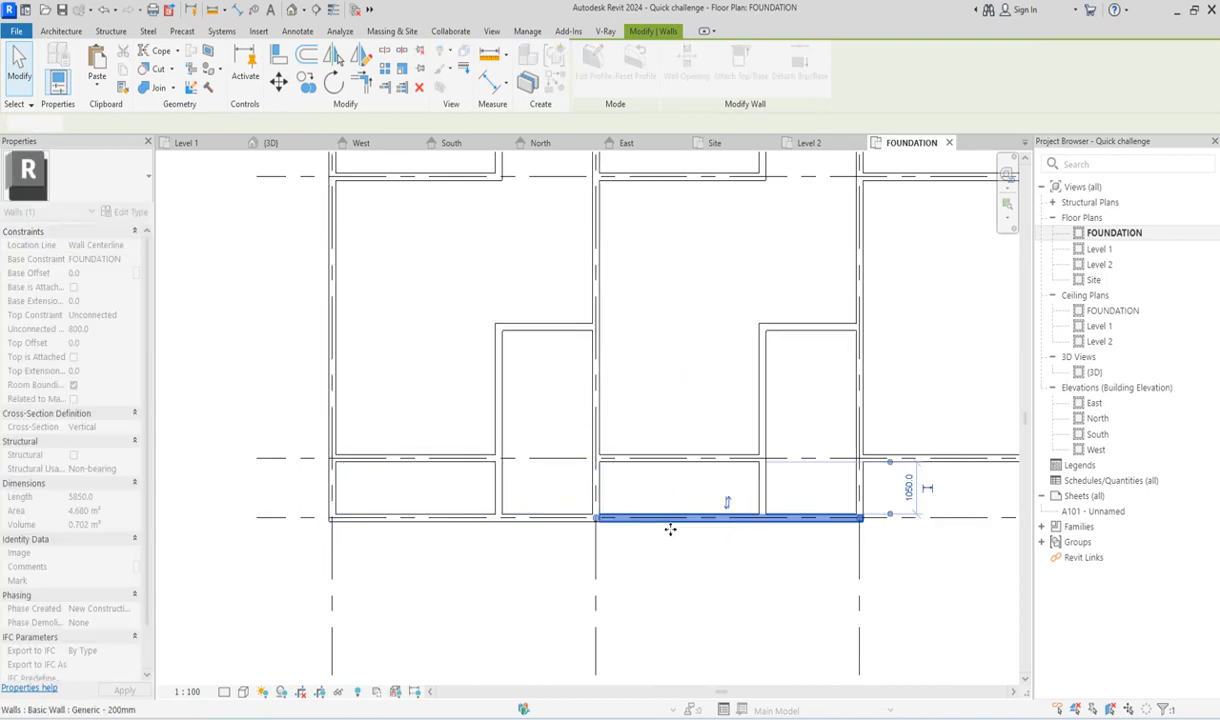
pyautogui.scroll(-4, 700, 525)
pyautogui.scroll(3, 833, 532)
pyautogui.click(755, 523)
pyautogui.moveTo(728, 521); pyautogui.dragTo(674, 530)
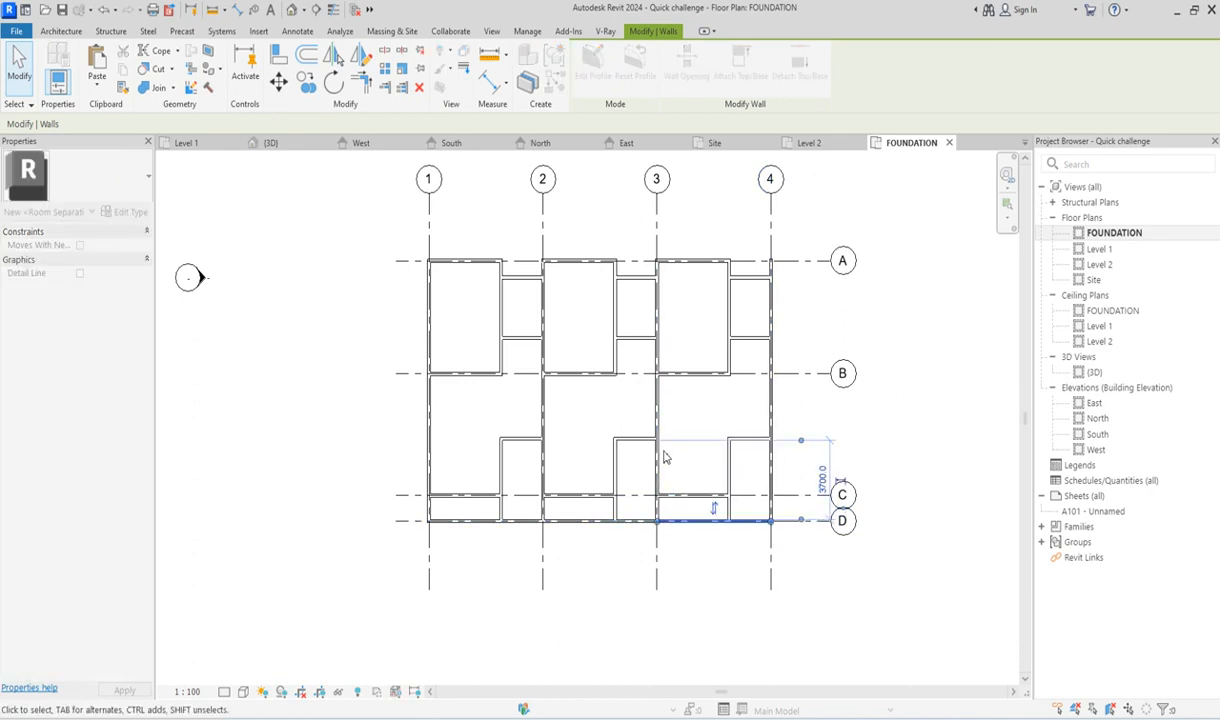
# Examine the foundation wall layout in plan and the foundation walls beneath the three apartments in 3D.
pyautogui.scroll(3, 775, 274)
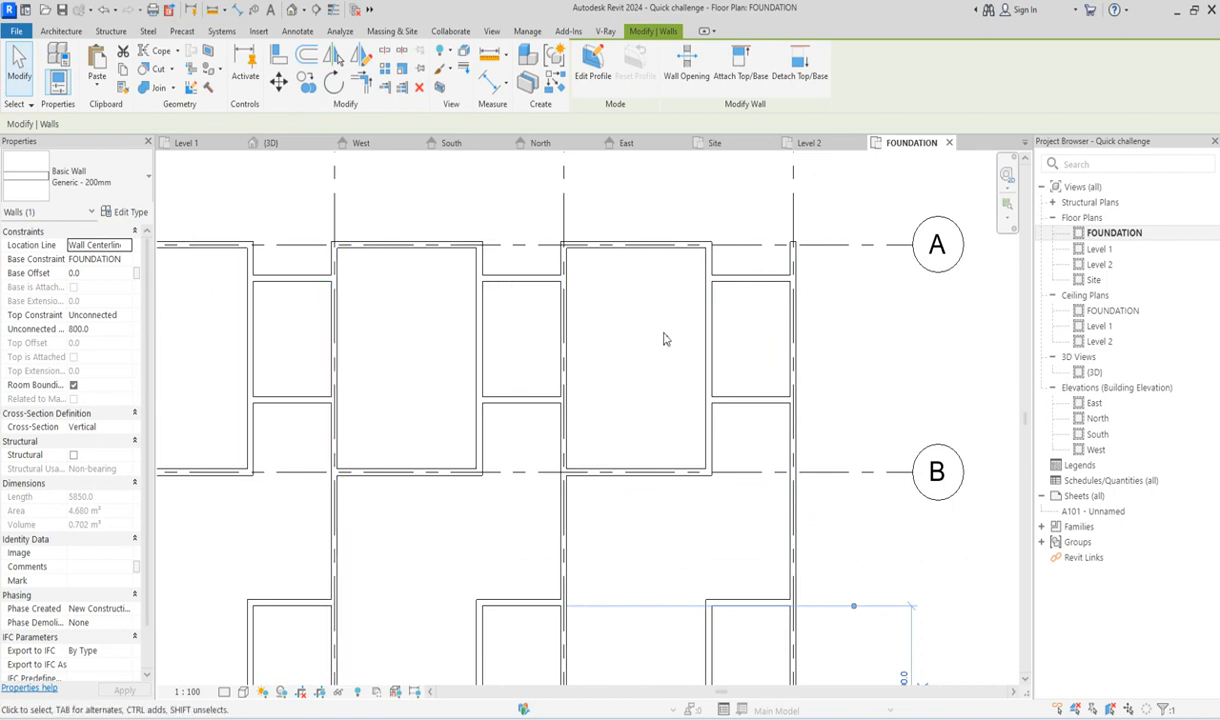
pyautogui.scroll(-3, 634, 300)
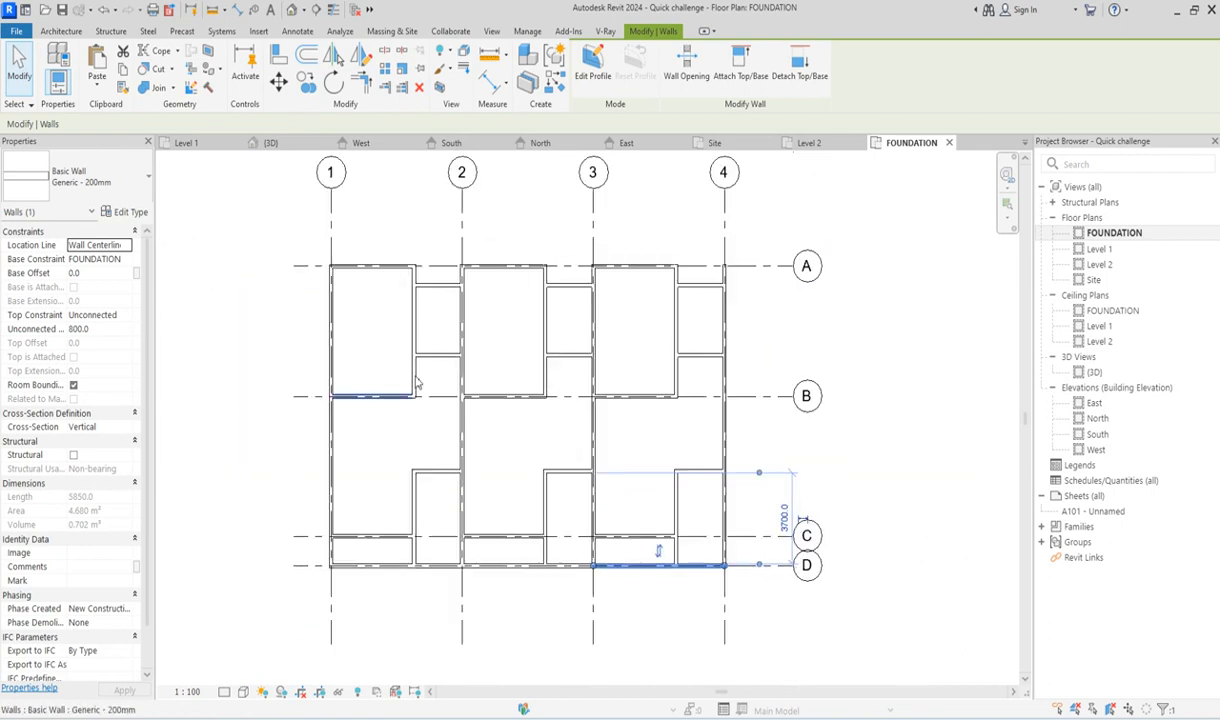
pyautogui.doubleClick(1094, 372)
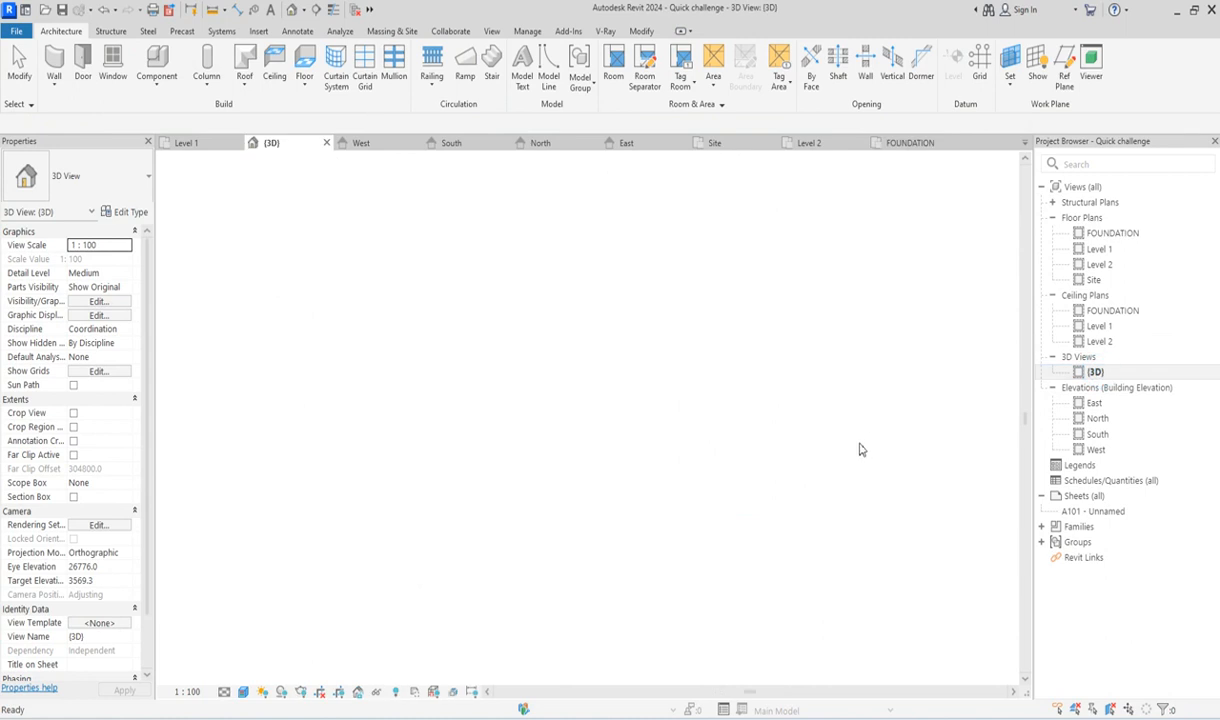
pyautogui.scroll(2, 527, 574)
pyautogui.click(418, 597)
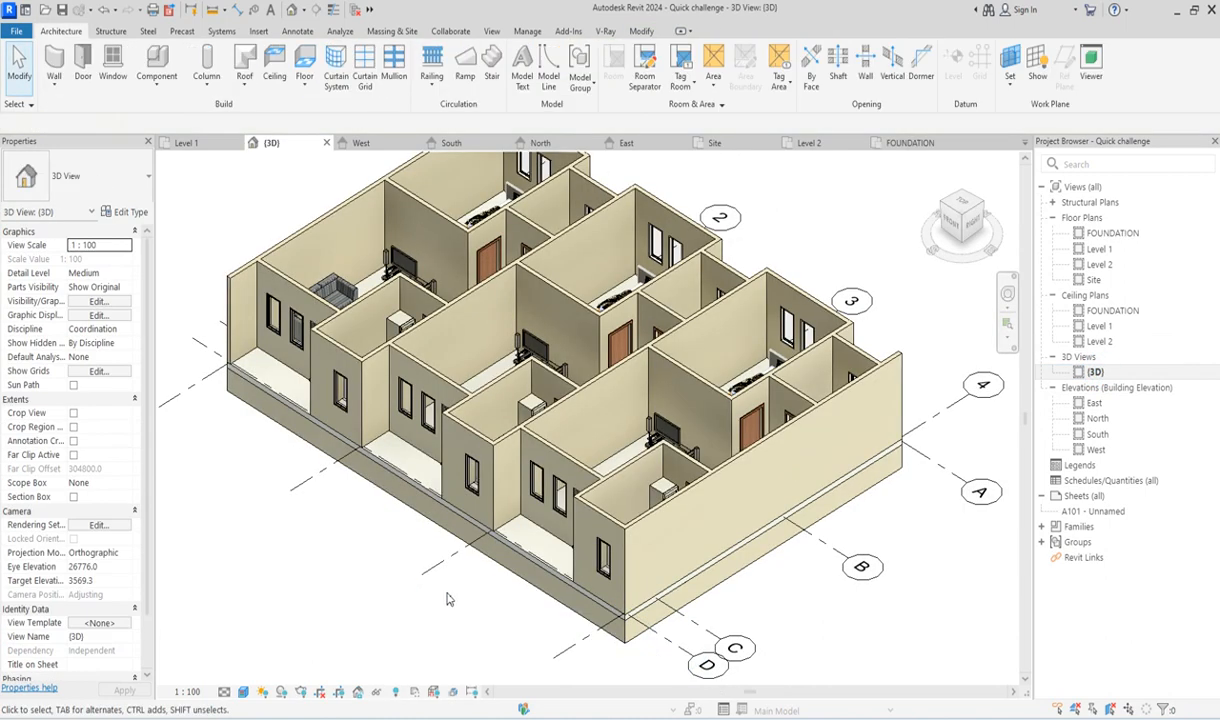
pyautogui.scroll(2, 440, 594)
pyautogui.scroll(-4, 502, 522)
pyautogui.scroll(3, 560, 480)
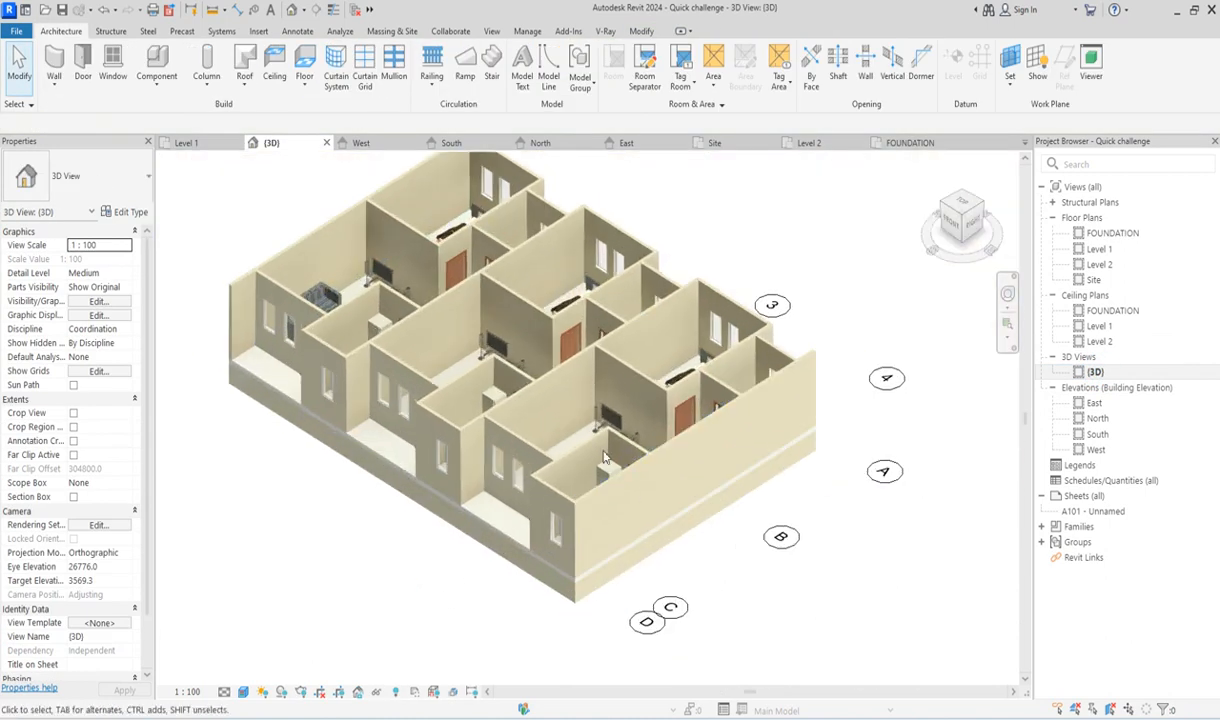
pyautogui.scroll(-3, 561, 330)
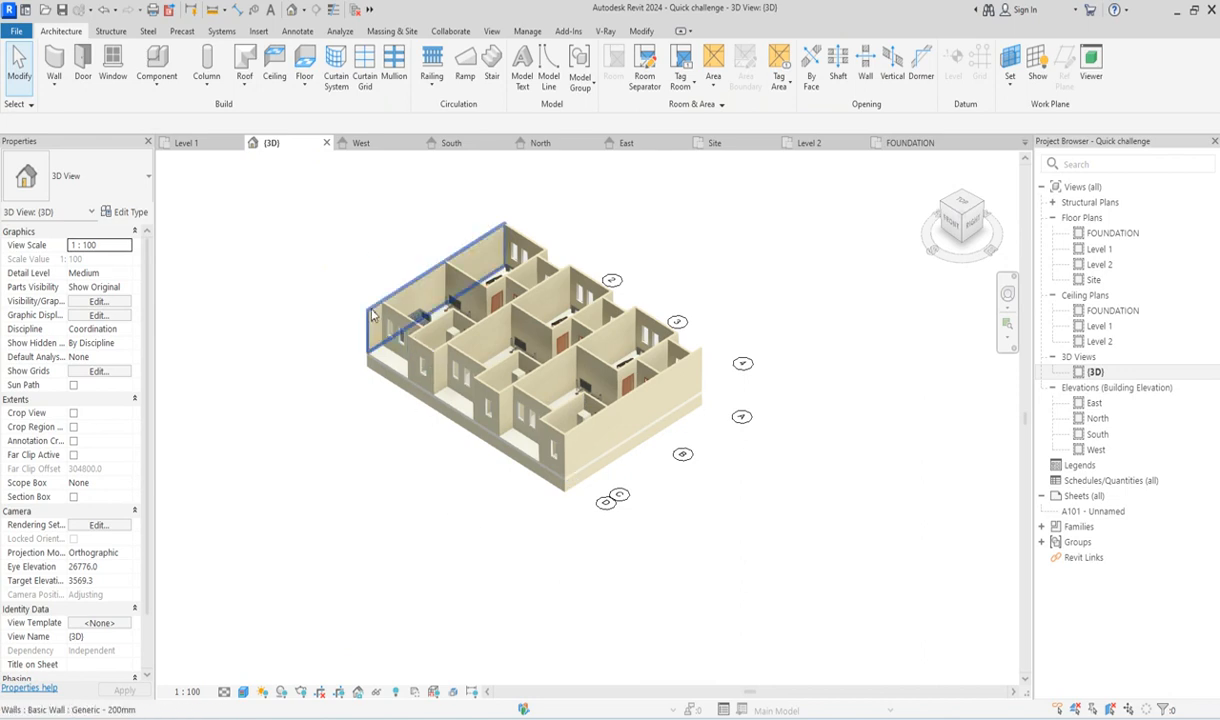
pyautogui.scroll(3, 371, 315)
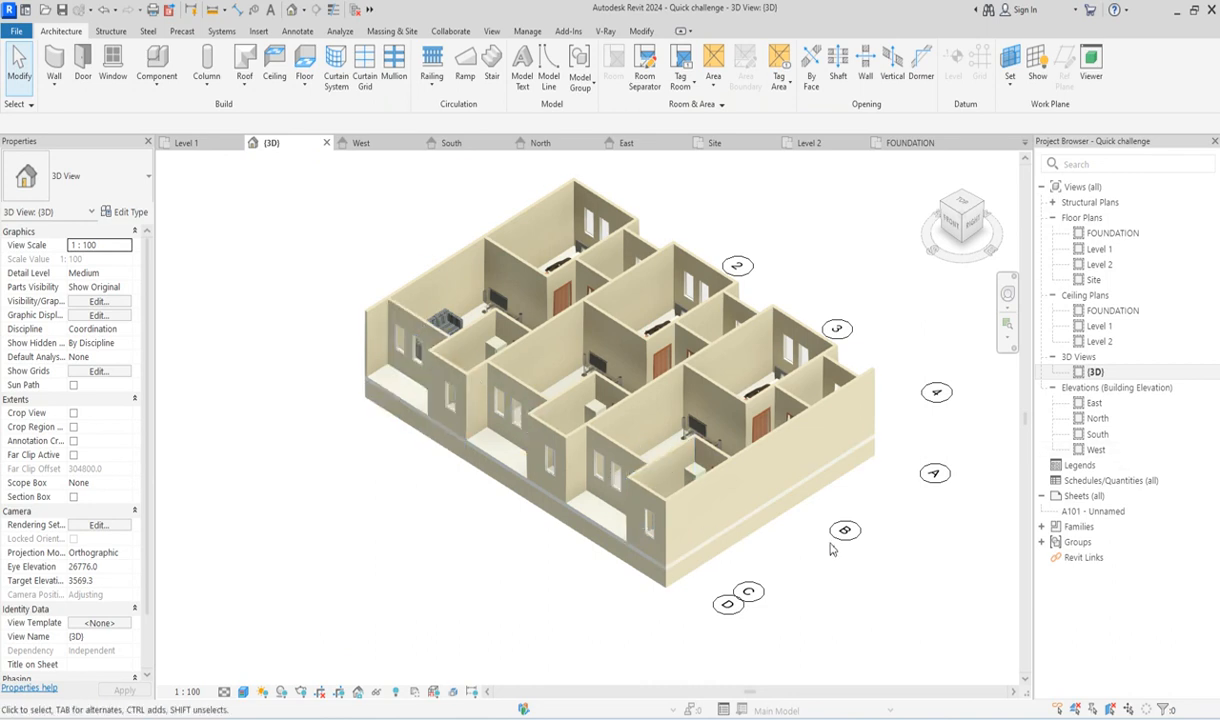
# Open the Level 2 floor plan.
pyautogui.click(1103, 251)
pyautogui.doubleClick(1103, 251)
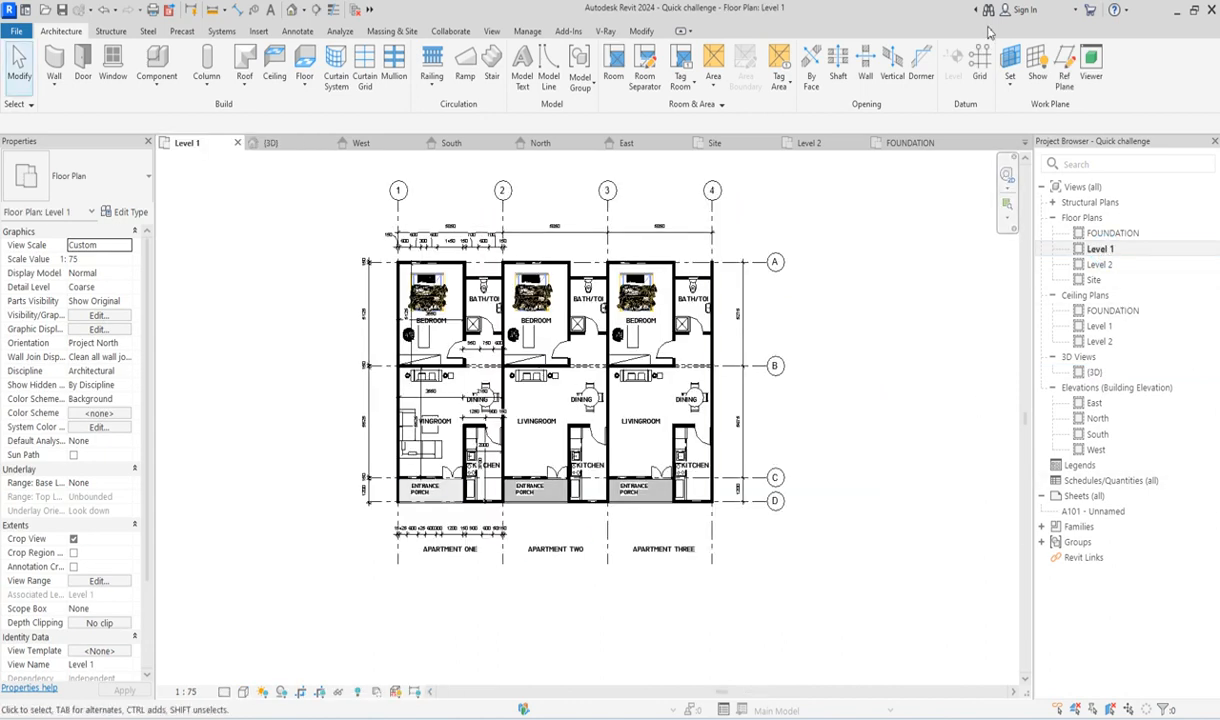
pyautogui.doubleClick(1100, 264)
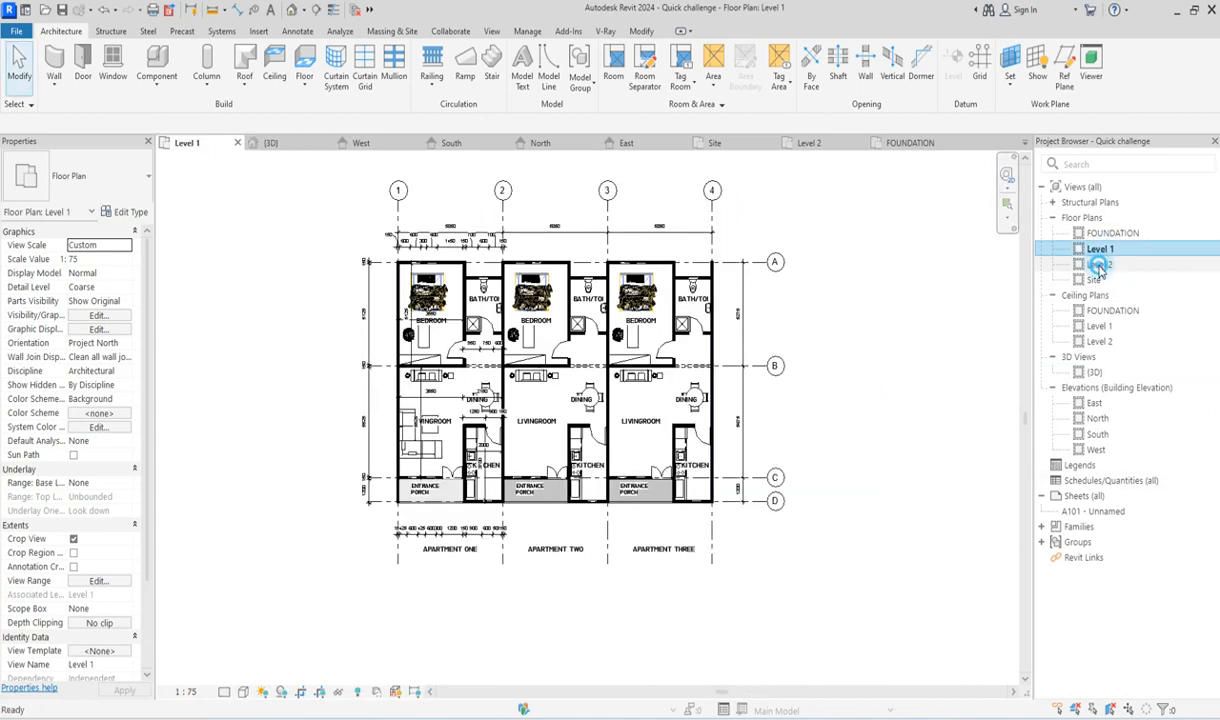
# Start a roof by footprint and sketch a rectangular boundary from the grid 4/D corner to grid 1, about 960 mm beyond the rear wall.
pyautogui.click(241, 90)
pyautogui.click(291, 114)
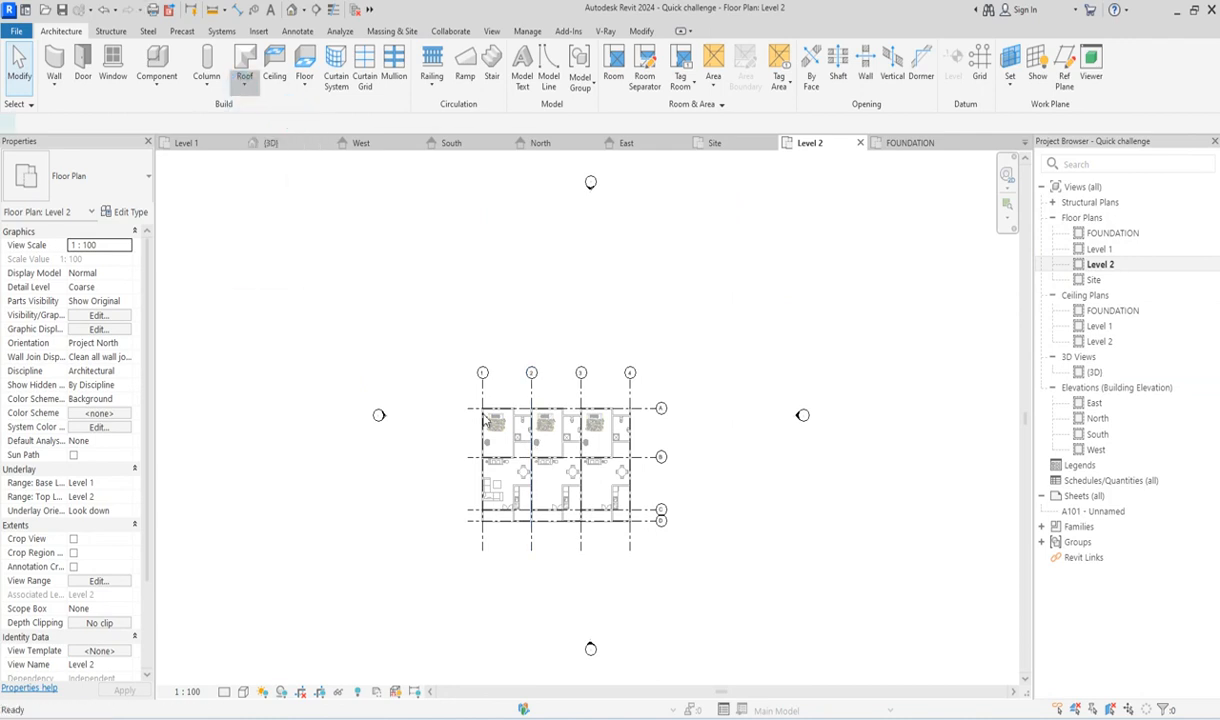
pyautogui.click(697, 53)
pyautogui.scroll(6, 621, 531)
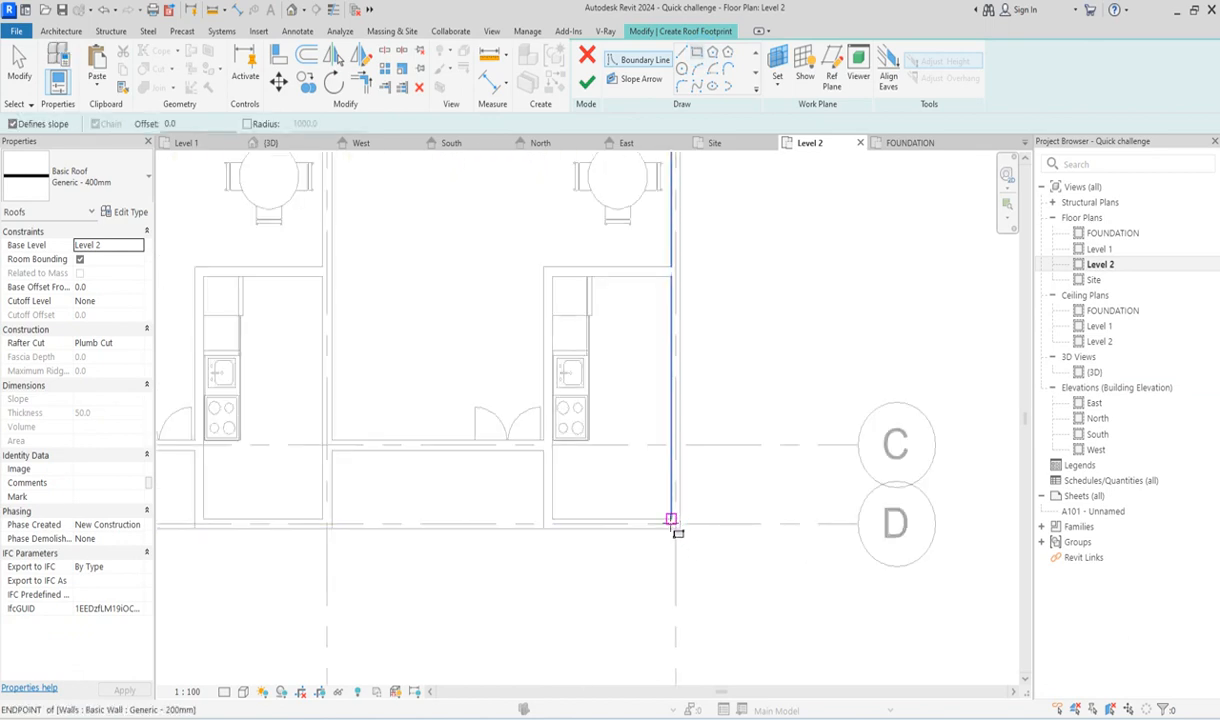
pyautogui.click(669, 521)
pyautogui.scroll(-5, 669, 521)
pyautogui.scroll(4, 511, 498)
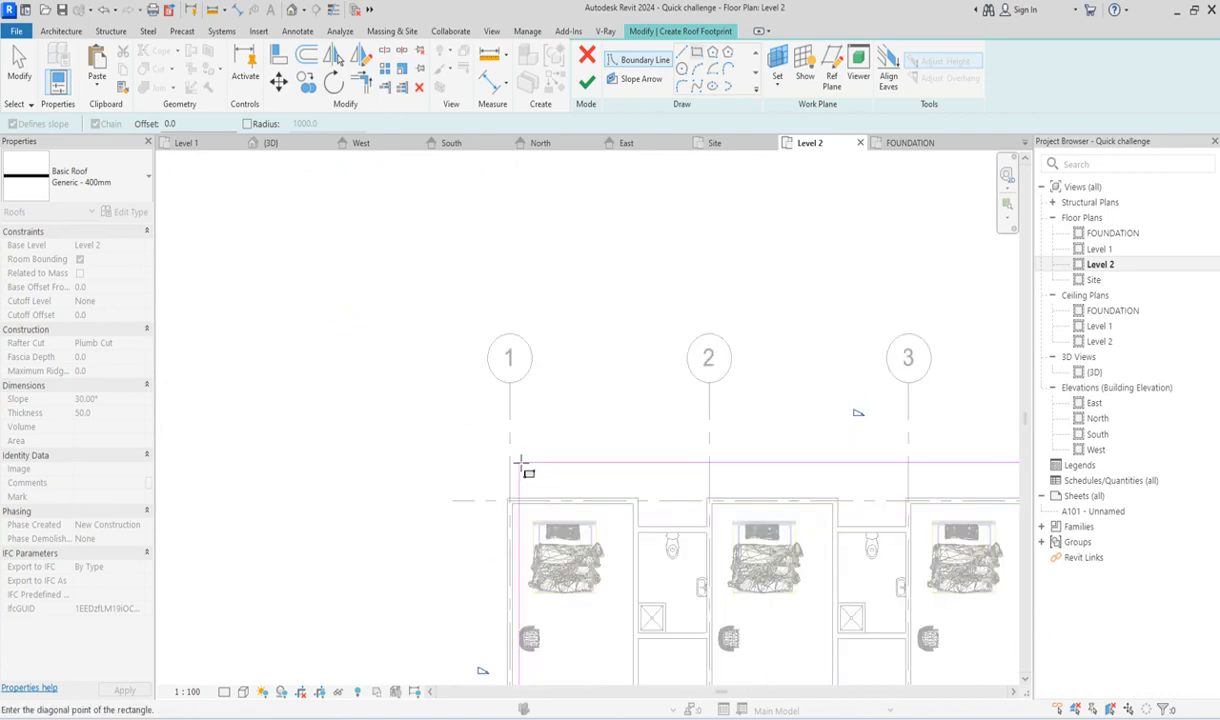
pyautogui.click(515, 462)
pyautogui.rightClick(628, 320)
pyautogui.click(663, 331)
pyautogui.rightClick(596, 330)
pyautogui.click(630, 335)
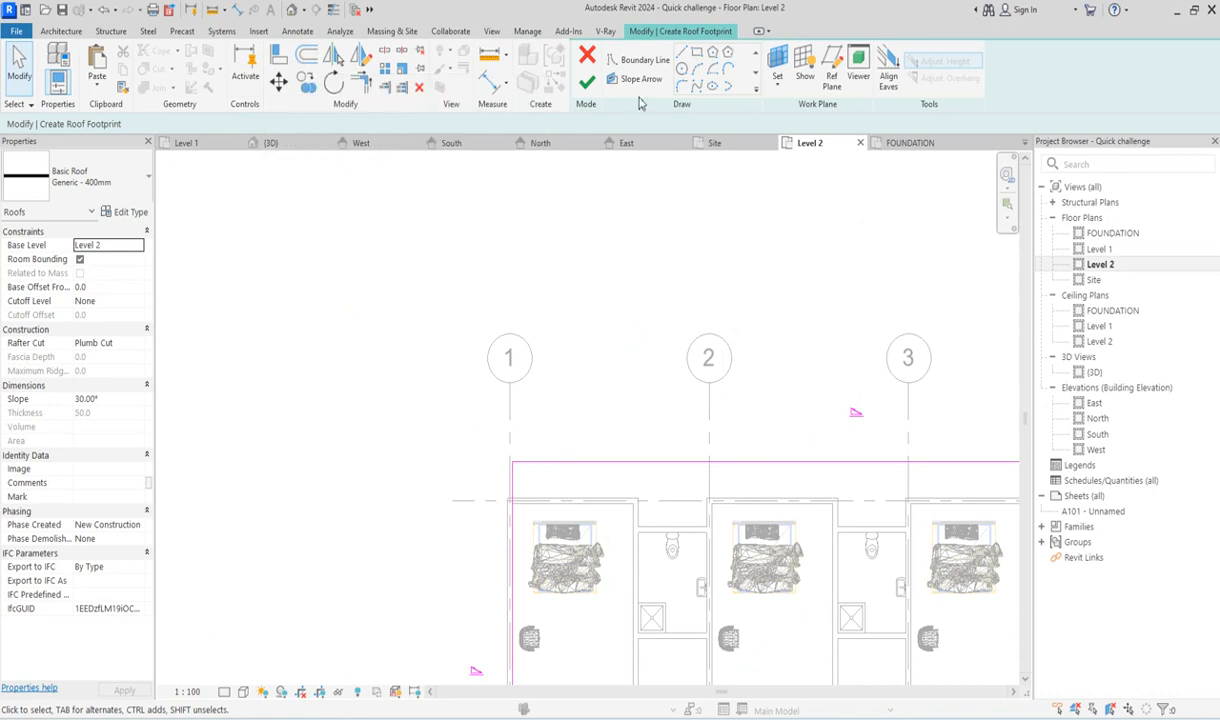
# Add an aligned dimension between the rear roof boundary line and the outer face of the rear wall.
pyautogui.click(481, 86)
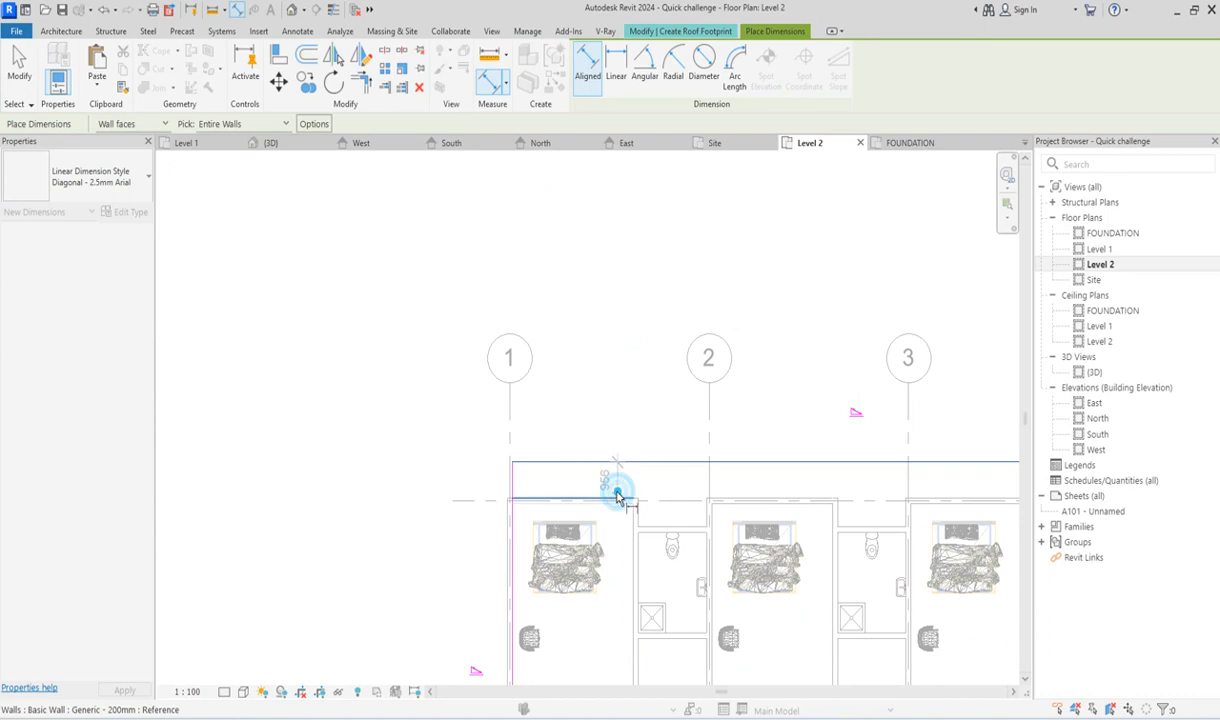
pyautogui.scroll(3, 617, 491)
pyautogui.click(614, 484)
pyautogui.rightClick(611, 318)
pyautogui.click(676, 323)
pyautogui.rightClick(612, 303)
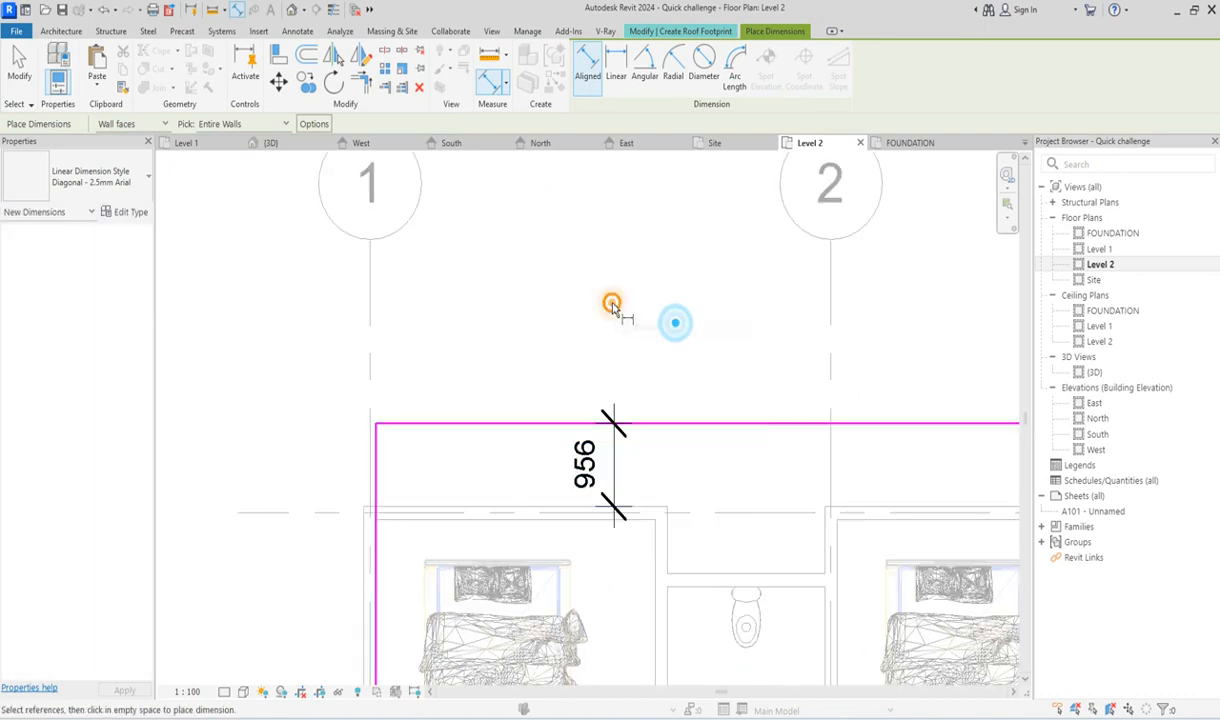
pyautogui.click(667, 320)
# Set the rear roof boundary's distance from the wall to 600 mm and remove the dimension.
pyautogui.click(689, 424)
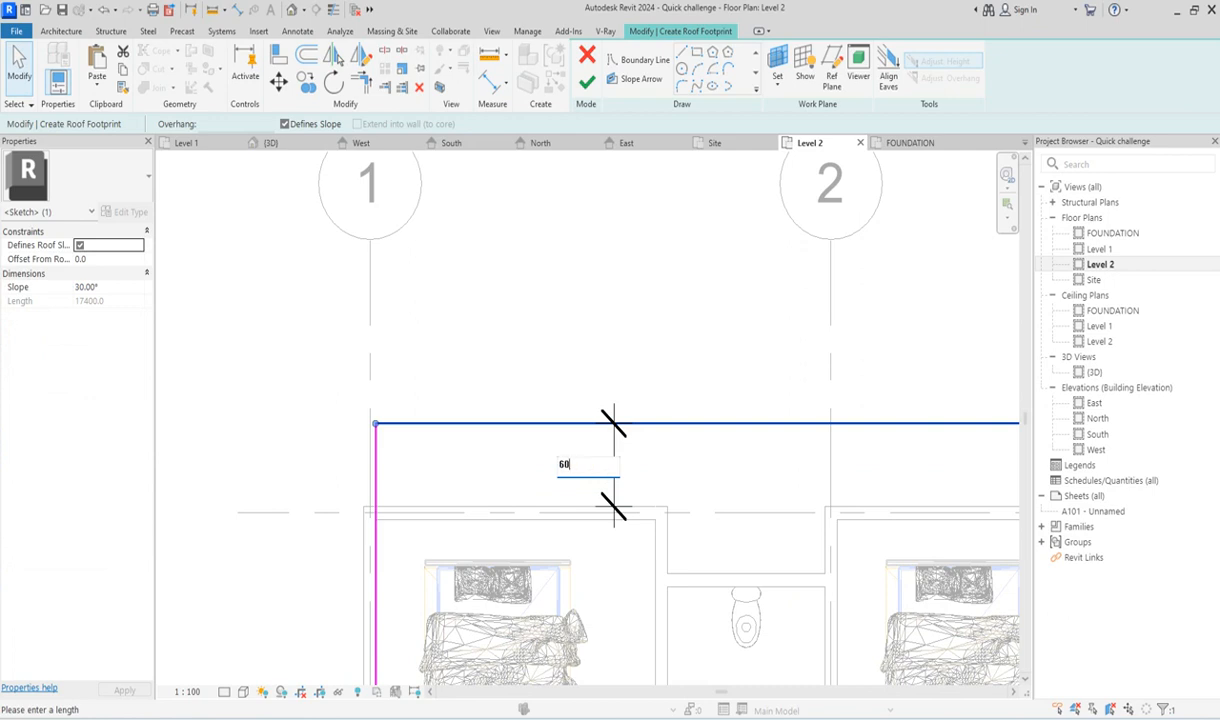
pyautogui.click(556, 394)
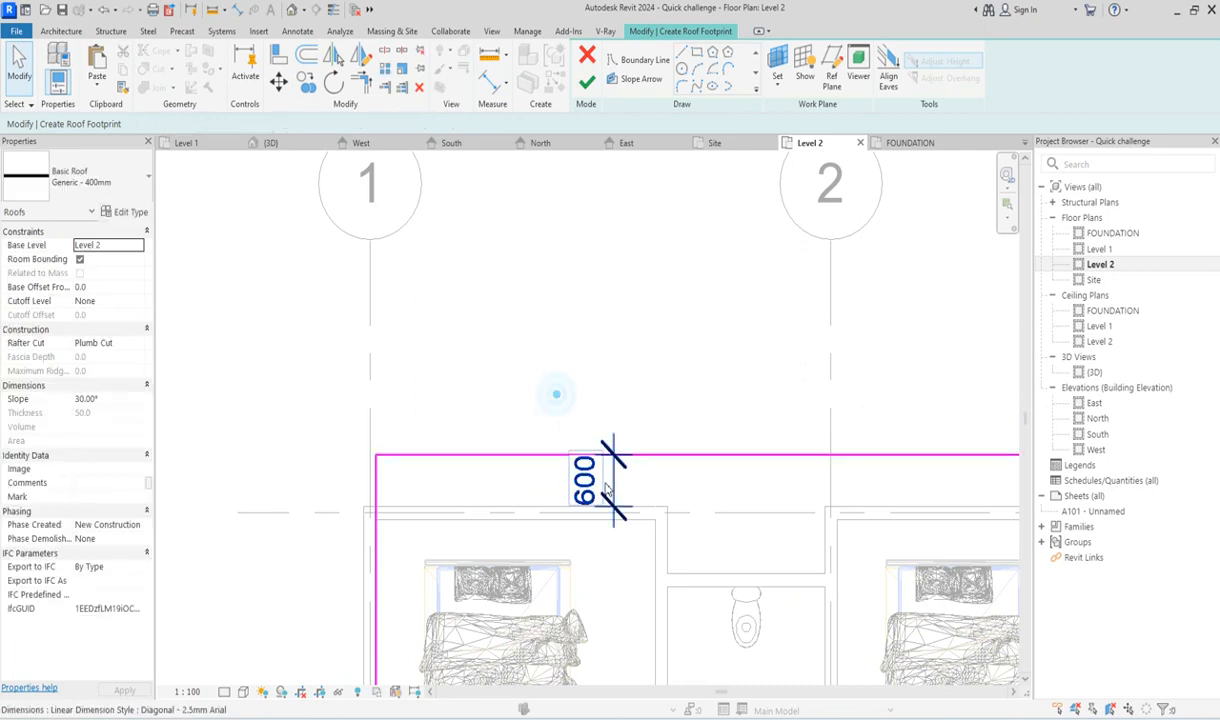
pyautogui.click(607, 487)
pyautogui.press('Escape')
# Turn off the roof slope definition for the front and both side boundary lines.
pyautogui.scroll(-5, 474, 378)
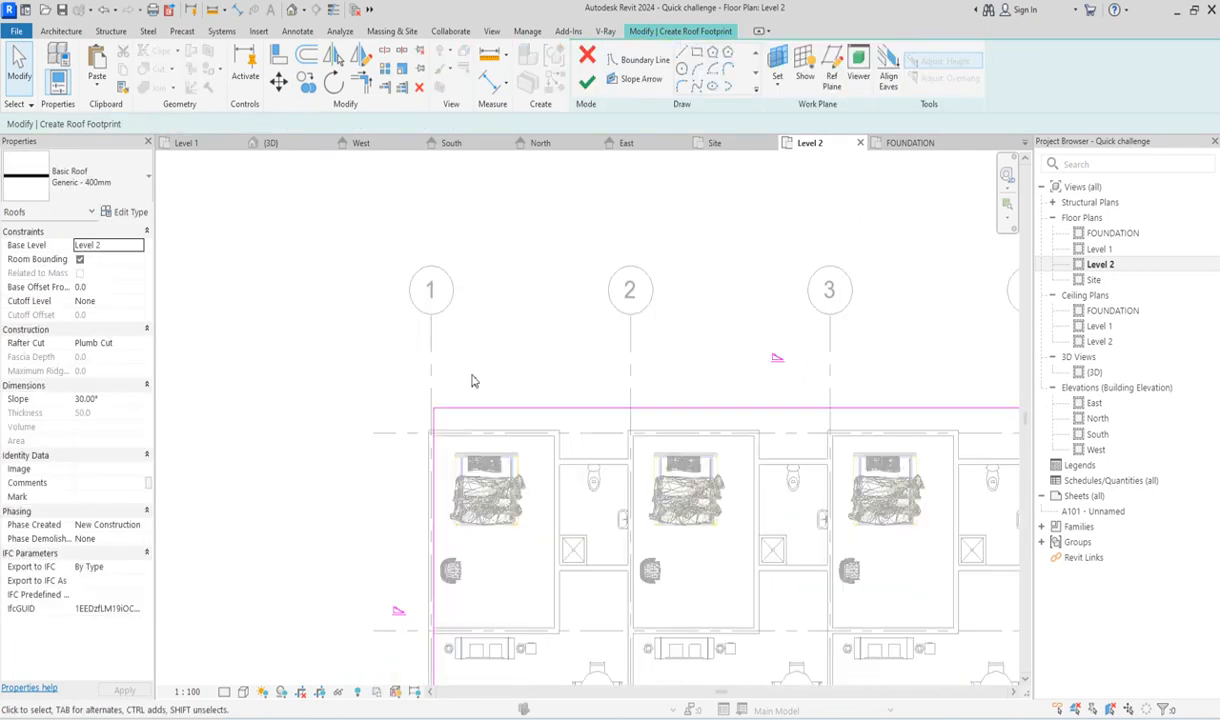
pyautogui.scroll(-3, 640, 550)
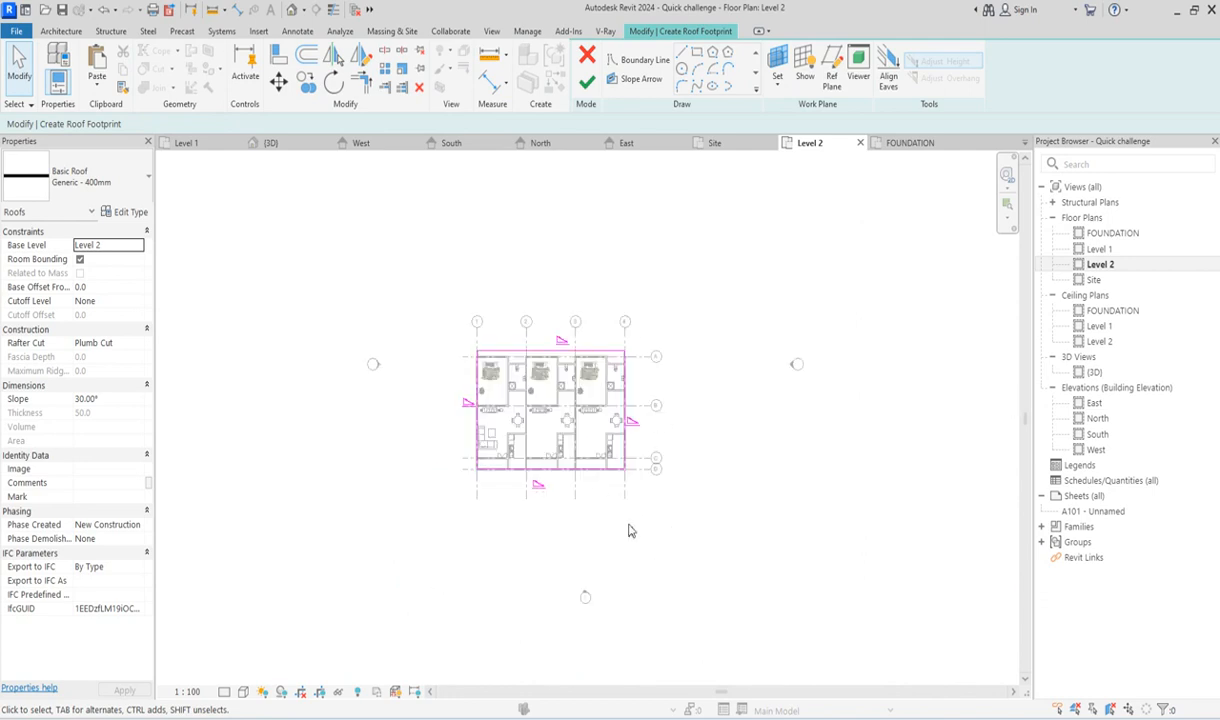
pyautogui.moveTo(655, 518); pyautogui.dragTo(414, 390)
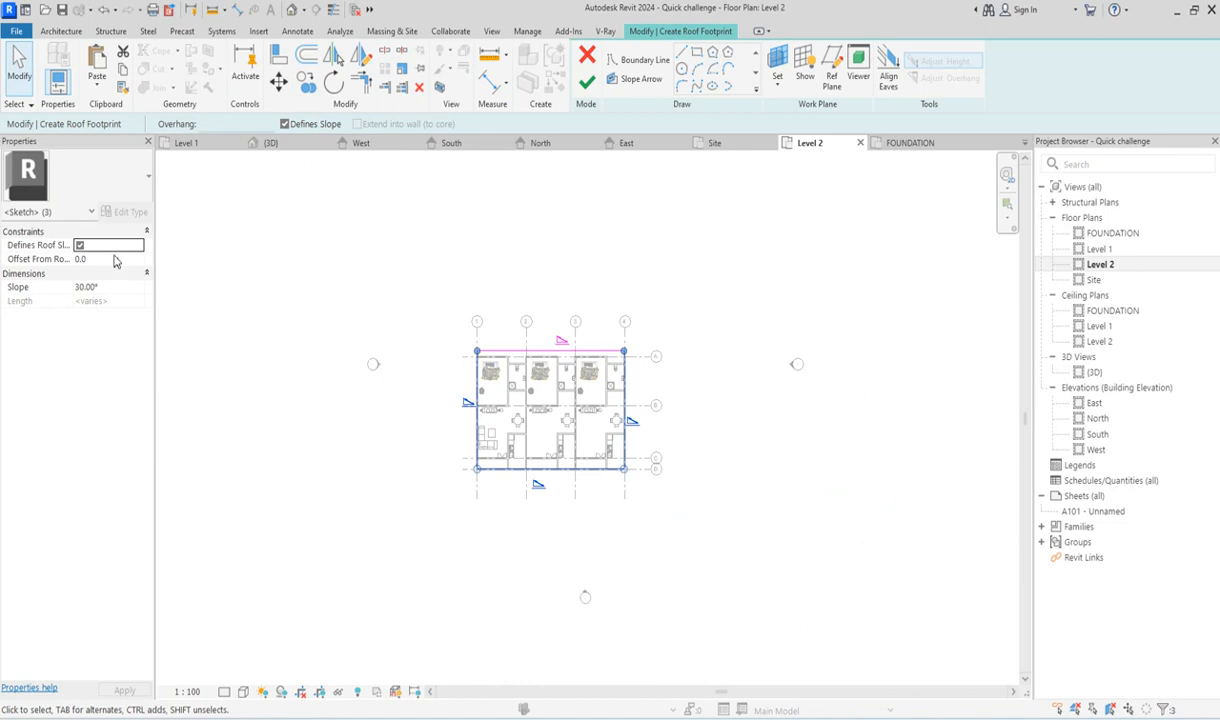
pyautogui.click(79, 246)
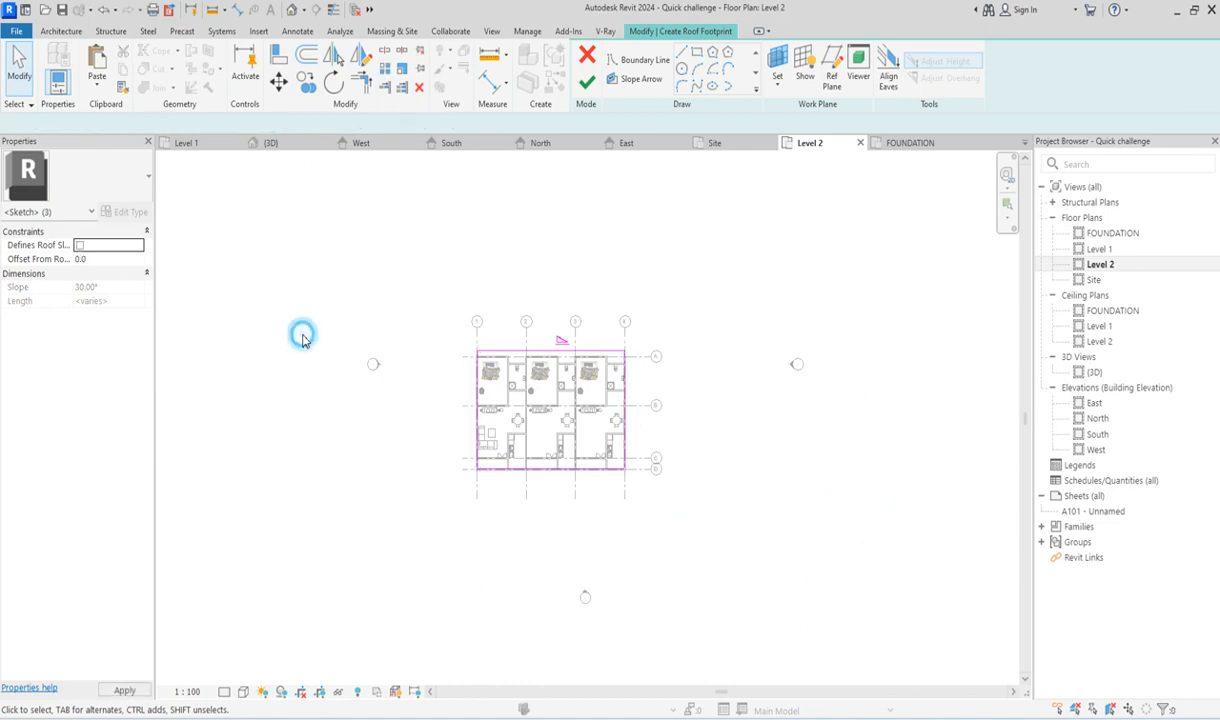
pyautogui.click(300, 330)
# Set the slope of the rear roof boundary line to 4°.
pyautogui.scroll(2, 575, 362)
pyautogui.click(575, 366)
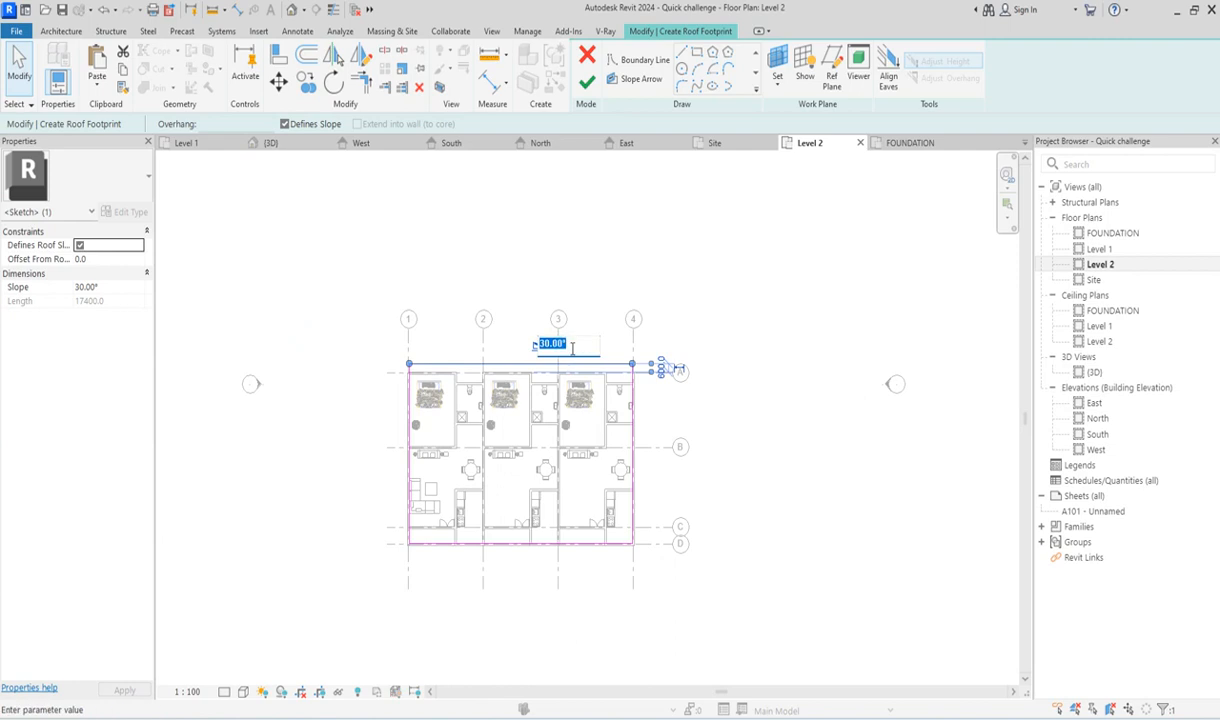
pyautogui.write('4')
pyautogui.press('Return')
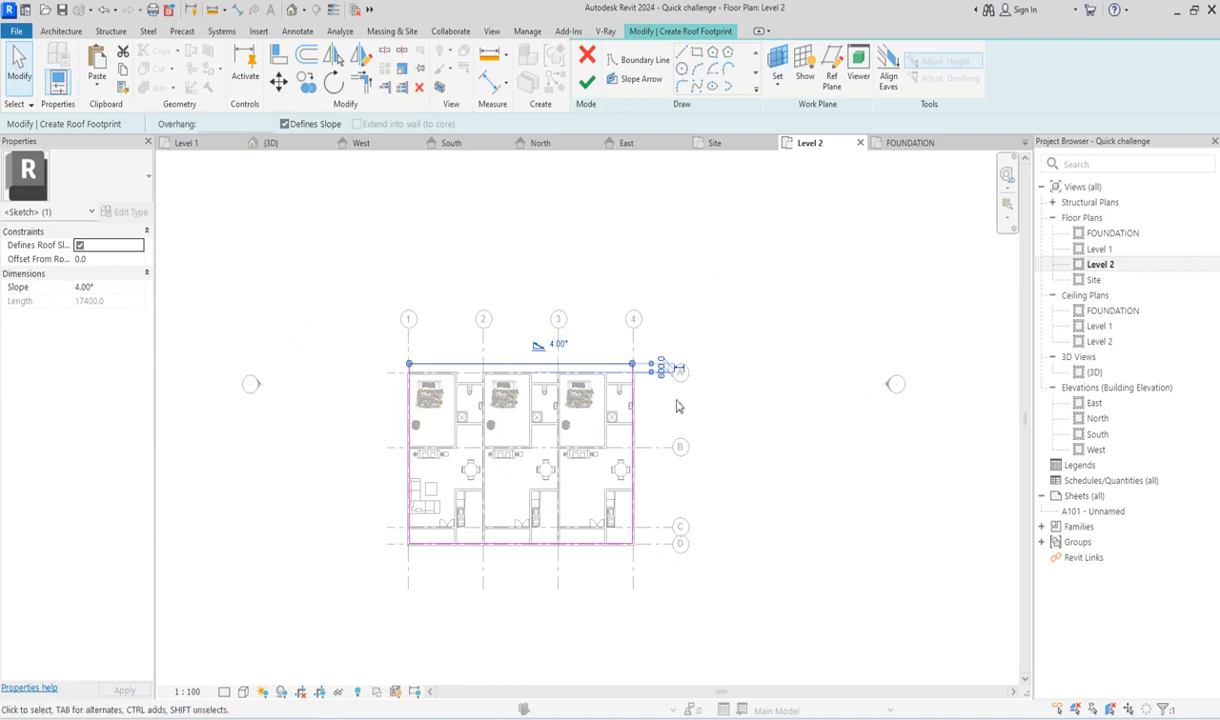
# Finish the roof footprint without attaching the highlighted walls to the roof.
pyautogui.click(582, 88)
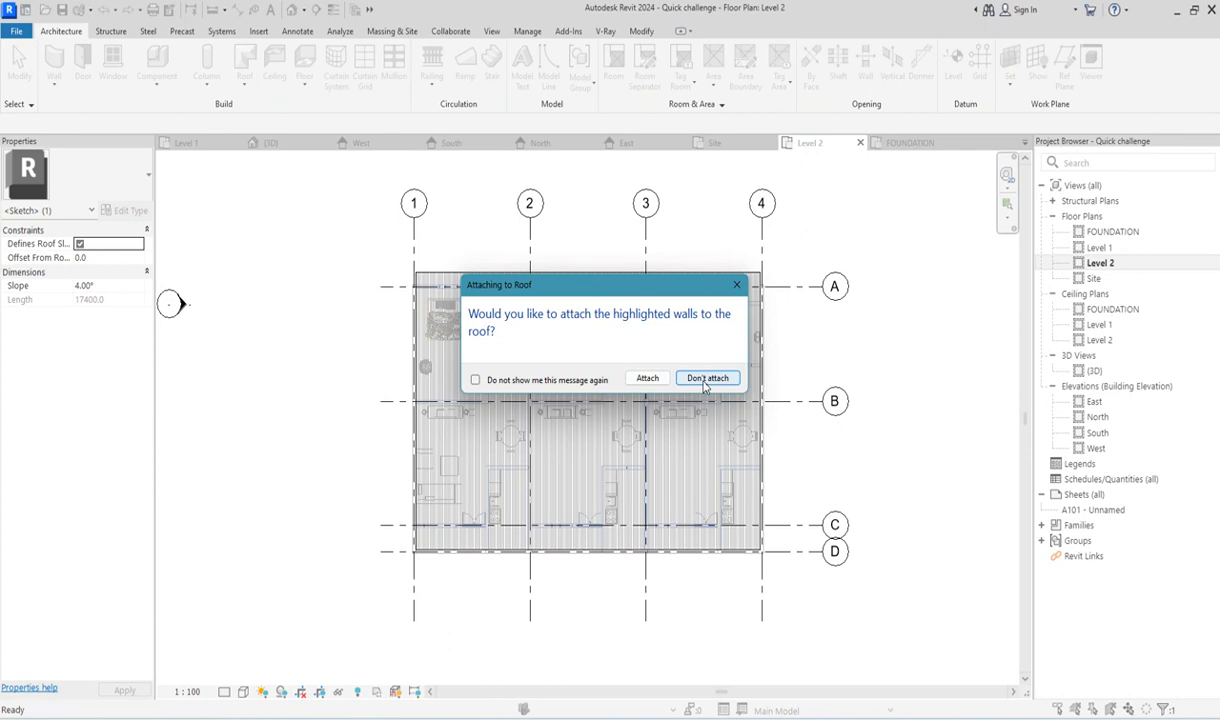
pyautogui.click(704, 381)
pyautogui.scroll(-2, 397, 528)
pyautogui.click(731, 430)
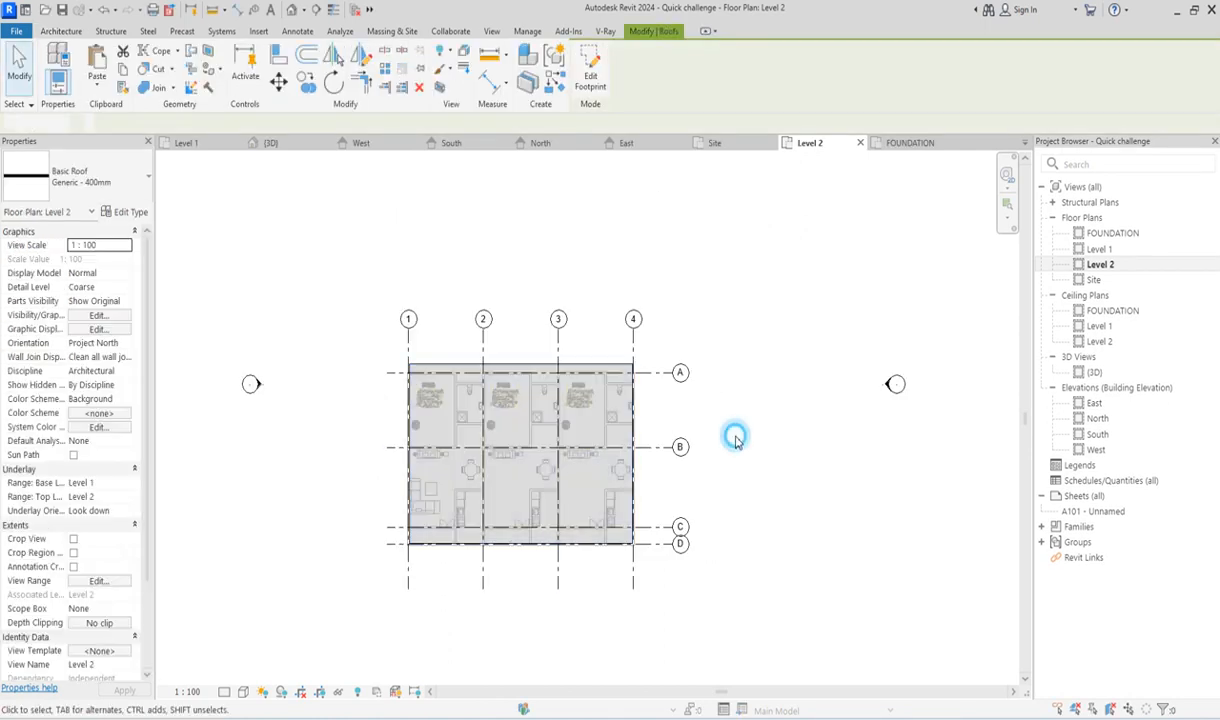
# Examine the sloped roof in 3D, checking its slope property and how it meets the front walls.
pyautogui.doubleClick(1095, 372)
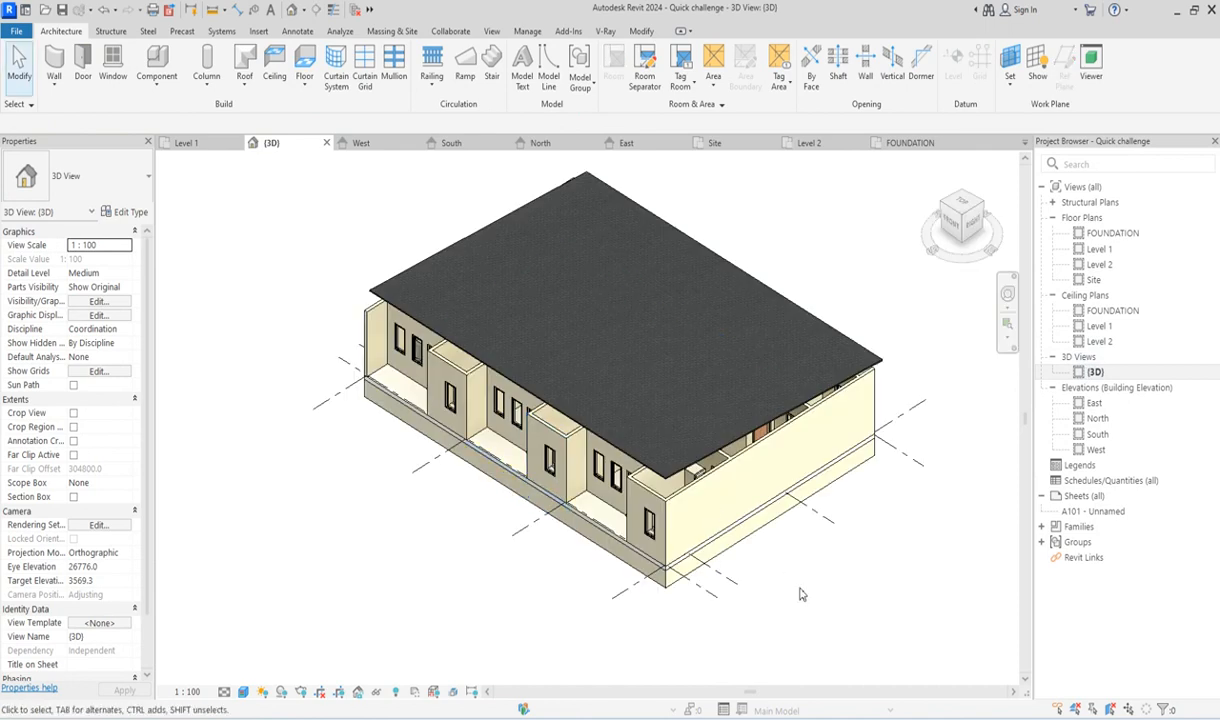
pyautogui.scroll(5, 638, 455)
pyautogui.scroll(-2, 638, 455)
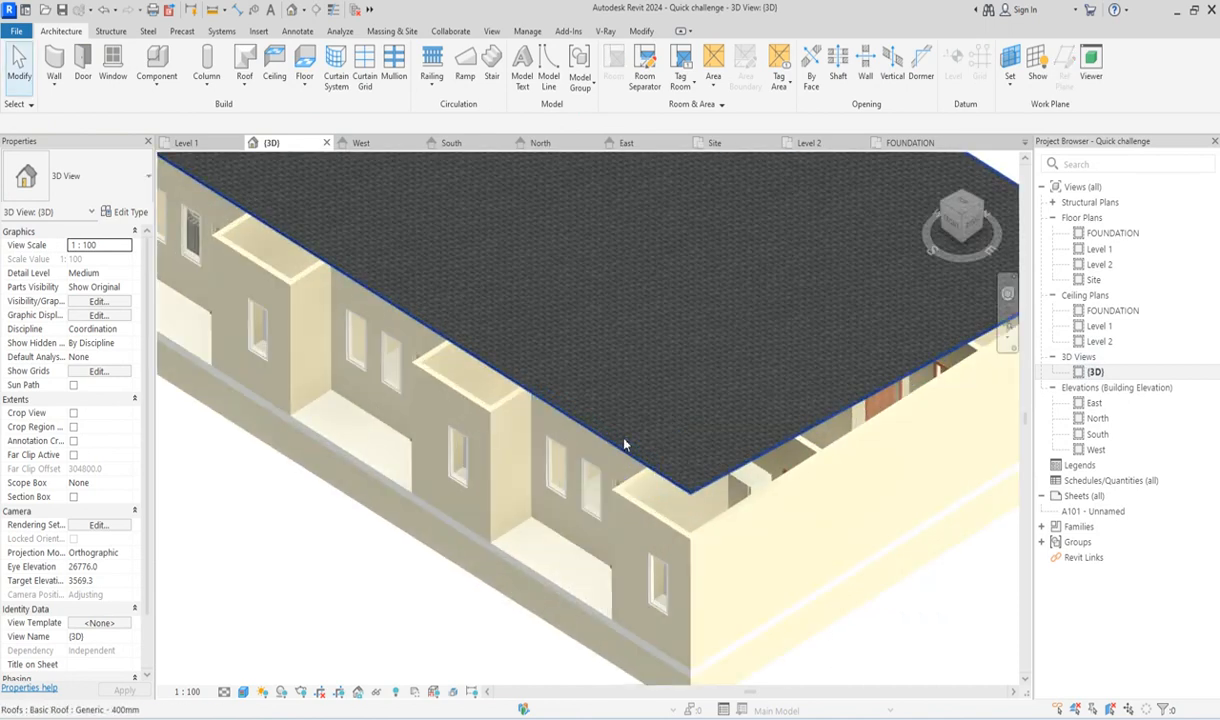
pyautogui.click(600, 420)
pyautogui.scroll(-4, 600, 420)
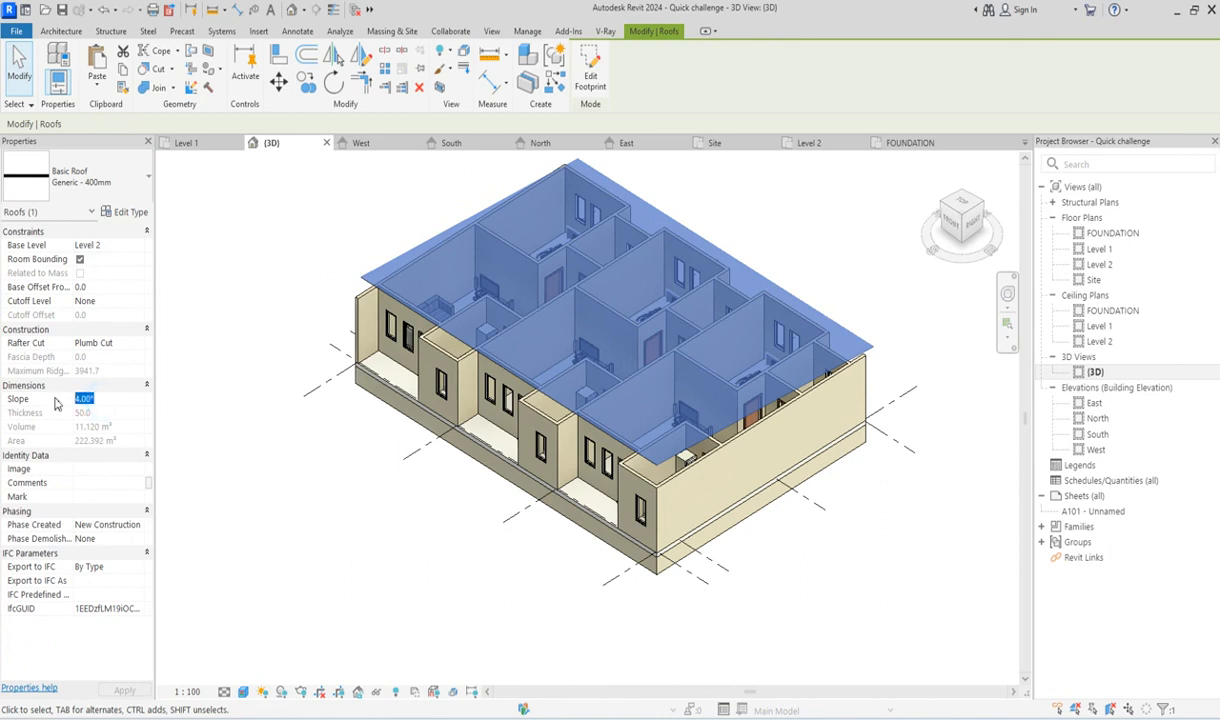
pyautogui.click(340, 510)
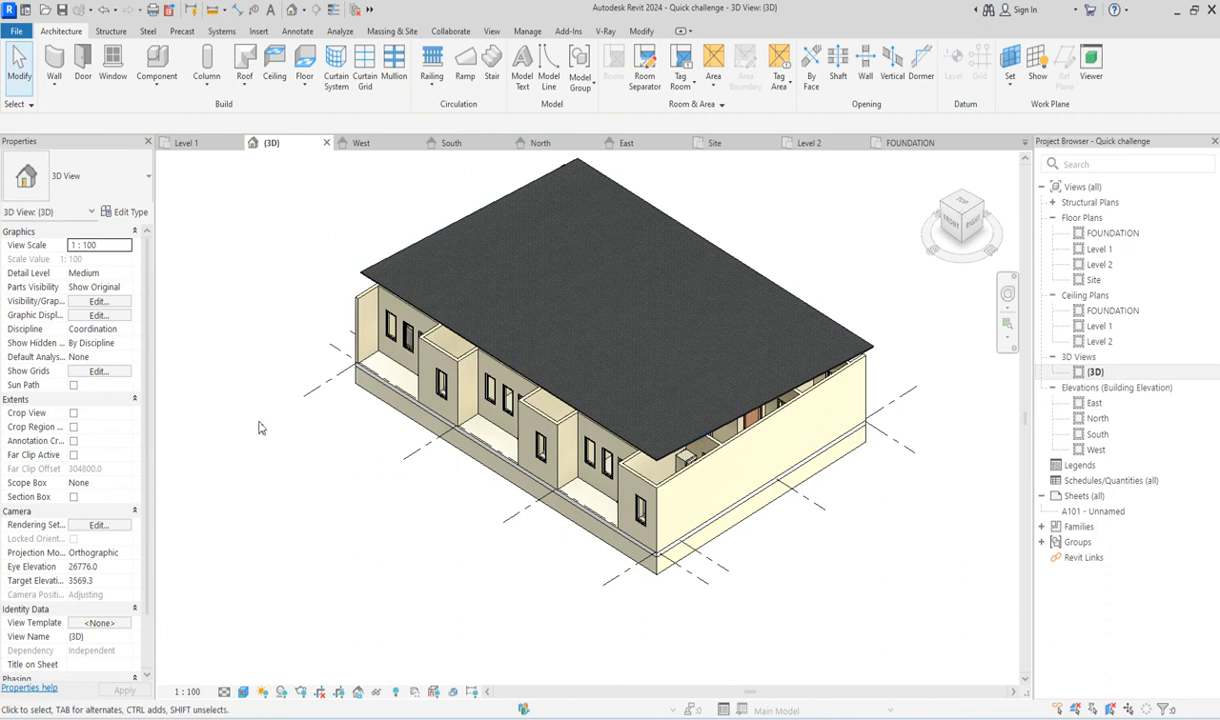
pyautogui.scroll(3, 560, 420)
pyautogui.scroll(2, 578, 415)
pyautogui.scroll(1, 590, 445)
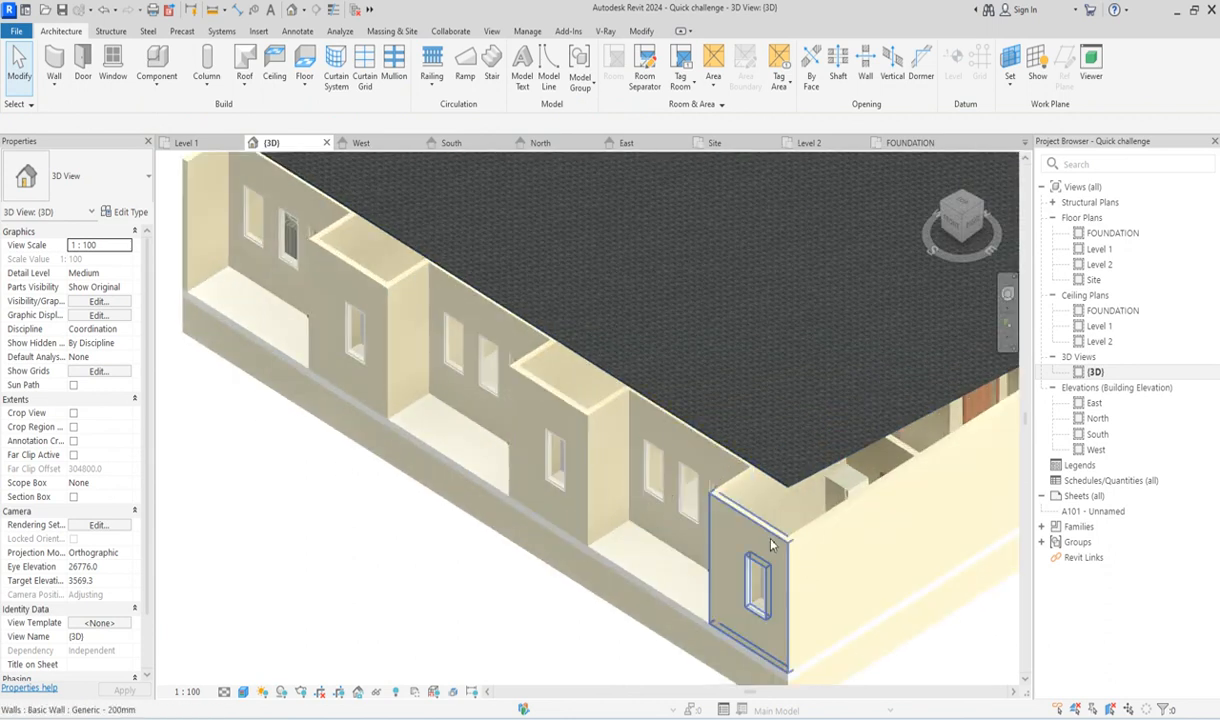
pyautogui.scroll(-3, 765, 528)
pyautogui.scroll(1, 760, 532)
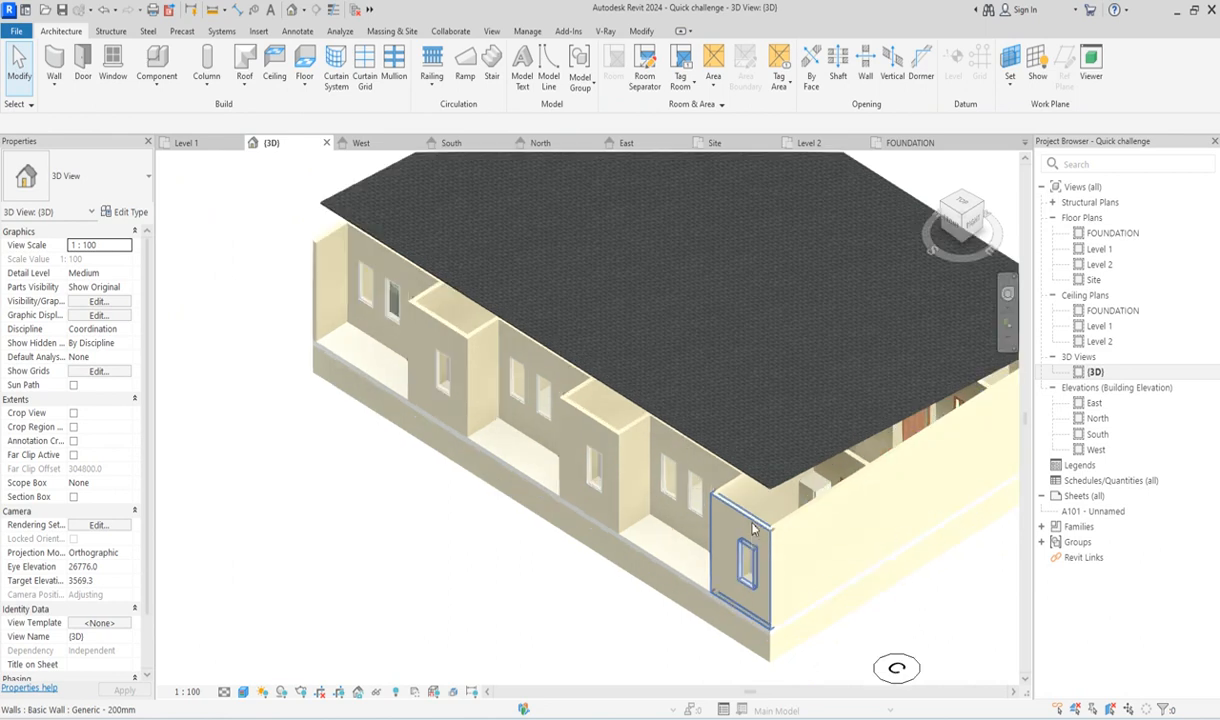
# Draw a Generic - 200mm wall, 3000 mm high, on Level 2 along grid D from grid 4 to grid 1, matching the front wall.
pyautogui.click(754, 528)
pyautogui.doubleClick(1100, 264)
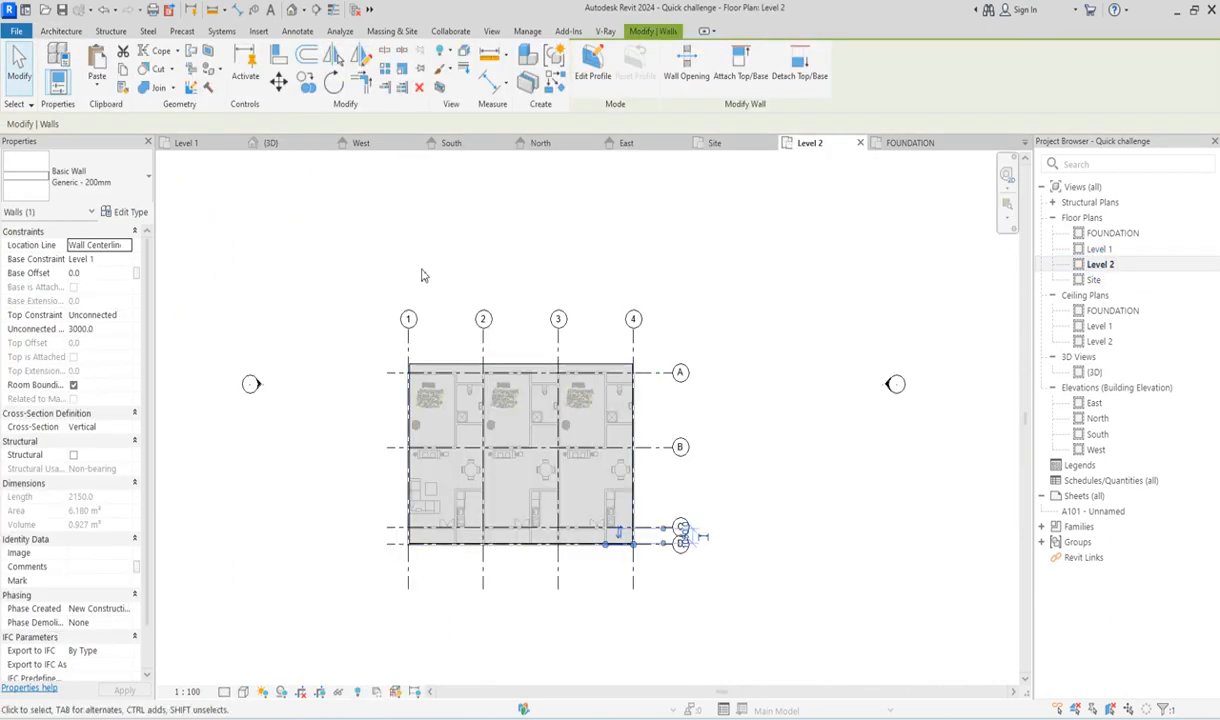
pyautogui.press('c')
pyautogui.press('s')
pyautogui.scroll(5, 628, 536)
pyautogui.click(621, 503)
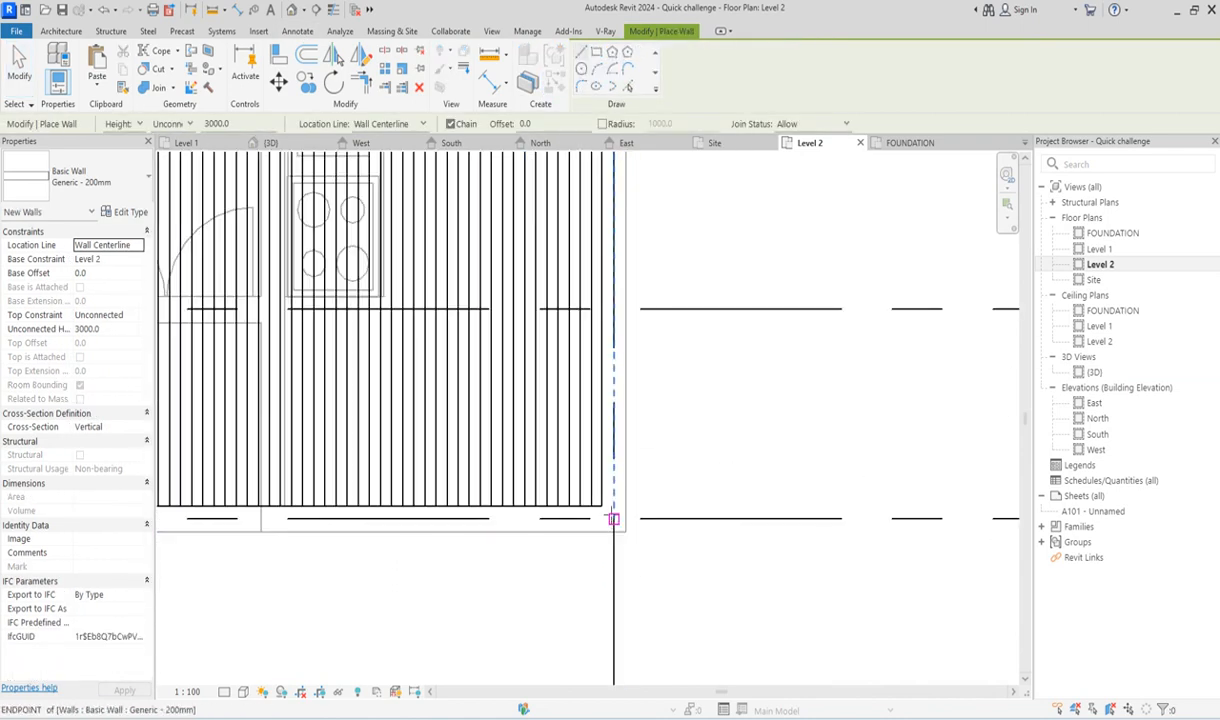
pyautogui.scroll(-3, 835, 468)
pyautogui.scroll(-4, 757, 505)
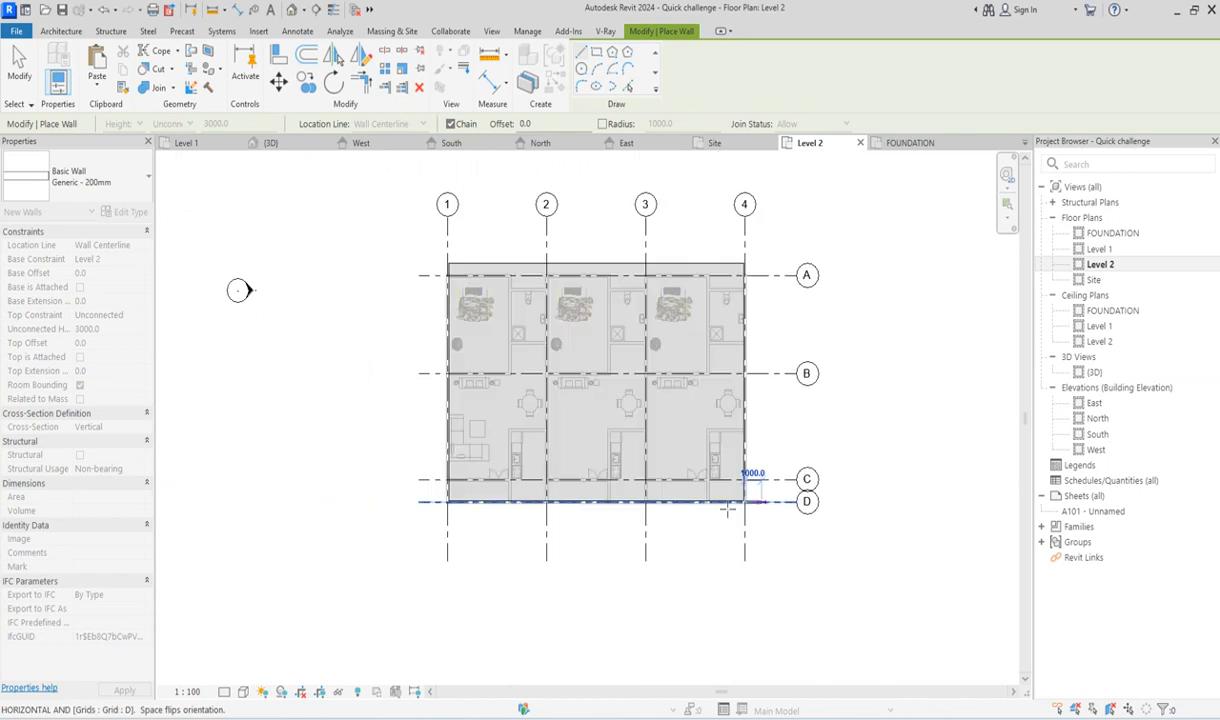
pyautogui.scroll(4, 474, 497)
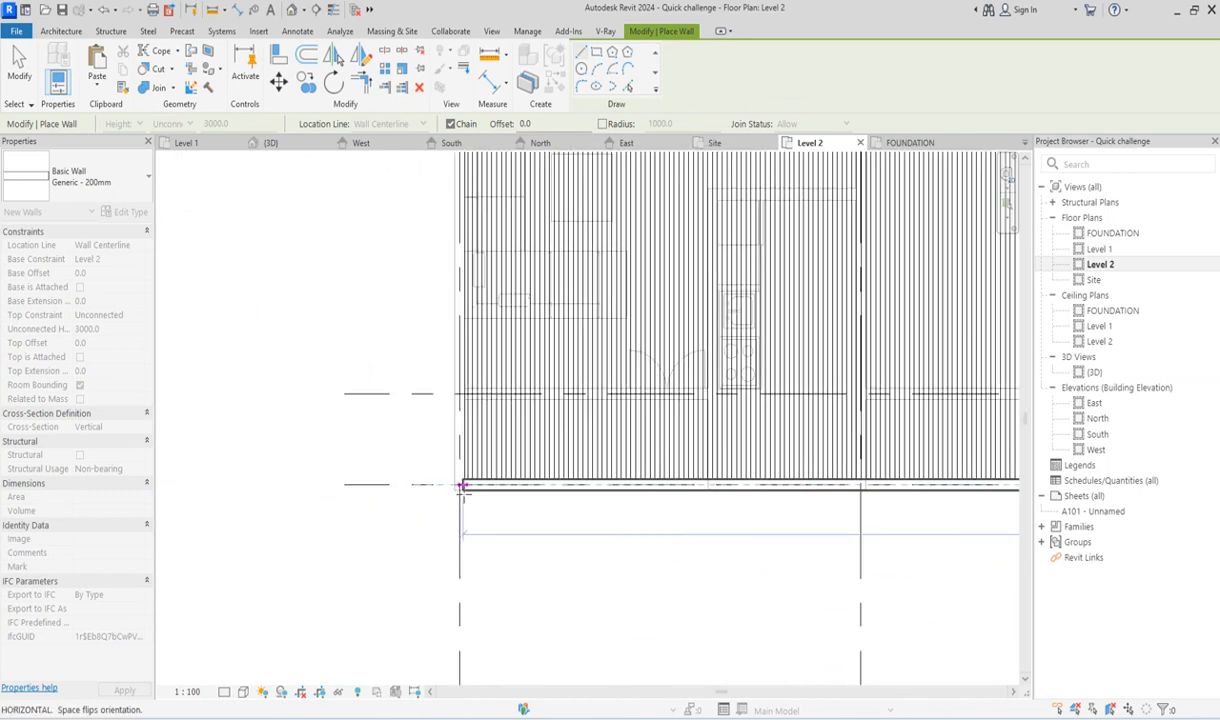
pyautogui.scroll(2, 457, 485)
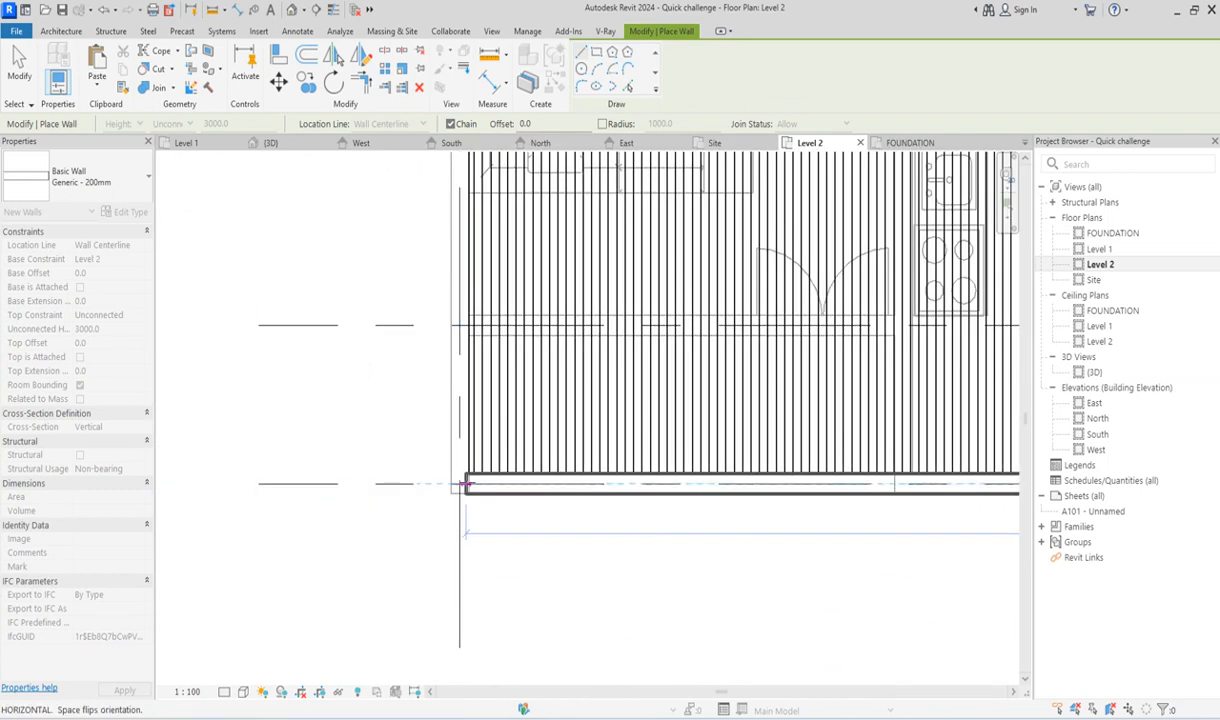
pyautogui.click(463, 484)
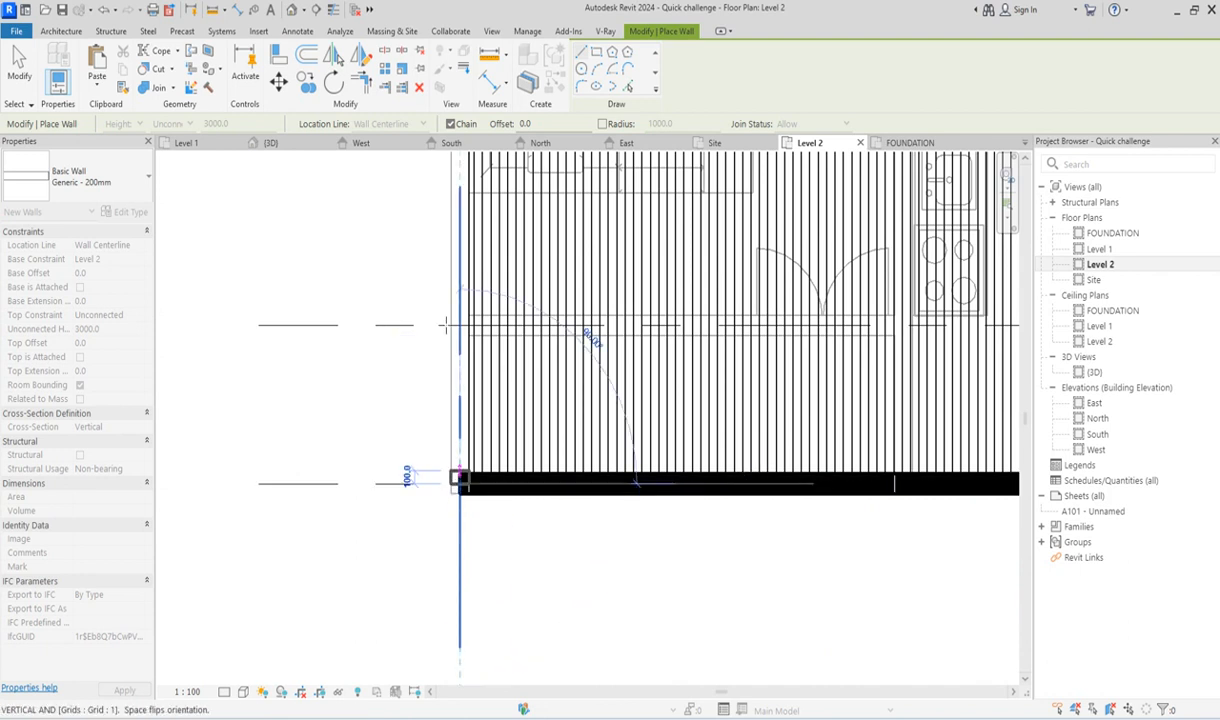
# Continue the Level 2 wall along grid 1 from grid D to the outer face of the rear wall at grid A.
pyautogui.scroll(-2, 462, 484)
pyautogui.scroll(-4, 436, 447)
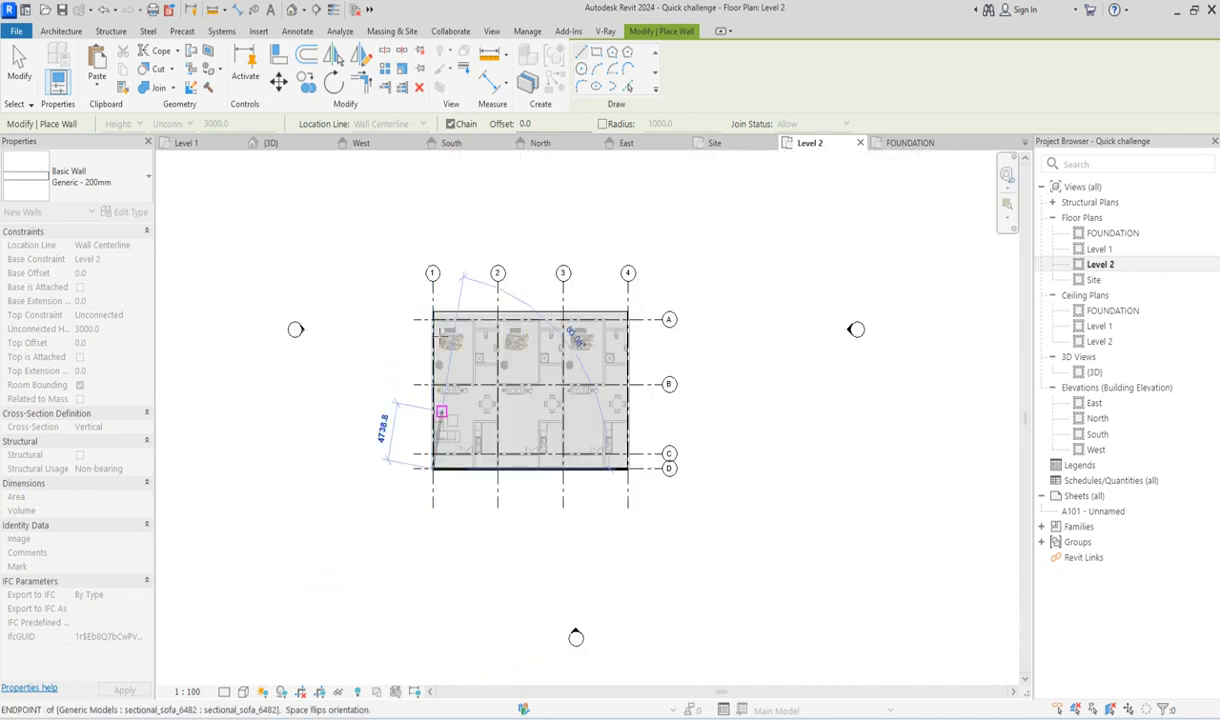
pyautogui.scroll(5, 440, 308)
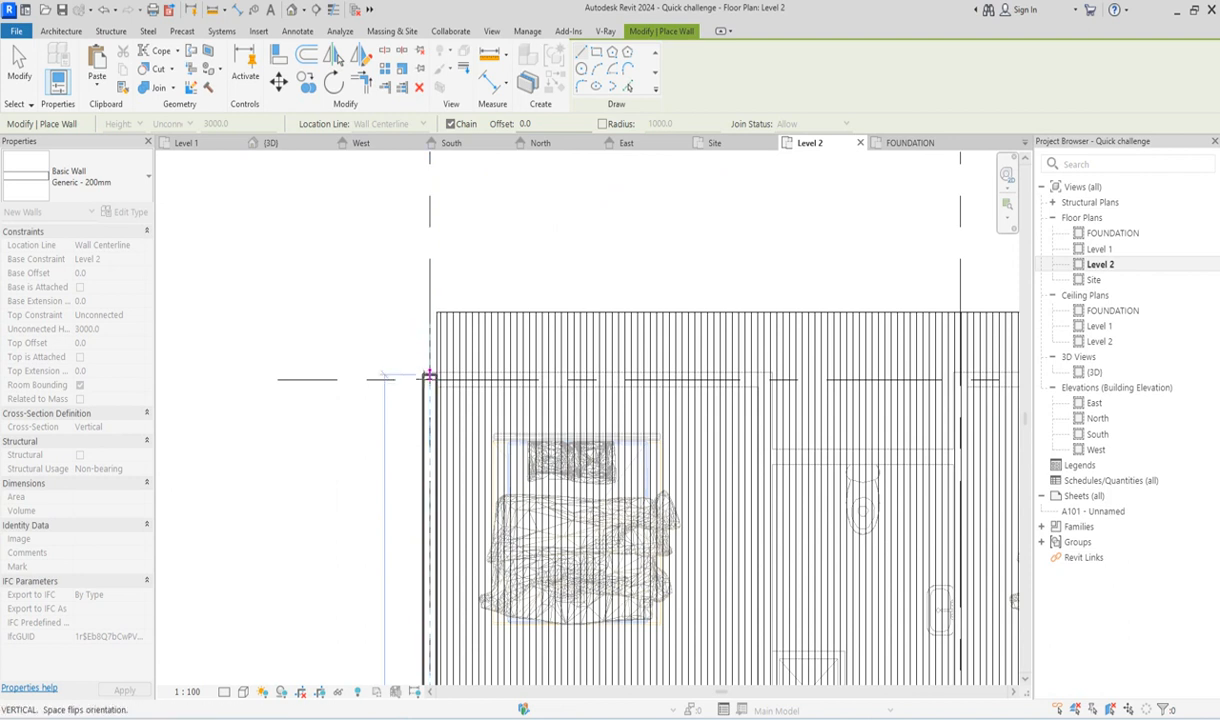
pyautogui.scroll(4, 429, 372)
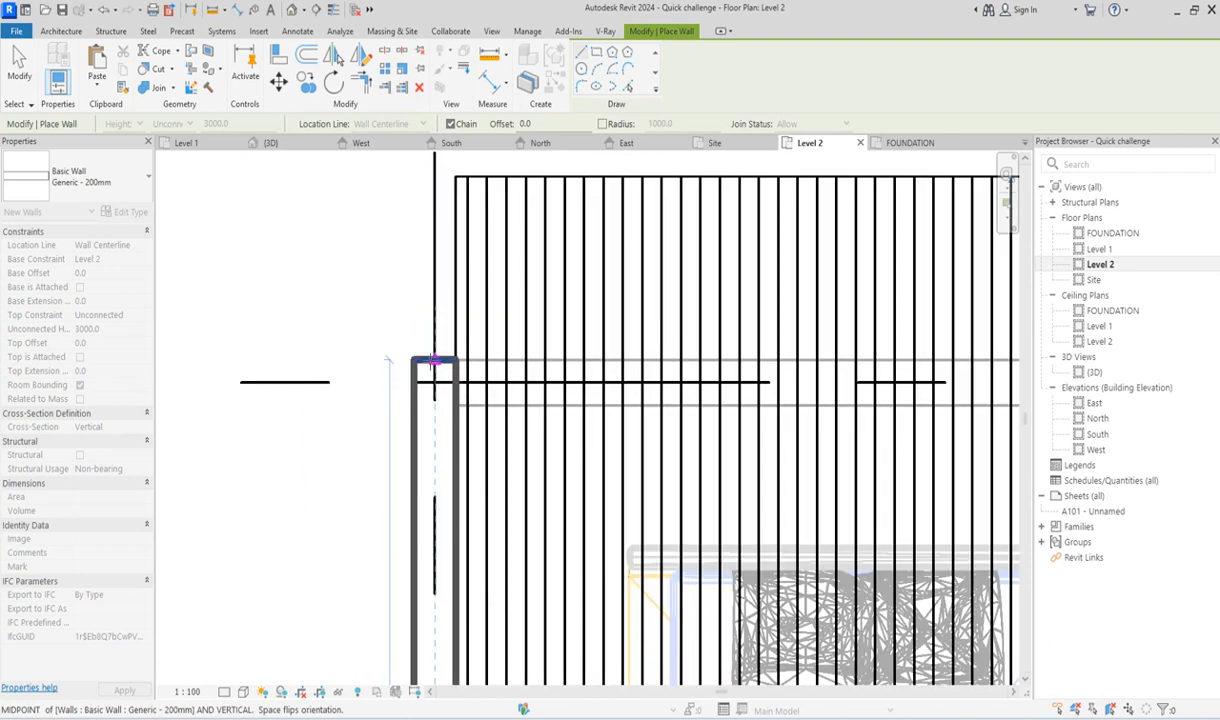
pyautogui.scroll(-4, 313, 346)
pyautogui.press('Escape')
pyautogui.press('Escape')
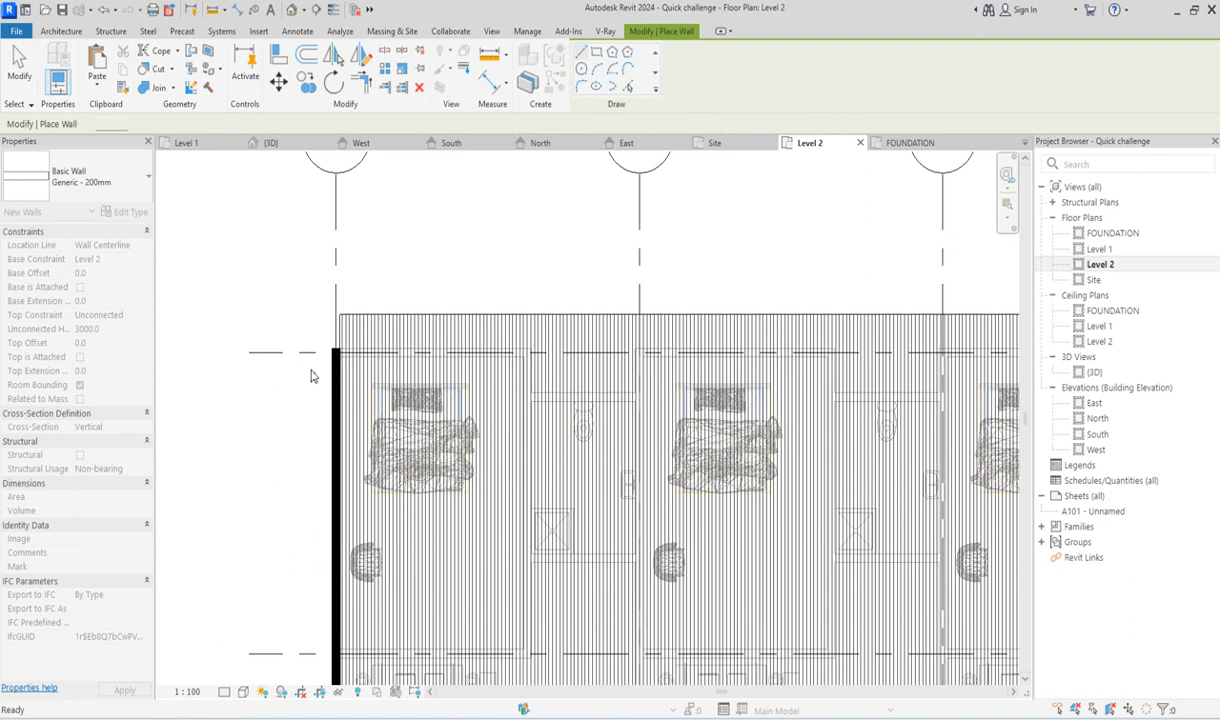
# Draw a Generic - 200mm wall on Level 2 along grid 4, from grid D to the outer face of the rear wall at grid A.
pyautogui.scroll(-7, 310, 376)
pyautogui.press('w')
pyautogui.press('a')
pyautogui.scroll(6, 338, 391)
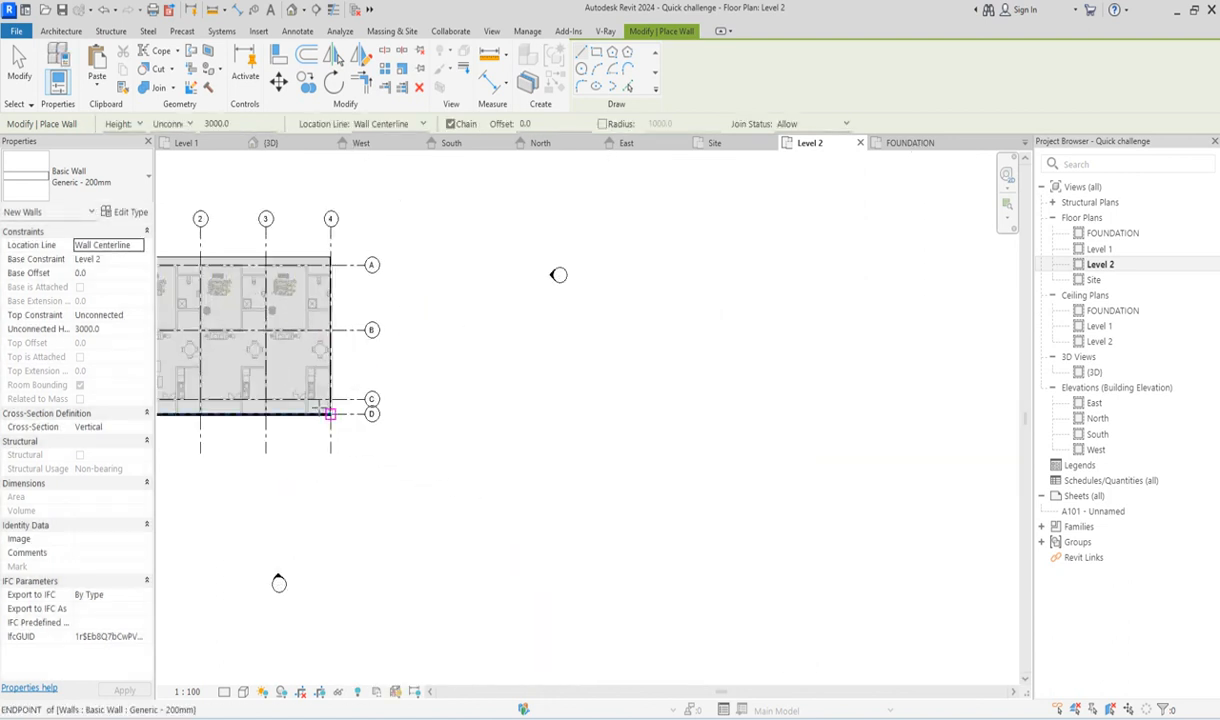
pyautogui.scroll(4, 346, 425)
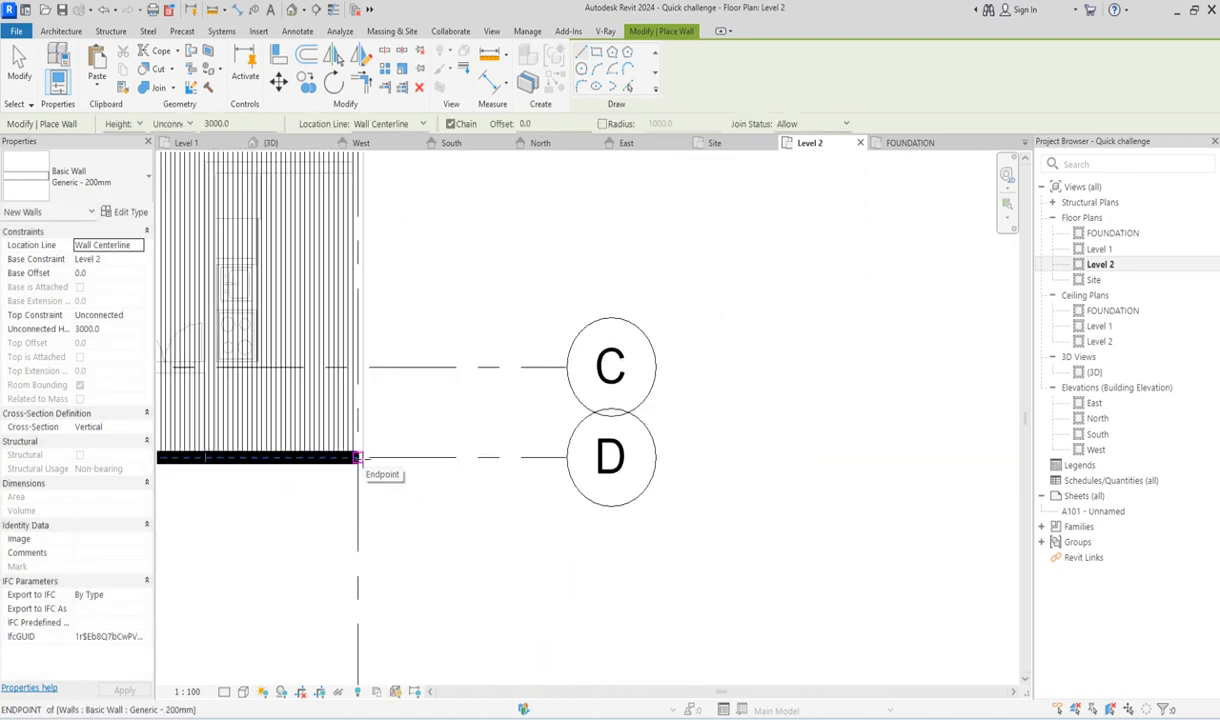
pyautogui.click(357, 457)
pyautogui.scroll(-4, 700, 540)
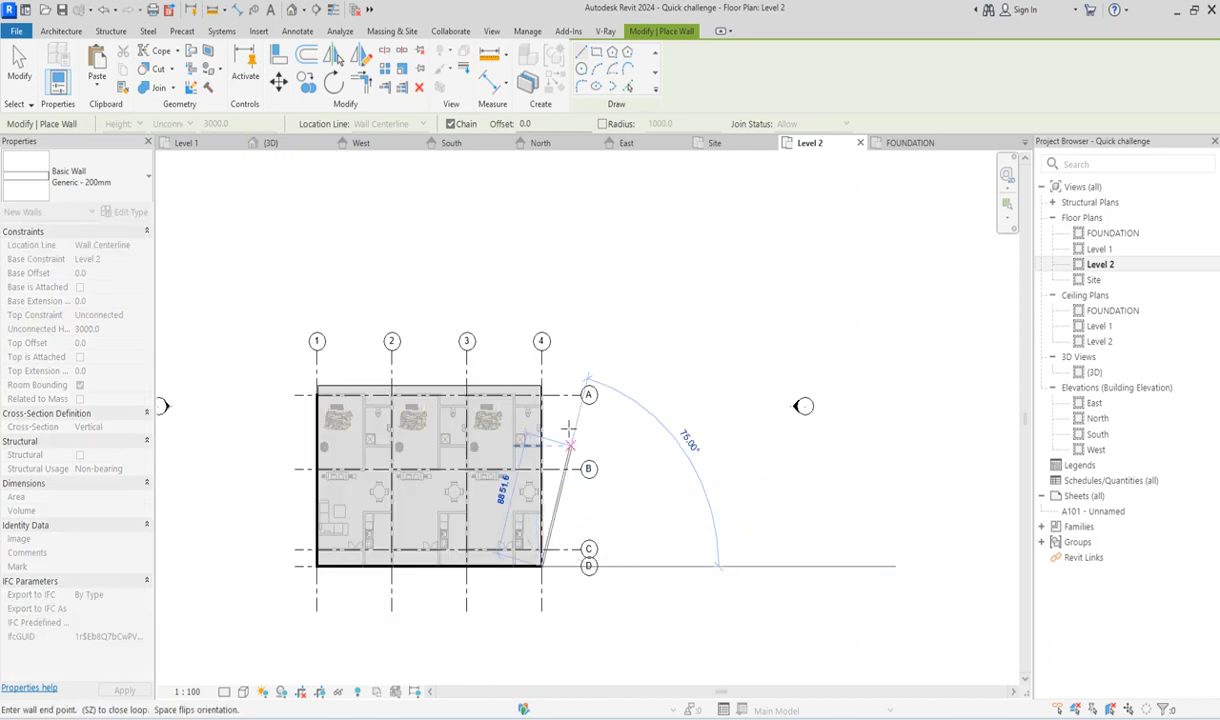
pyautogui.scroll(3, 516, 362)
pyautogui.scroll(2, 517, 366)
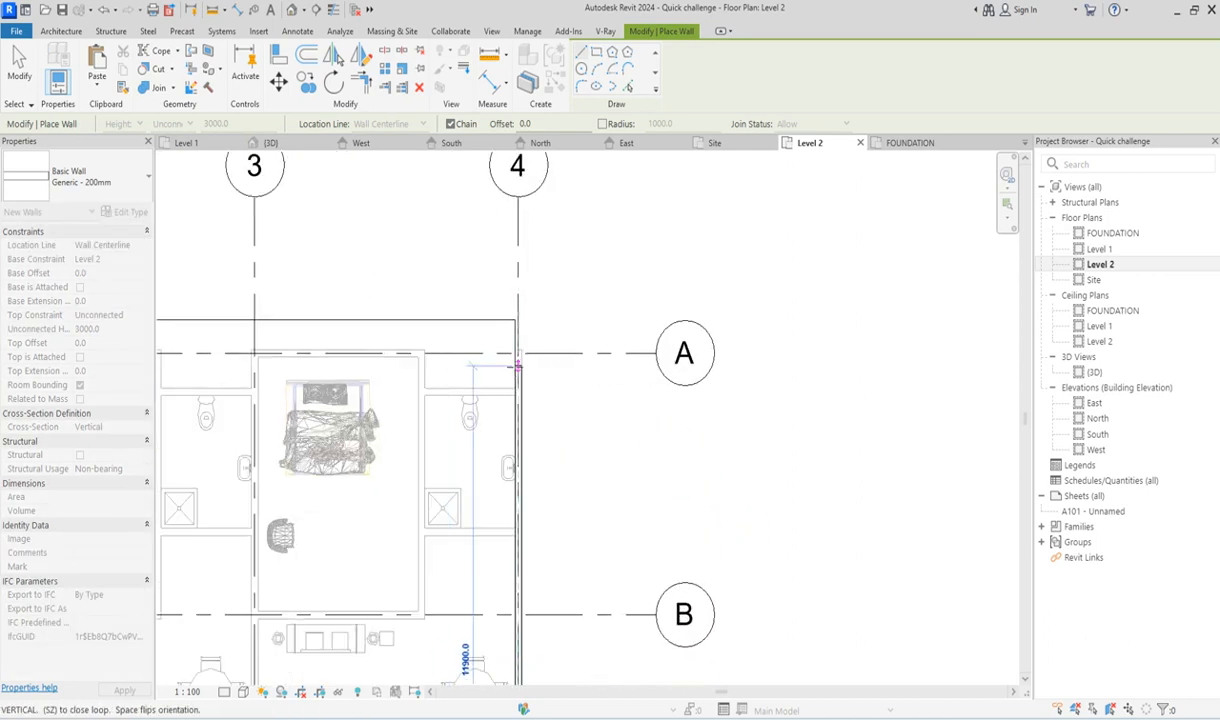
pyautogui.scroll(2, 517, 366)
pyautogui.scroll(3, 521, 342)
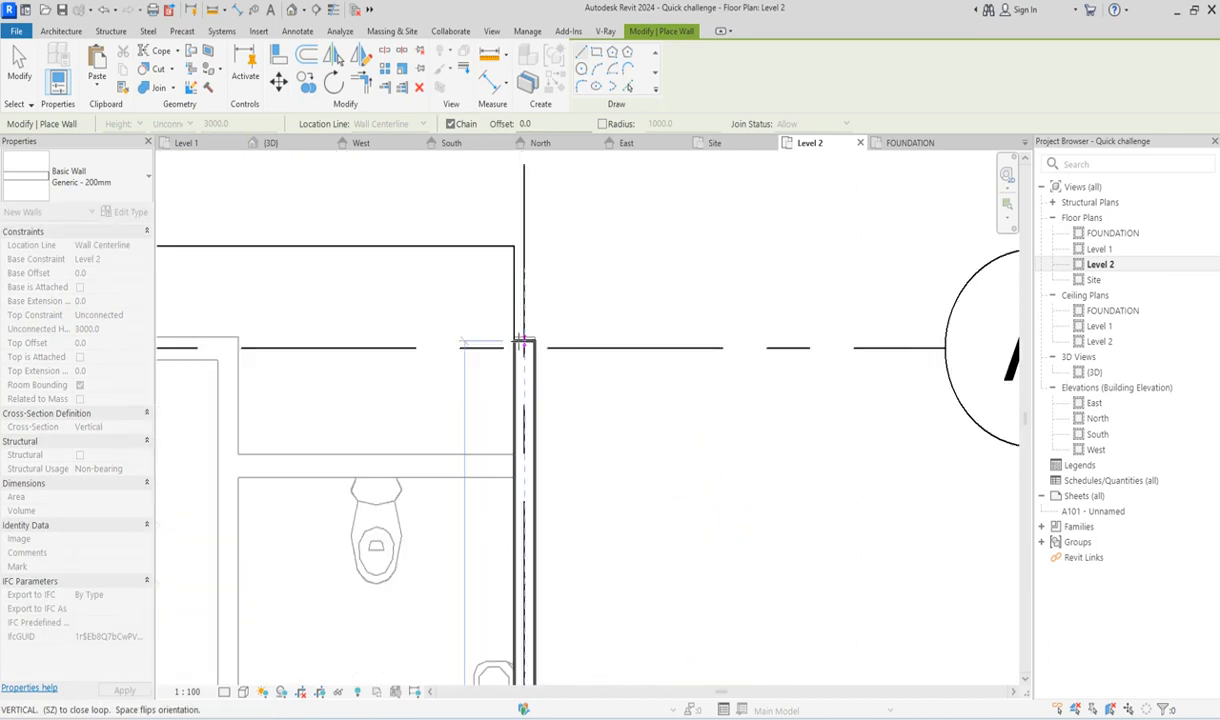
pyautogui.click(521, 343)
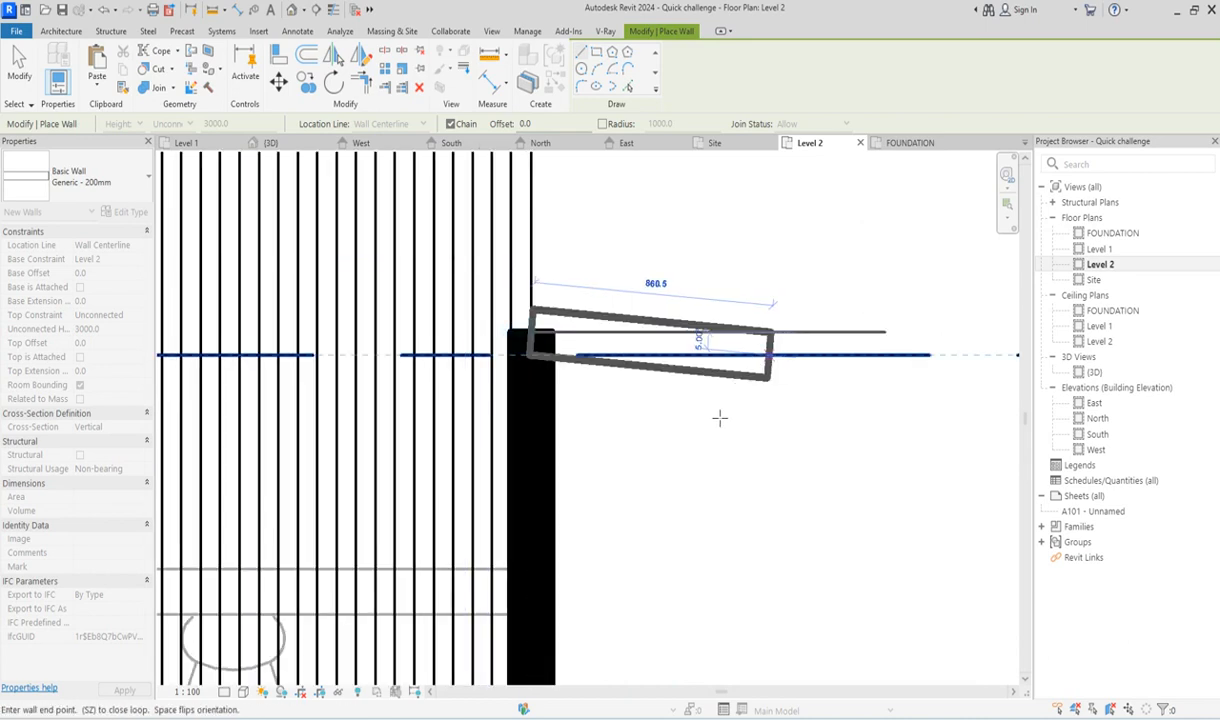
pyautogui.press('Escape')
pyautogui.scroll(-5, 760, 420)
pyautogui.press('Escape')
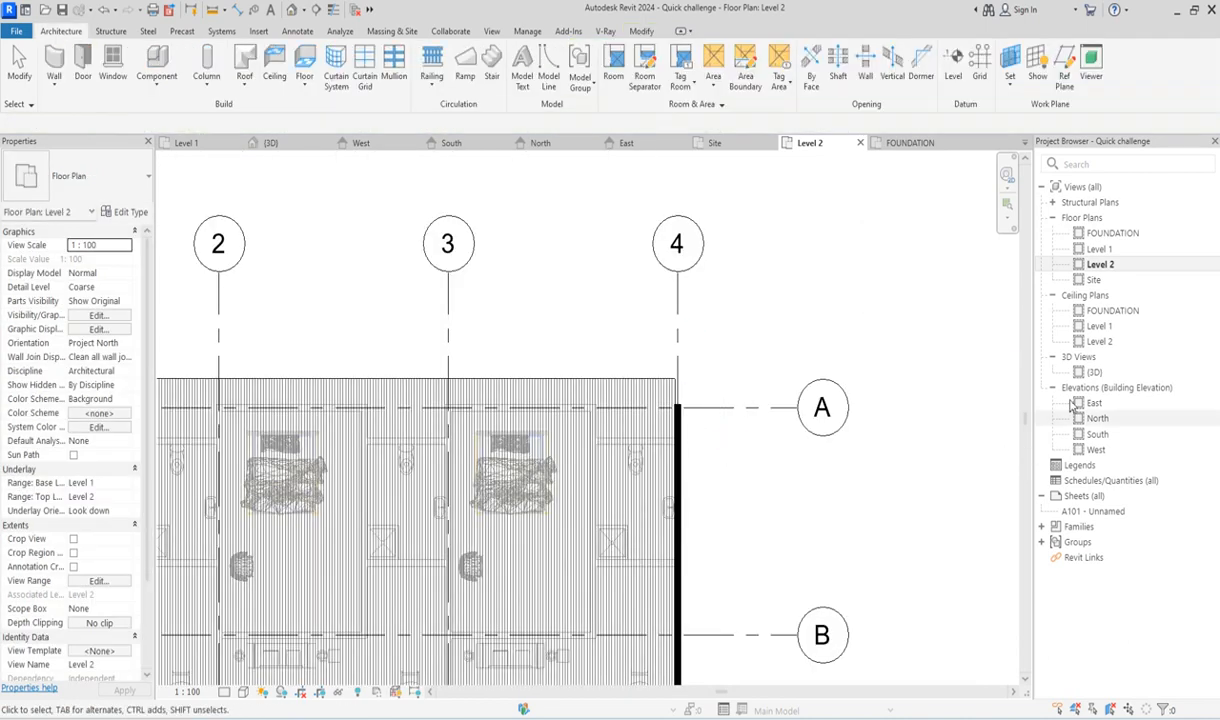
# Open the 3D view and examine how the Level 2 side walls rise around the sloped roof.
pyautogui.doubleClick(1095, 371)
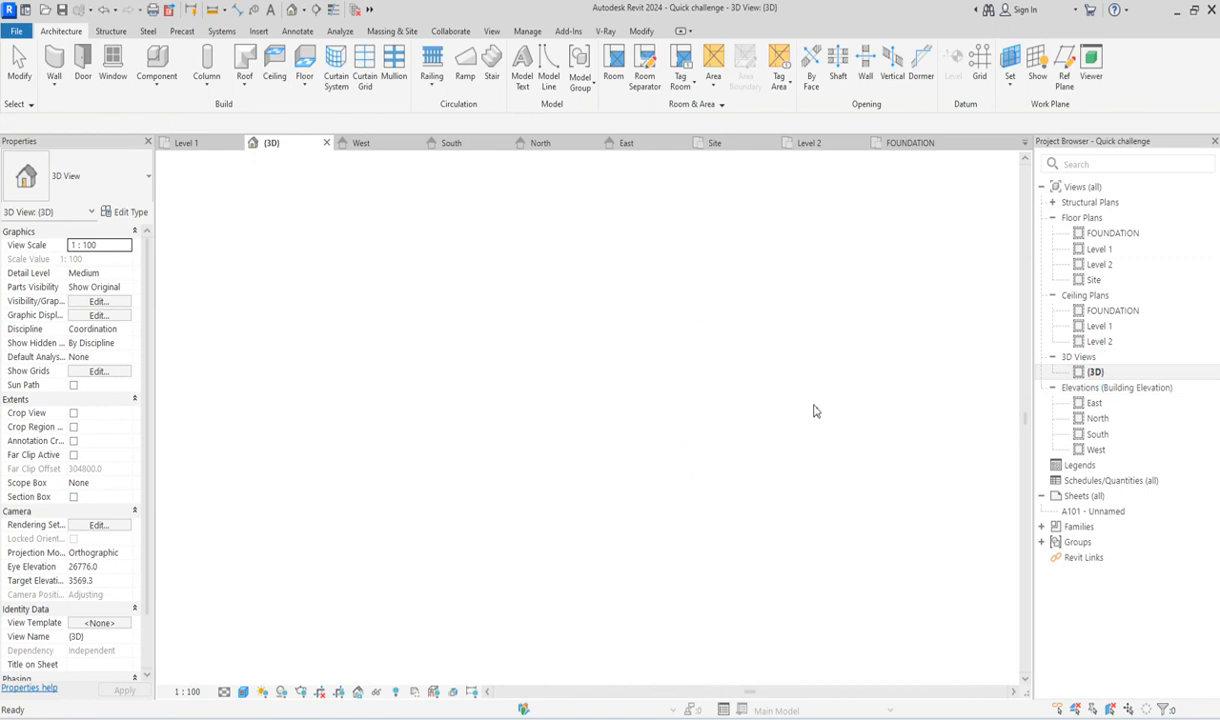
pyautogui.scroll(-4, 540, 615)
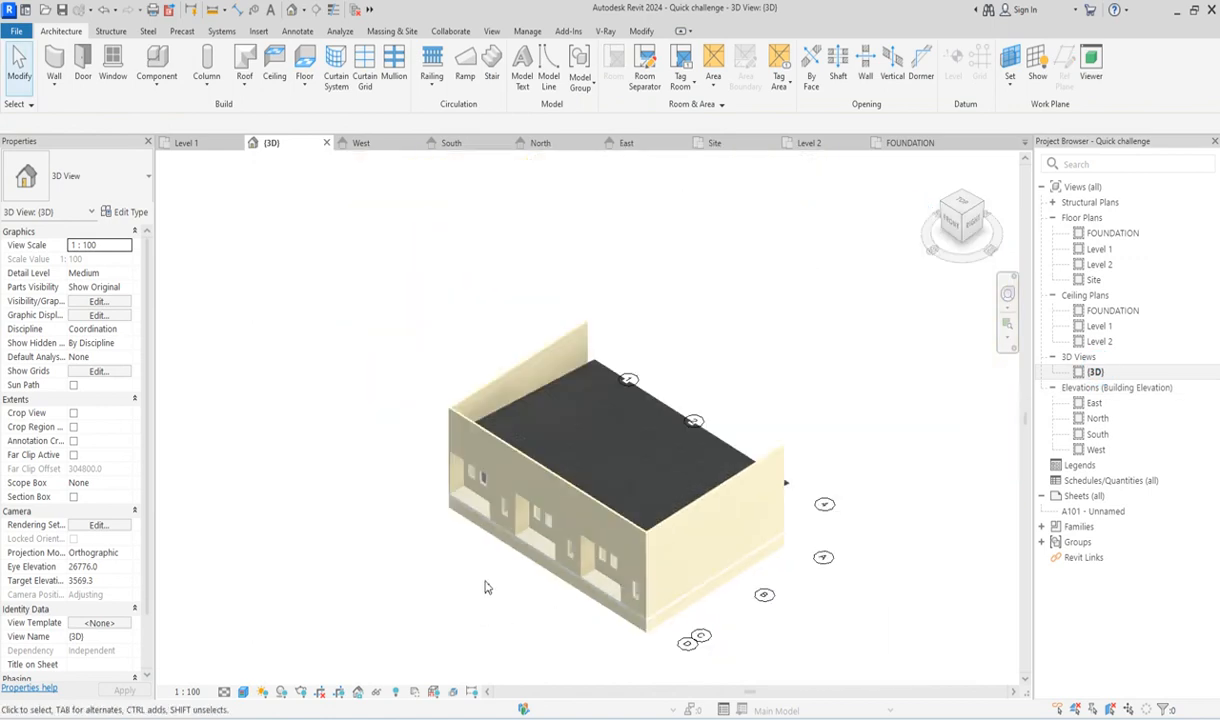
pyautogui.scroll(3, 479, 606)
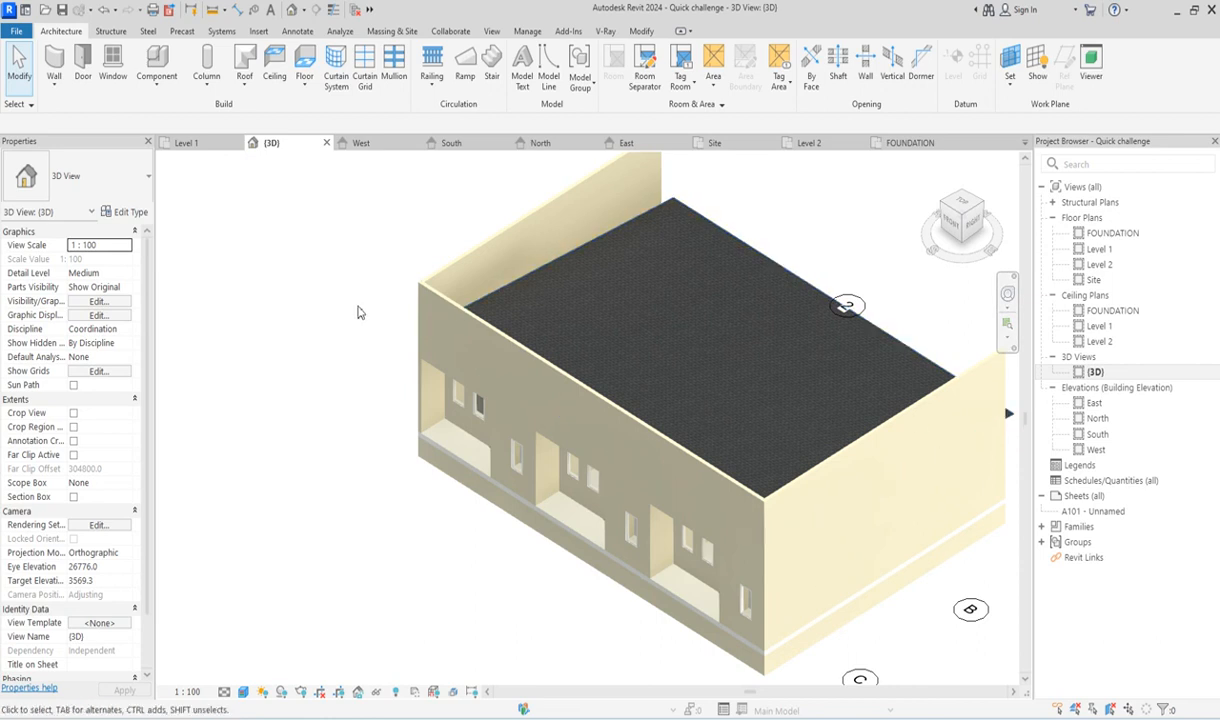
pyautogui.scroll(-3, 437, 285)
pyautogui.scroll(2, 725, 335)
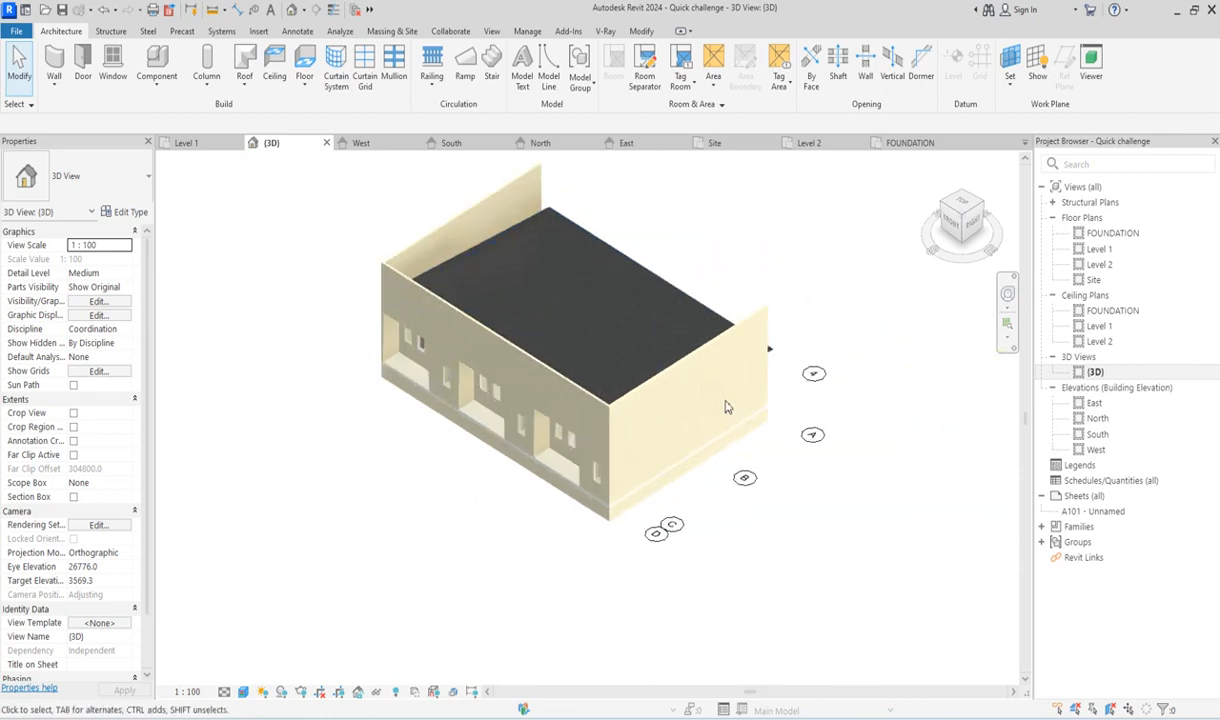
# Try to cut a rectangular wall opening across the upper part of the Level 2 side wall along grid 4.
pyautogui.click(782, 318)
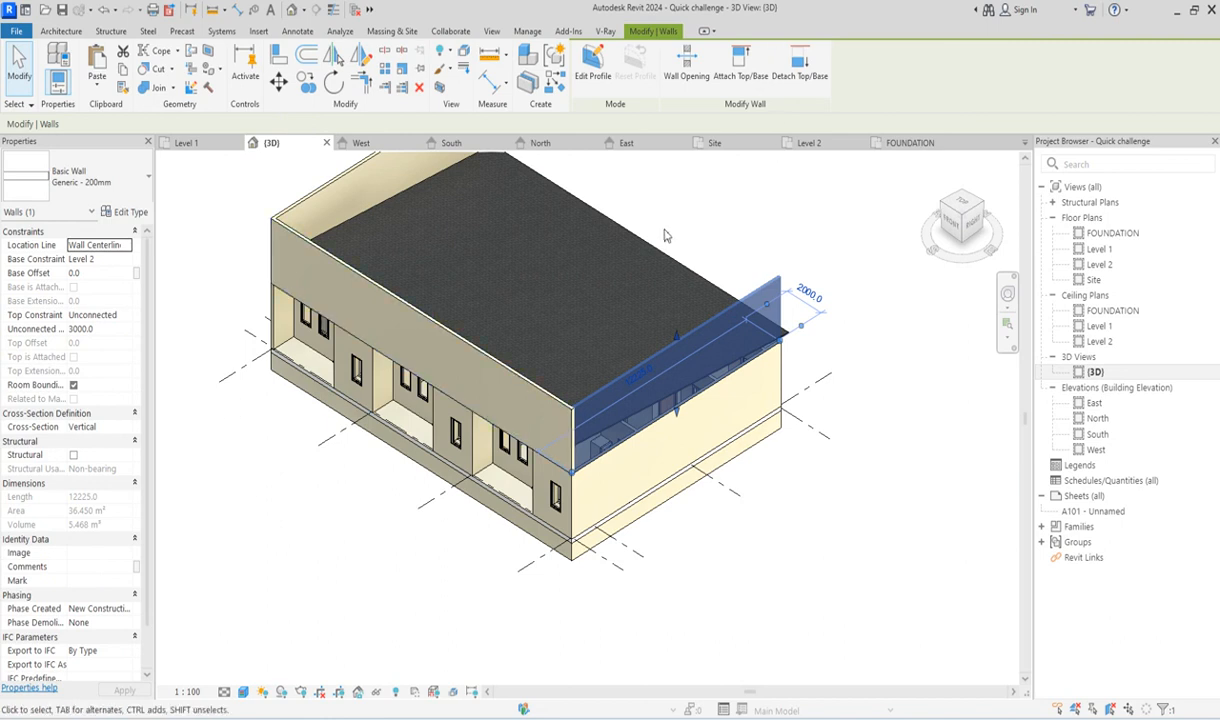
pyautogui.click(685, 78)
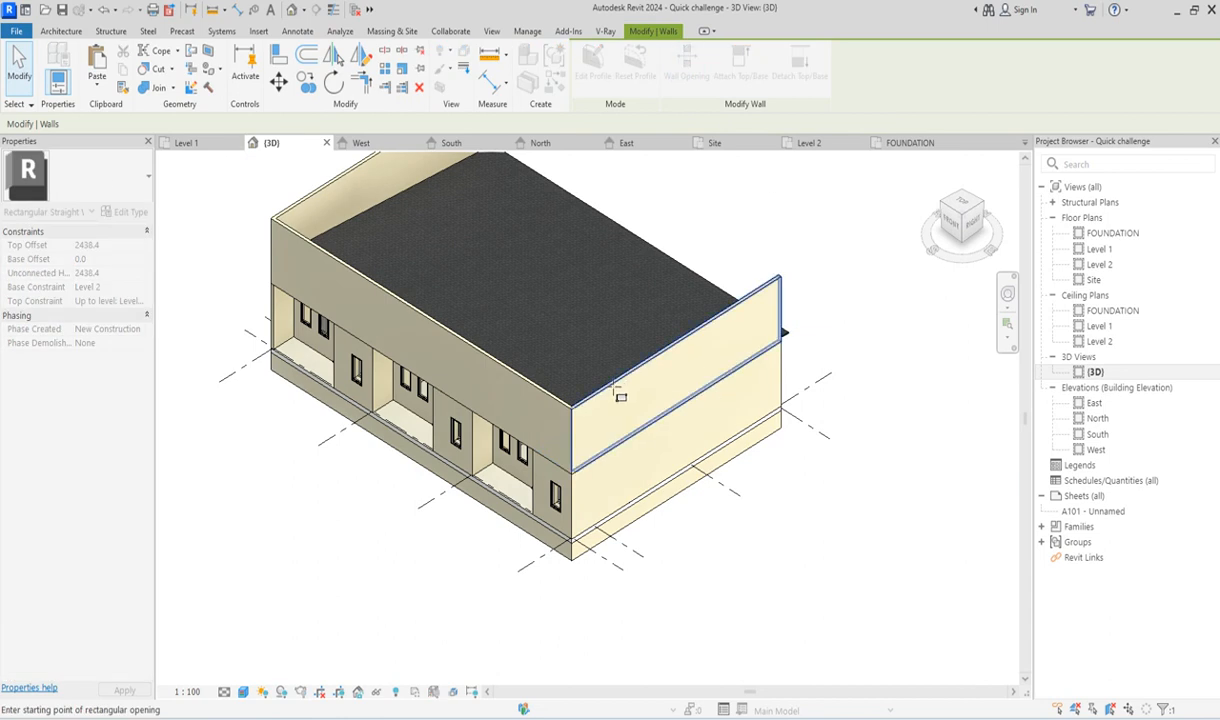
pyautogui.click(575, 407)
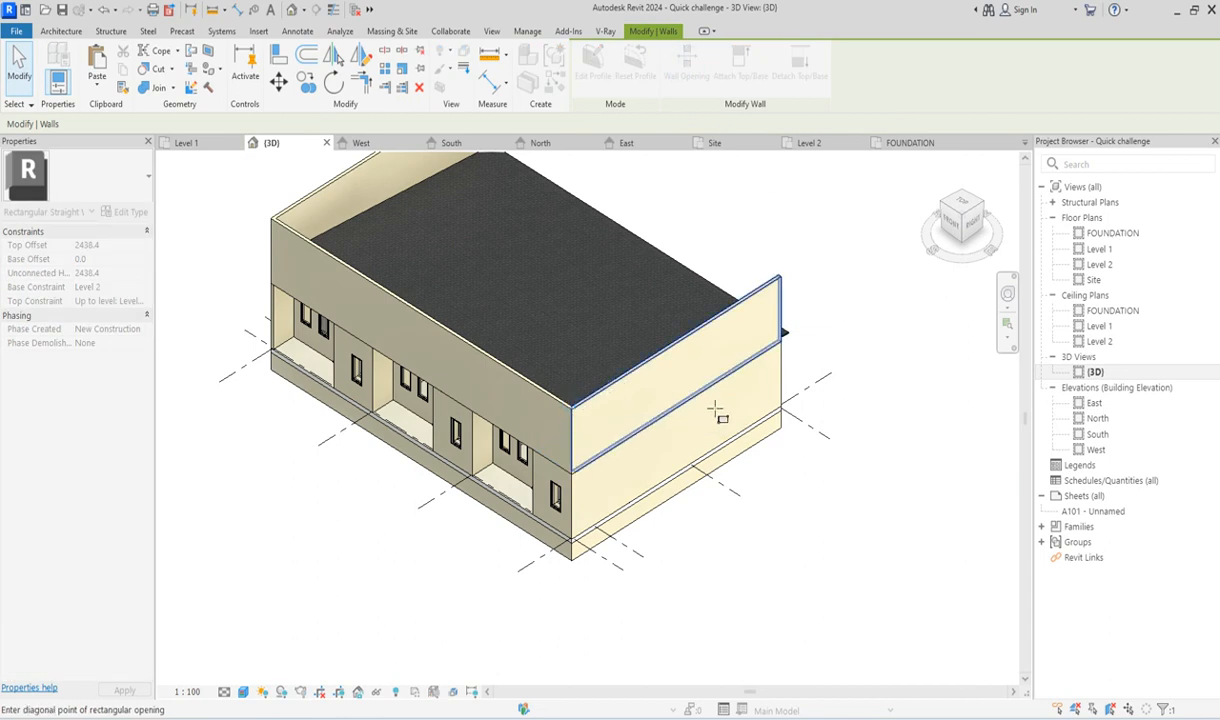
pyautogui.click(803, 318)
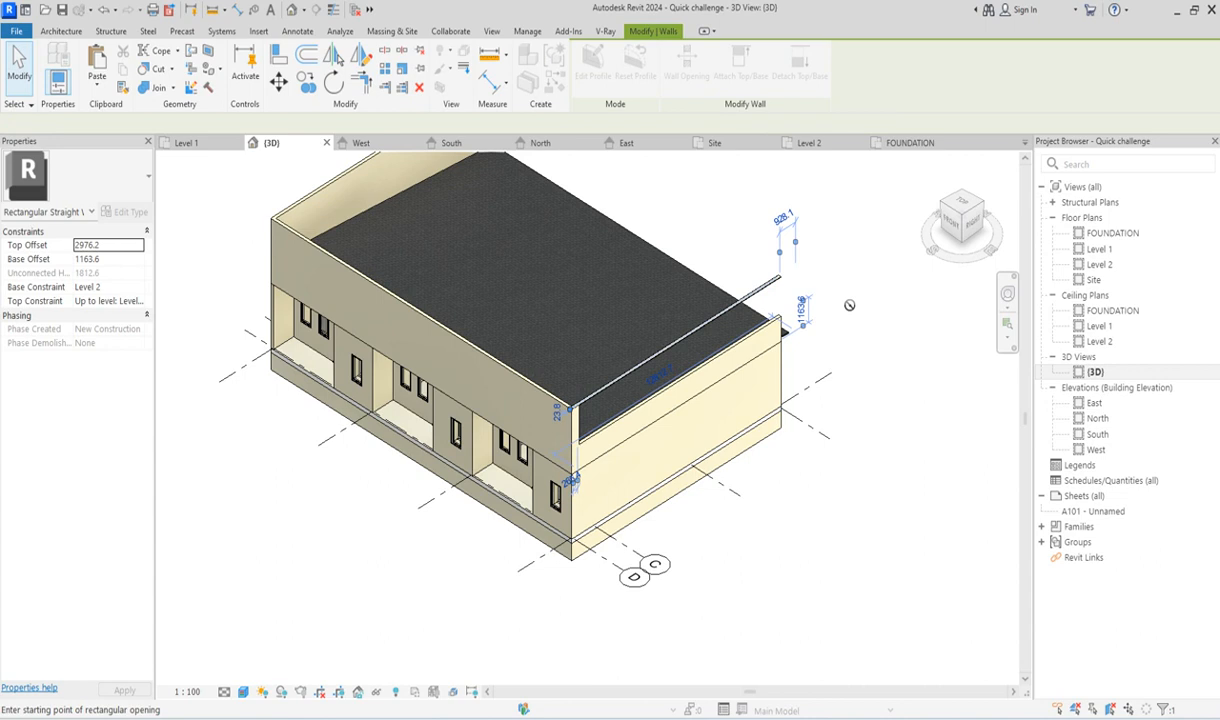
pyautogui.press('Escape')
pyautogui.press('Escape')
pyautogui.rightClick(827, 242)
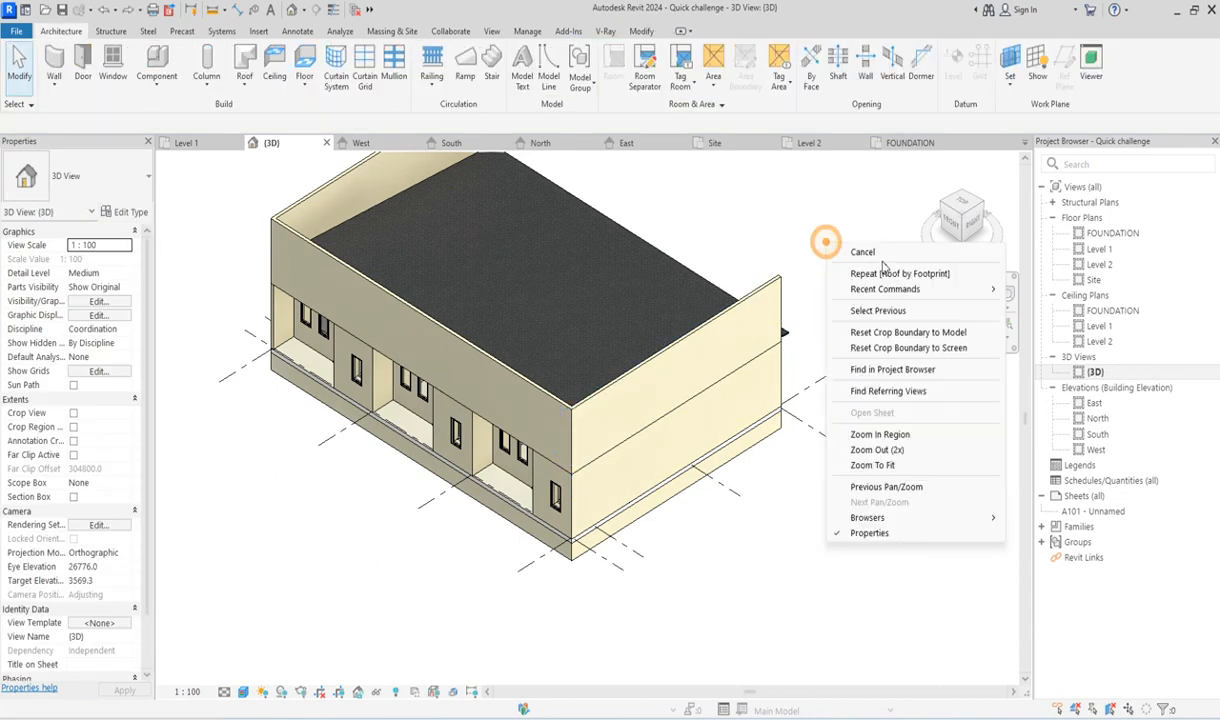
pyautogui.click(866, 252)
# Lower the Level 2 side wall along grid 4 to an unconnected height of 1179.2 mm.
pyautogui.click(752, 303)
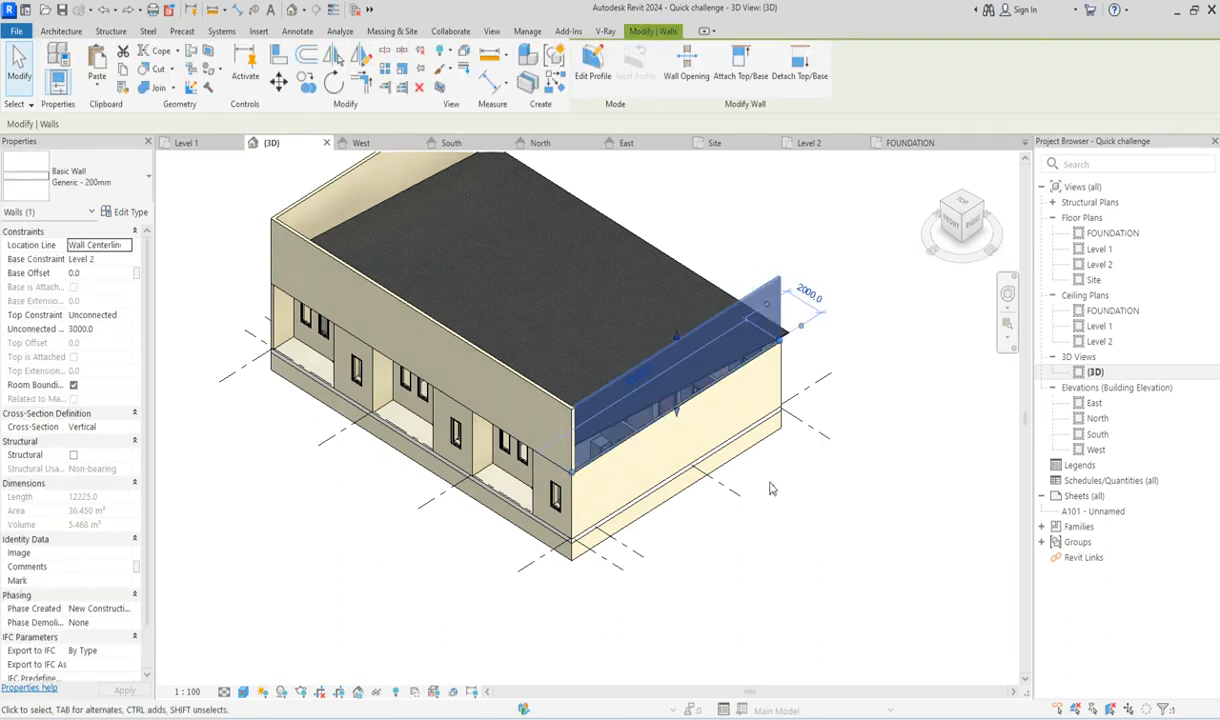
pyautogui.scroll(3, 680, 502)
pyautogui.moveTo(675, 250); pyautogui.dragTo(678, 340)
# Edit the lowered wall's profile in the East elevation, sketching a sloped line from the front wall's top at grid D to the profile's upper rear corner.
pyautogui.click(605, 80)
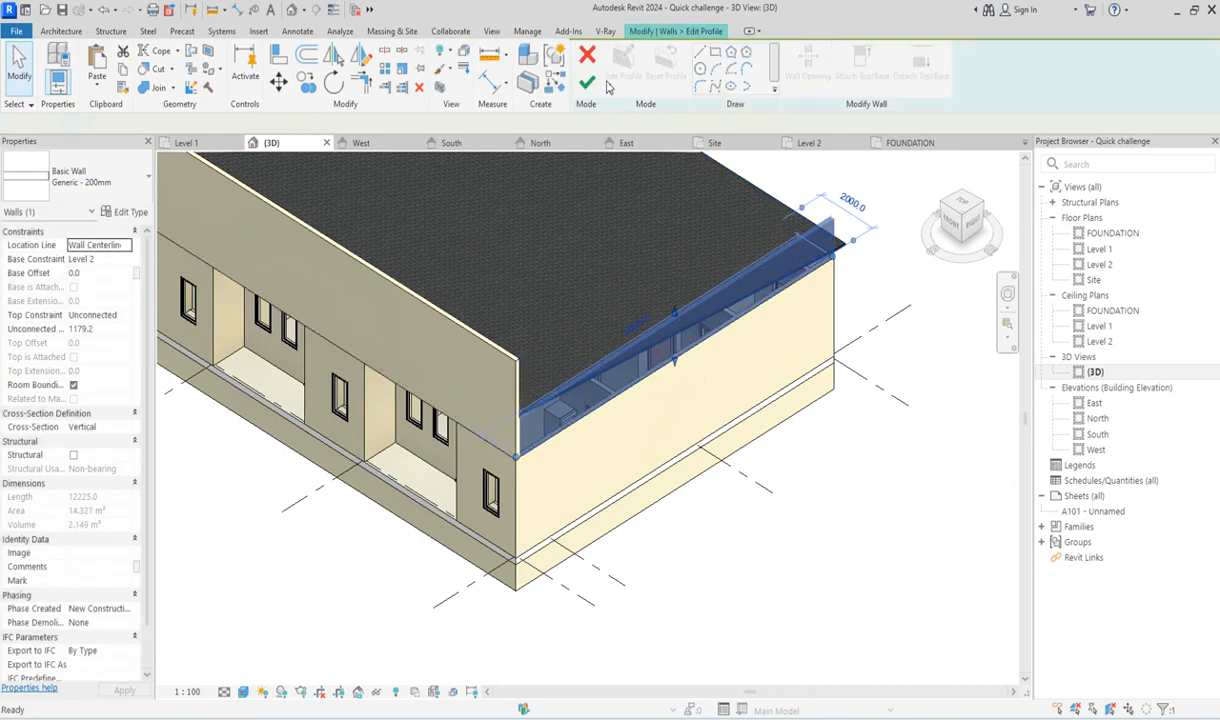
pyautogui.doubleClick(1094, 402)
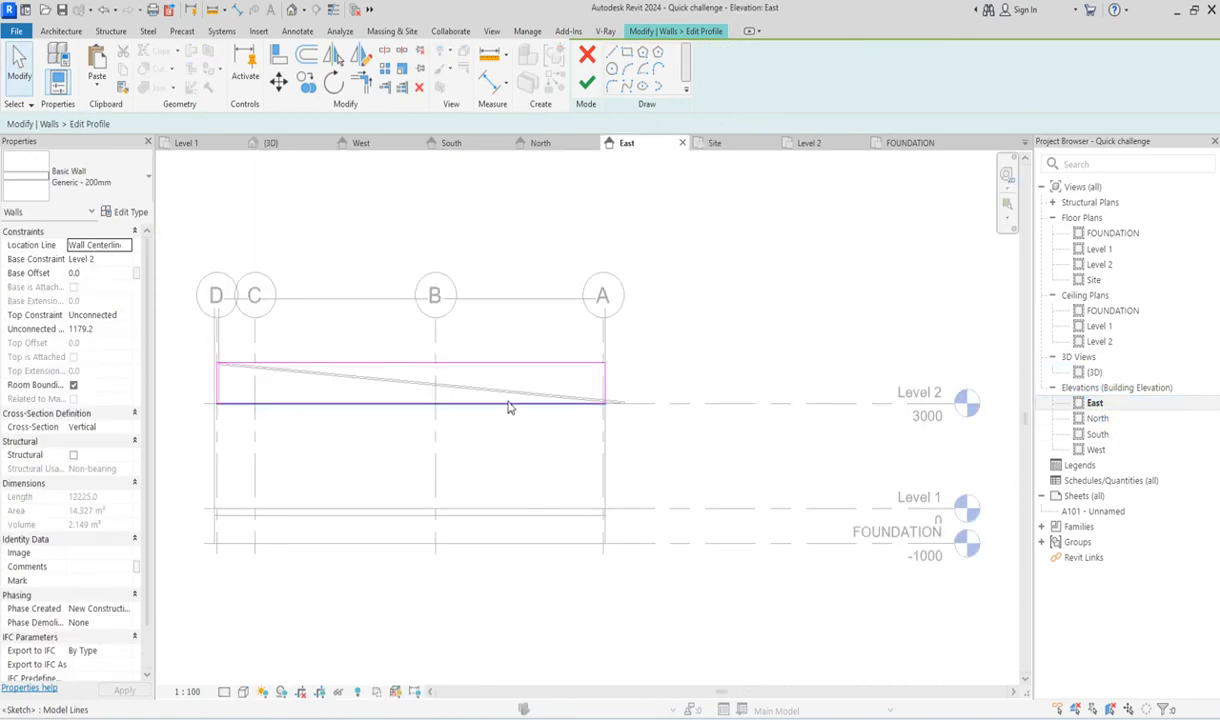
pyautogui.scroll(-1, 479, 371)
pyautogui.scroll(3, 436, 376)
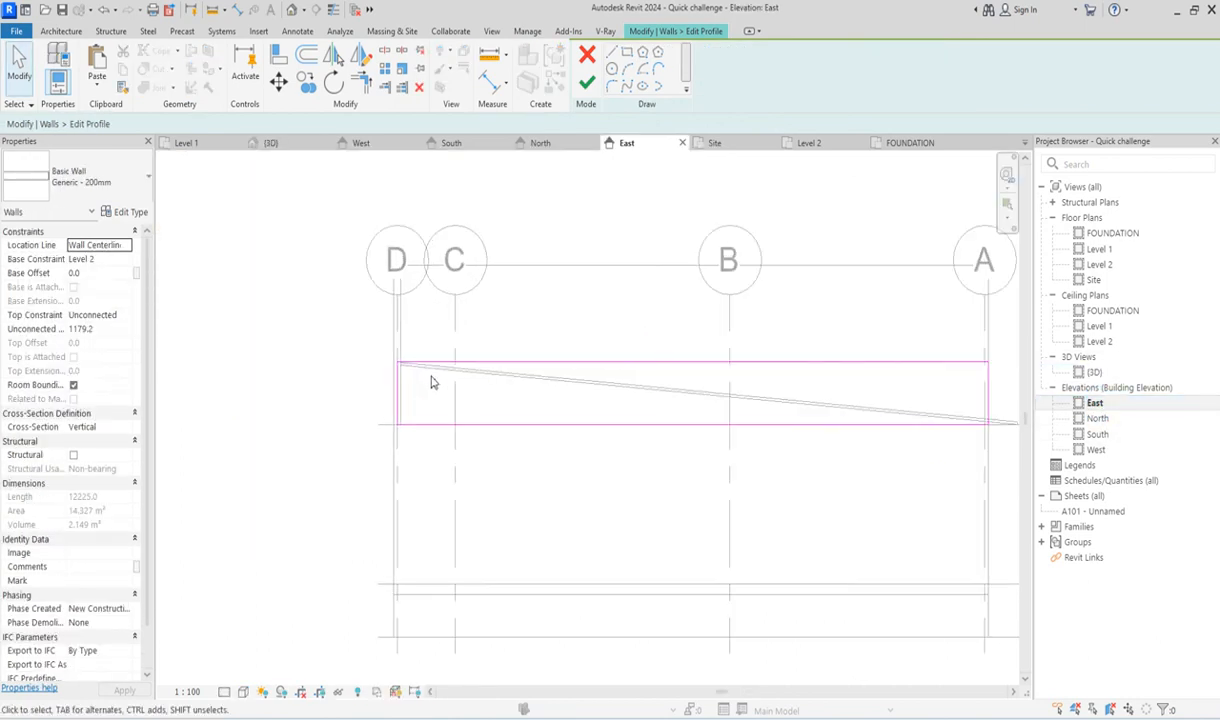
pyautogui.click(612, 54)
pyautogui.scroll(2, 393, 260)
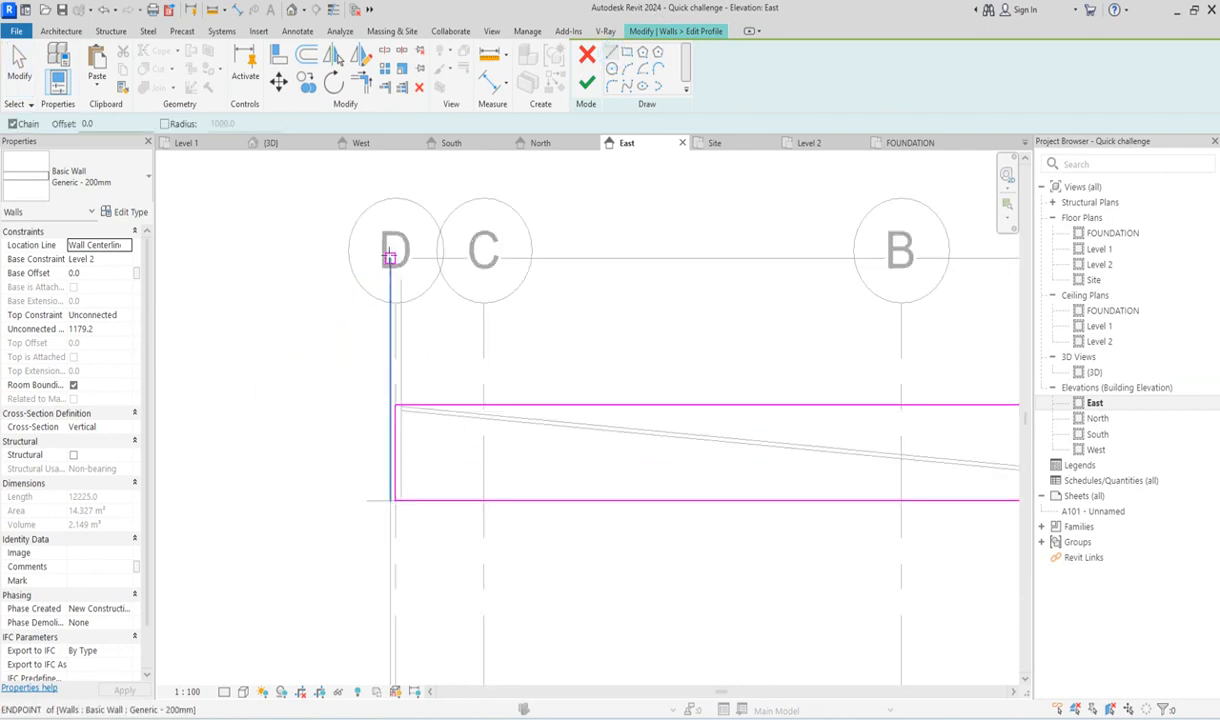
pyautogui.click(390, 258)
pyautogui.scroll(-3, 491, 295)
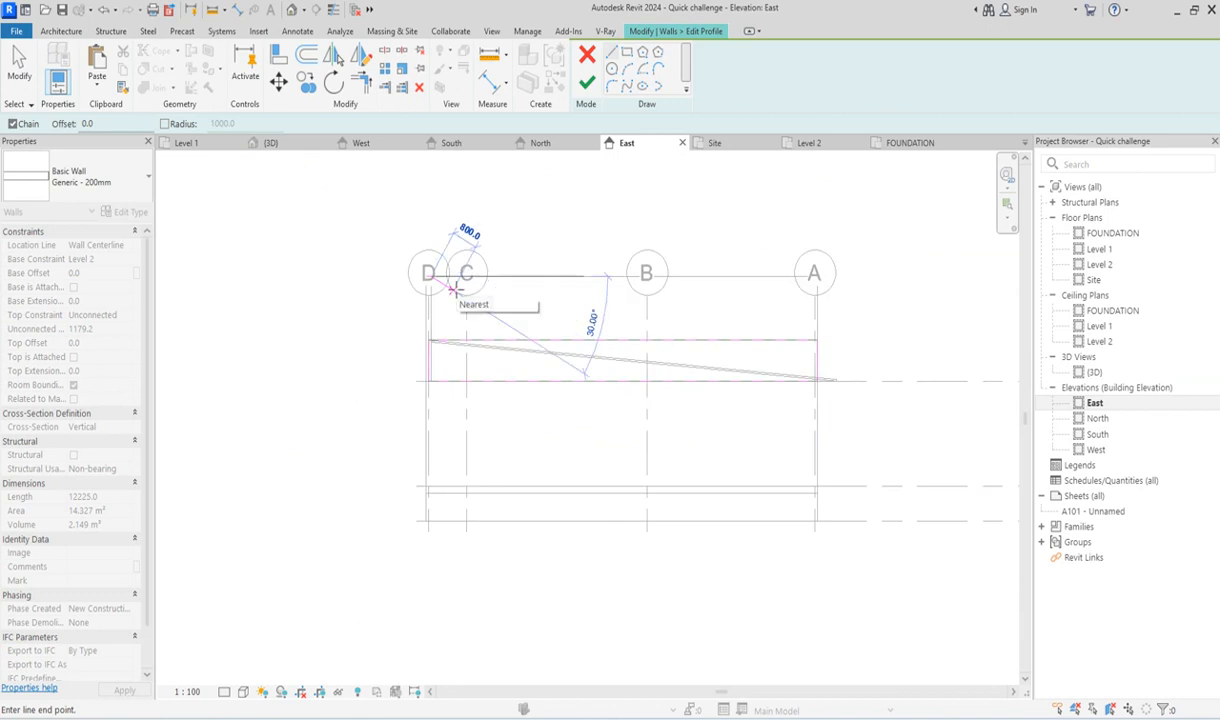
pyautogui.click(817, 339)
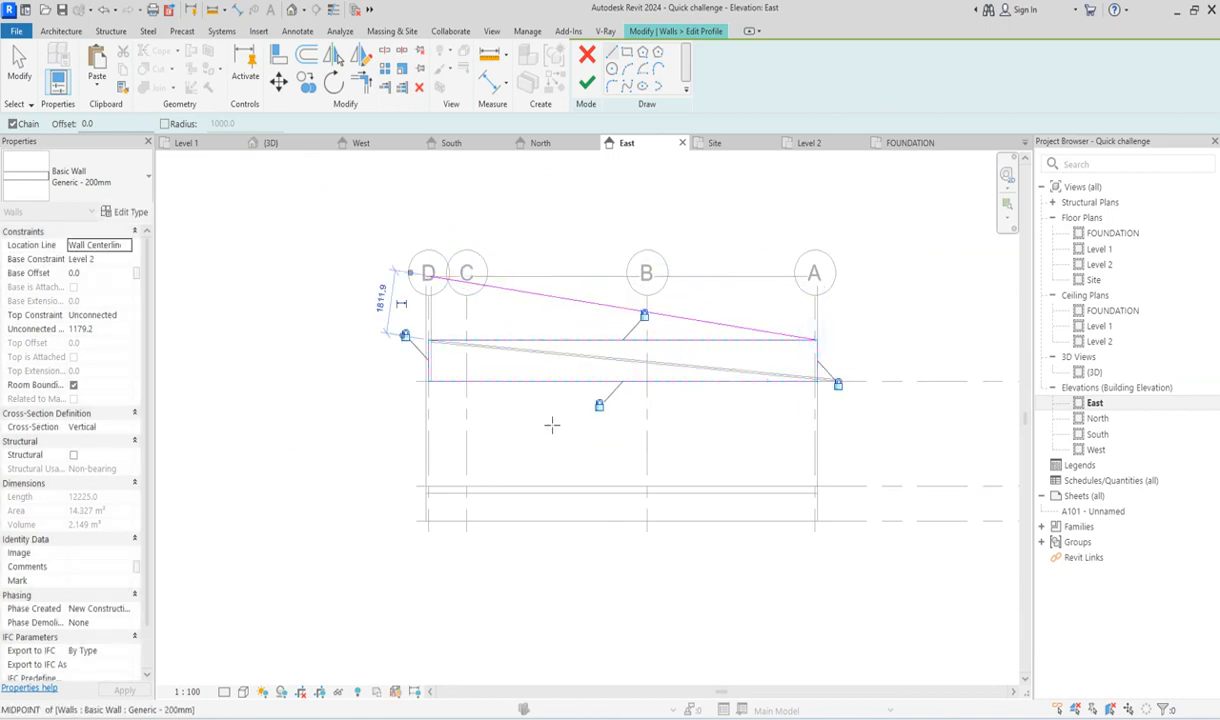
# Extend the profile's vertical edge at grid D up to the sloped line and trim the lines into a corner.
pyautogui.click(367, 89)
pyautogui.click(431, 358)
pyautogui.click(438, 276)
pyautogui.scroll(4, 405, 285)
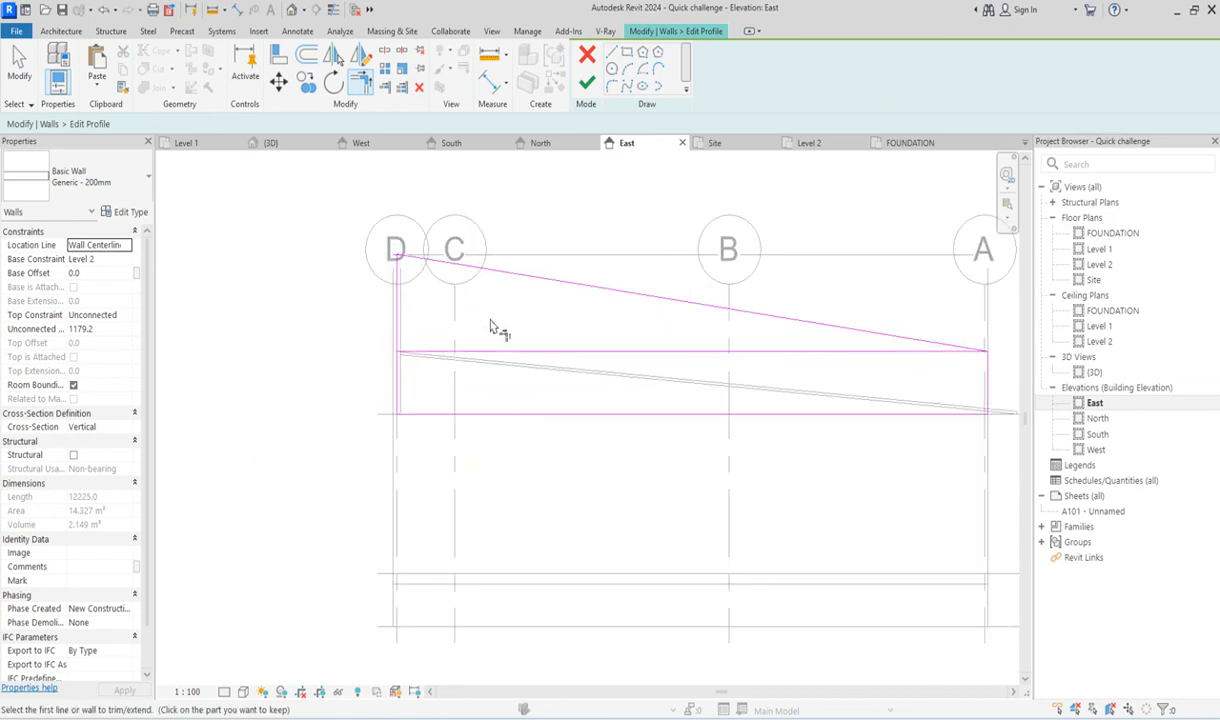
pyautogui.scroll(5, 408, 252)
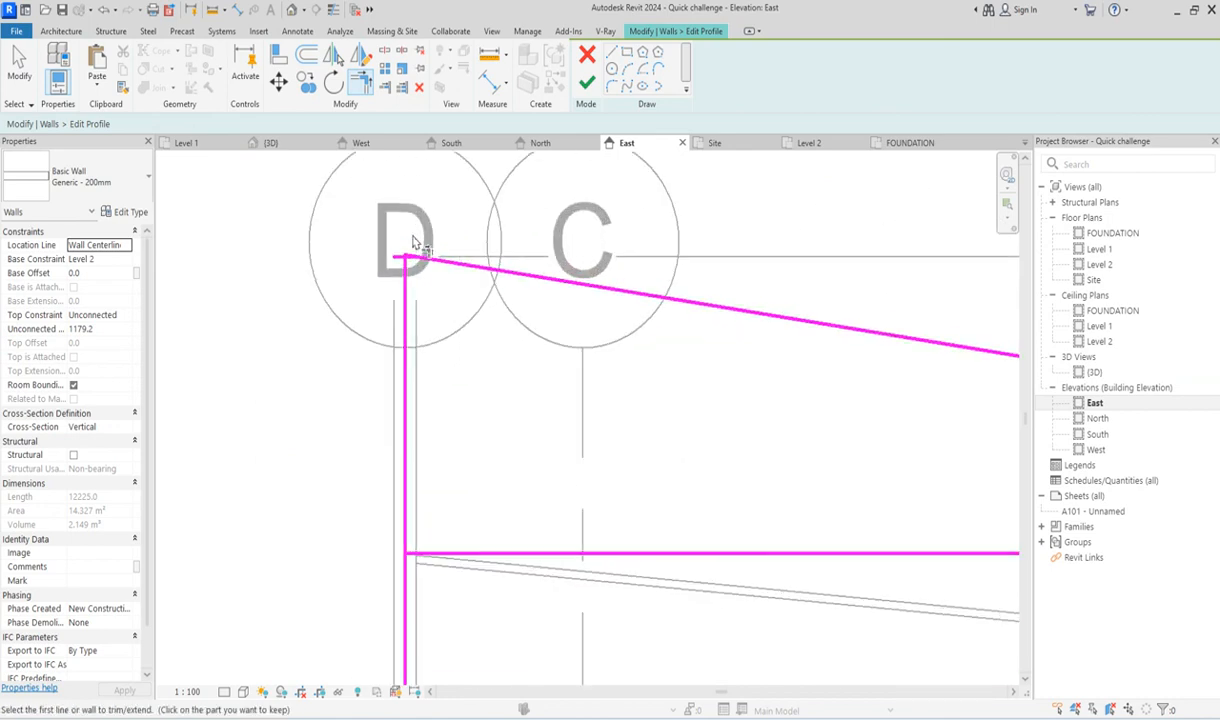
pyautogui.scroll(2, 405, 258)
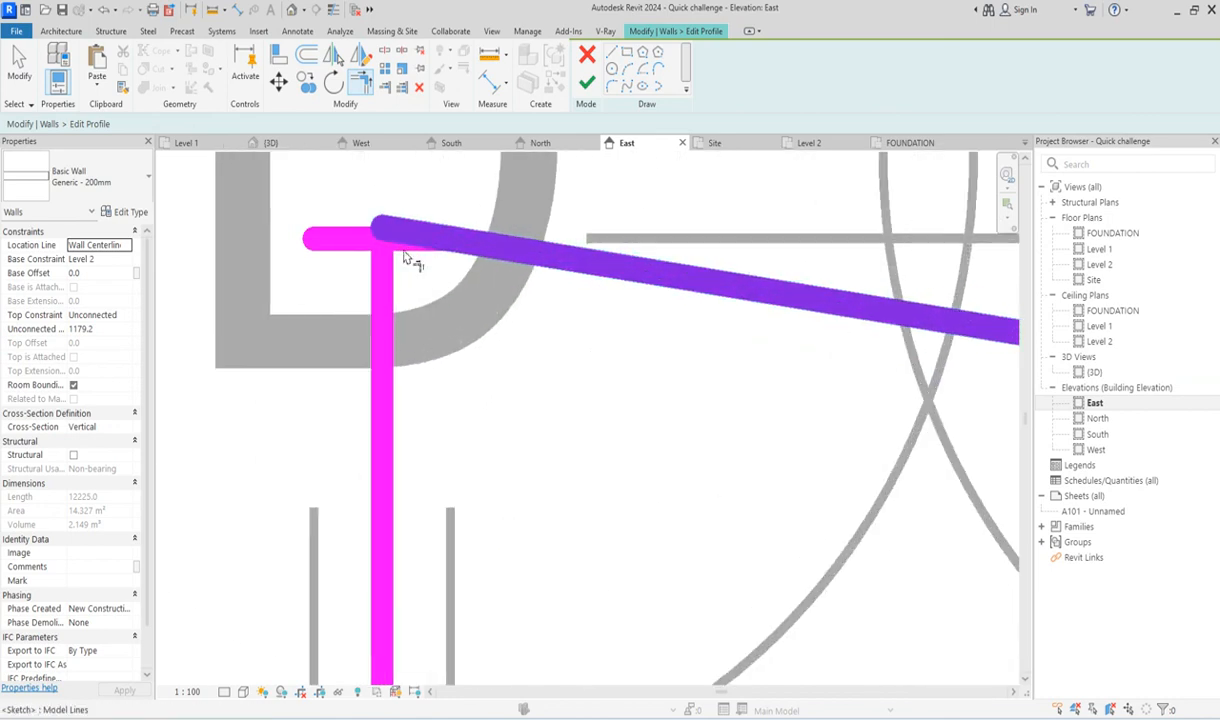
pyautogui.scroll(1, 392, 277)
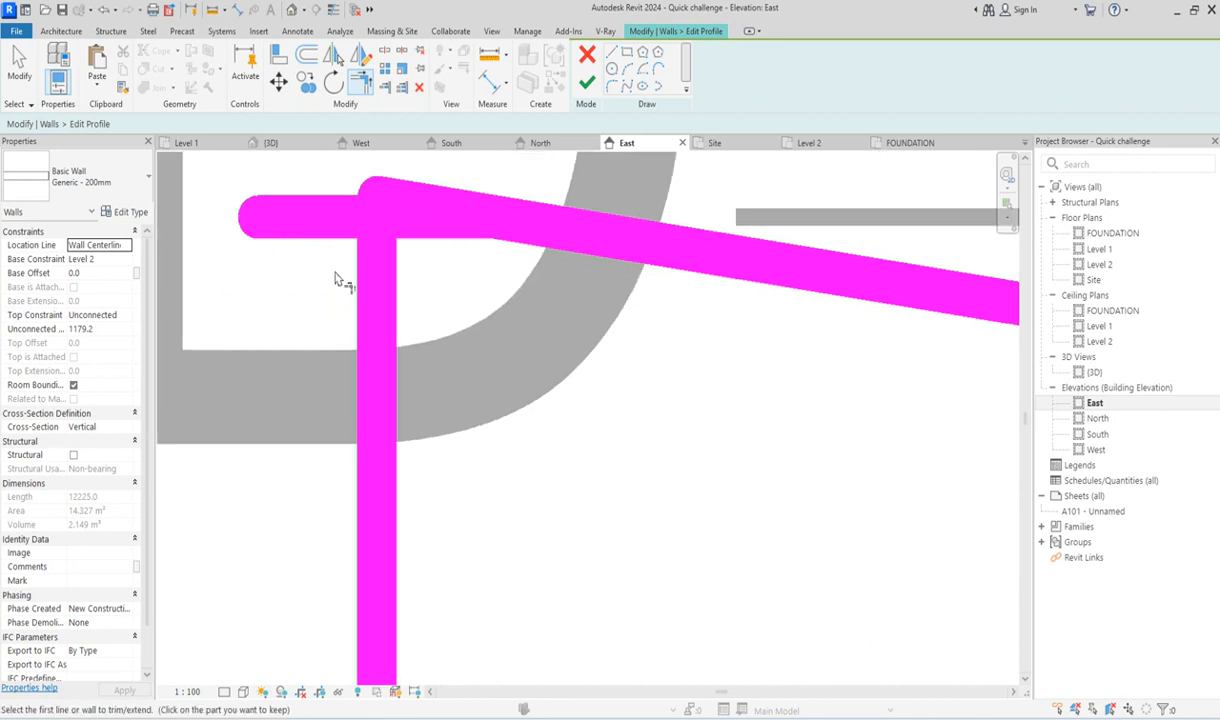
pyautogui.click(387, 292)
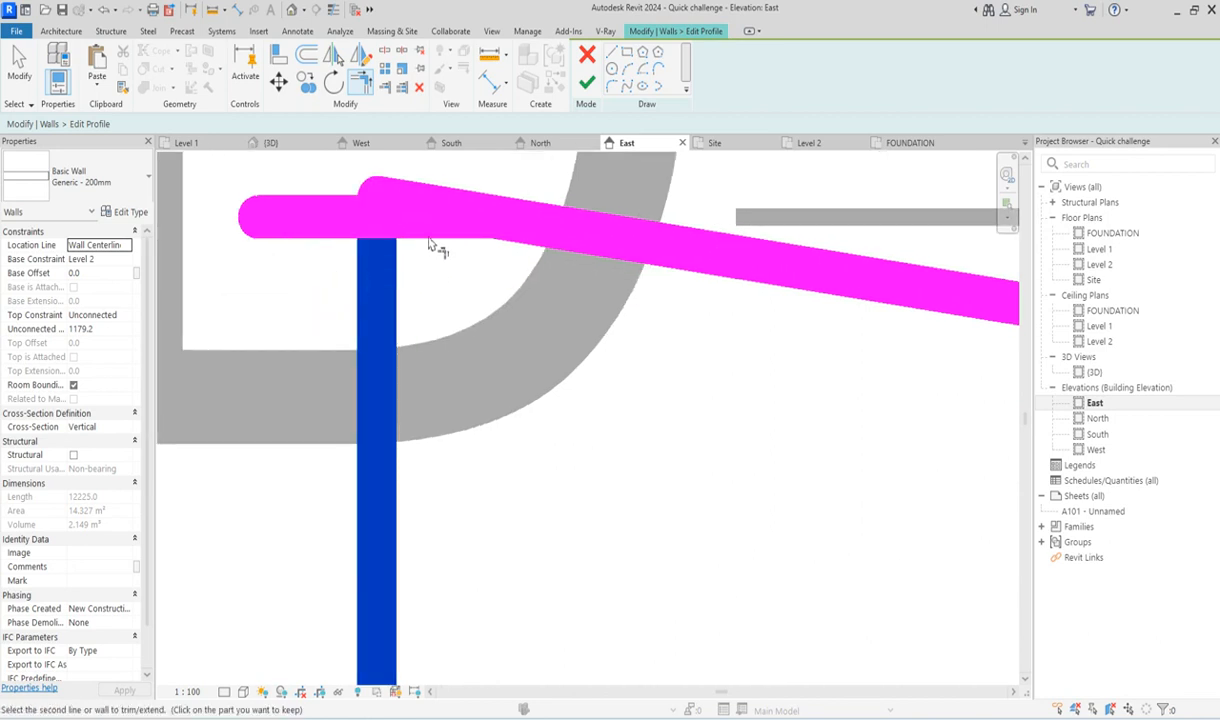
pyautogui.click(436, 228)
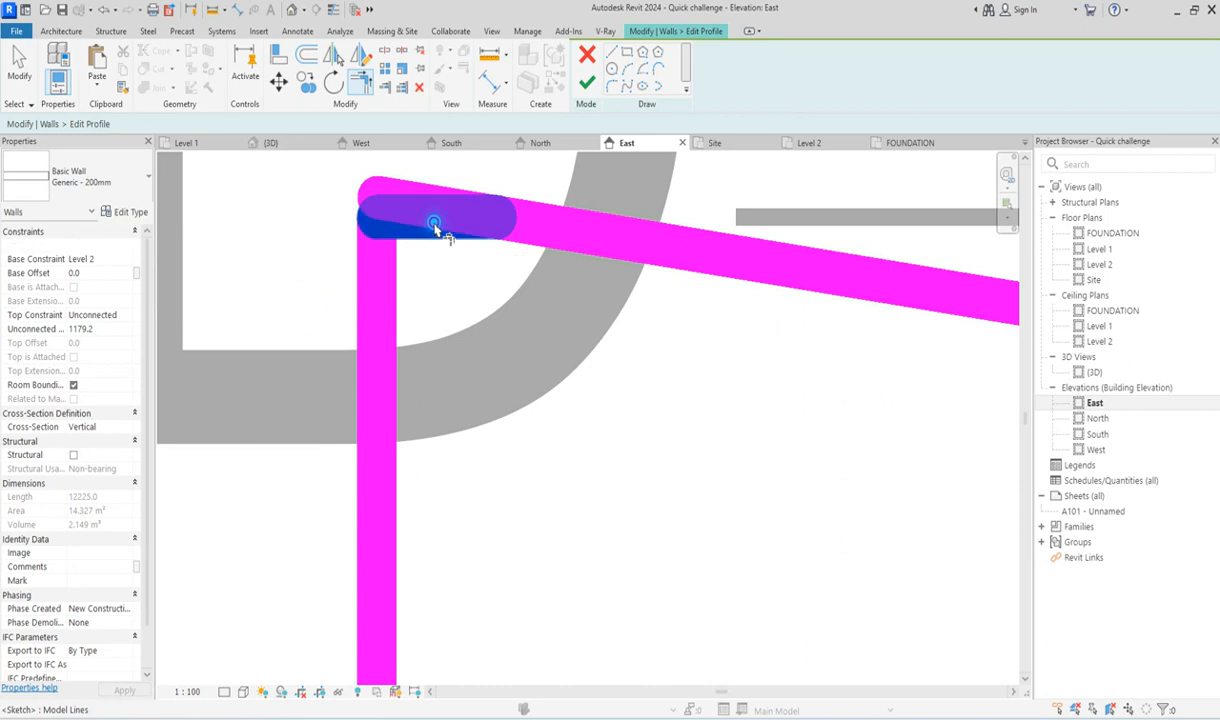
# Delete the profile's original horizontal upper line and finish the sloped wall profile.
pyautogui.scroll(-4, 462, 335)
pyautogui.scroll(-5, 520, 440)
pyautogui.press('Escape')
pyautogui.press('Escape')
pyautogui.click(591, 484)
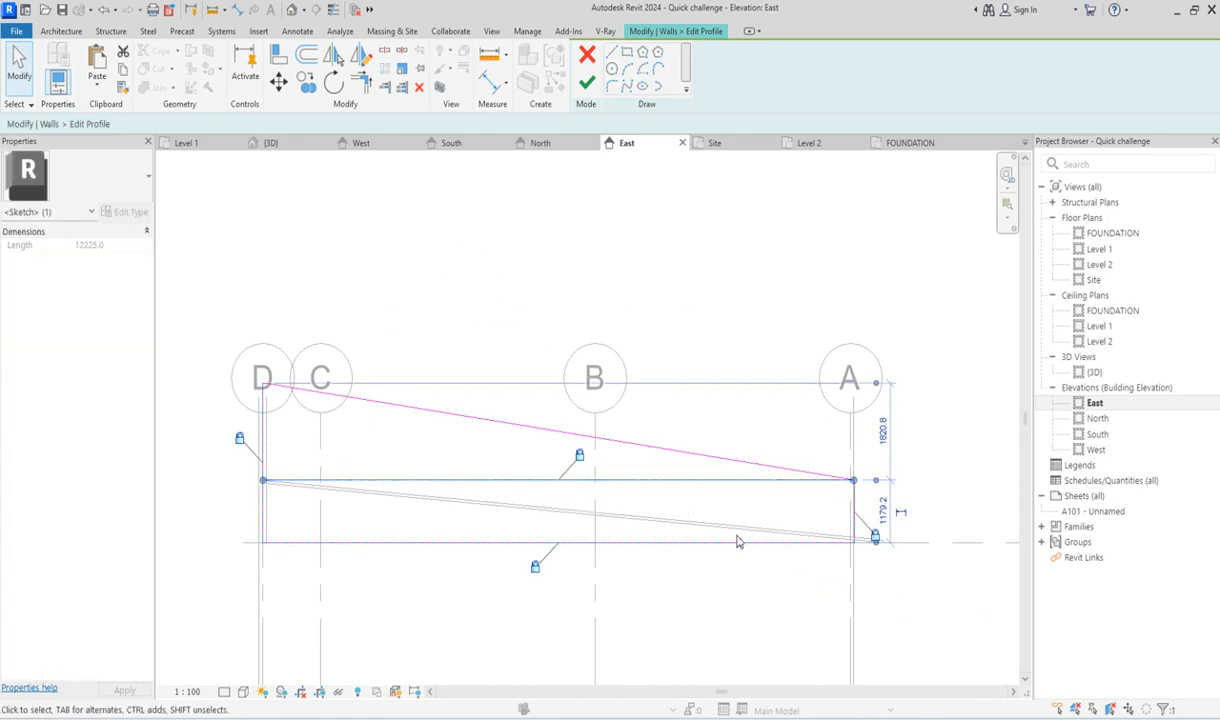
pyautogui.press('Escape')
pyautogui.scroll(2, 895, 522)
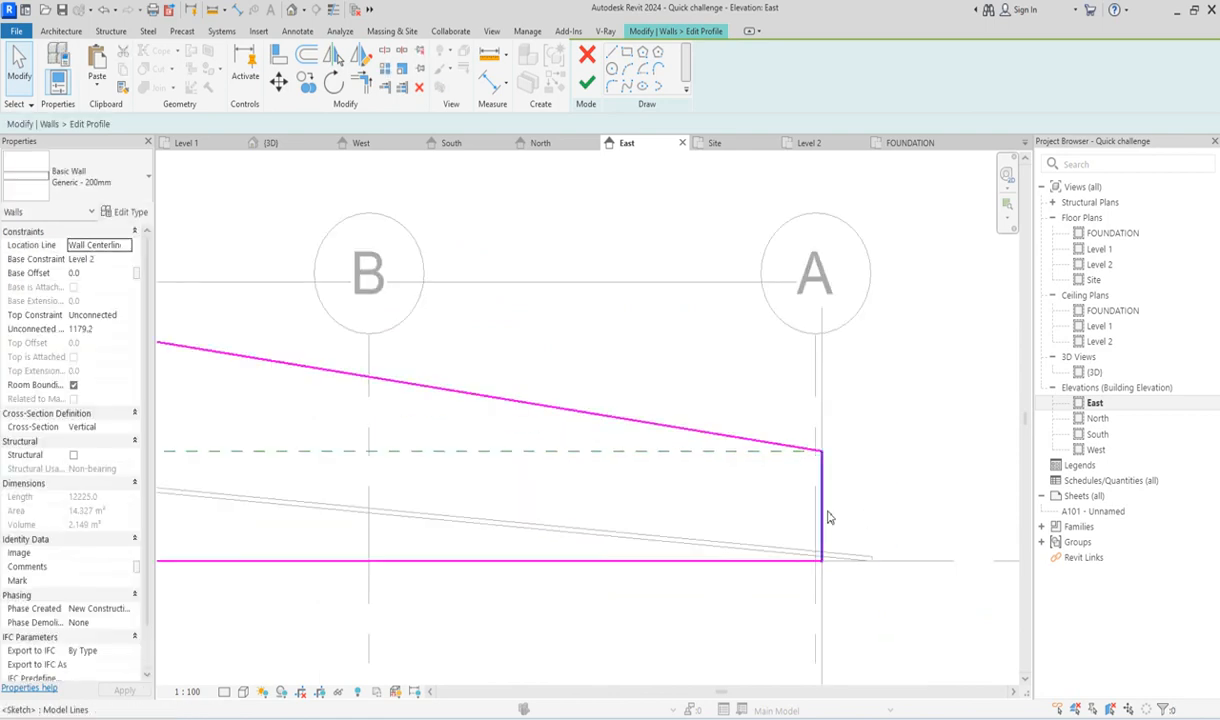
pyautogui.scroll(2, 828, 517)
pyautogui.click(588, 80)
pyautogui.scroll(-4, 803, 417)
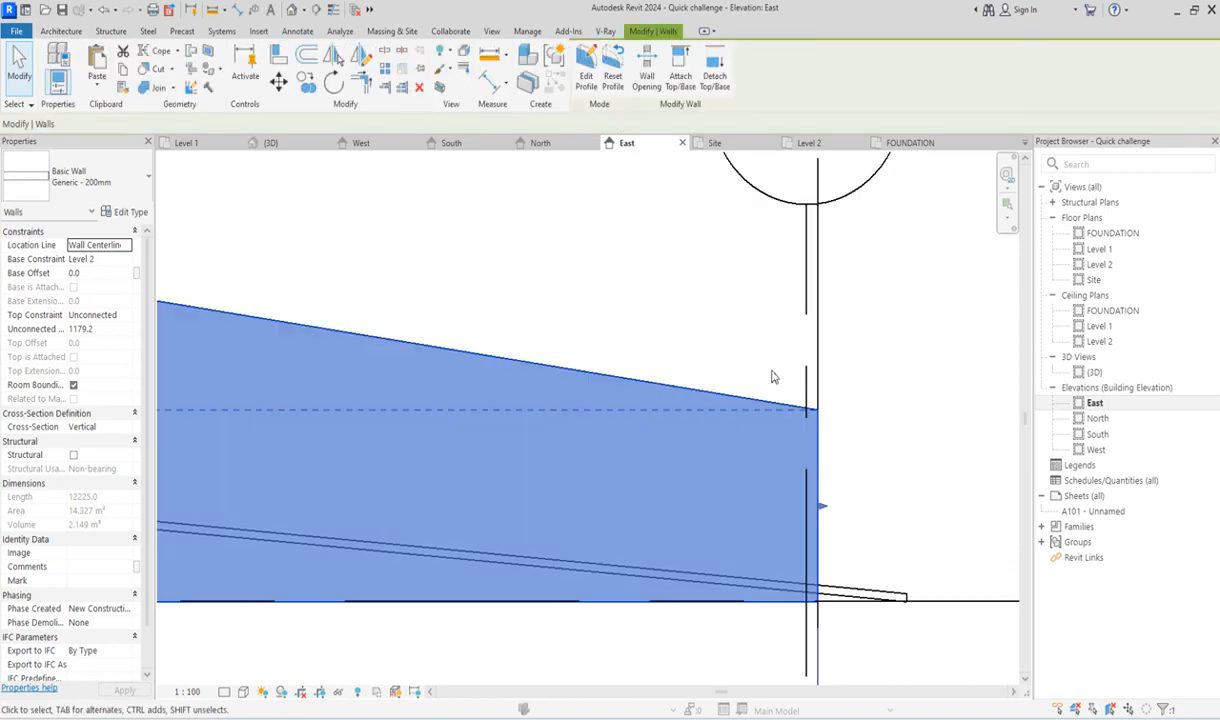
pyautogui.click(848, 413)
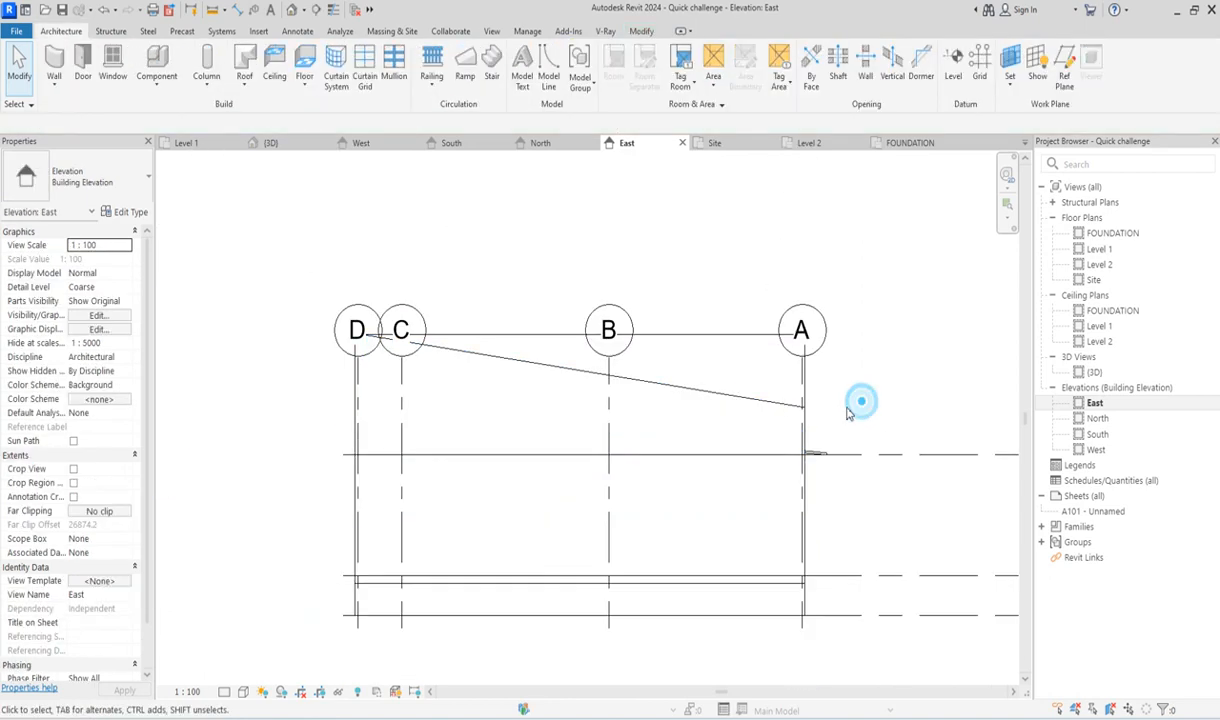
# Lower the opposite Level 2 side wall along grid 1 to 1179.2 mm and open its profile for editing.
pyautogui.click(712, 337)
pyautogui.moveTo(583, 340); pyautogui.dragTo(581, 407)
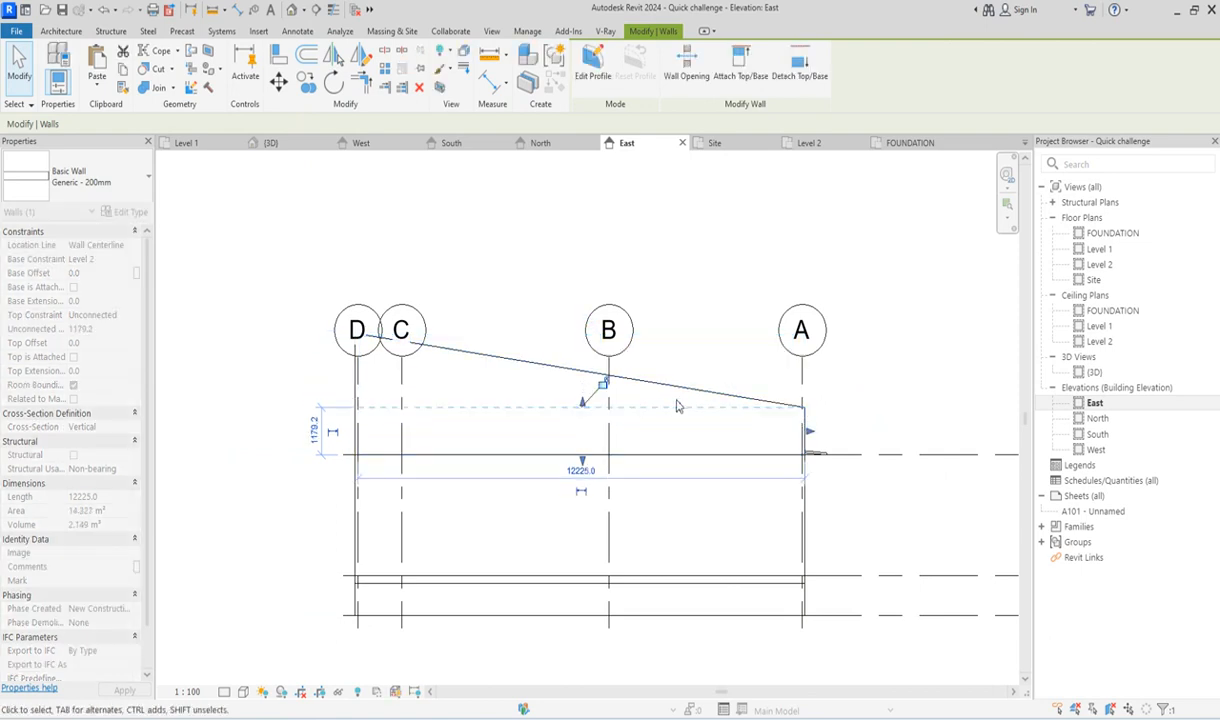
pyautogui.click(615, 76)
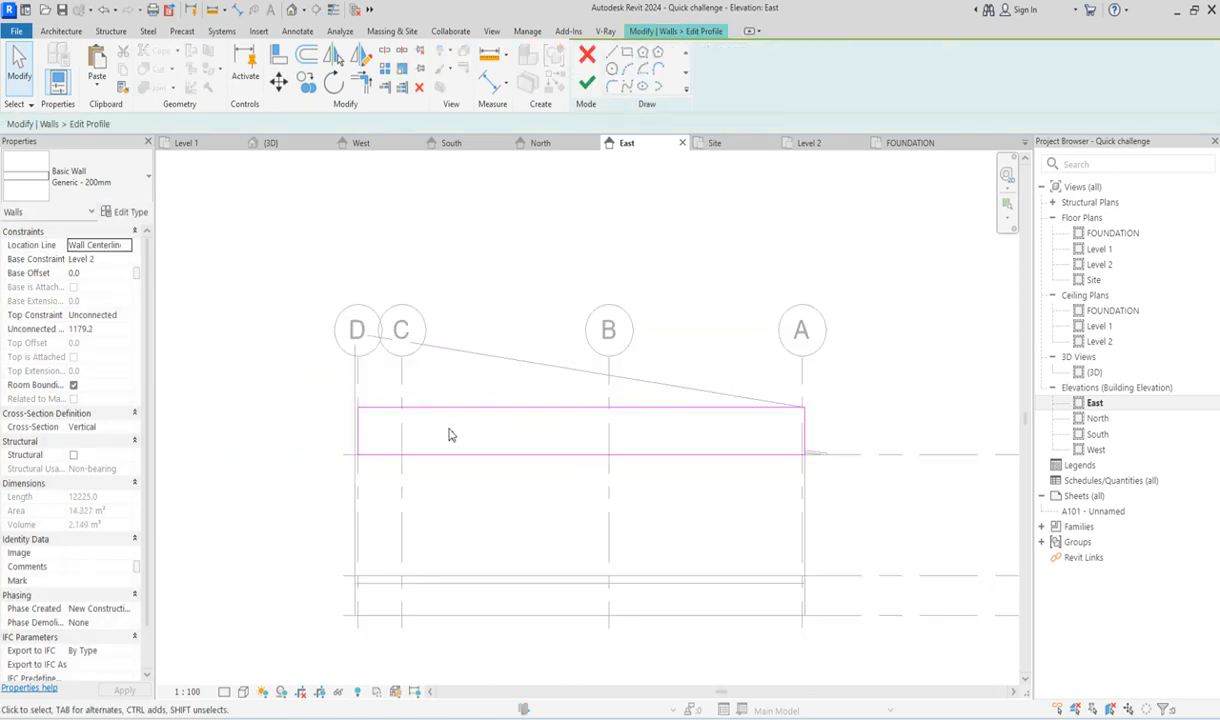
# Pick the existing wall's sloped edge and the short level edge at grid D as lines for the new wall profile.
pyautogui.click(685, 86)
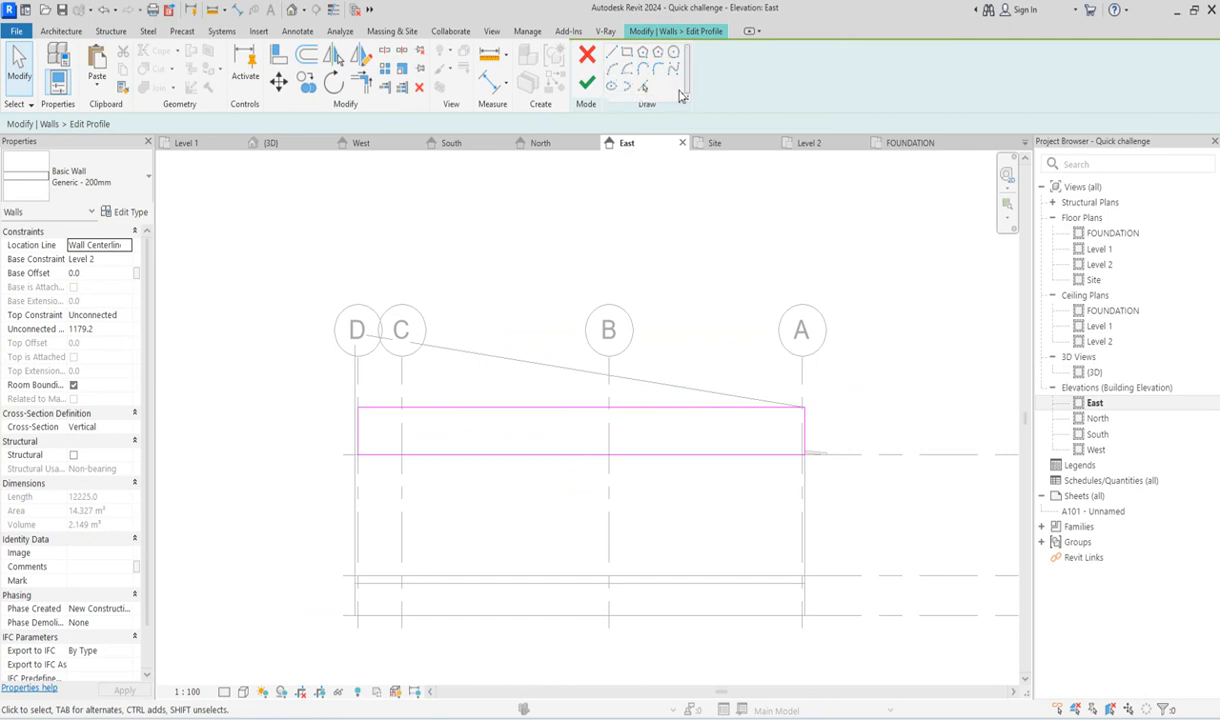
pyautogui.click(645, 87)
pyautogui.click(556, 366)
pyautogui.scroll(5, 350, 370)
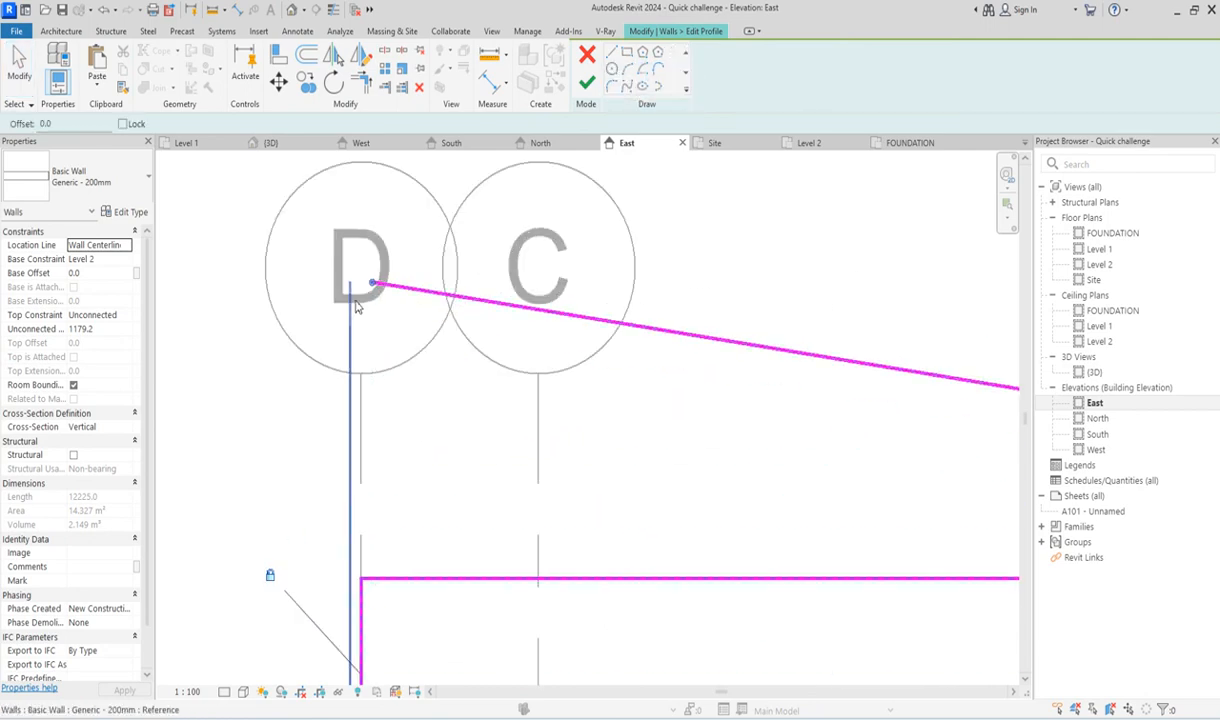
pyautogui.scroll(3, 362, 290)
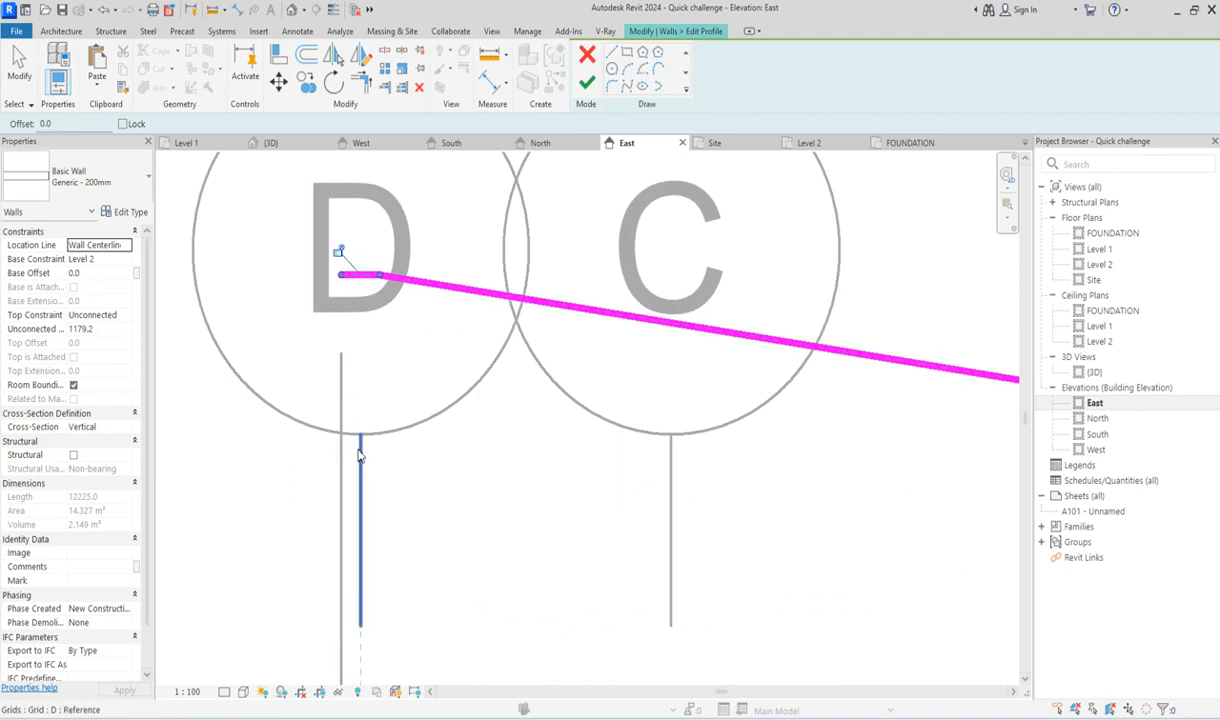
pyautogui.scroll(-5, 360, 425)
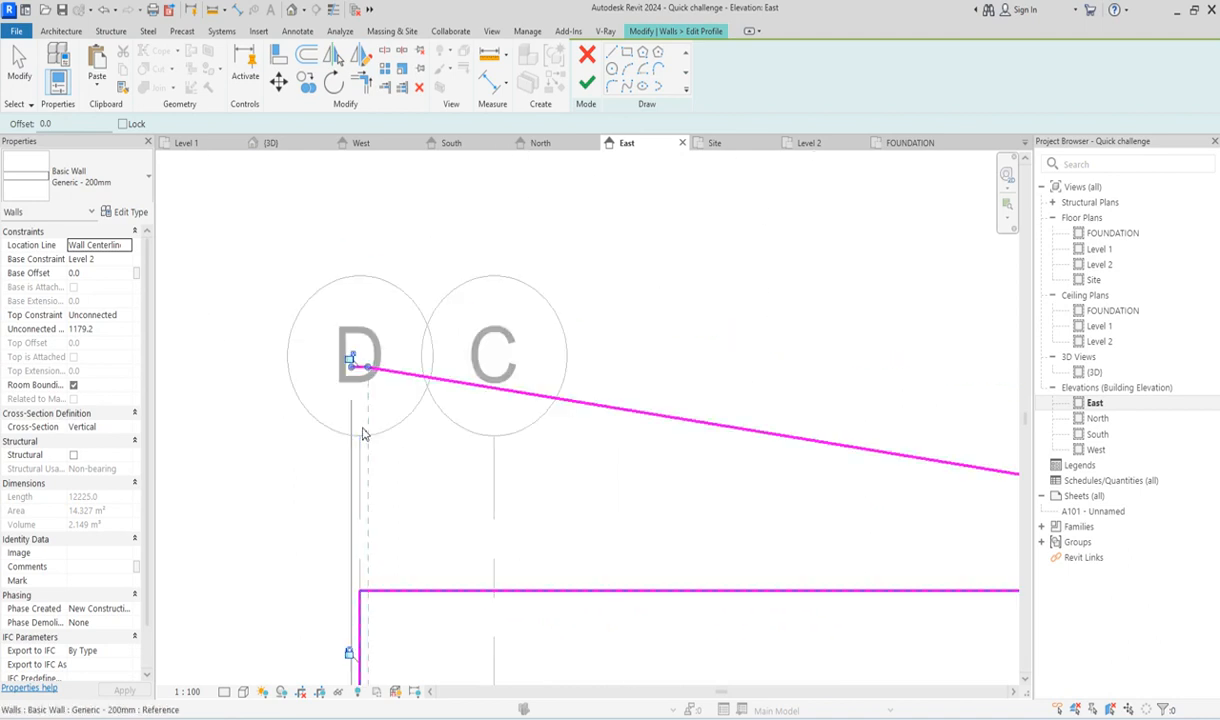
# Trim and extend the short upper line and the profile's vertical edge at grid D into a corner.
pyautogui.click(362, 84)
pyautogui.scroll(5, 392, 412)
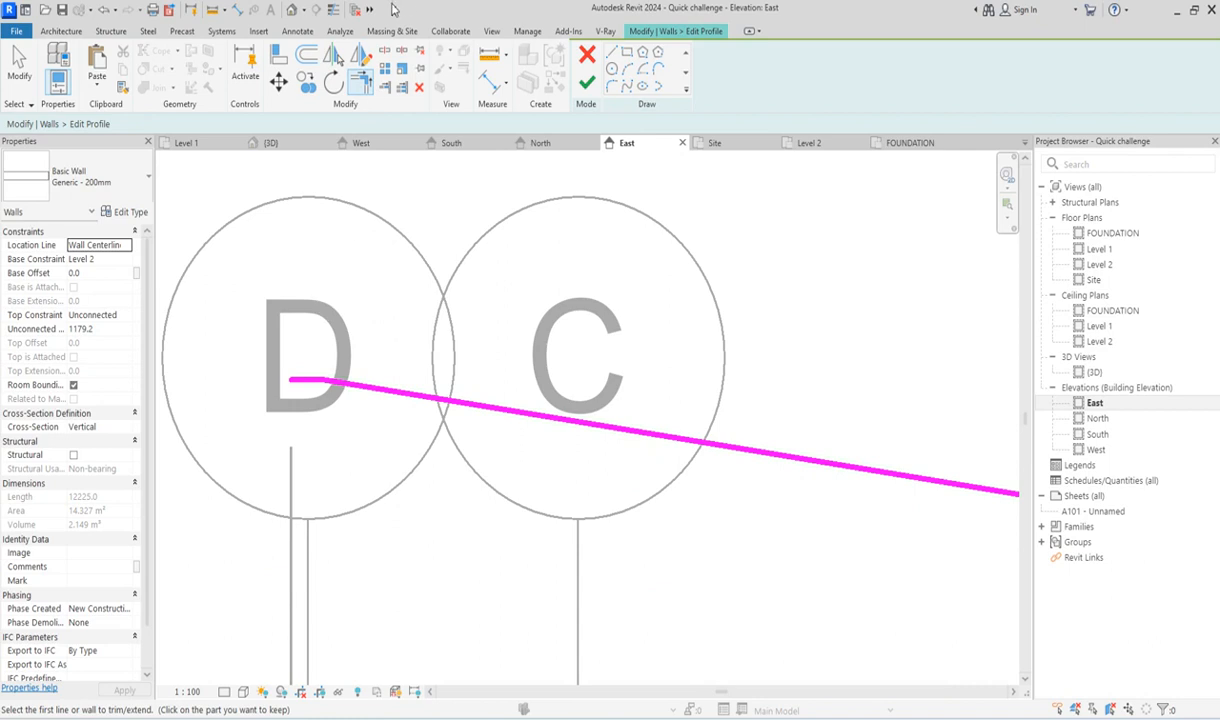
pyautogui.click(332, 11)
pyautogui.click(316, 382)
pyautogui.scroll(-5, 349, 498)
pyautogui.scroll(5, 389, 490)
pyautogui.click(385, 484)
pyautogui.scroll(-5, 385, 484)
# Delete the horizontal upper line from the grid 1 side wall's profile and finish the sloped profile.
pyautogui.scroll(2, 809, 523)
pyautogui.scroll(4, 626, 457)
pyautogui.click(724, 425)
pyautogui.rightClick(744, 414)
pyautogui.click(792, 418)
pyautogui.rightClick(747, 415)
pyautogui.click(788, 424)
pyautogui.click(545, 442)
pyautogui.press('Delete')
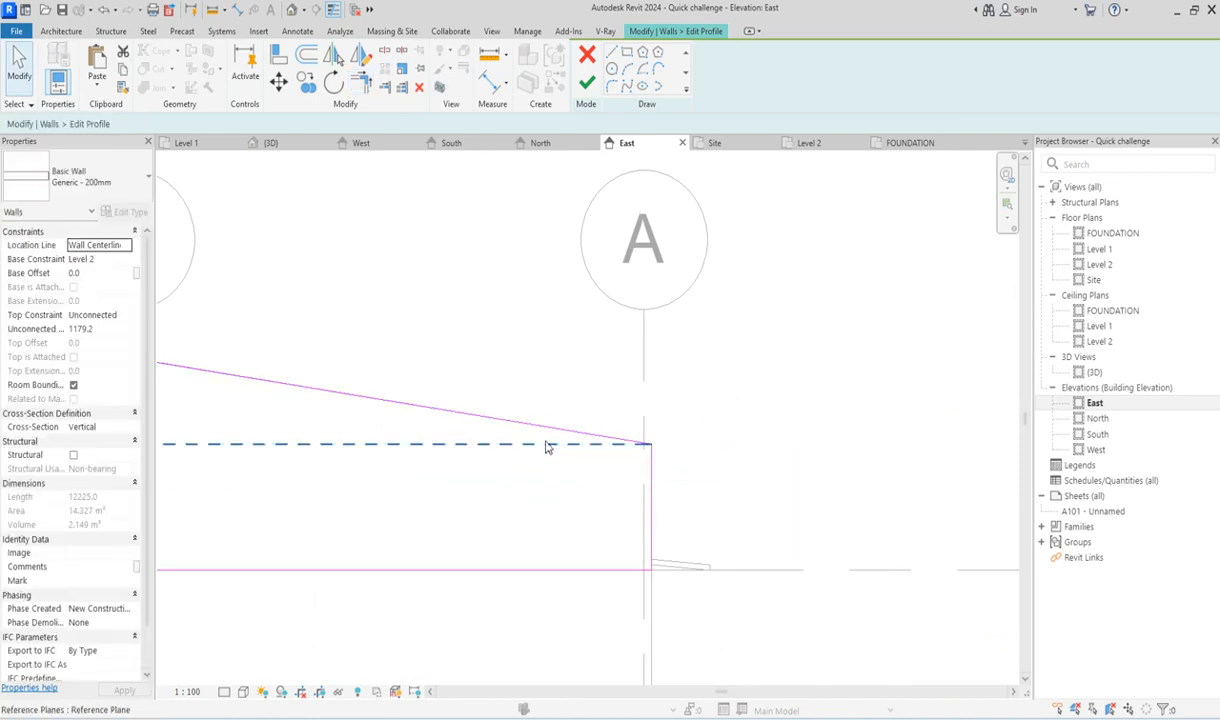
pyautogui.click(586, 84)
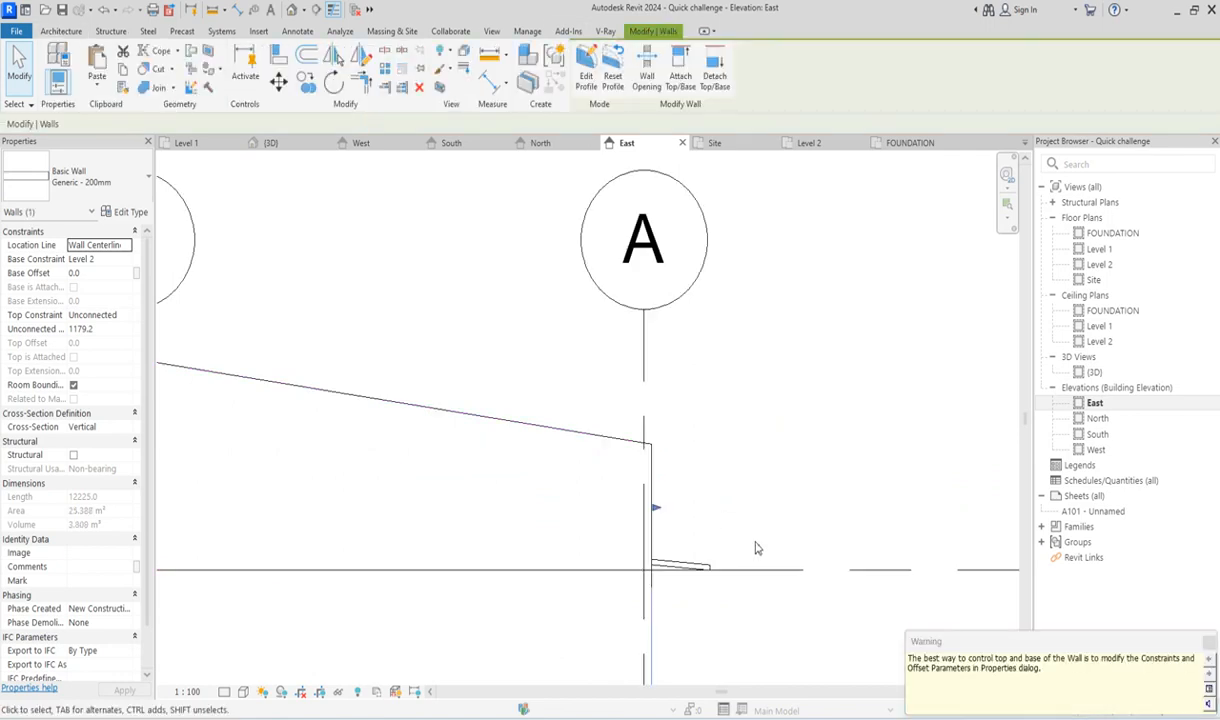
pyautogui.click(830, 437)
pyautogui.scroll(-3, 828, 448)
pyautogui.scroll(-2, 828, 448)
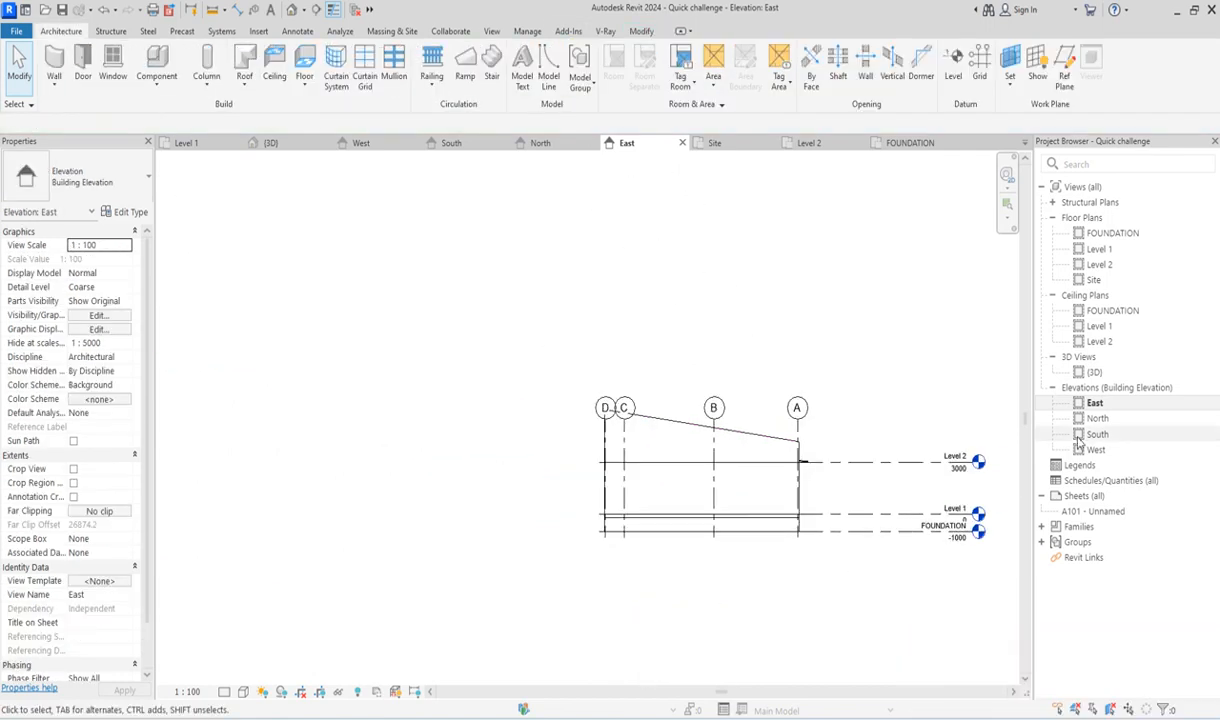
# Examine the sloped side walls, the roof and the recessed front entrances in the 3D view.
pyautogui.doubleClick(1094, 372)
pyautogui.scroll(-2, 629, 419)
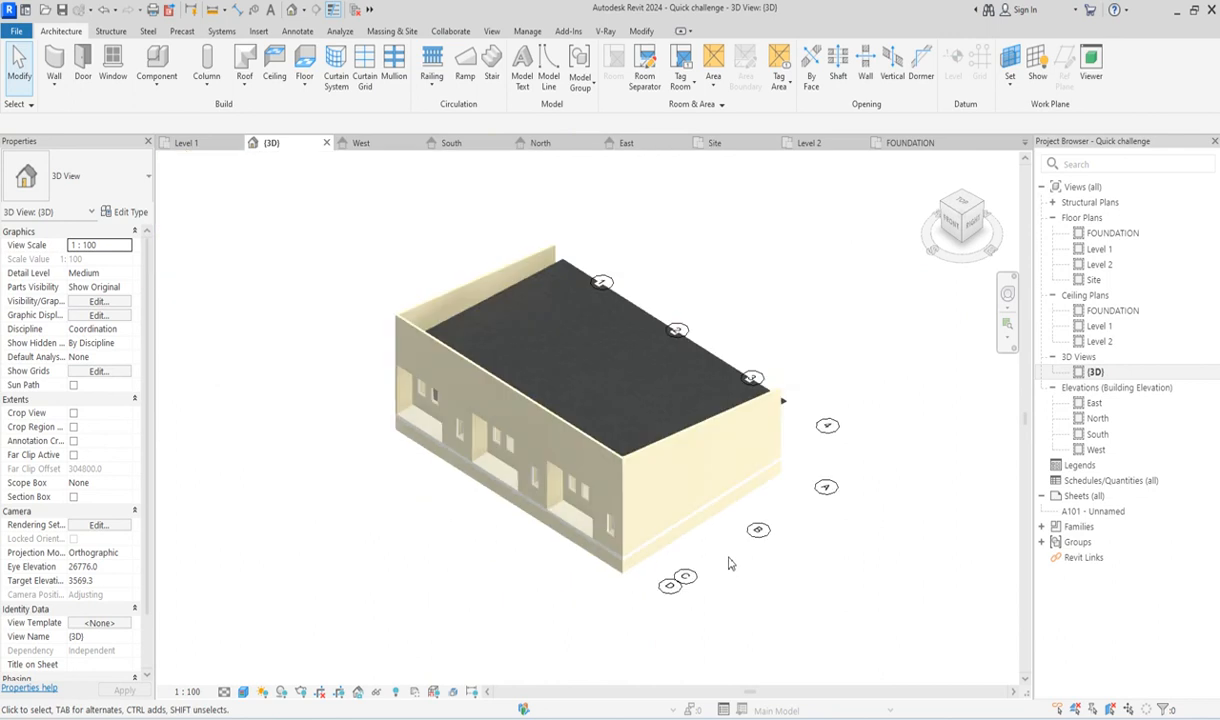
pyautogui.scroll(2, 515, 380)
pyautogui.scroll(3, 524, 419)
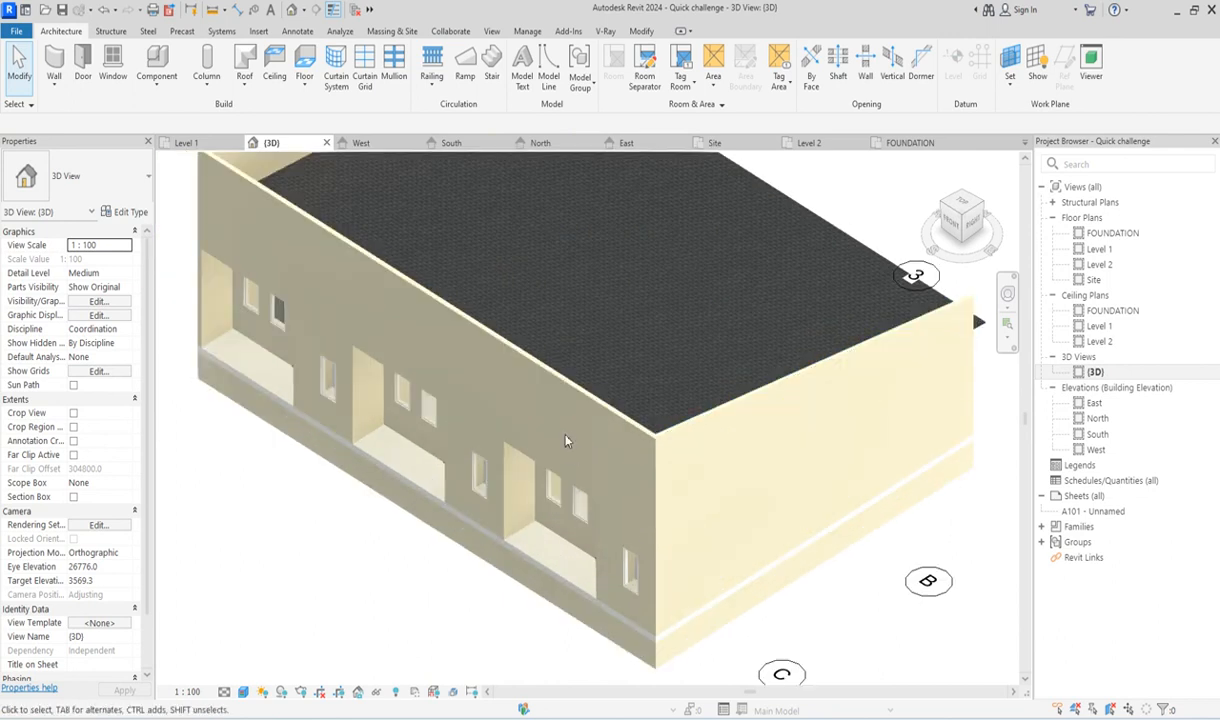
pyautogui.scroll(-4, 540, 424)
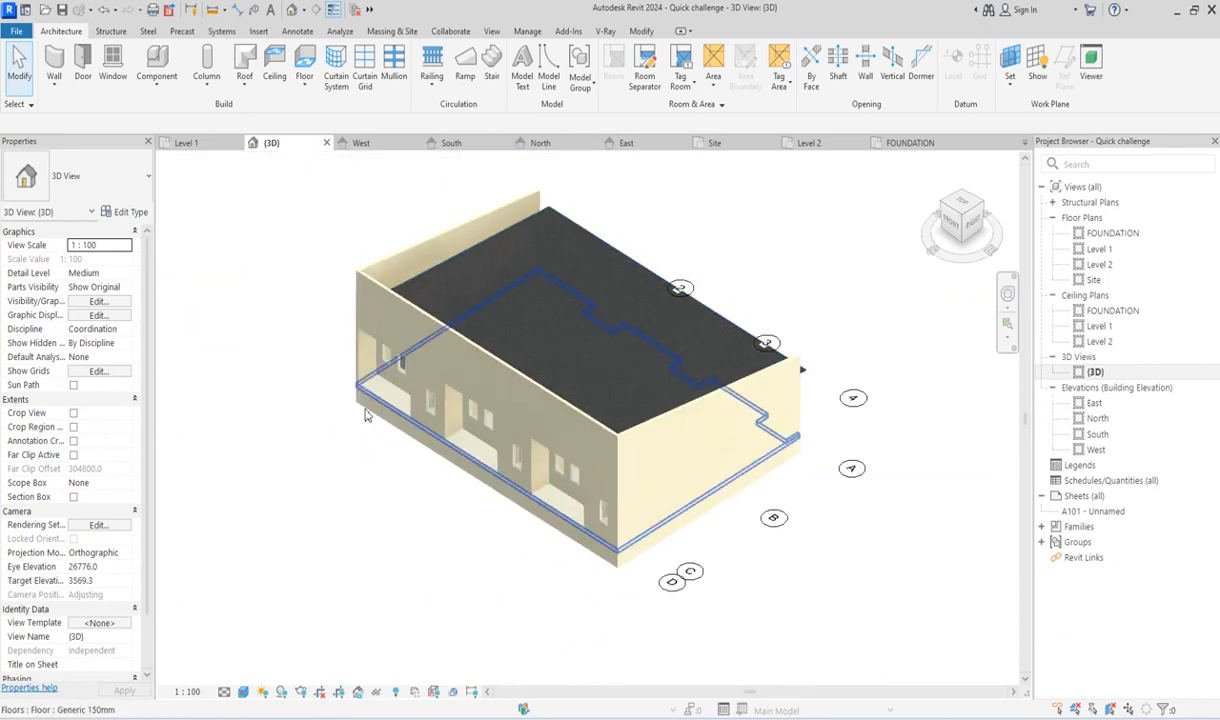
pyautogui.scroll(2, 383, 452)
pyautogui.scroll(3, 381, 452)
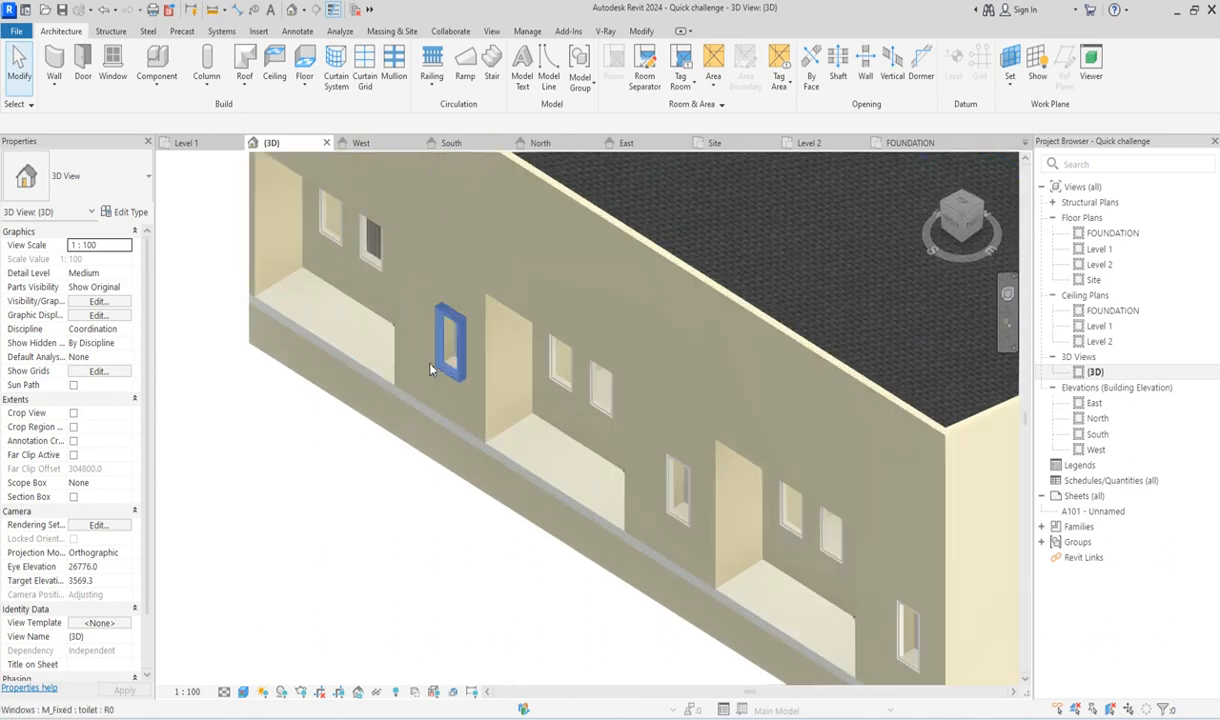
pyautogui.scroll(-2, 607, 495)
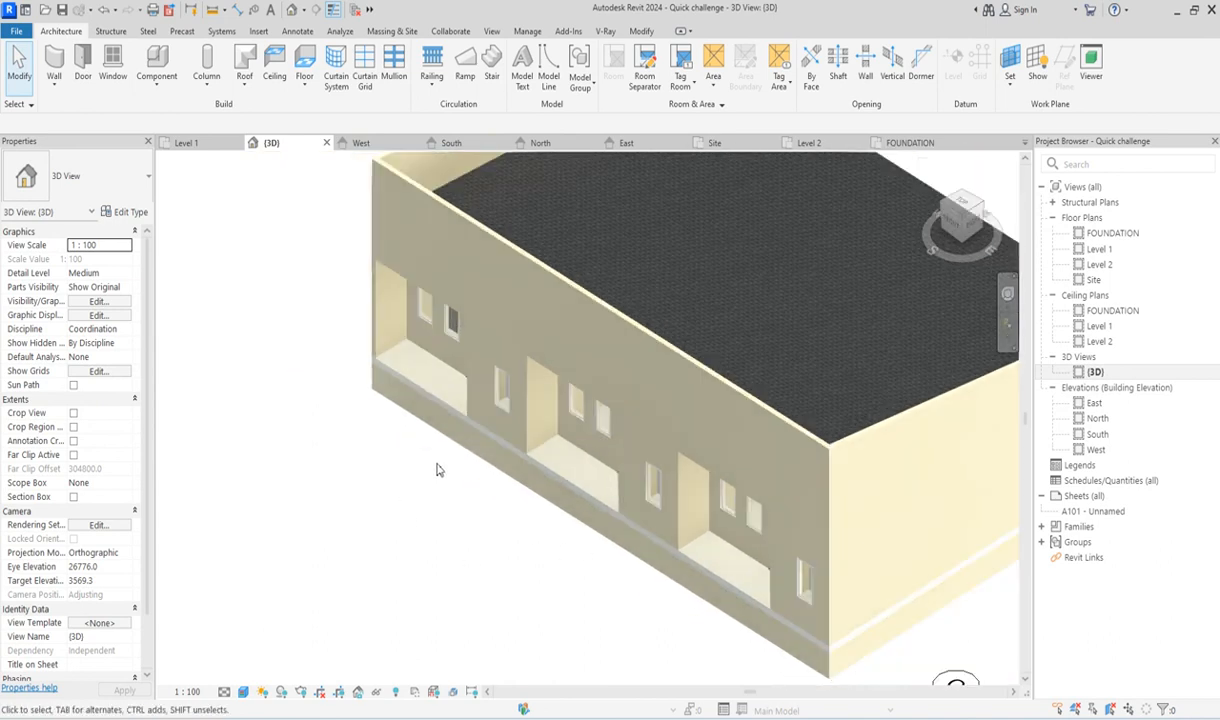
pyautogui.scroll(2, 526, 398)
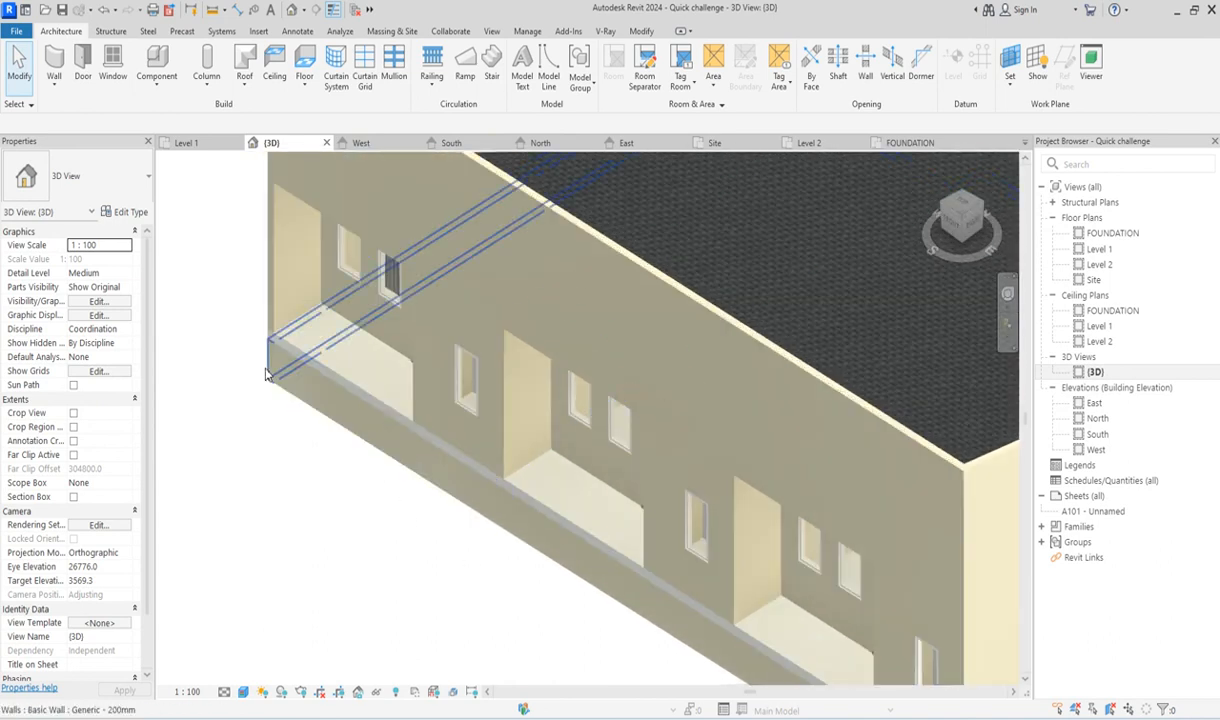
pyautogui.scroll(-2, 330, 405)
pyautogui.scroll(3, 321, 403)
pyautogui.scroll(-2, 335, 390)
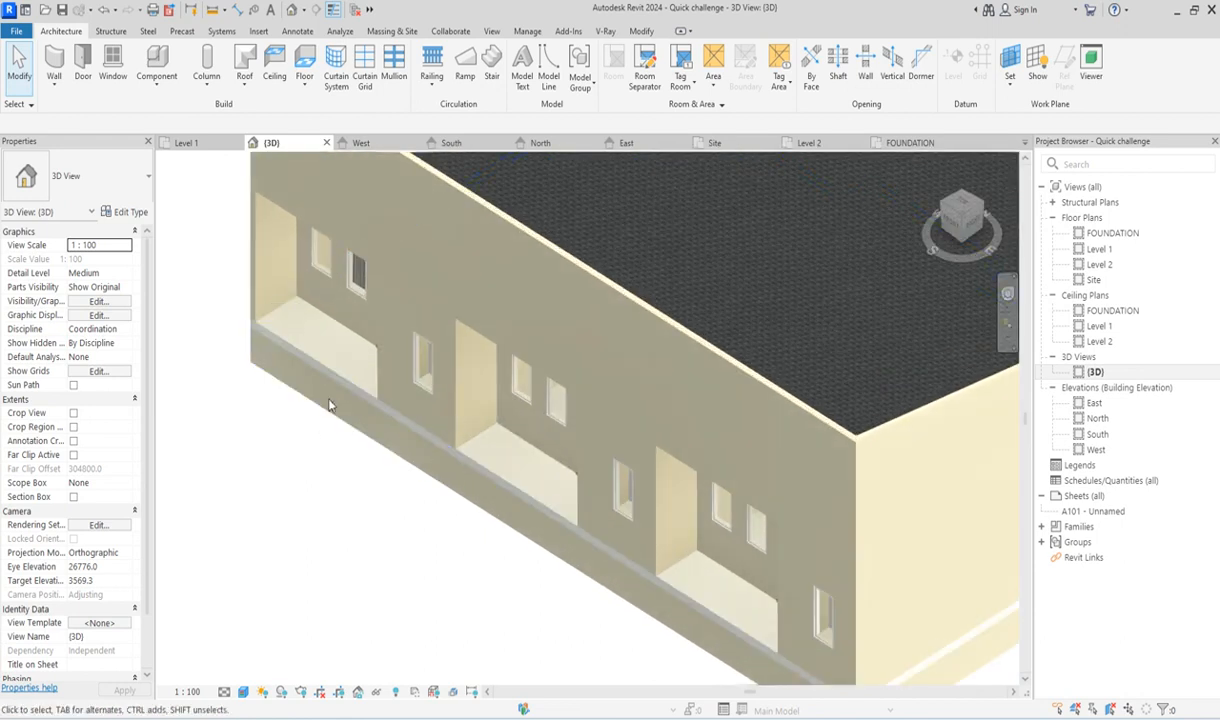
pyautogui.scroll(-2, 686, 576)
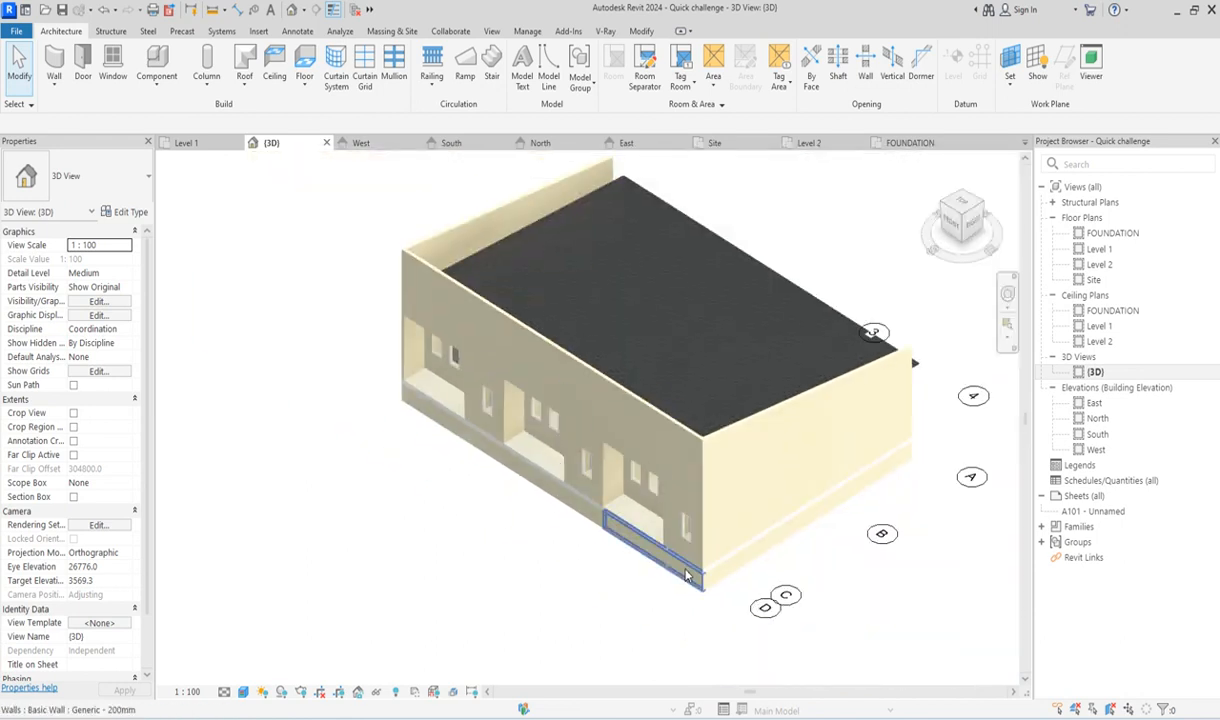
pyautogui.scroll(3, 686, 576)
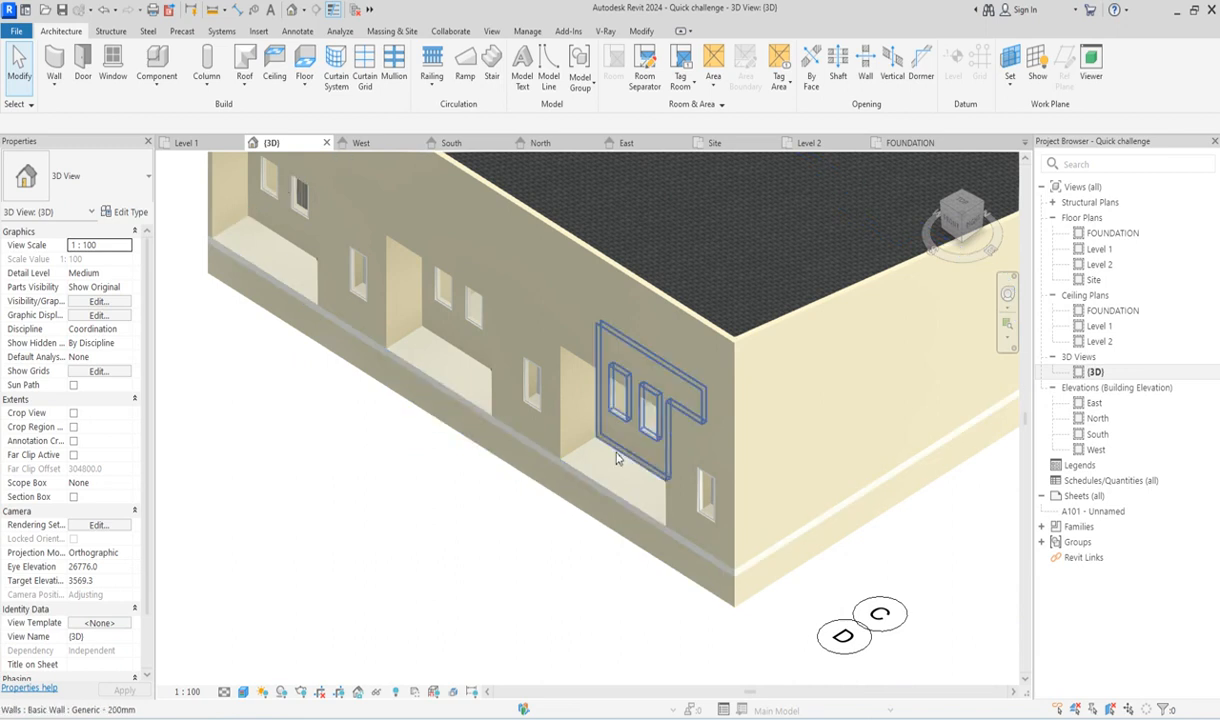
pyautogui.scroll(-3, 598, 560)
pyautogui.scroll(2, 676, 548)
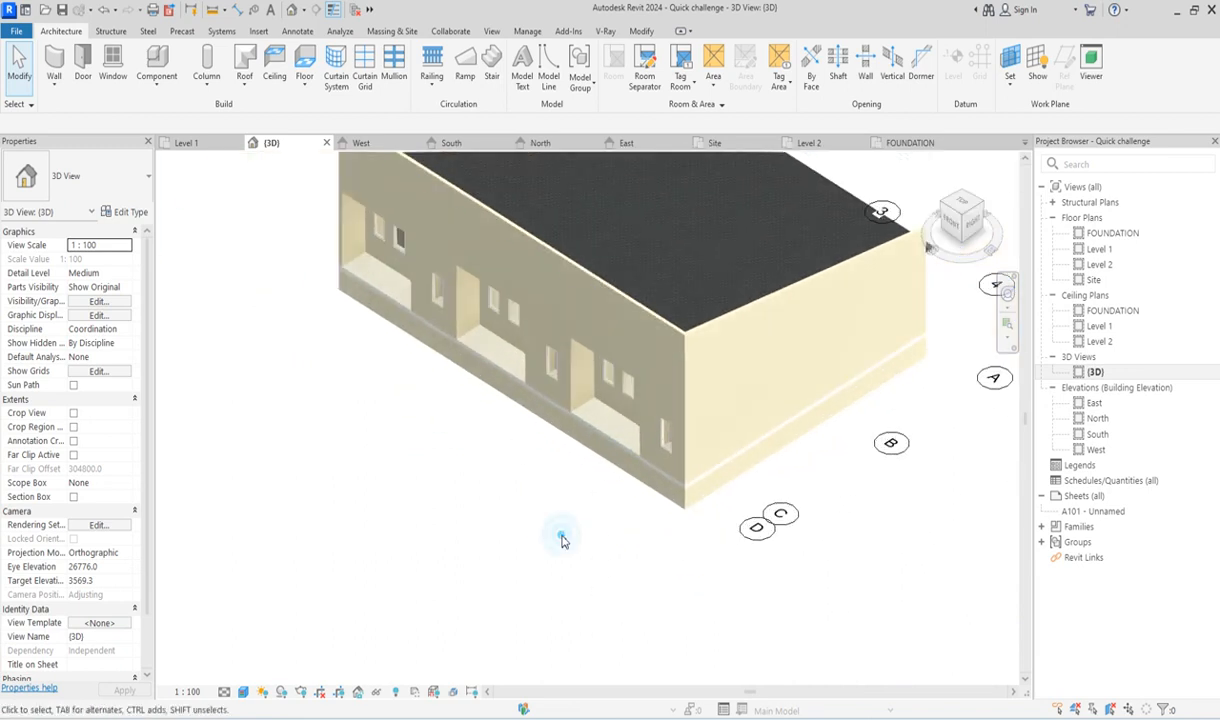
# Check the entrances in the South elevation and start an in-place Casework model named "step".
pyautogui.doubleClick(1097, 434)
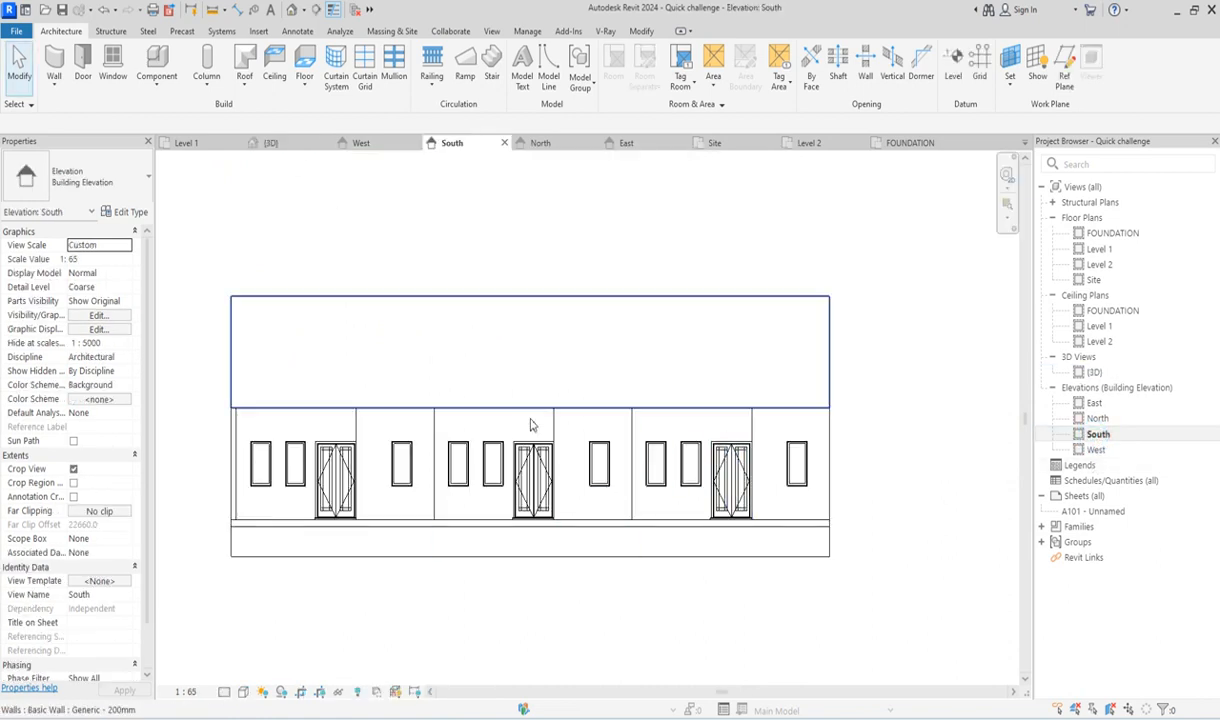
pyautogui.scroll(-2, 800, 450)
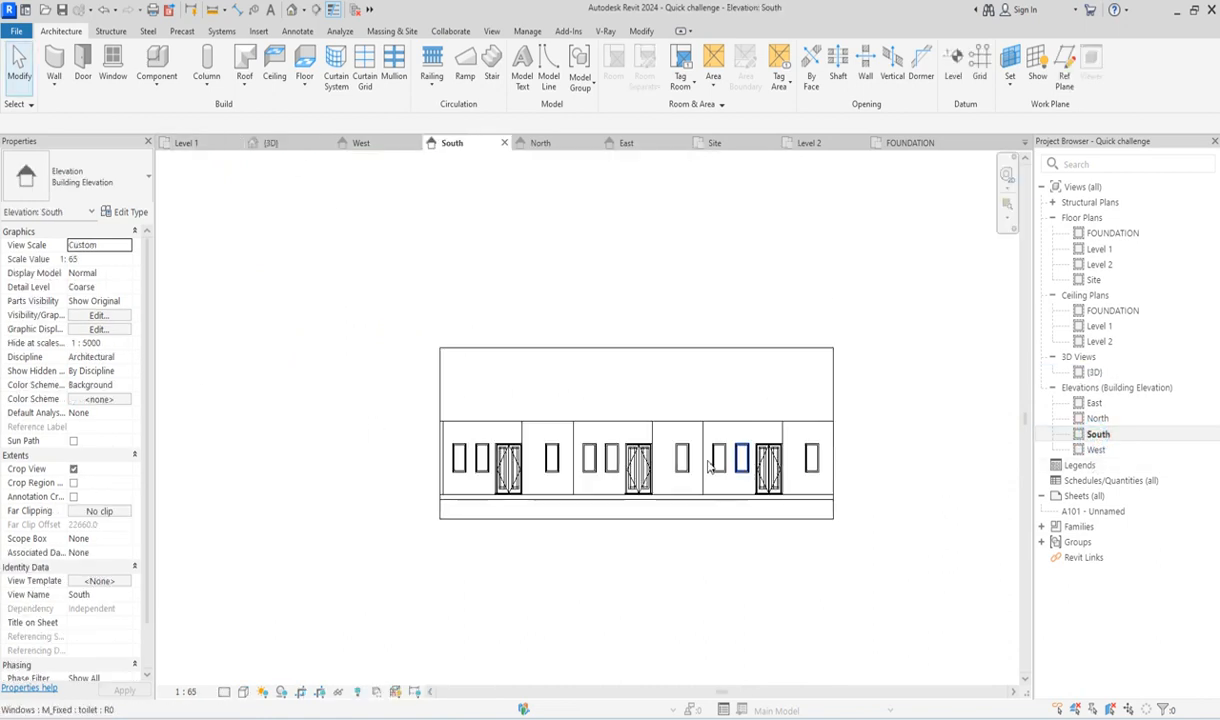
pyautogui.click(156, 85)
pyautogui.click(187, 150)
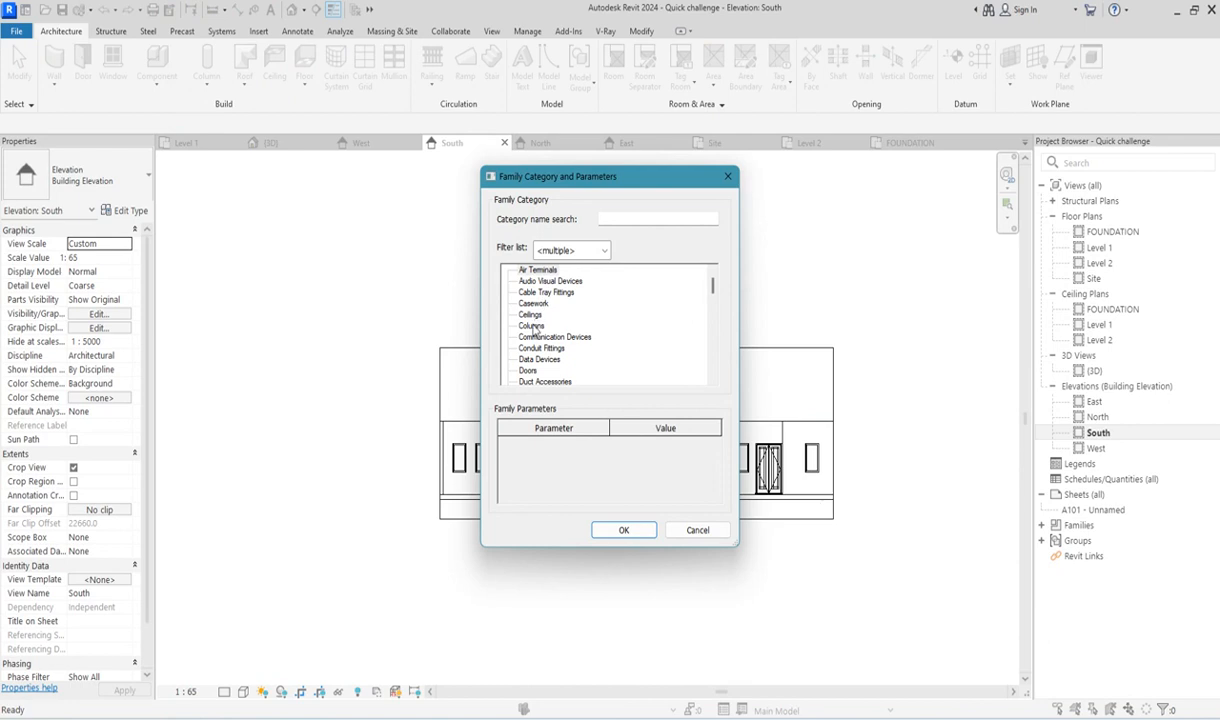
pyautogui.click(624, 530)
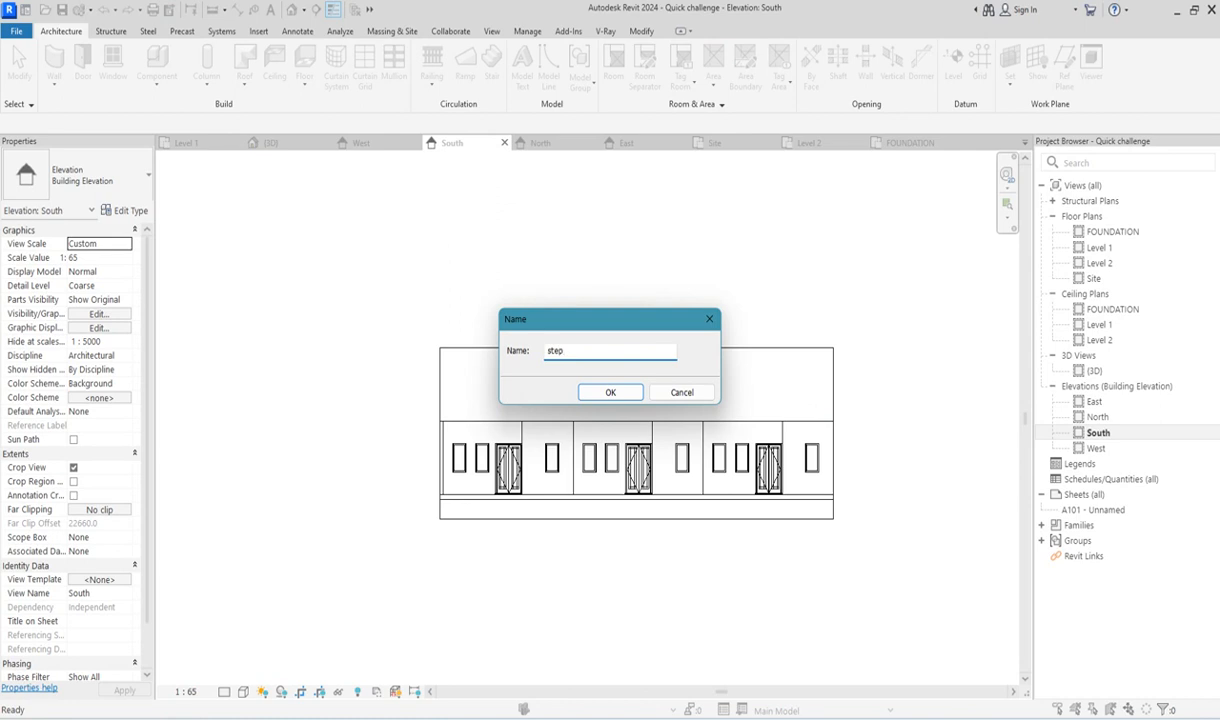
pyautogui.click(603, 396)
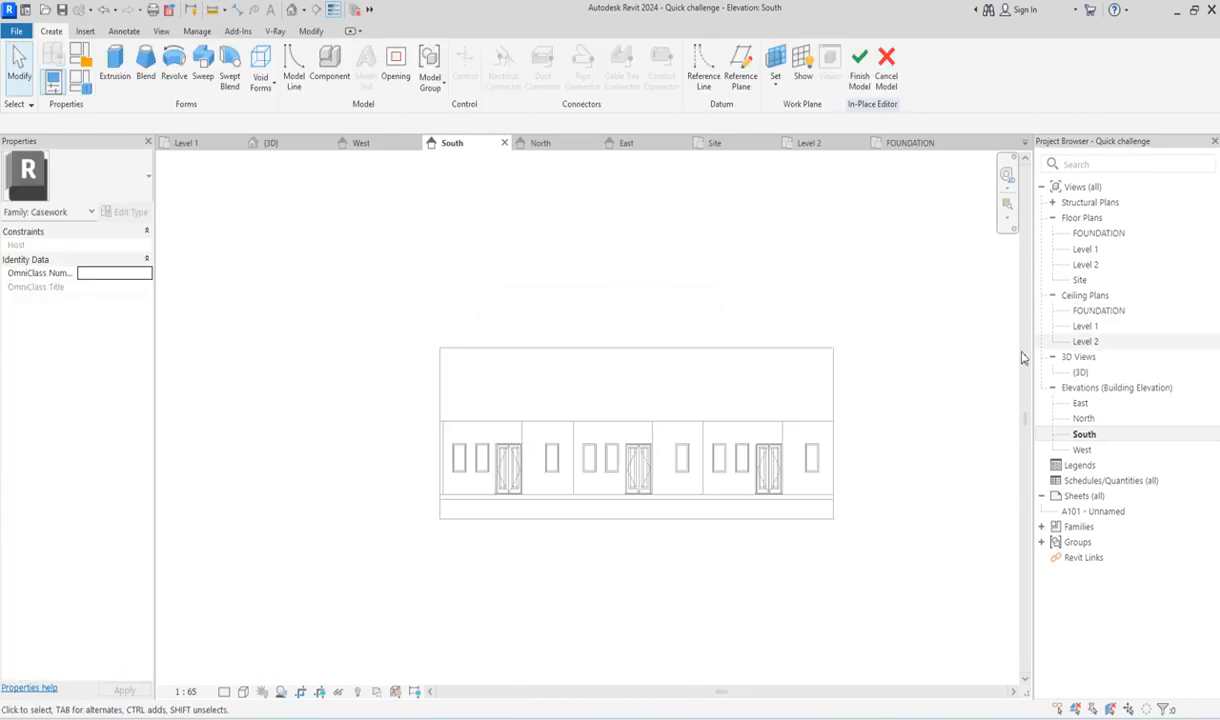
# Start an extrusion in the East elevation with a picked wall face as its work plane.
pyautogui.doubleClick(1081, 403)
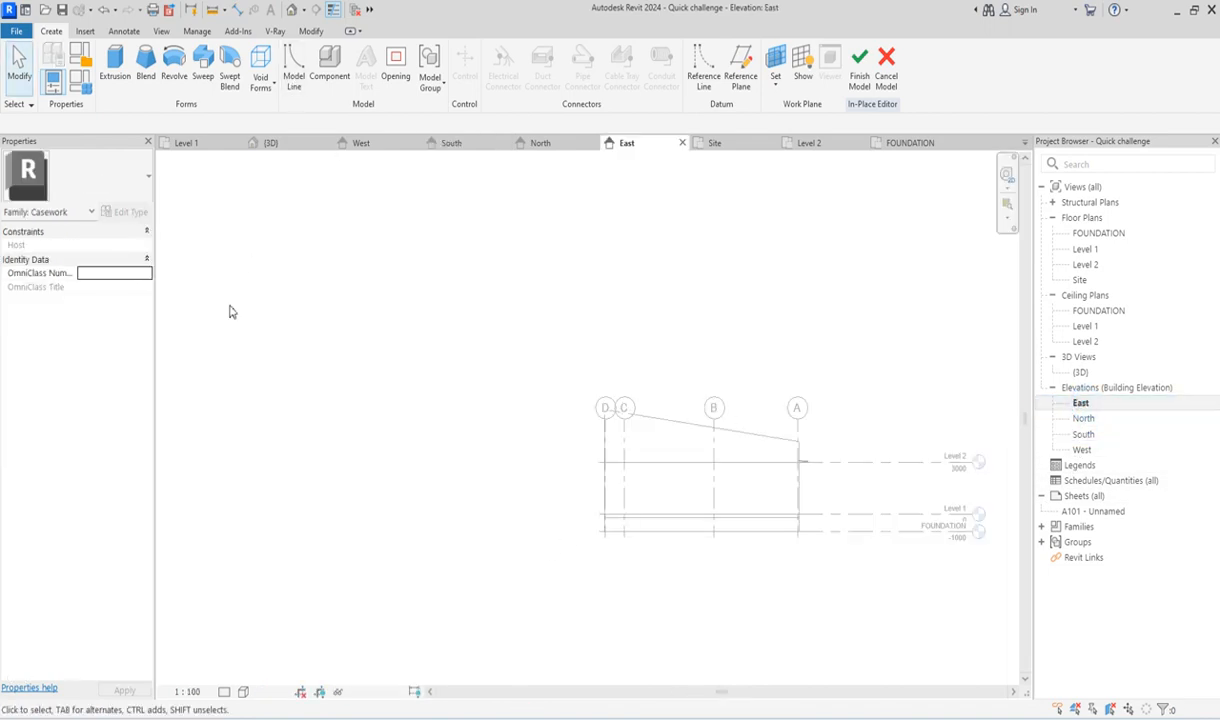
pyautogui.click(115, 68)
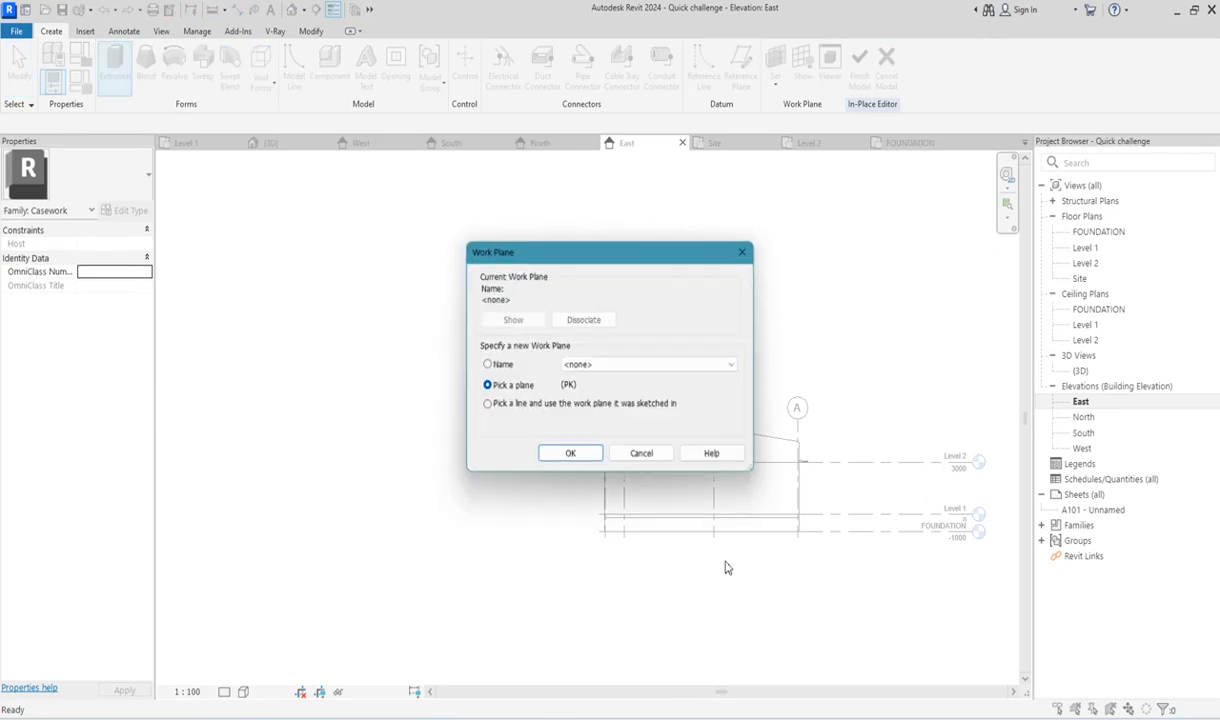
pyautogui.click(570, 454)
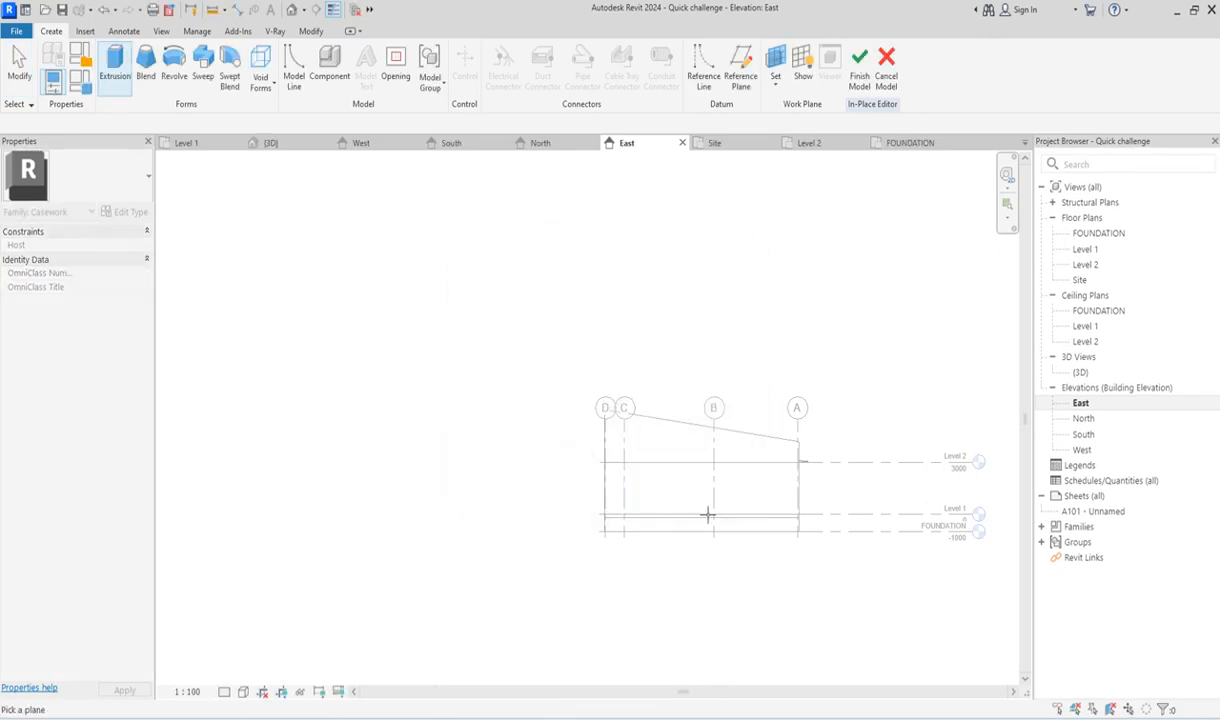
pyautogui.scroll(4, 617, 532)
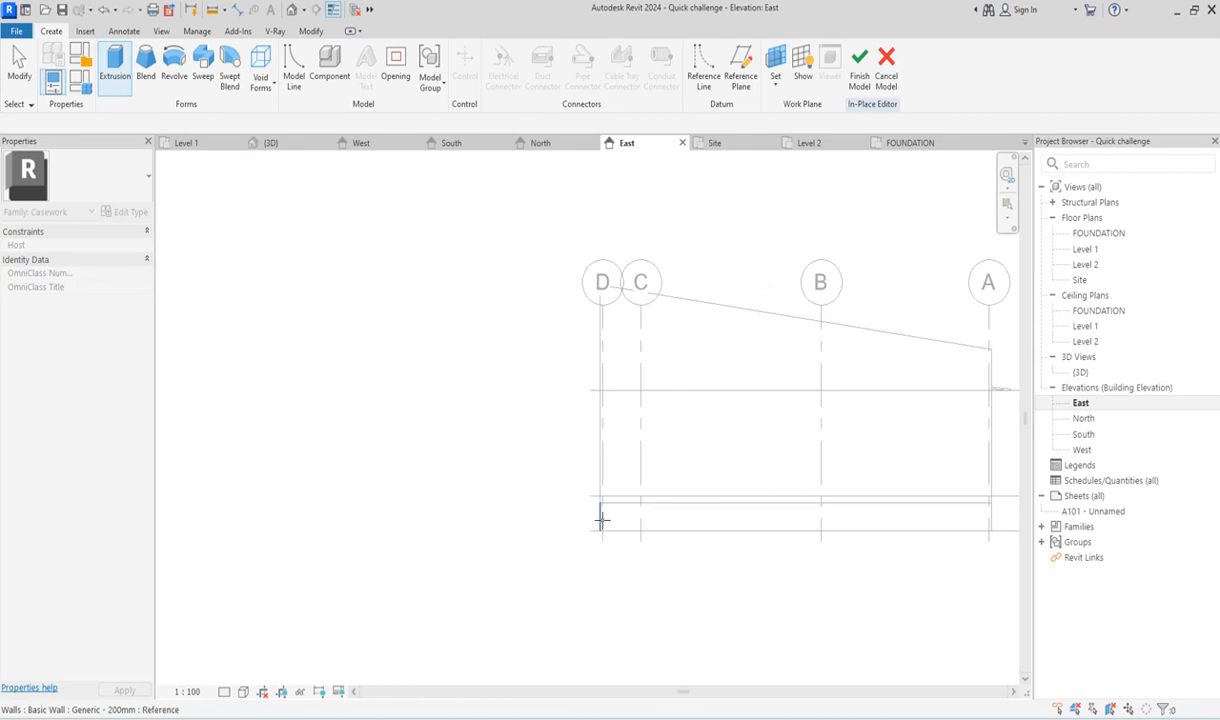
pyautogui.click(617, 532)
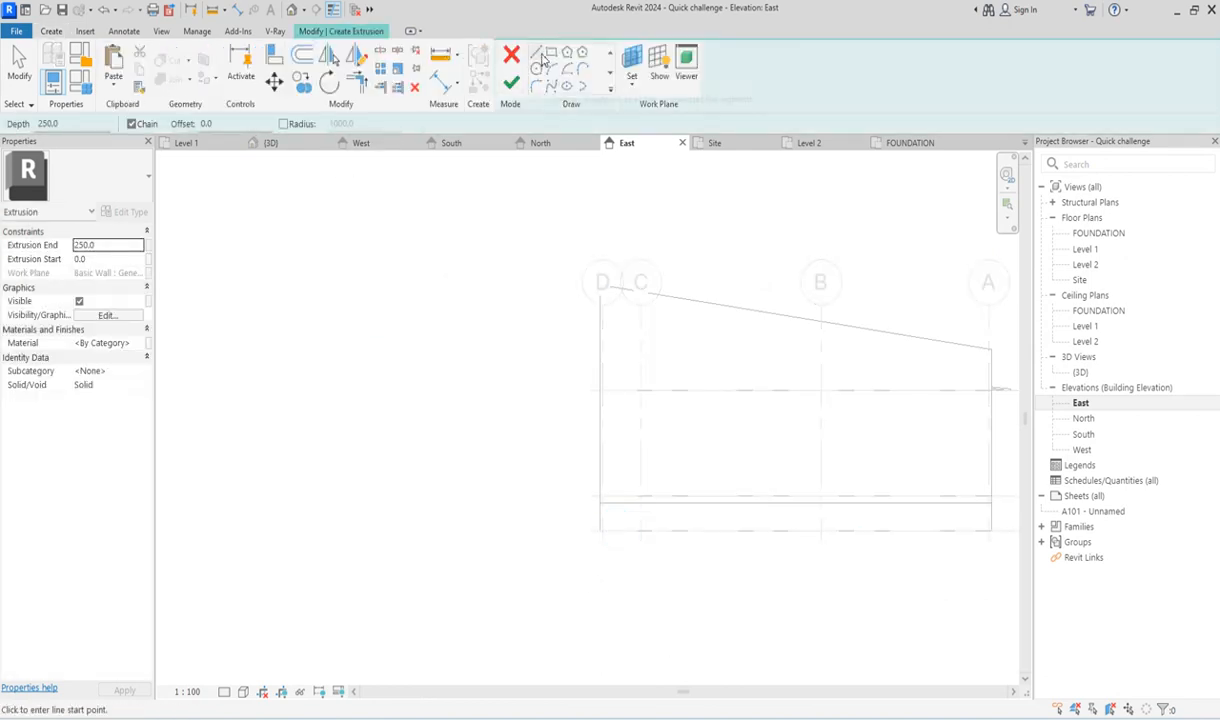
# Sketch the steps' horizontal base line outward from the foundation wall's lower front corner along the FOUNDATION level.
pyautogui.scroll(3, 604, 527)
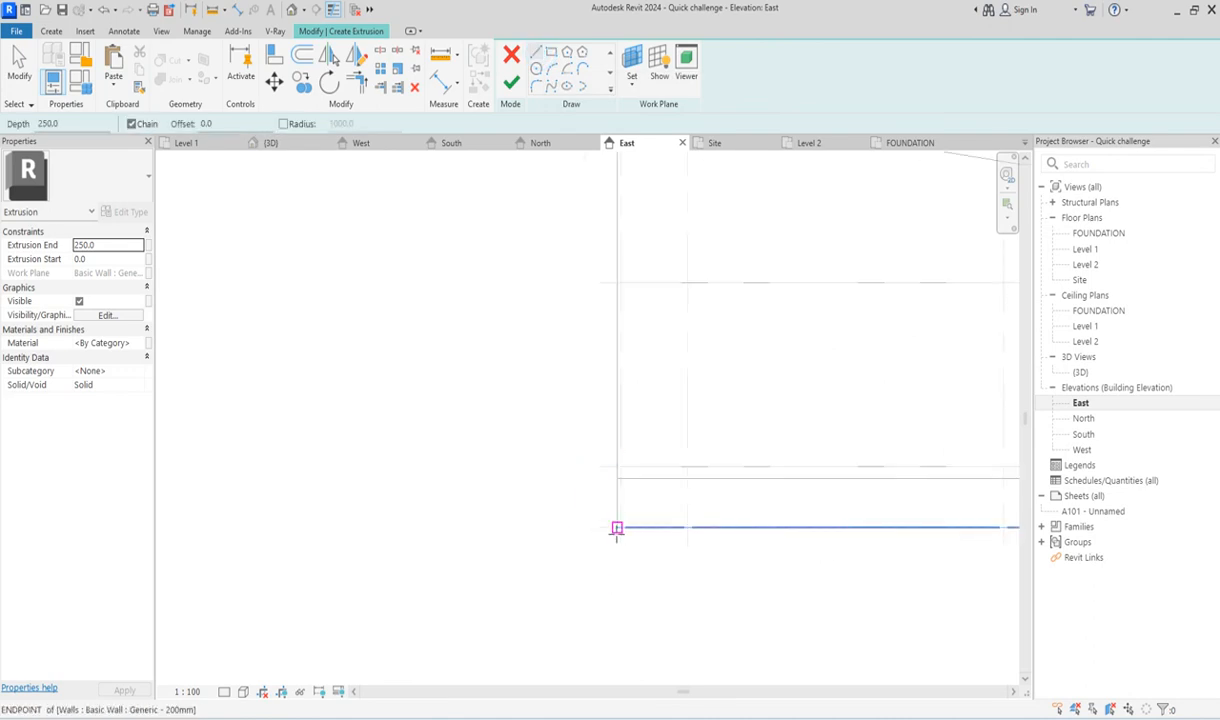
pyautogui.click(617, 527)
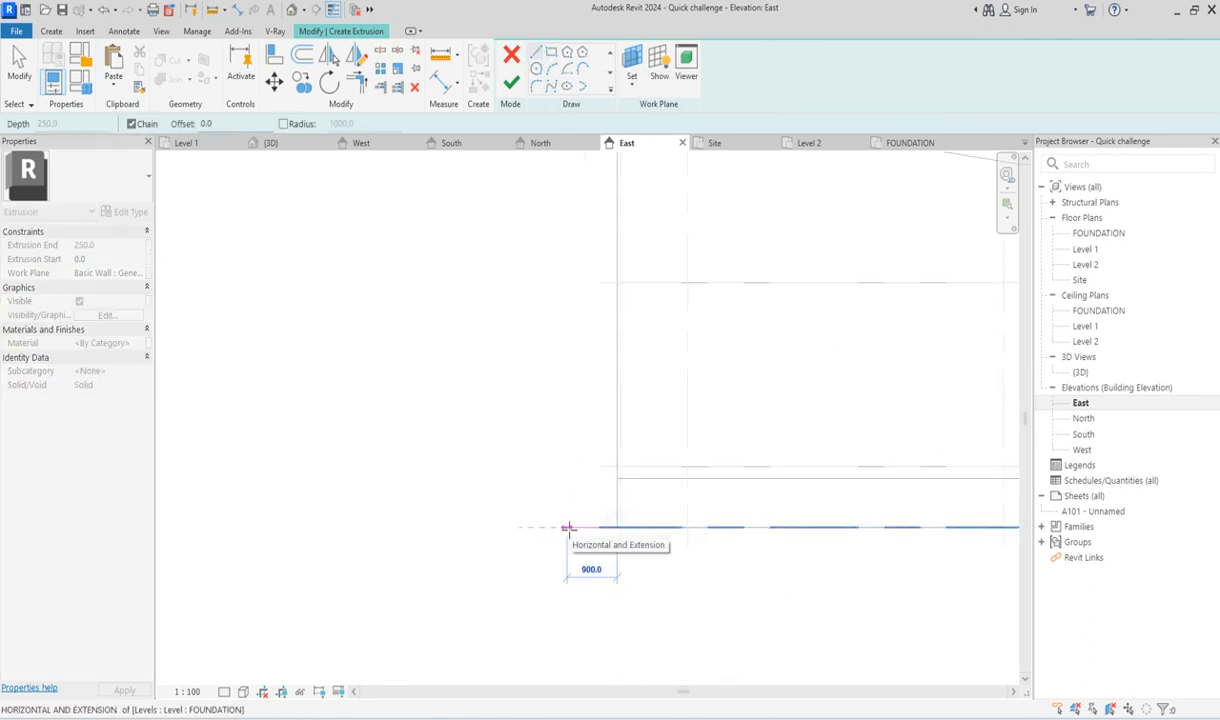
pyautogui.click(563, 527)
# Try to sketch the stepped outline up from the base line's outer end, with a first tread about 300 mm deep.
pyautogui.scroll(2, 562, 520)
pyautogui.click(560, 513)
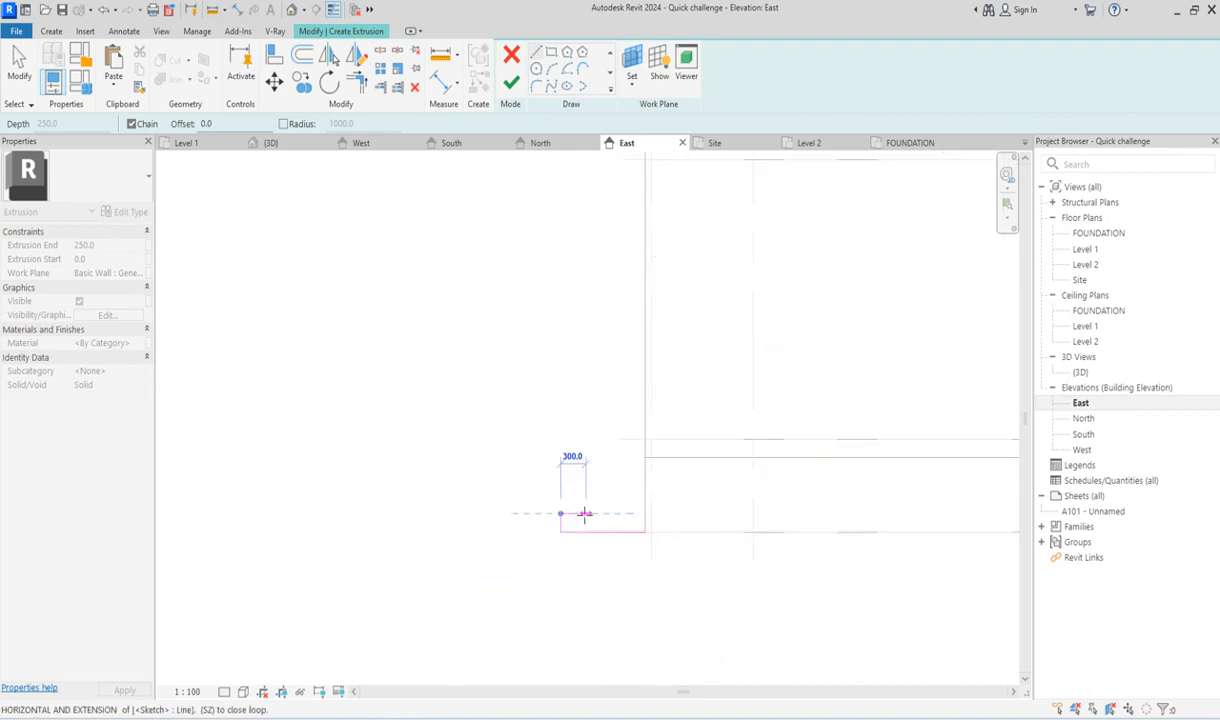
pyautogui.click(585, 513)
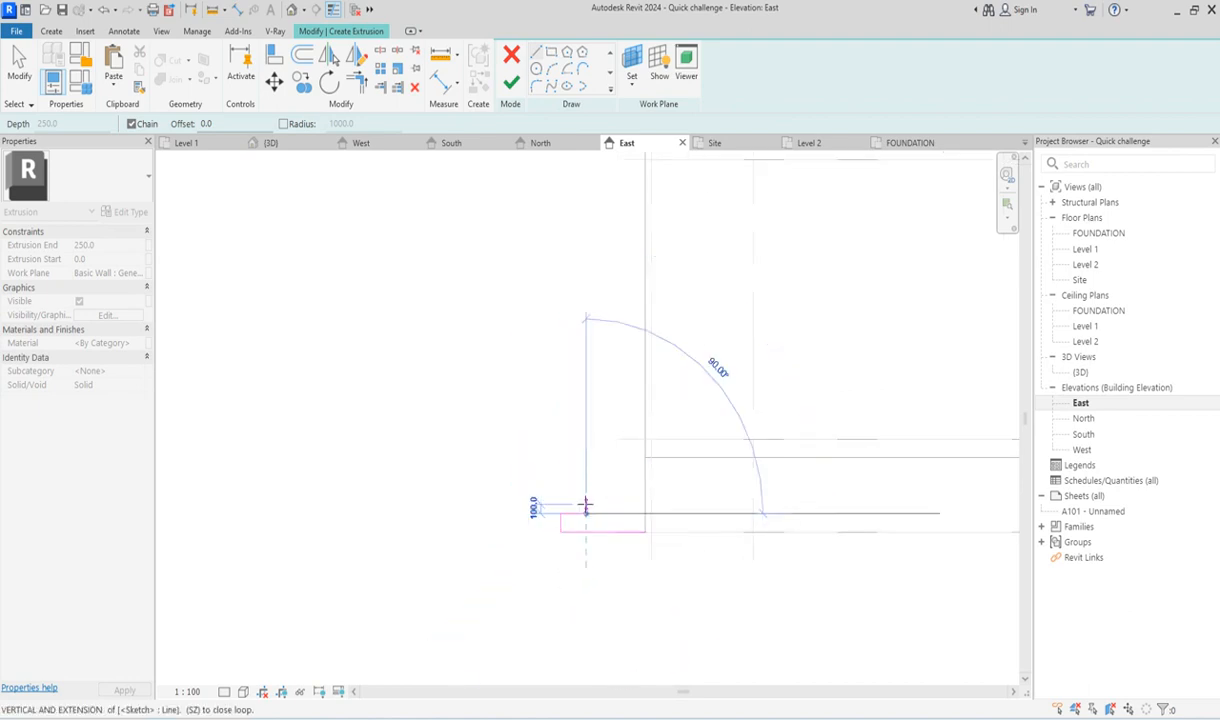
pyautogui.scroll(2, 585, 500)
pyautogui.click(585, 500)
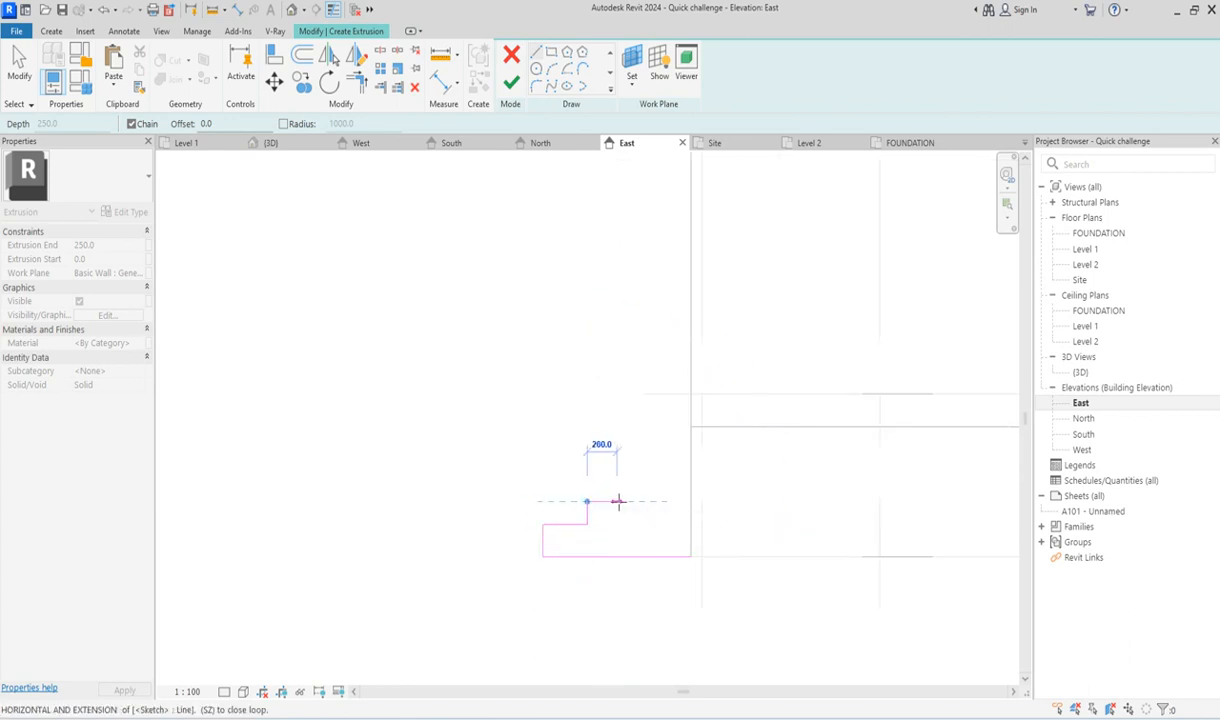
pyautogui.click(622, 501)
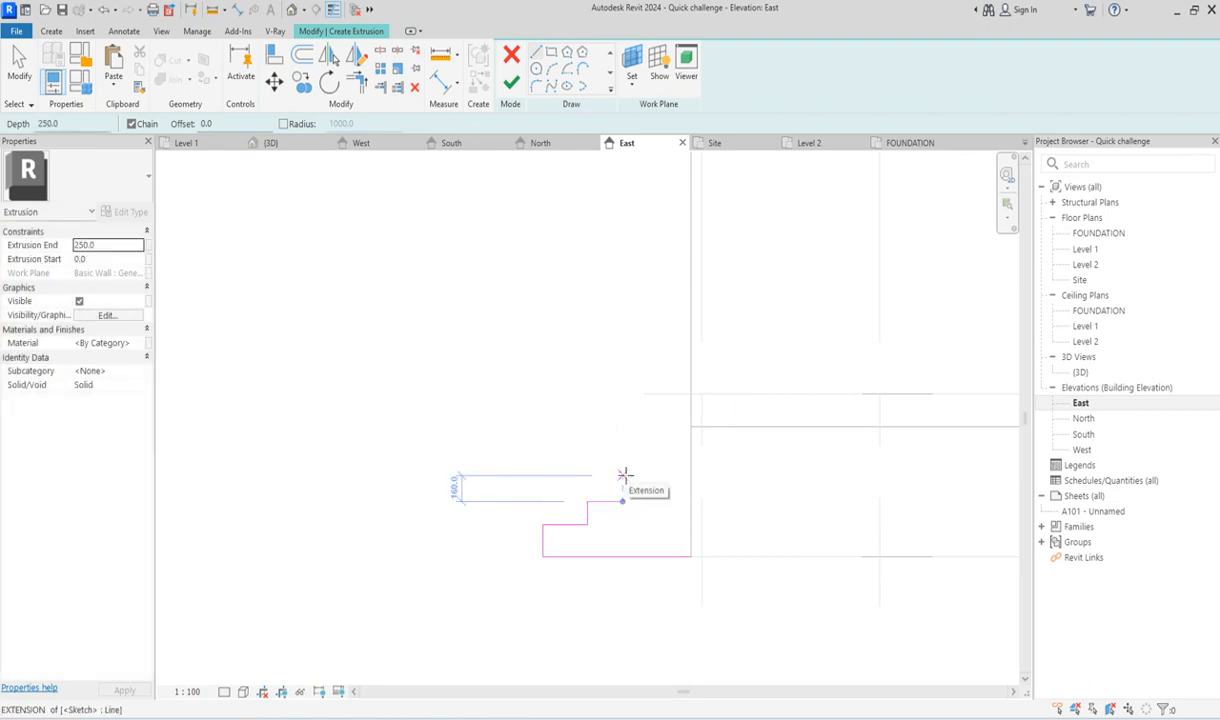
# Stop drawing and delete the sketched risers and treads, keeping the base line.
pyautogui.press('Escape')
pyautogui.press('Escape')
pyautogui.moveTo(458, 425); pyautogui.dragTo(647, 630)
pyautogui.press('Delete')
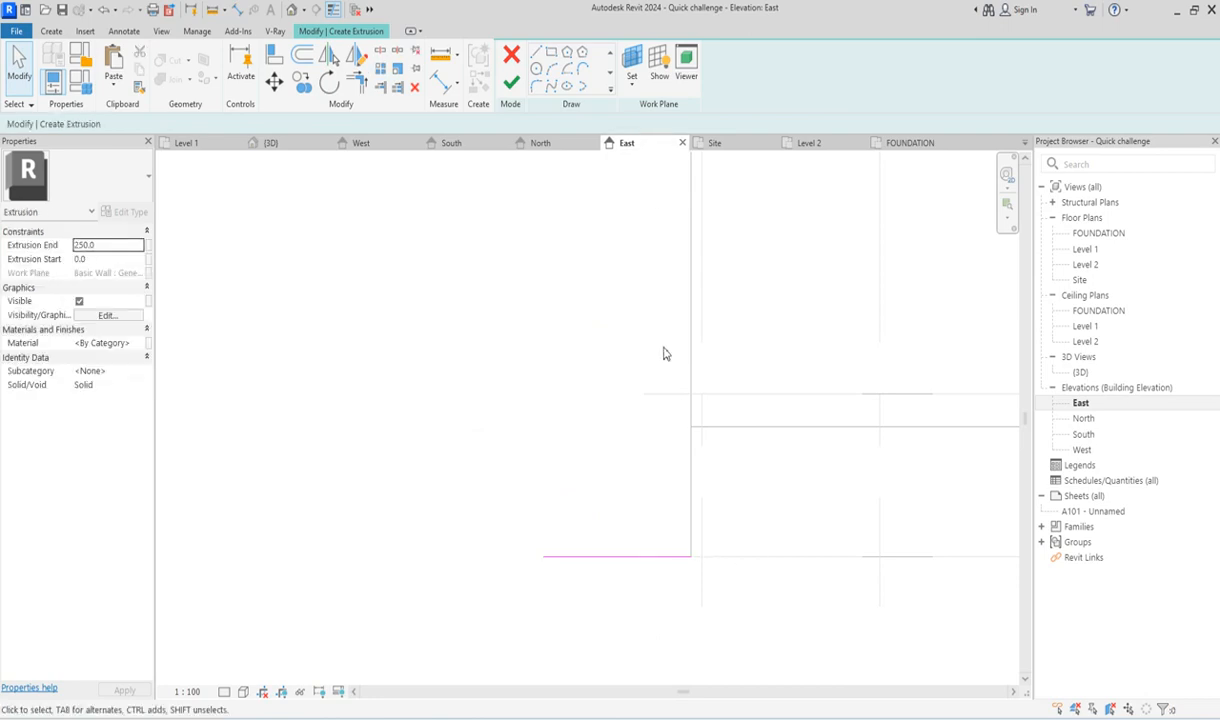
# Sketch a vertical line from the base line's inner end up to the upper front corner of the foundation wall.
pyautogui.click(537, 53)
pyautogui.click(690, 556)
pyautogui.click(690, 426)
# Sketch the top step outward from the vertical line's upper end with a 300 mm tread and a 150 mm riser.
pyautogui.scroll(2, 678, 425)
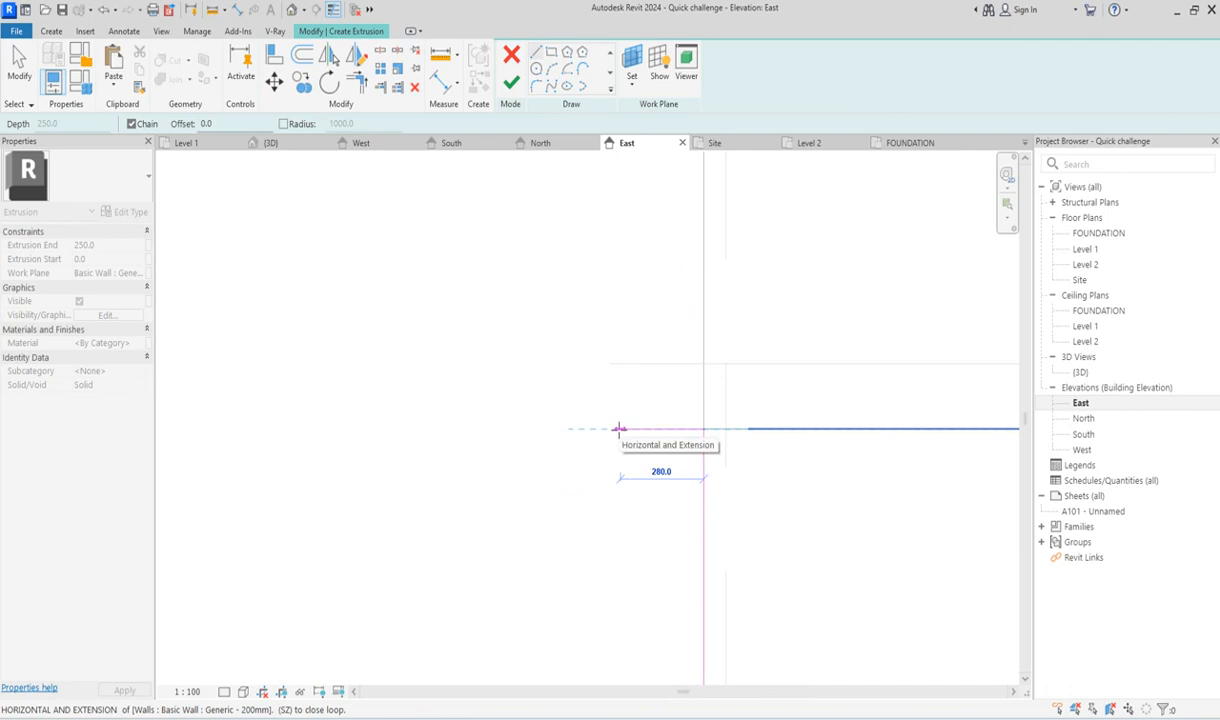
pyautogui.write('3')
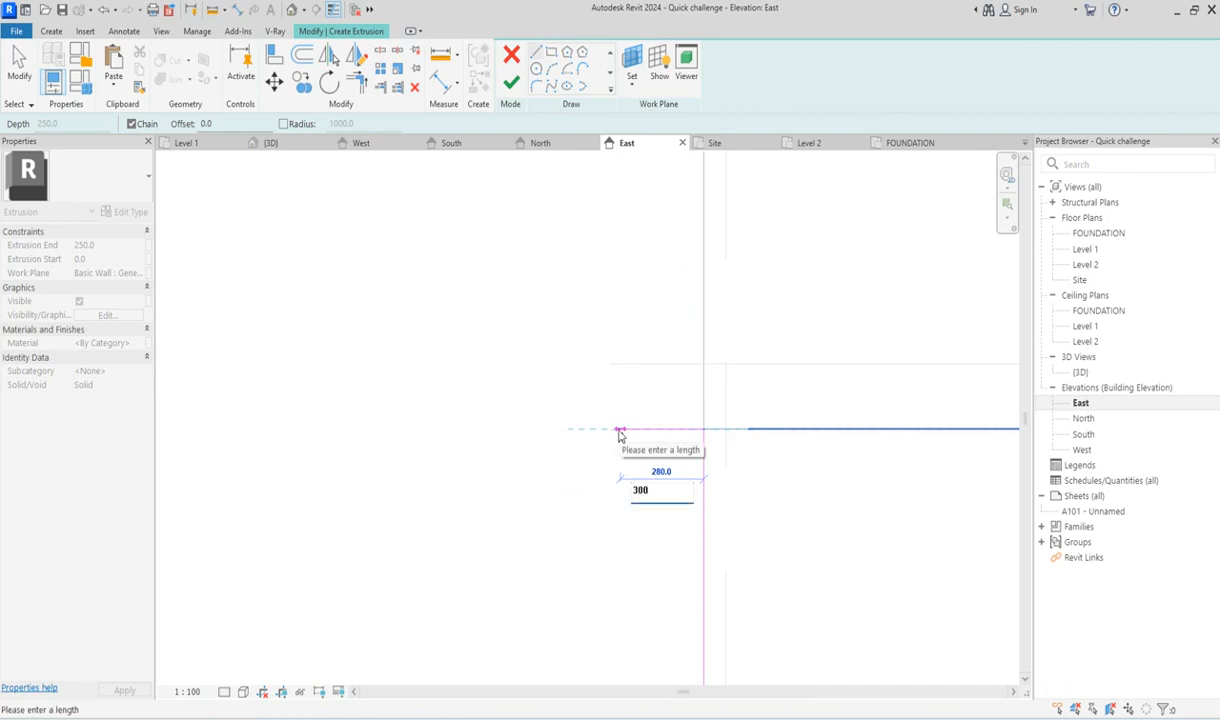
pyautogui.write('00')
pyautogui.press('Return')
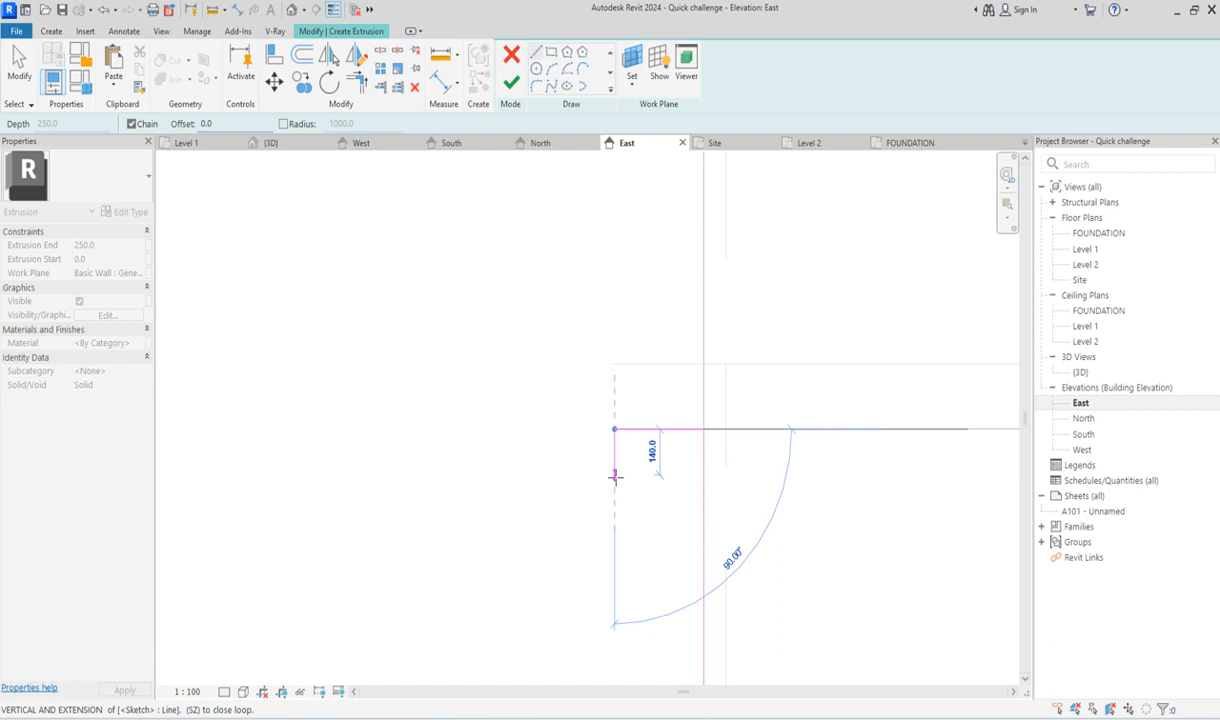
pyautogui.write('150')
pyautogui.press('Return')
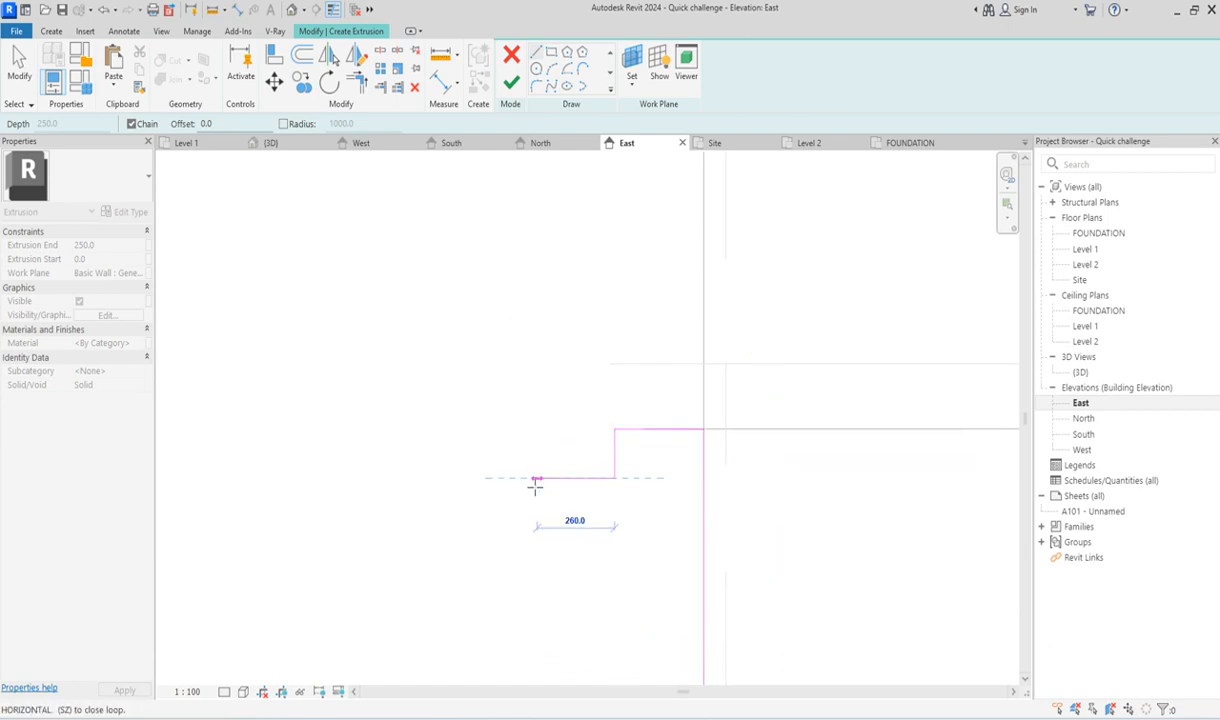
pyautogui.press('Escape')
pyautogui.click(550, 363)
pyautogui.press('Escape')
pyautogui.press('Escape')
# Copy the tread and riser five times down and outward, each copy starting at the previous riser's lower end.
pyautogui.moveTo(518, 345); pyautogui.dragTo(755, 530)
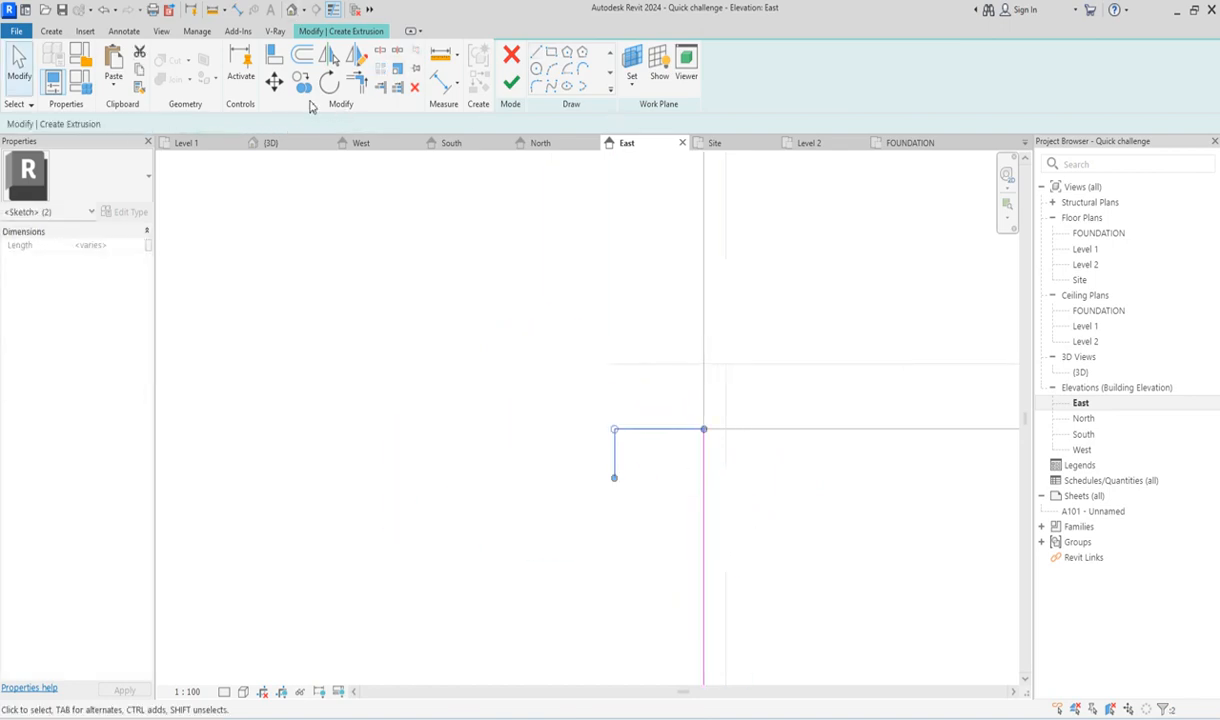
pyautogui.click(302, 84)
pyautogui.moveTo(658, 453); pyautogui.dragTo(703, 429)
pyautogui.click(713, 432)
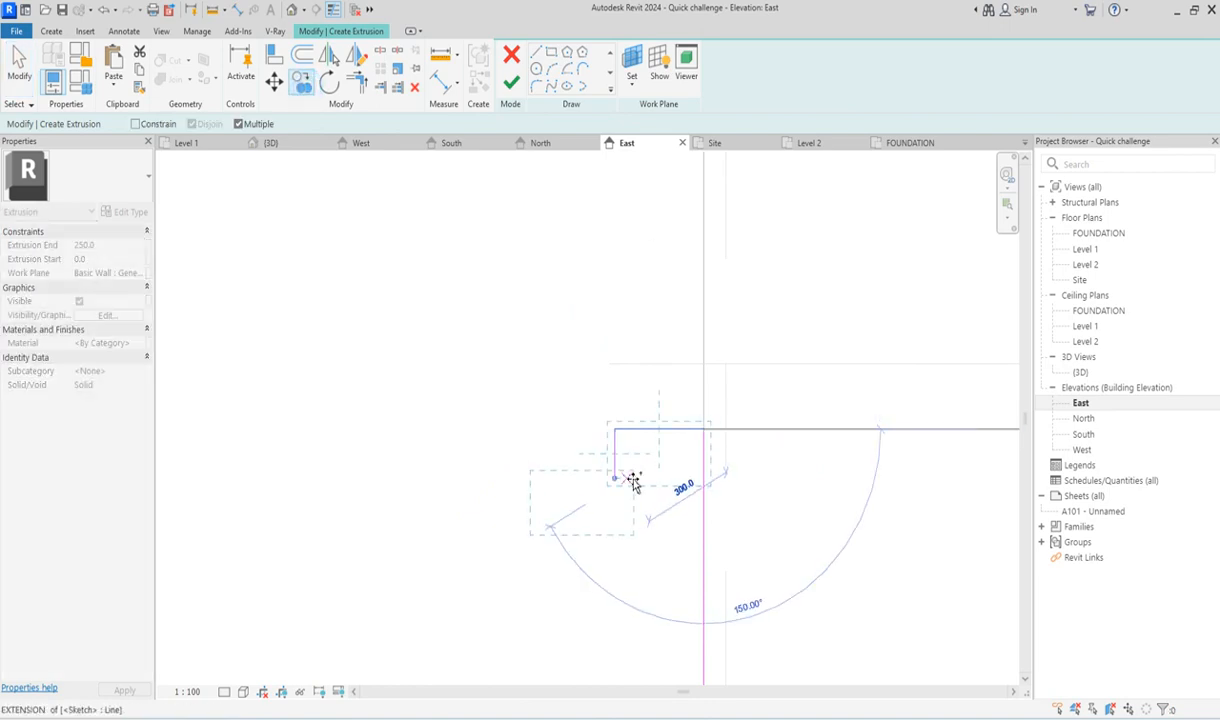
pyautogui.click(612, 478)
pyautogui.click(525, 526)
pyautogui.scroll(-3, 762, 533)
pyautogui.click(634, 546)
pyautogui.click(606, 567)
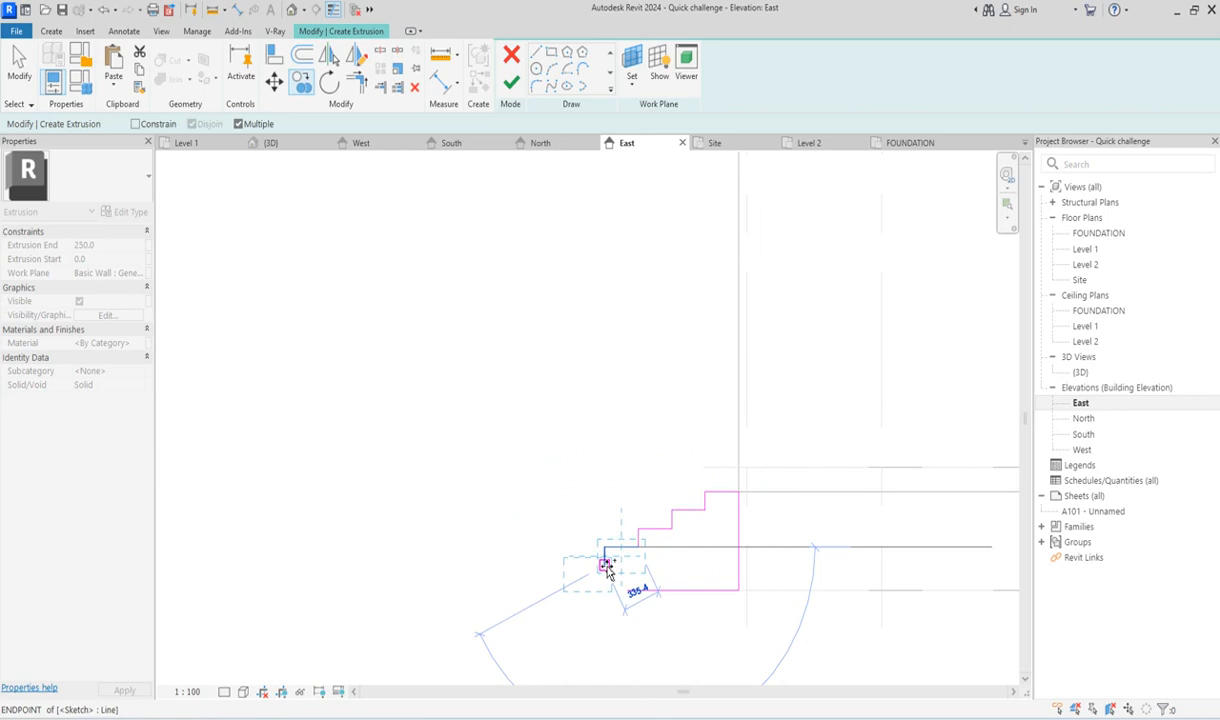
pyautogui.click(571, 583)
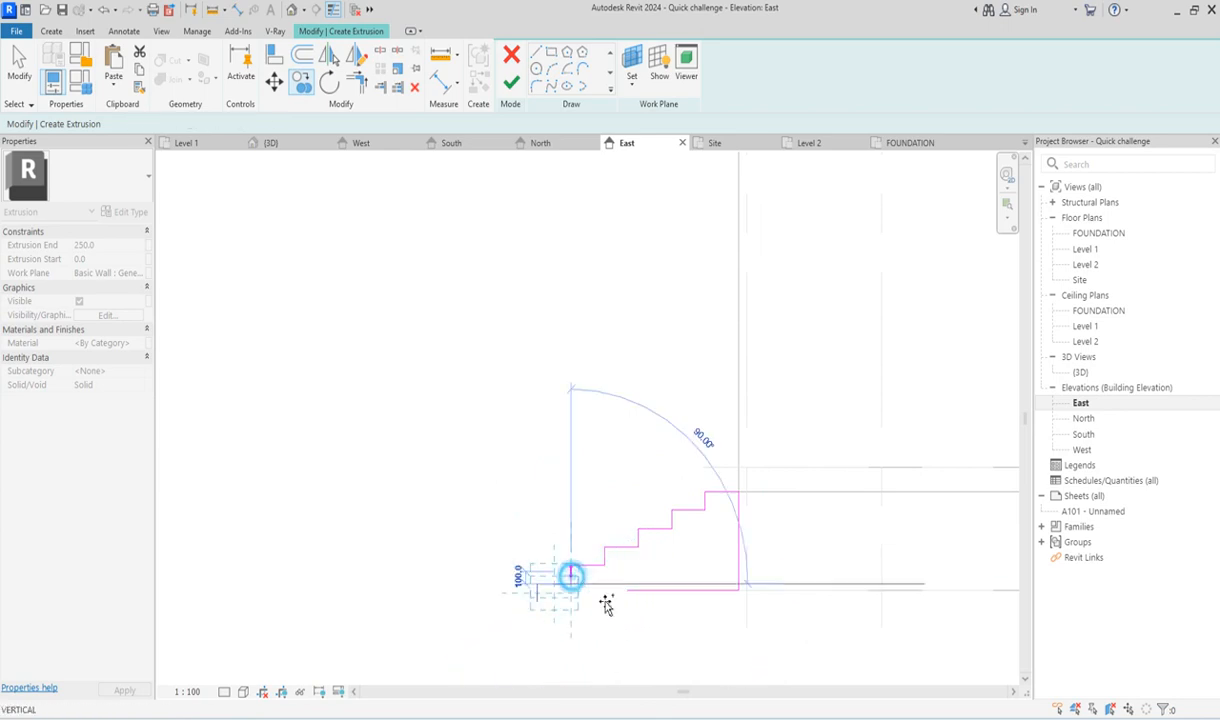
# Trim the base line and the fifth step's riser to a corner, delete the surplus lowest step, and finish the extrusion sketch.
pyautogui.click(360, 82)
pyautogui.click(653, 590)
pyautogui.click(576, 572)
pyautogui.scroll(2, 545, 640)
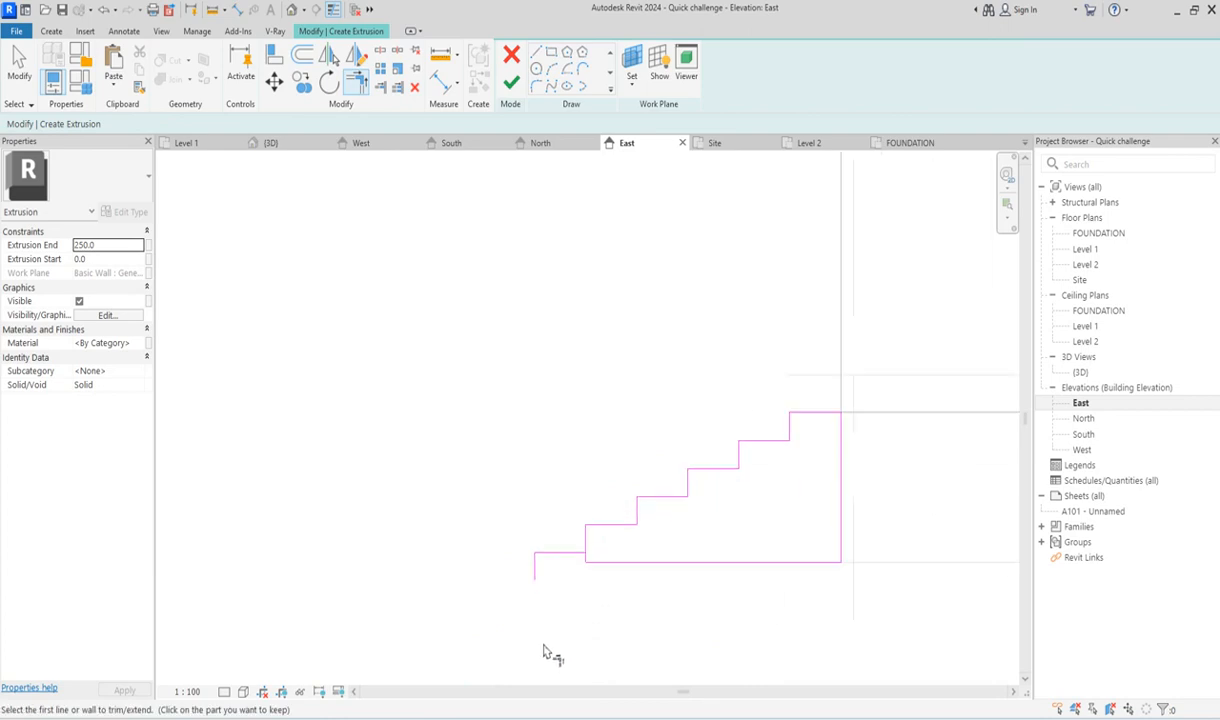
pyautogui.press('Escape')
pyautogui.moveTo(559, 578); pyautogui.dragTo(508, 527)
pyautogui.press('Delete')
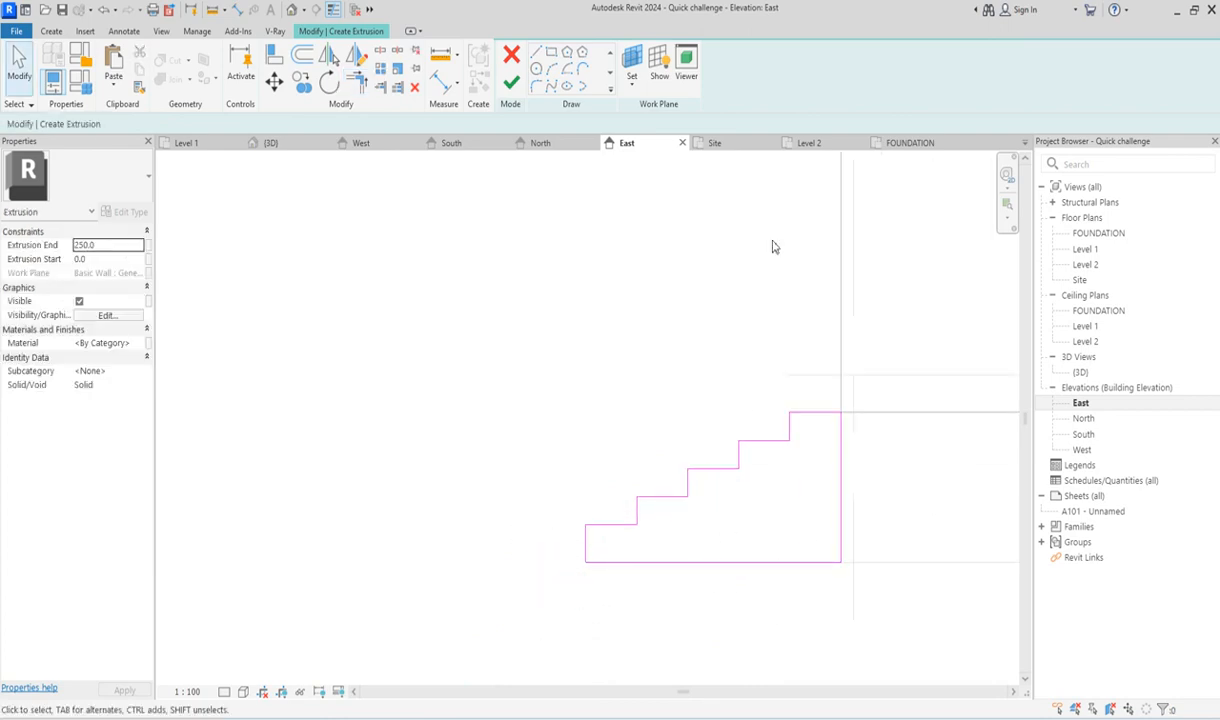
pyautogui.click(511, 88)
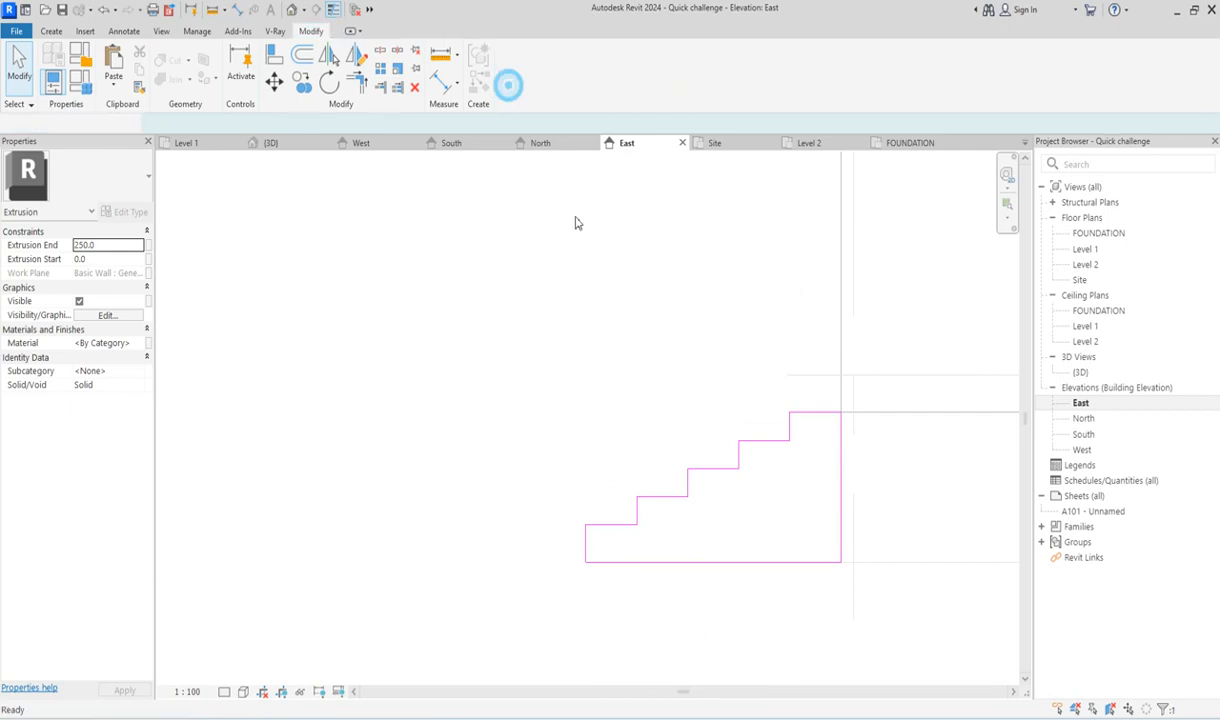
# In the South elevation, stretch the steps extrusion across the easternmost apartment's recessed entrance, from -5850 to -2300.
pyautogui.click(1085, 436)
pyautogui.scroll(3, 789, 490)
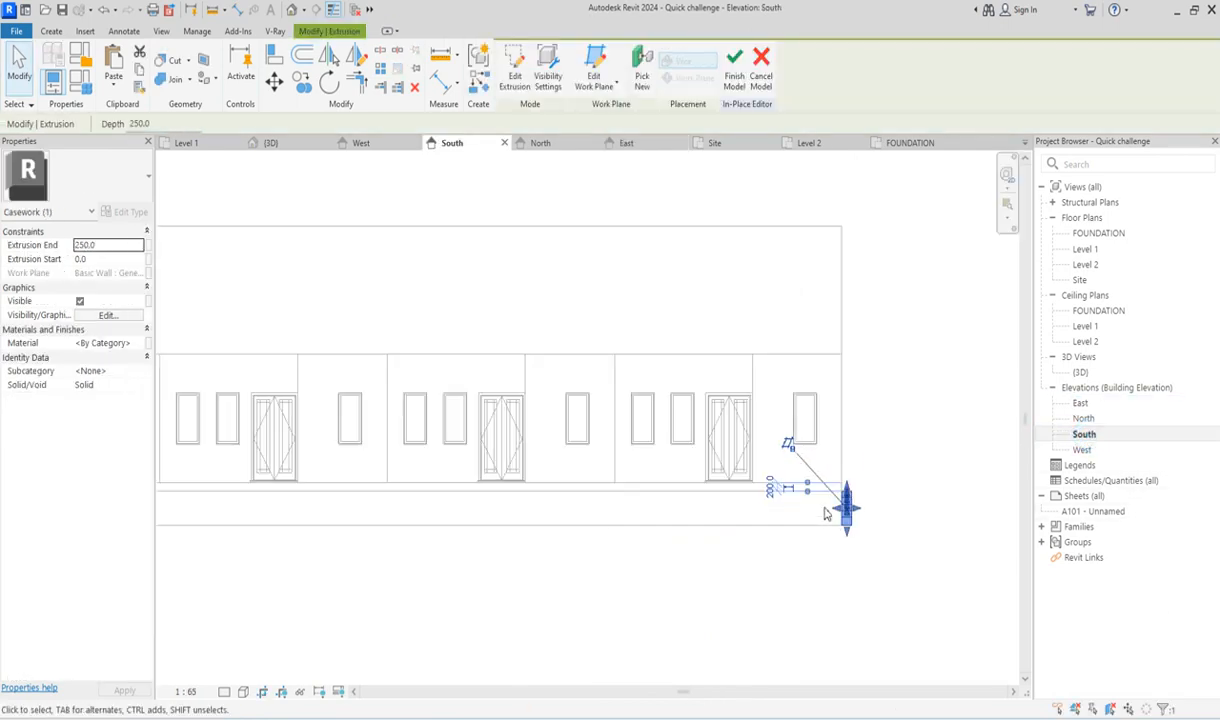
pyautogui.moveTo(848, 506); pyautogui.dragTo(500, 505)
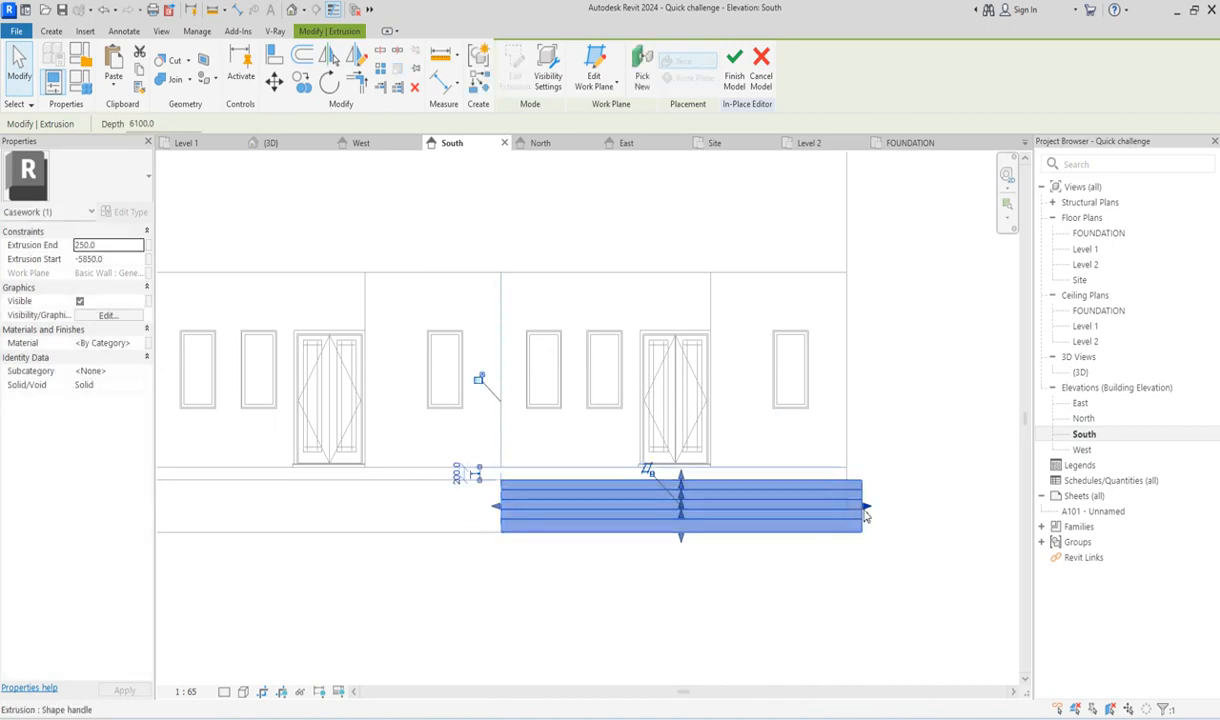
pyautogui.moveTo(866, 507); pyautogui.dragTo(710, 512)
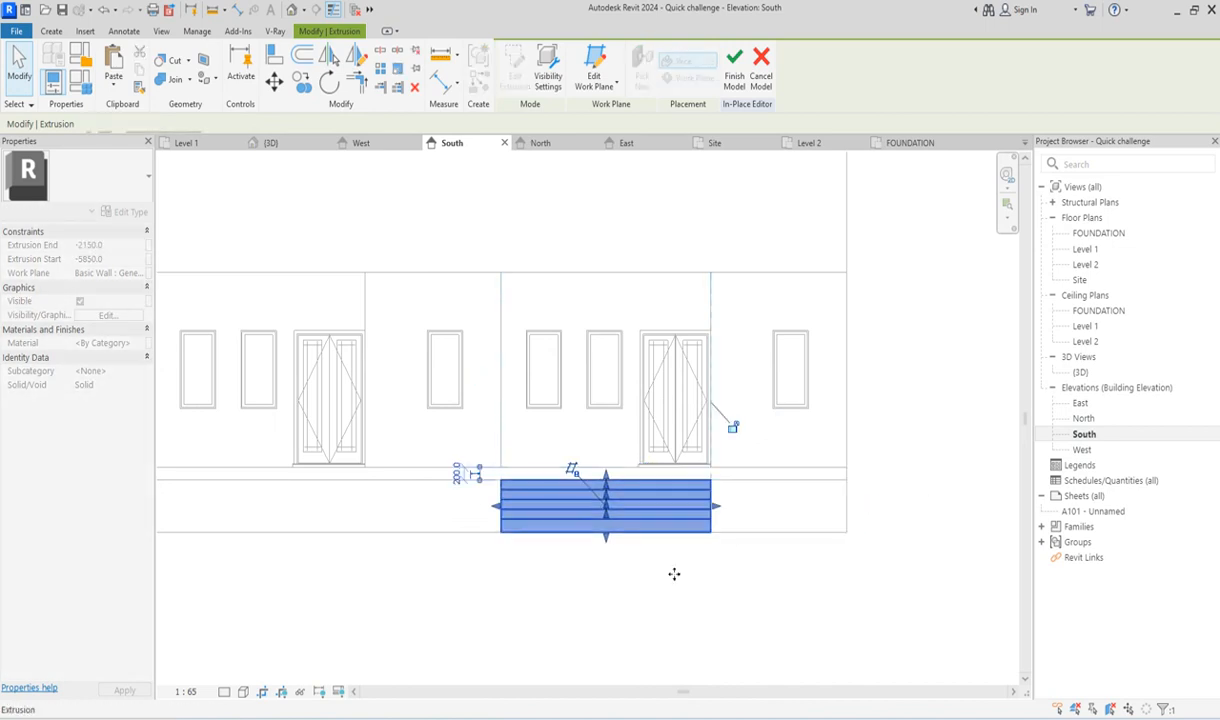
pyautogui.click(656, 622)
# Copy the steps unconstrained to the entrances of the other two apartments, using the recess wall corners as reference points.
pyautogui.scroll(-2, 795, 562)
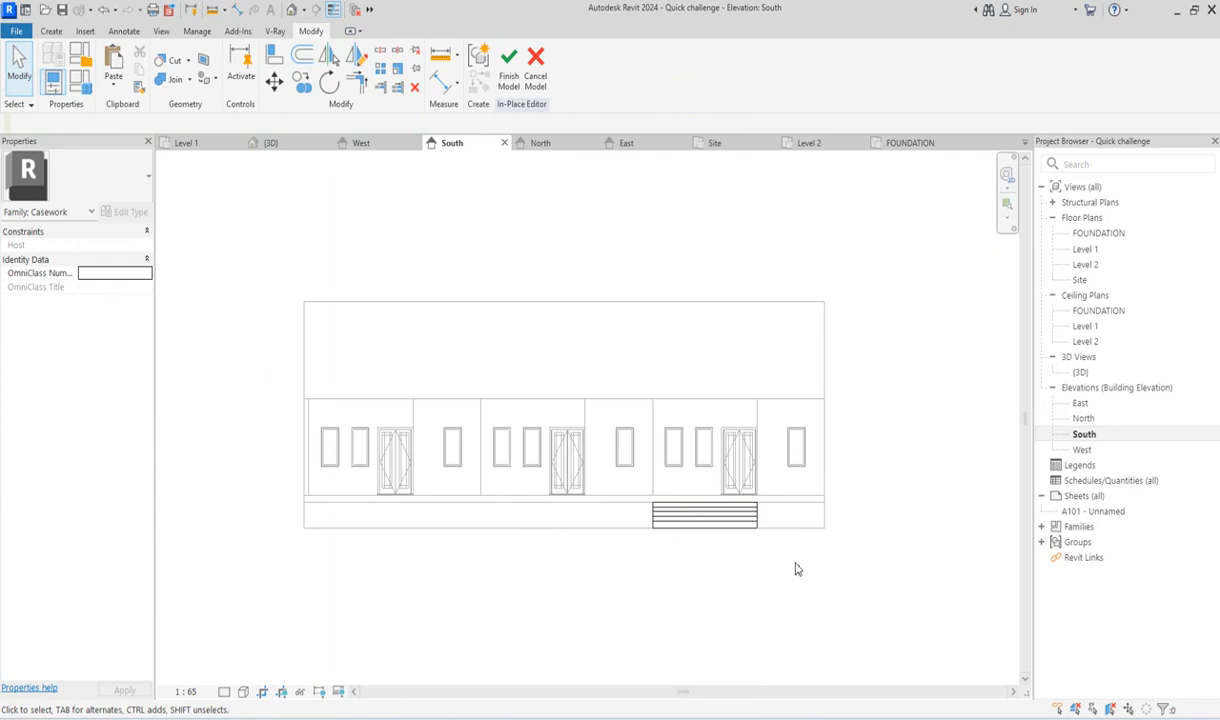
pyautogui.click(660, 528)
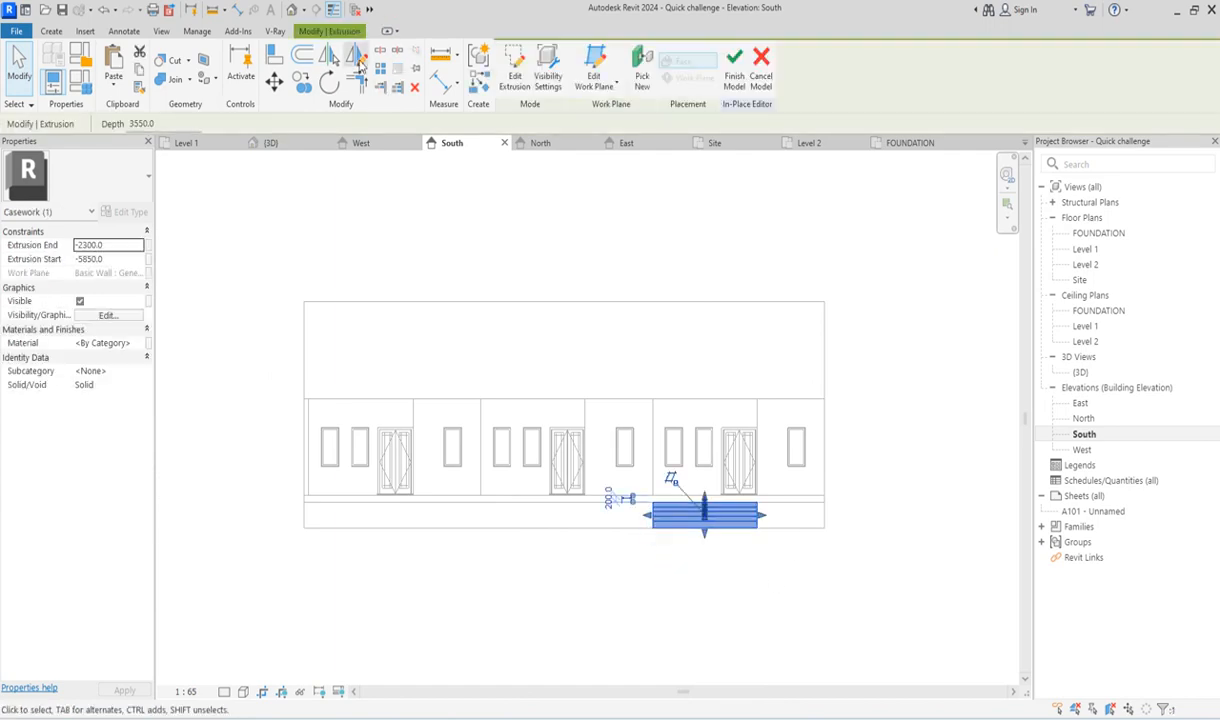
pyautogui.click(301, 80)
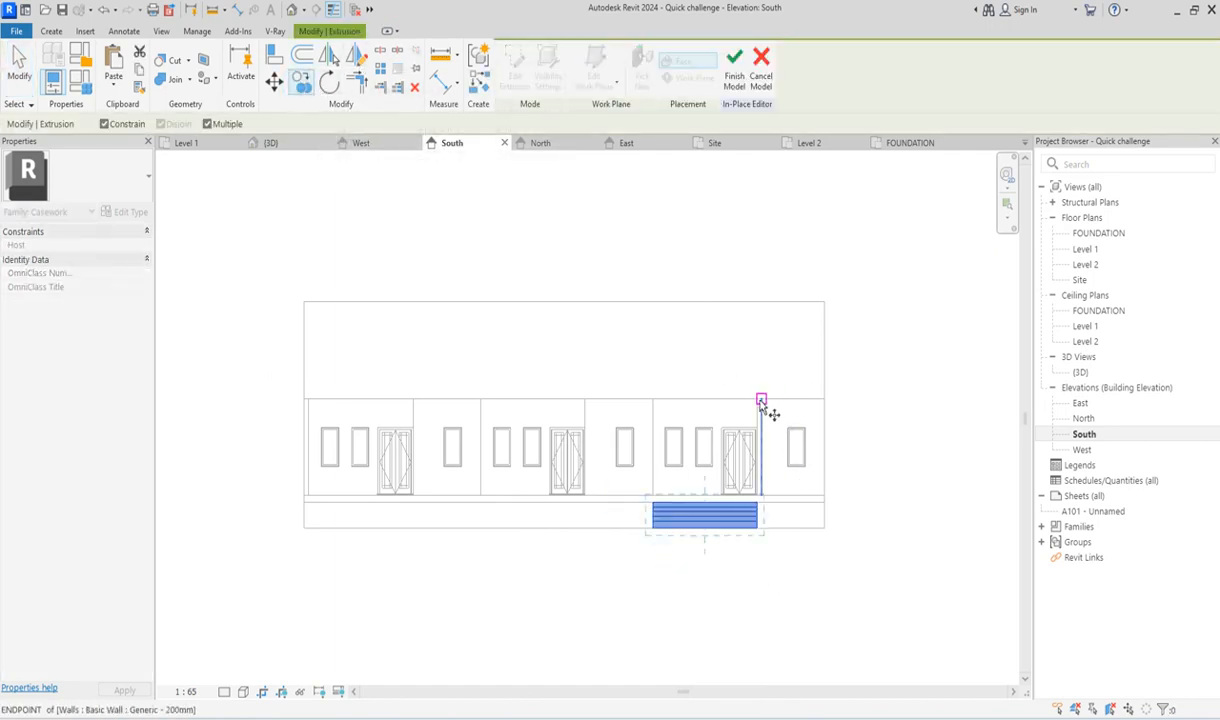
pyautogui.click(759, 398)
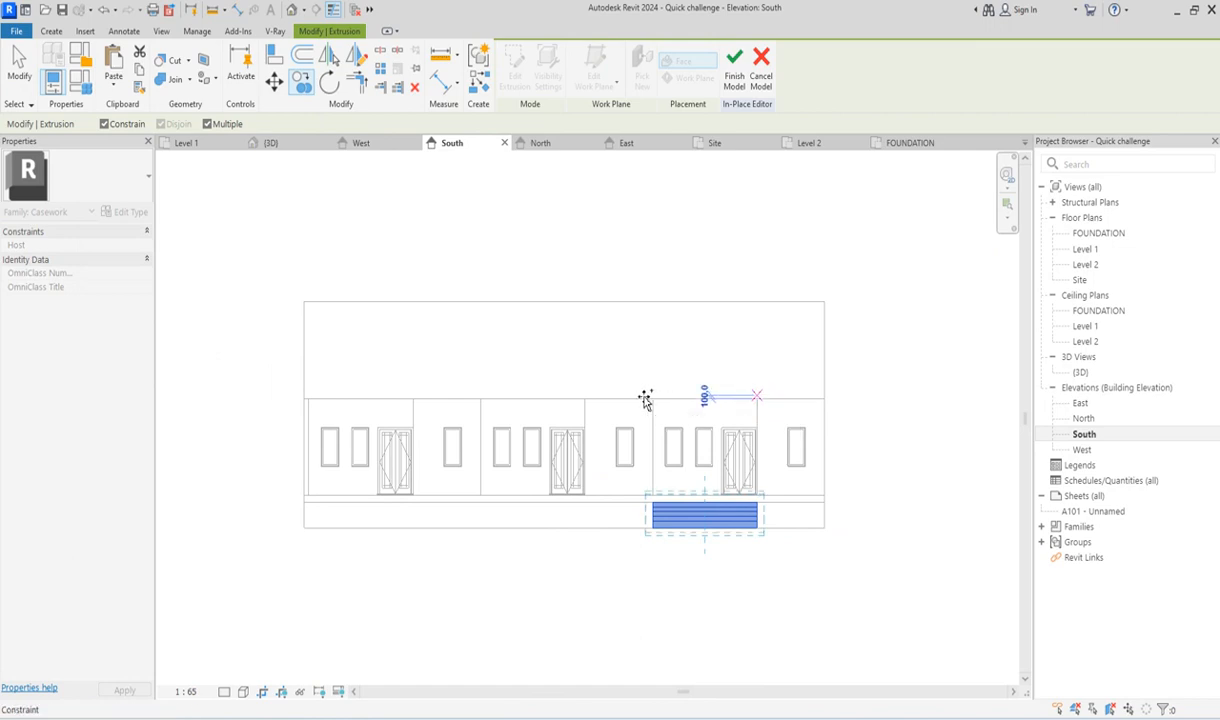
pyautogui.click(104, 124)
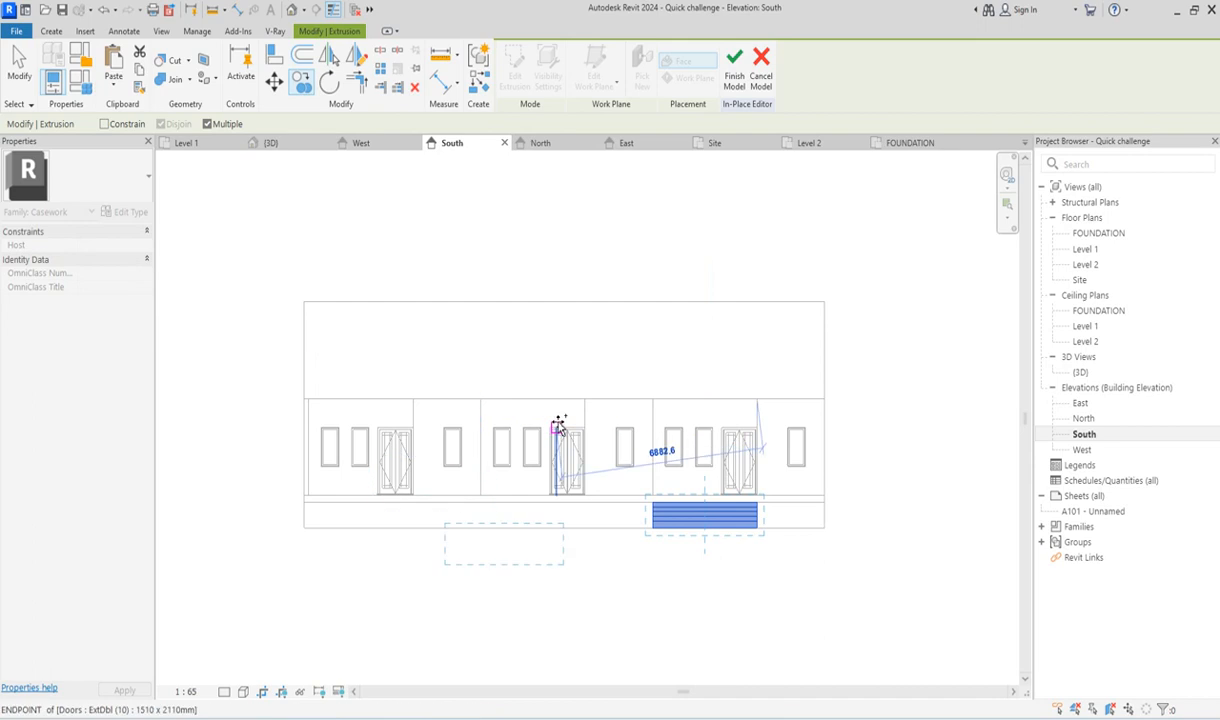
pyautogui.click(586, 393)
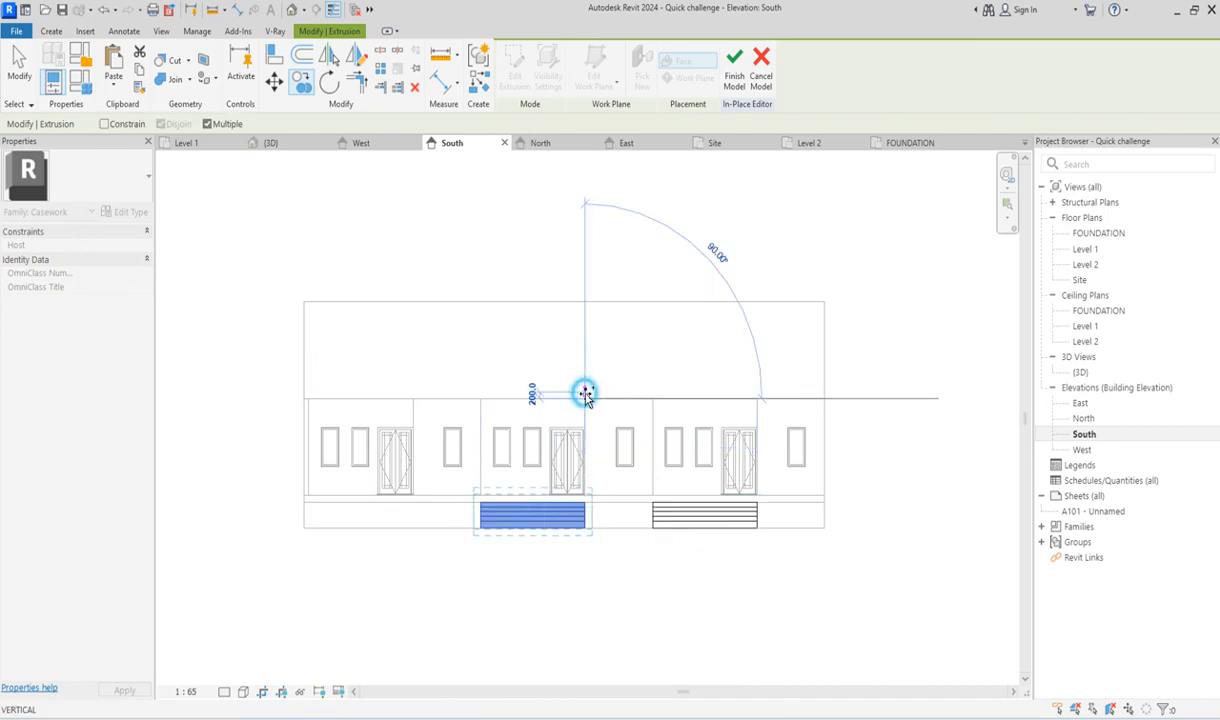
pyautogui.click(411, 398)
pyautogui.press('Escape')
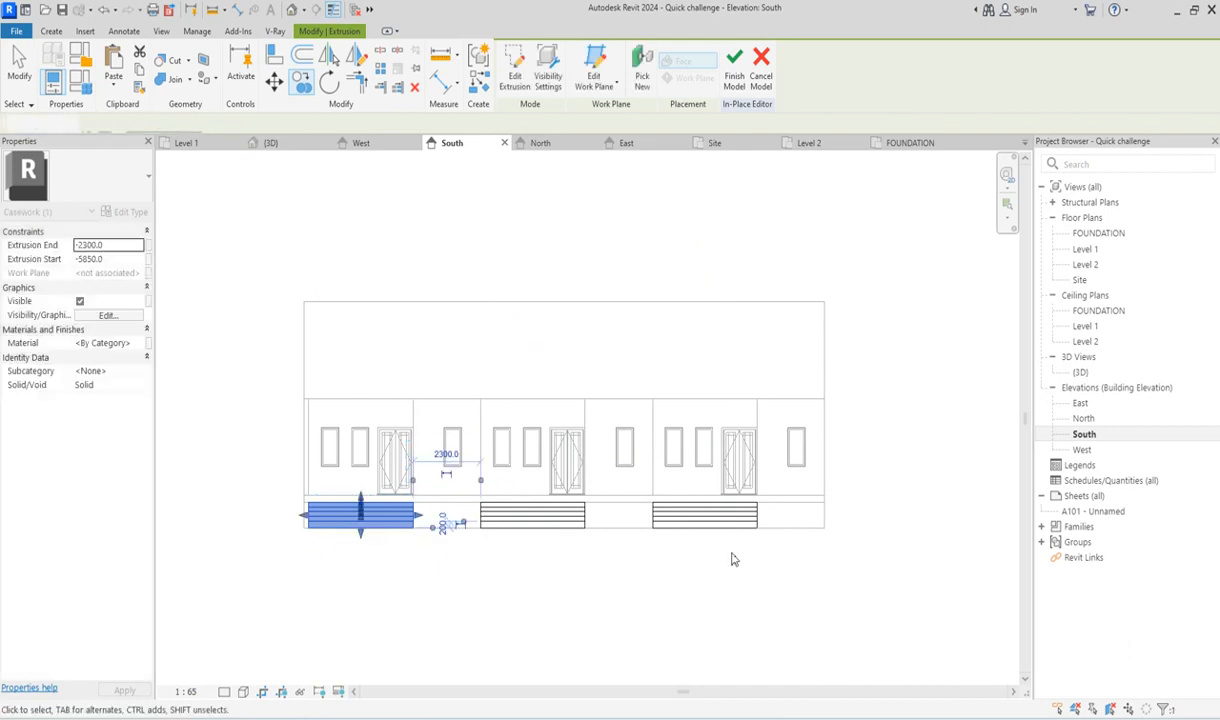
# In the 3D view, select all three flights of steps and duplicate the WALL(2) material and its assets for them.
pyautogui.doubleClick(1040, 370)
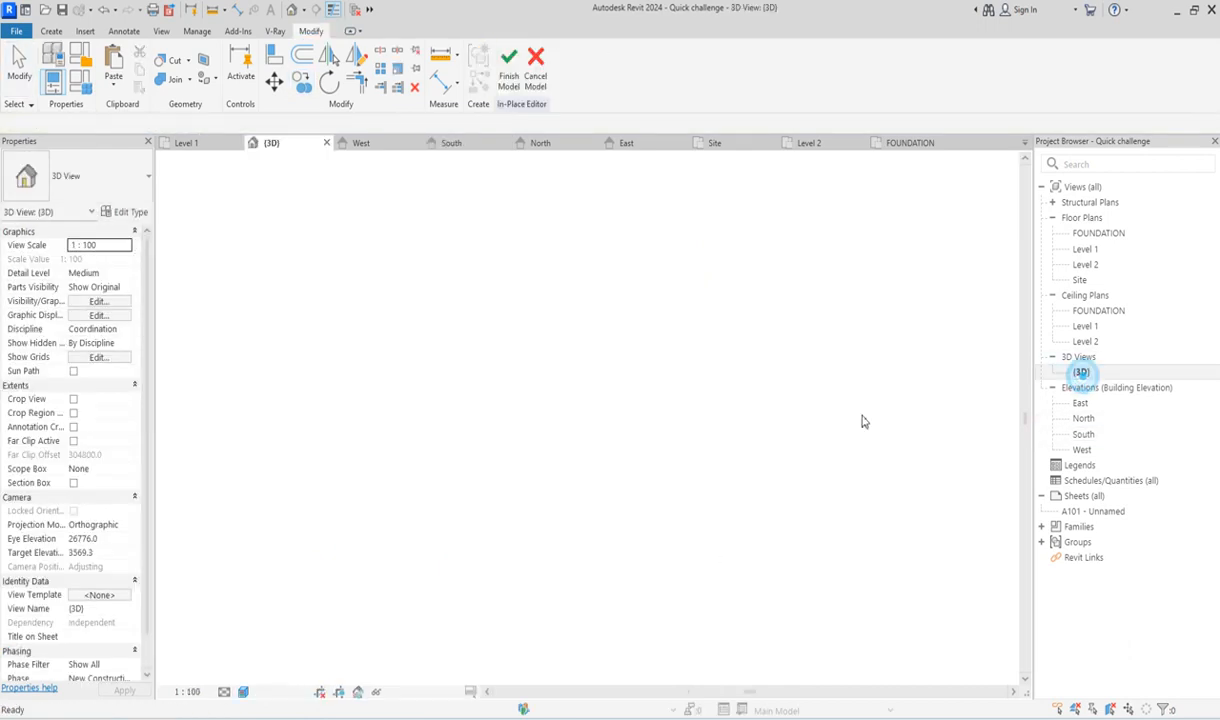
pyautogui.click(666, 539)
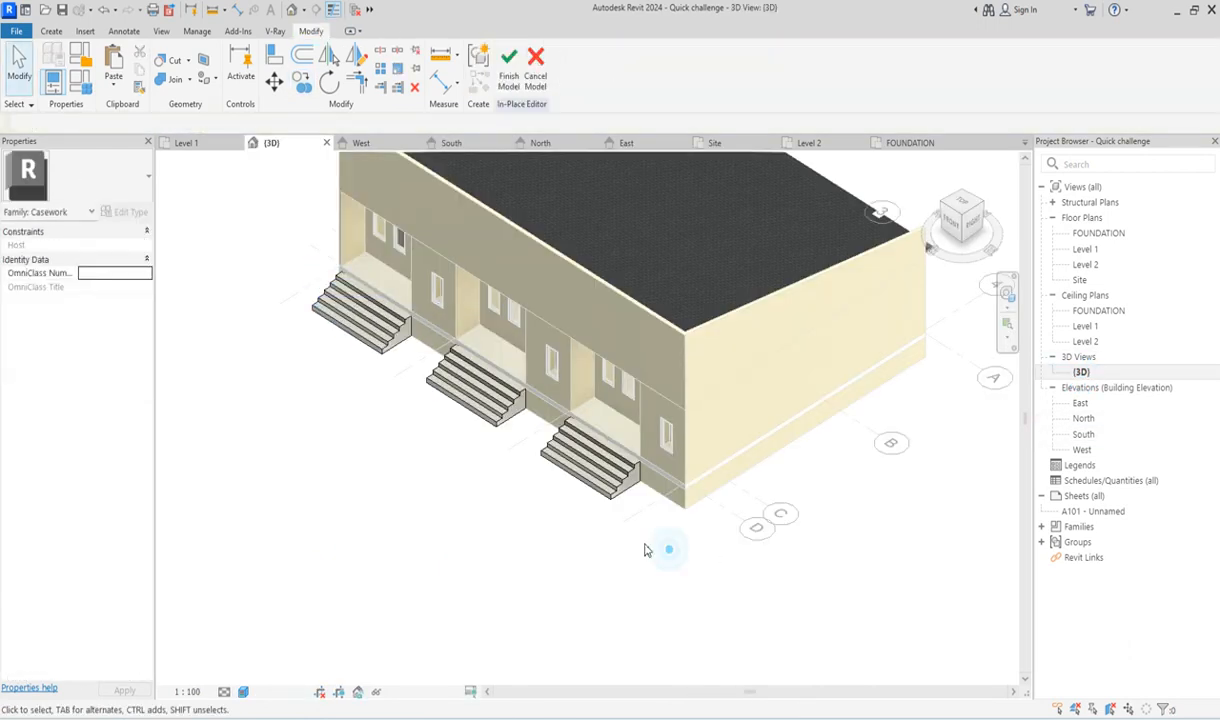
pyautogui.scroll(-3, 641, 550)
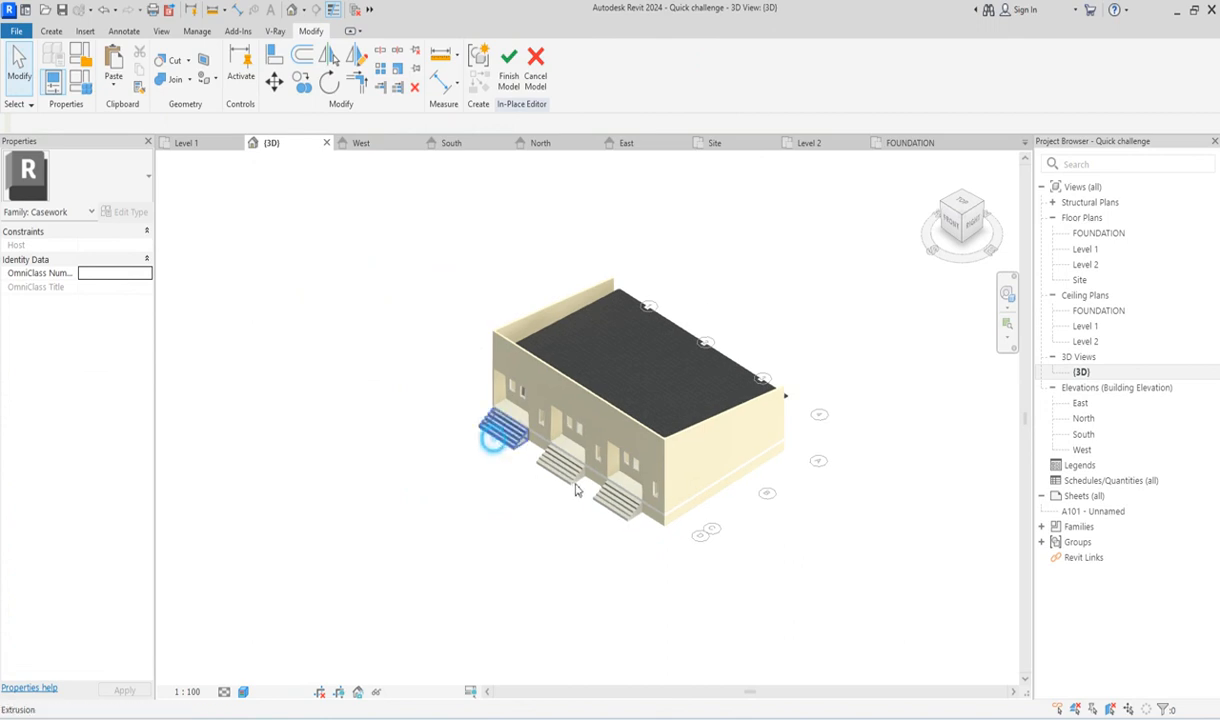
pyautogui.click(483, 440)
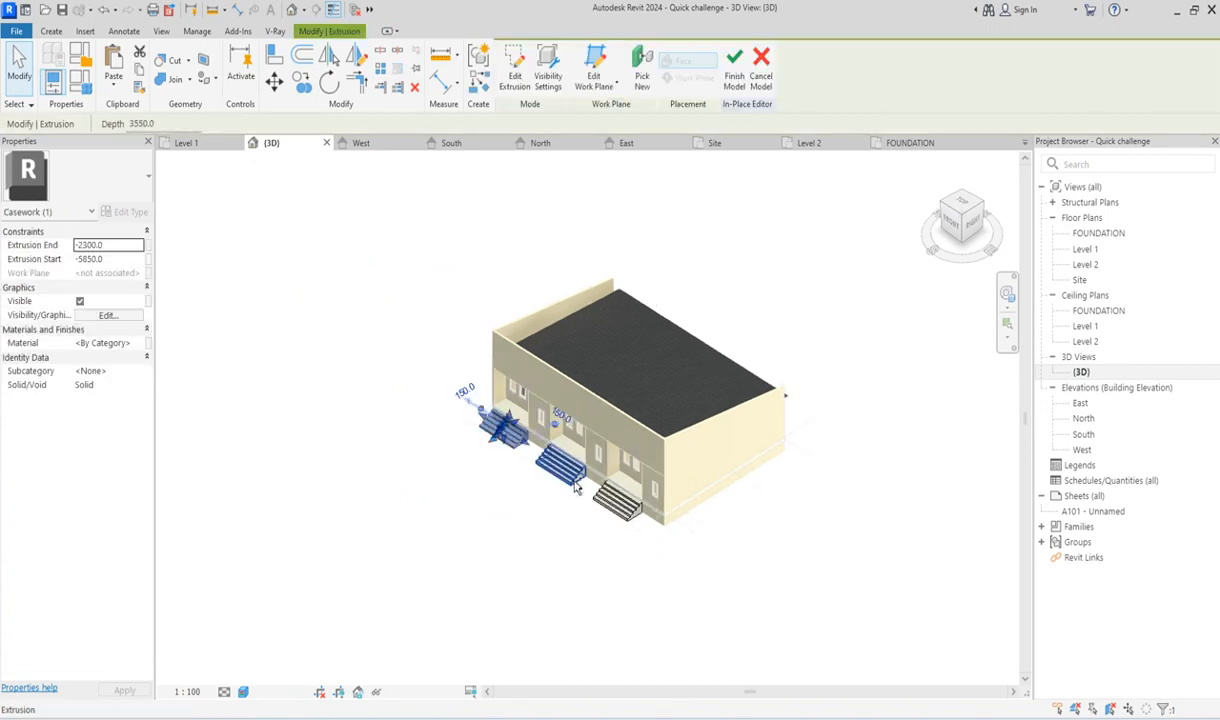
pyautogui.click(136, 343)
pyautogui.click(141, 342)
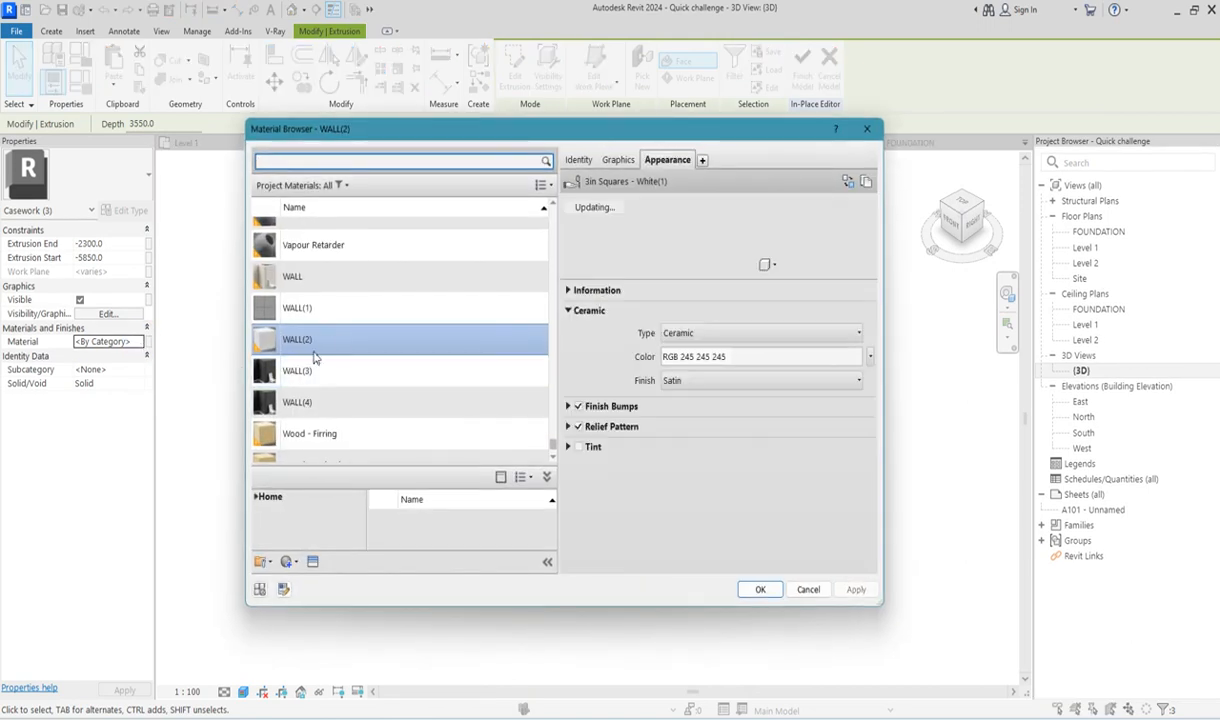
pyautogui.rightClick(341, 344)
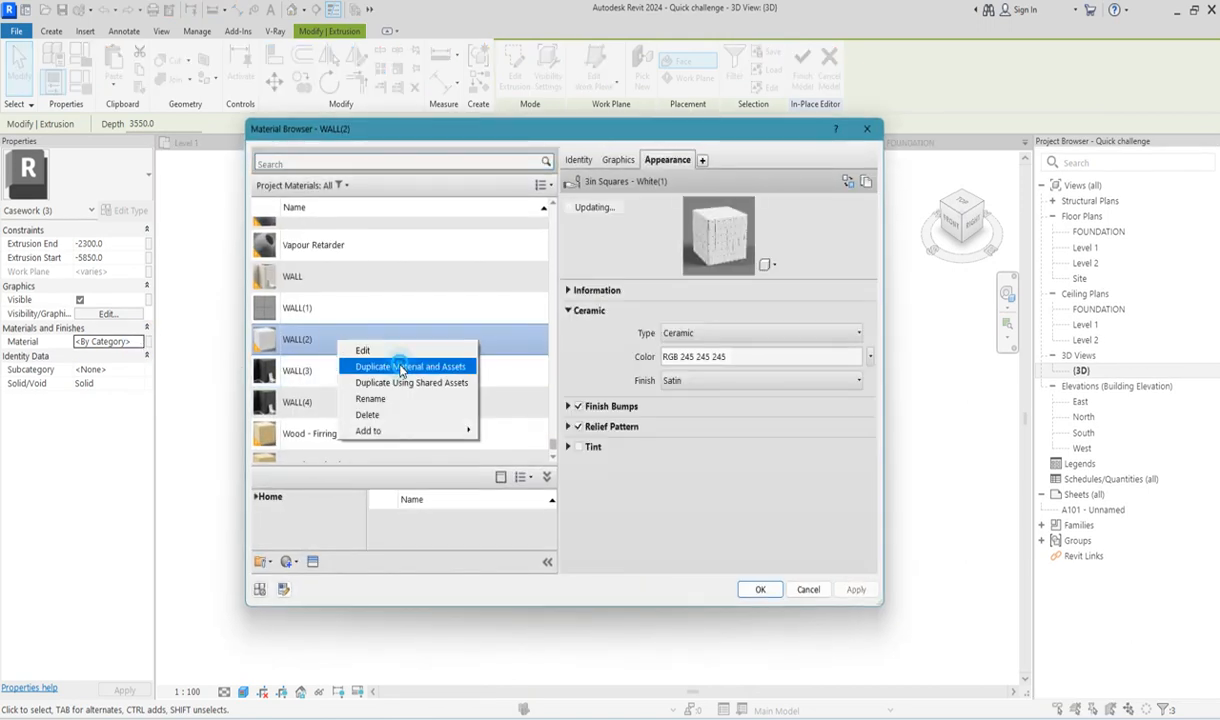
pyautogui.click(401, 368)
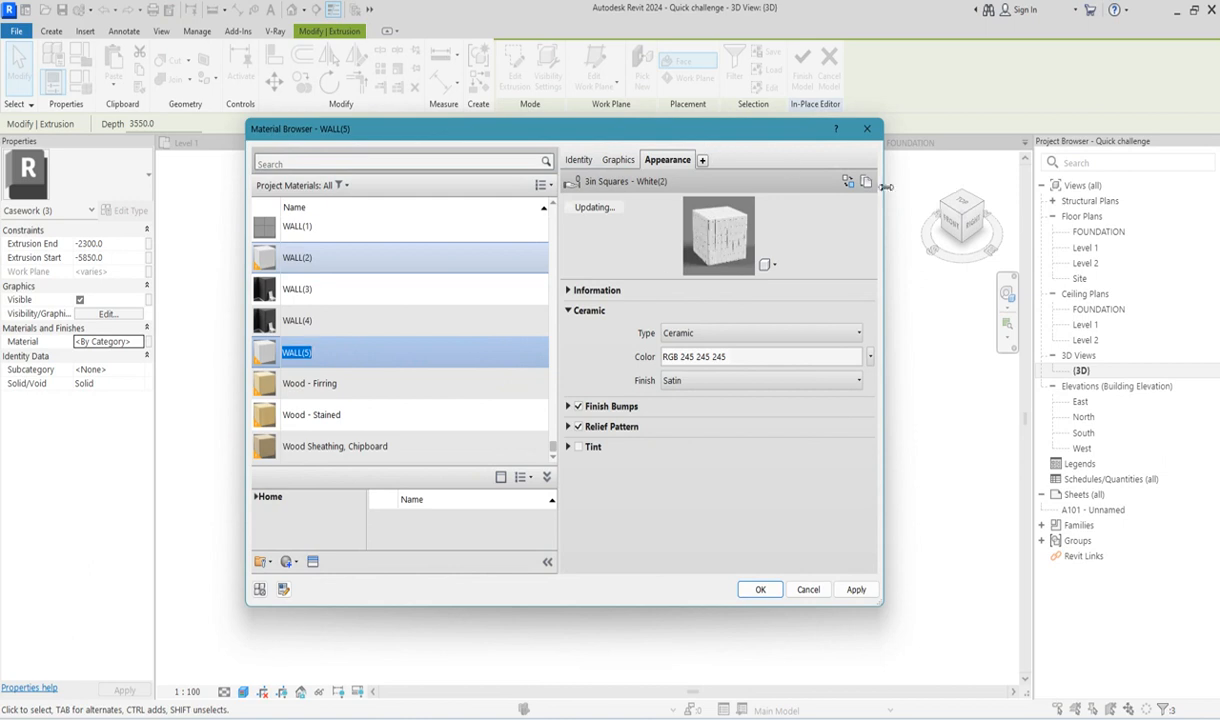
# Replace the WALL(5) material's appearance with the Tiles - Travertine - Versailles asset from the Appearance Library's Flooring category.
pyautogui.click(849, 182)
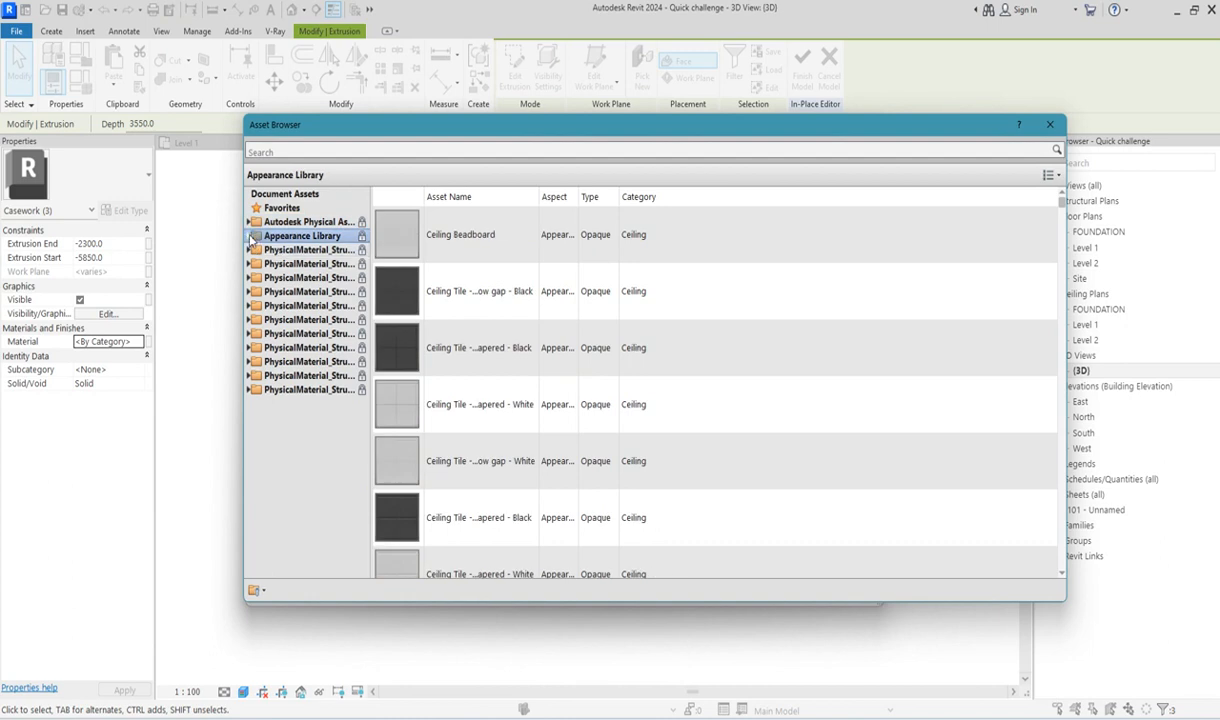
pyautogui.click(250, 236)
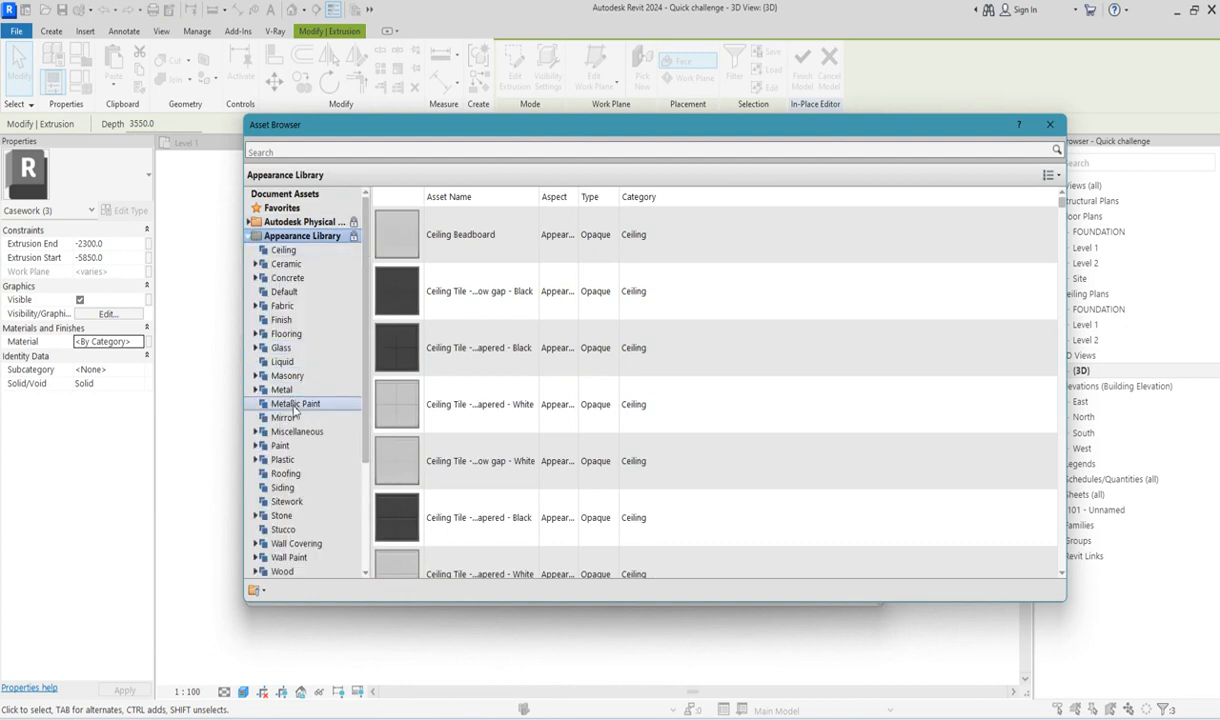
pyautogui.click(288, 362)
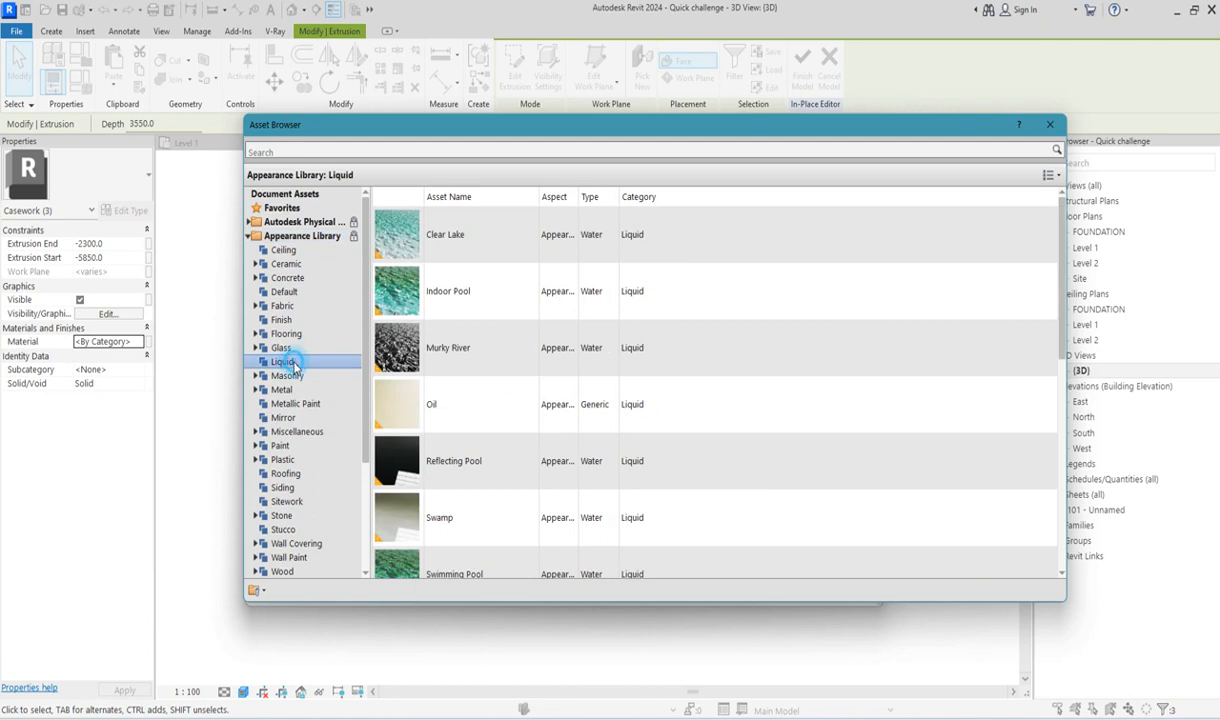
pyautogui.click(285, 334)
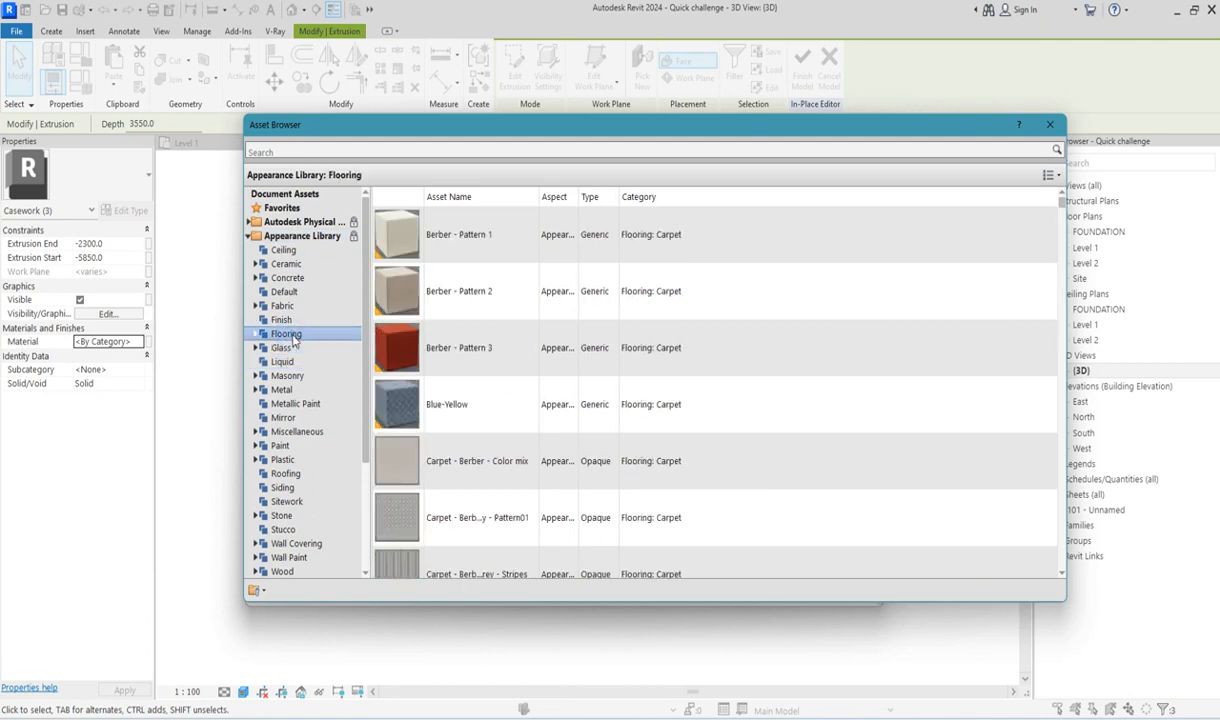
pyautogui.scroll(-15, 458, 360)
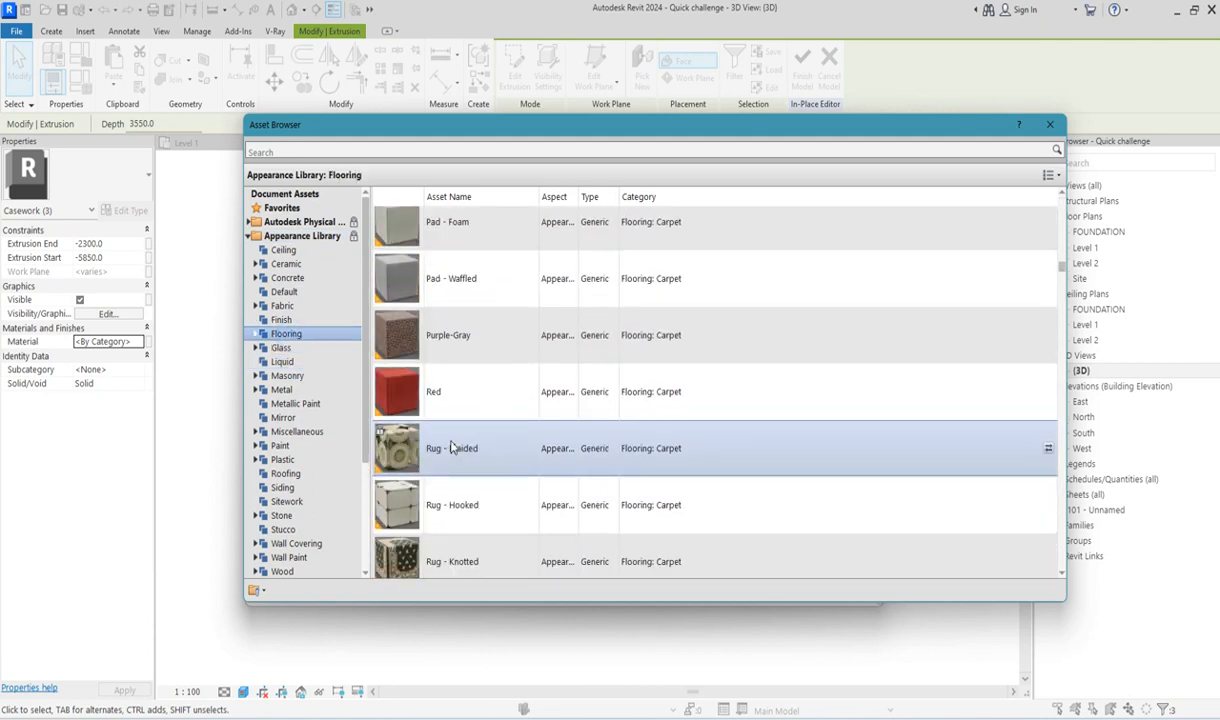
pyautogui.scroll(-5, 451, 447)
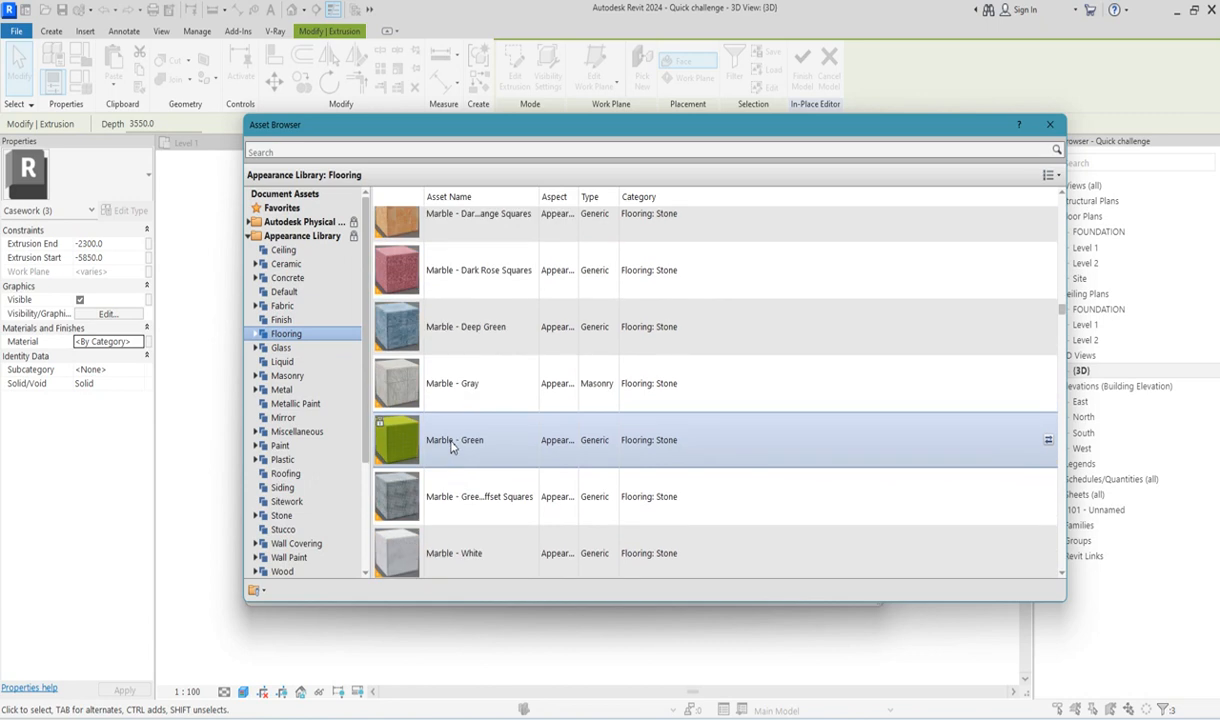
pyautogui.scroll(-5, 442, 322)
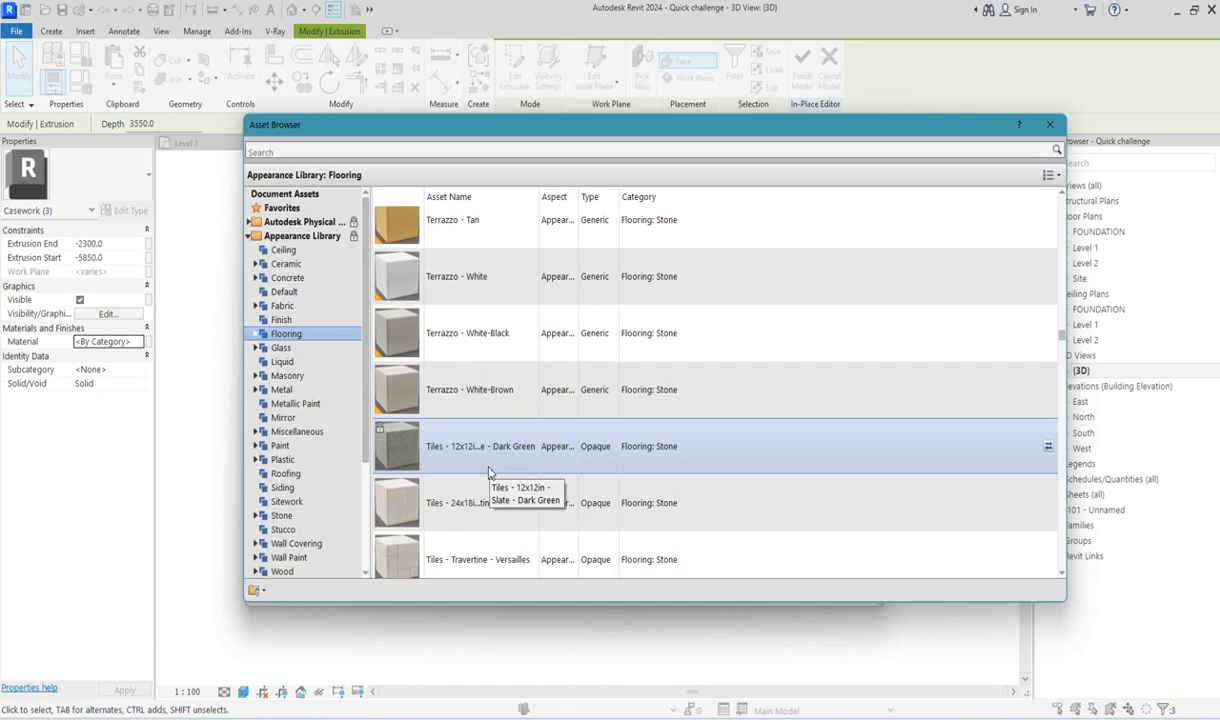
pyautogui.scroll(-3, 468, 455)
pyautogui.scroll(1, 490, 507)
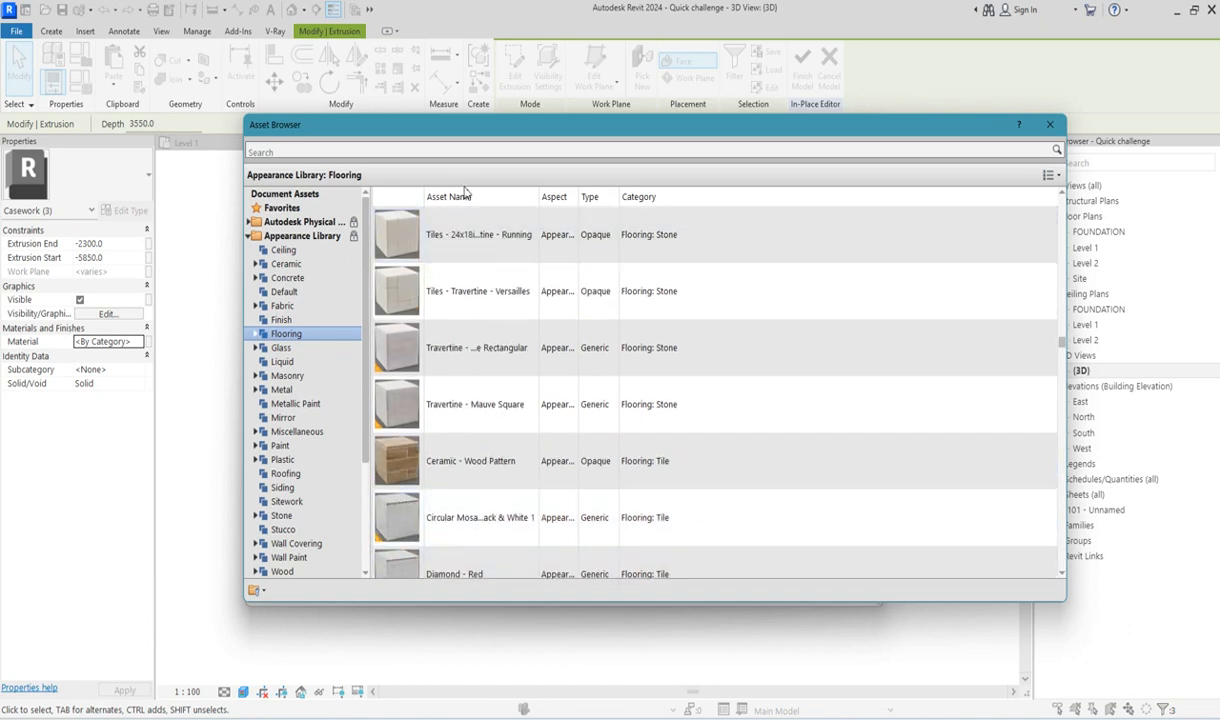
pyautogui.click(495, 240)
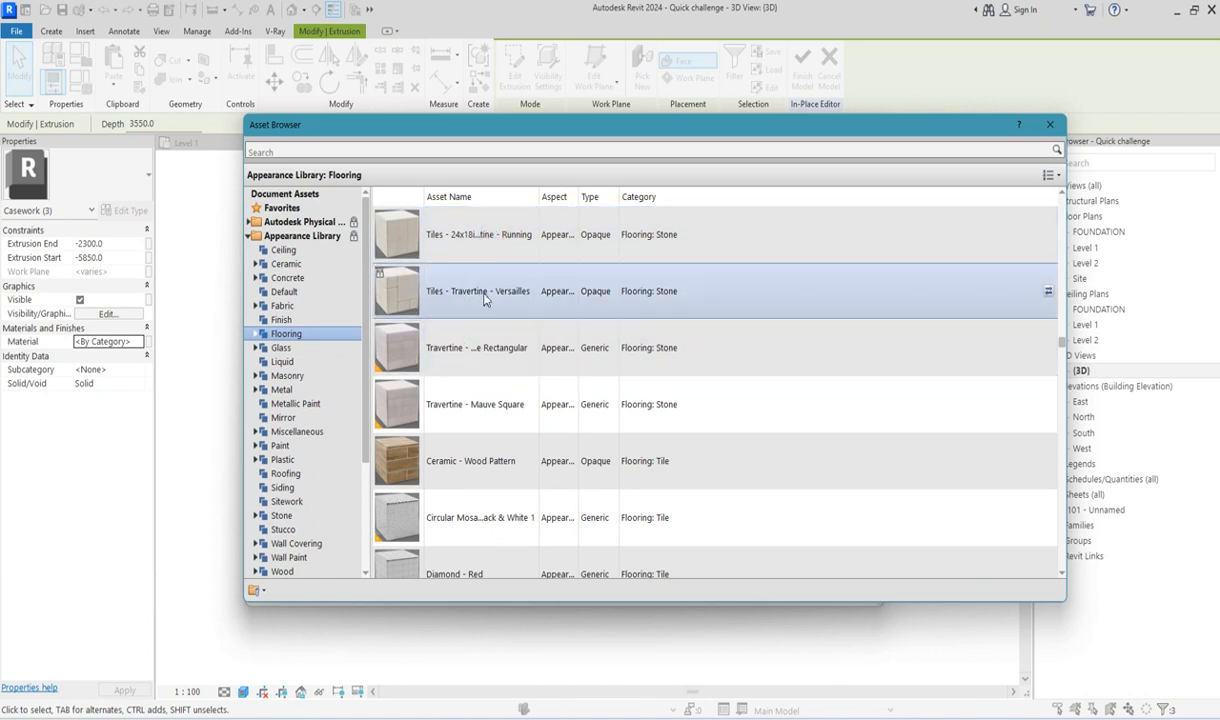
pyautogui.click(484, 298)
pyautogui.click(1049, 124)
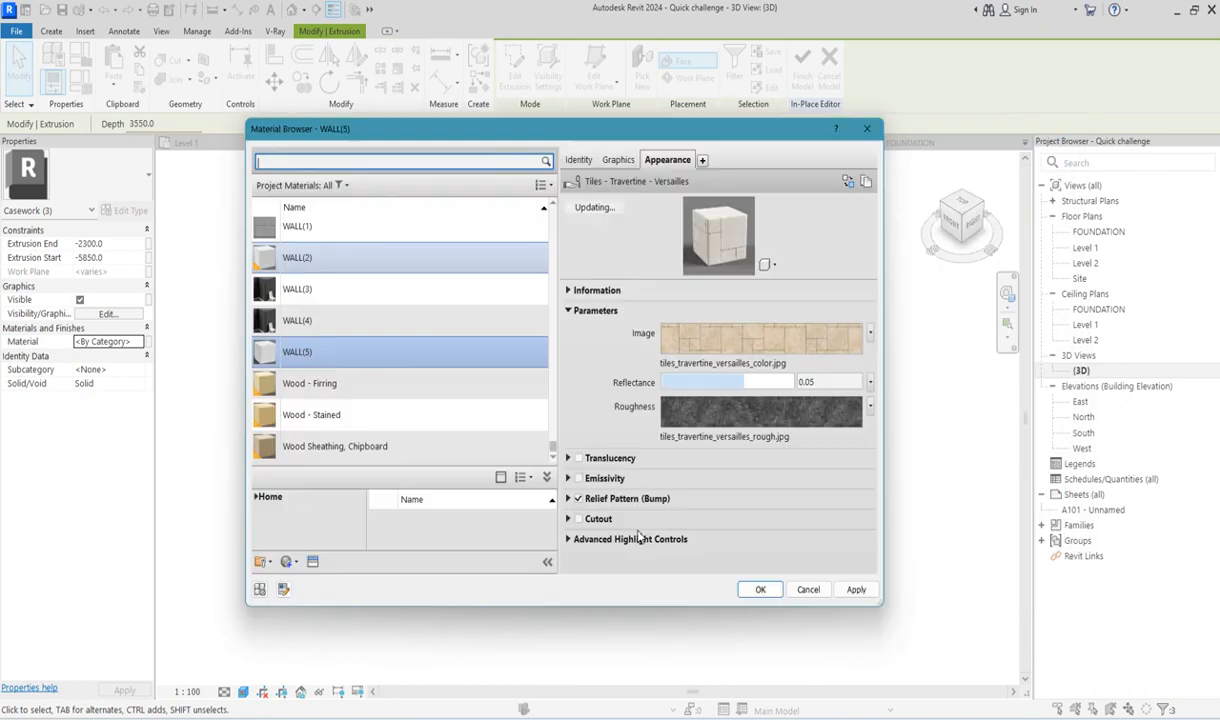
# Set the travertine image's sample size to 5200 mm wide and high, and assign the WALL(5) material to the steps.
pyautogui.rightClick(770, 342)
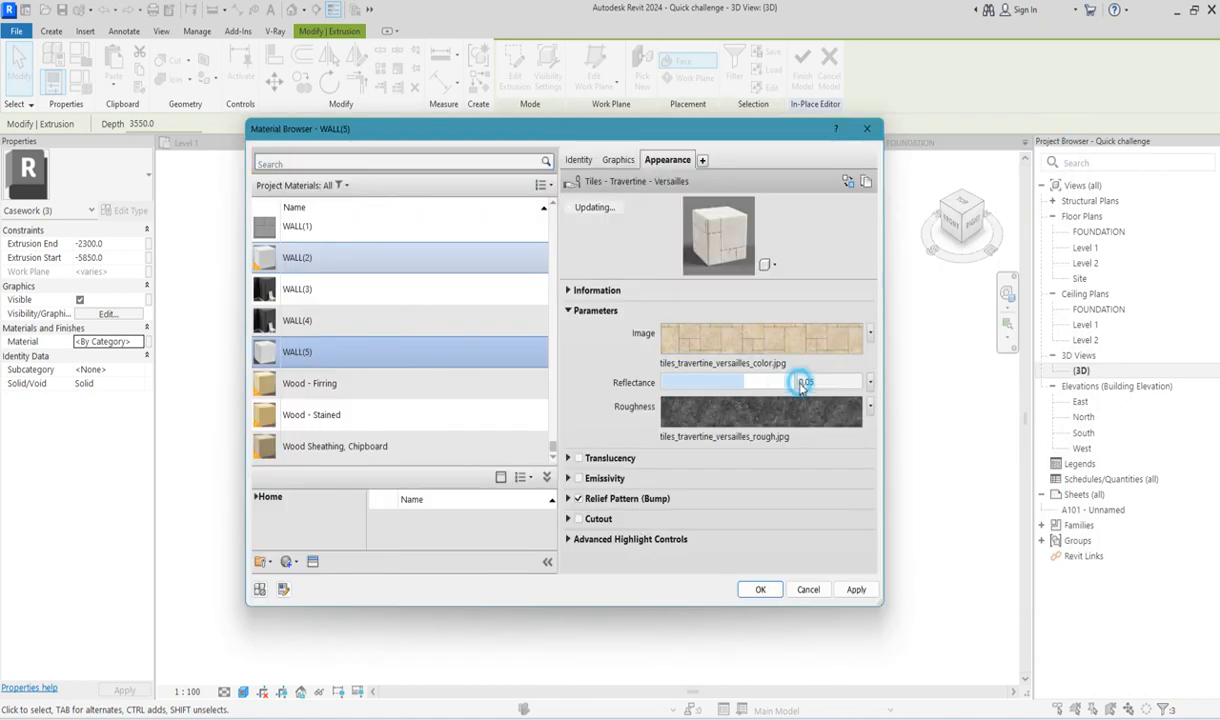
pyautogui.click(805, 381)
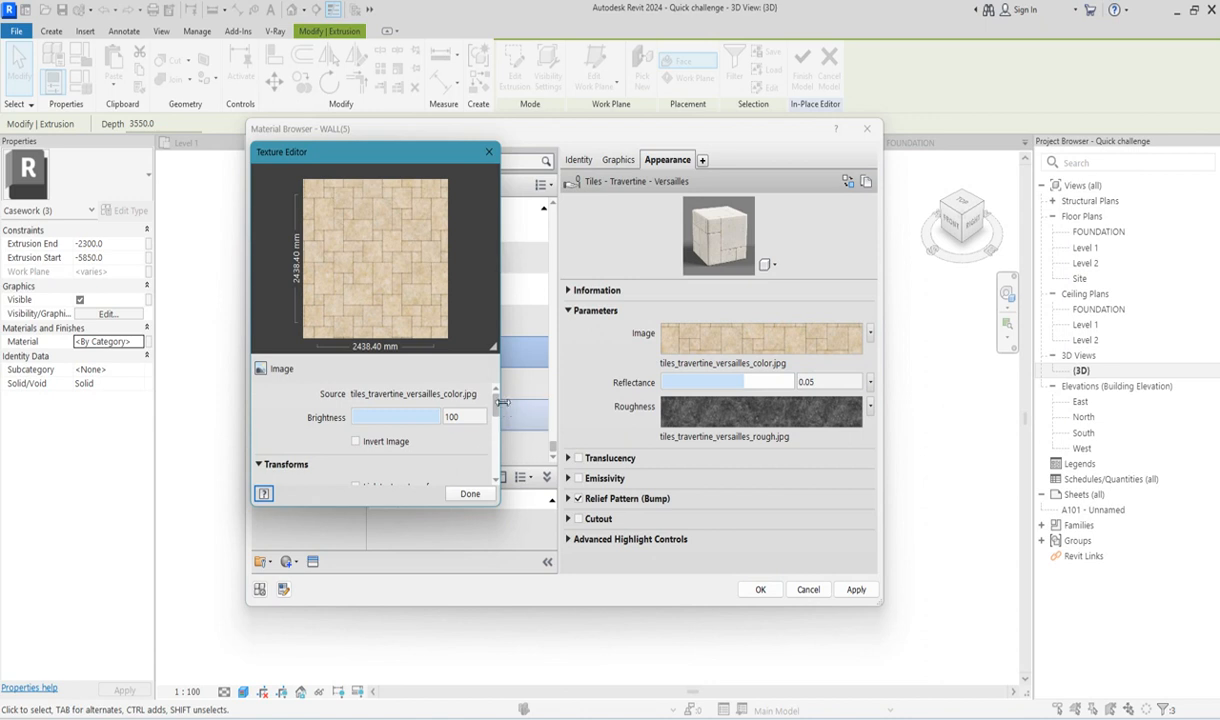
pyautogui.scroll(-5, 470, 430)
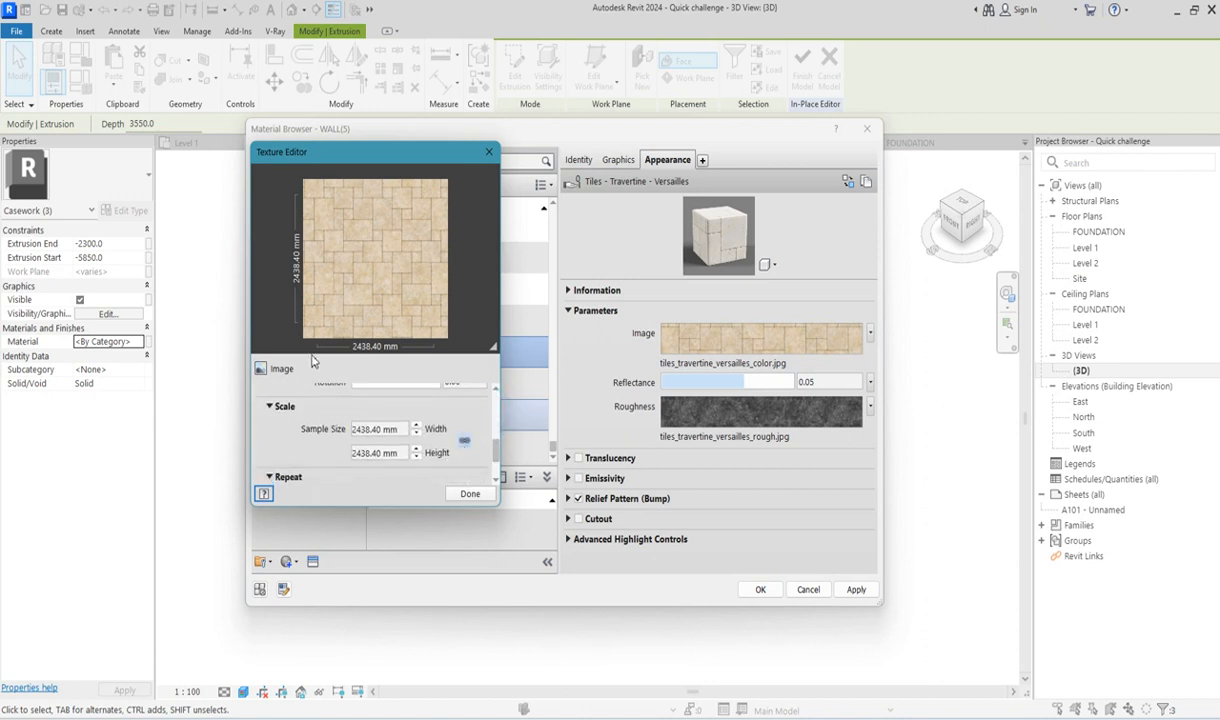
pyautogui.click(403, 430)
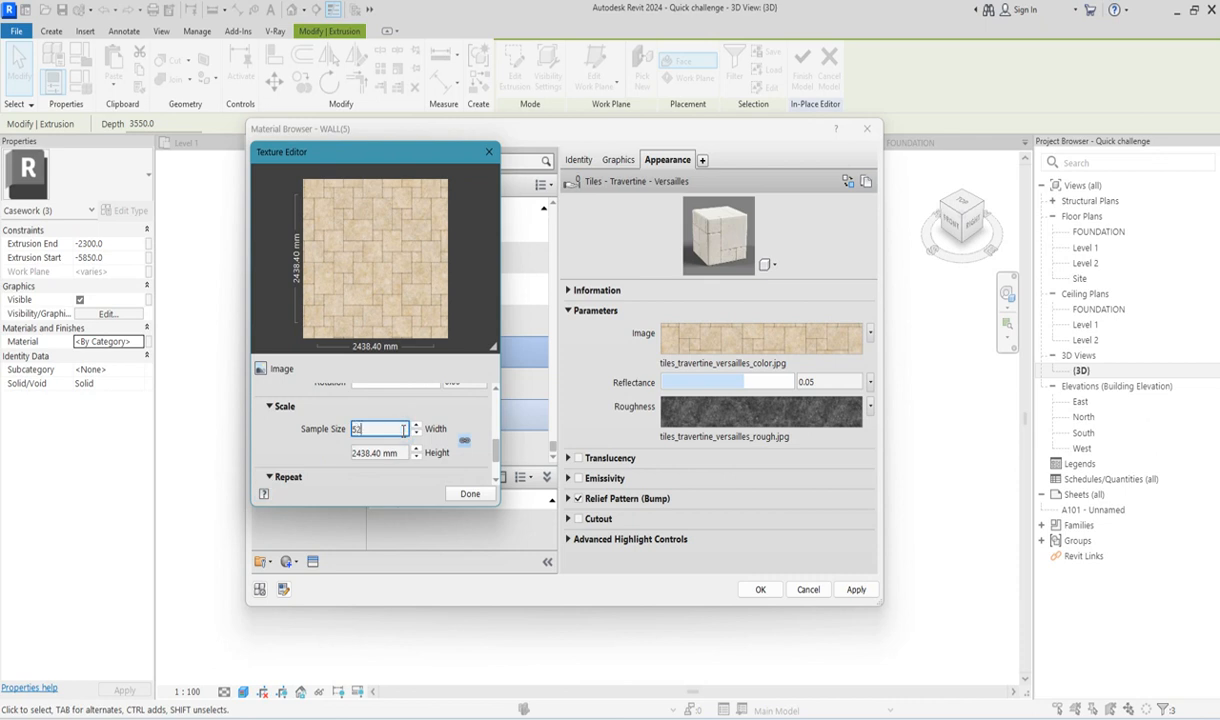
pyautogui.click(403, 453)
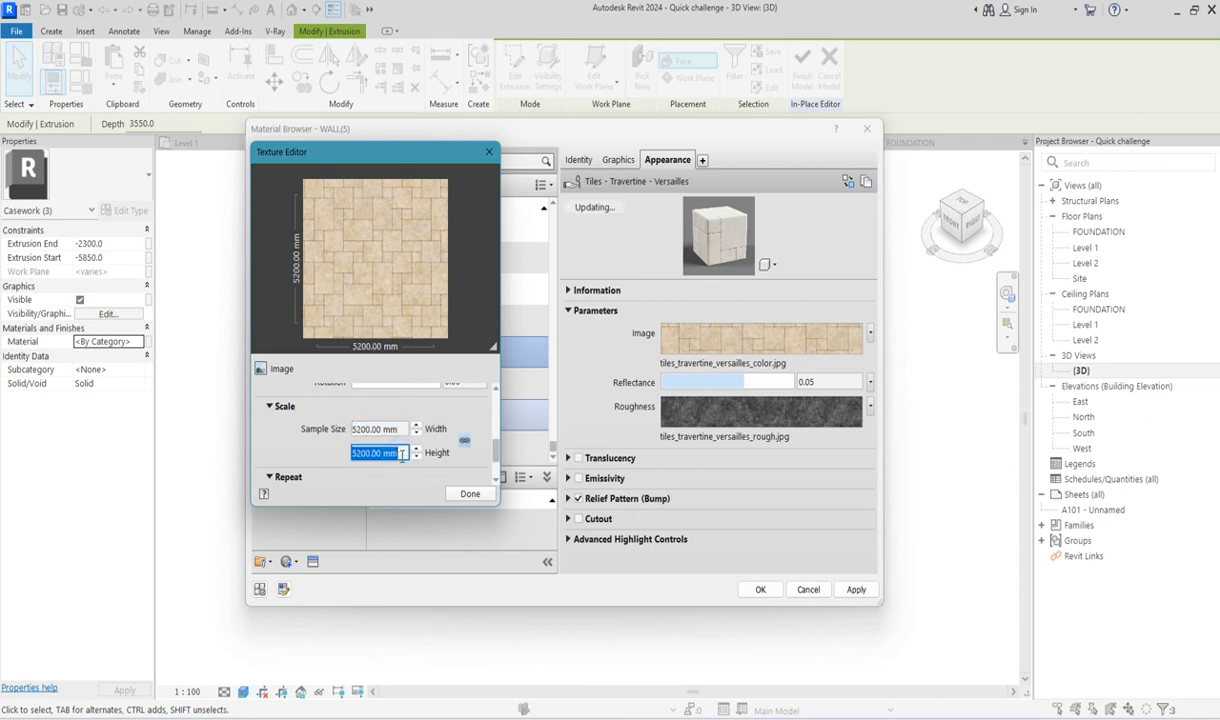
pyautogui.click(469, 493)
pyautogui.click(760, 589)
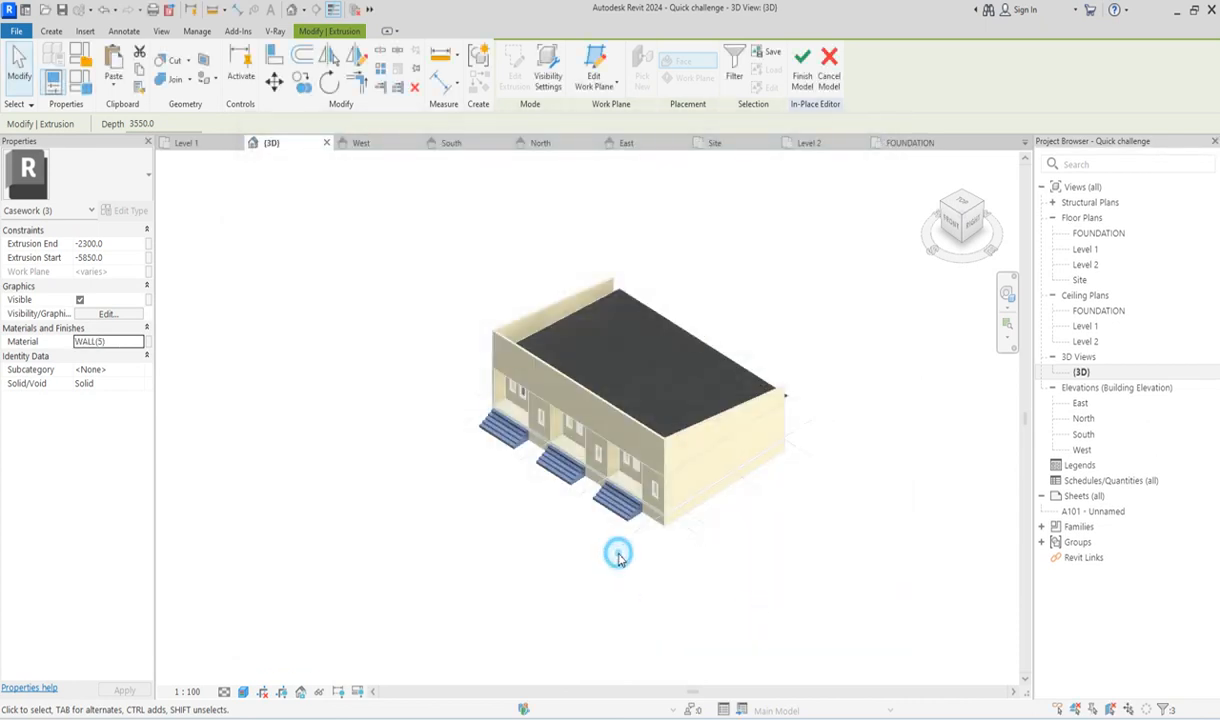
# Check the travertine texture on the entrance steps up close and finish the in-place model.
pyautogui.click(615, 550)
pyautogui.scroll(6, 610, 535)
pyautogui.scroll(4, 662, 500)
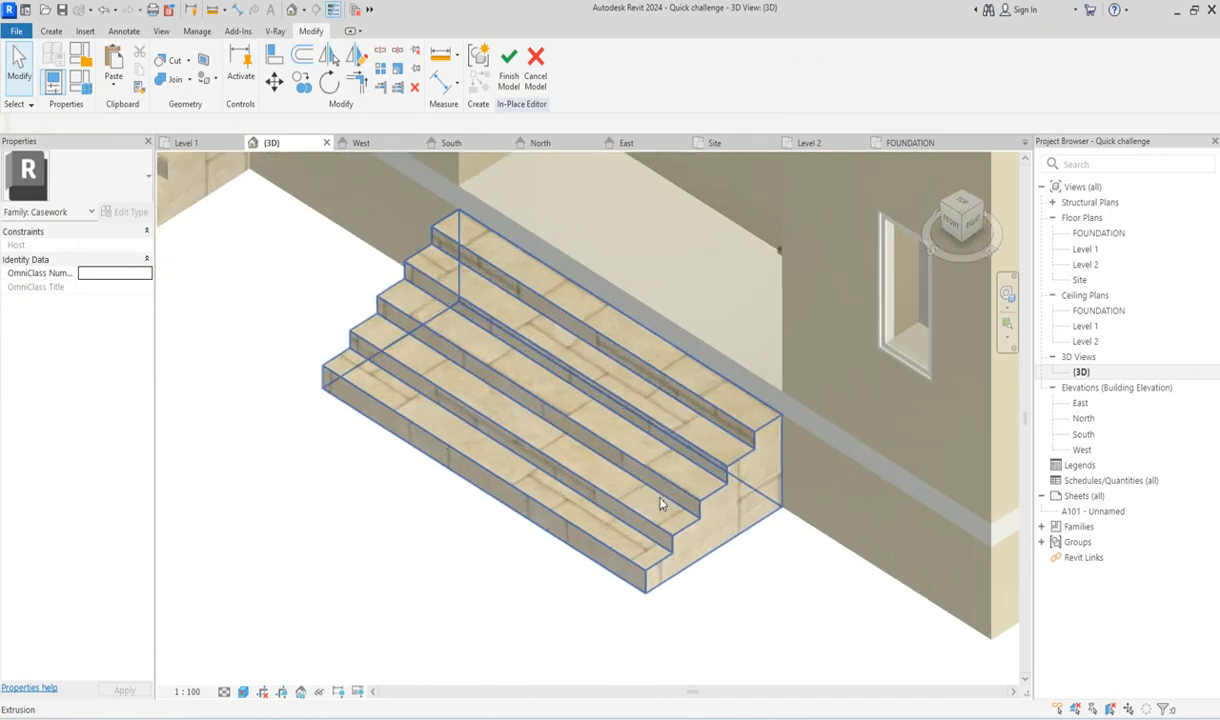
pyautogui.scroll(-8, 580, 445)
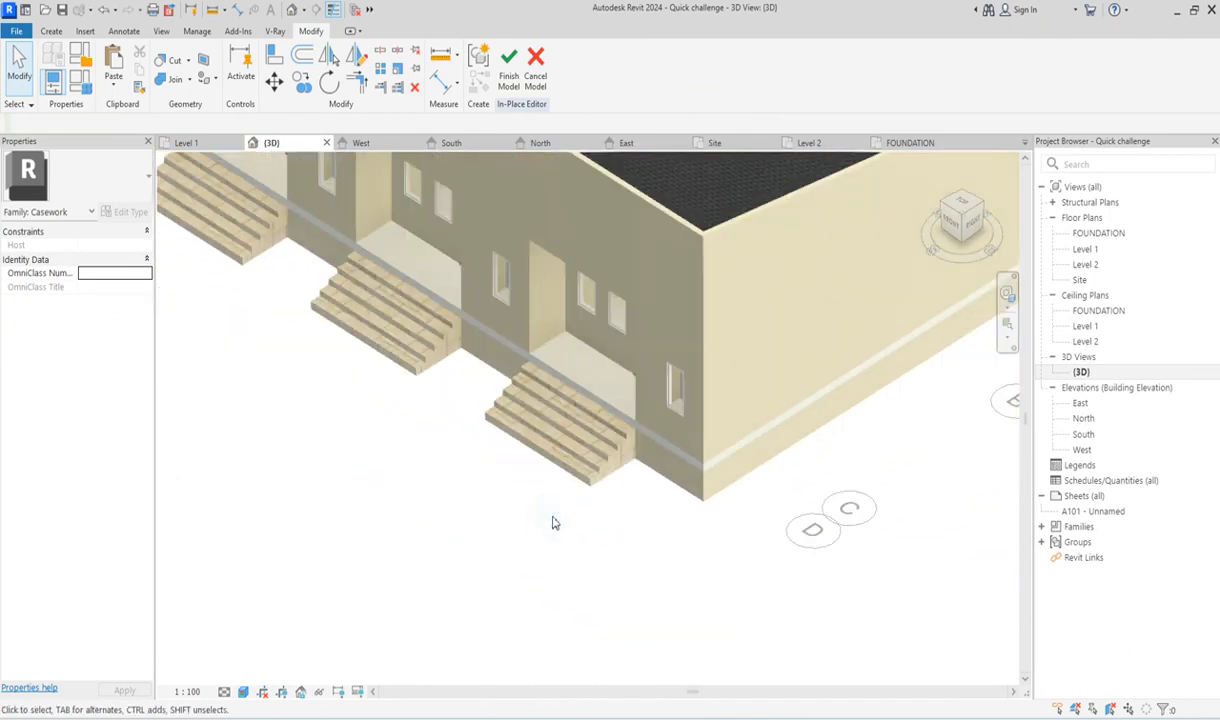
pyautogui.scroll(-4, 550, 518)
pyautogui.click(509, 68)
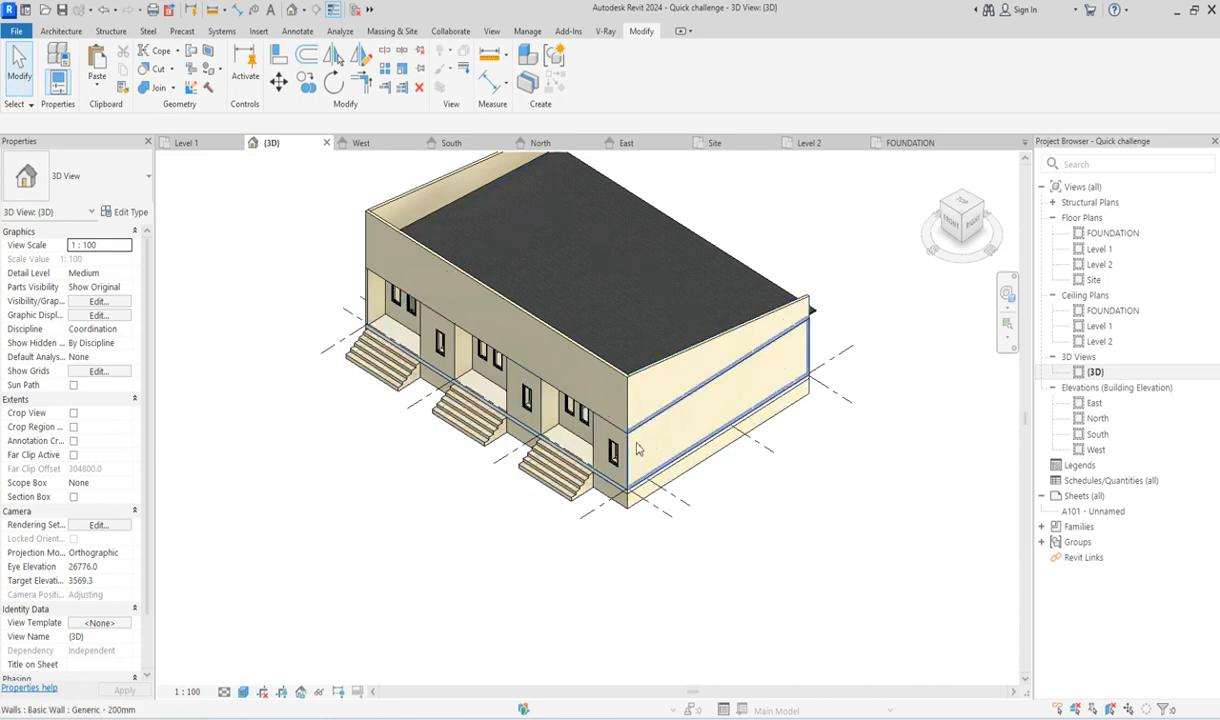
# Create a new in-place model in the Casework category and accept its name.
pyautogui.scroll(2, 632, 456)
pyautogui.scroll(-3, 665, 500)
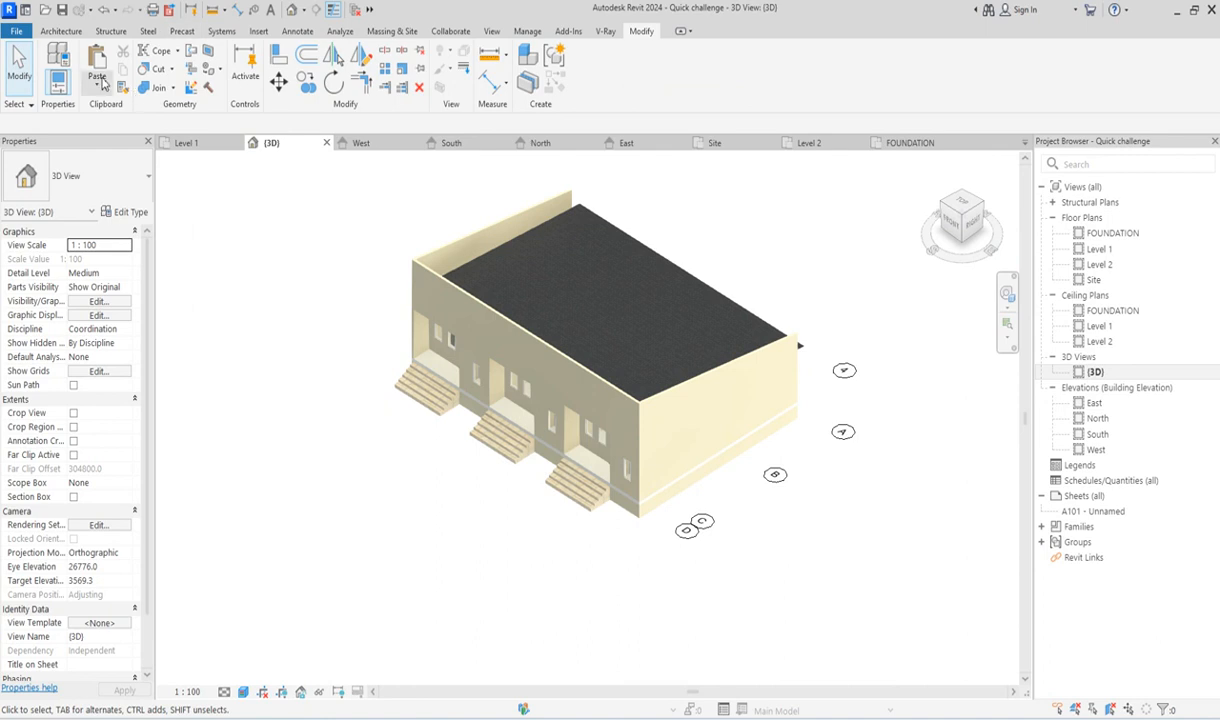
pyautogui.click(72, 37)
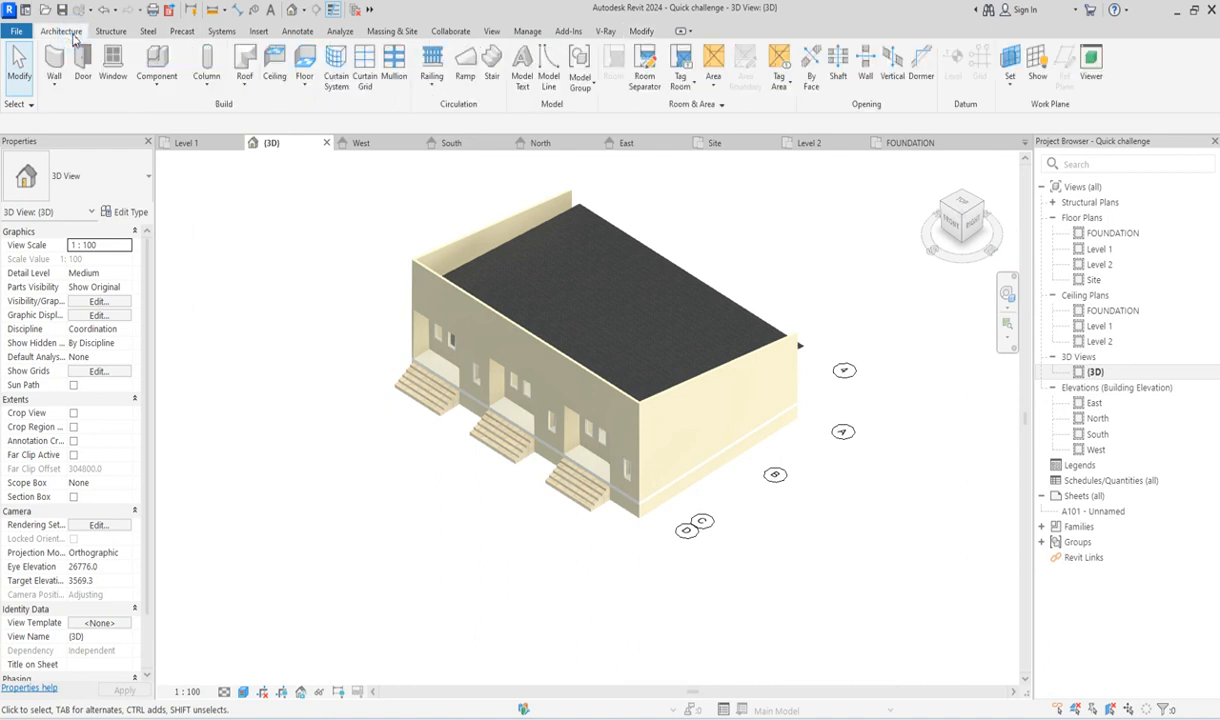
pyautogui.click(167, 82)
pyautogui.click(188, 150)
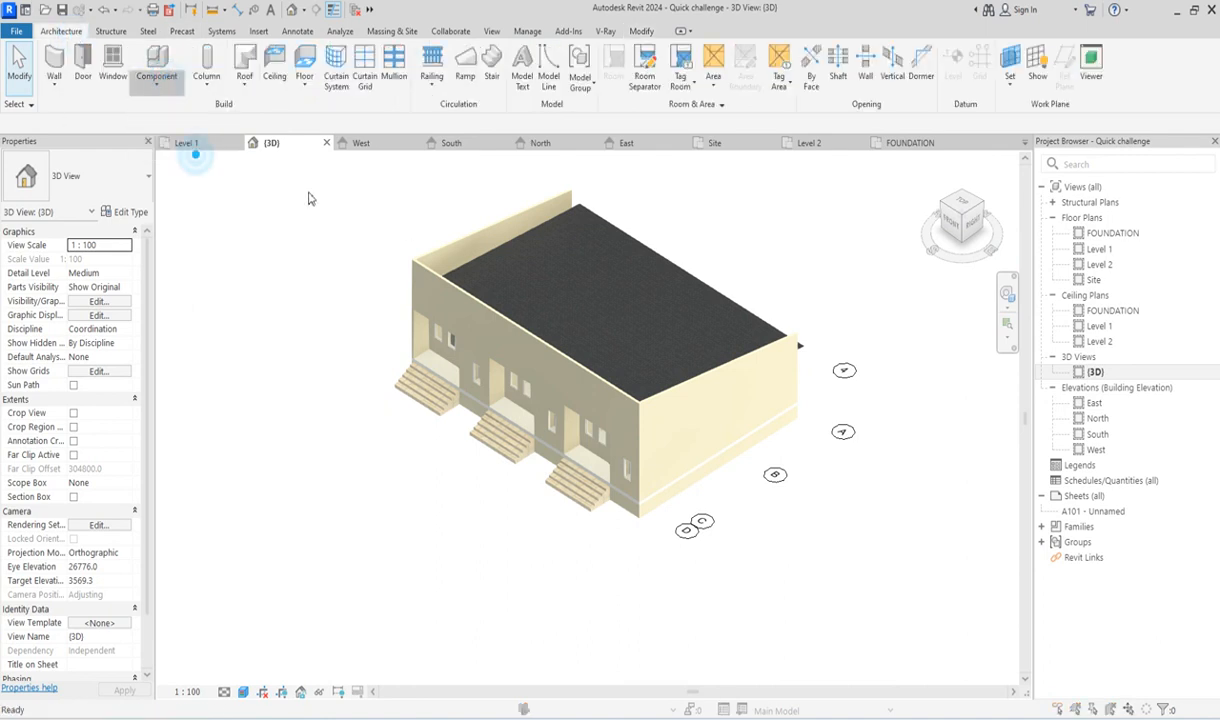
pyautogui.click(532, 304)
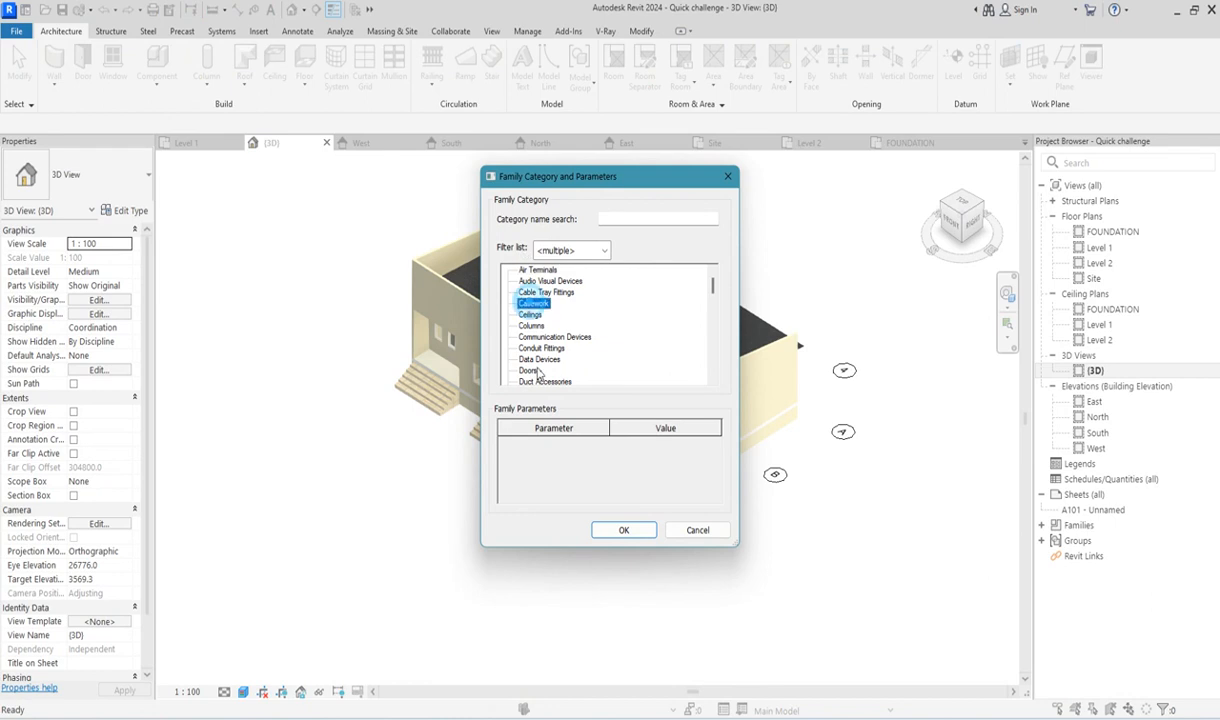
pyautogui.click(624, 530)
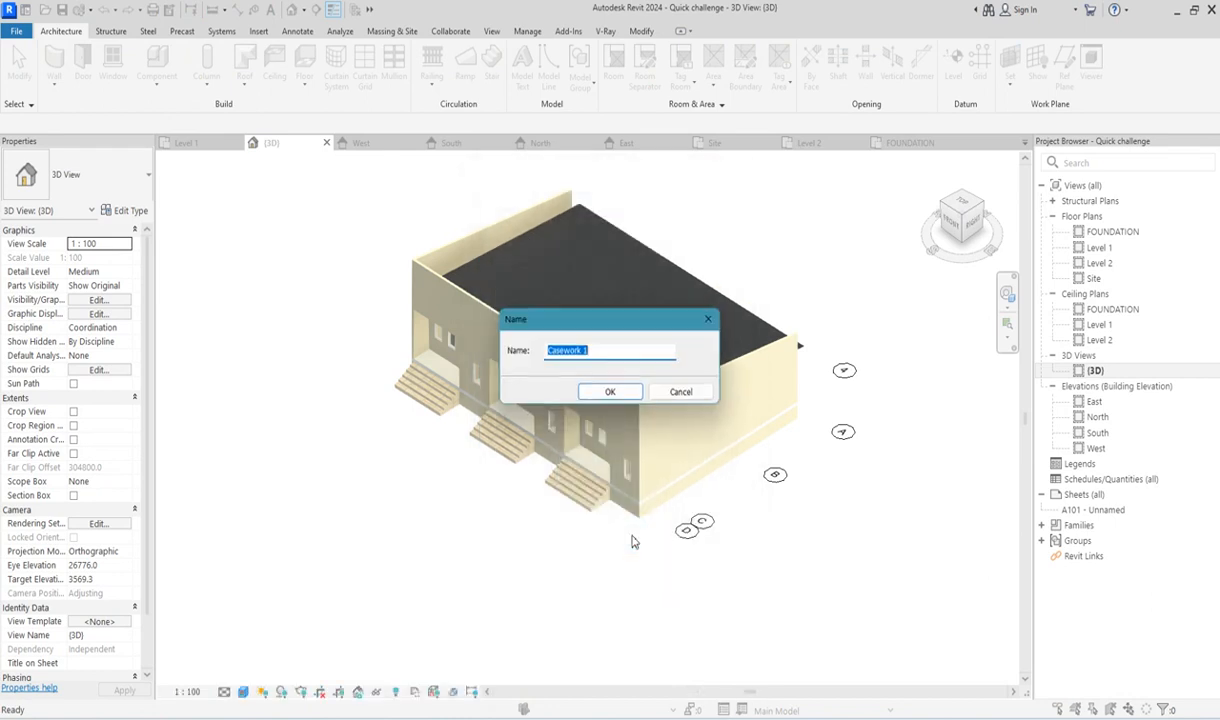
pyautogui.click(606, 393)
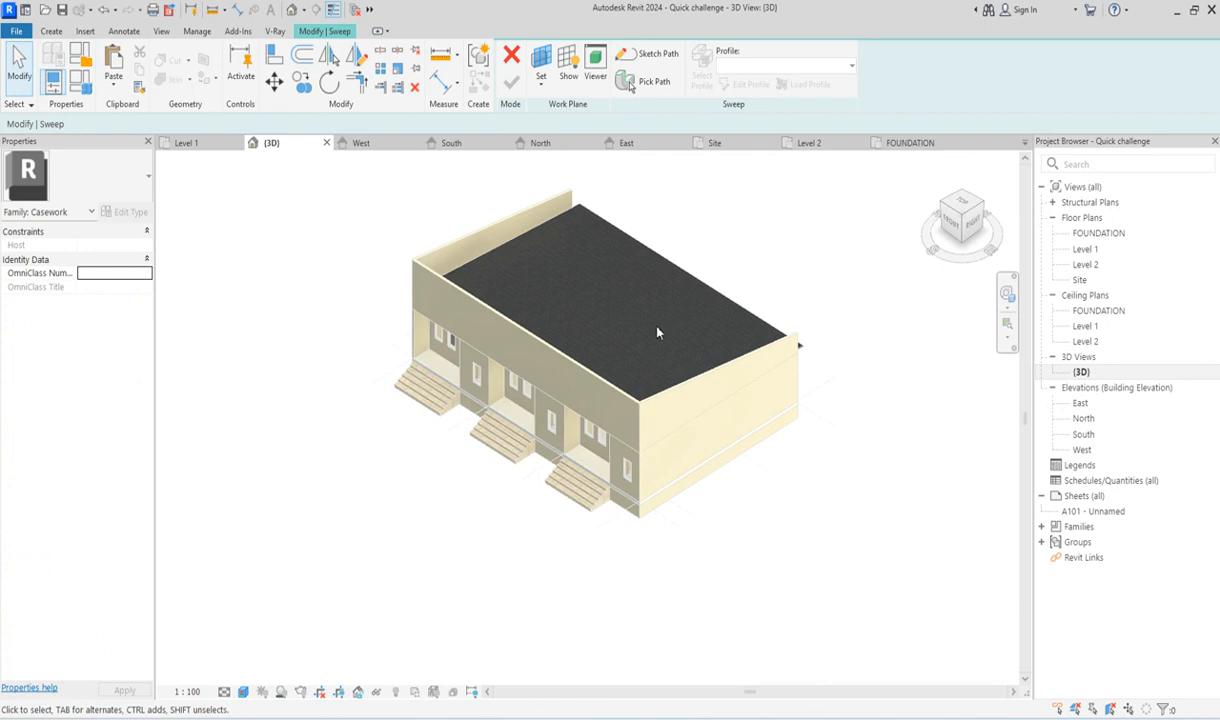
# Start a sweep path from 3D edges, picking the outer top edges of the front wall and the adjoining east side wall.
pyautogui.click(652, 86)
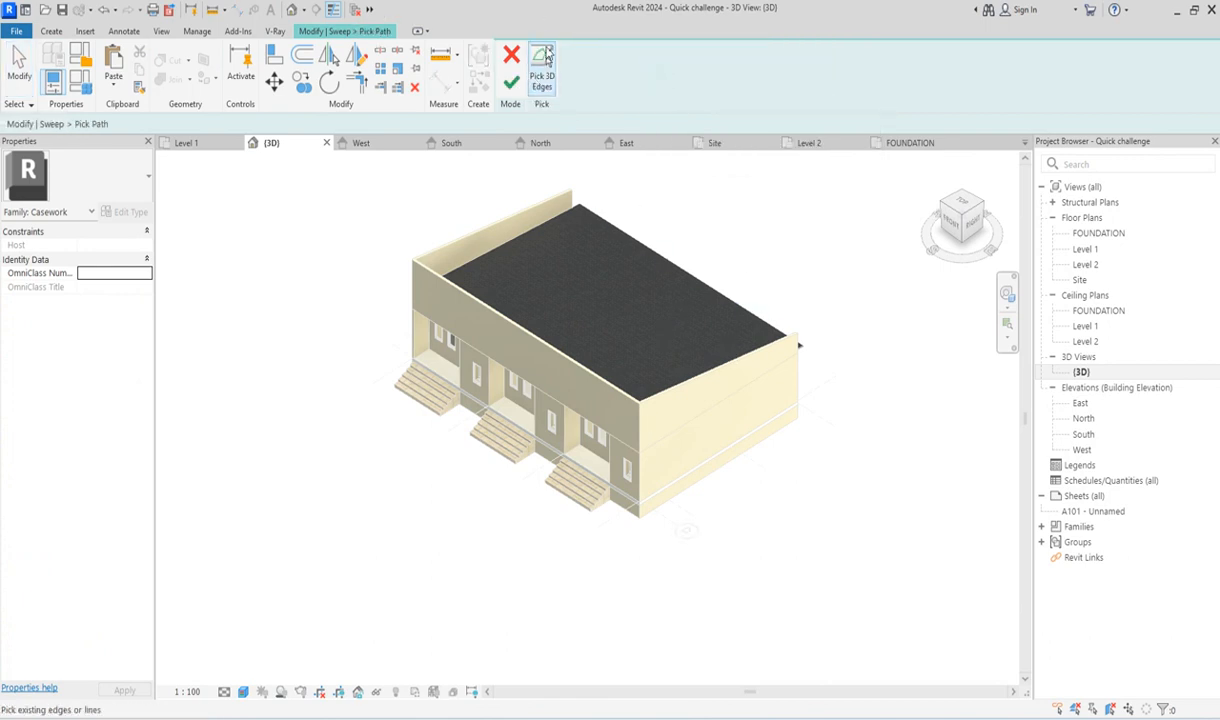
pyautogui.scroll(5, 702, 338)
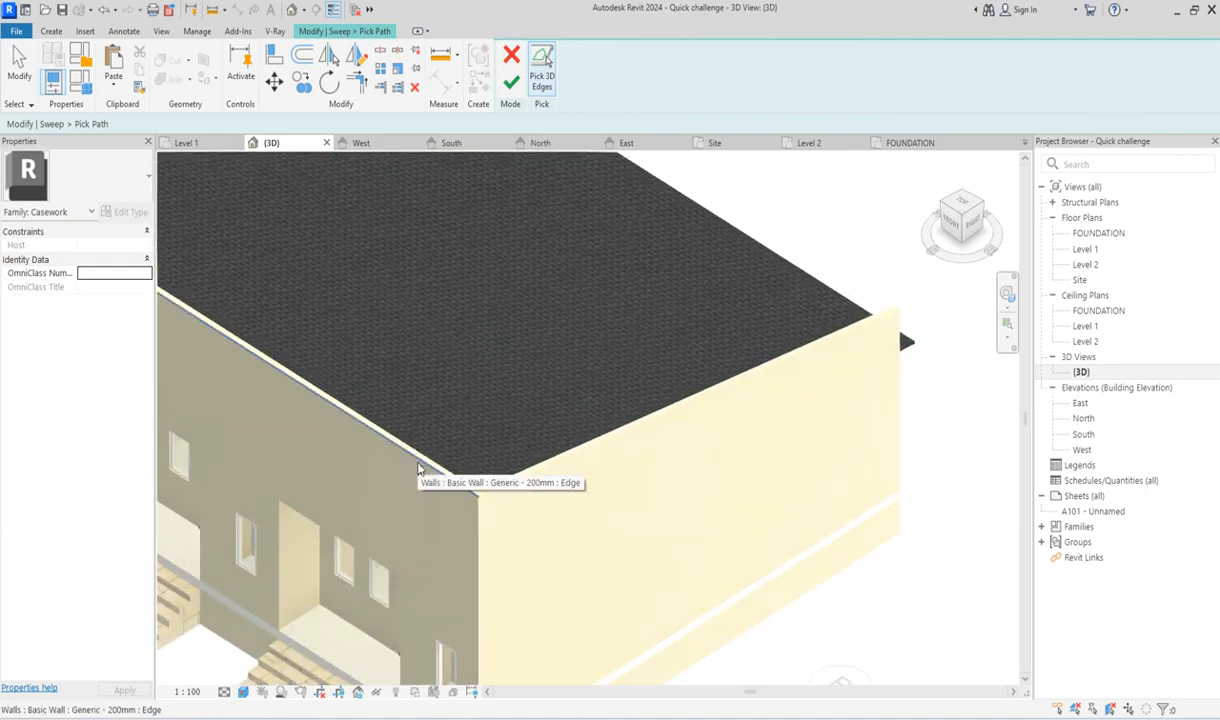
pyautogui.click(420, 468)
pyautogui.scroll(-5, 420, 468)
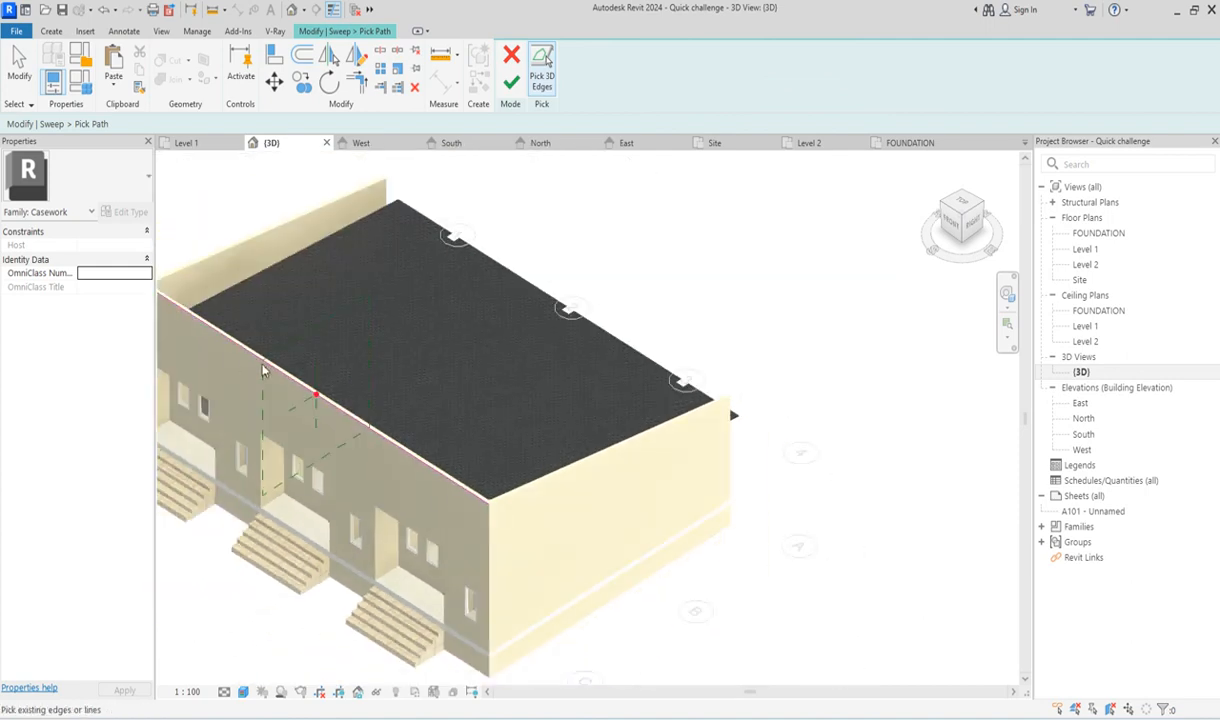
pyautogui.scroll(5, 468, 512)
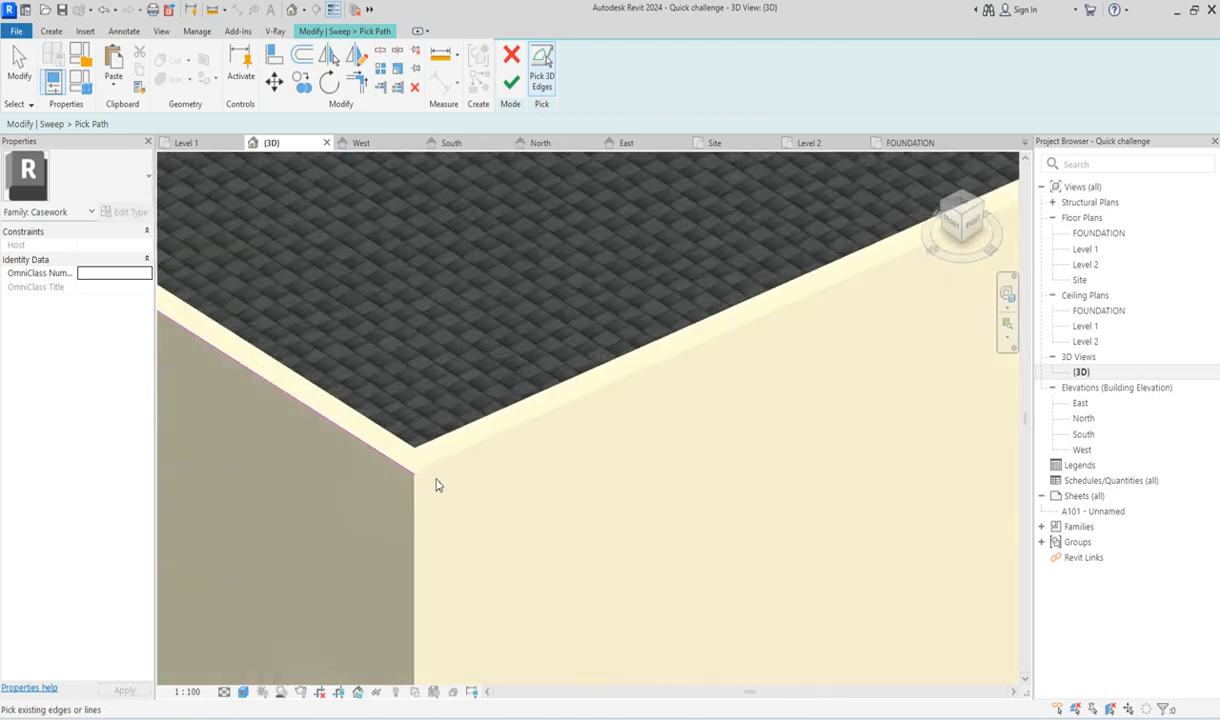
pyautogui.click(418, 462)
pyautogui.click(481, 445)
pyautogui.scroll(-8, 487, 492)
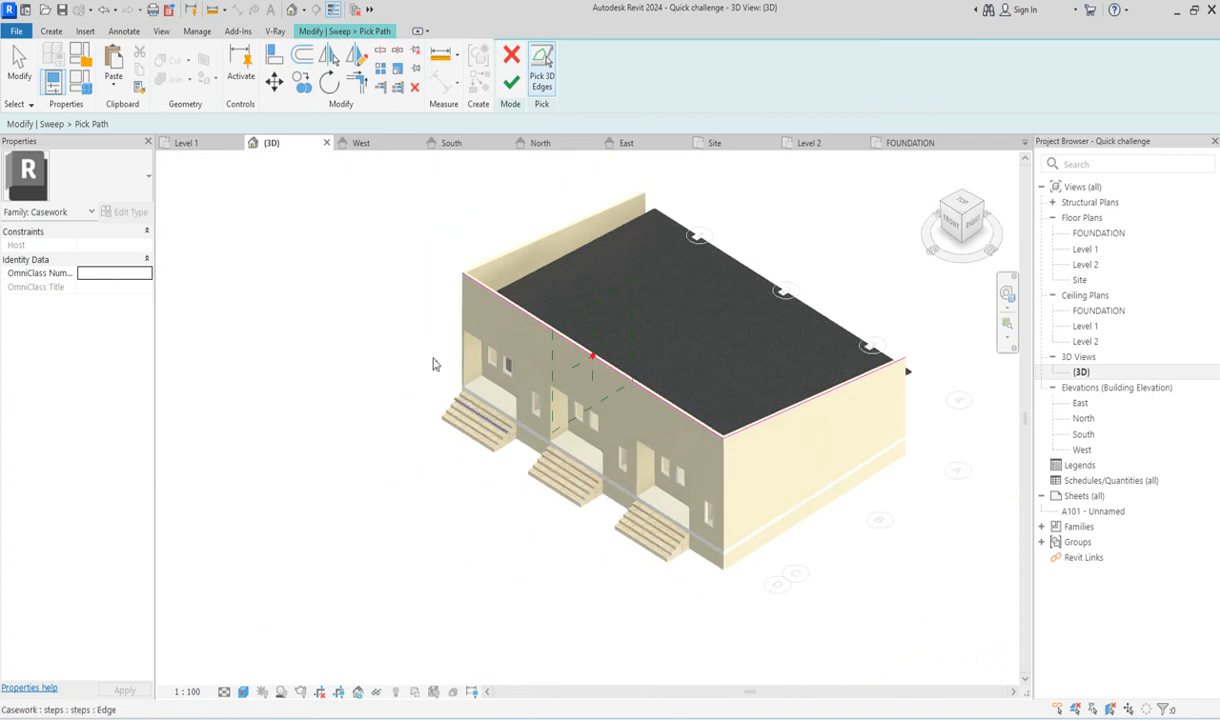
# Extend the sweep path along the outer top edges at the front west corner and west side wall, and finish the path.
pyautogui.scroll(5, 453, 279)
pyautogui.scroll(5, 455, 279)
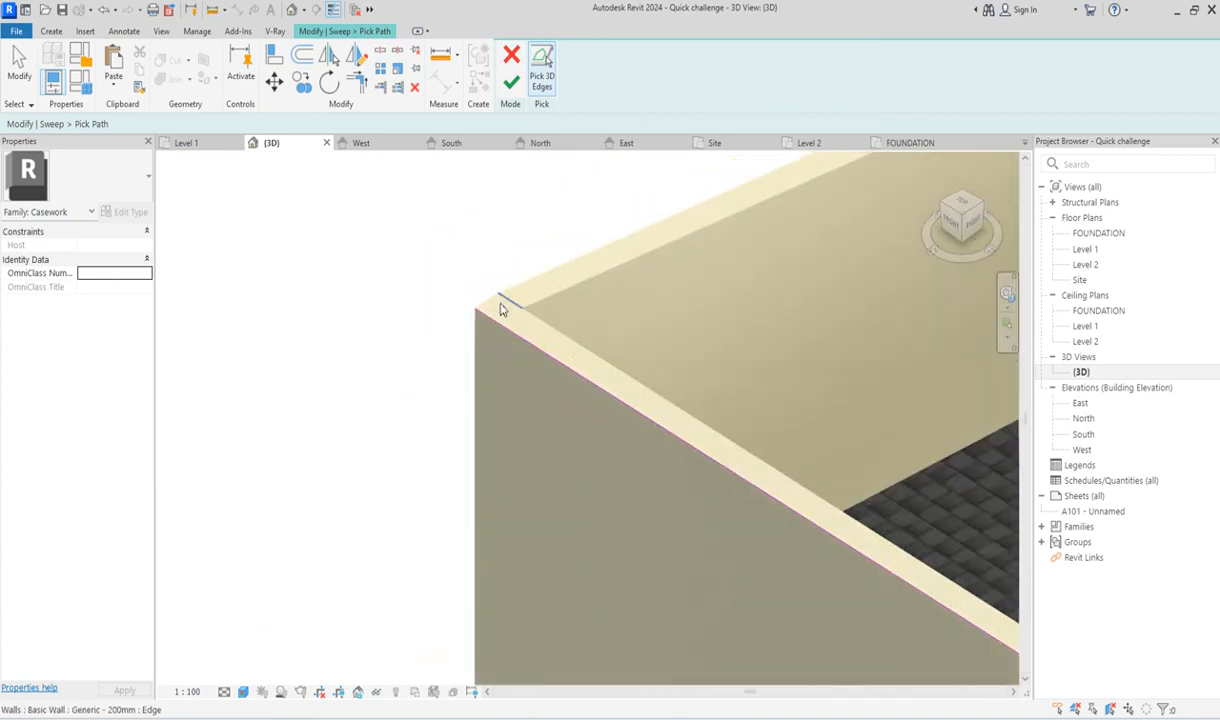
pyautogui.click(487, 305)
pyautogui.click(534, 277)
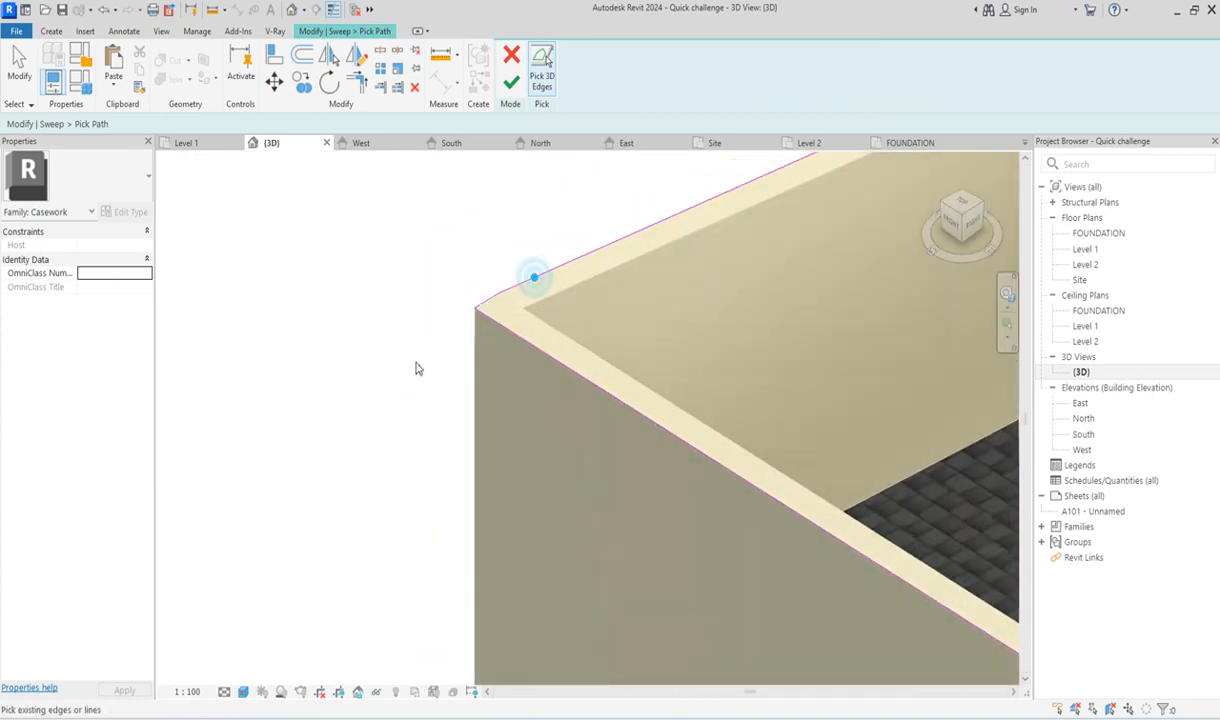
pyautogui.scroll(-3, 418, 364)
pyautogui.scroll(-5, 418, 368)
pyautogui.click(512, 84)
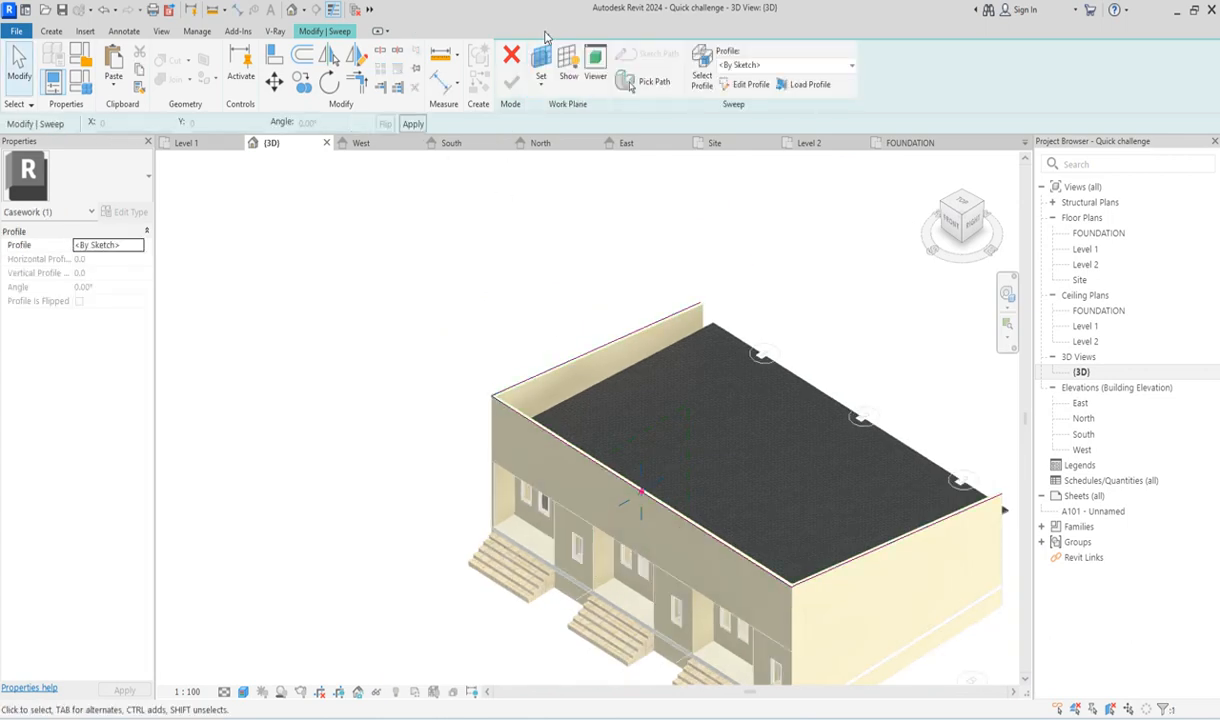
# In the East elevation, sketch a rectangular sweep profile about 220 mm wide and 88 mm high on the front wall's top edge.
pyautogui.doubleClick(1081, 403)
pyautogui.scroll(6, 588, 567)
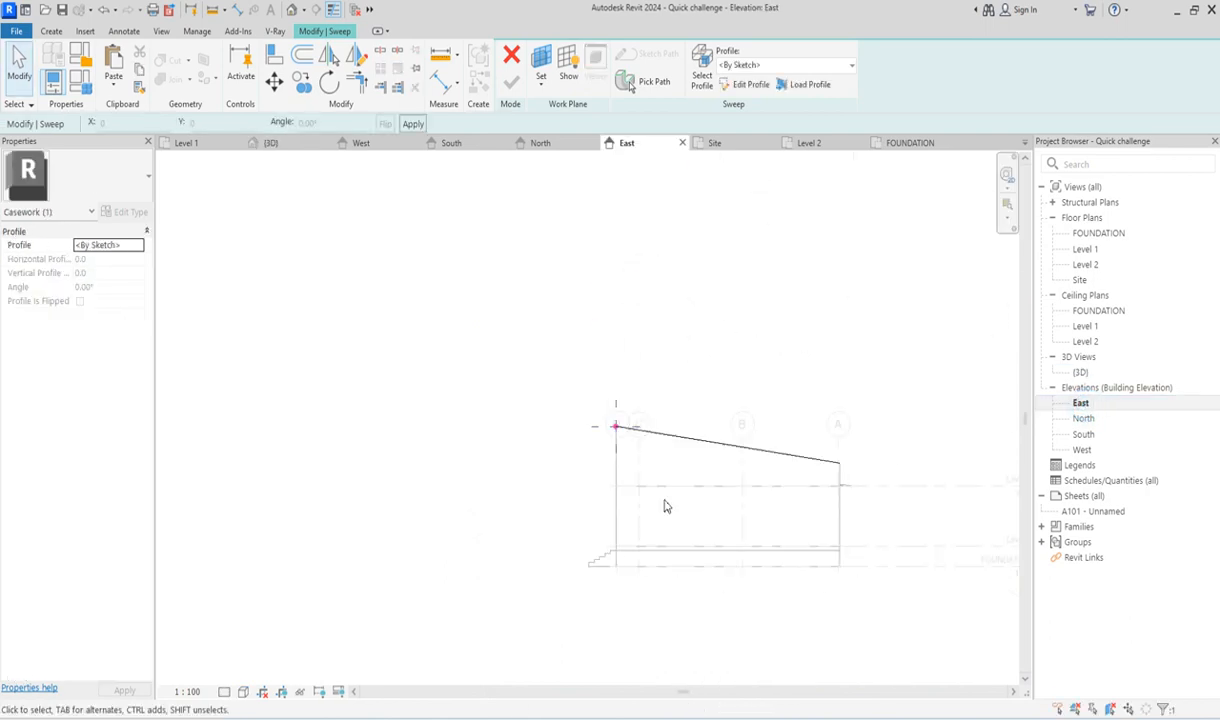
pyautogui.click(752, 84)
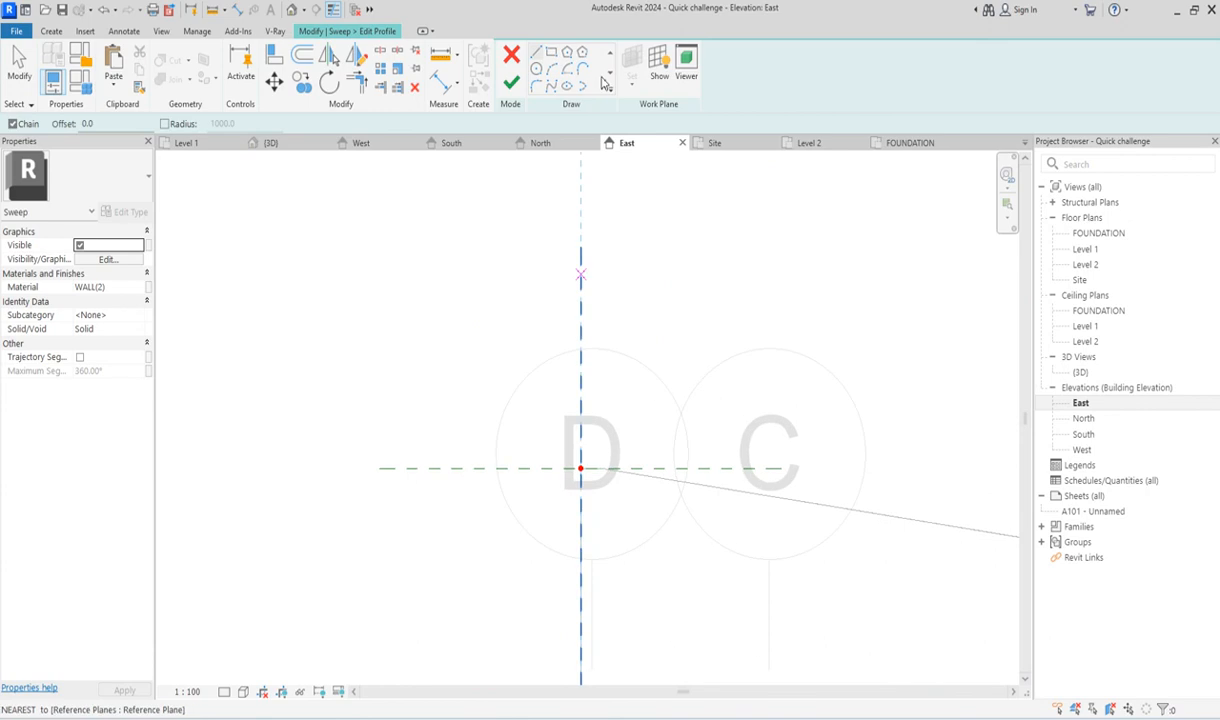
pyautogui.click(552, 53)
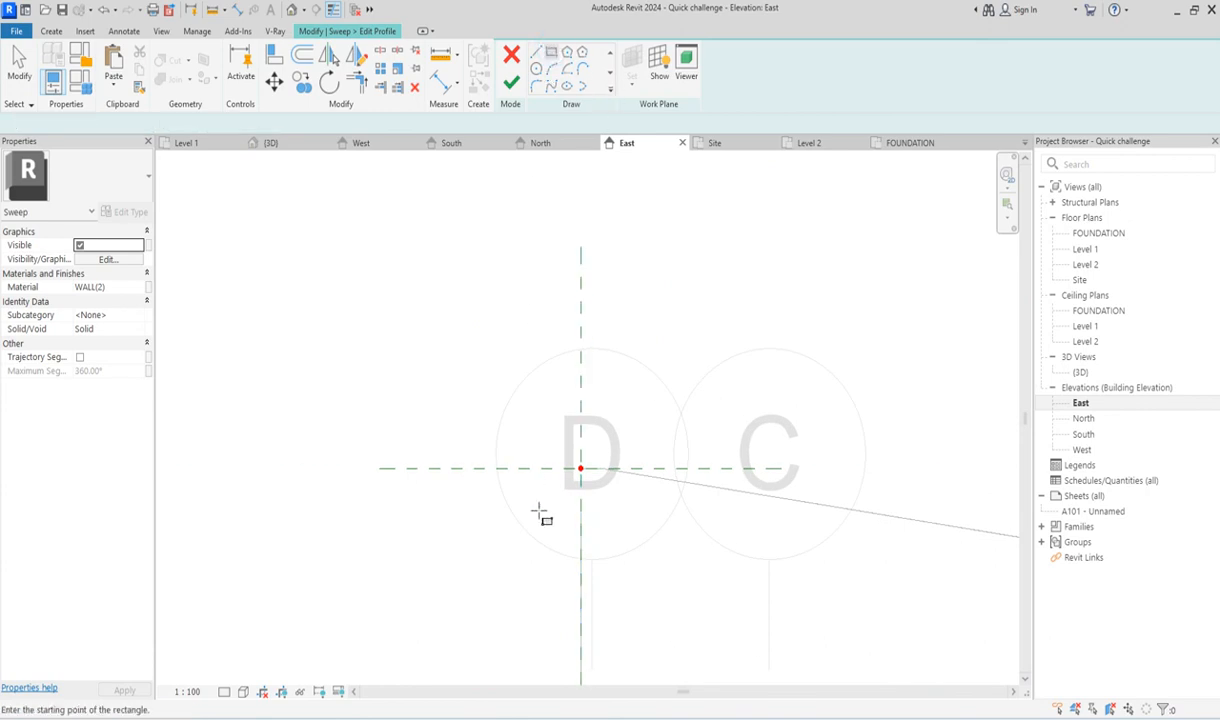
pyautogui.scroll(2, 615, 469)
pyautogui.scroll(2, 619, 469)
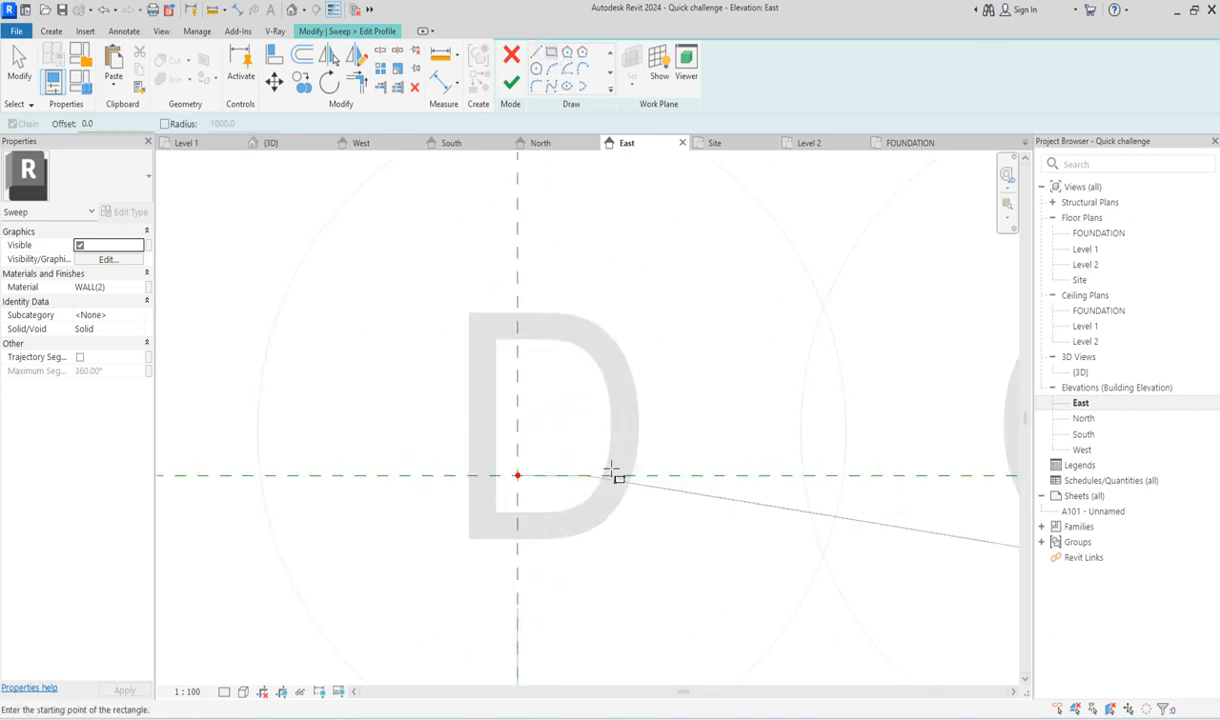
pyautogui.click(590, 473)
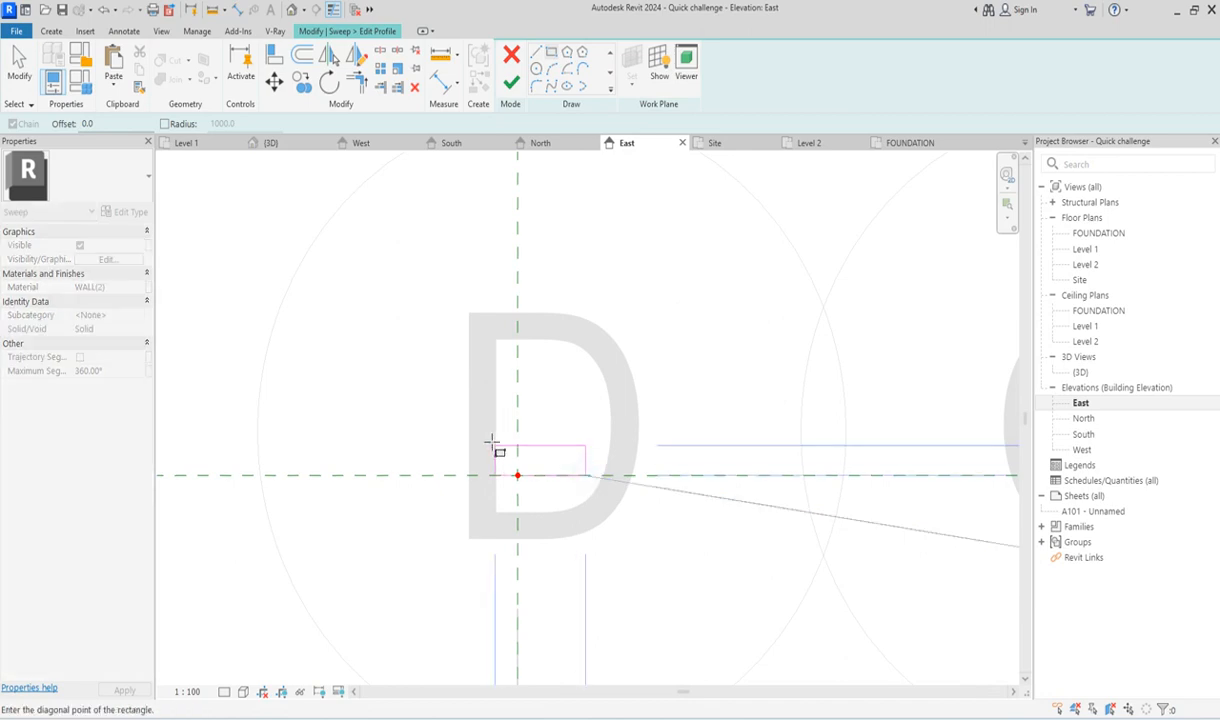
pyautogui.click(486, 431)
pyautogui.rightClick(585, 343)
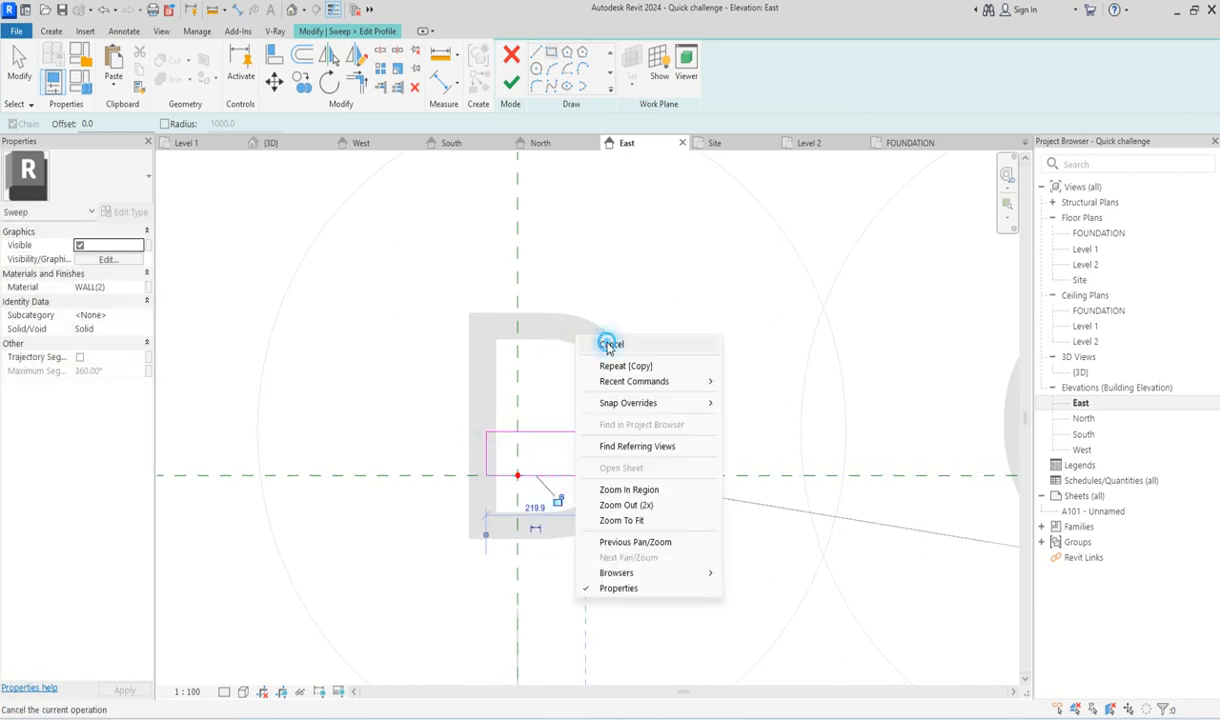
pyautogui.click(615, 344)
# Set the profile rectangle's height to 150 mm.
pyautogui.click(536, 431)
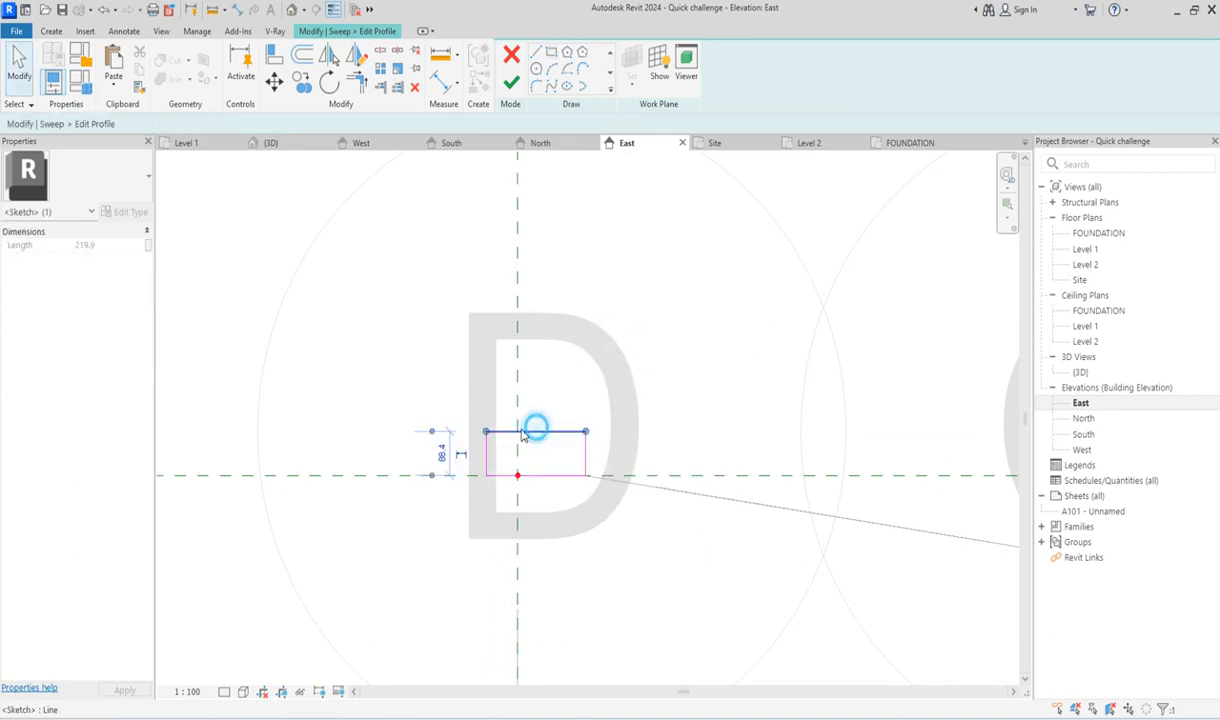
pyautogui.click(440, 452)
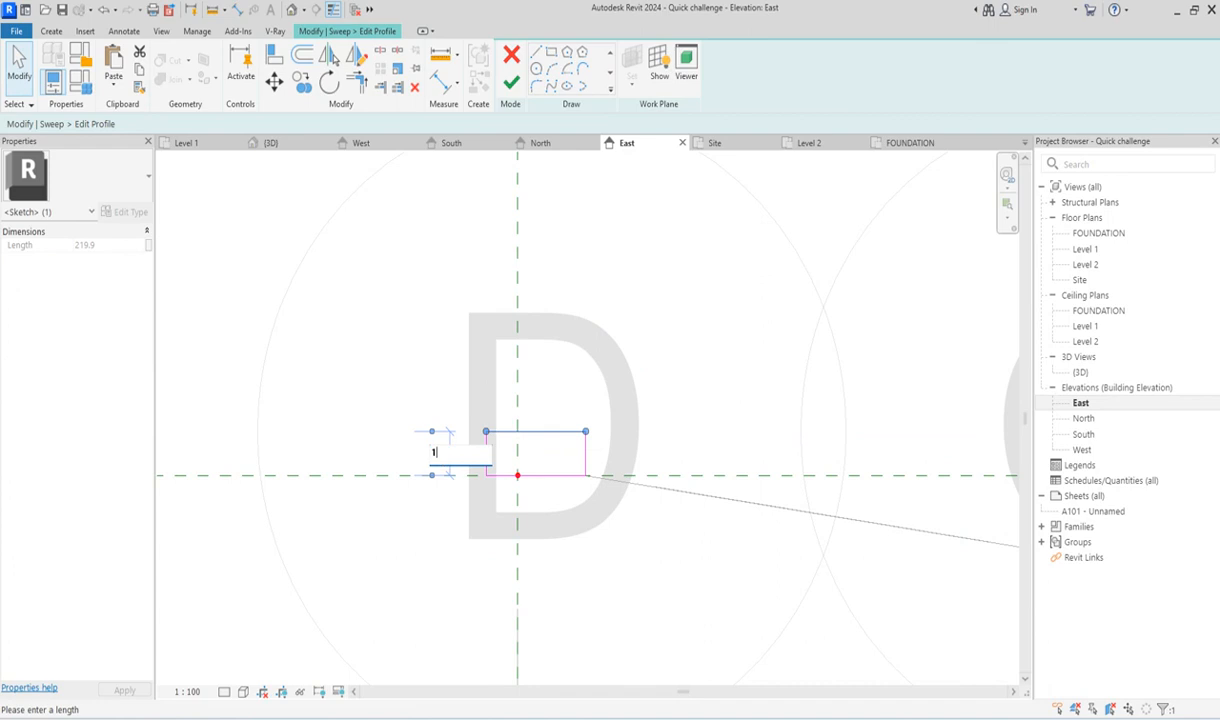
pyautogui.press('Return')
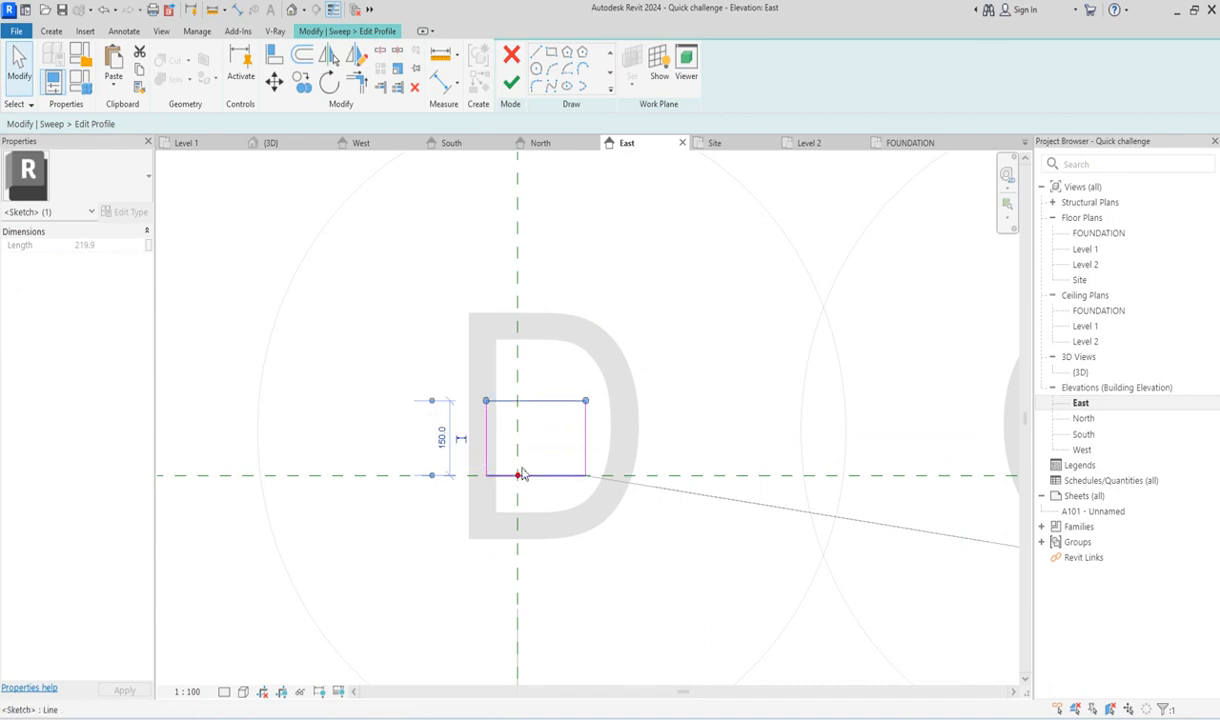
pyautogui.click(585, 442)
pyautogui.click(535, 352)
pyautogui.press('Escape')
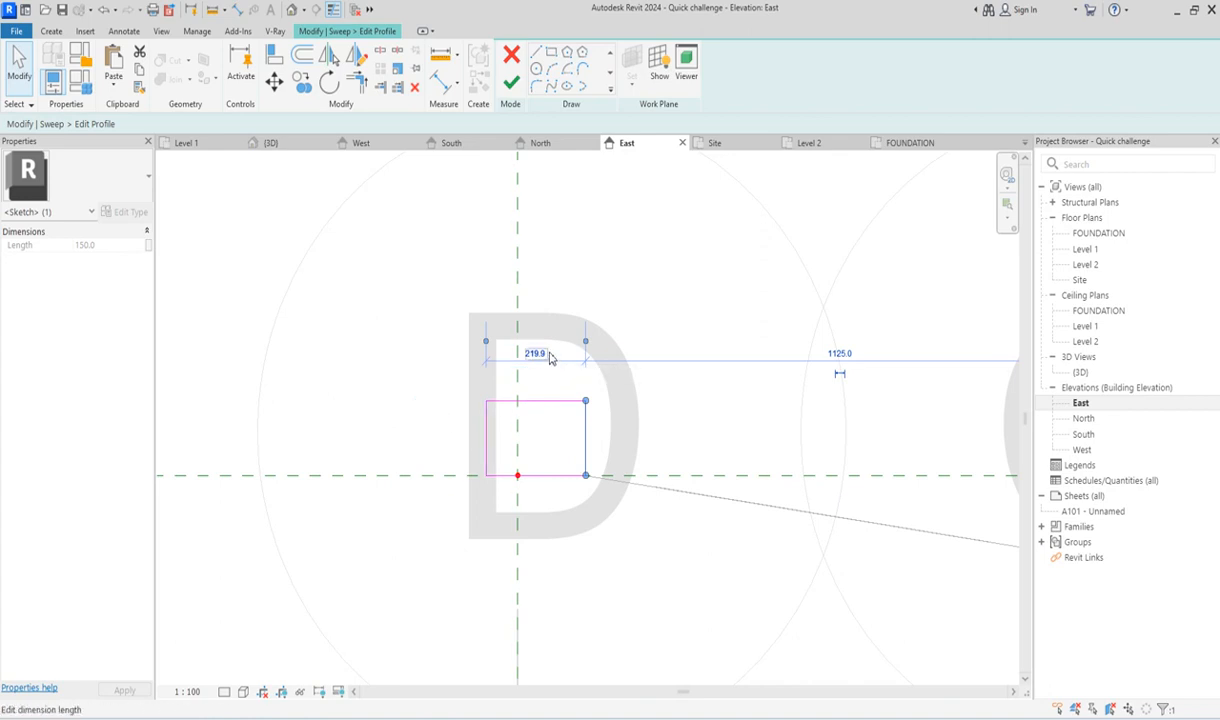
# Widen the profile rectangle by shifting its outer vertical edge farther out from the wall face.
pyautogui.click(488, 440)
pyautogui.click(536, 508)
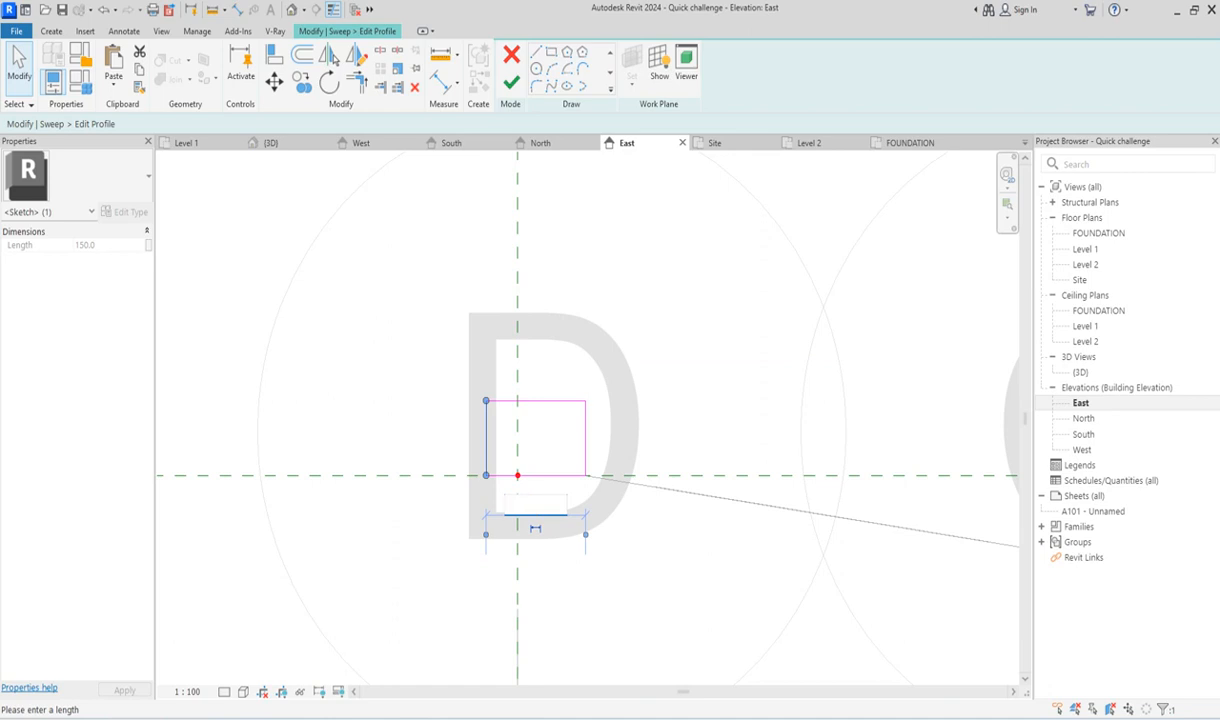
pyautogui.press('Return')
pyautogui.click(630, 562)
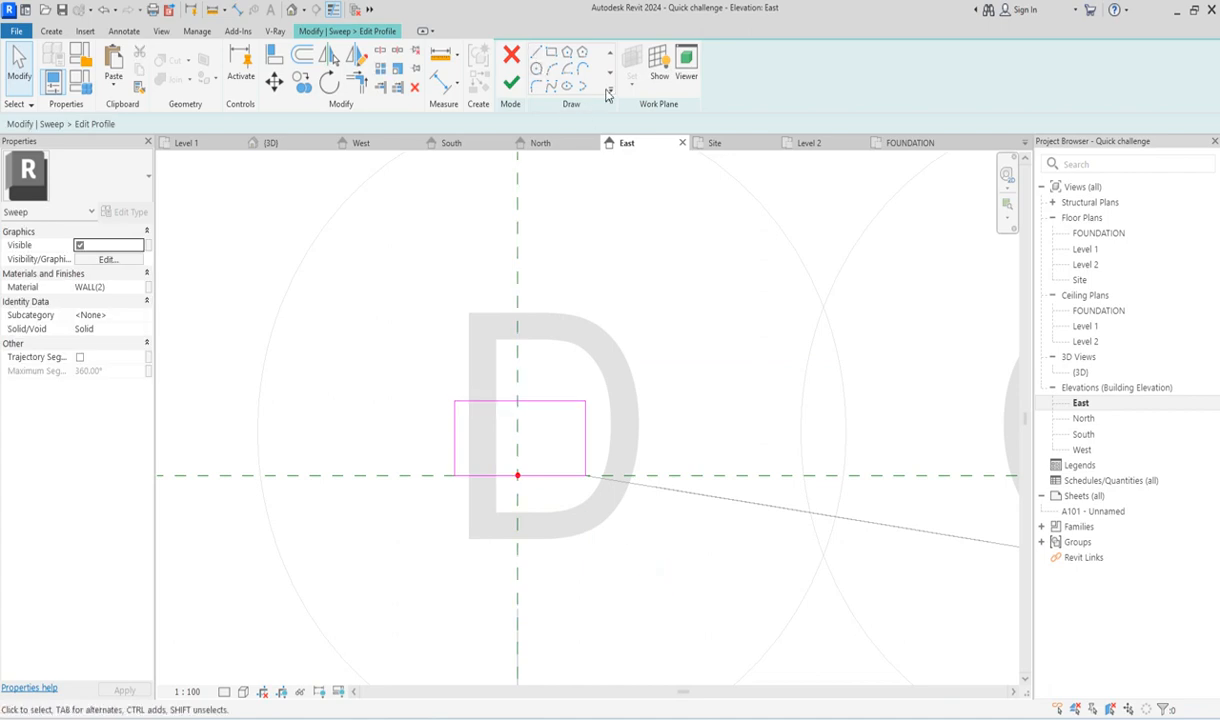
# Draw arcs across the profile's outer corners, about 35 mm radius at the upper one and 30 mm at the lower one.
pyautogui.click(537, 53)
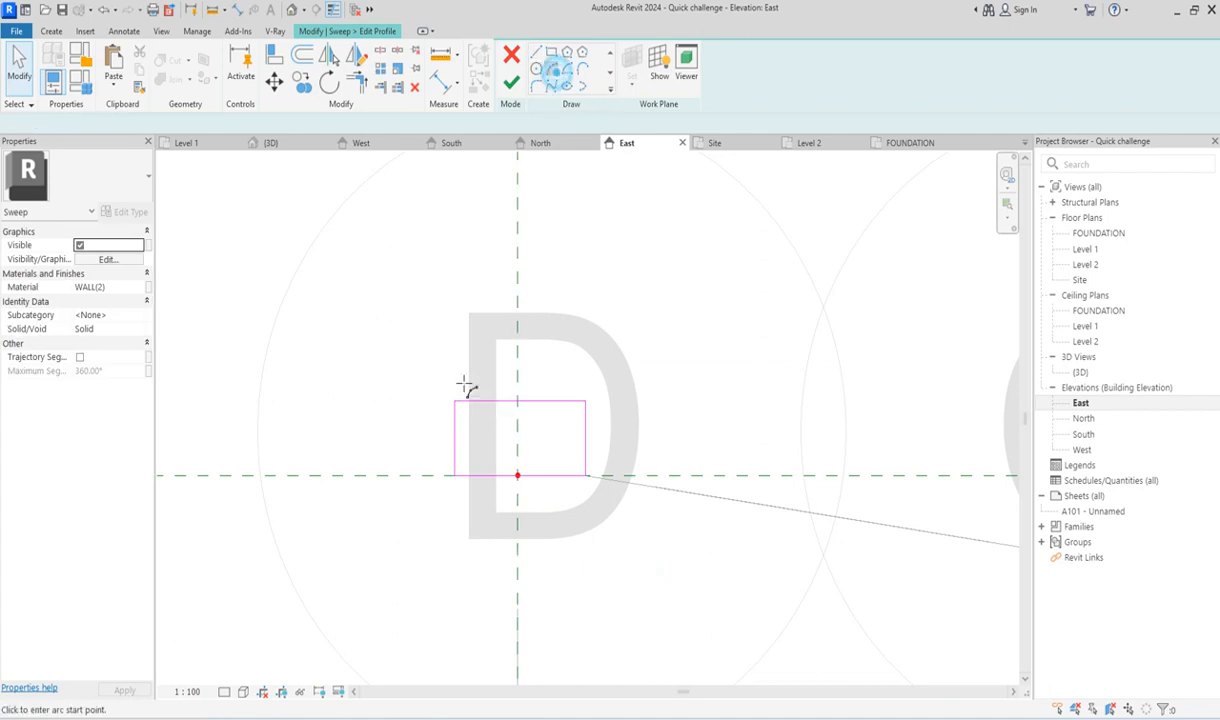
pyautogui.scroll(5, 463, 403)
pyautogui.click(446, 433)
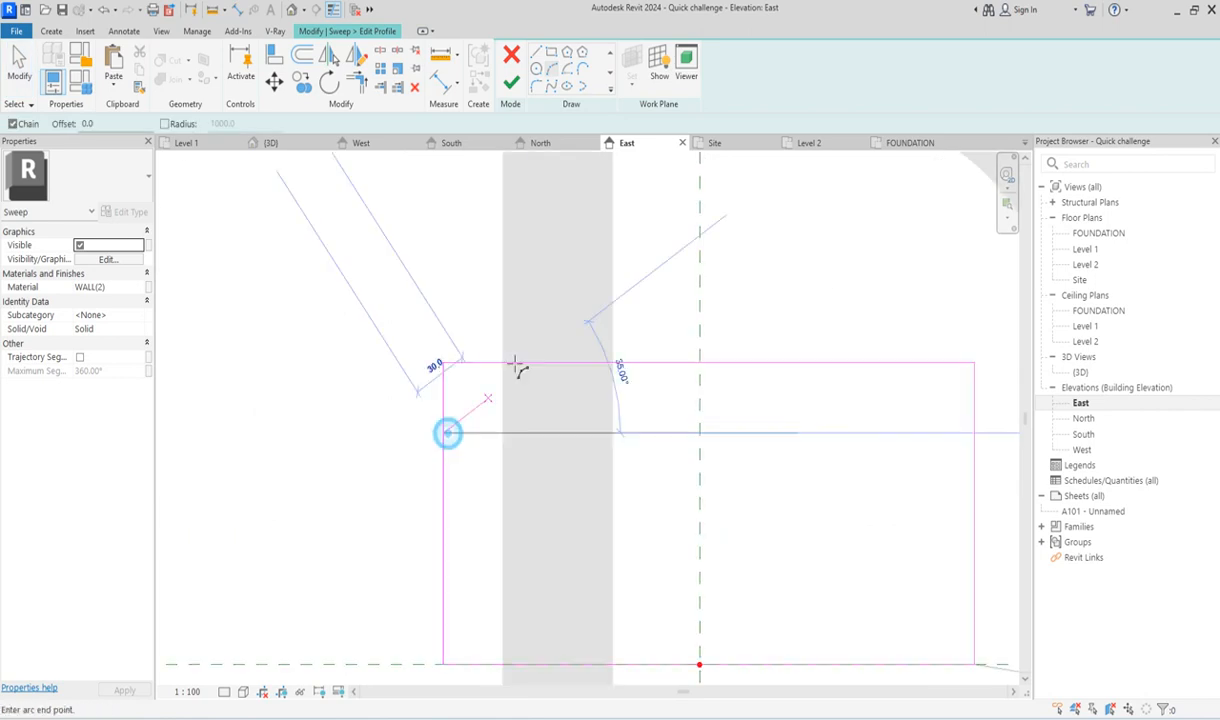
pyautogui.click(516, 362)
pyautogui.click(463, 381)
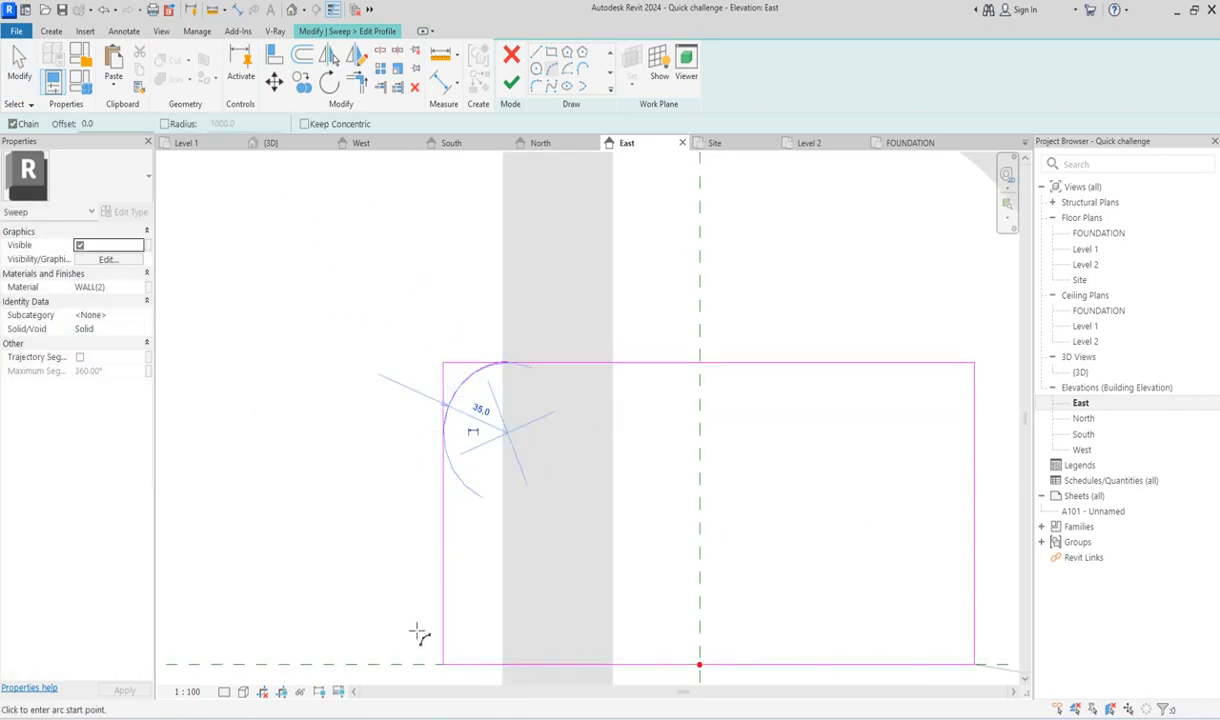
pyautogui.click(443, 607)
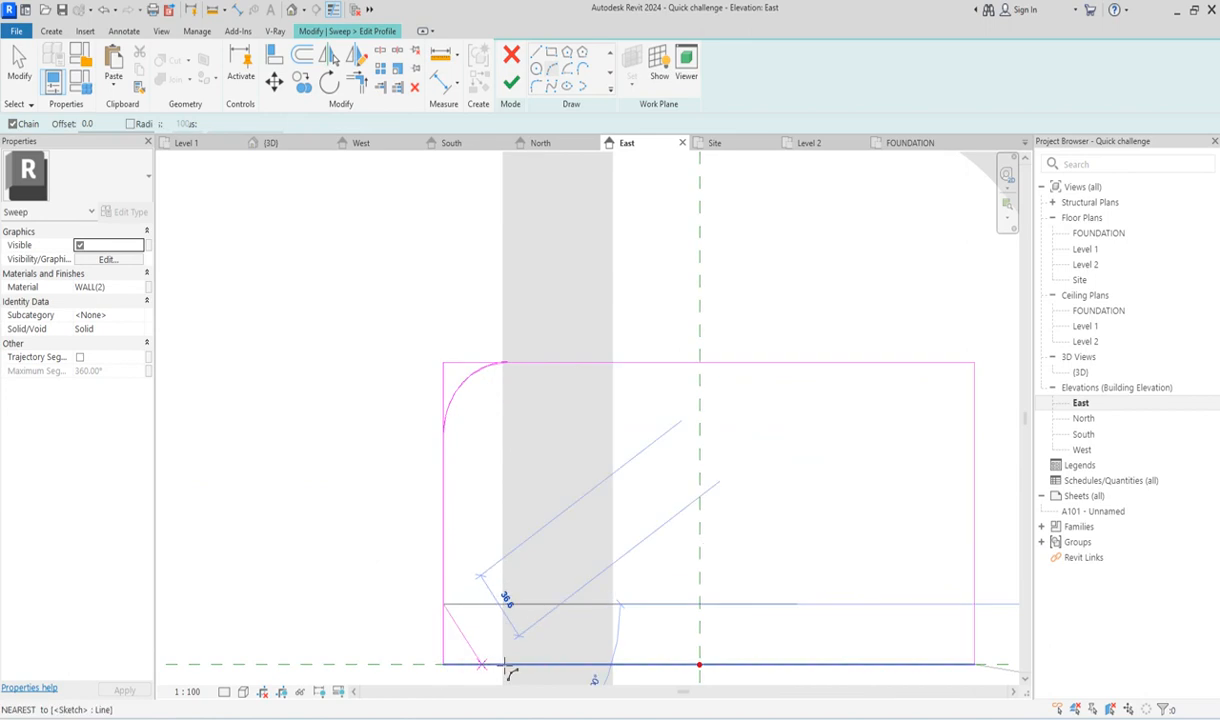
pyautogui.click(507, 664)
pyautogui.click(462, 642)
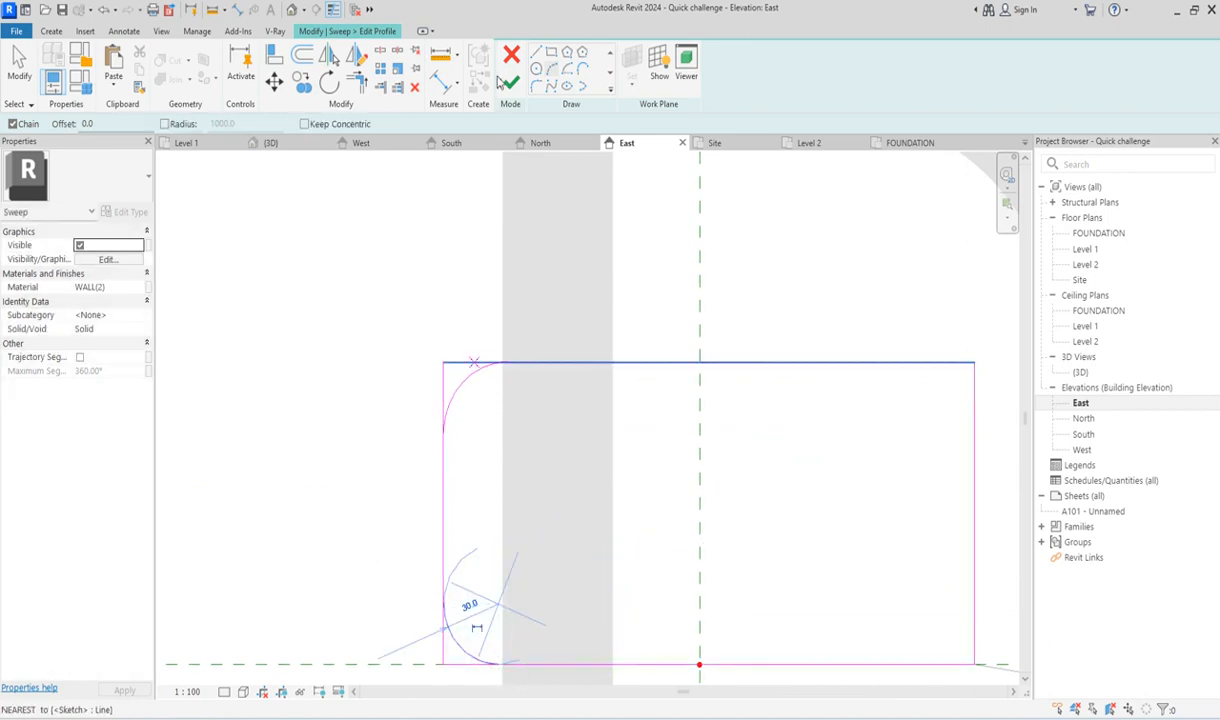
# Trim the profile's straight edges back to the arcs at the outer upper and lower corners.
pyautogui.click(360, 87)
pyautogui.click(464, 381)
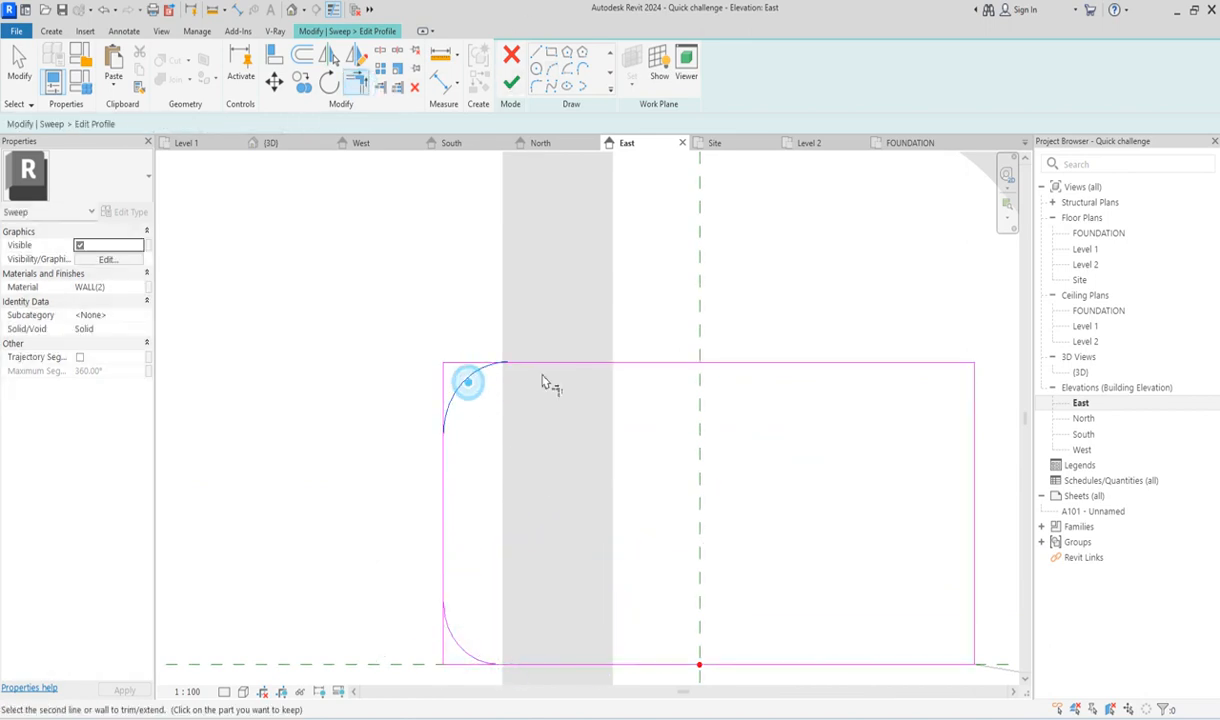
pyautogui.click(553, 364)
pyautogui.click(443, 457)
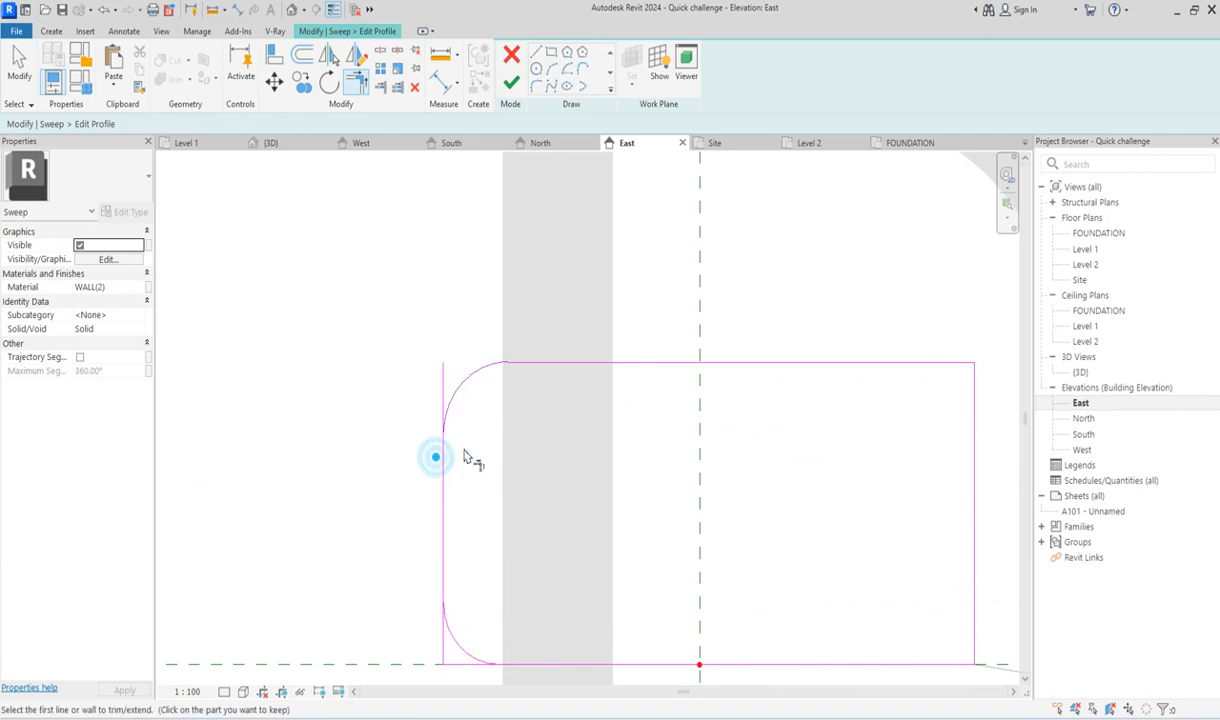
pyautogui.click(475, 387)
pyautogui.click(446, 575)
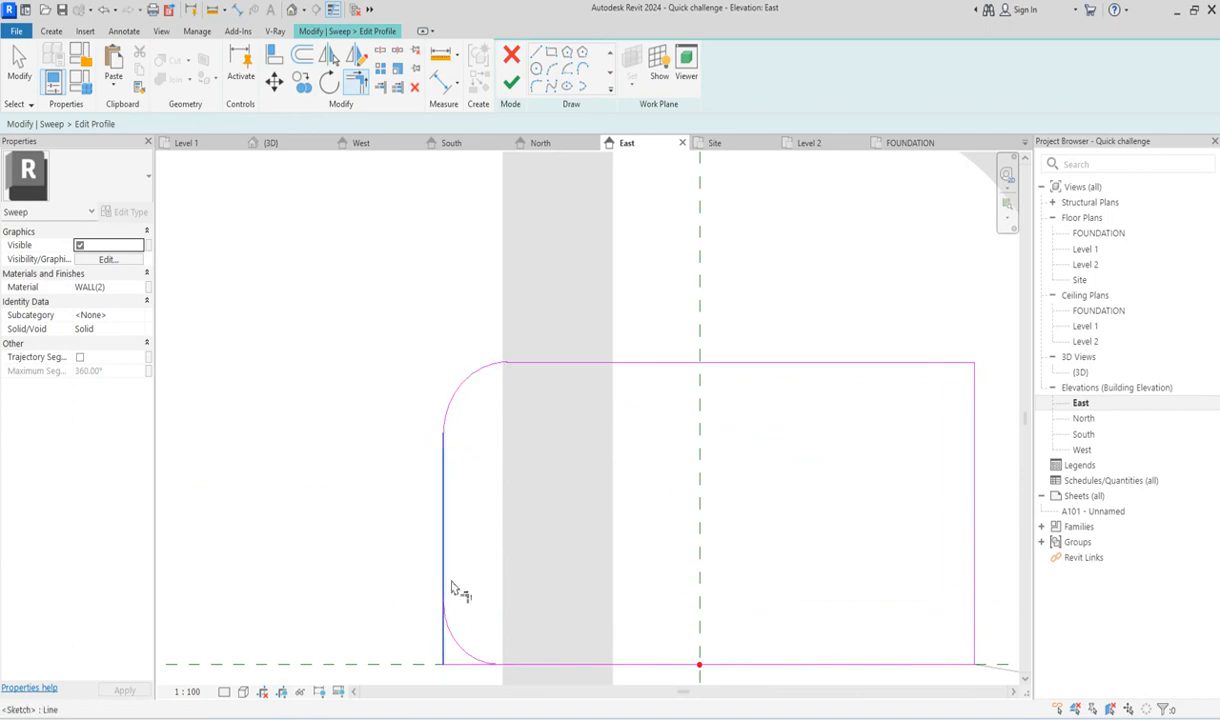
pyautogui.click(462, 648)
pyautogui.click(536, 661)
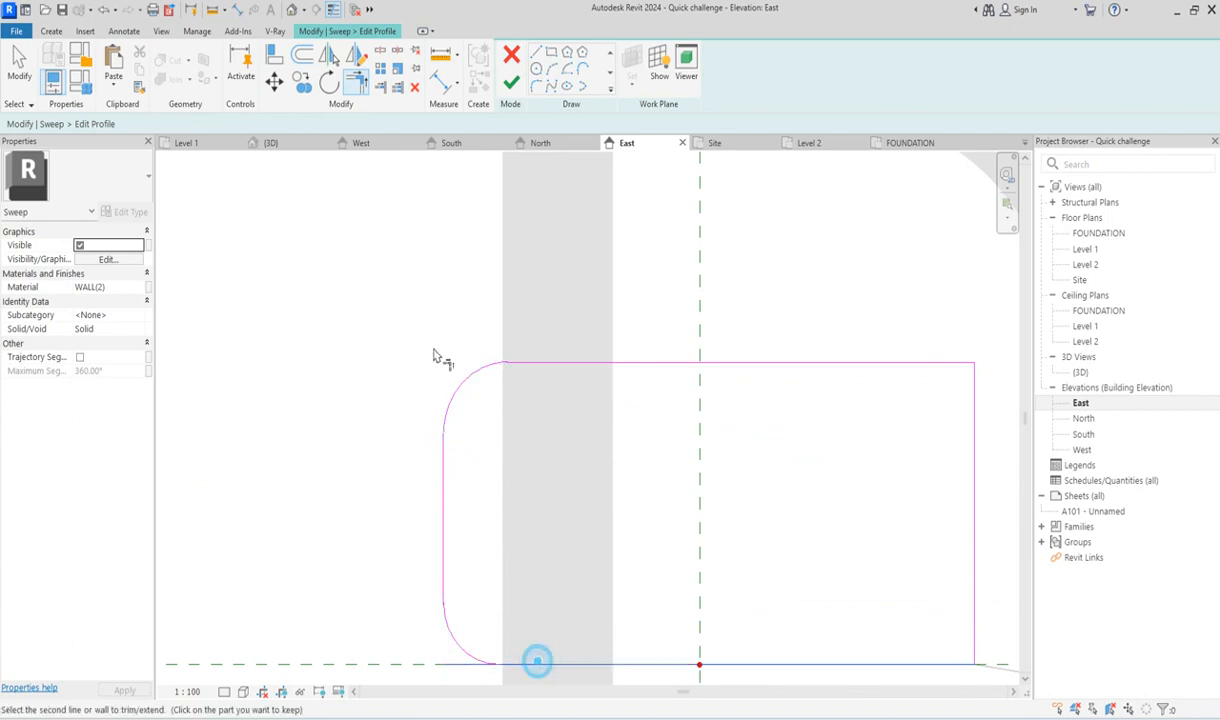
# Draw an arc of about 25 mm radius across the profile's inner upper corner.
pyautogui.scroll(-3, 441, 360)
pyautogui.scroll(2, 750, 390)
pyautogui.click(705, 304)
pyautogui.click(540, 58)
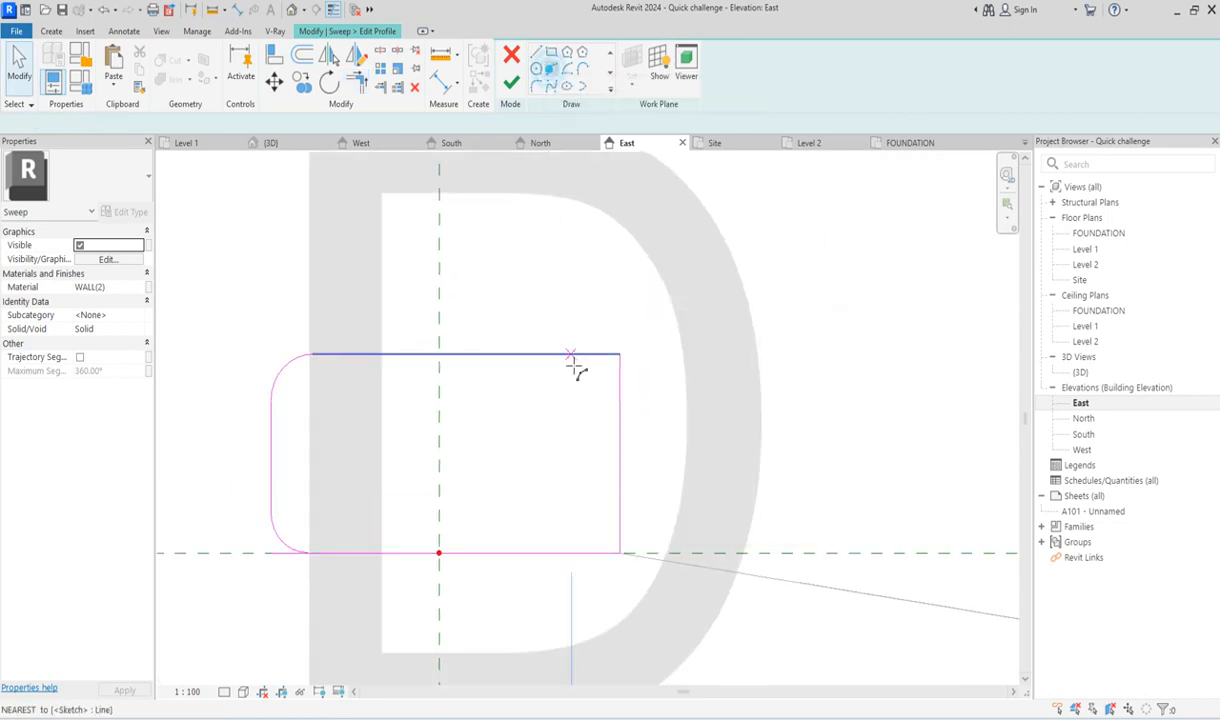
pyautogui.click(622, 380)
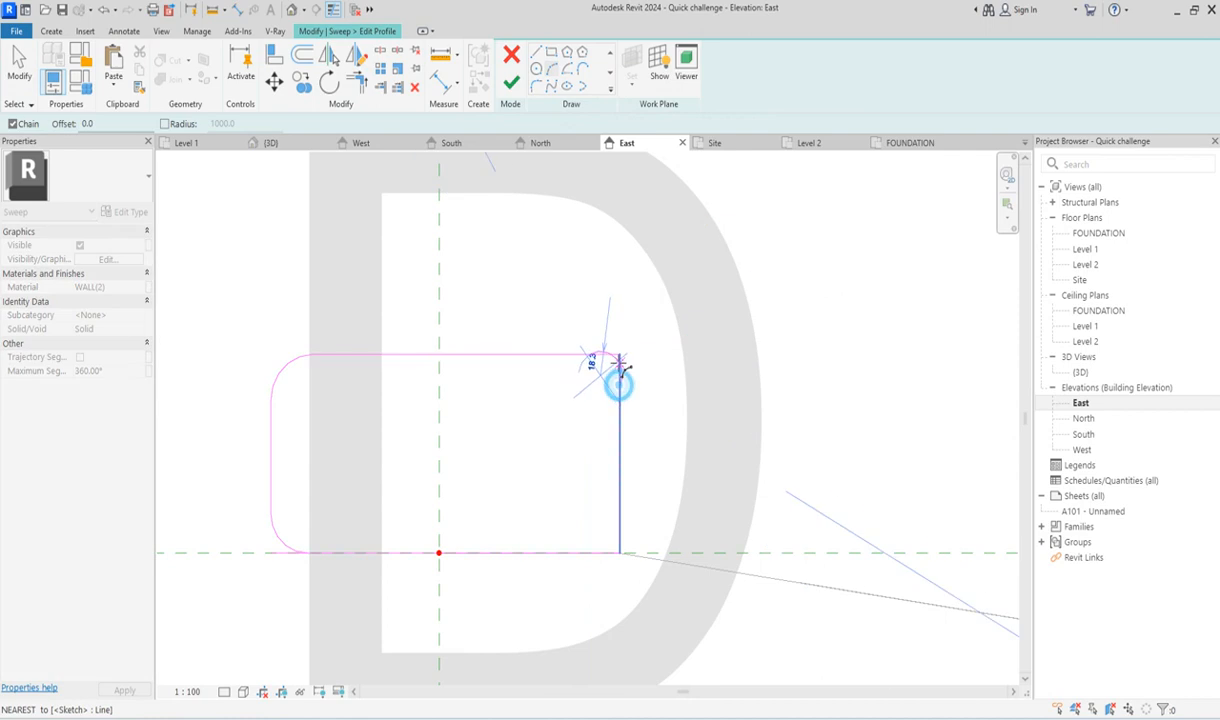
pyautogui.scroll(4, 620, 374)
pyautogui.click(619, 372)
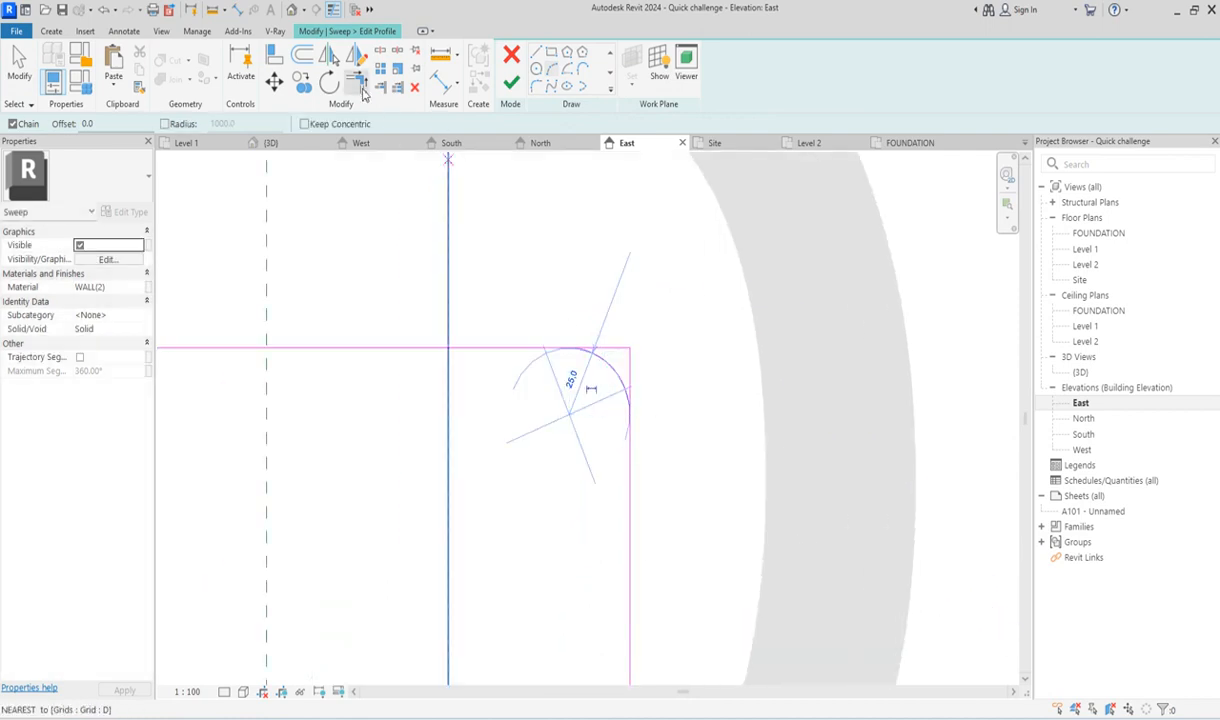
# Trim the top and inner vertical lines back to the arc at the profile's inner upper corner.
pyautogui.press('Escape')
pyautogui.click(618, 370)
pyautogui.press('t')
pyautogui.press('r')
pyautogui.scroll(-3, 531, 342)
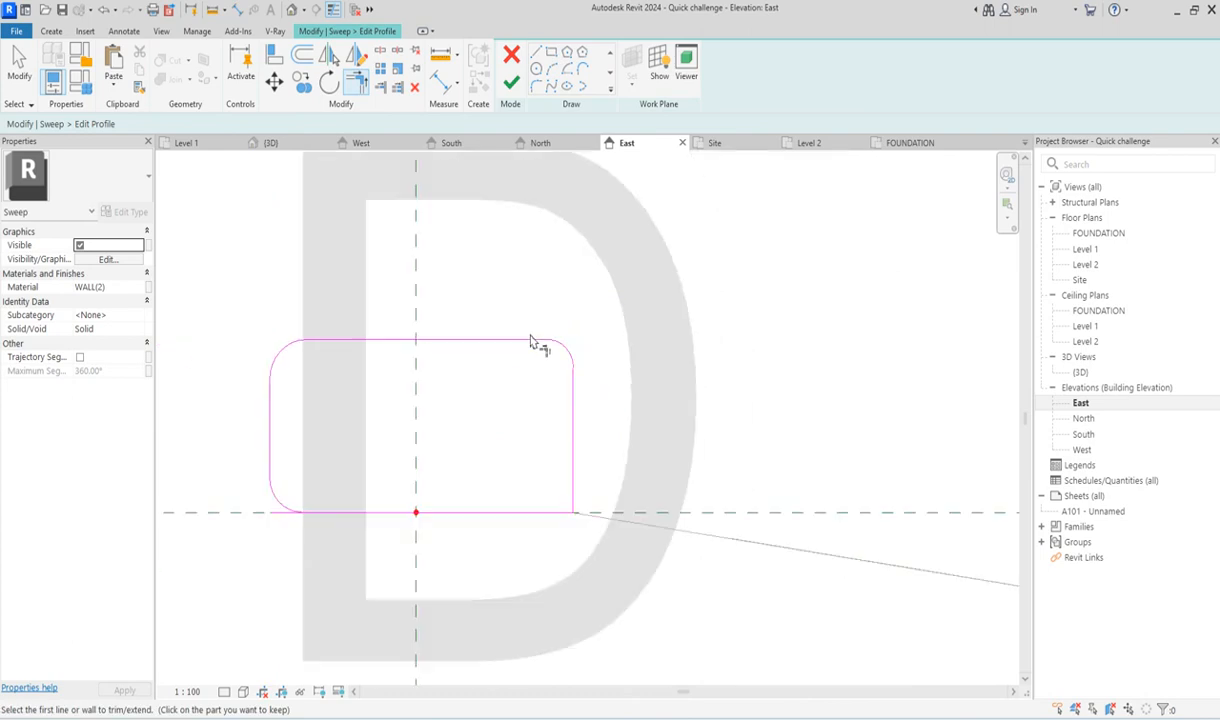
# Try to finish the profile sketch.
pyautogui.click(511, 84)
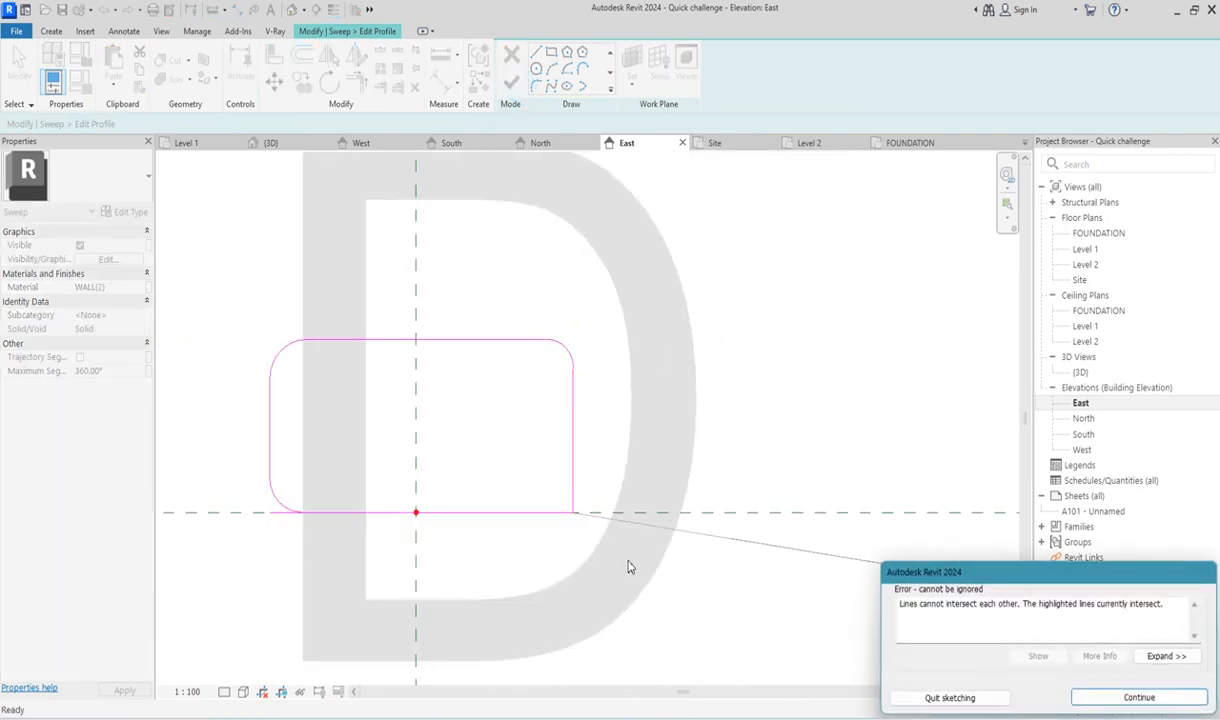
pyautogui.scroll(-2, 630, 572)
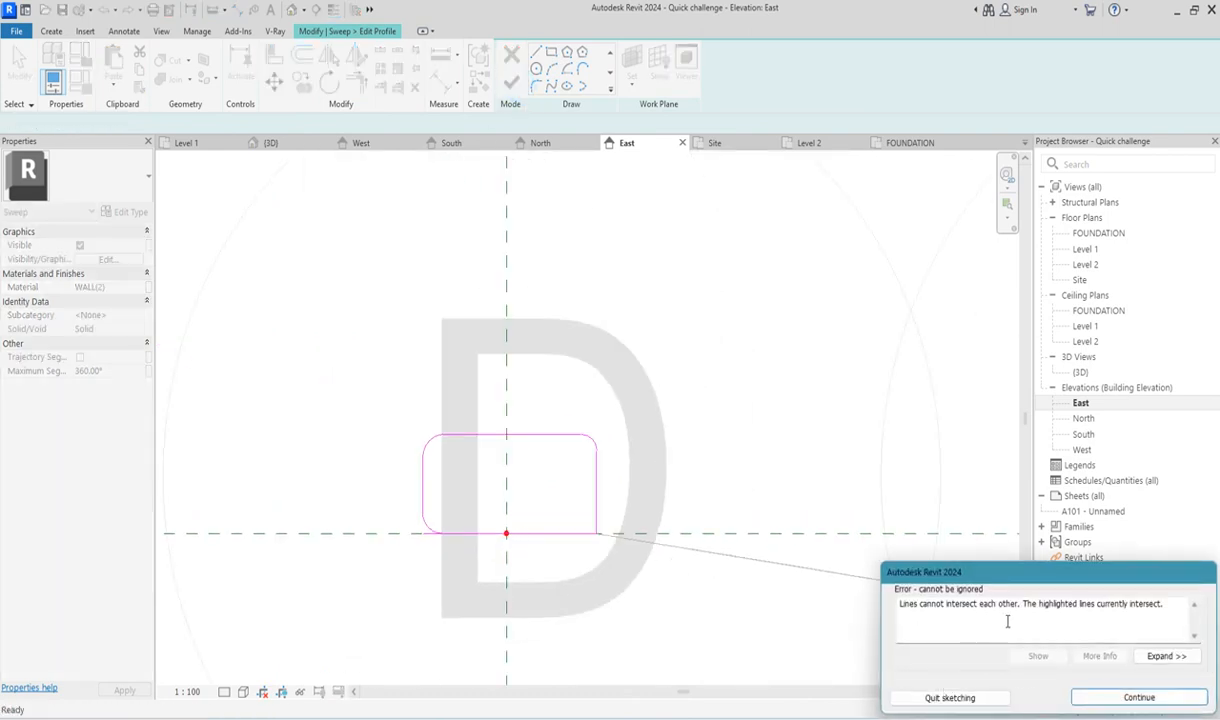
pyautogui.click(1124, 697)
# Trim the profile's bottom line back to the arc at the outer lower corner.
pyautogui.scroll(3, 600, 540)
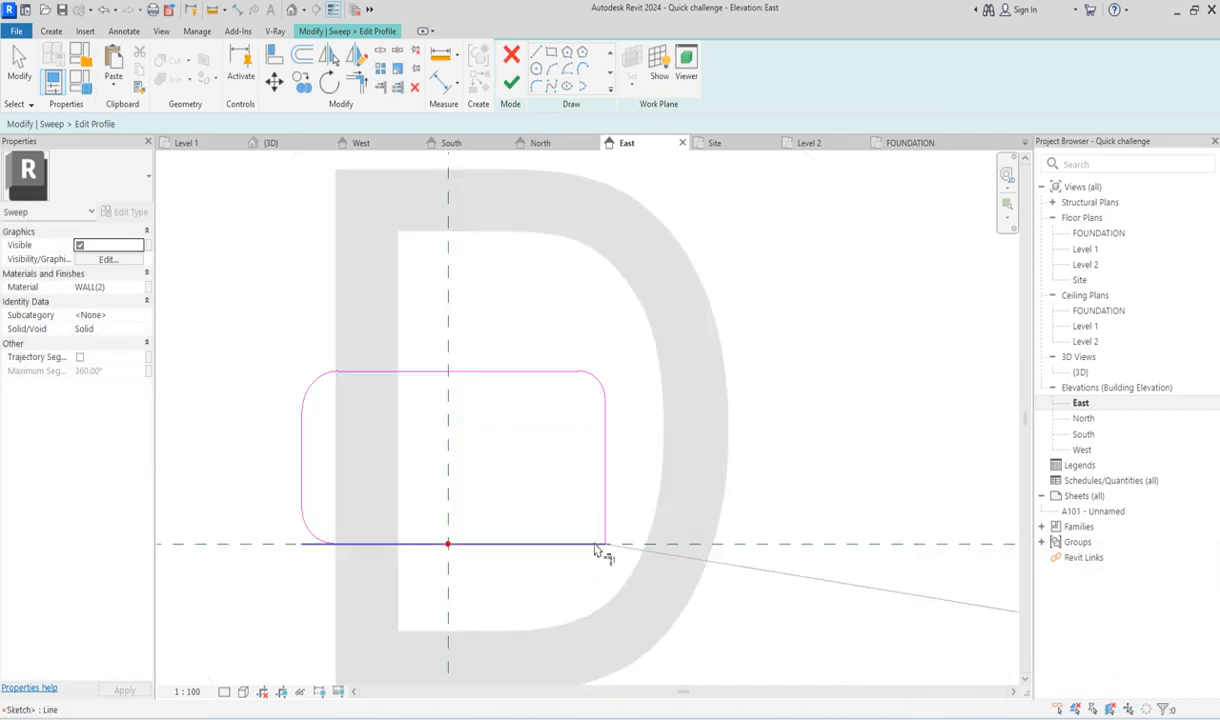
pyautogui.click(594, 542)
pyautogui.scroll(2, 333, 545)
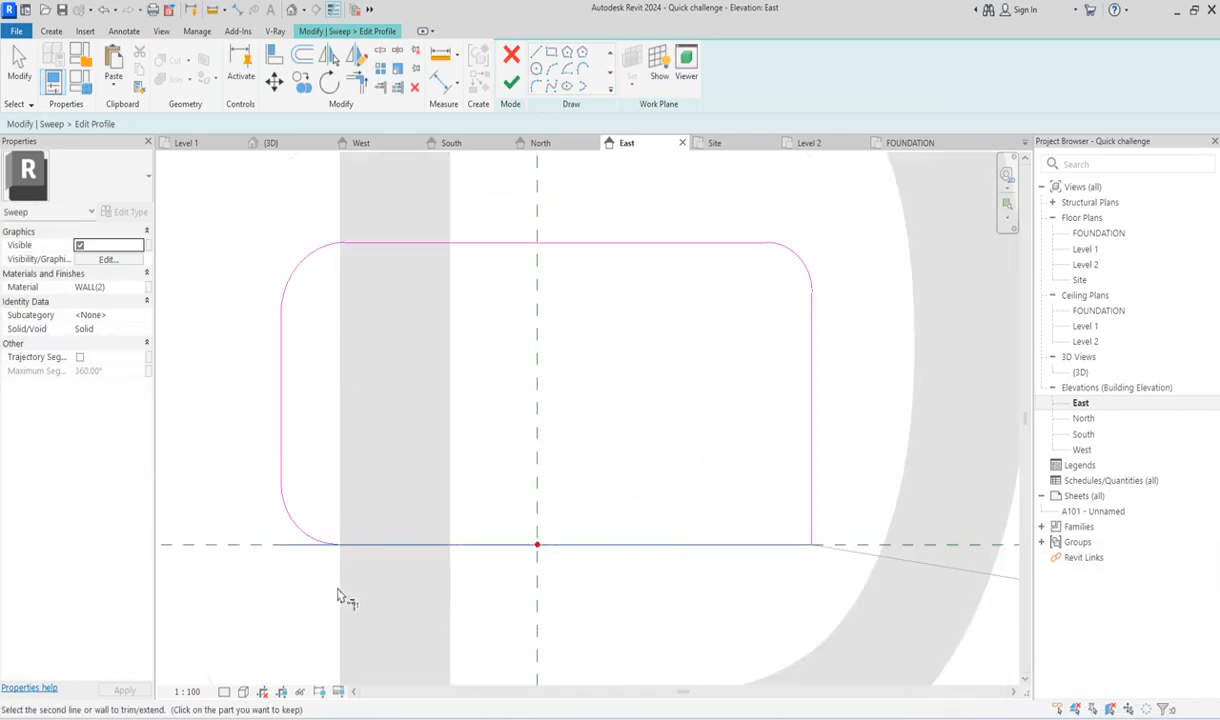
pyautogui.click(373, 419)
pyautogui.click(278, 493)
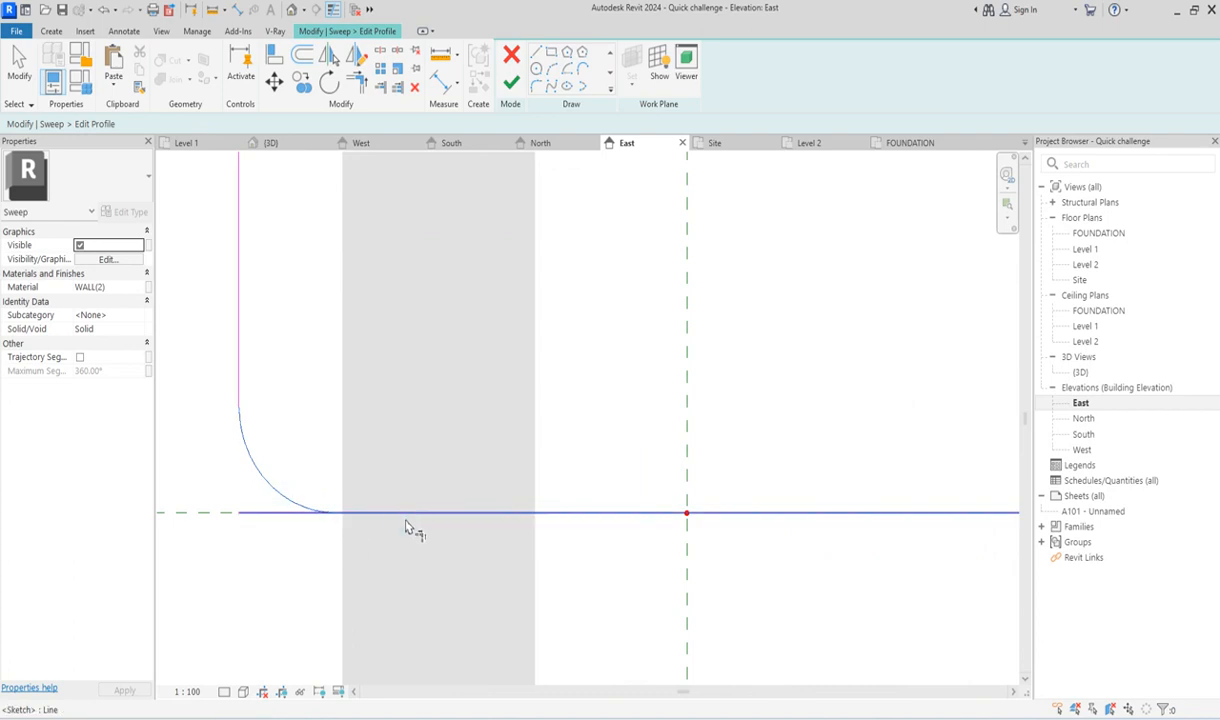
pyautogui.click(401, 515)
pyautogui.scroll(-2, 389, 566)
# Finish the rounded profile sketch and complete the sweep along the top wall edges.
pyautogui.click(506, 83)
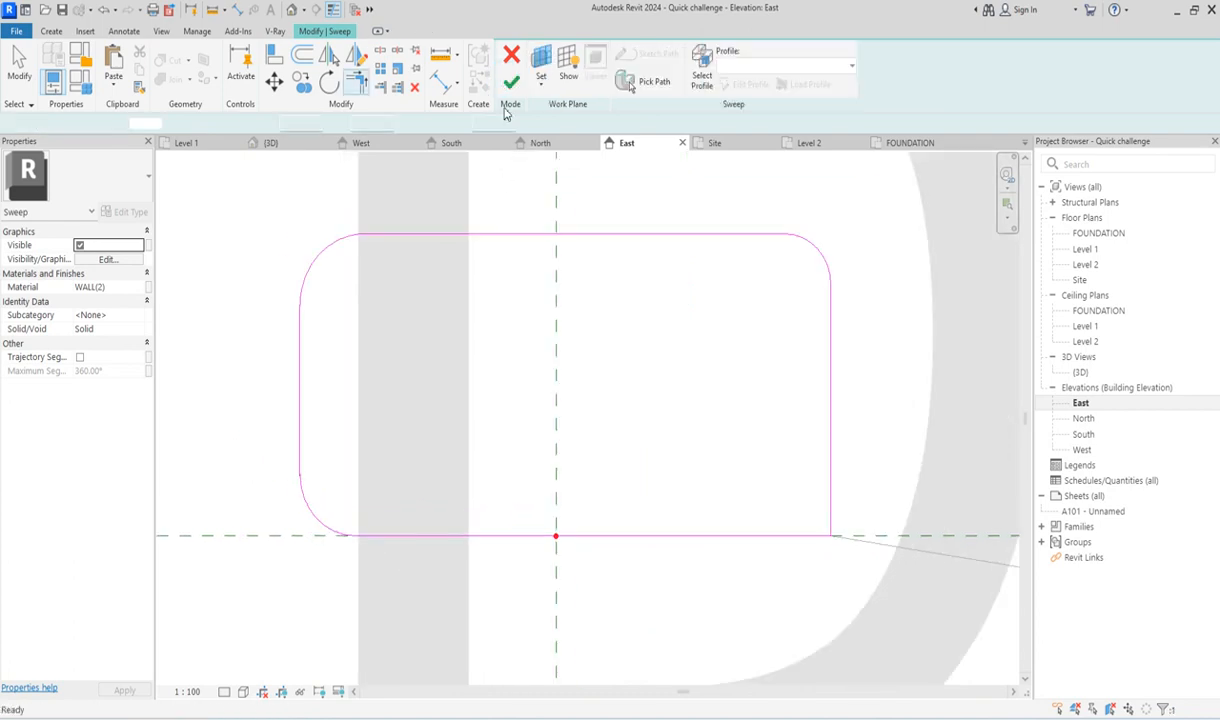
pyautogui.click(506, 78)
pyautogui.scroll(-3, 461, 429)
pyautogui.scroll(-4, 461, 429)
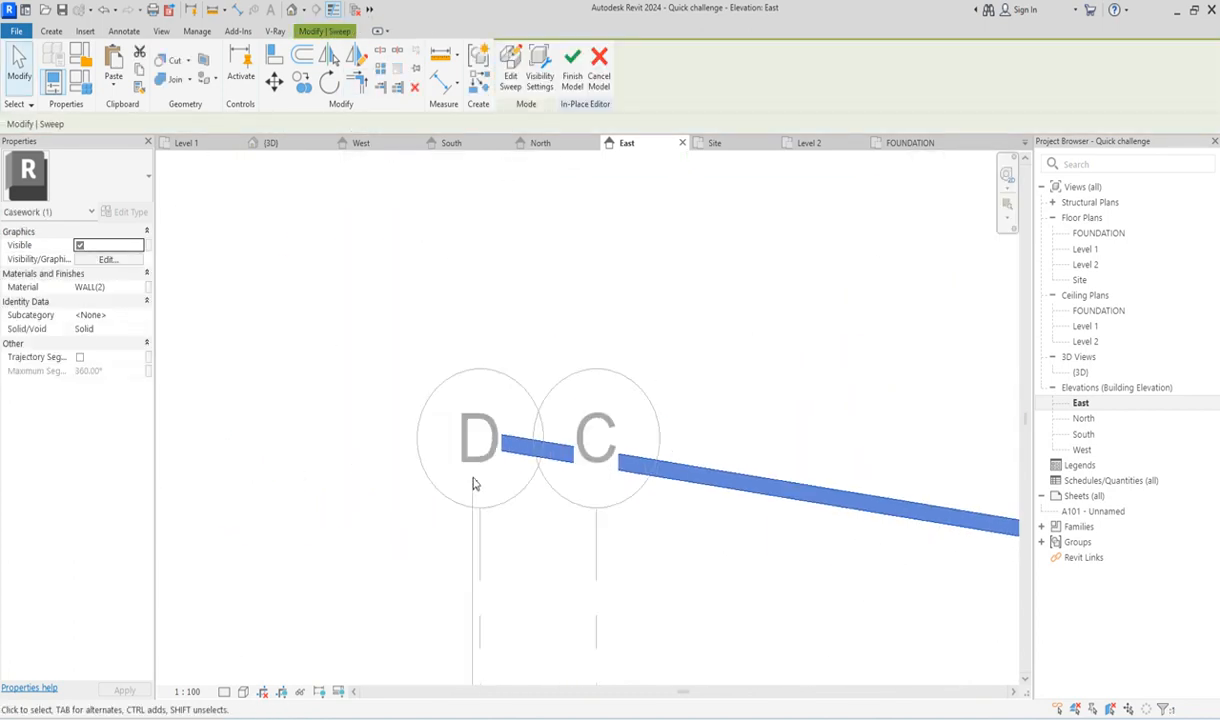
# Open the 3D view and examine the sweep along the wall tops, up close at the front west corner.
pyautogui.doubleClick(1081, 372)
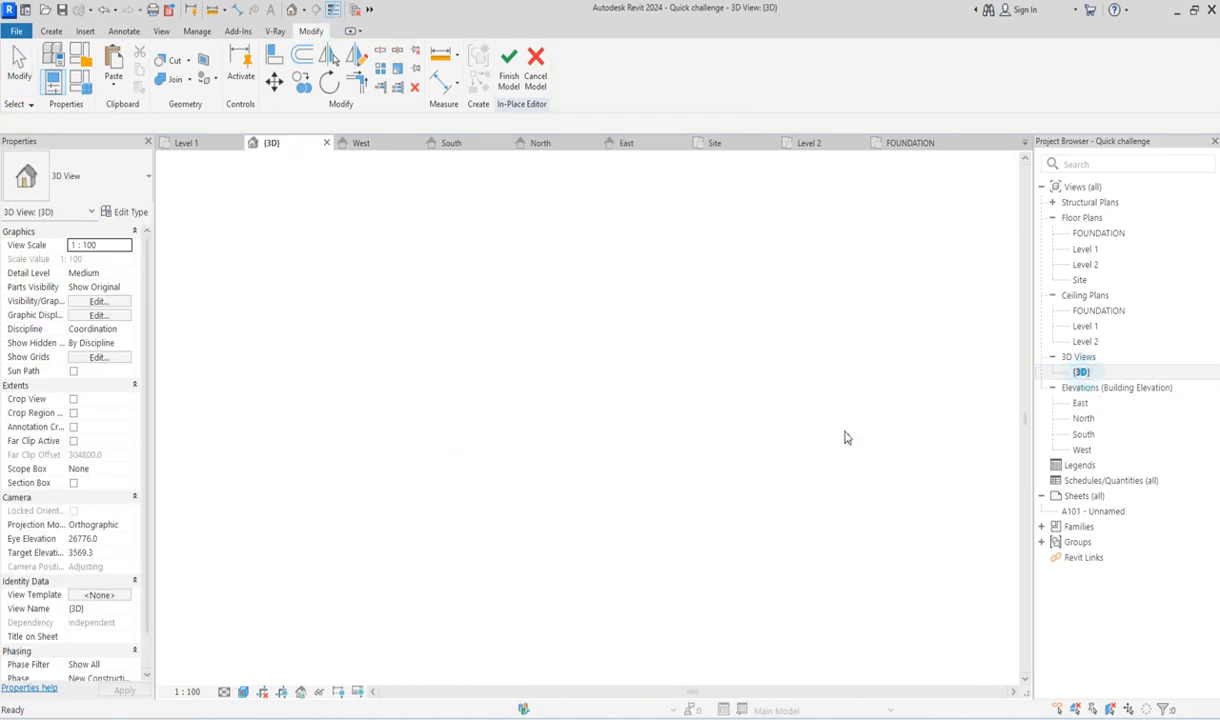
pyautogui.scroll(2, 967, 513)
pyautogui.click(942, 355)
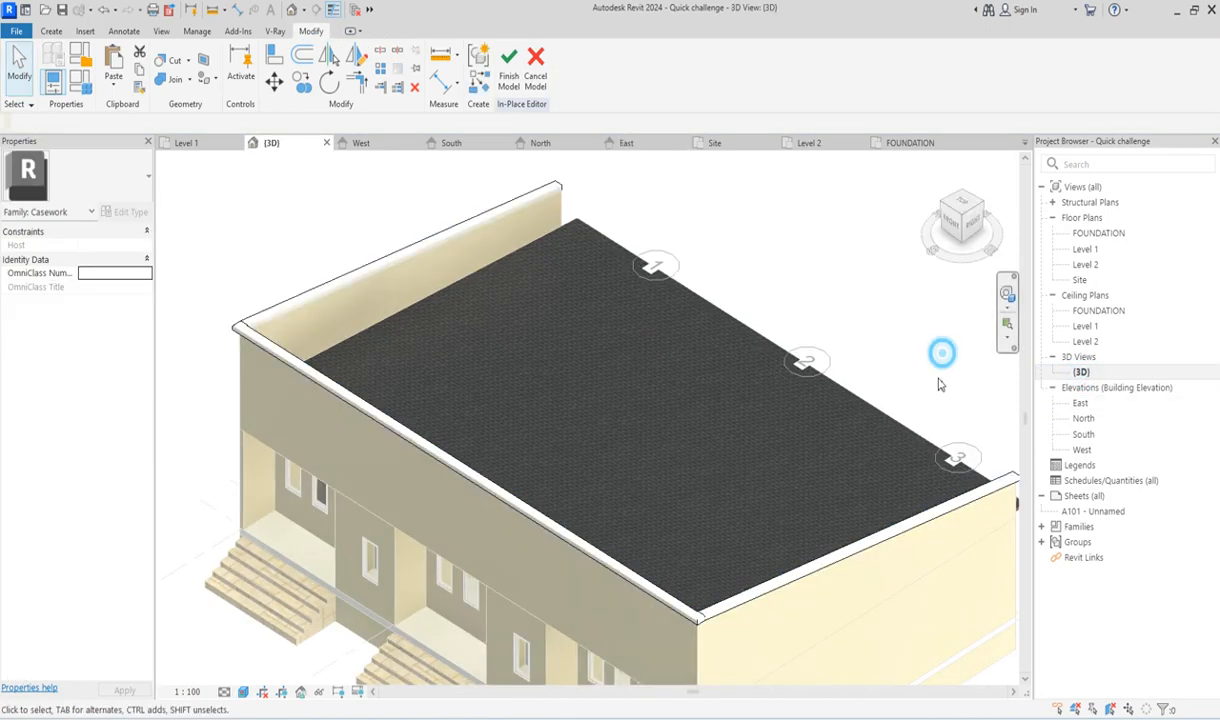
pyautogui.scroll(5, 235, 322)
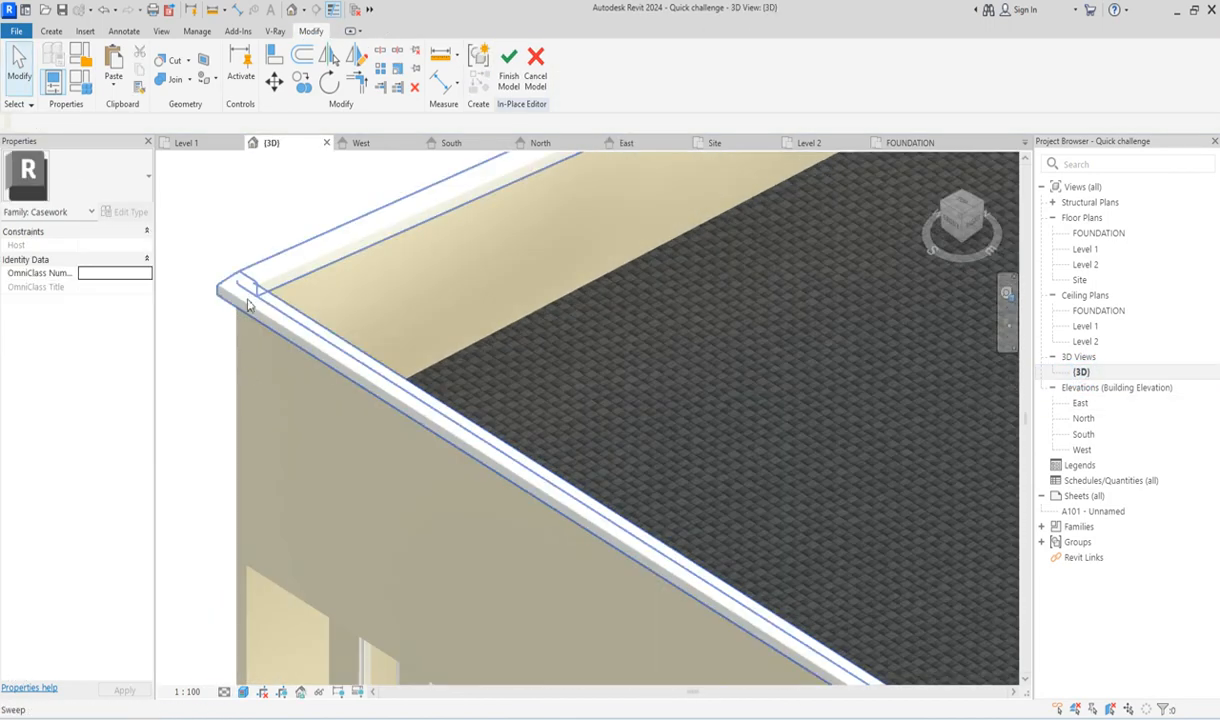
# Examine the sweep along the wall tops and the whole building in the 3D view.
pyautogui.click(290, 344)
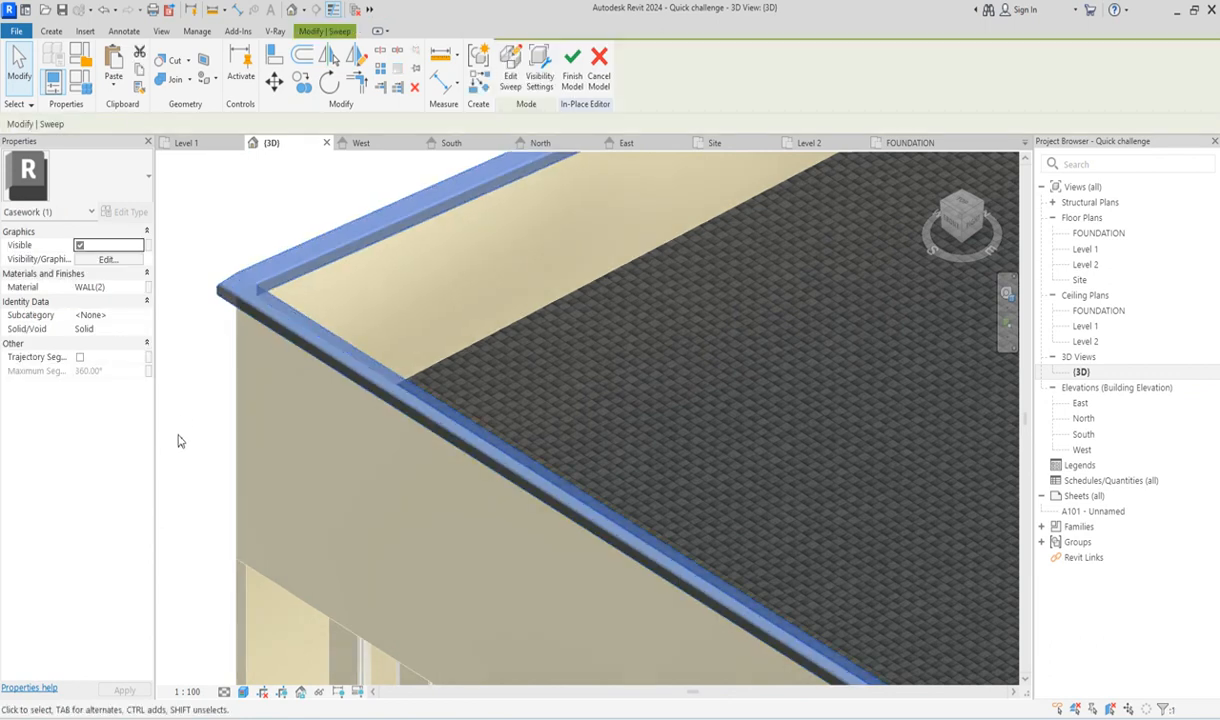
pyautogui.click(210, 390)
pyautogui.scroll(-5, 390, 366)
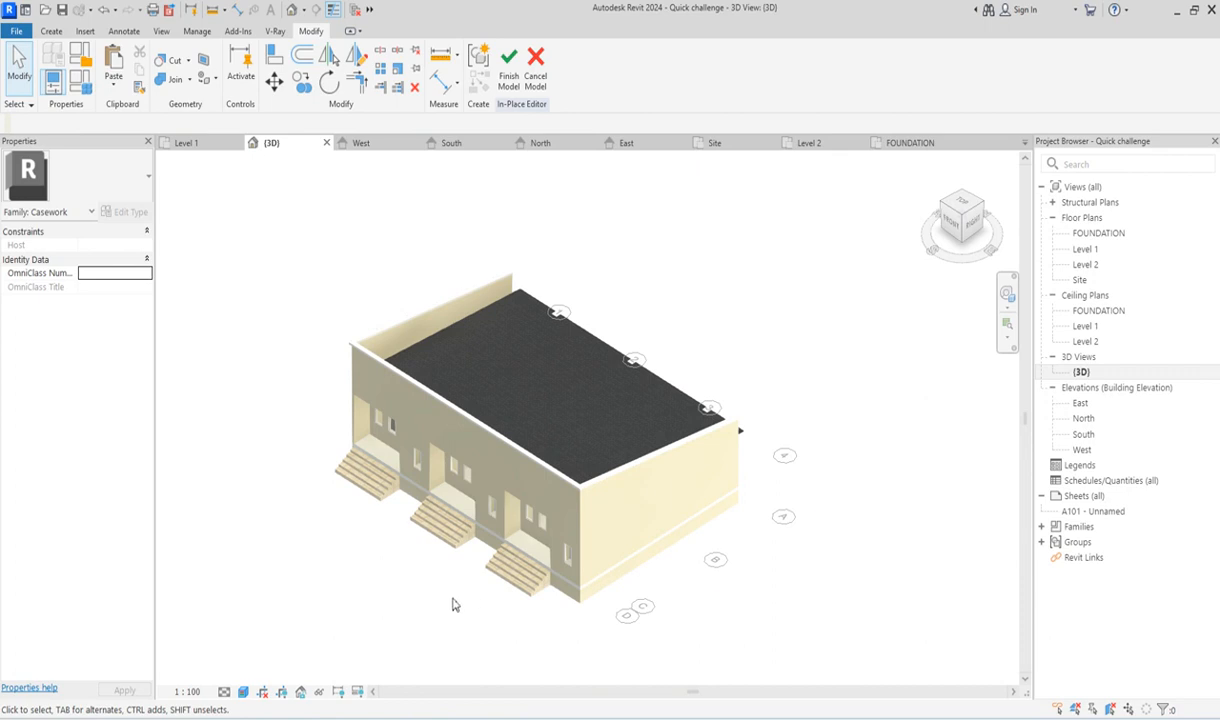
pyautogui.scroll(3, 472, 600)
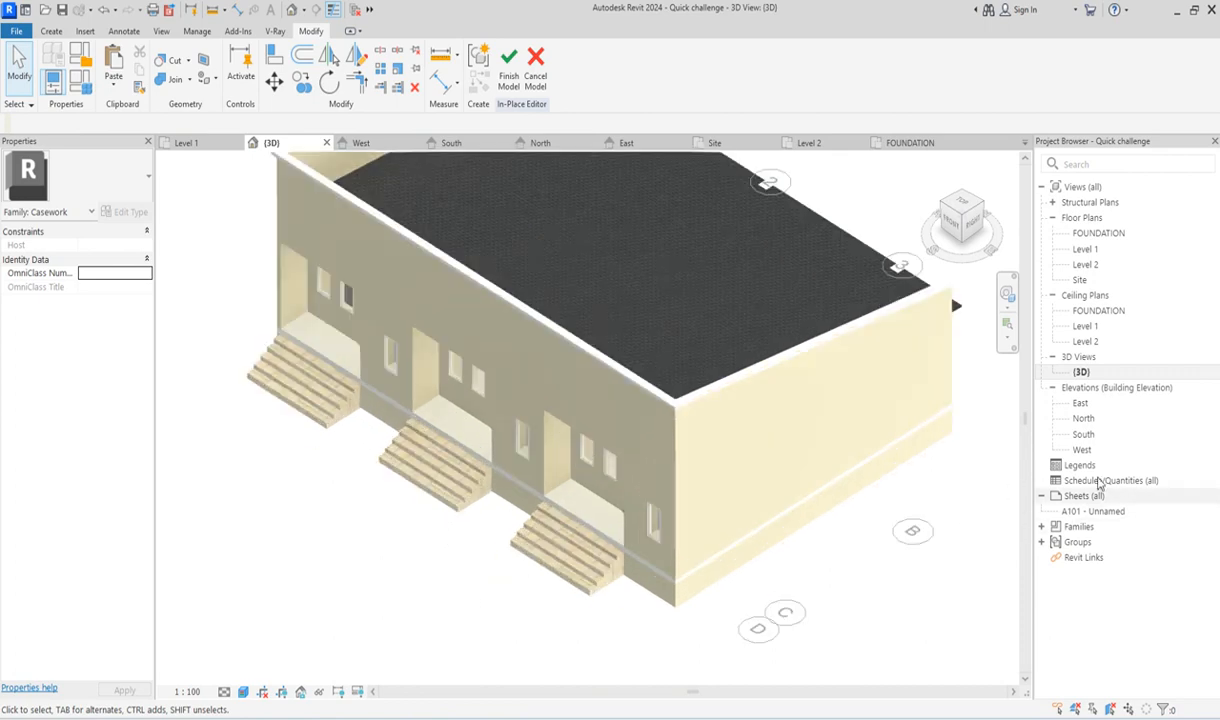
# Open the South elevation, check the facade, and finish the in-place sweep model.
pyautogui.doubleClick(1083, 434)
pyautogui.scroll(2, 777, 416)
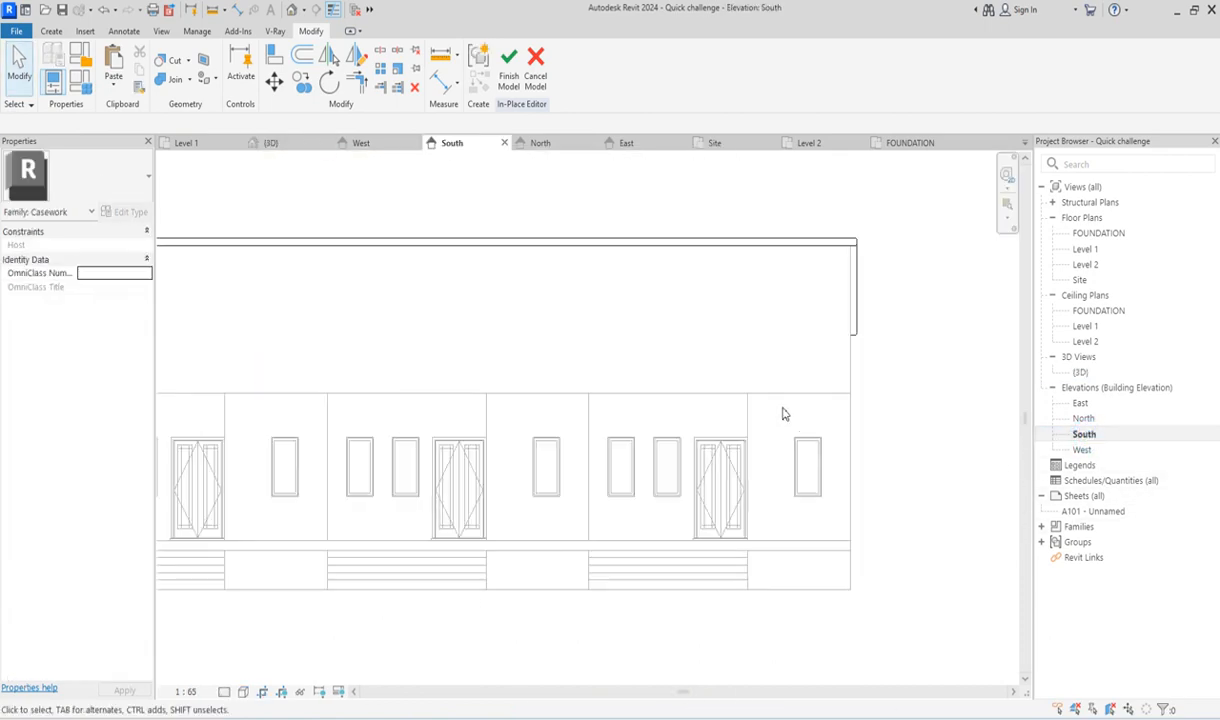
pyautogui.scroll(-2, 815, 403)
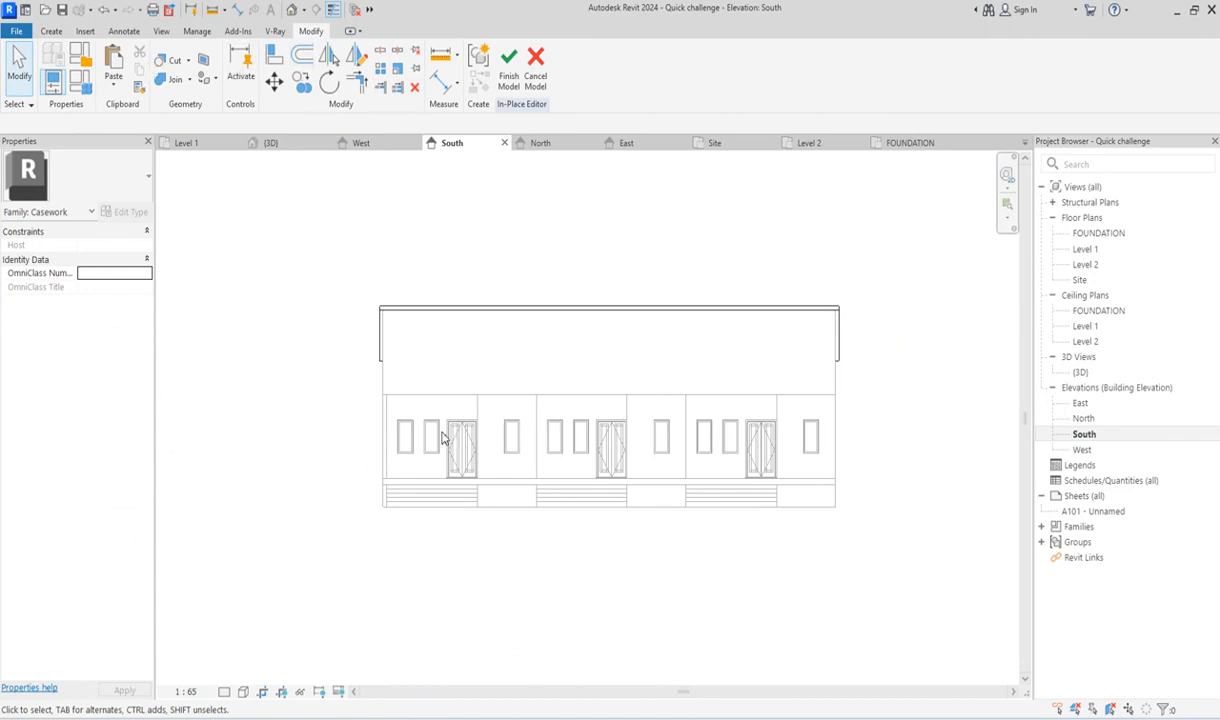
pyautogui.scroll(2, 445, 438)
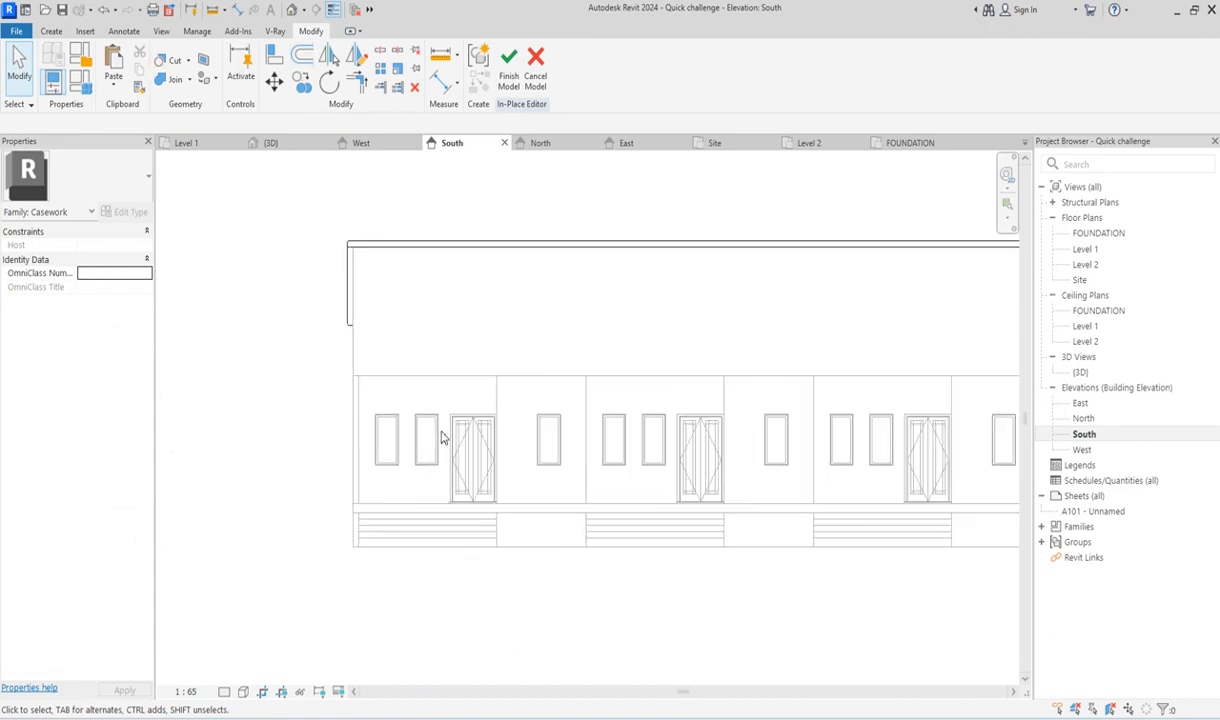
pyautogui.click(508, 57)
# Edit the upper south wall's profile and draw a rectangle about 3625 by 626 mm below its bottom edge, over the westernmost entrance bay.
pyautogui.click(441, 382)
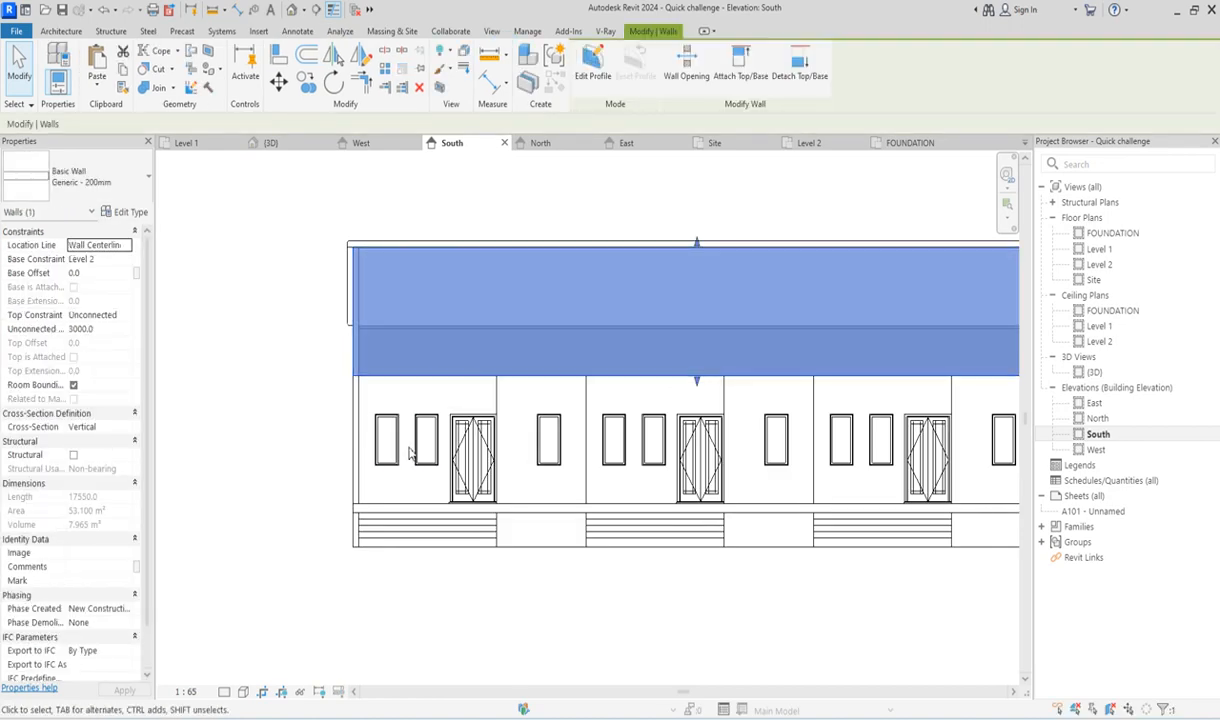
pyautogui.click(594, 62)
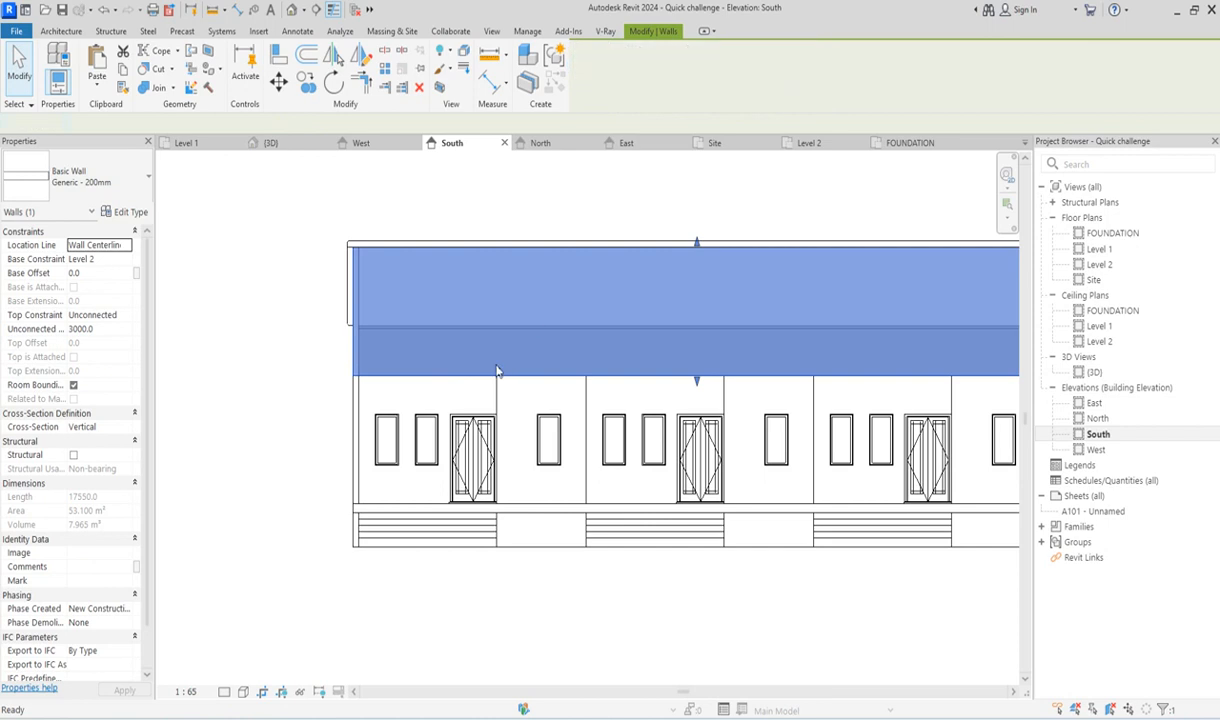
pyautogui.scroll(2, 461, 400)
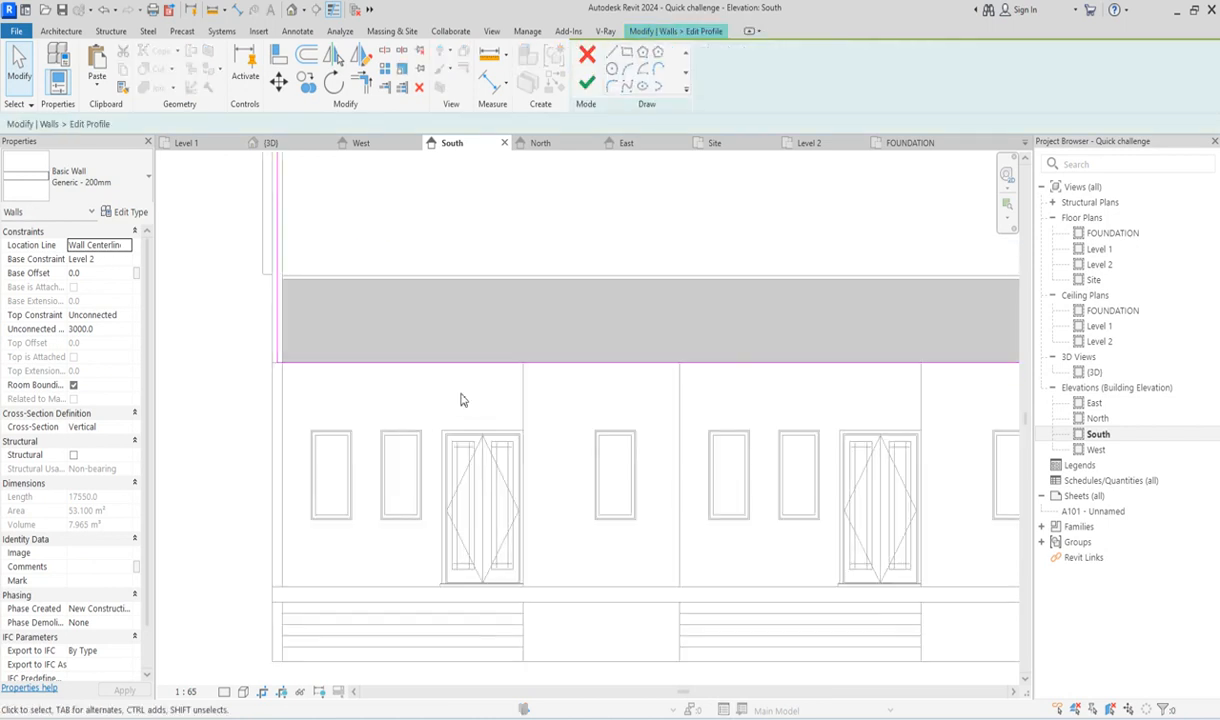
pyautogui.click(628, 53)
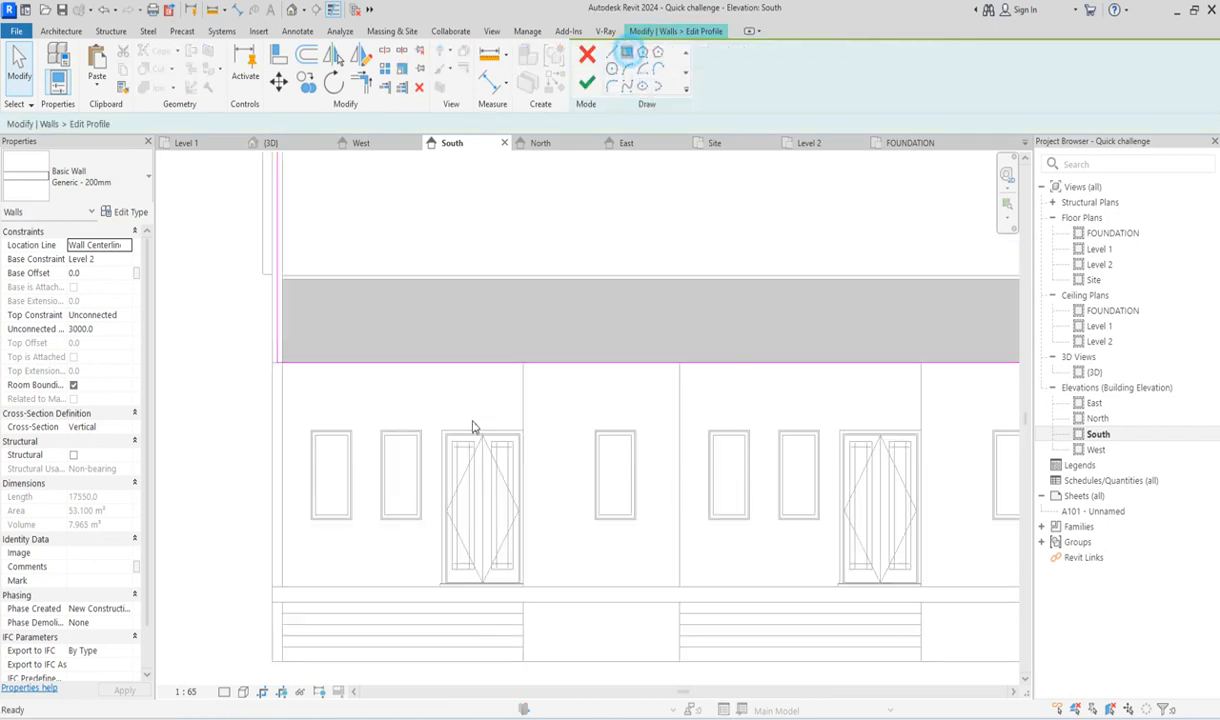
pyautogui.click(523, 362)
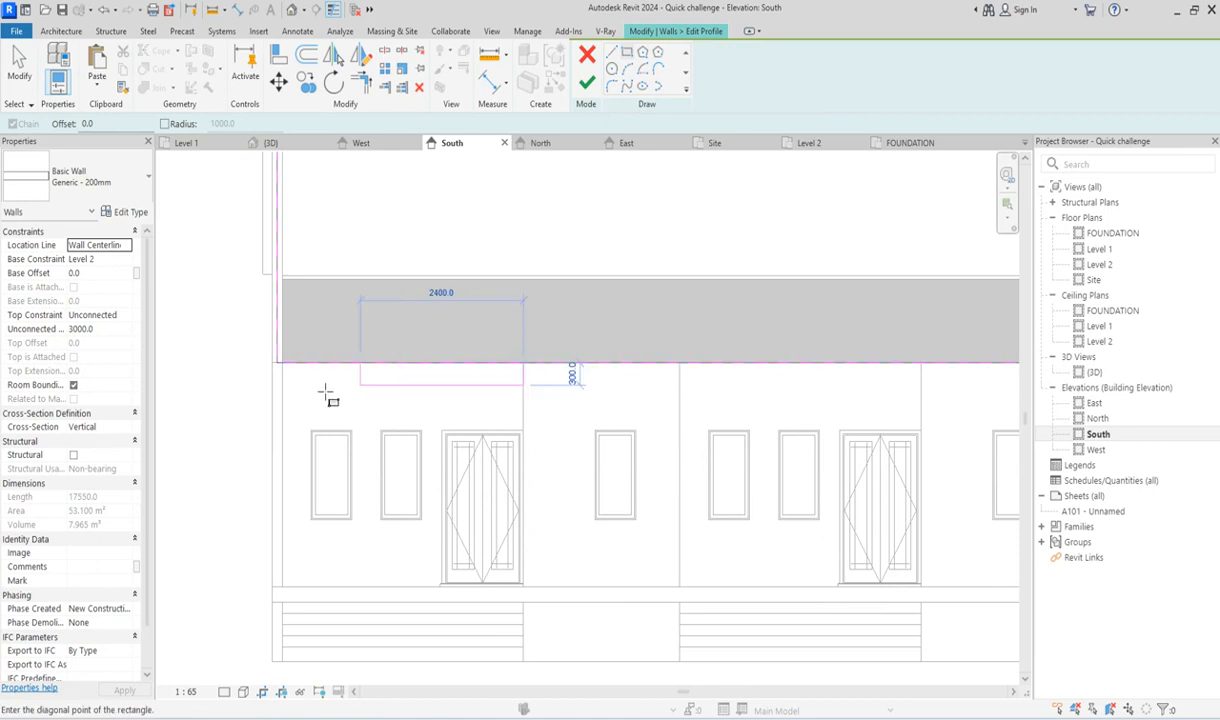
pyautogui.click(278, 408)
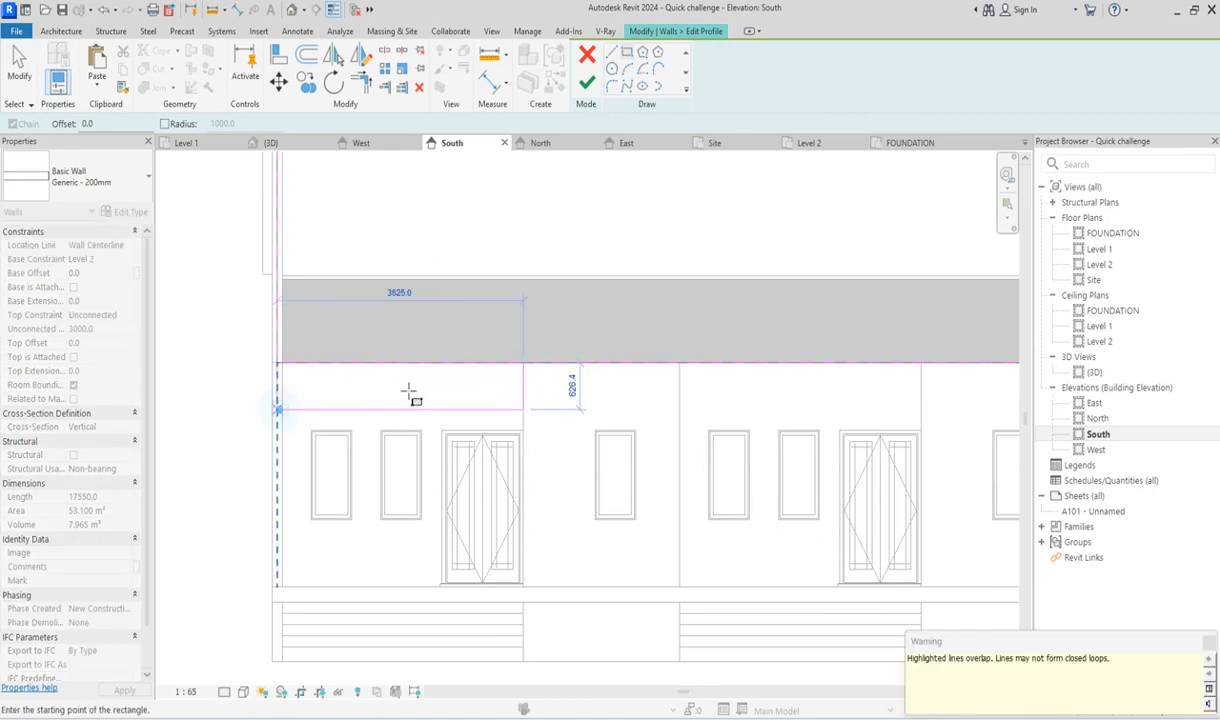
pyautogui.rightClick(426, 307)
pyautogui.click(461, 313)
pyautogui.rightClick(368, 305)
pyautogui.click(420, 313)
pyautogui.moveTo(210, 314); pyautogui.dragTo(566, 388)
pyautogui.click(498, 395)
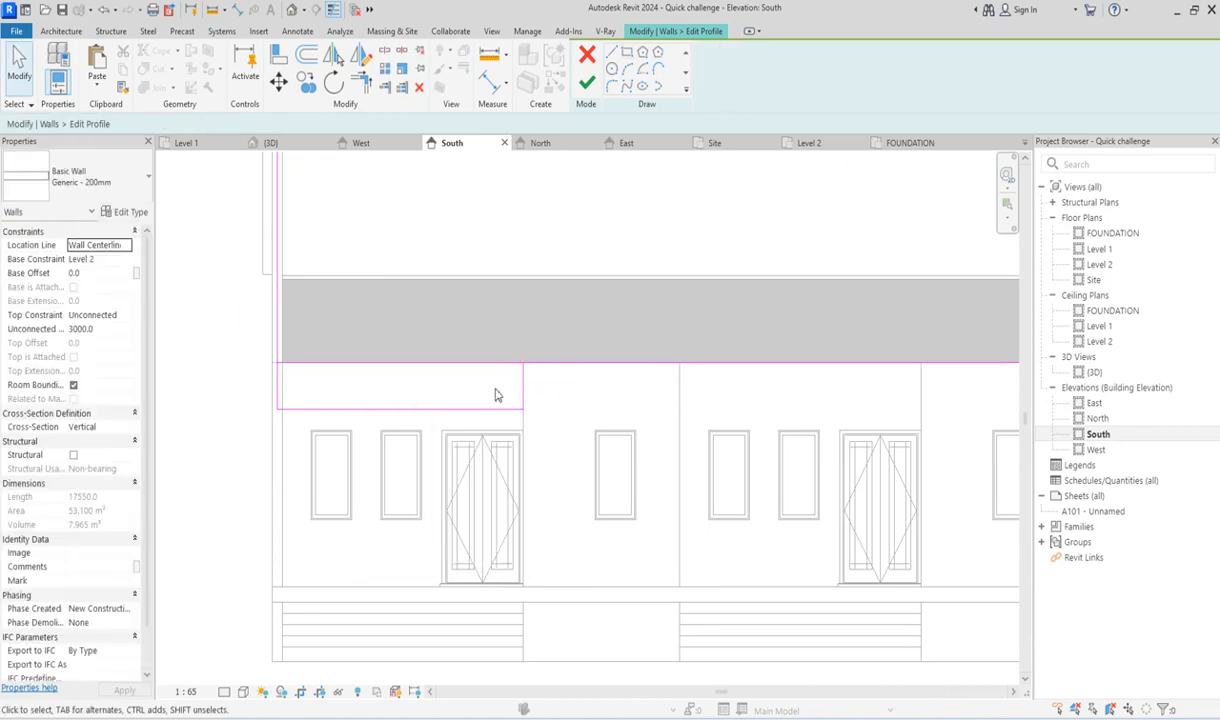
# Split the bottom line of the upper south wall's profile at two points.
pyautogui.scroll(-3, 400, 367)
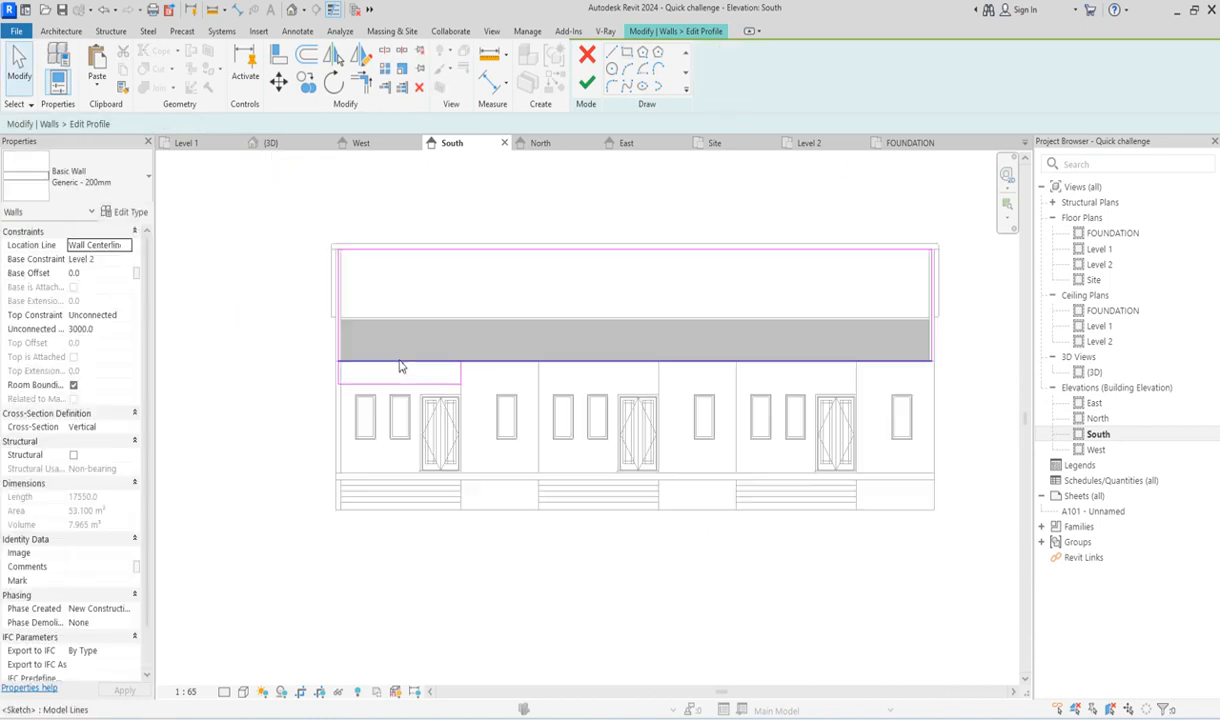
pyautogui.click(386, 52)
pyautogui.click(416, 358)
pyautogui.click(613, 359)
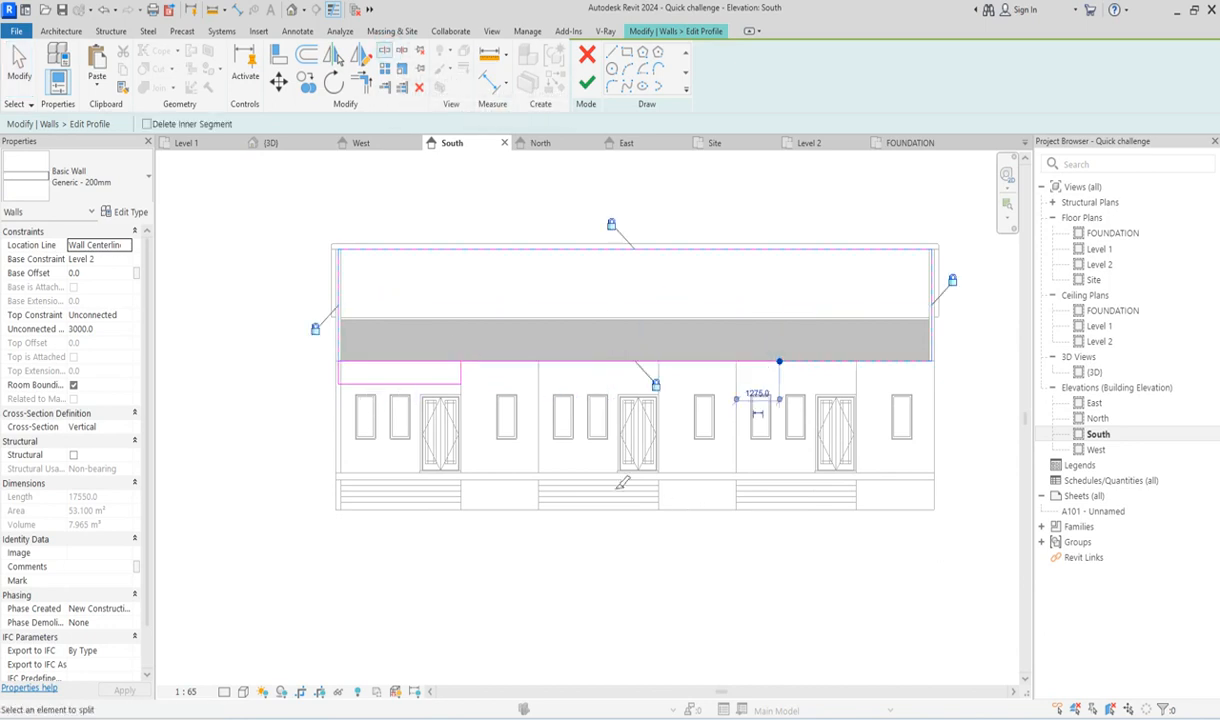
pyautogui.rightClick(427, 174)
pyautogui.click(476, 186)
pyautogui.rightClick(455, 182)
pyautogui.click(497, 196)
# Copy the rectangle's side and bottom lines to the middle entrance bay, using the Multiple option.
pyautogui.moveTo(278, 329)
pyautogui.mouseDown()
pyautogui.moveTo(494, 428)
pyautogui.moveTo(503, 404)
pyautogui.mouseUp()
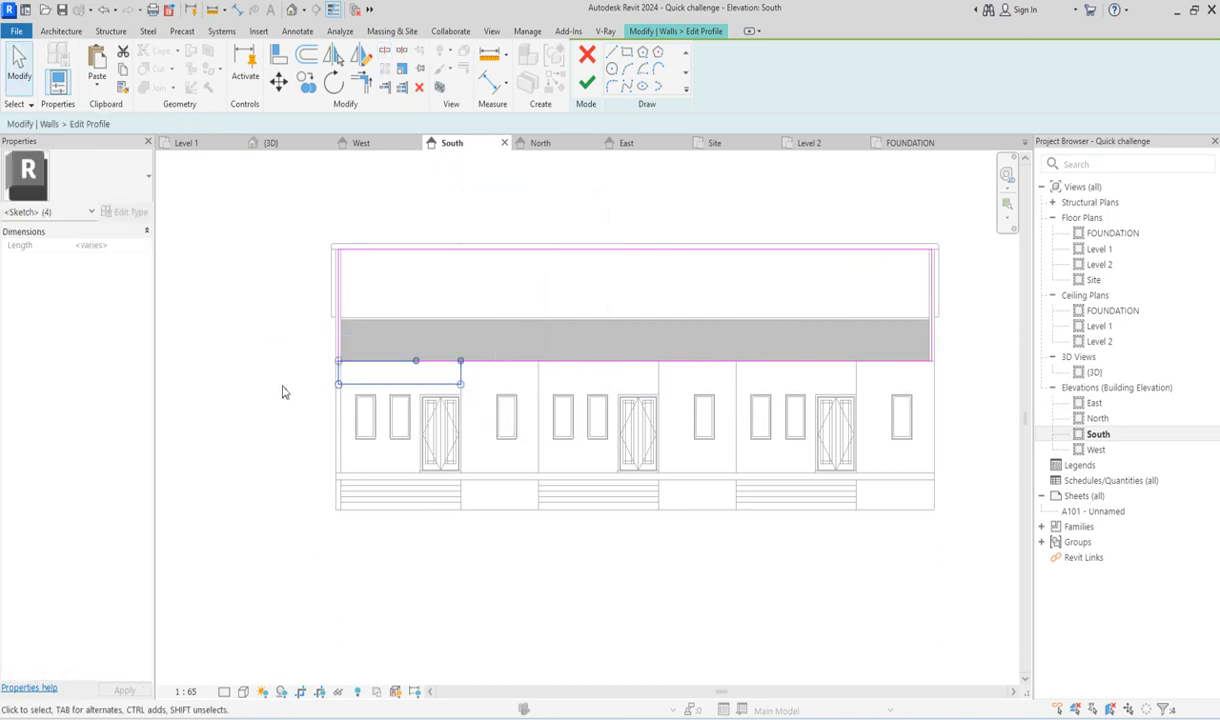
pyautogui.press('Escape')
pyautogui.moveTo(479, 404); pyautogui.dragTo(300, 379)
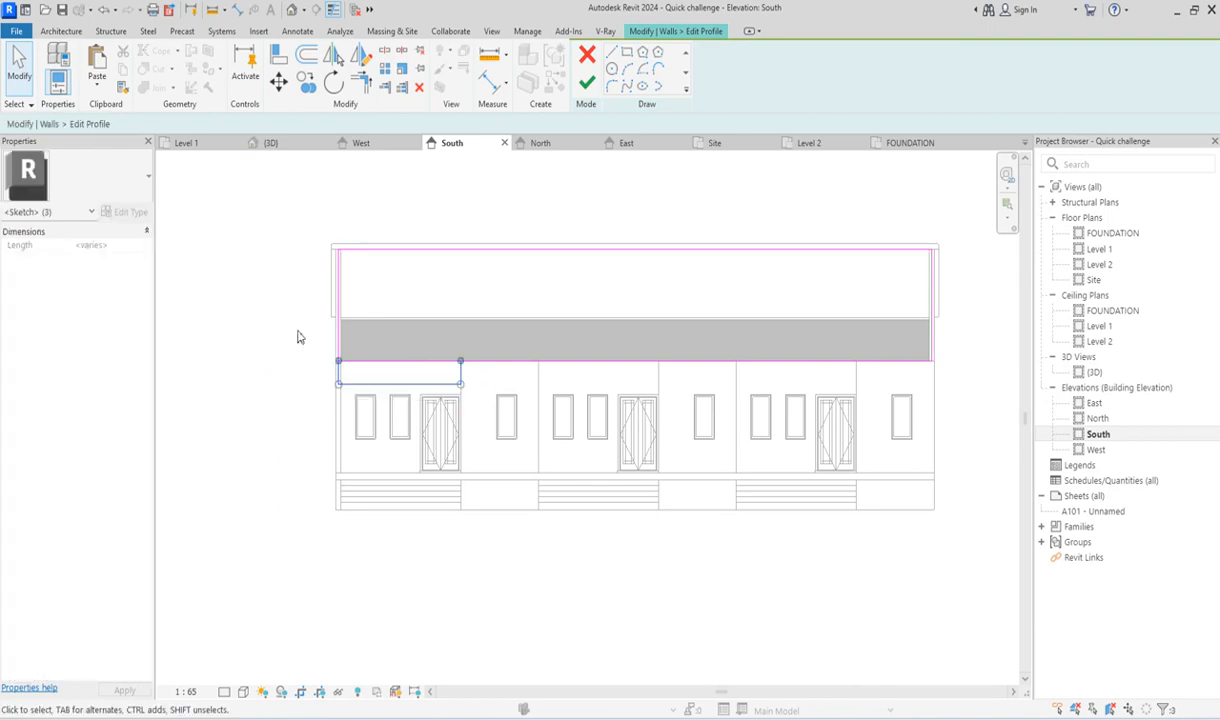
pyautogui.click(307, 85)
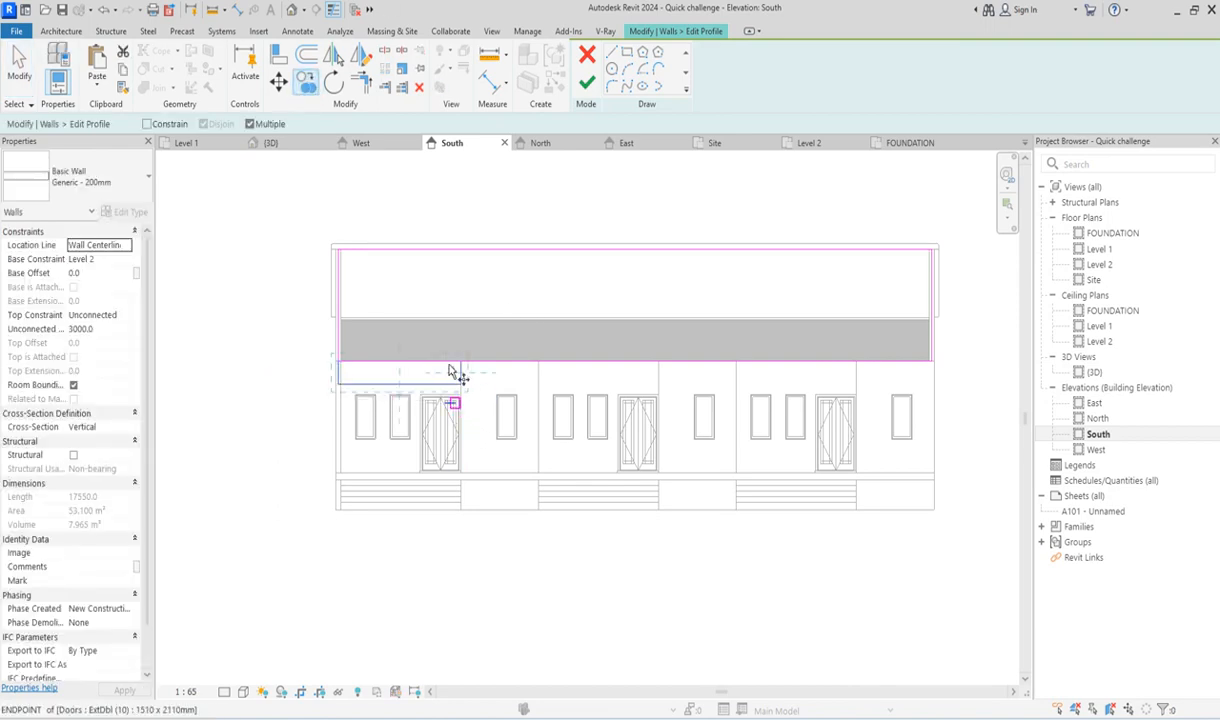
pyautogui.scroll(2, 455, 378)
pyautogui.click(460, 362)
pyautogui.click(805, 364)
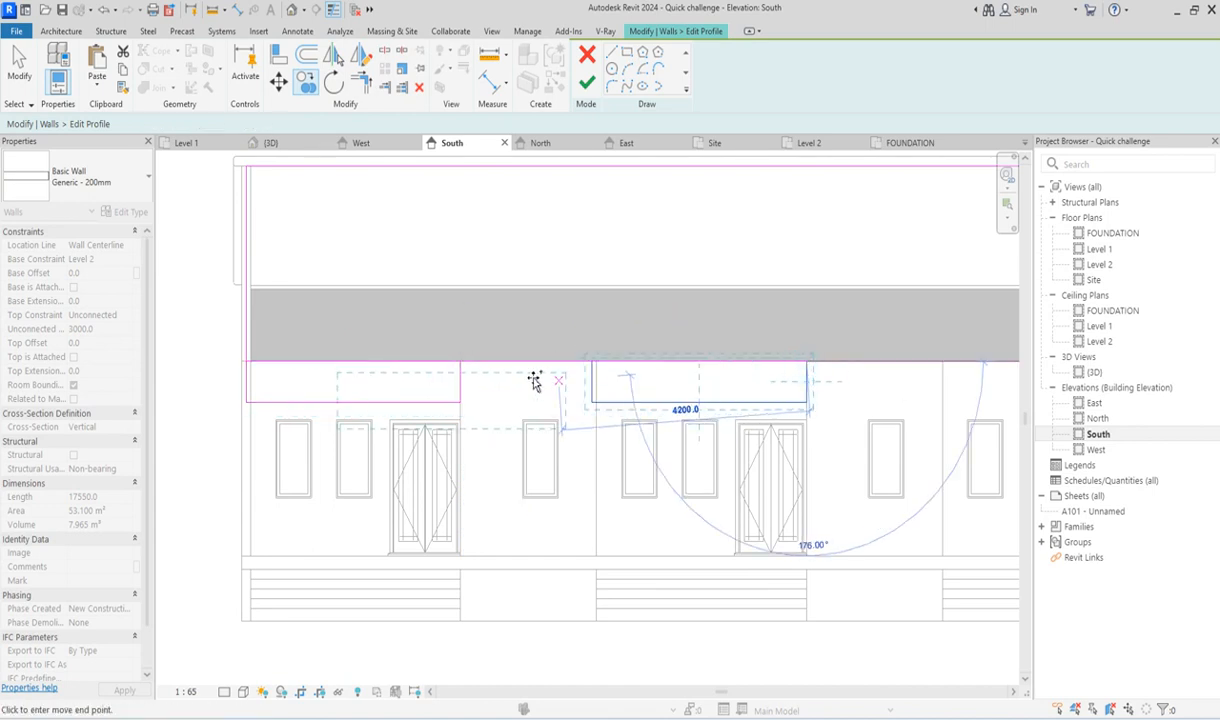
# Copy the three-line drop of the wall profile over to the third entrance porch and end the copying.
pyautogui.scroll(-3, 535, 380)
pyautogui.scroll(2, 790, 394)
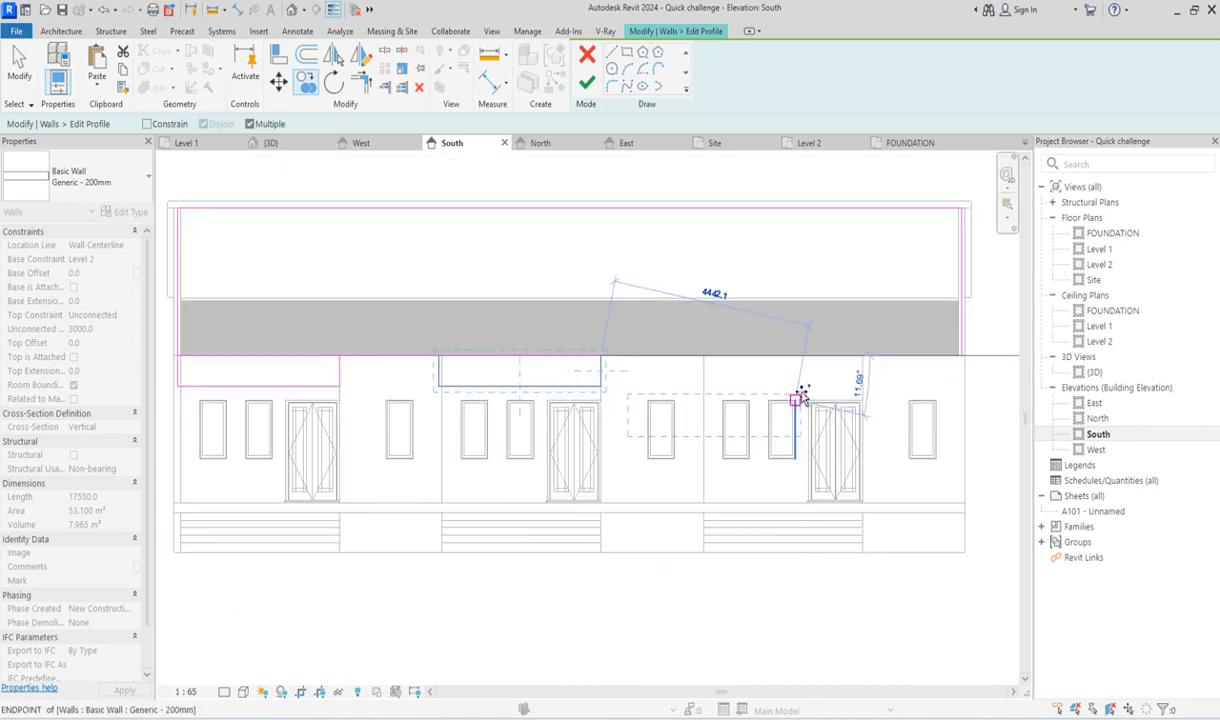
pyautogui.click(864, 357)
pyautogui.scroll(-1, 714, 478)
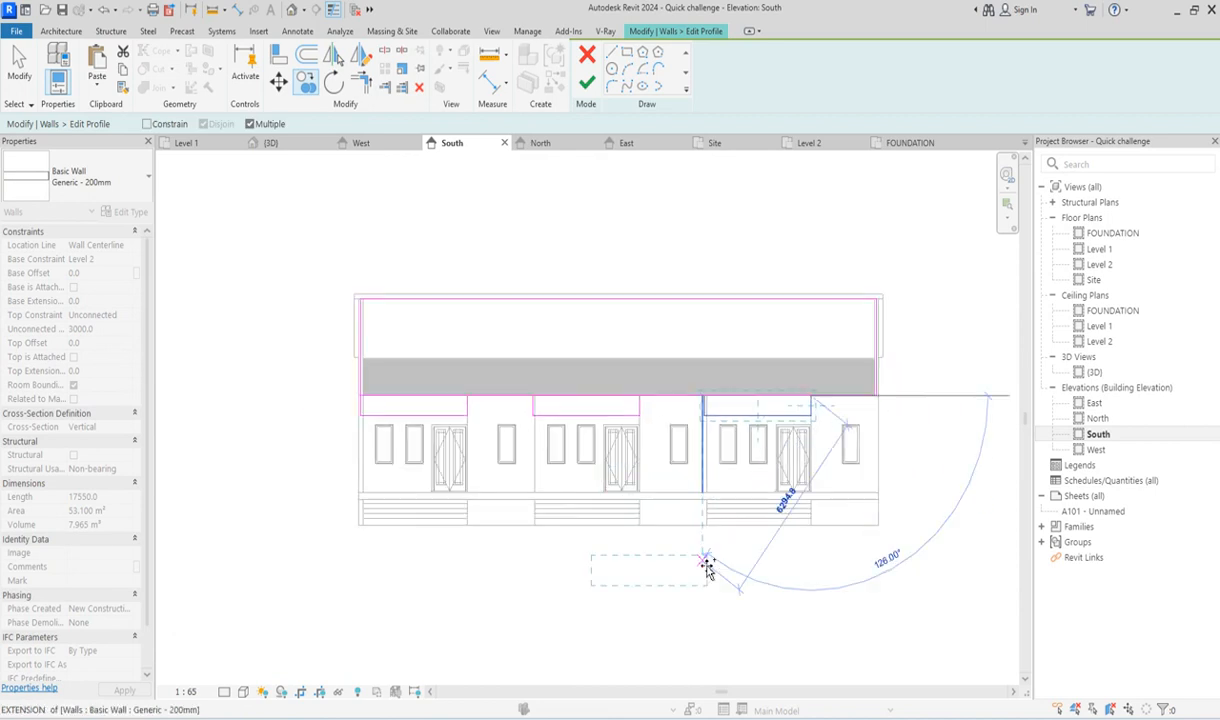
pyautogui.scroll(1, 705, 560)
pyautogui.click(718, 505)
pyautogui.press('Escape')
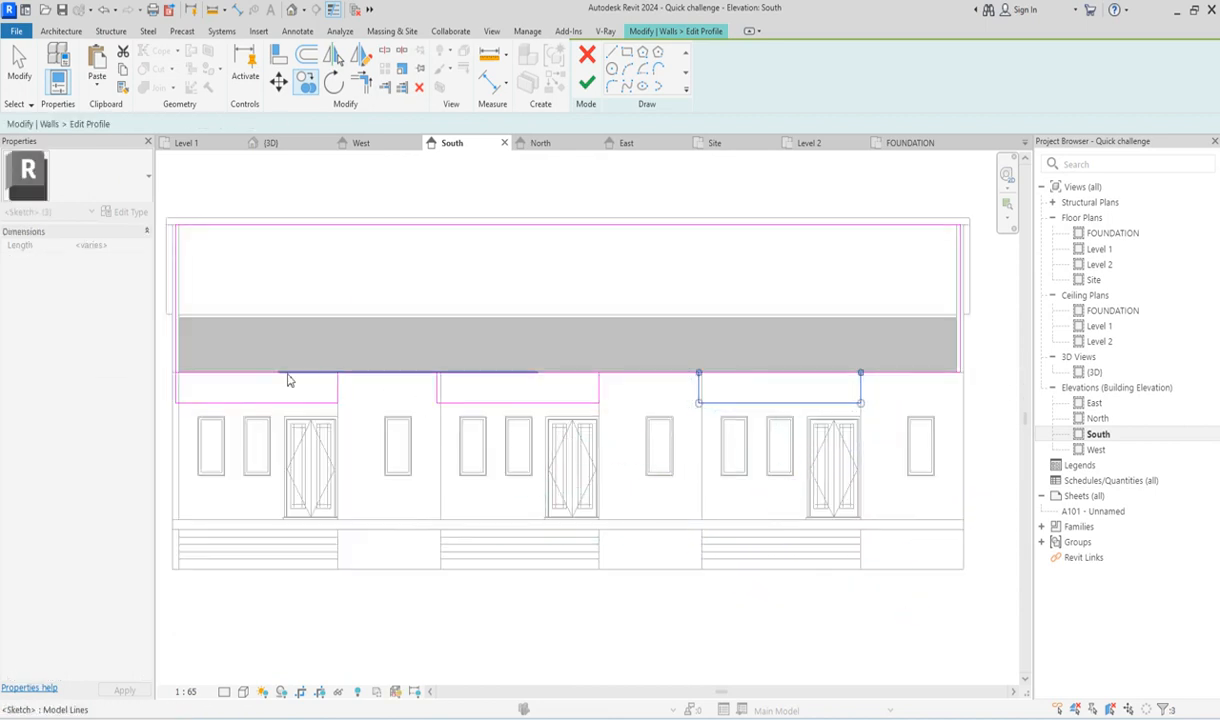
# Trim the wall profile's lower line into corners with the sides of the drops above the first and second porches.
pyautogui.scroll(3, 169, 405)
pyautogui.scroll(-2, 272, 400)
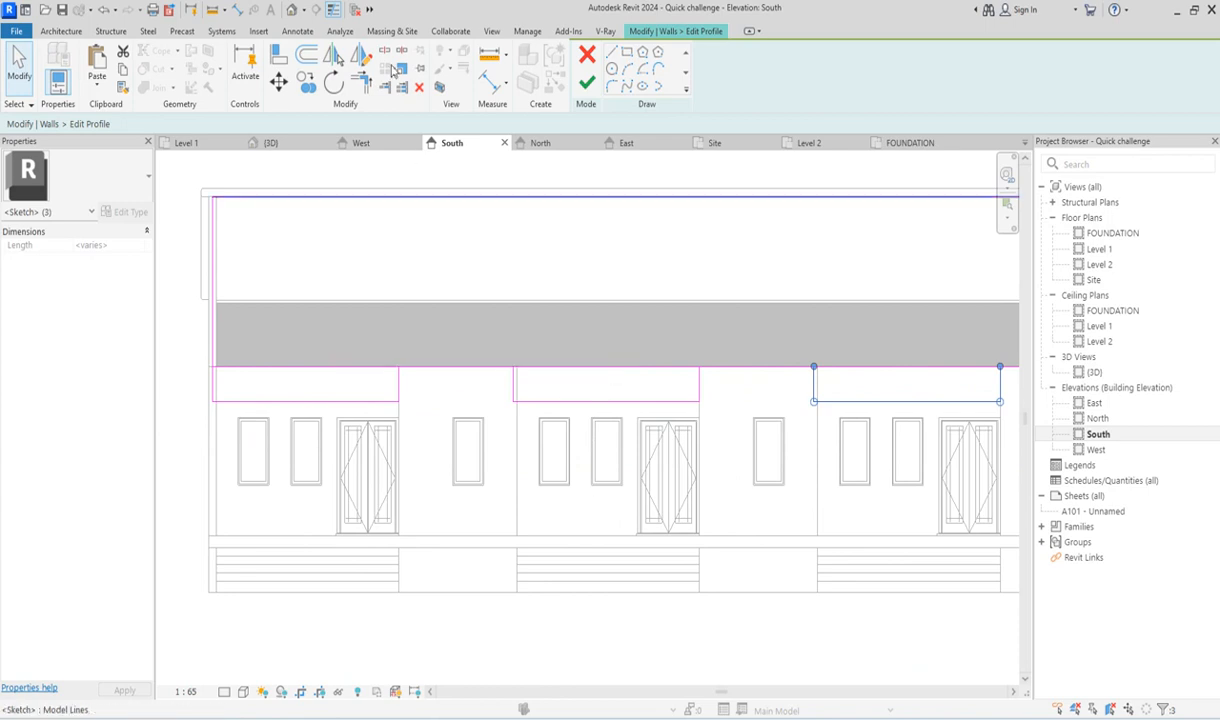
pyautogui.click(362, 83)
pyautogui.click(403, 387)
pyautogui.click(430, 364)
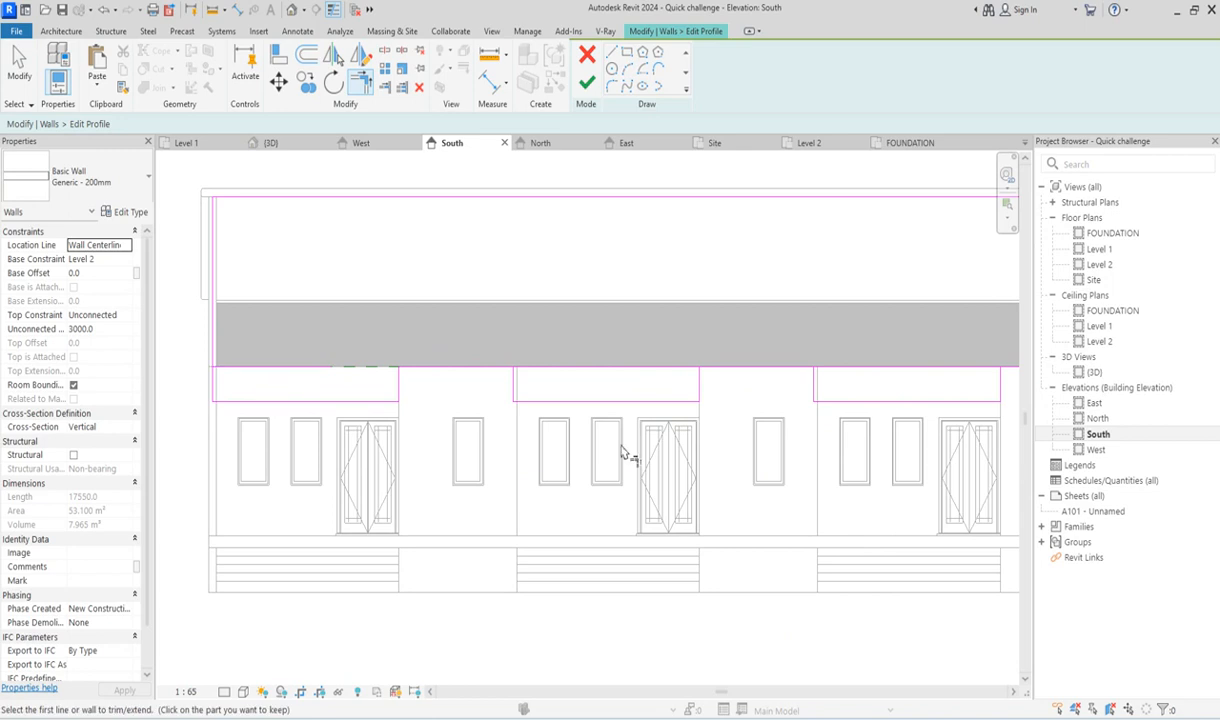
pyautogui.click(506, 372)
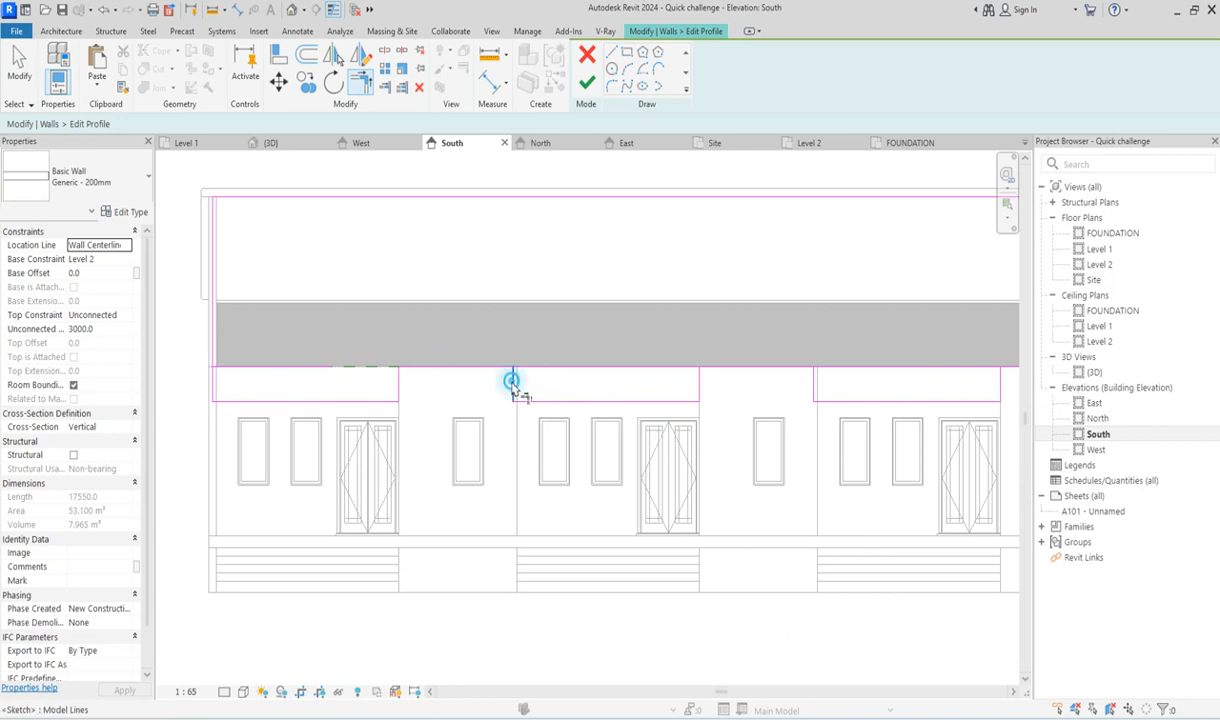
pyautogui.click(700, 382)
pyautogui.click(715, 367)
pyautogui.click(779, 367)
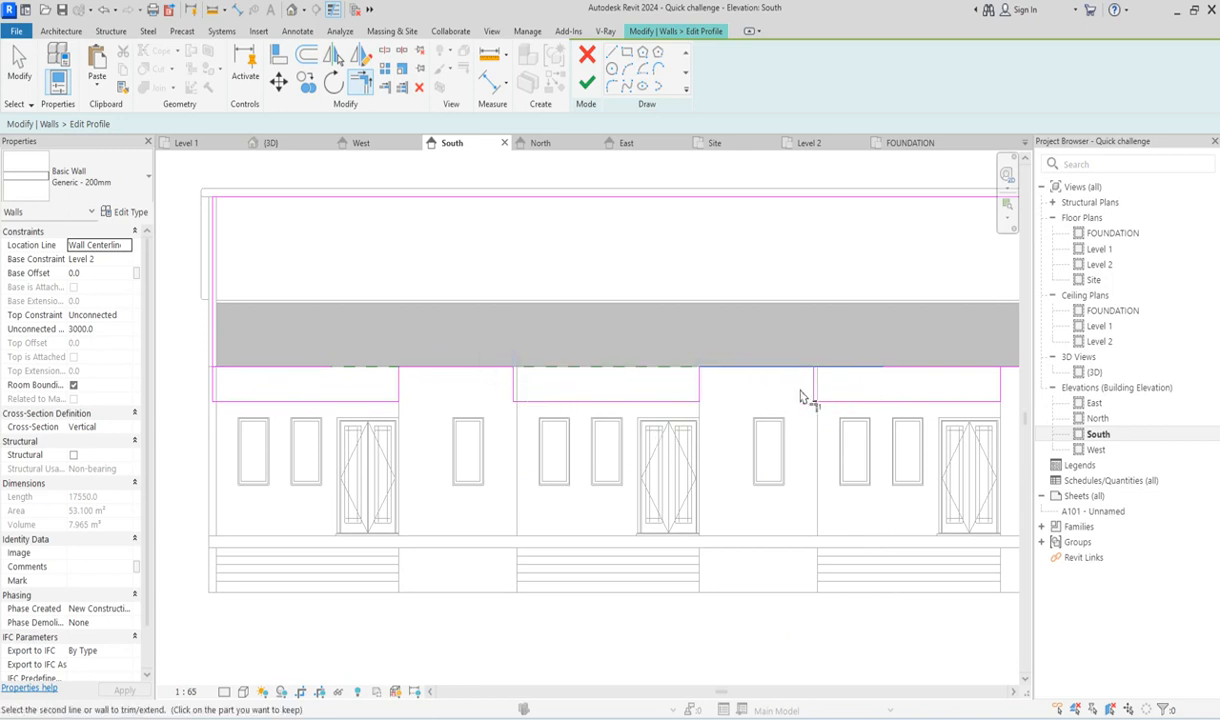
# Trim the lower profile line against the drop above the third porch and end the trimming.
pyautogui.scroll(-2, 632, 389)
pyautogui.click(872, 377)
pyautogui.click(842, 386)
pyautogui.scroll(2, 414, 355)
pyautogui.press('Escape')
pyautogui.click(436, 388)
pyautogui.press('Escape')
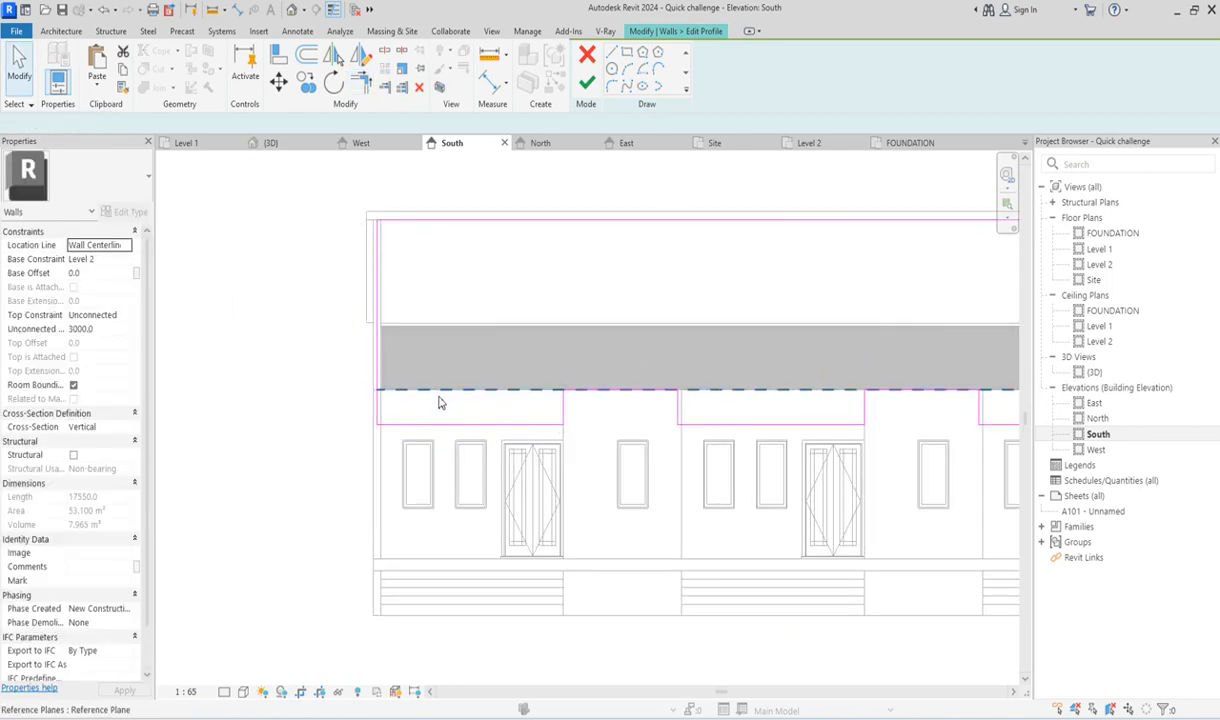
# Finish the upper wall's profile edit and check the wall in the South elevation.
pyautogui.click(588, 85)
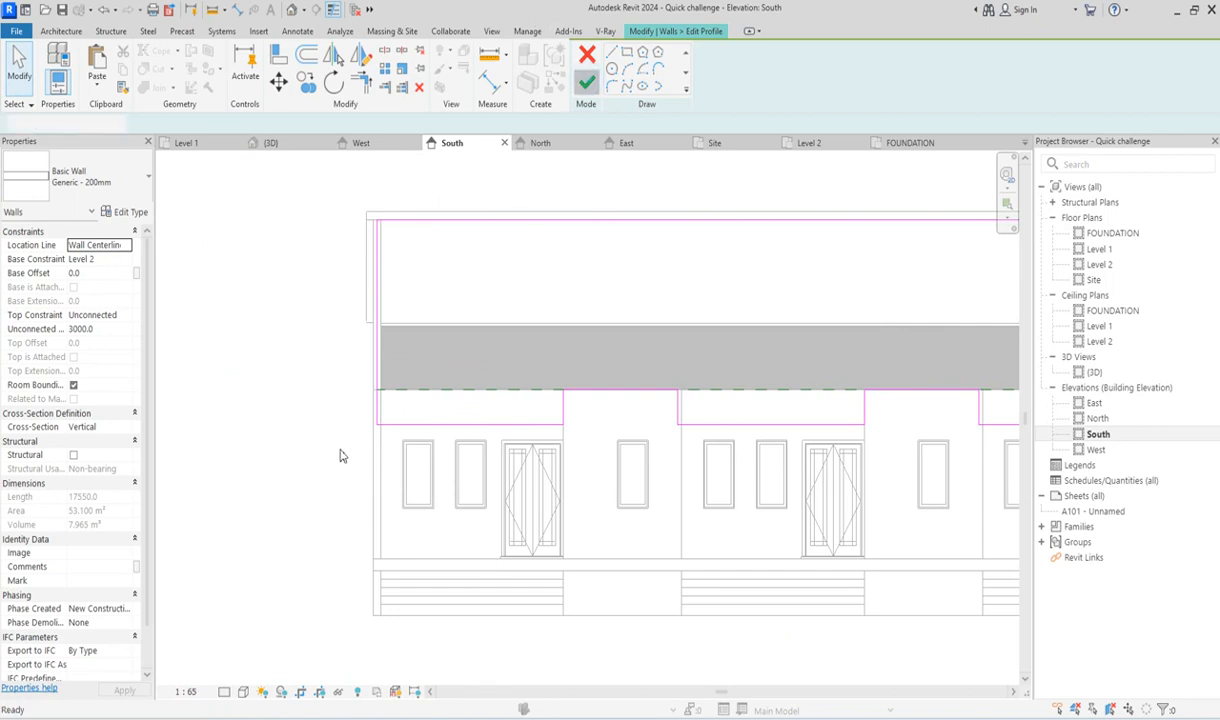
pyautogui.click(291, 408)
pyautogui.scroll(-3, 291, 408)
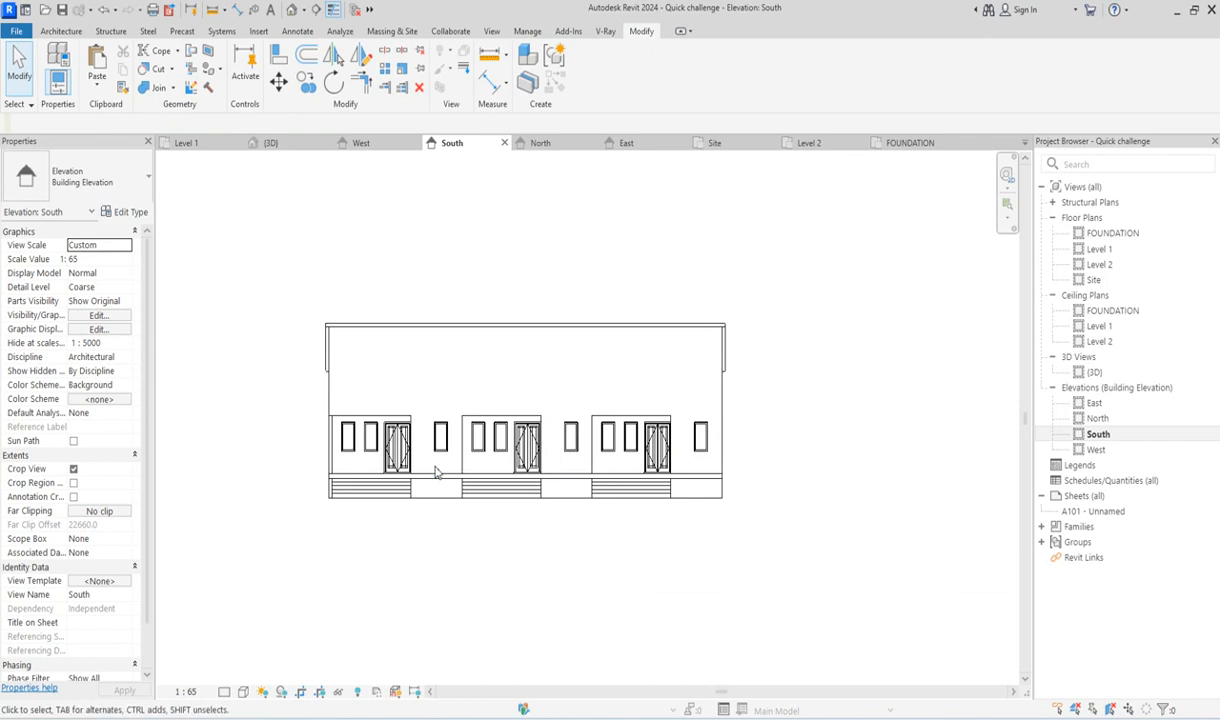
pyautogui.scroll(5, 435, 472)
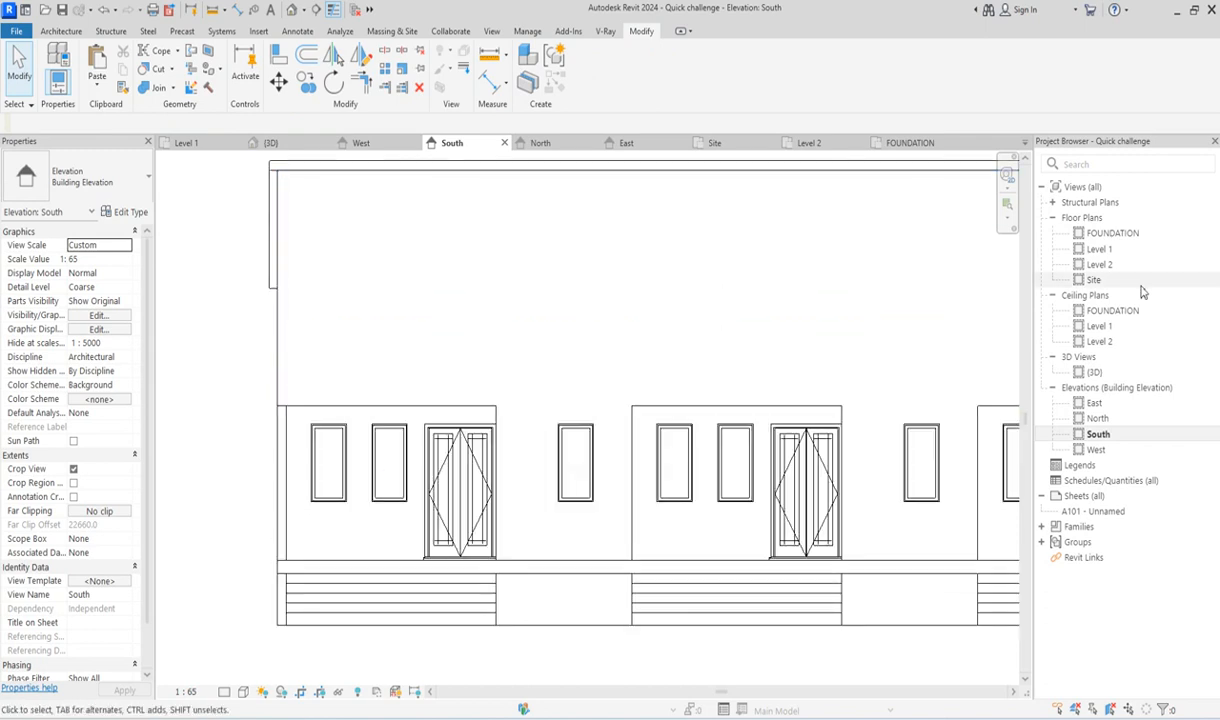
# In the 3D view, open the casework coping along the roof edge for in-place editing.
pyautogui.doubleClick(1101, 250)
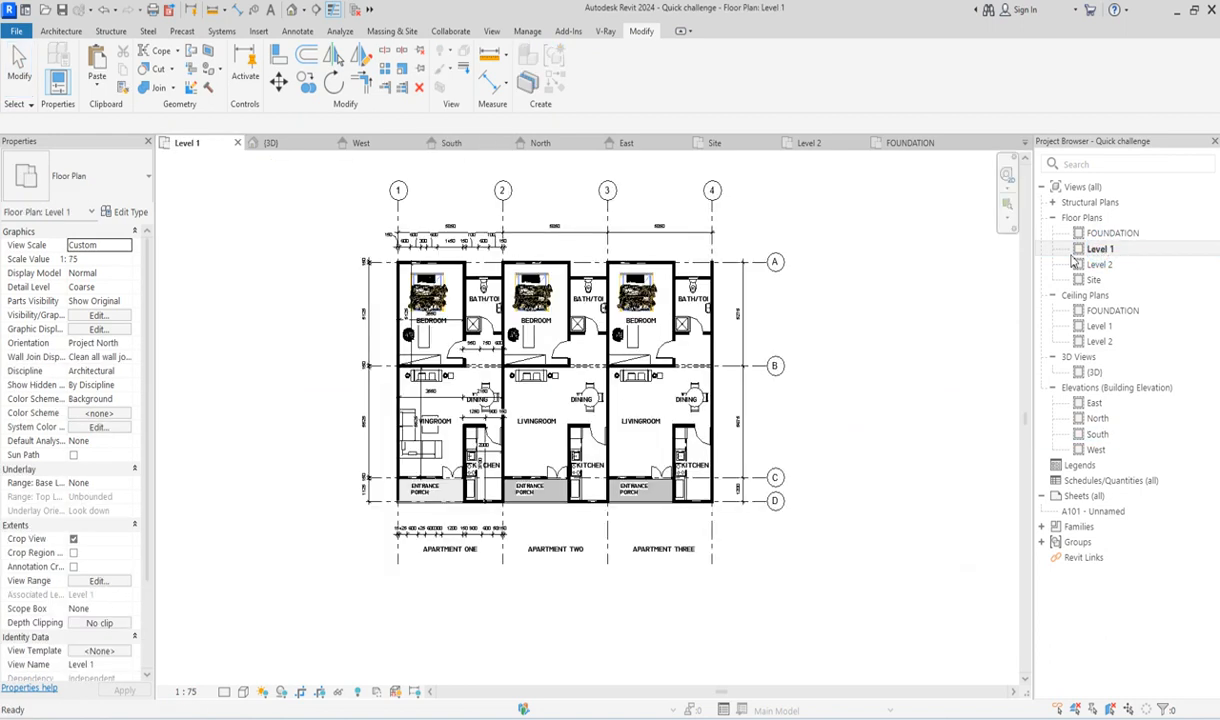
pyautogui.click(58, 31)
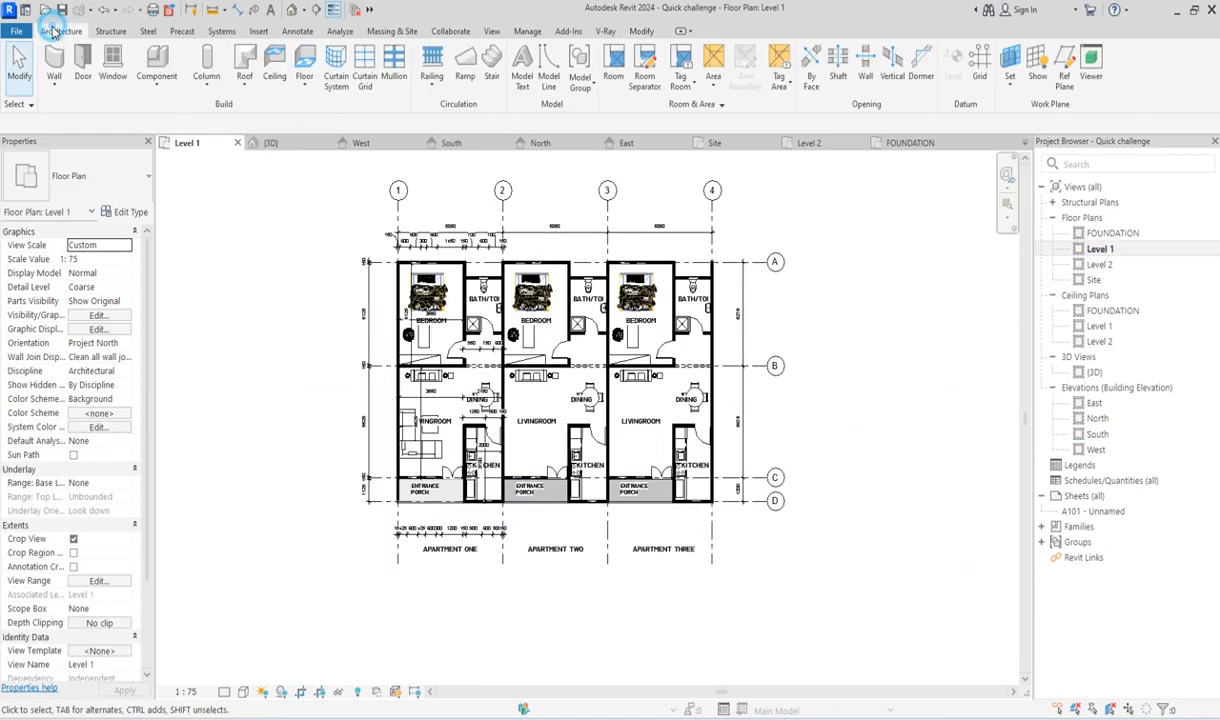
pyautogui.doubleClick(1092, 372)
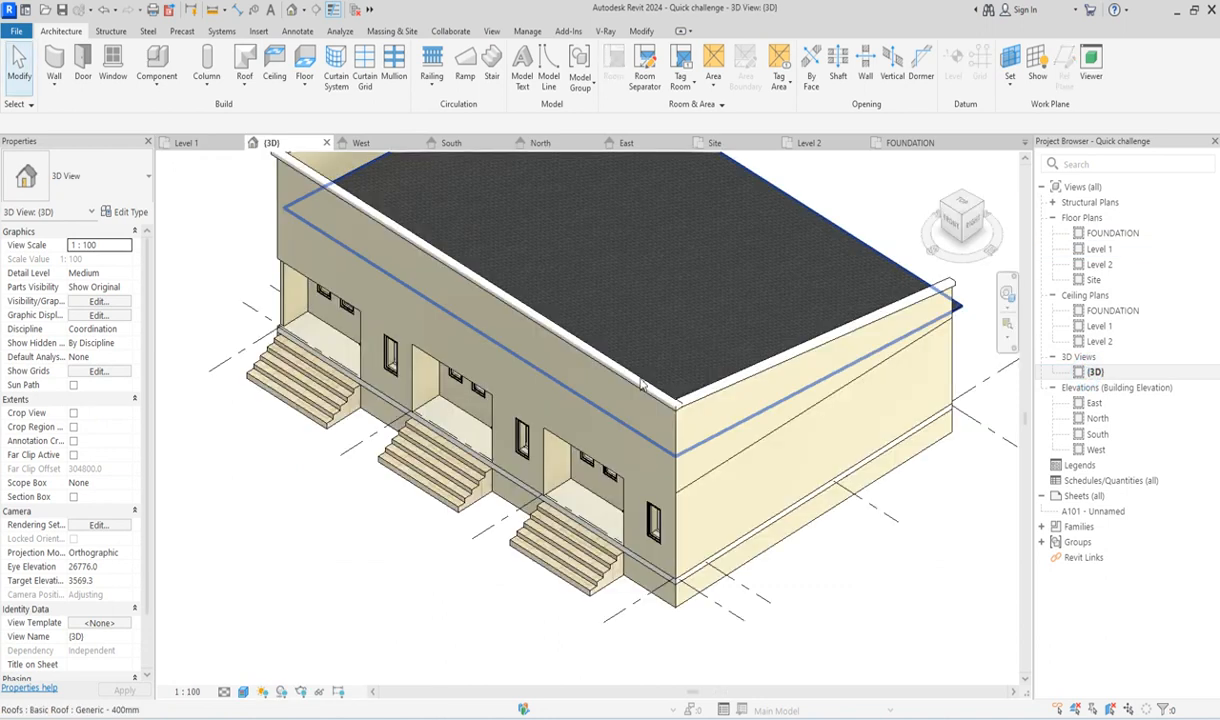
pyautogui.click(487, 293)
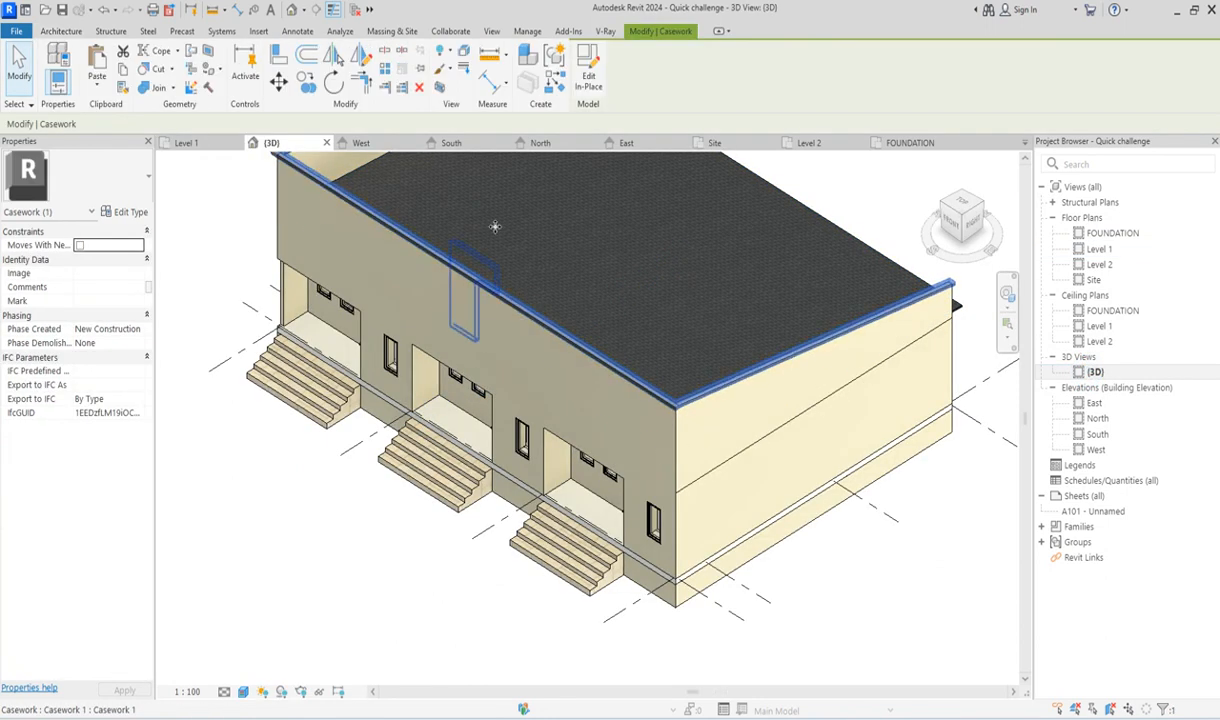
pyautogui.doubleClick(617, 432)
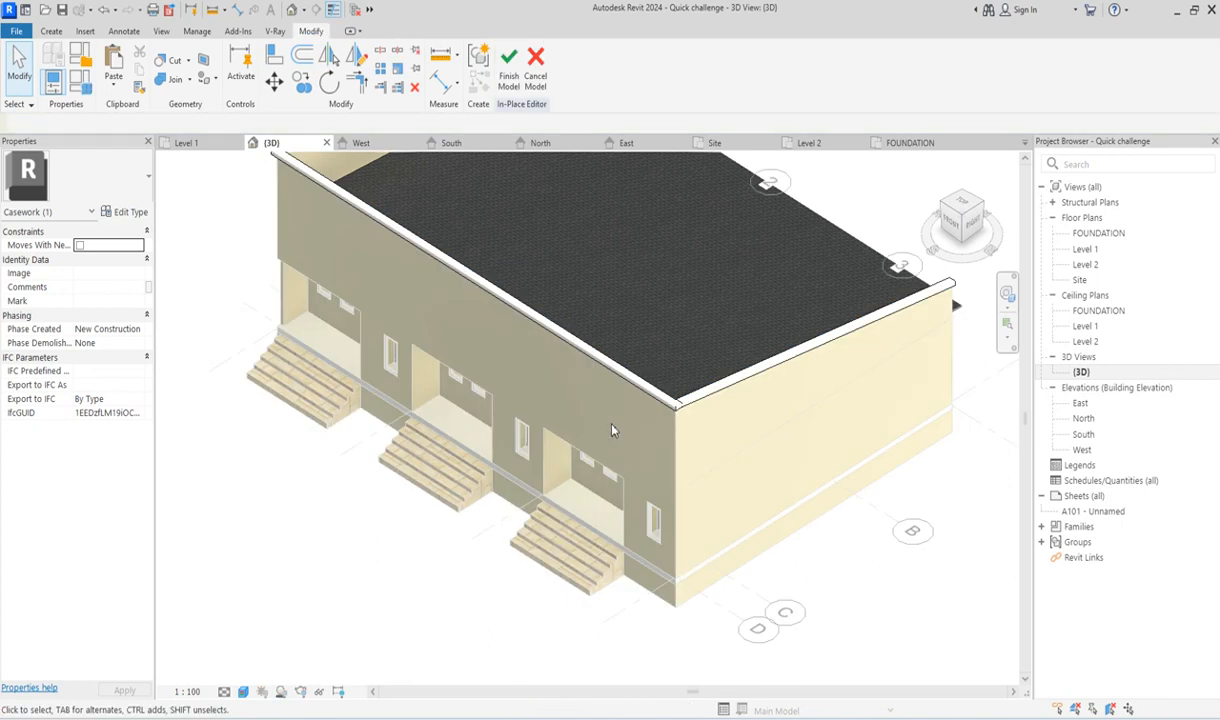
# On the Level 1 floor plan, start a sweep and sketch a rectangular path along the building's outer walls.
pyautogui.doubleClick(1085, 249)
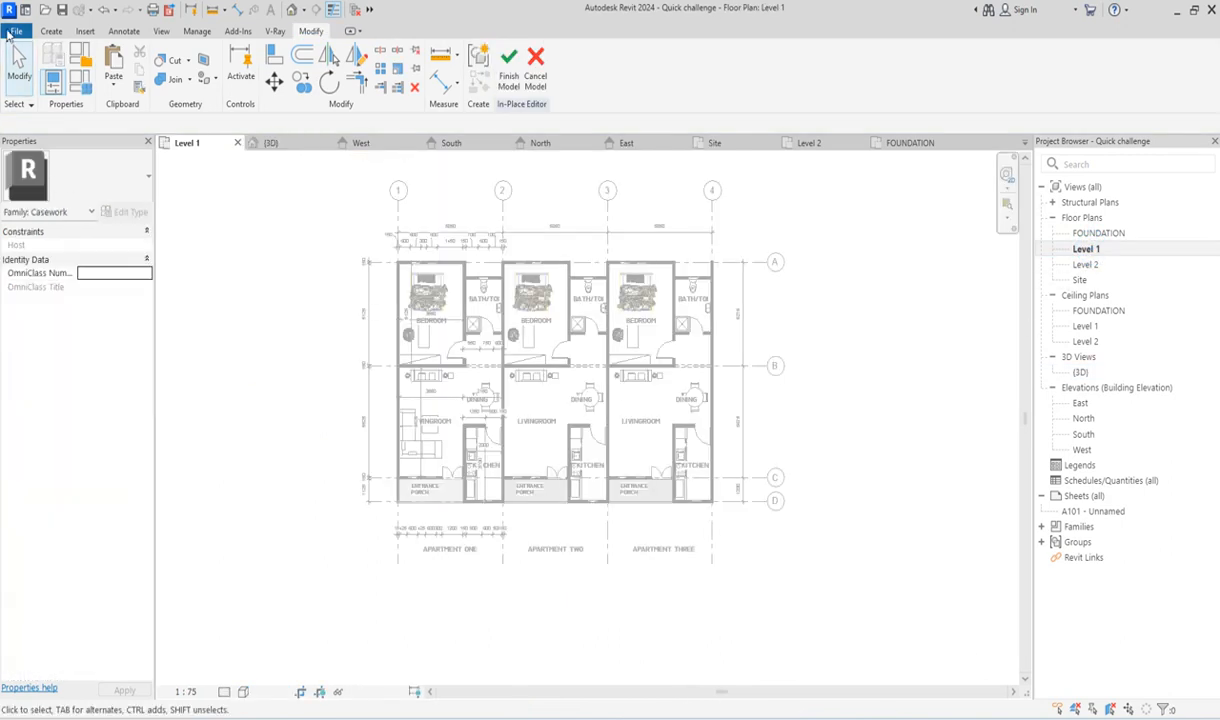
pyautogui.click(52, 33)
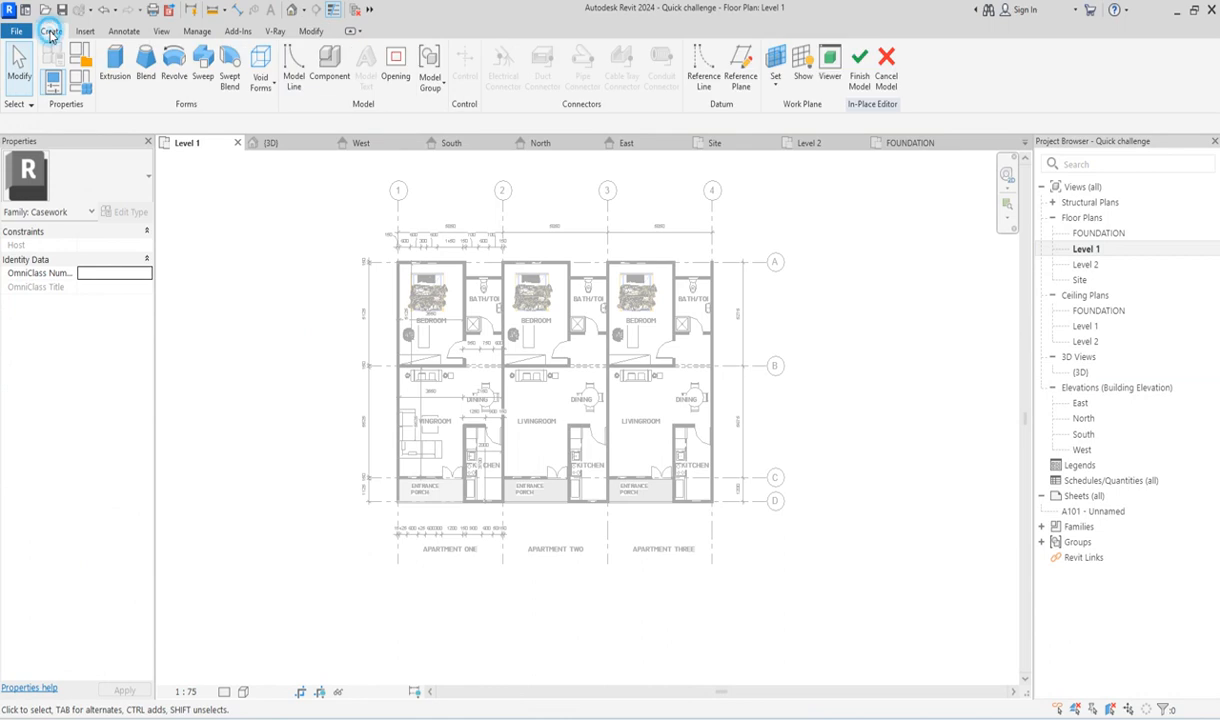
pyautogui.click(203, 88)
pyautogui.click(652, 58)
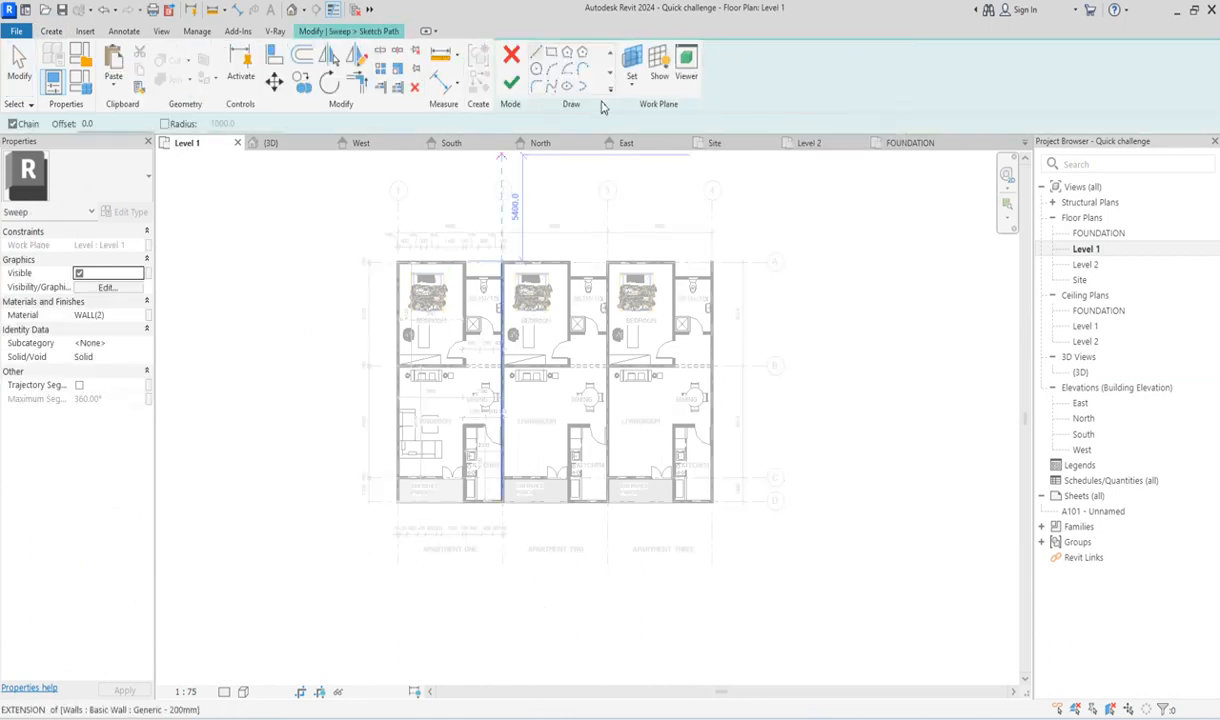
pyautogui.click(550, 57)
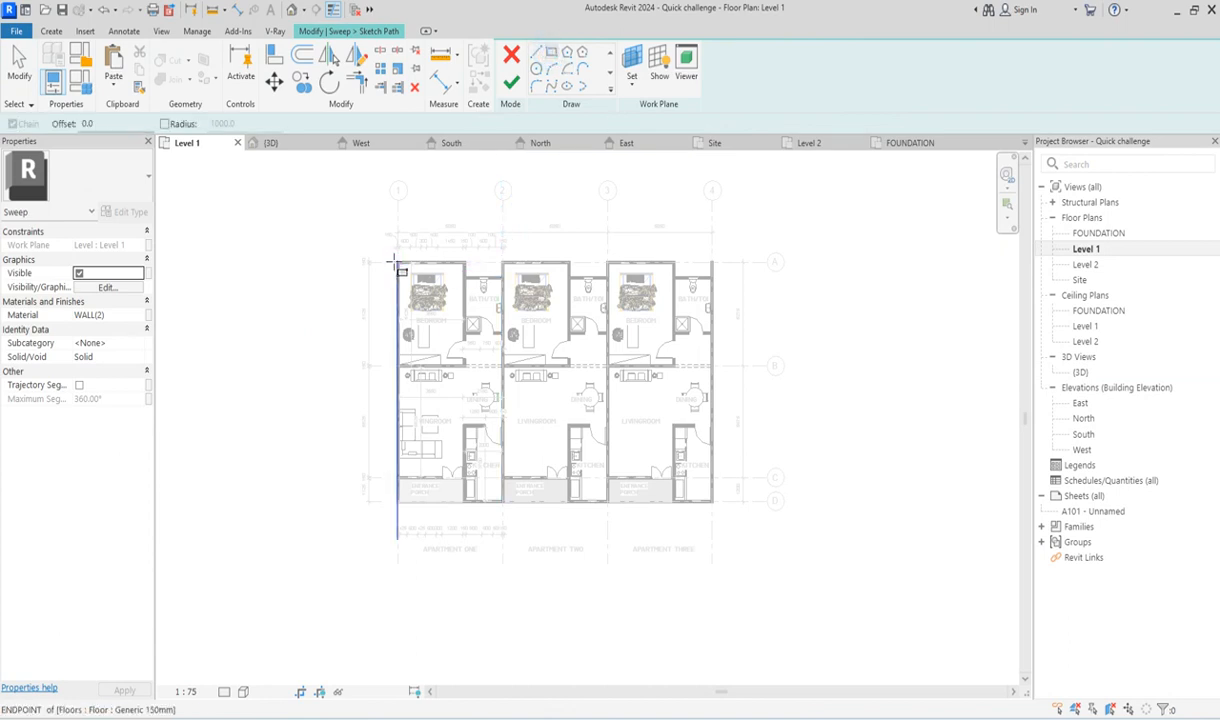
pyautogui.scroll(4, 401, 263)
pyautogui.click(404, 261)
pyautogui.scroll(-3, 565, 385)
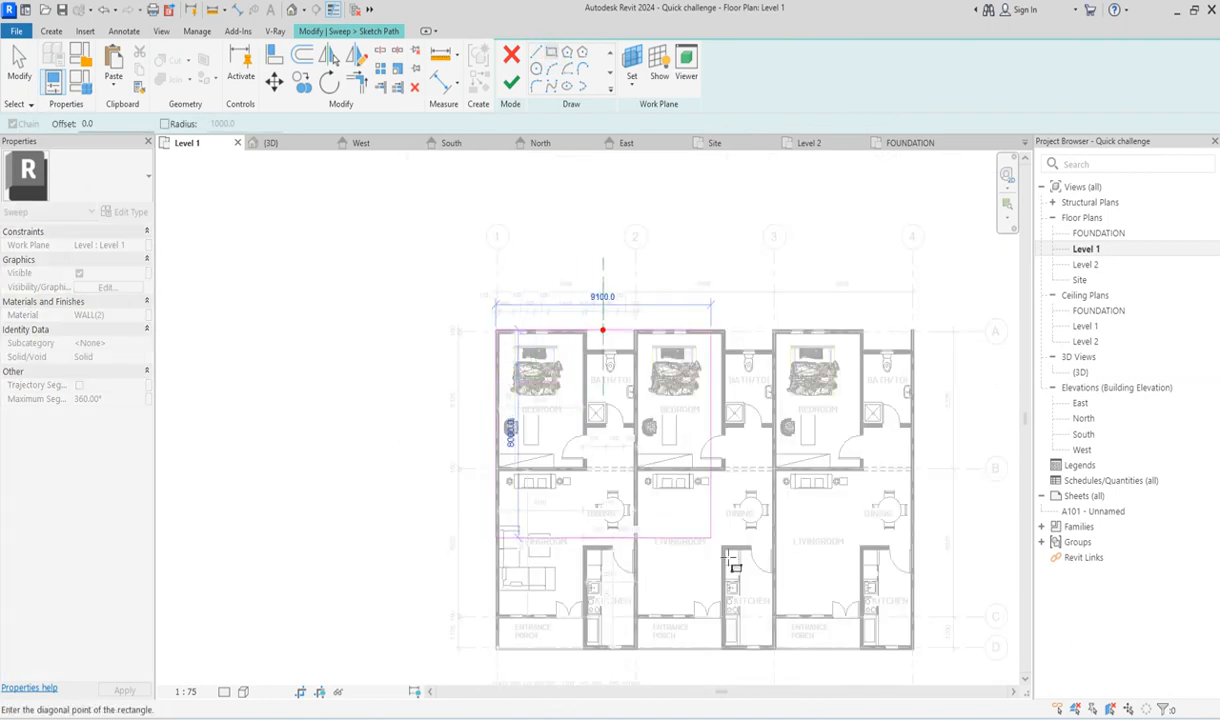
pyautogui.click(913, 650)
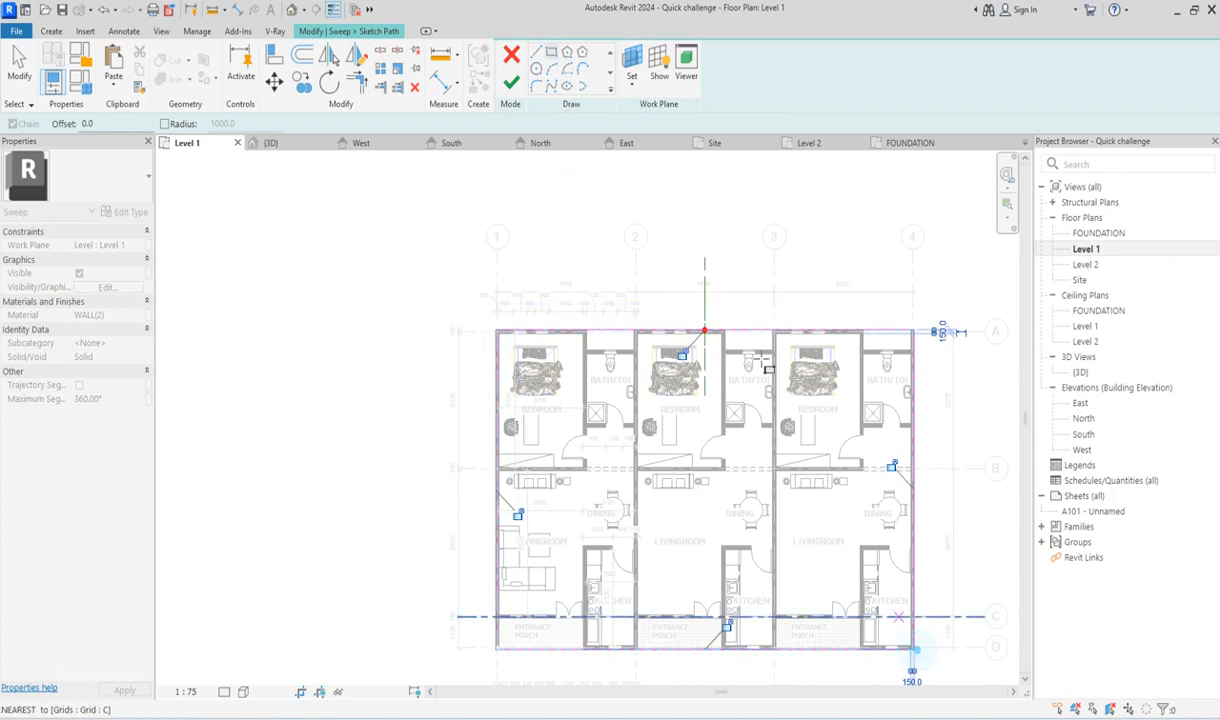
pyautogui.rightClick(780, 252)
pyautogui.click(818, 264)
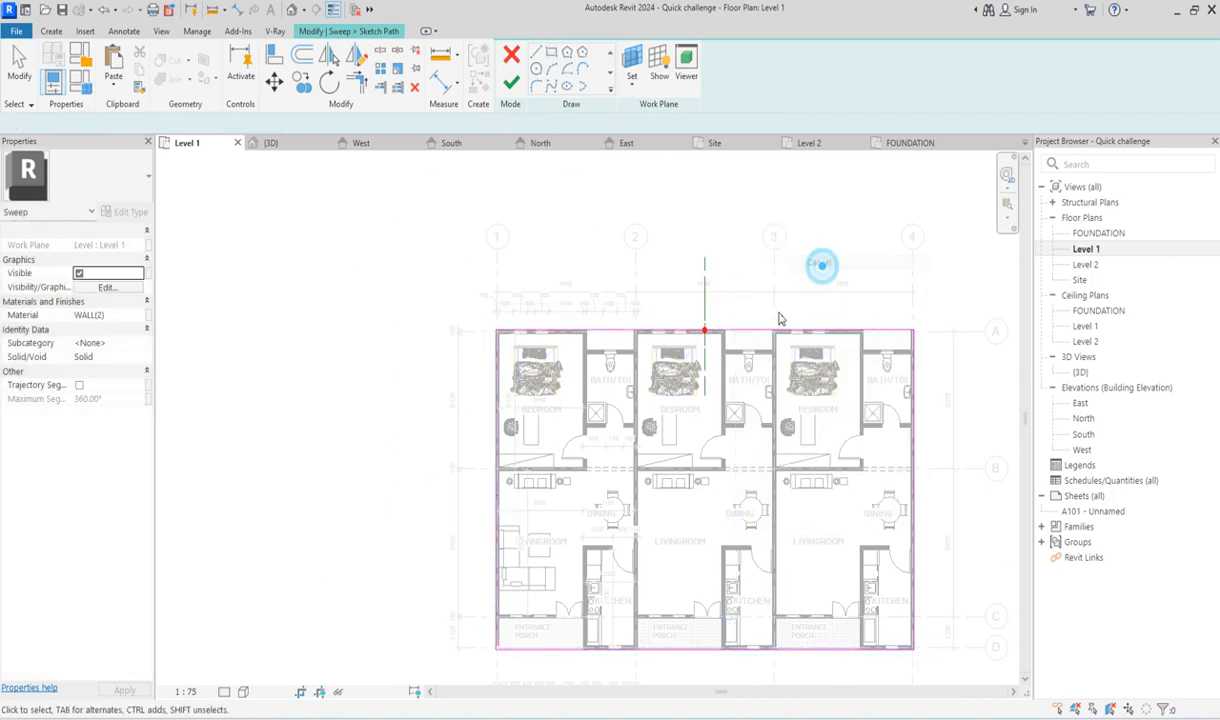
# Delete the path line along grid A and finish the sweep path with the three remaining sides.
pyautogui.click(775, 332)
pyautogui.press('Escape')
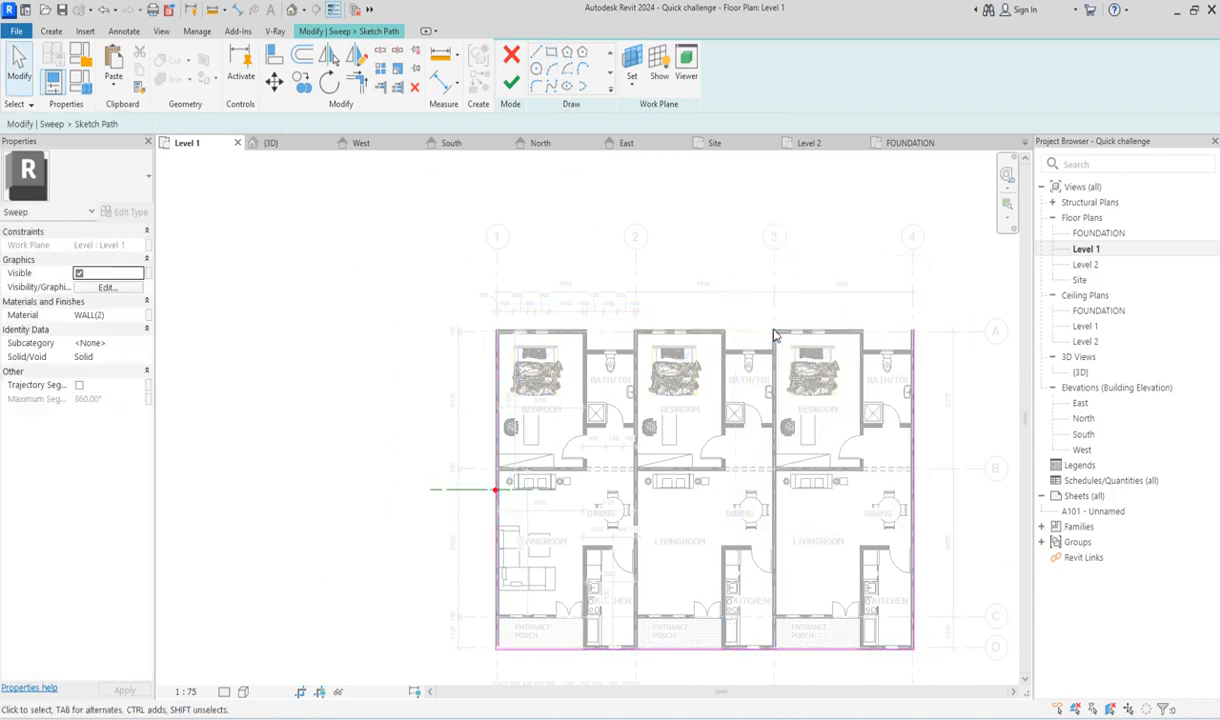
pyautogui.click(508, 88)
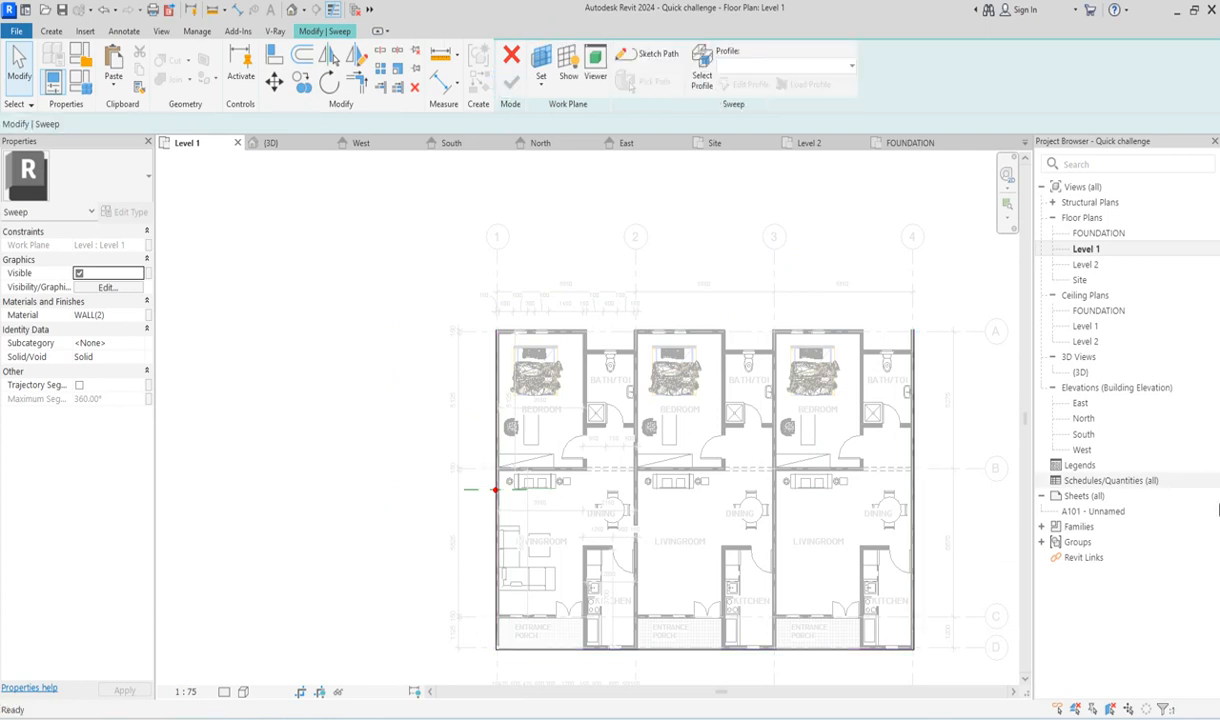
# In the South elevation, sketch a rectangular sweep profile about 180 mm wide and 60 mm high outside the wall above the porch openings.
pyautogui.doubleClick(1080, 434)
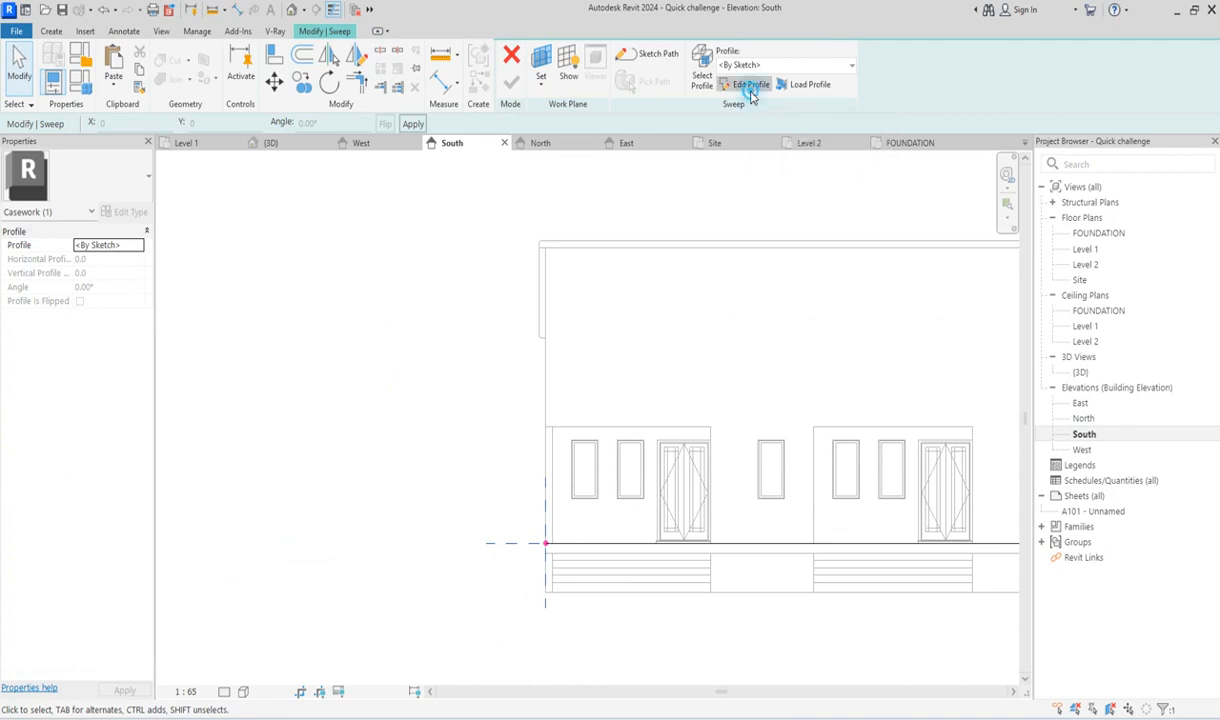
pyautogui.click(748, 84)
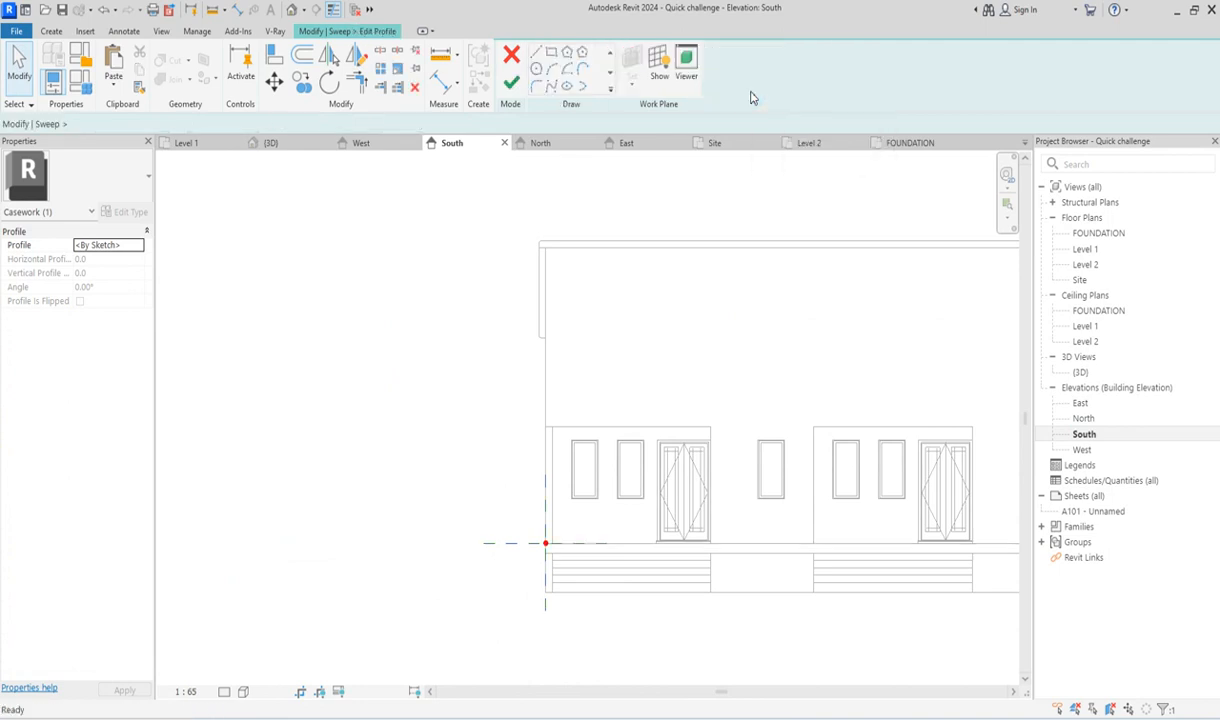
pyautogui.click(555, 54)
pyautogui.click(552, 248)
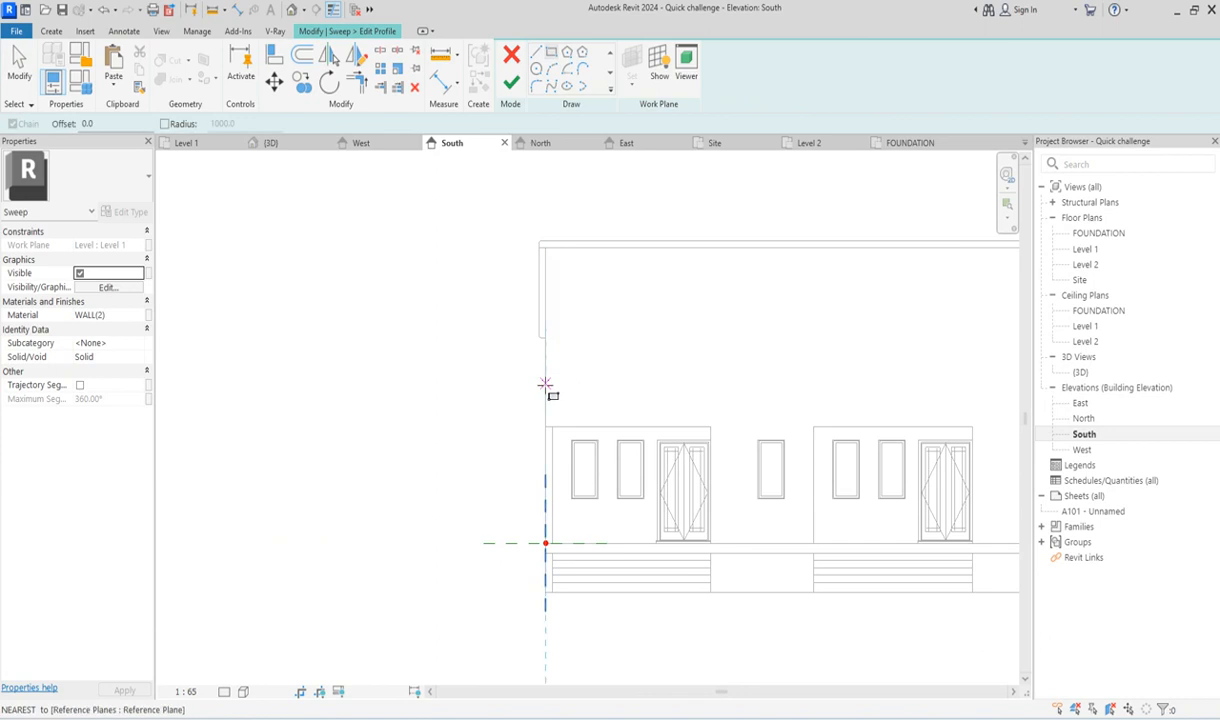
pyautogui.click(545, 318)
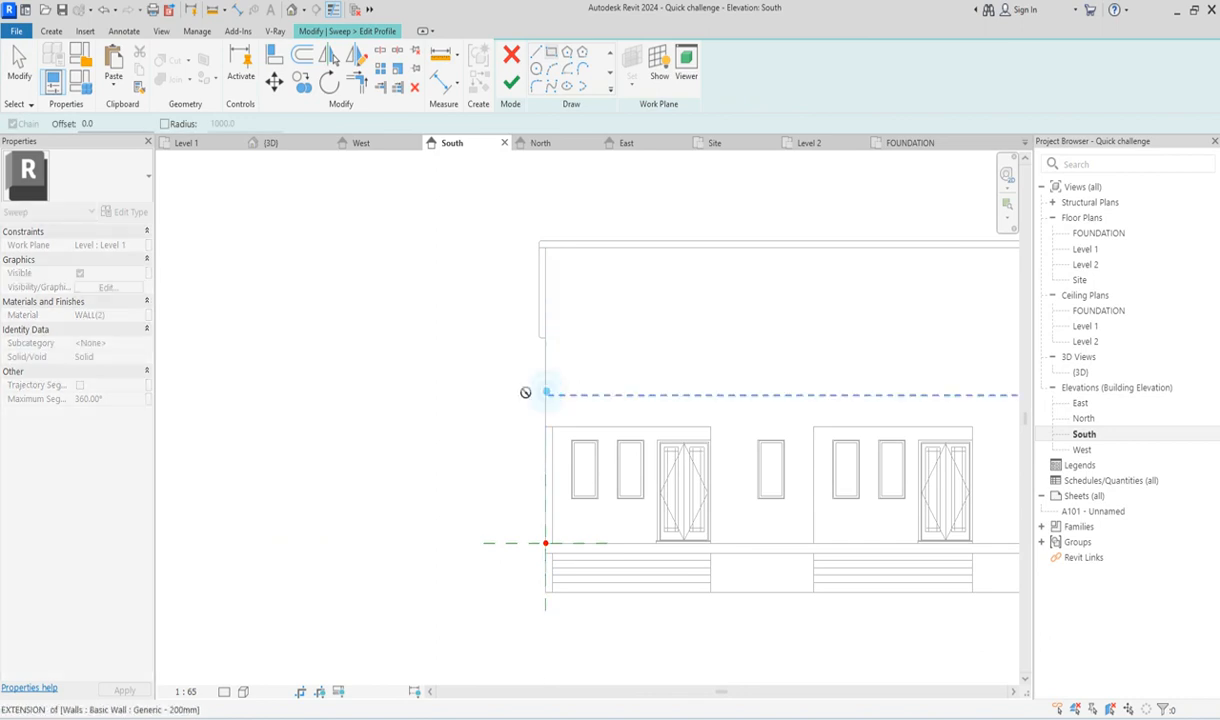
pyautogui.scroll(4, 543, 382)
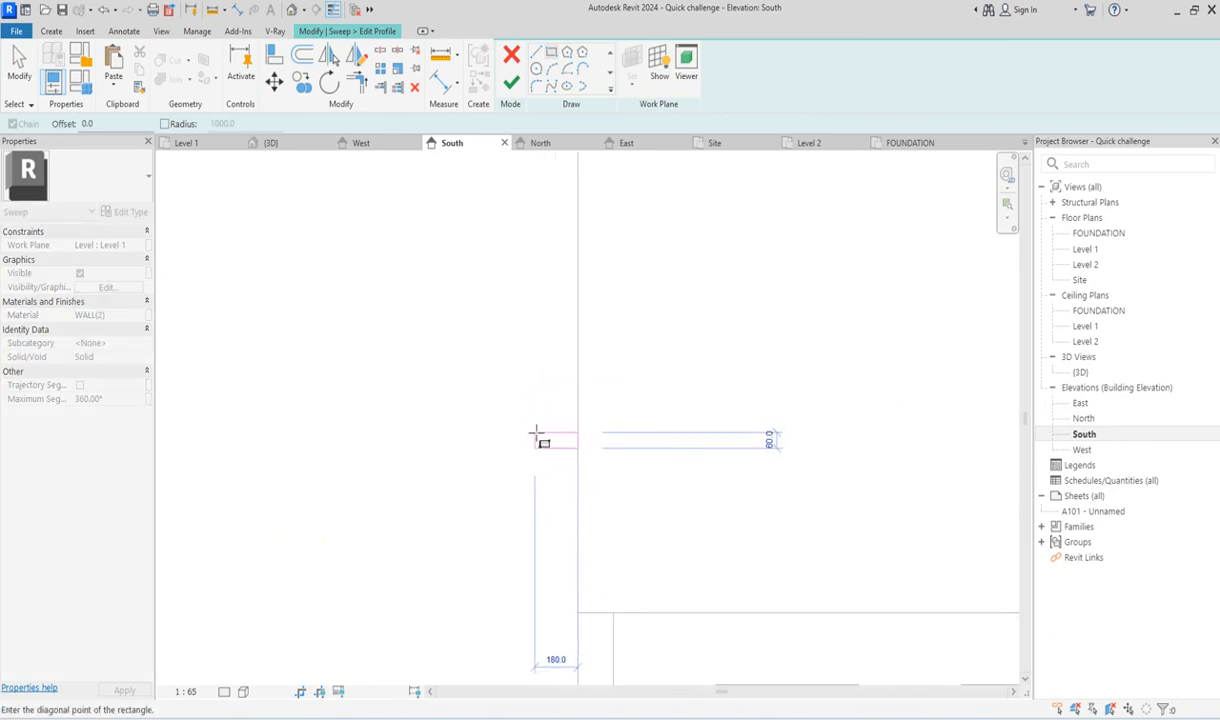
pyautogui.click(537, 437)
pyautogui.rightClick(473, 321)
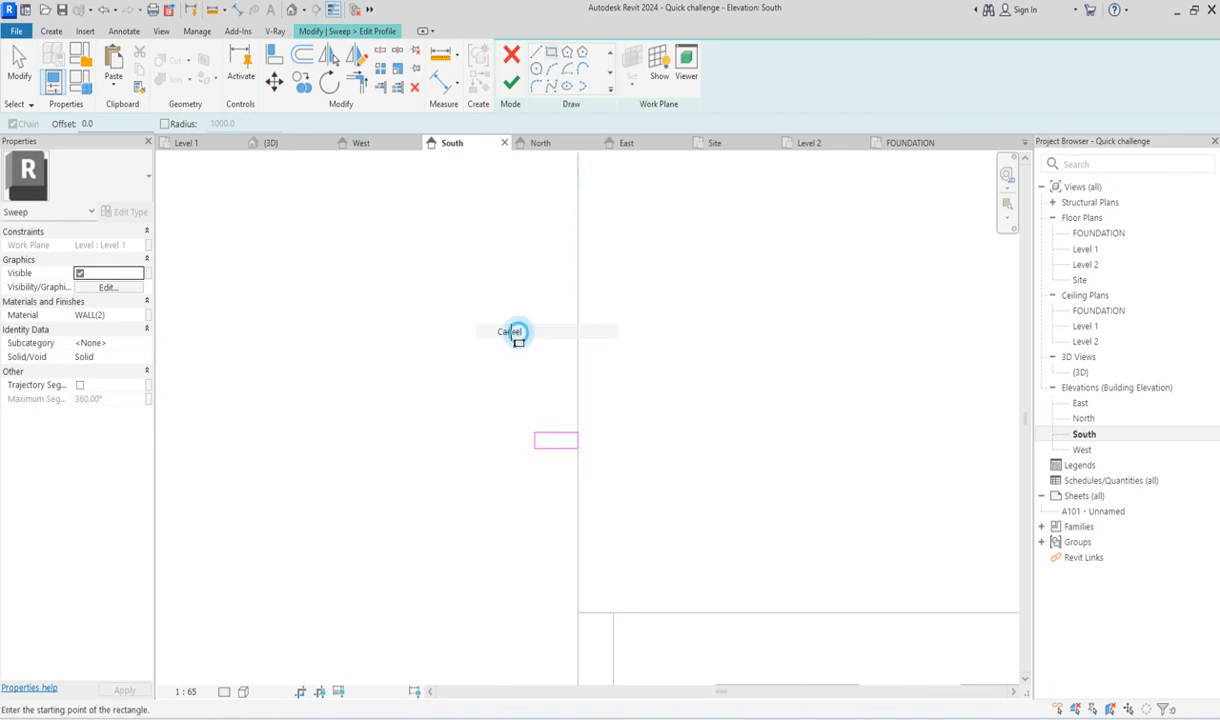
pyautogui.click(512, 332)
pyautogui.scroll(-3, 506, 390)
pyautogui.rightClick(615, 314)
pyautogui.click(645, 321)
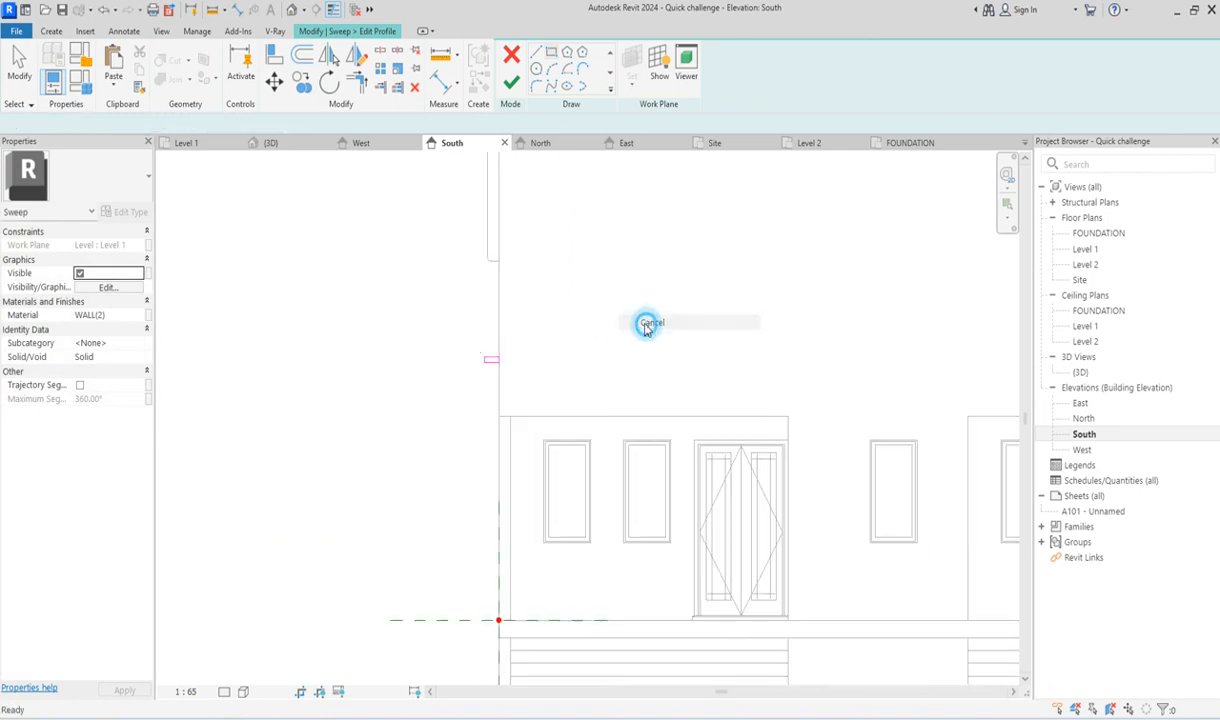
# Finish the profile sketch and complete the sweep as a horizontal band around the building.
pyautogui.click(510, 86)
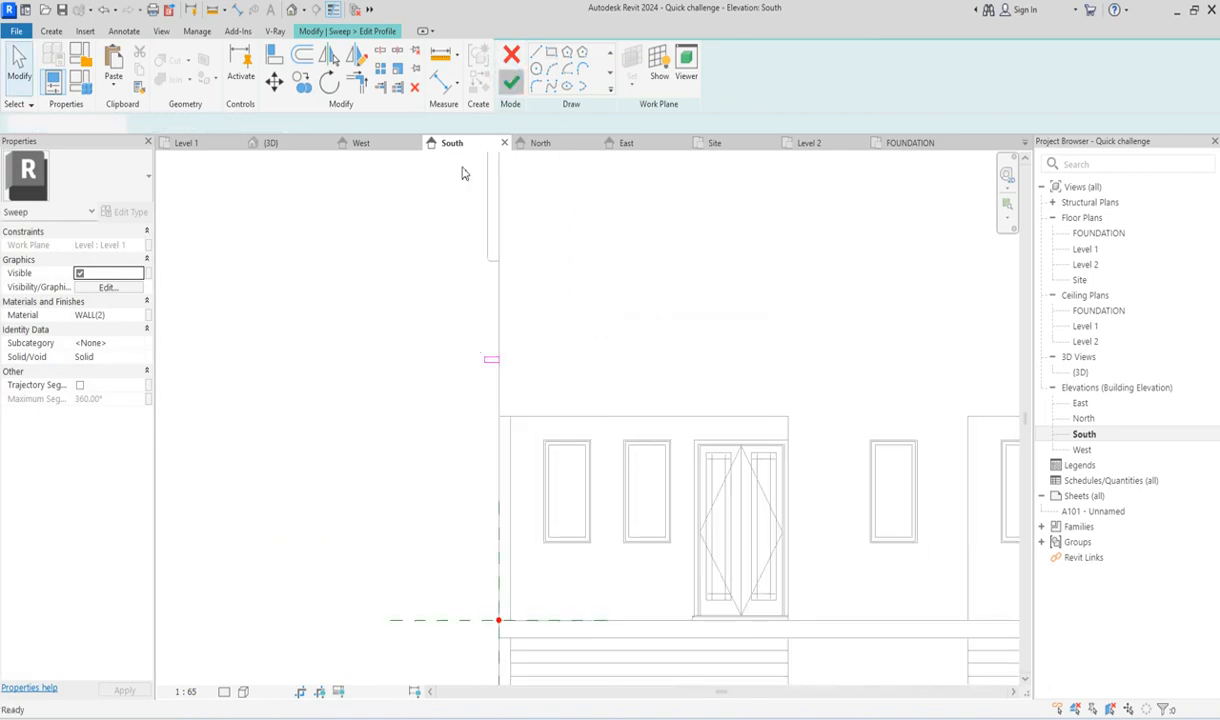
pyautogui.click(512, 87)
pyautogui.scroll(-5, 600, 350)
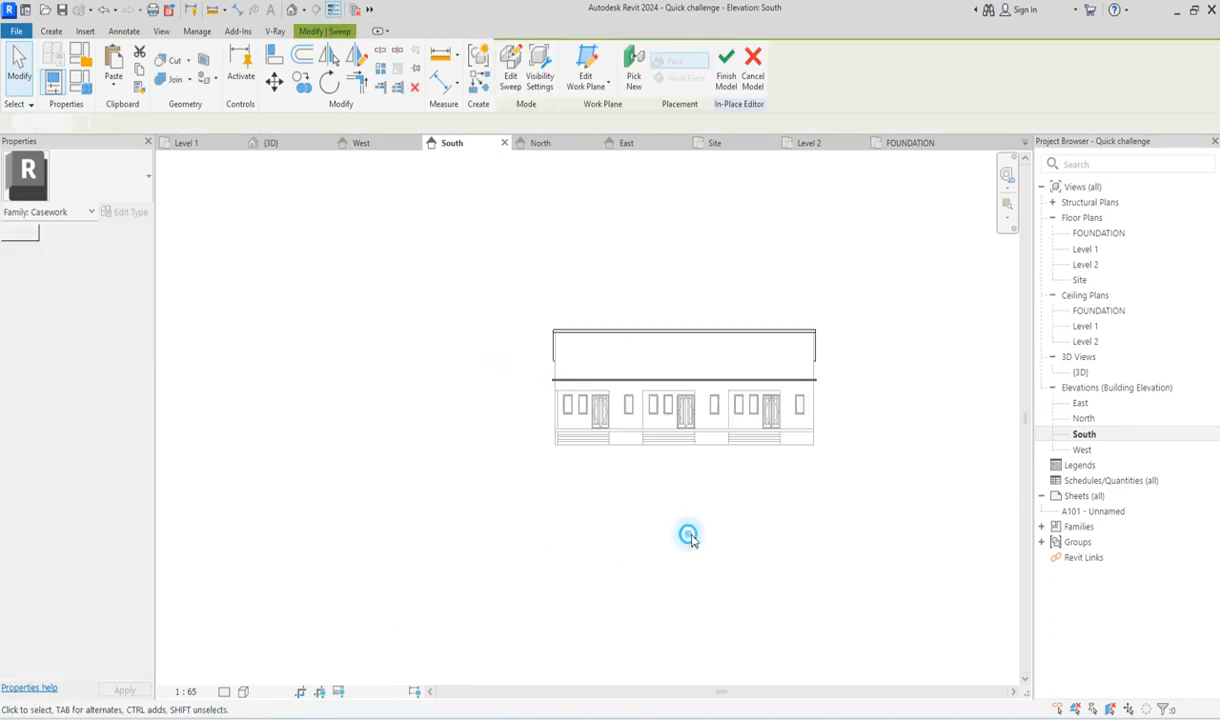
pyautogui.scroll(2, 820, 410)
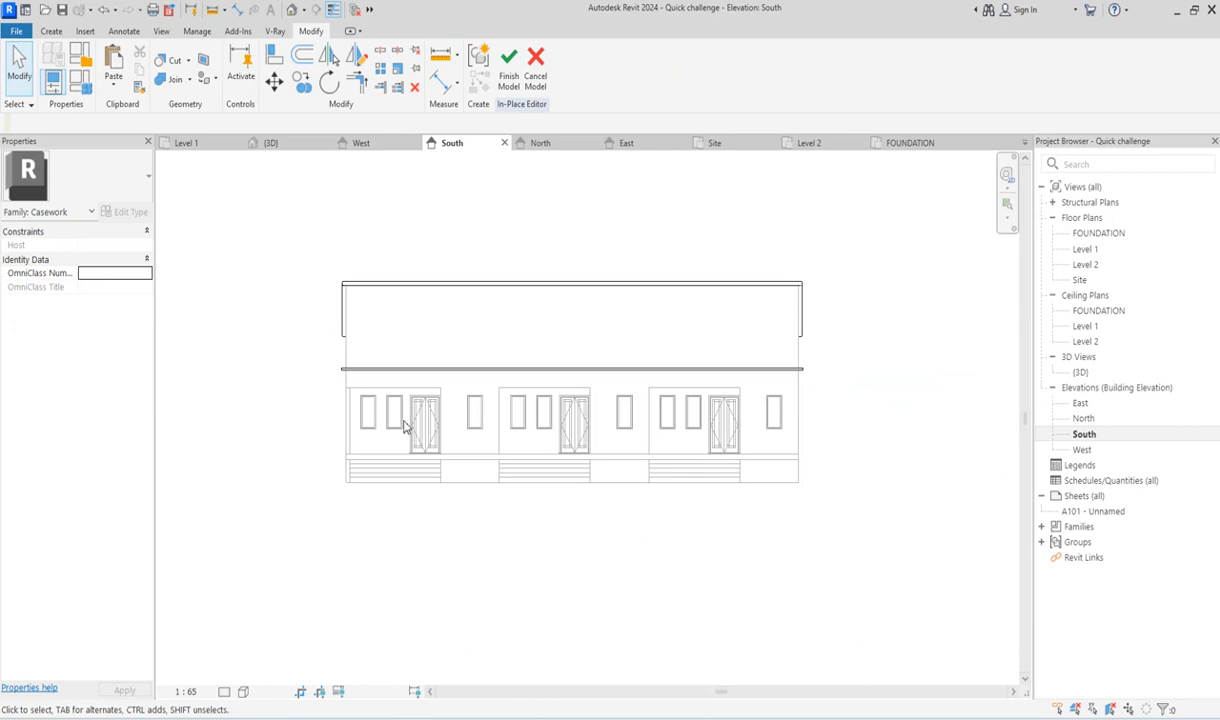
# Finish the band's in-place model and create a new in-place component in the Casework category with the default name.
pyautogui.scroll(2, 393, 414)
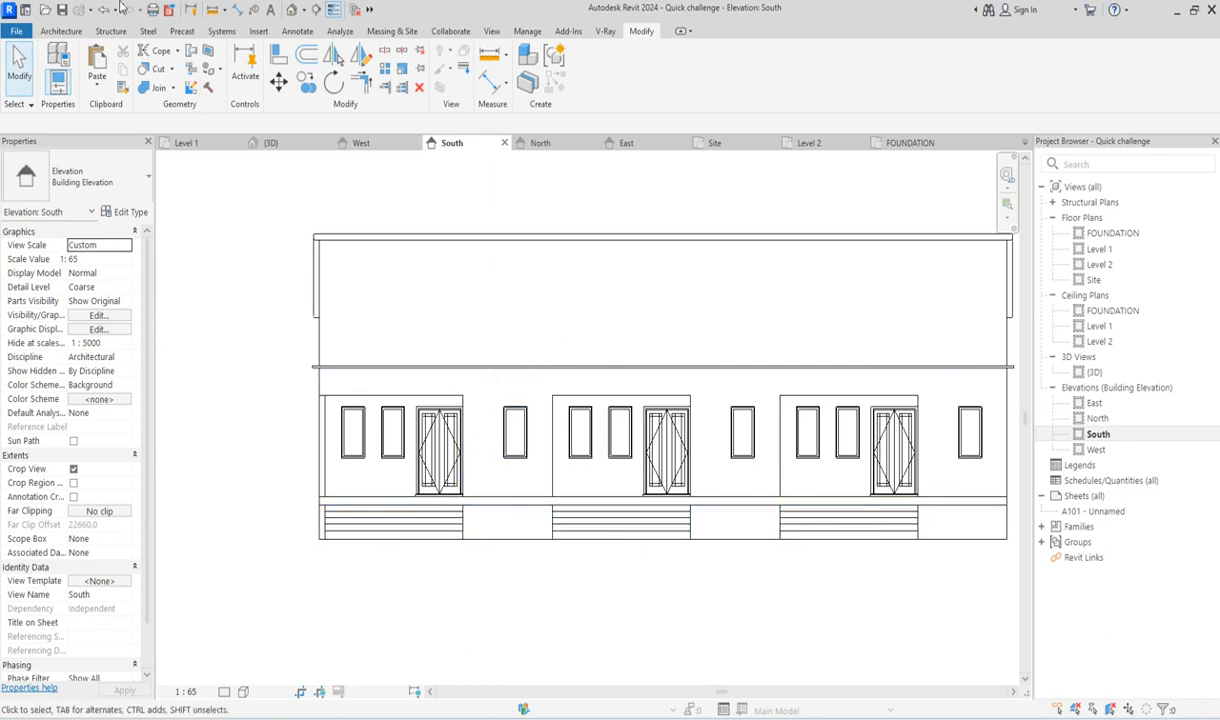
pyautogui.click(57, 30)
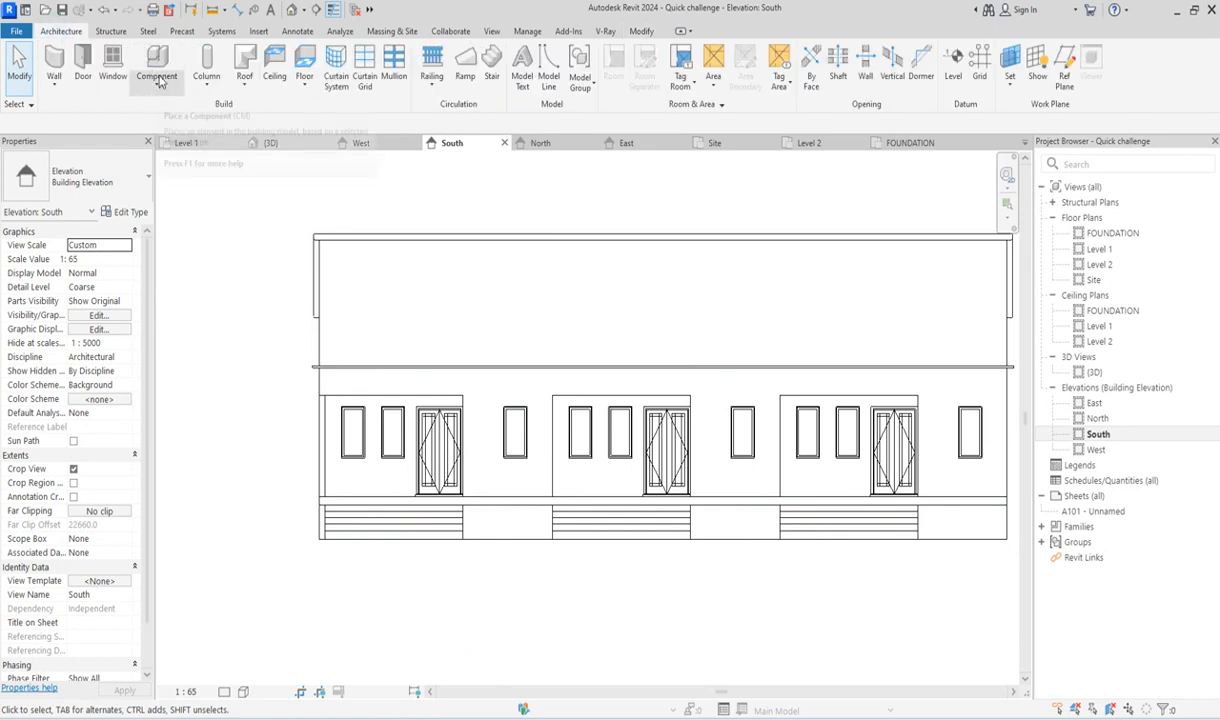
pyautogui.click(157, 80)
pyautogui.click(184, 152)
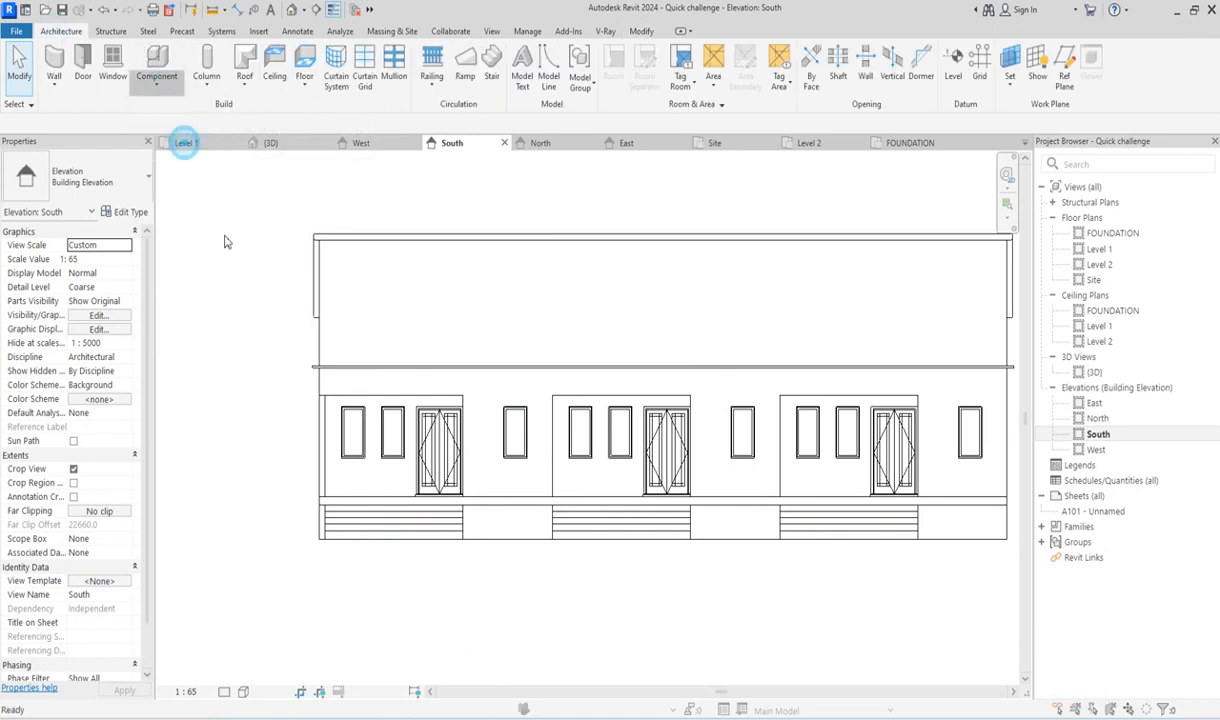
pyautogui.scroll(-2, 538, 338)
pyautogui.scroll(-2, 553, 355)
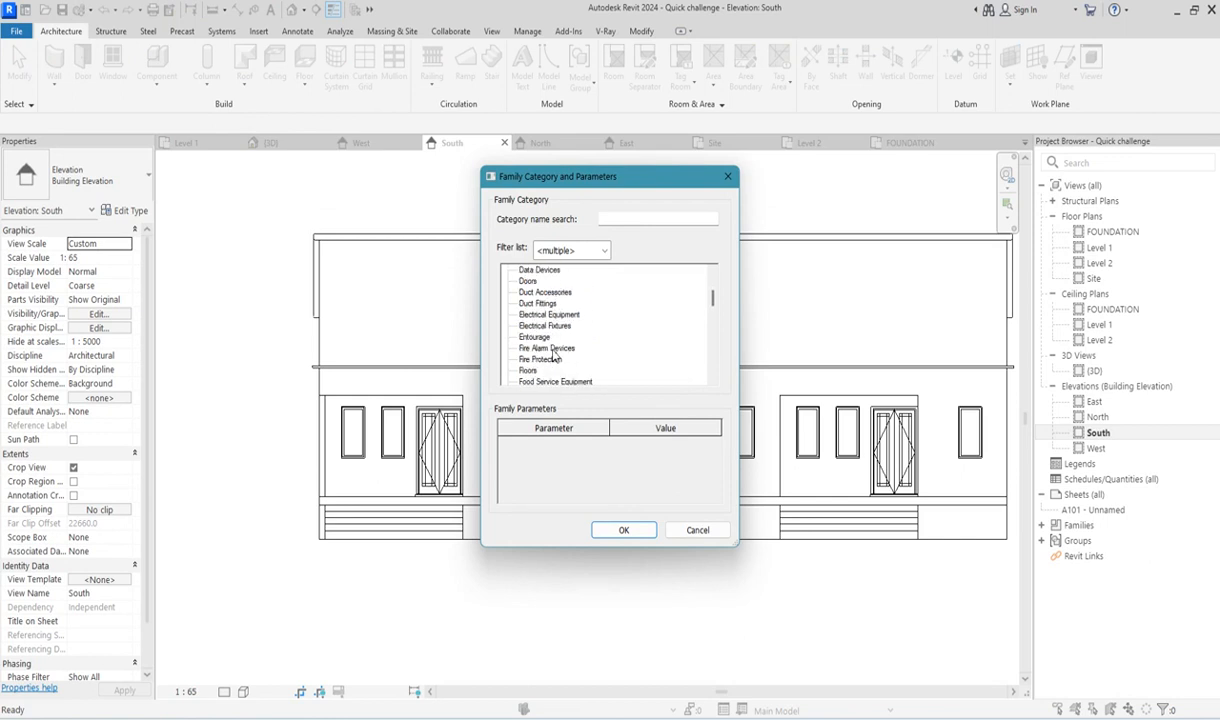
pyautogui.scroll(-2, 540, 330)
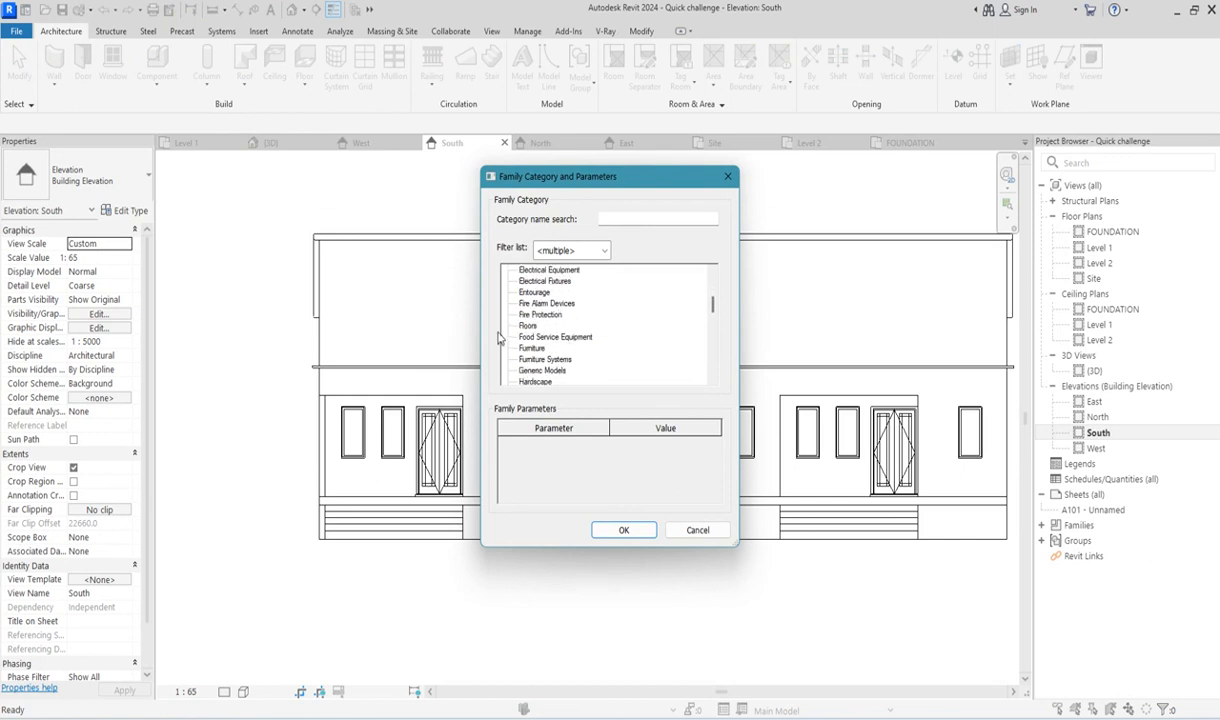
pyautogui.scroll(-1, 550, 340)
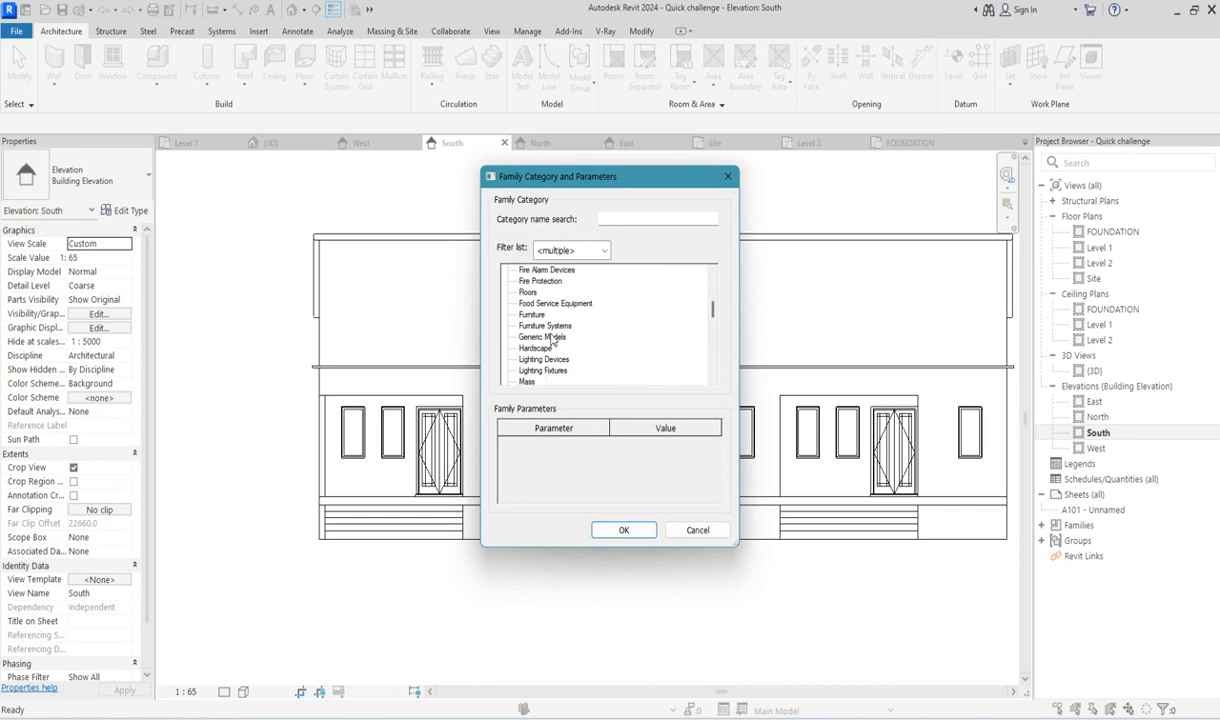
pyautogui.scroll(7, 546, 305)
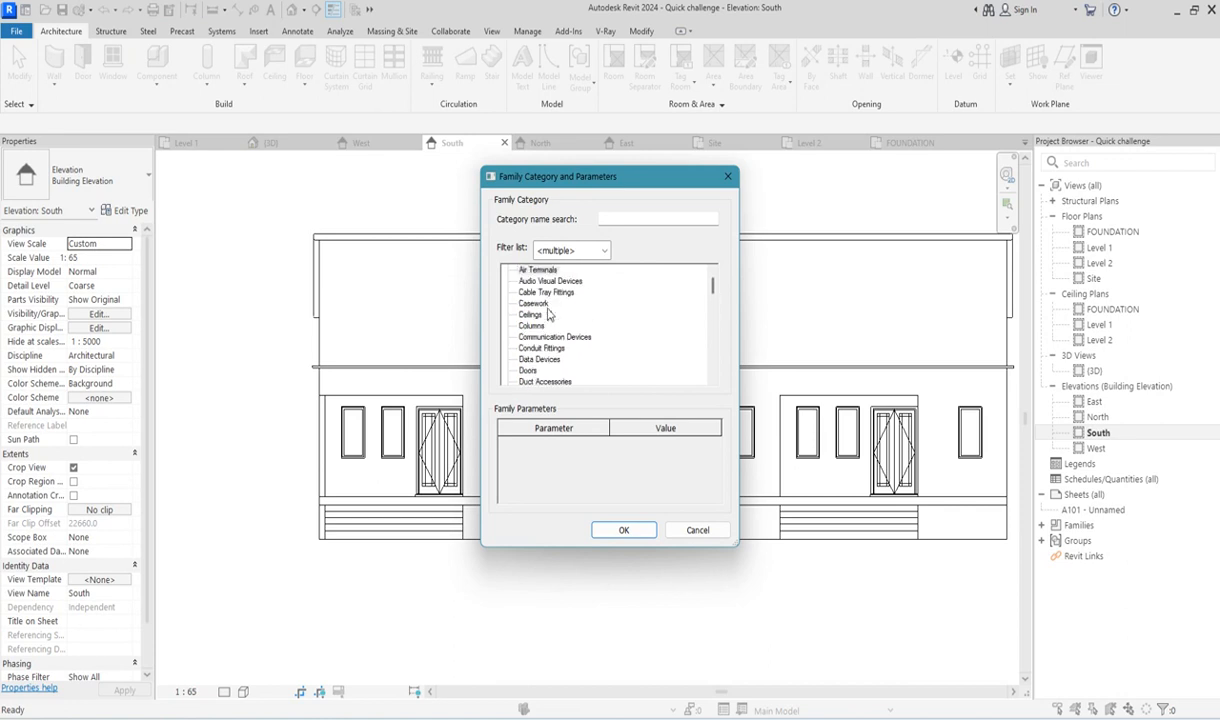
pyautogui.click(623, 530)
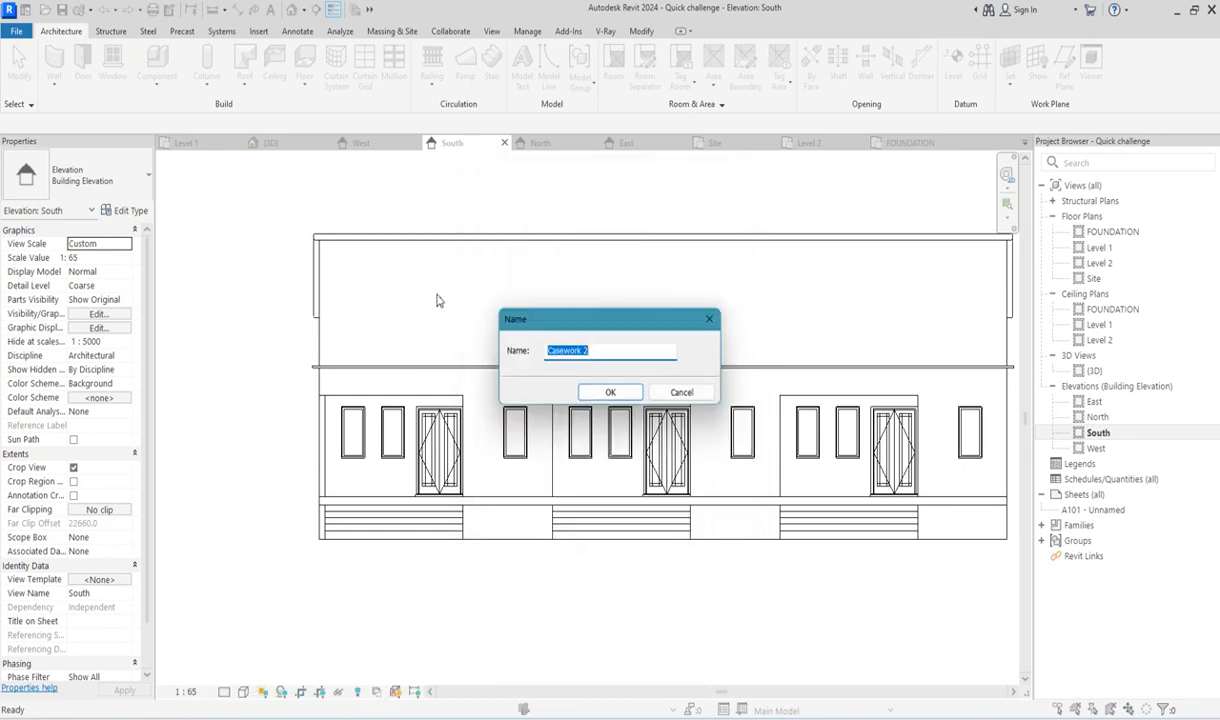
pyautogui.click(624, 396)
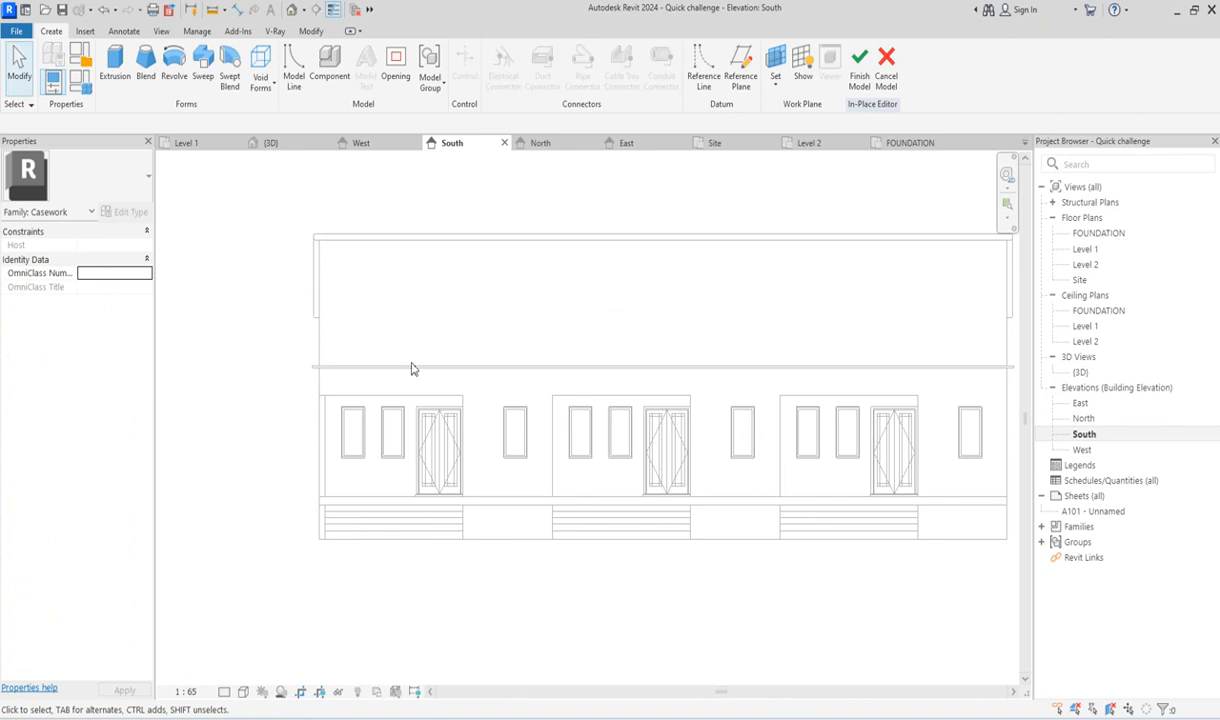
# Start an extrusion and pick the front wall face as its work plane in the South elevation.
pyautogui.click(115, 66)
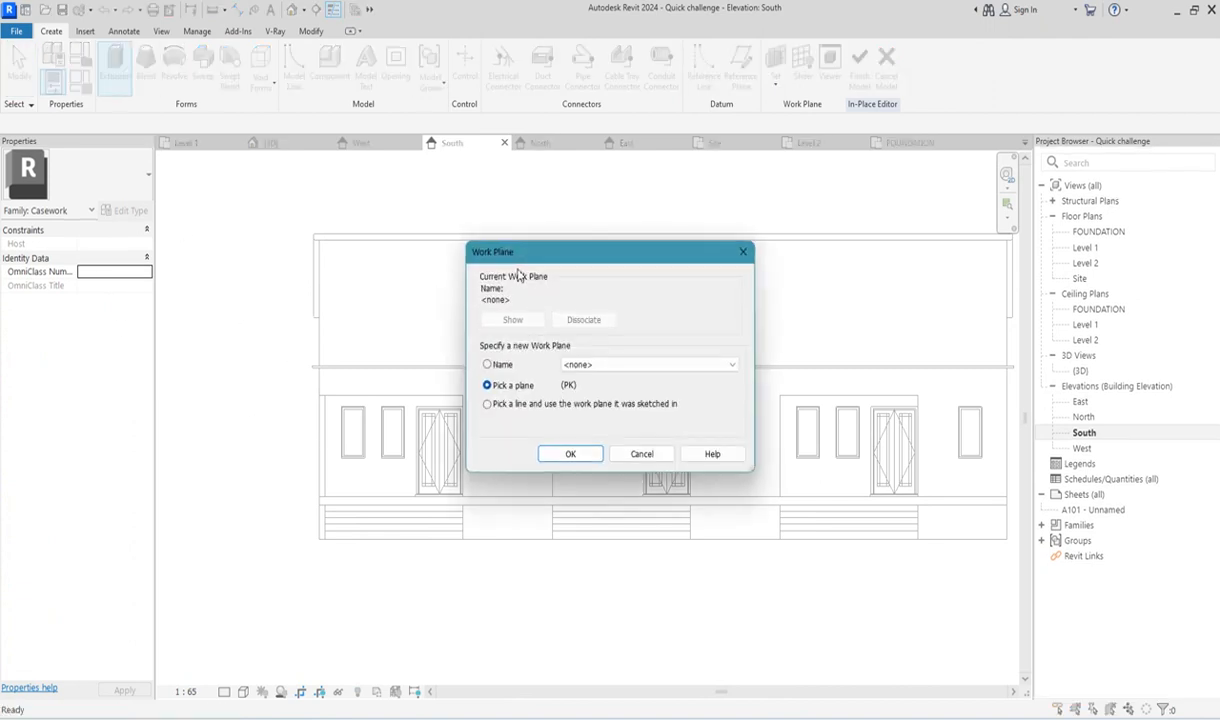
pyautogui.click(567, 456)
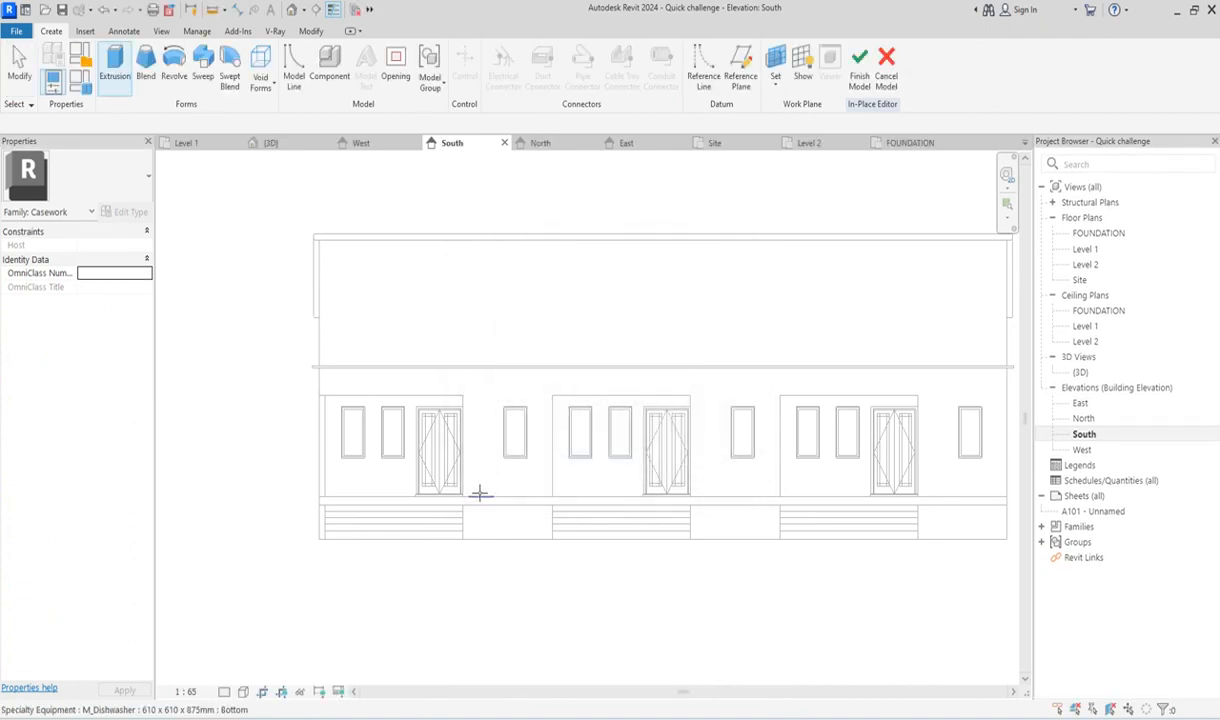
pyautogui.click(322, 342)
# Sketch a rectangle about 3550 mm wide and 2374 mm high around the first porch opening, ending at the porch floor.
pyautogui.click(551, 55)
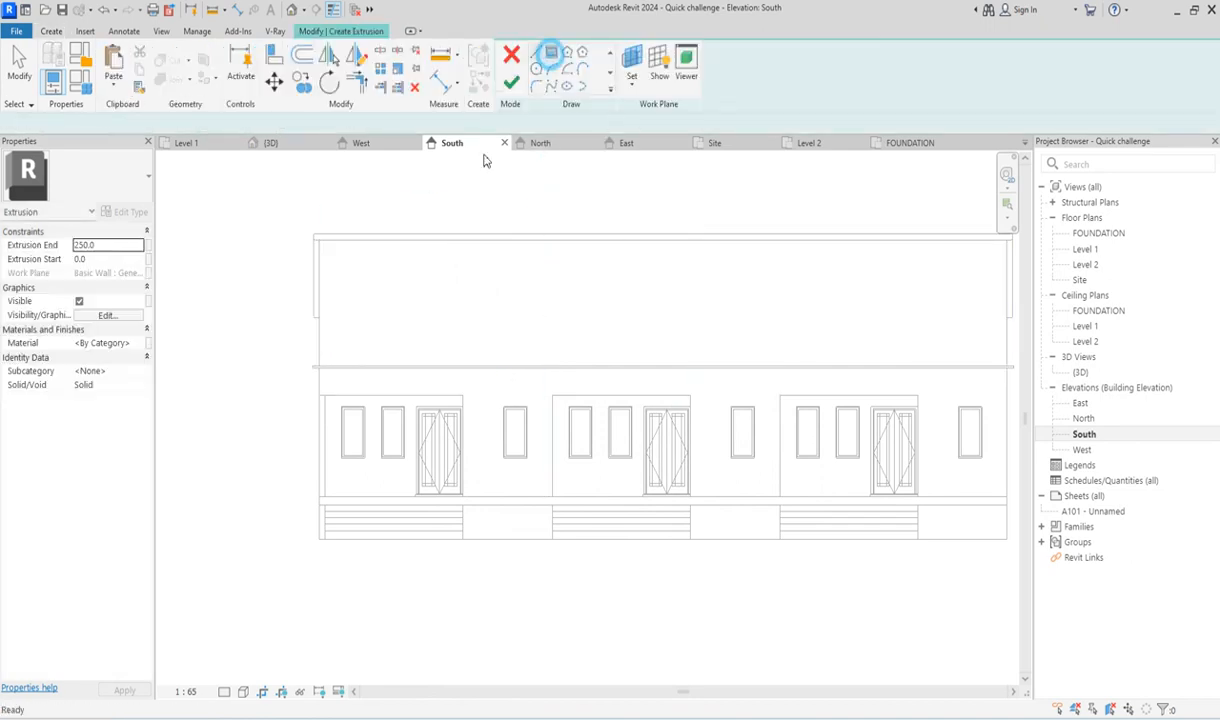
pyautogui.scroll(4, 325, 420)
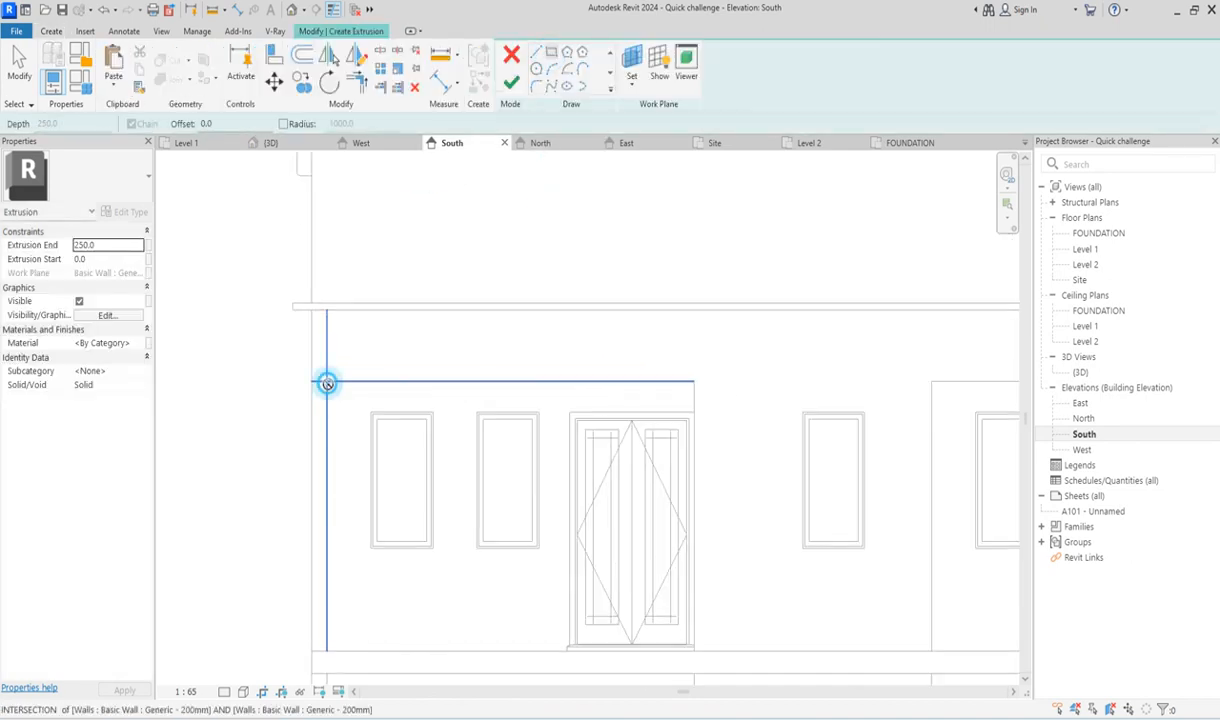
pyautogui.click(327, 382)
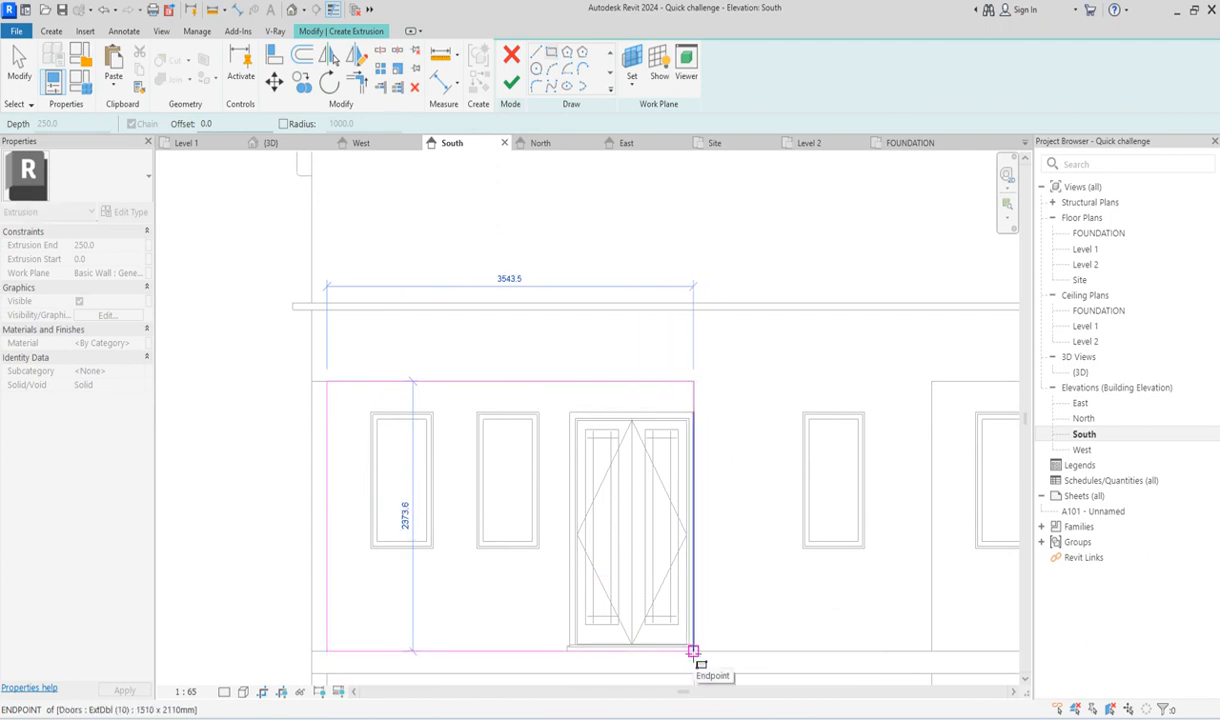
pyautogui.click(694, 653)
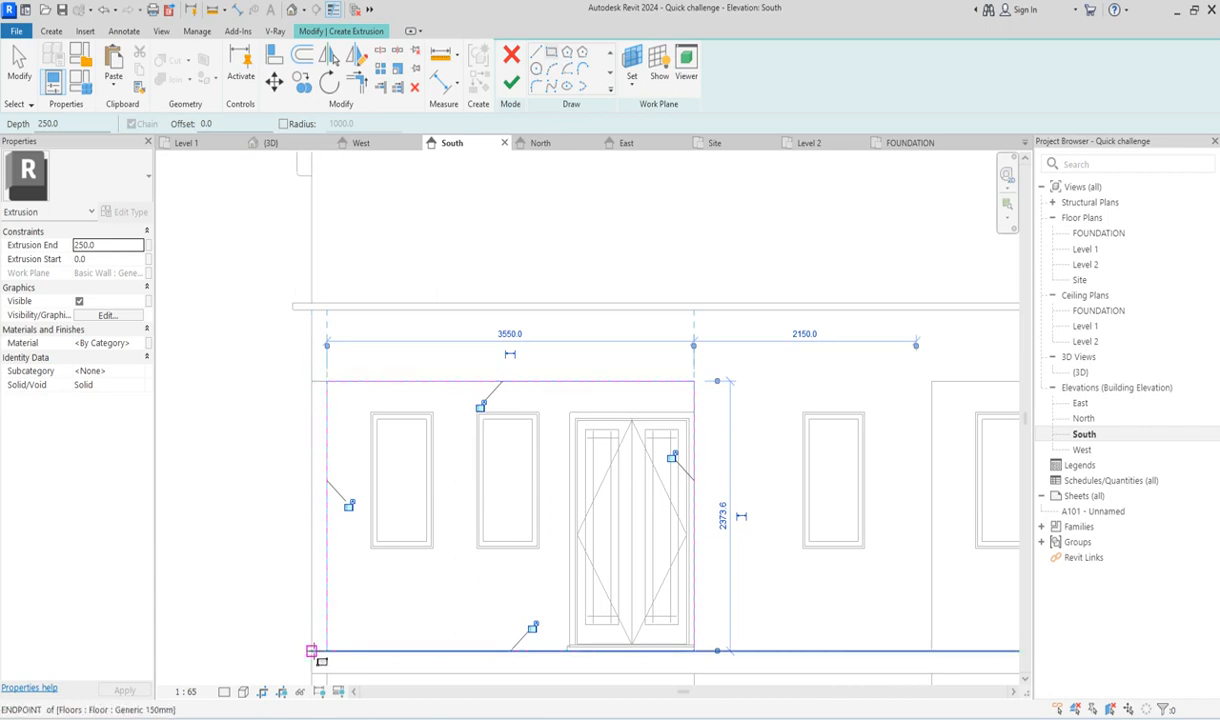
# Sketch a second, larger rectangle around the first one, starting at the wall's left base corner and about 2500 mm high.
pyautogui.click(311, 650)
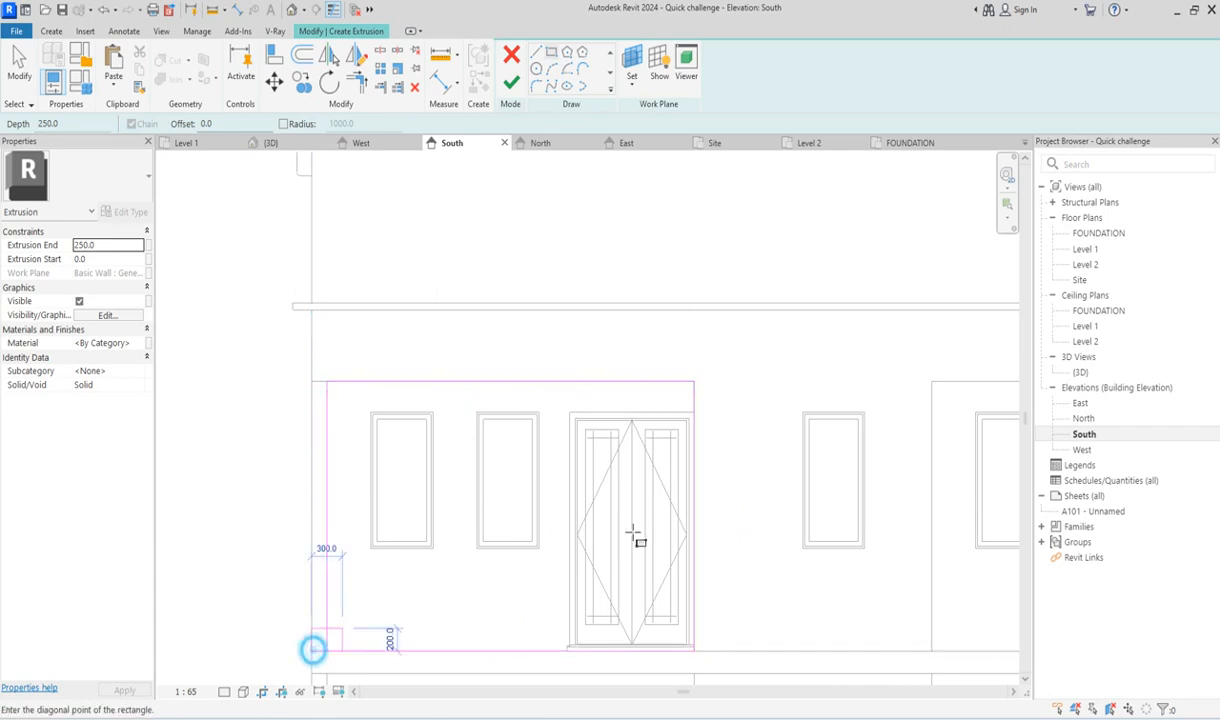
pyautogui.scroll(1, 709, 370)
pyautogui.click(700, 367)
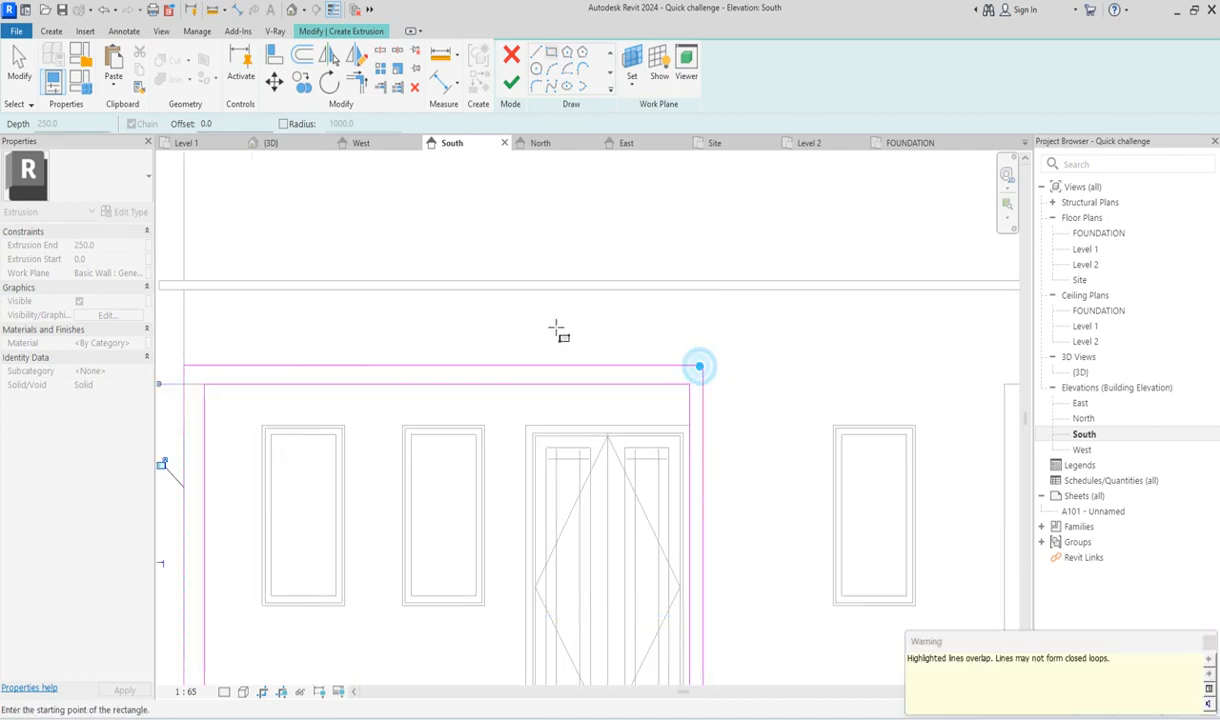
pyautogui.rightClick(697, 314)
pyautogui.click(726, 327)
pyautogui.rightClick(605, 325)
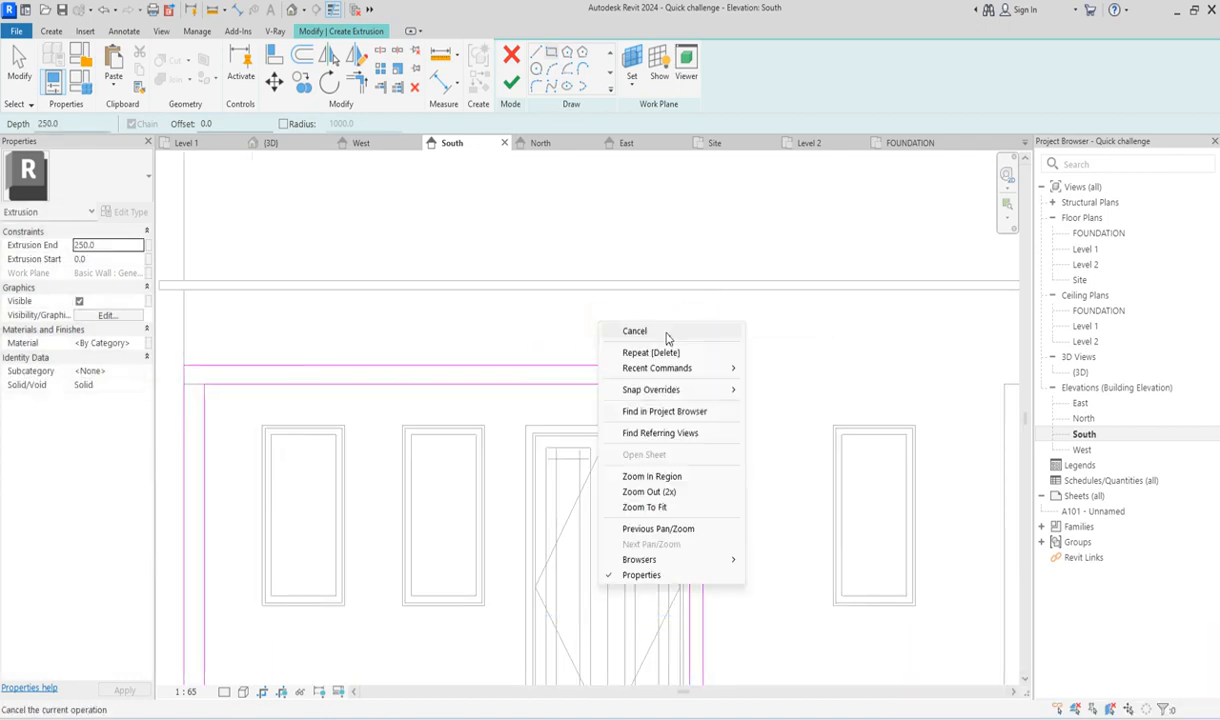
pyautogui.click(662, 330)
# Set the outer rectangle's left and top lines to 100 mm from the inner rectangle.
pyautogui.click(191, 424)
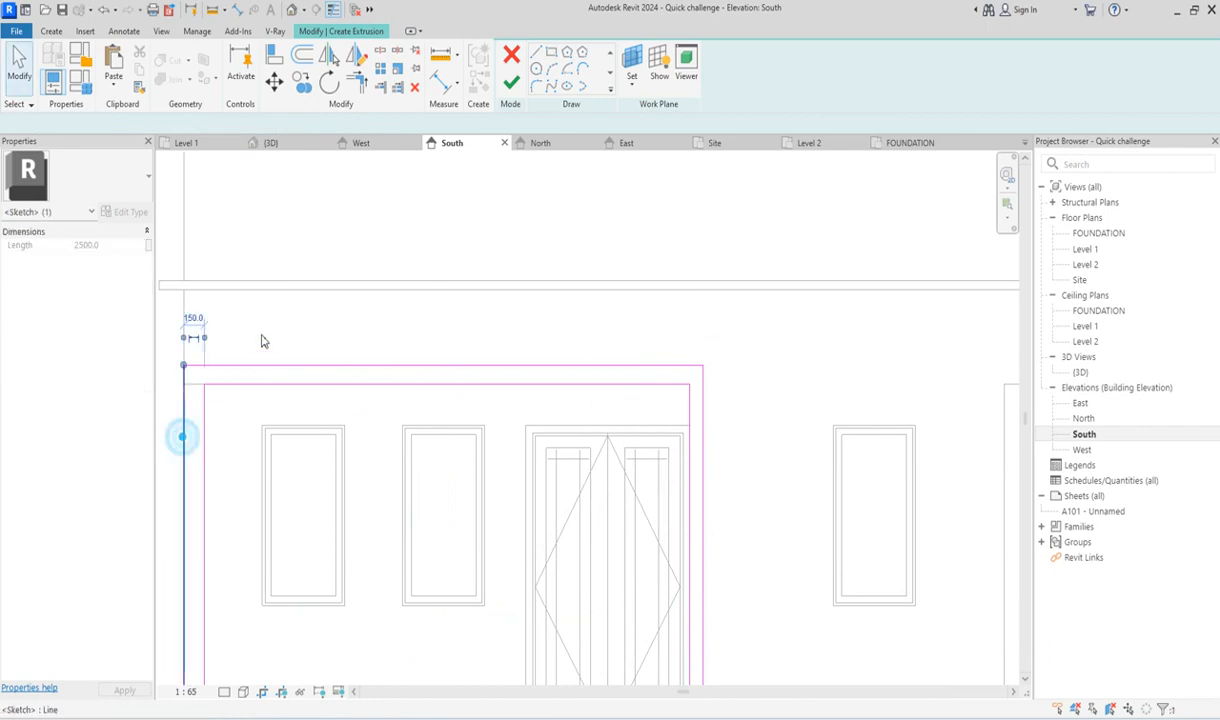
pyautogui.scroll(-1, 256, 360)
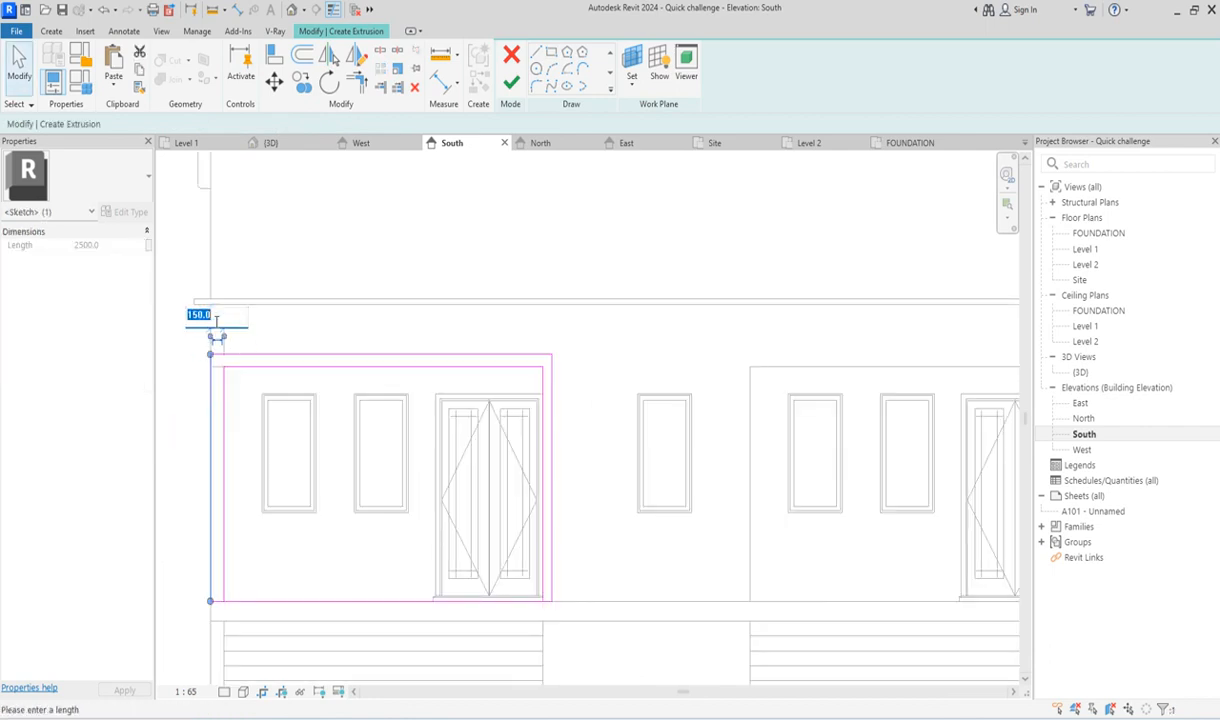
pyautogui.write('100')
pyautogui.press('Return')
pyautogui.click(330, 353)
pyautogui.scroll(2, 565, 358)
pyautogui.scroll(2, 634, 376)
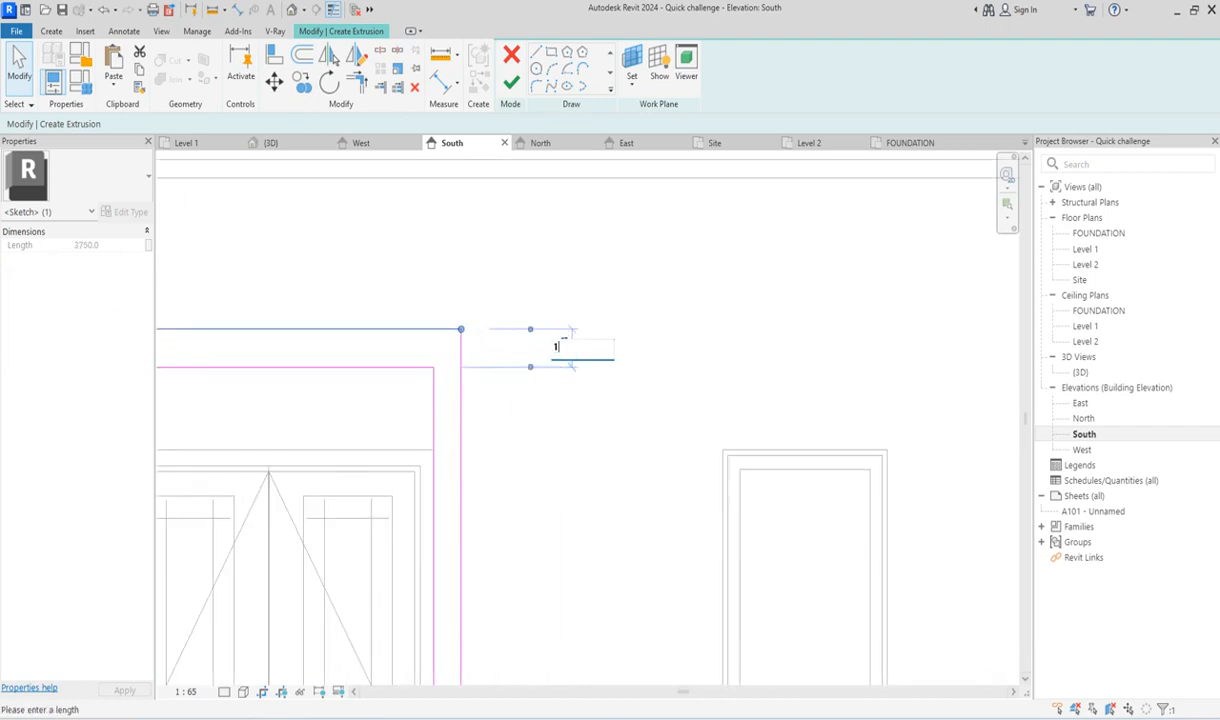
pyautogui.click(462, 398)
pyautogui.scroll(-1, 464, 349)
pyautogui.scroll(-4, 464, 349)
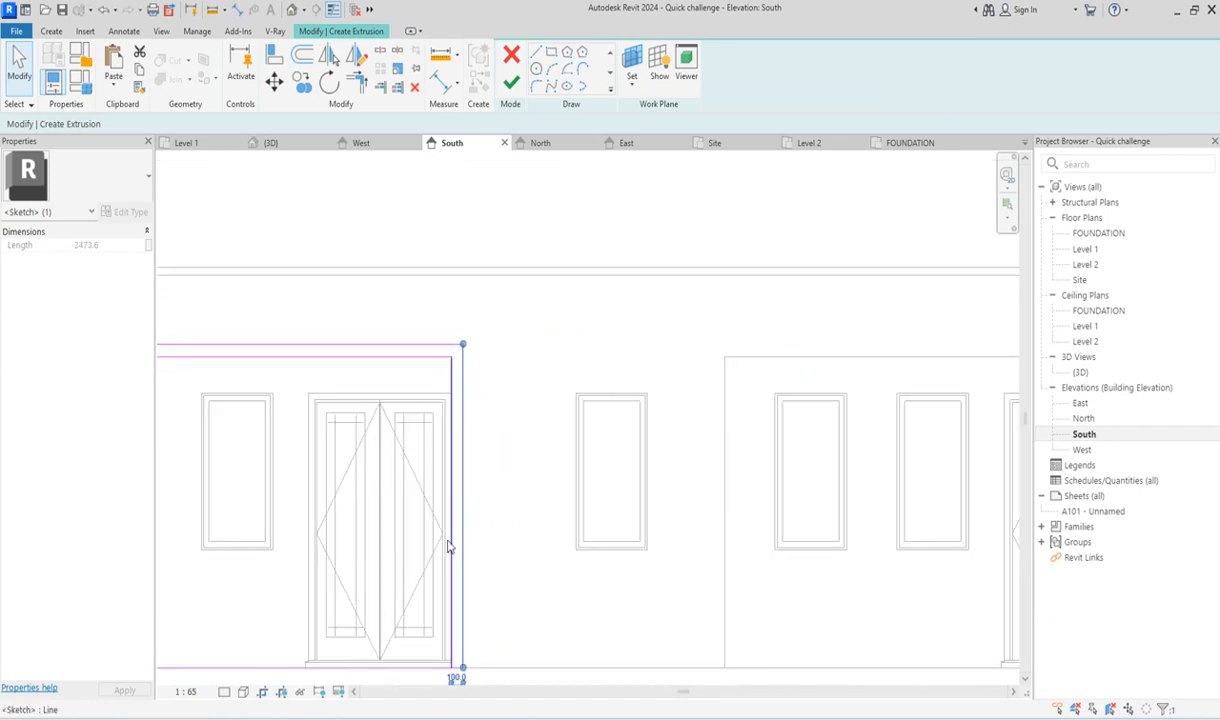
pyautogui.click(505, 393)
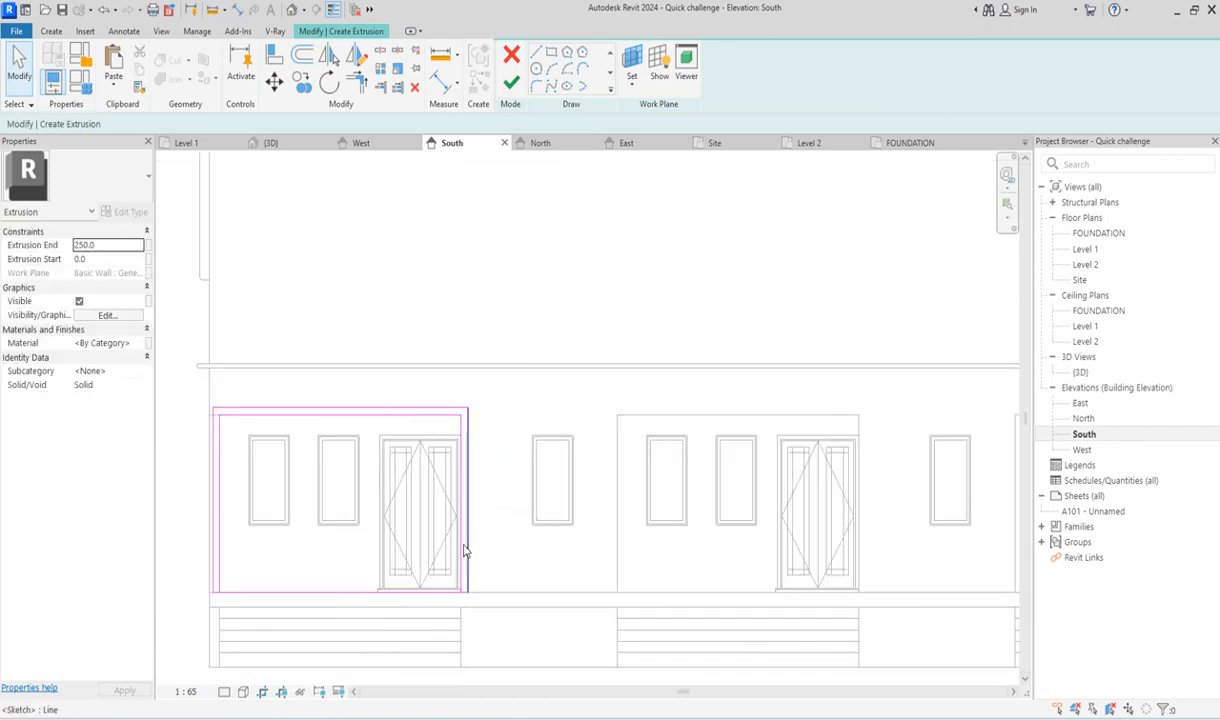
# Split the sketch's bottom line and trim it to close the base of the frame's right leg.
pyautogui.scroll(2, 455, 564)
pyautogui.click(441, 557)
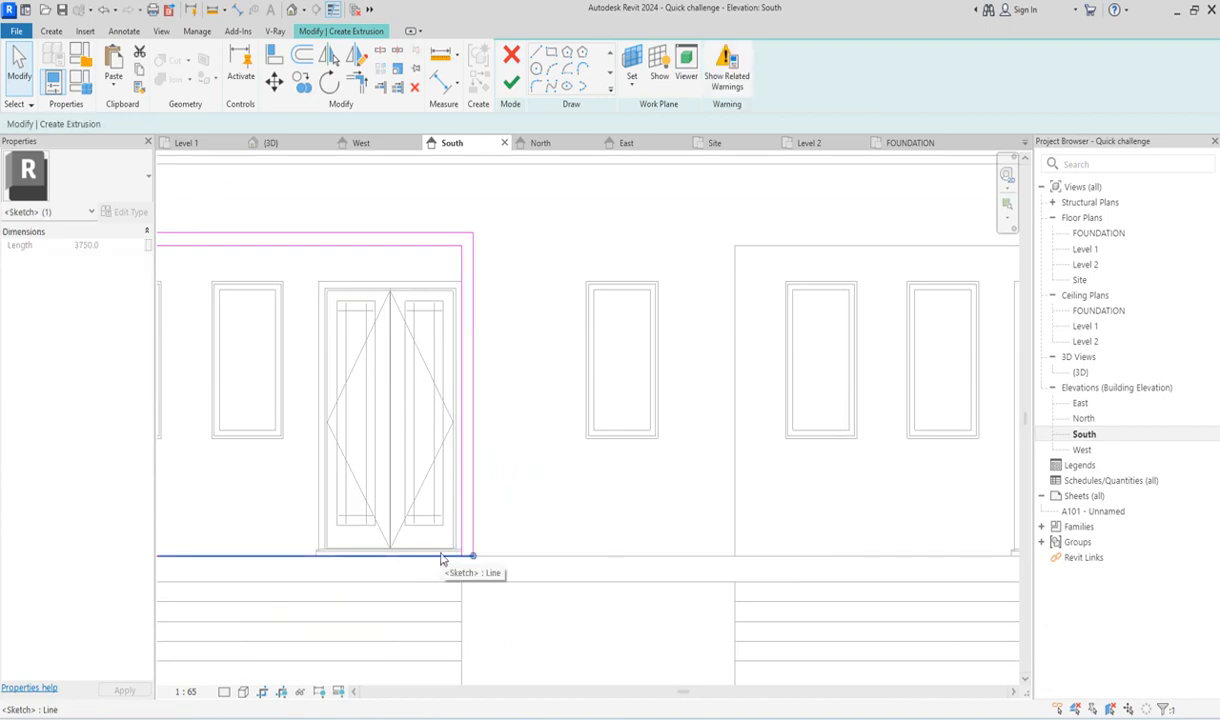
pyautogui.press('Escape')
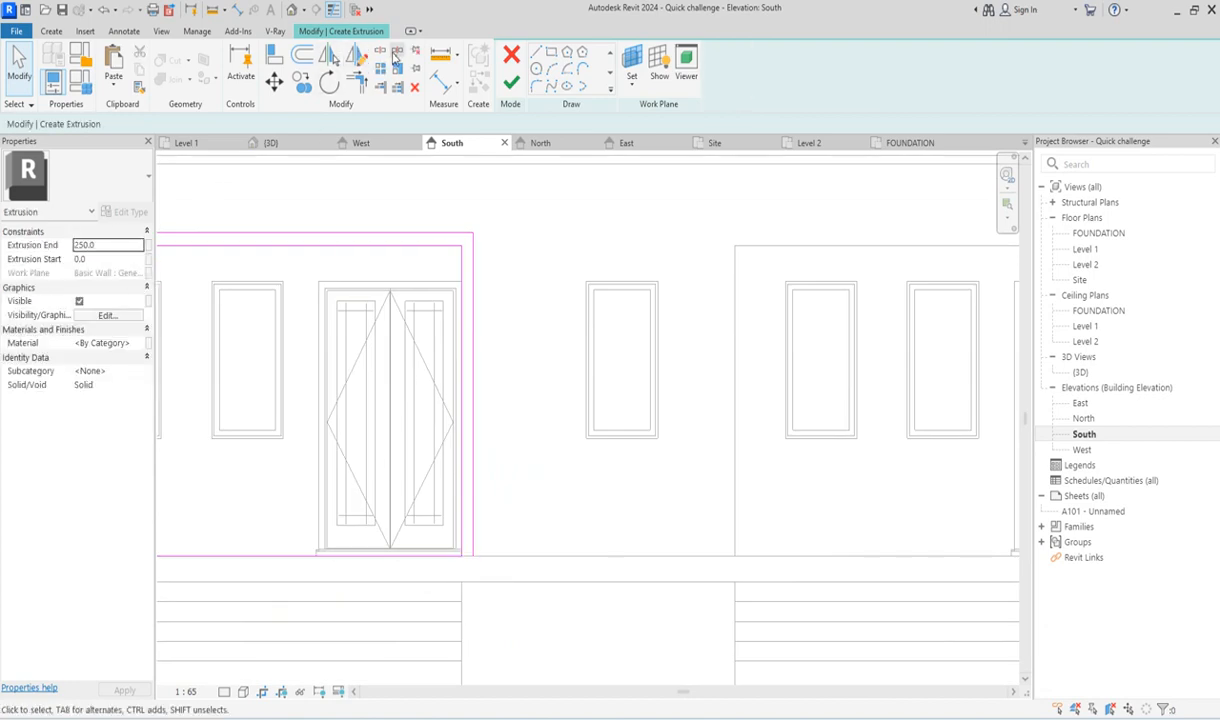
pyautogui.click(380, 51)
pyautogui.click(308, 554)
pyautogui.click(360, 85)
pyautogui.scroll(3, 428, 555)
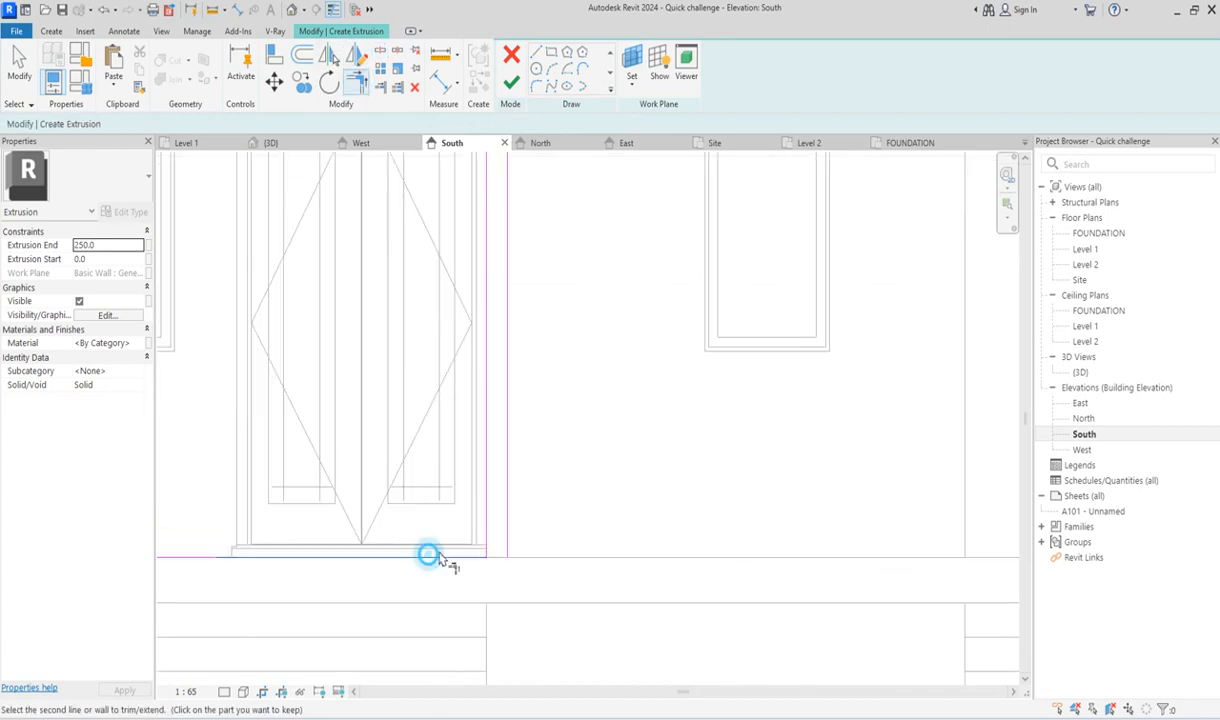
pyautogui.click(511, 503)
pyautogui.click(496, 557)
pyautogui.click(487, 542)
# Trim the bottom line to close the base of the frame's left leg and finish the 250 mm deep extrusion.
pyautogui.scroll(-3, 530, 500)
pyautogui.scroll(3, 218, 520)
pyautogui.click(218, 510)
pyautogui.scroll(-3, 340, 499)
pyautogui.click(258, 472)
pyautogui.scroll(3, 260, 505)
pyautogui.scroll(-5, 268, 492)
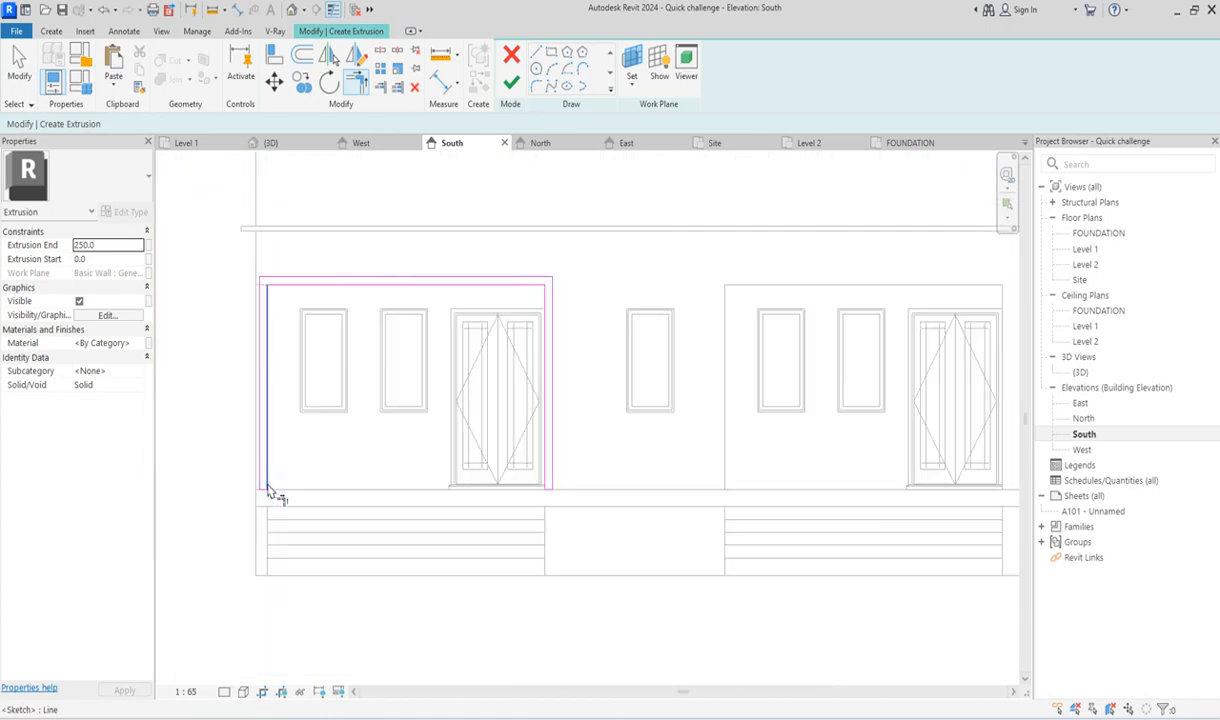
pyautogui.click(520, 86)
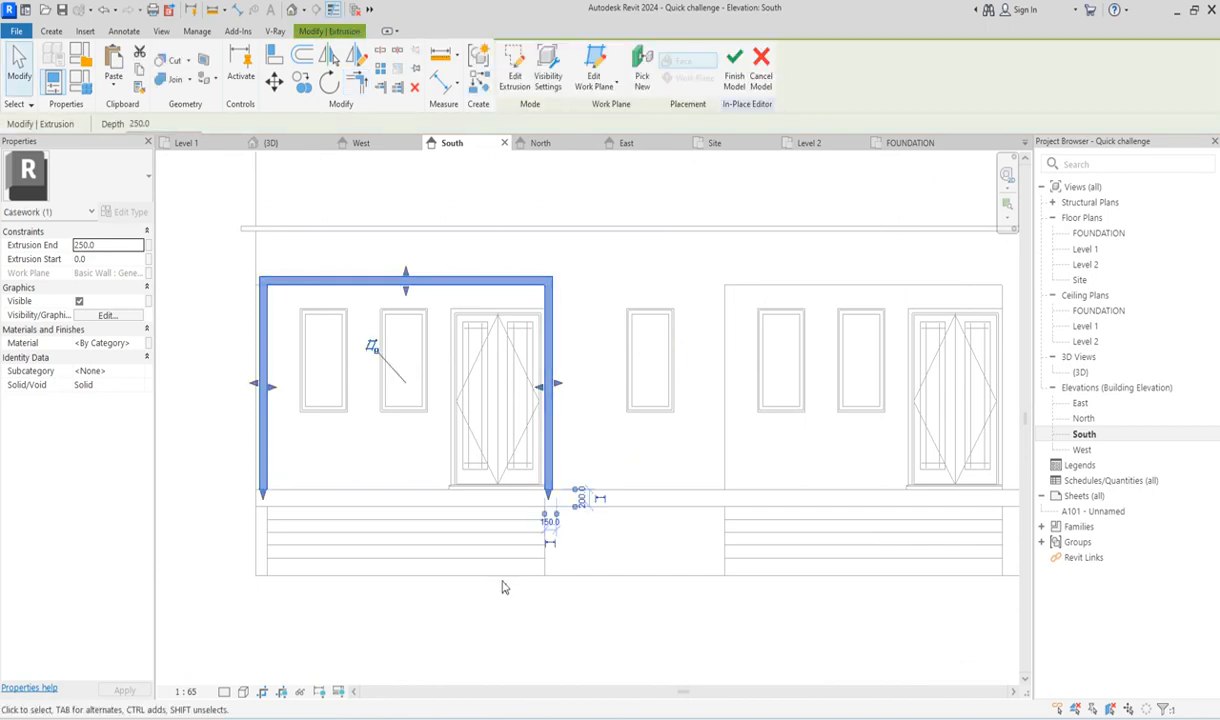
pyautogui.scroll(-3, 470, 405)
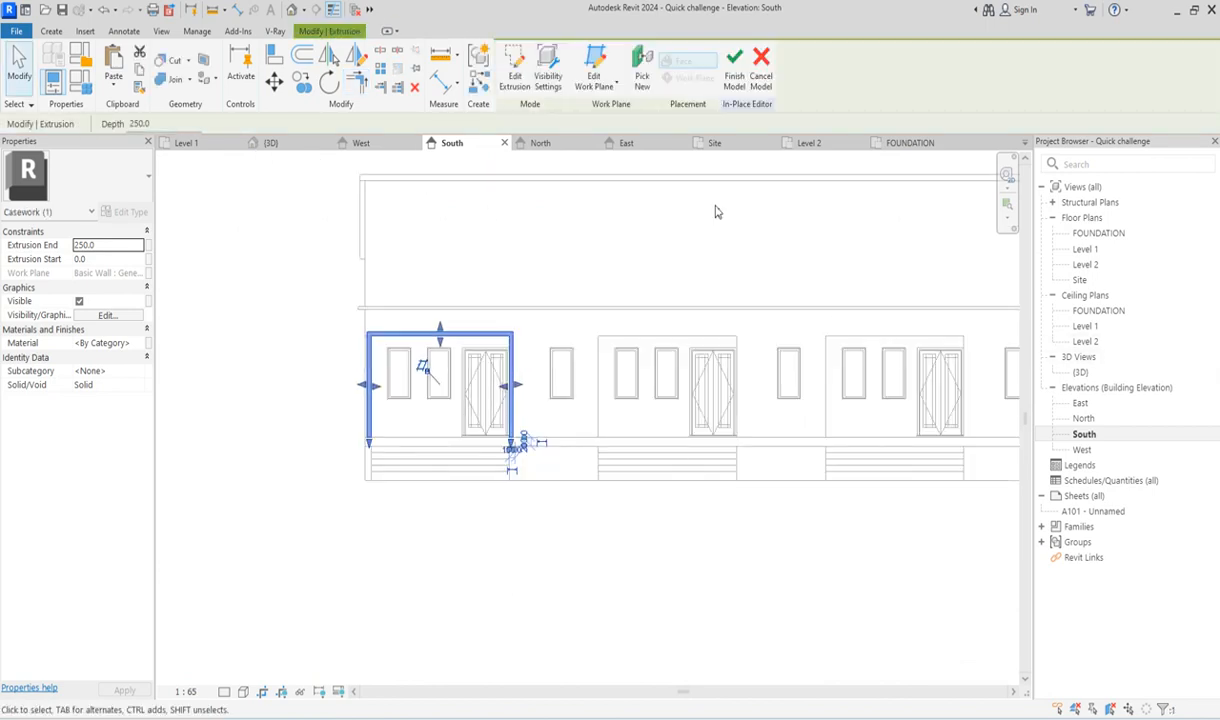
# Edit the first porch frame's extrusion sketch and copy the whole outline to the middle porch opening.
pyautogui.click(516, 80)
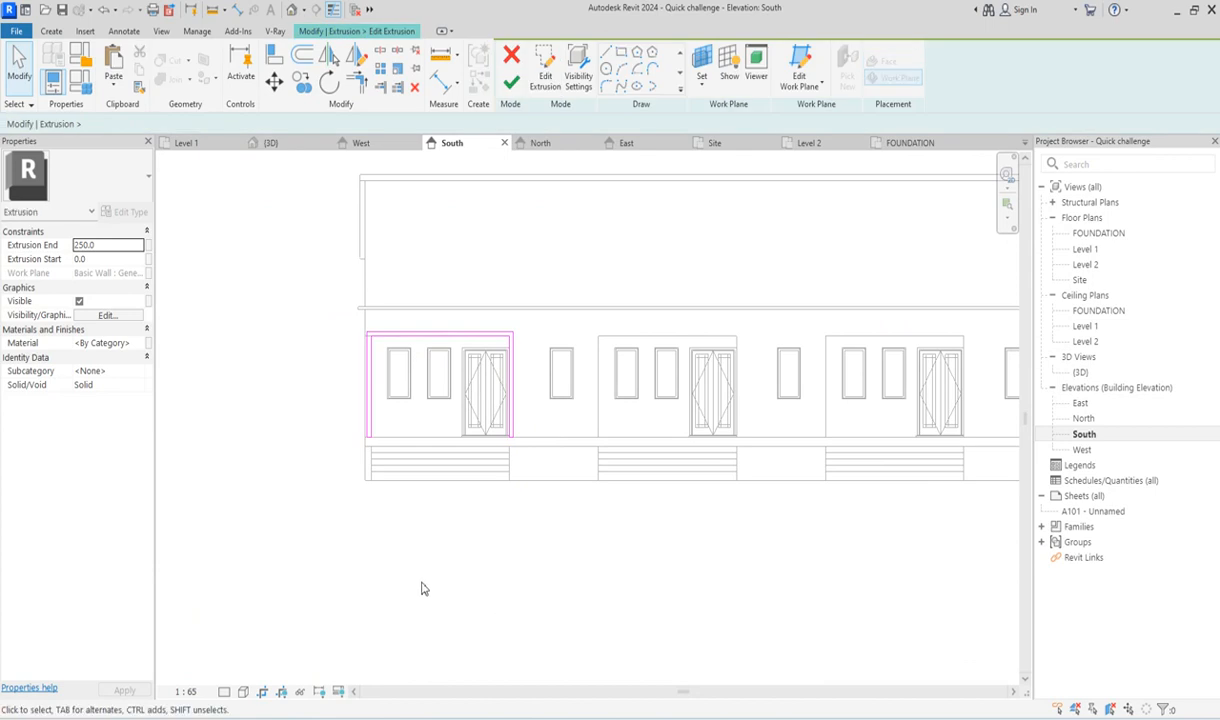
pyautogui.moveTo(308, 293); pyautogui.dragTo(598, 463)
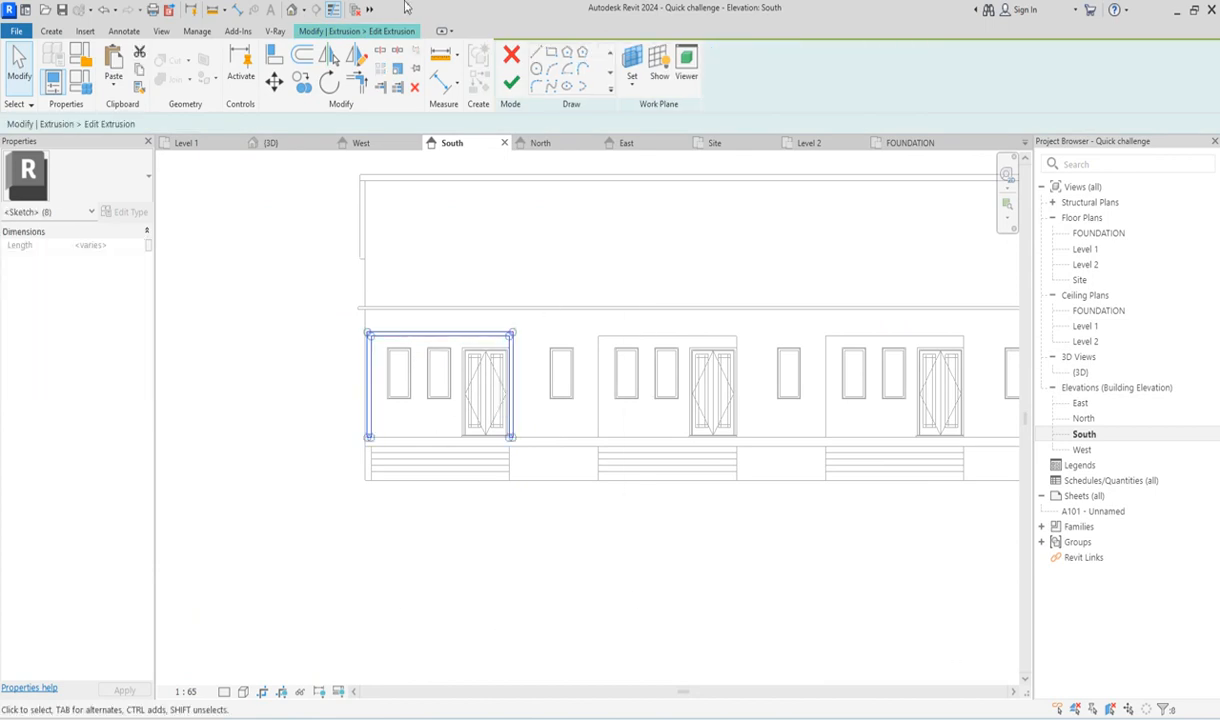
pyautogui.click(301, 82)
pyautogui.scroll(5, 471, 389)
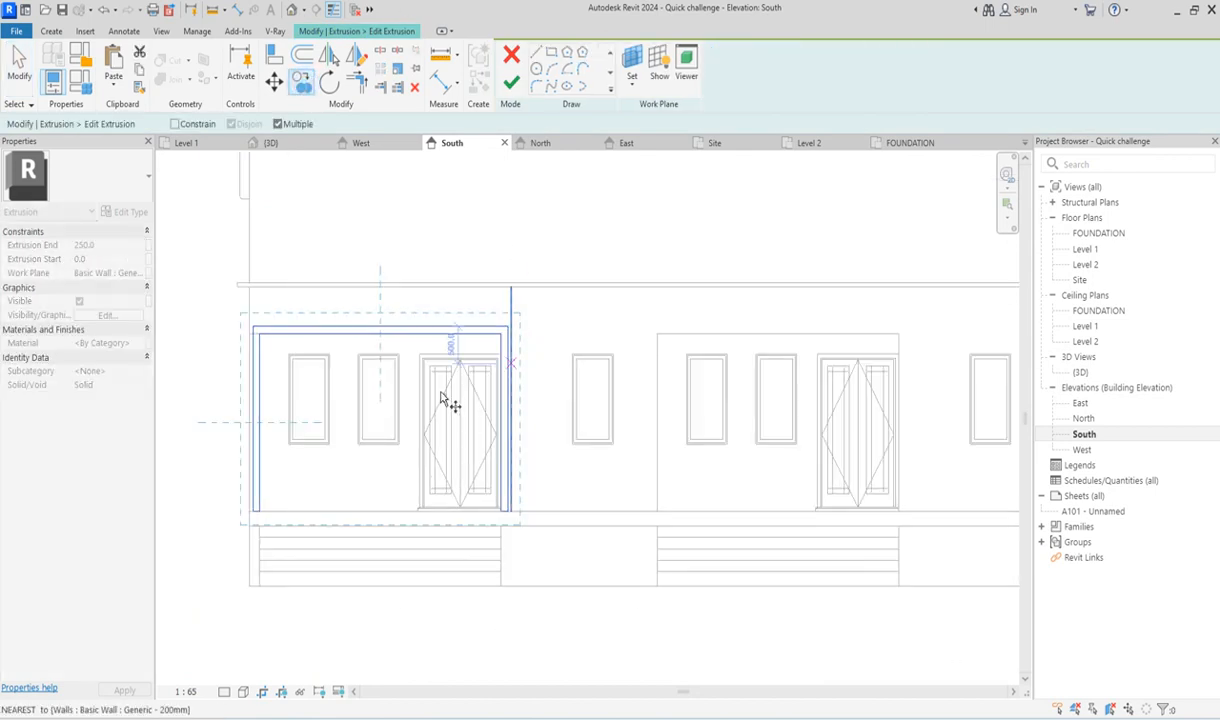
pyautogui.scroll(2, 422, 349)
pyautogui.click(423, 331)
pyautogui.scroll(-4, 396, 340)
pyautogui.scroll(4, 634, 338)
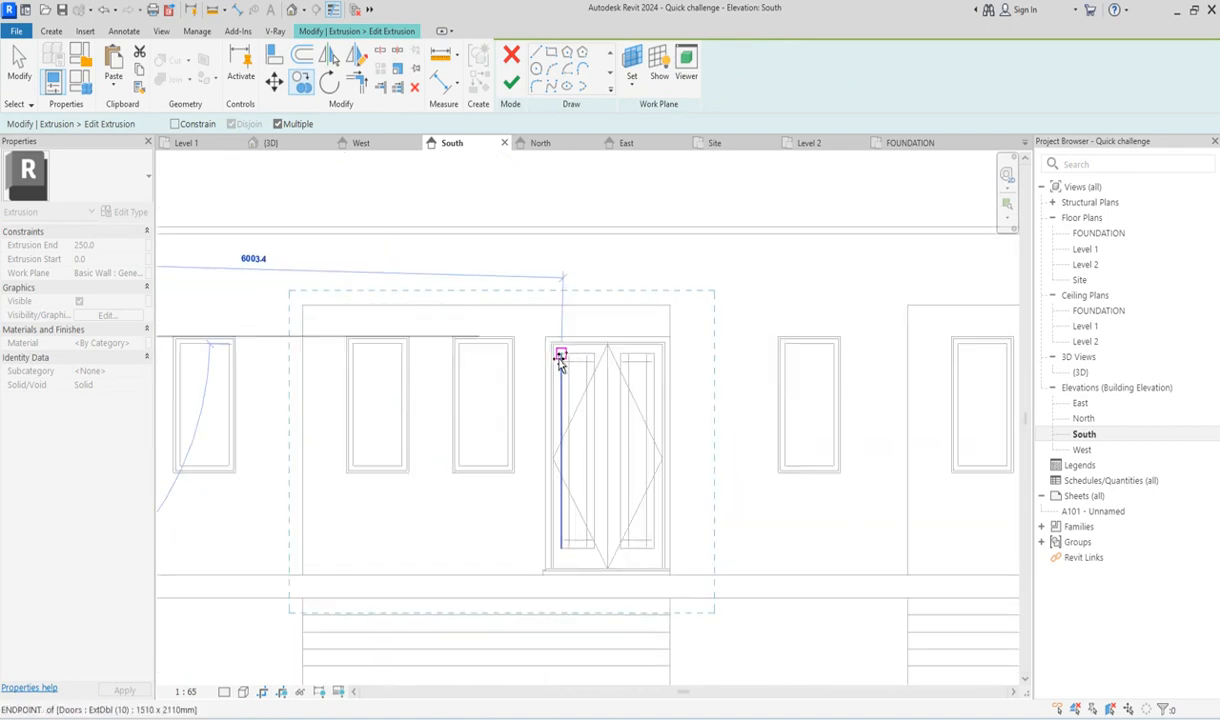
pyautogui.scroll(-4, 530, 326)
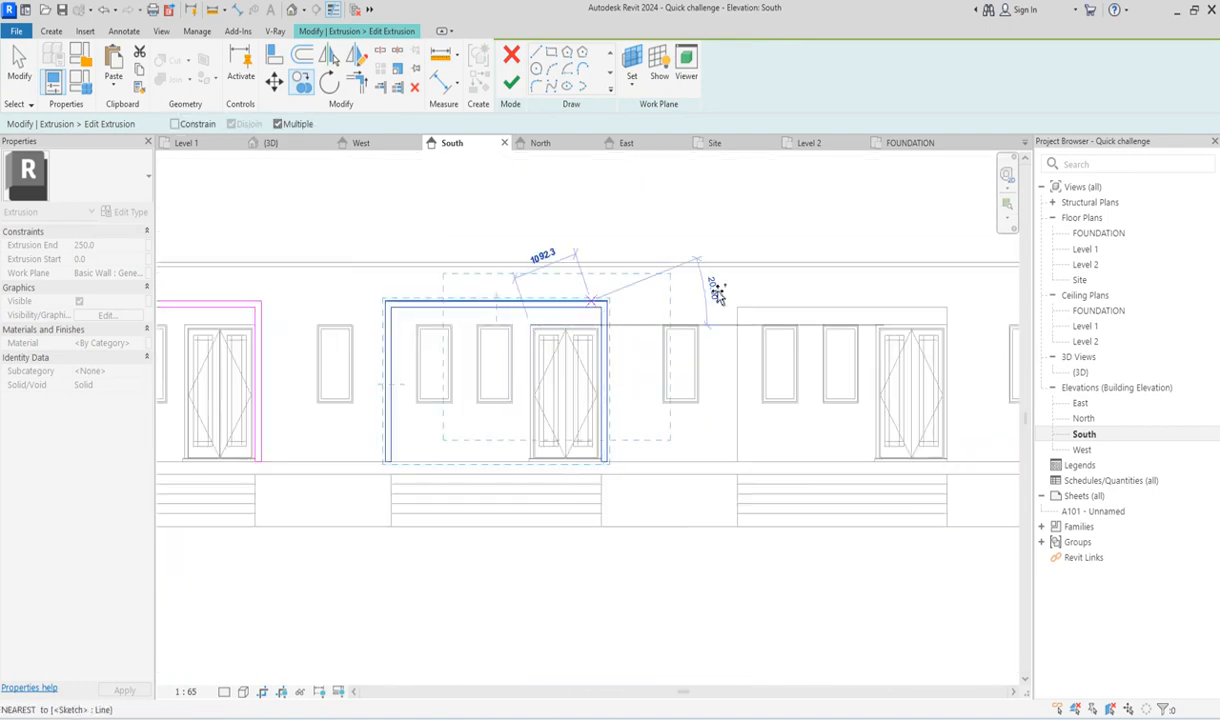
# Place another copy of the frame outline at the third porch opening and finish the extrusion sketch.
pyautogui.scroll(4, 874, 318)
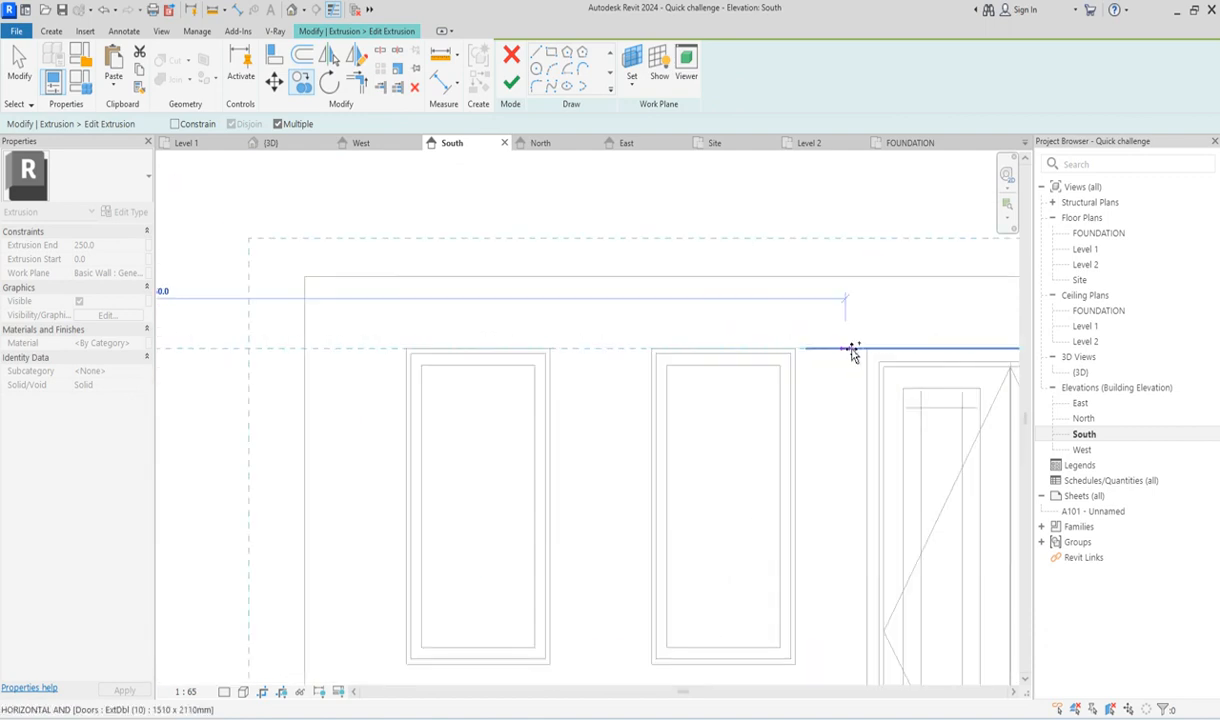
pyautogui.click(862, 348)
pyautogui.scroll(-4, 667, 305)
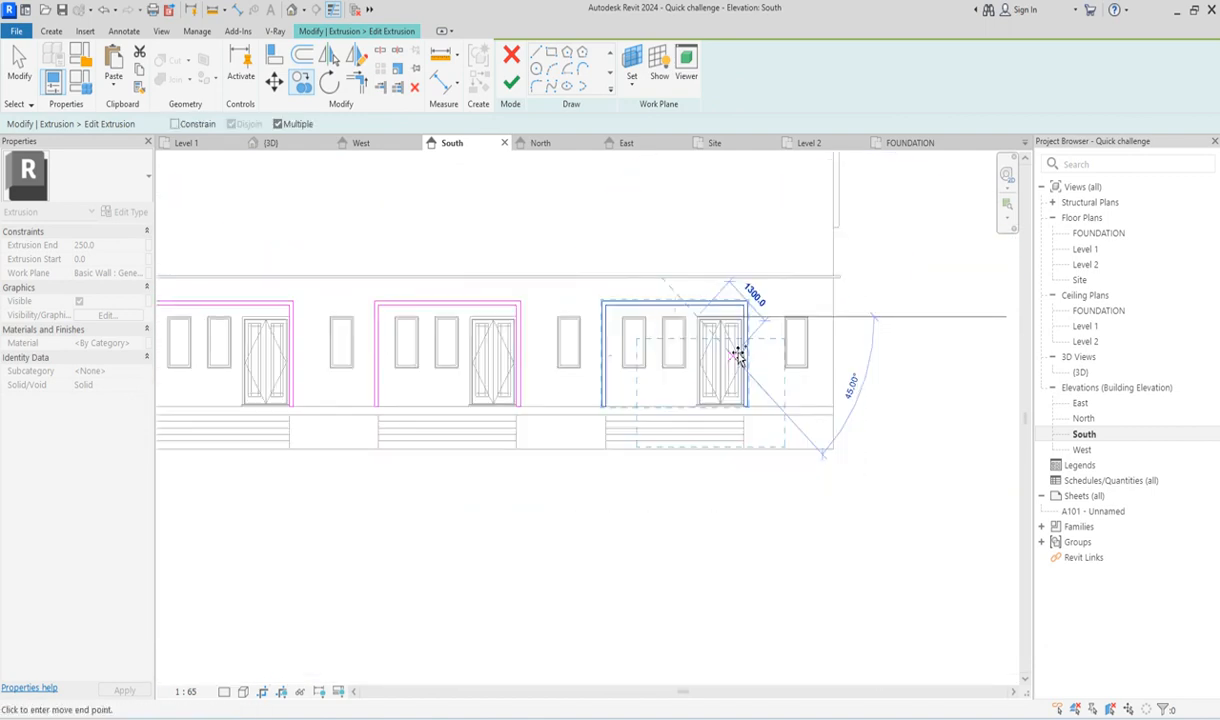
pyautogui.click(737, 355)
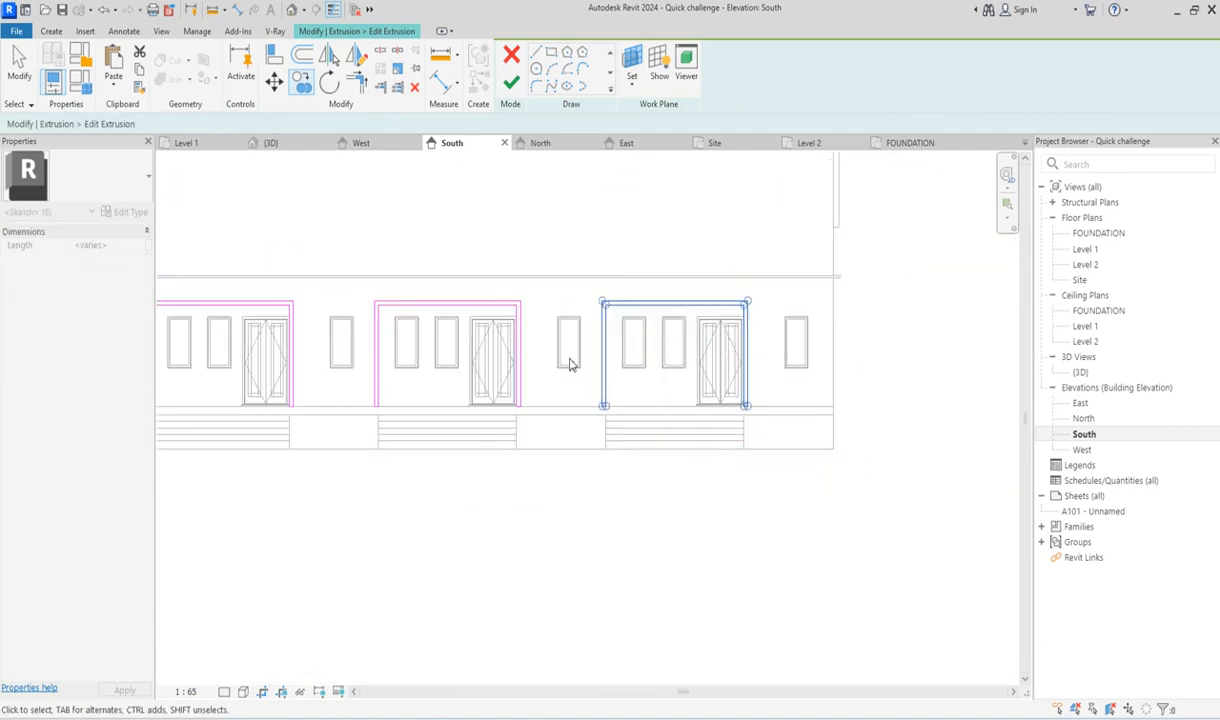
pyautogui.click(511, 82)
pyautogui.click(653, 533)
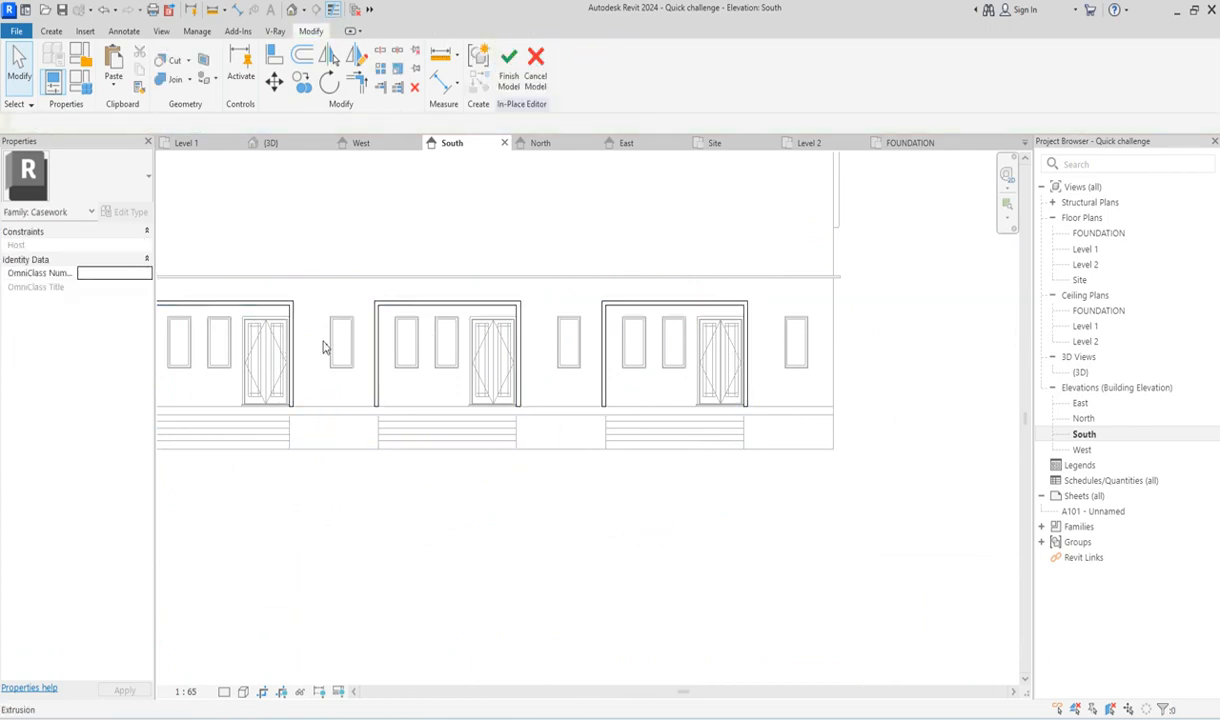
# In the 3D view, set the porch frames' extrusion end to 100 mm.
pyautogui.scroll(-2, 548, 457)
pyautogui.scroll(2, 428, 422)
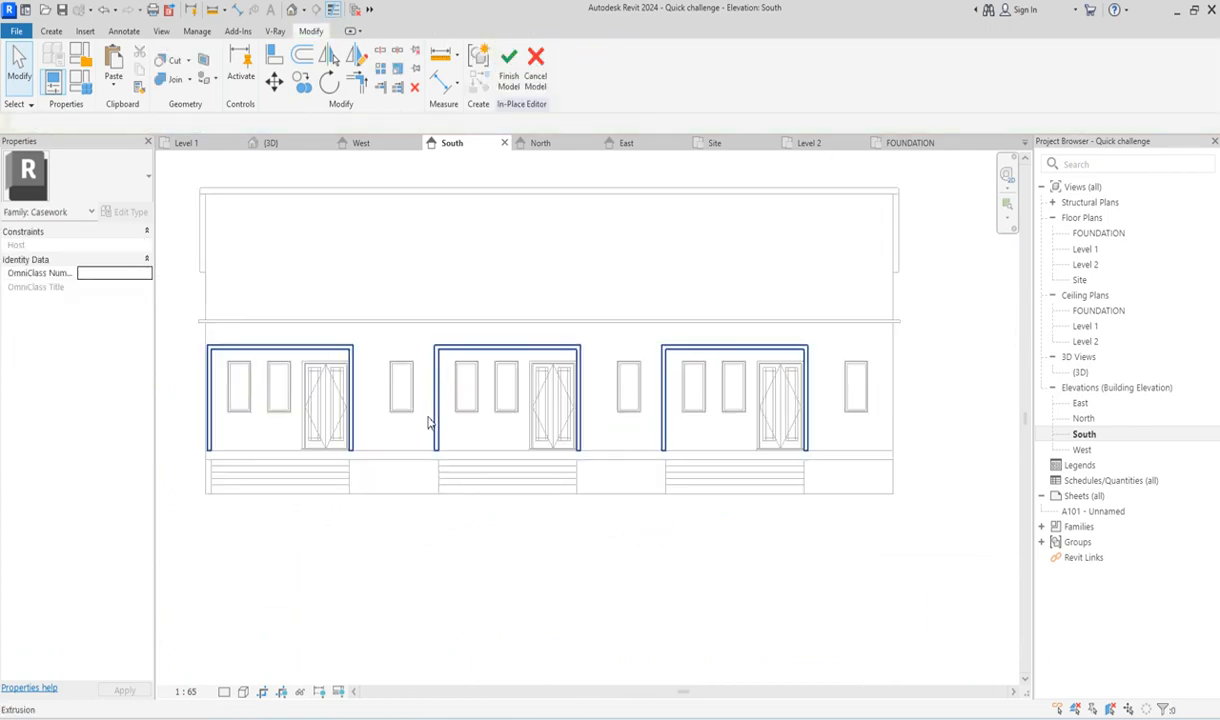
pyautogui.doubleClick(1080, 372)
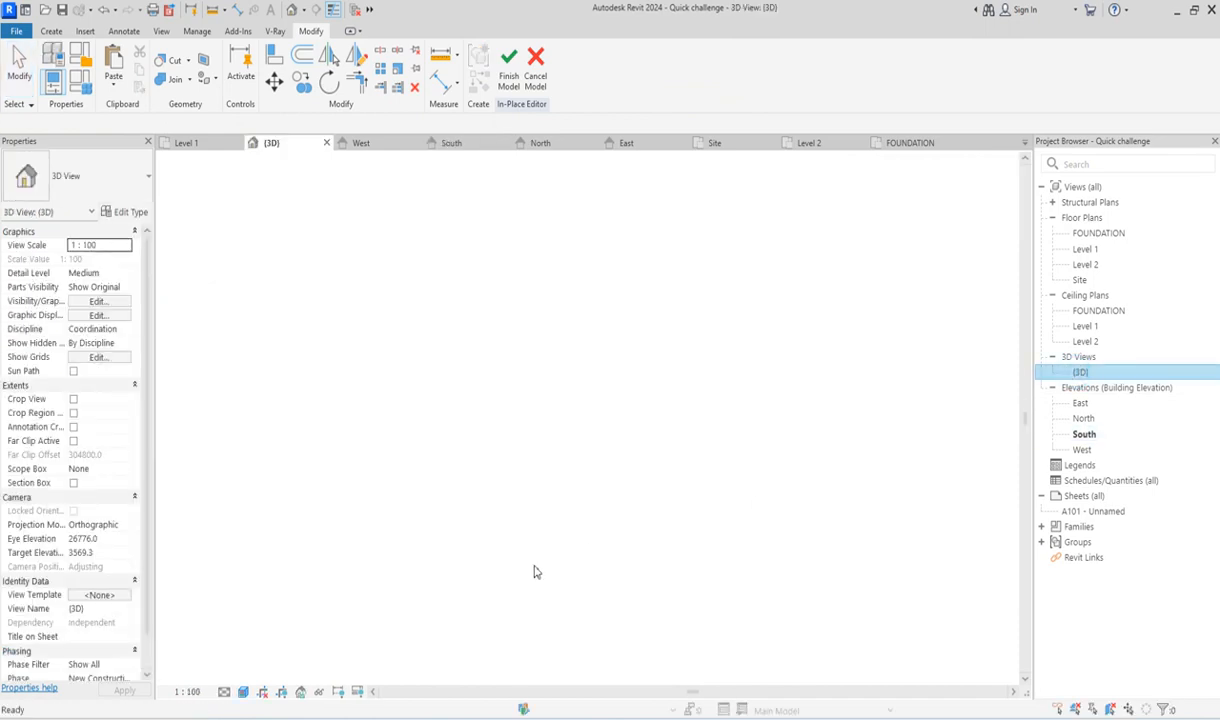
pyautogui.click(457, 385)
pyautogui.scroll(4, 463, 406)
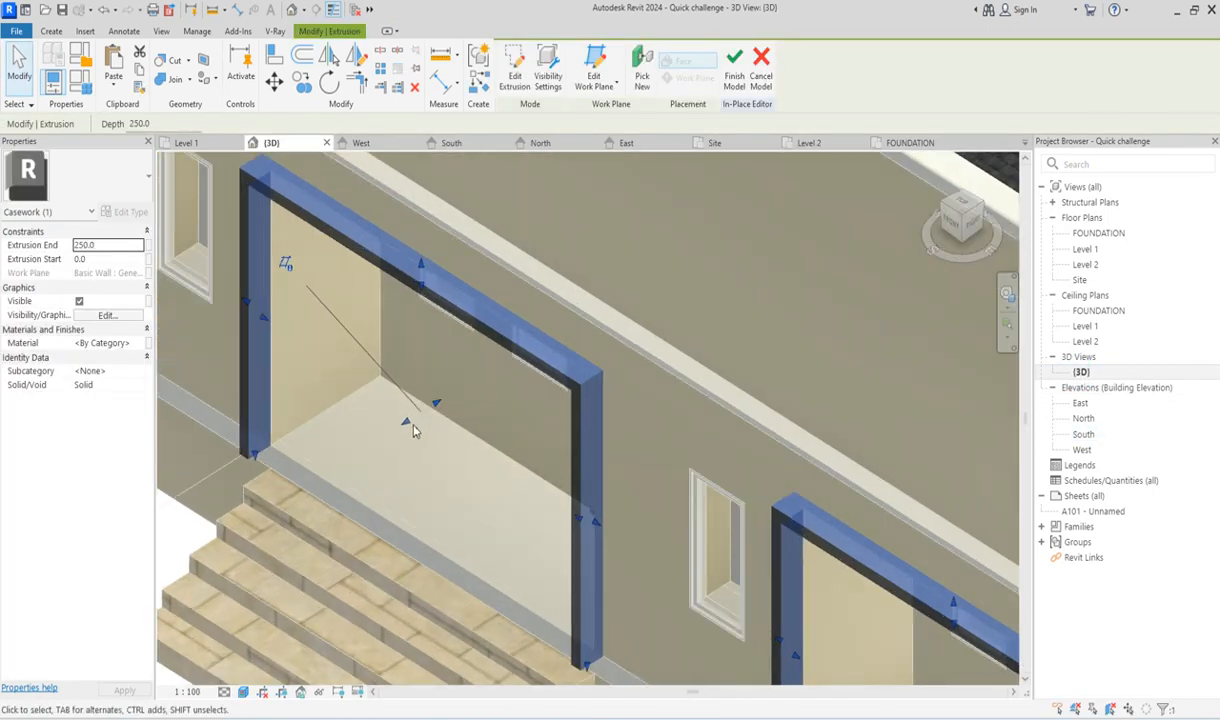
pyautogui.click(131, 256)
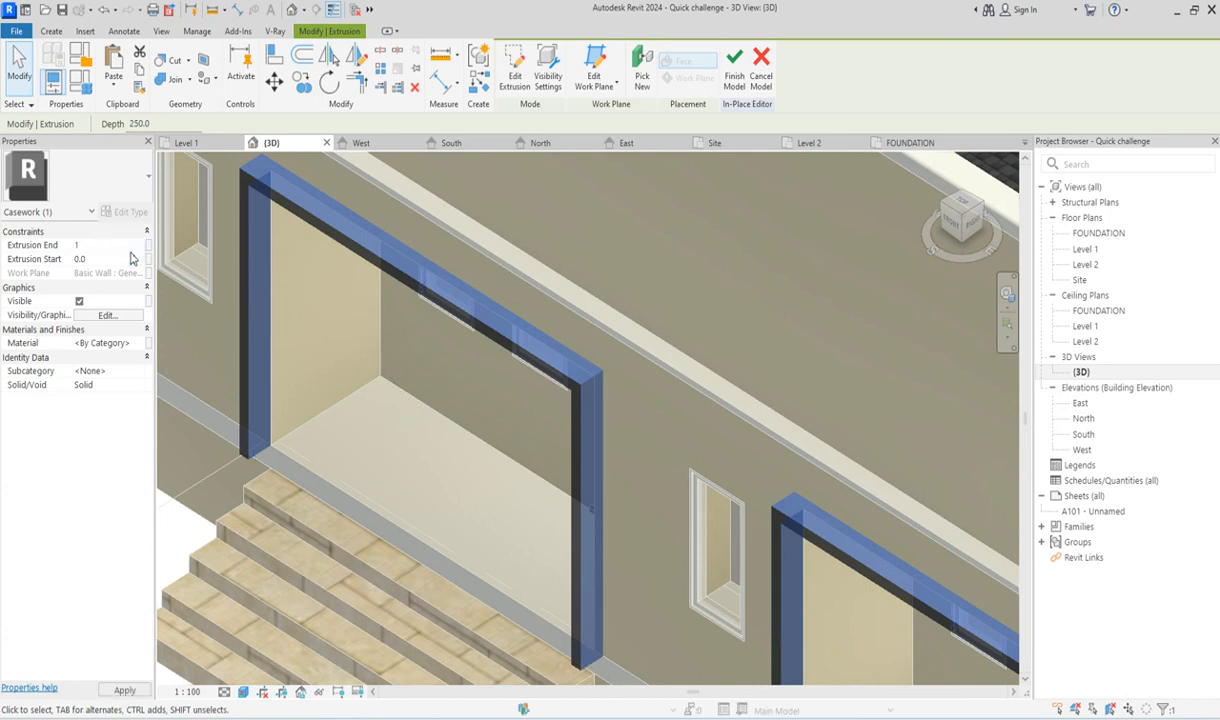
pyautogui.click(468, 417)
pyautogui.scroll(-5, 468, 417)
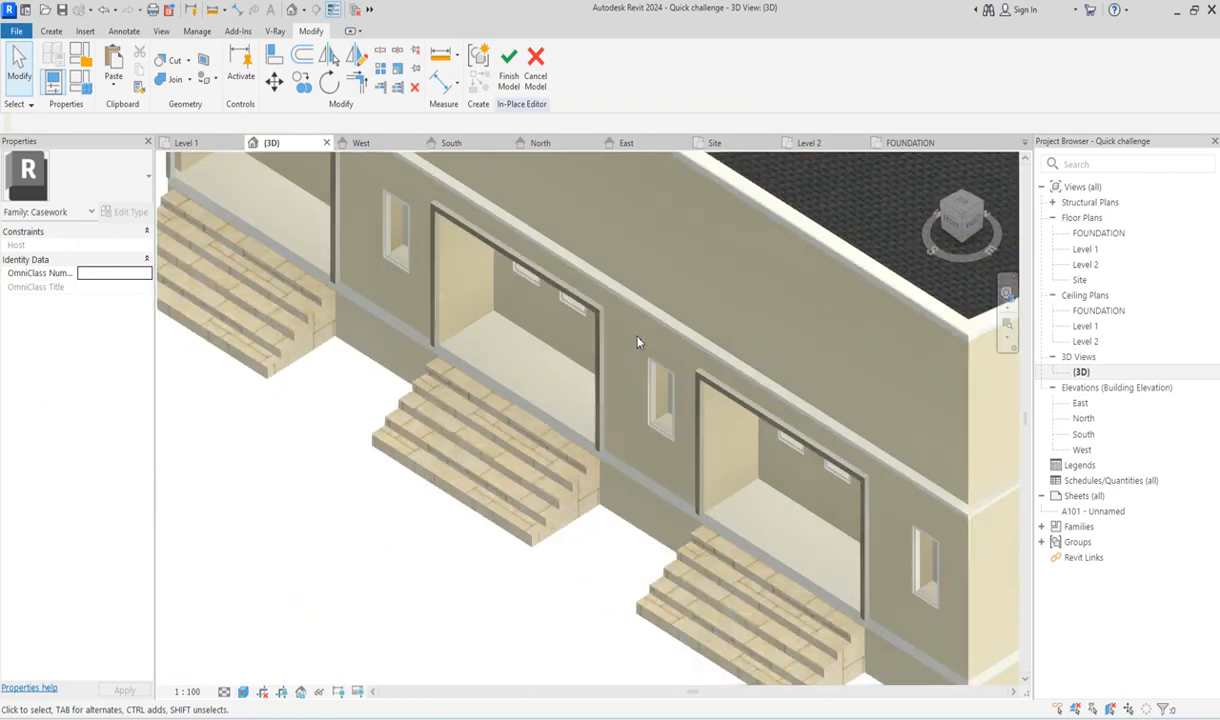
# Assign the WALL(2) material to the porch frame extrusion.
pyautogui.click(599, 410)
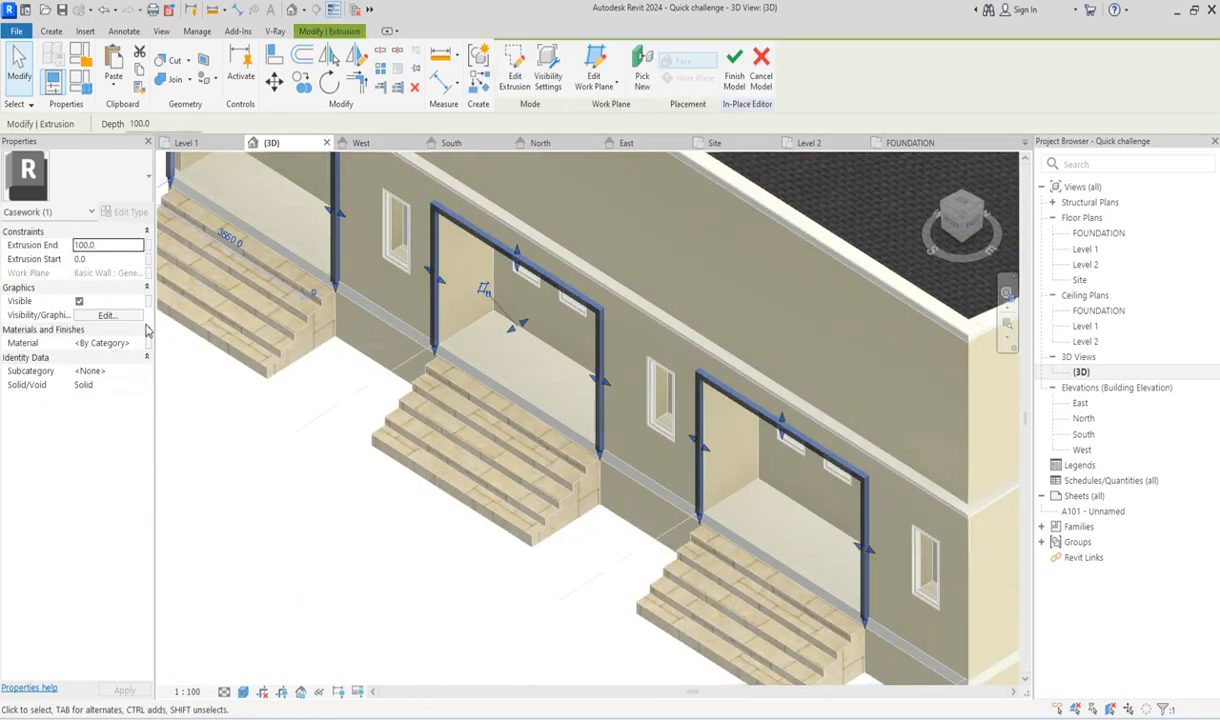
pyautogui.click(138, 342)
pyautogui.click(140, 342)
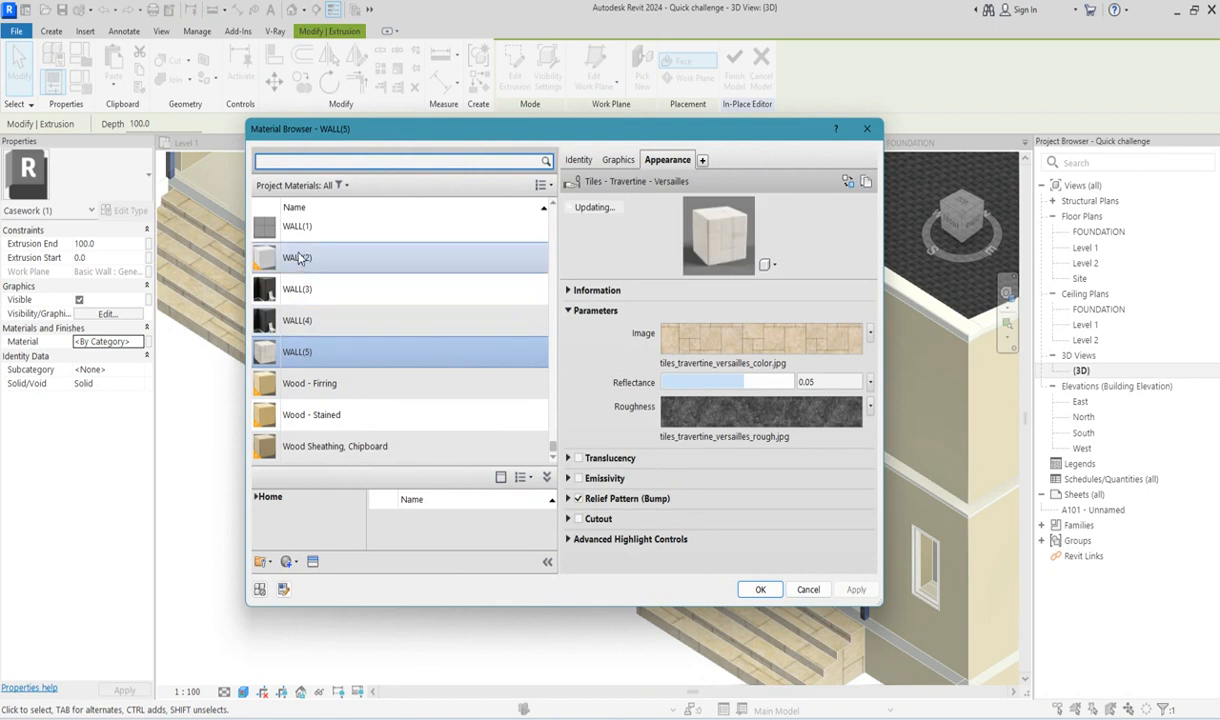
pyautogui.click(298, 258)
pyautogui.click(760, 589)
pyautogui.click(592, 567)
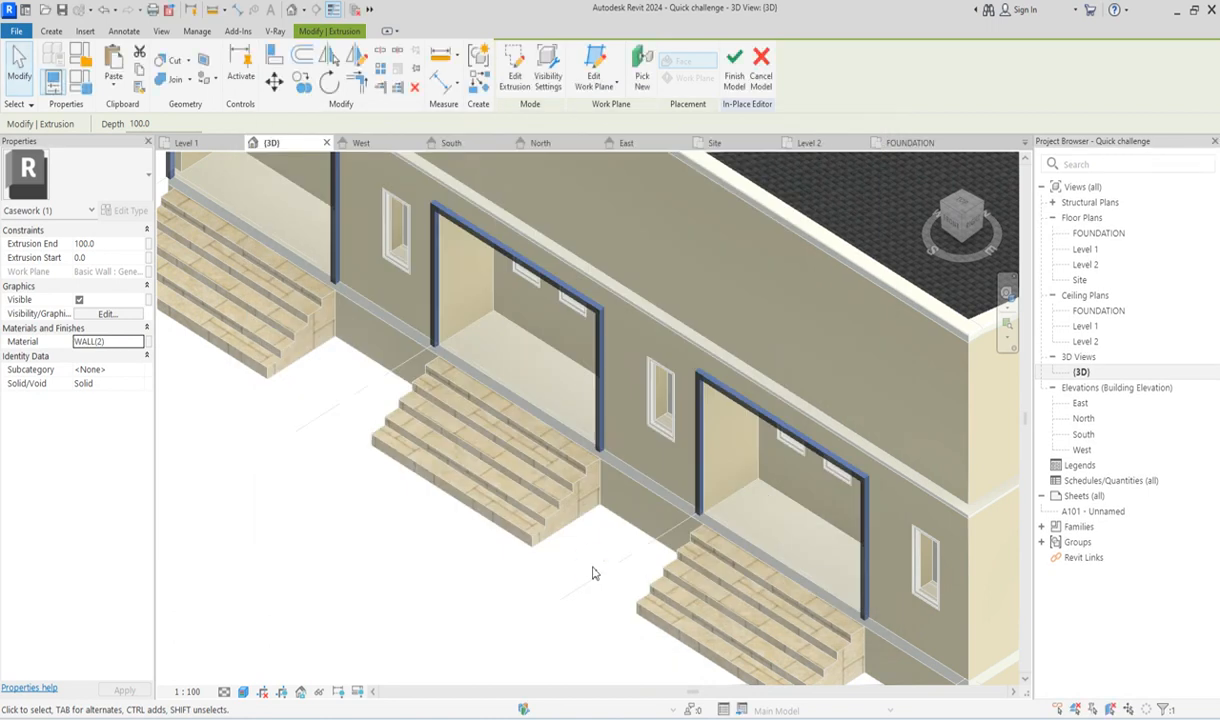
pyautogui.click(696, 436)
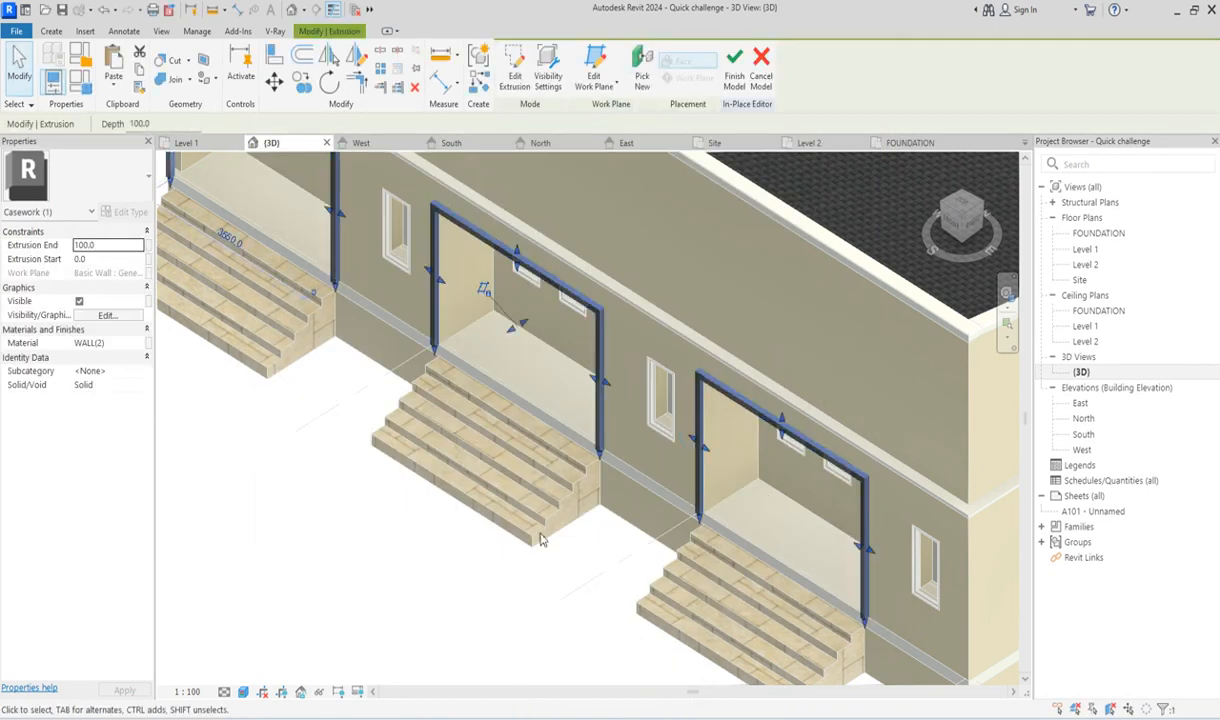
# In the South elevation, copy the porch frame extrusion horizontally by about 600 mm to reuse it for window frames.
pyautogui.scroll(-4, 346, 510)
pyautogui.scroll(2, 335, 512)
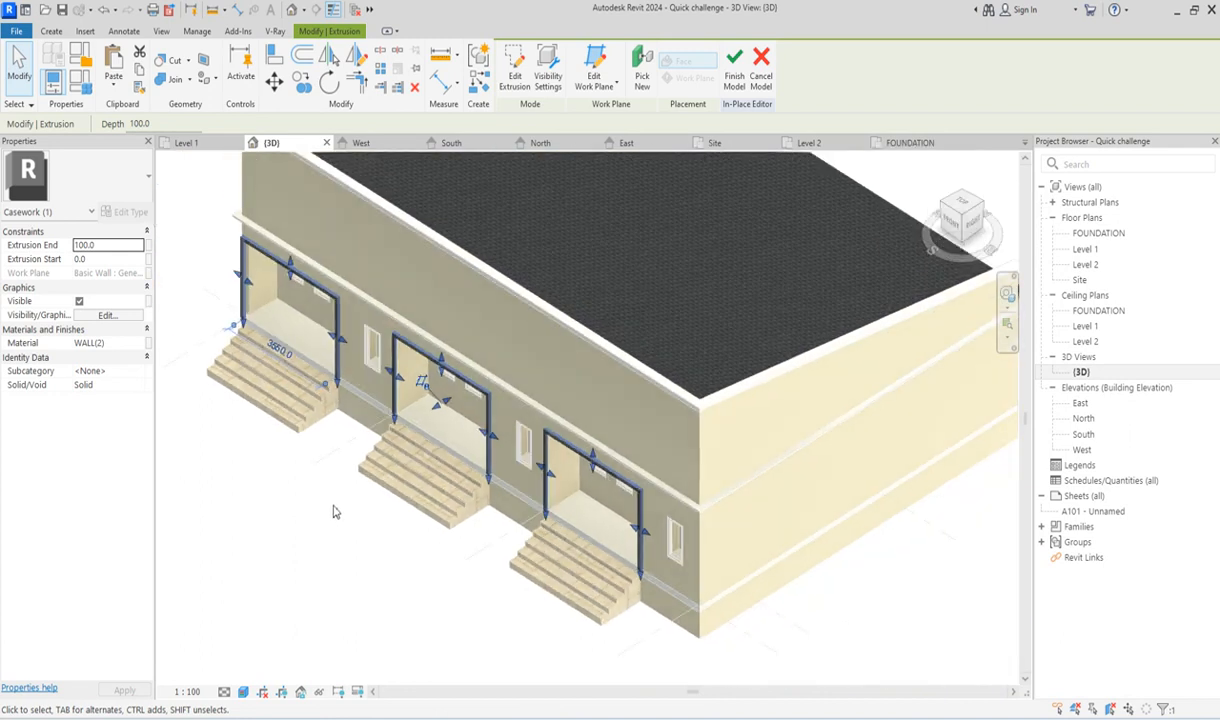
pyautogui.doubleClick(1084, 434)
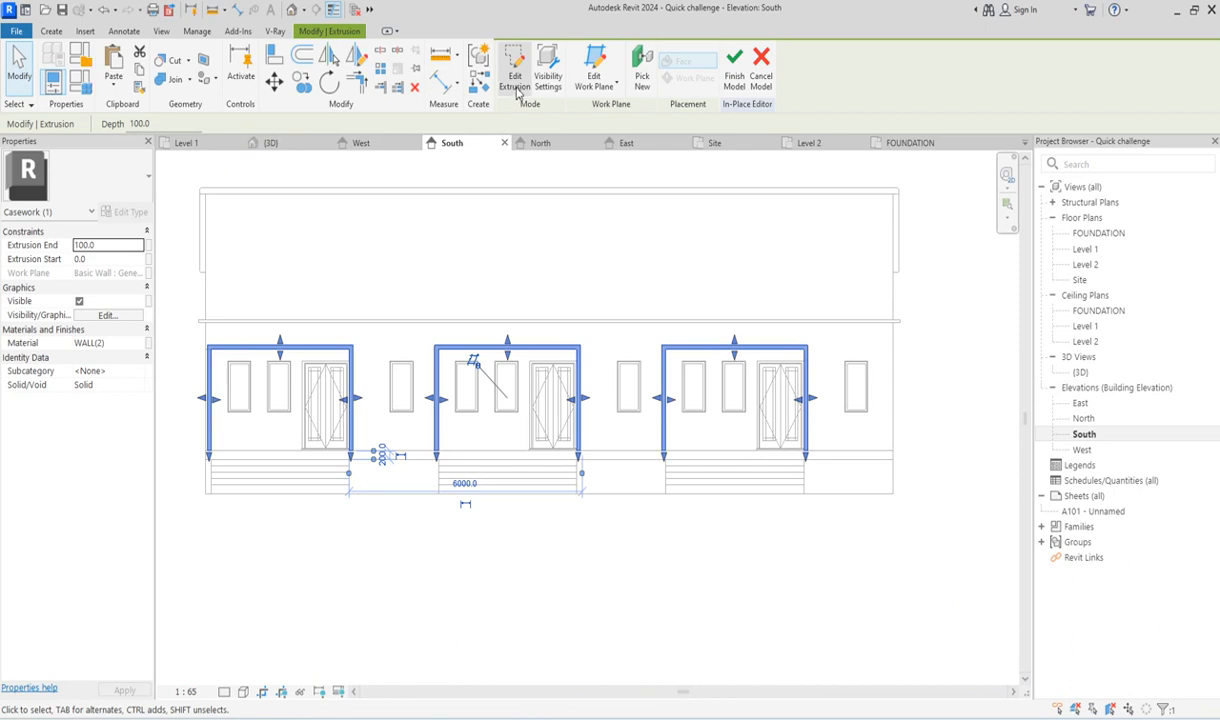
pyautogui.click(302, 87)
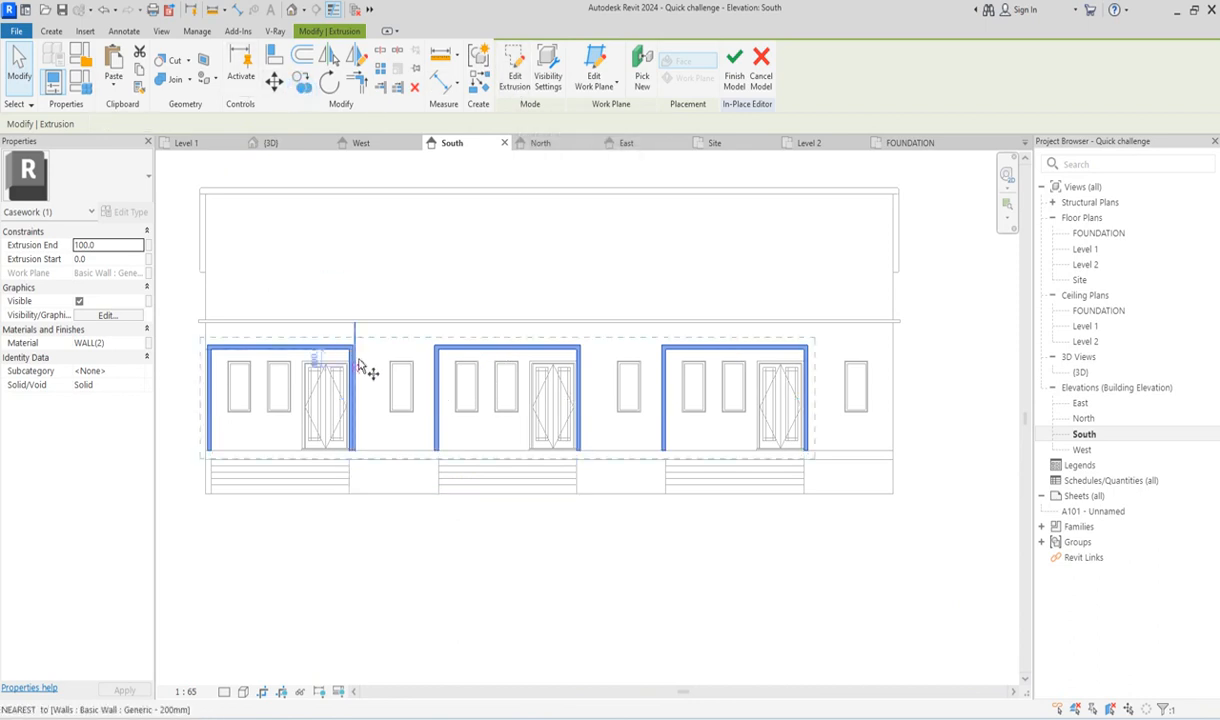
pyautogui.click(354, 345)
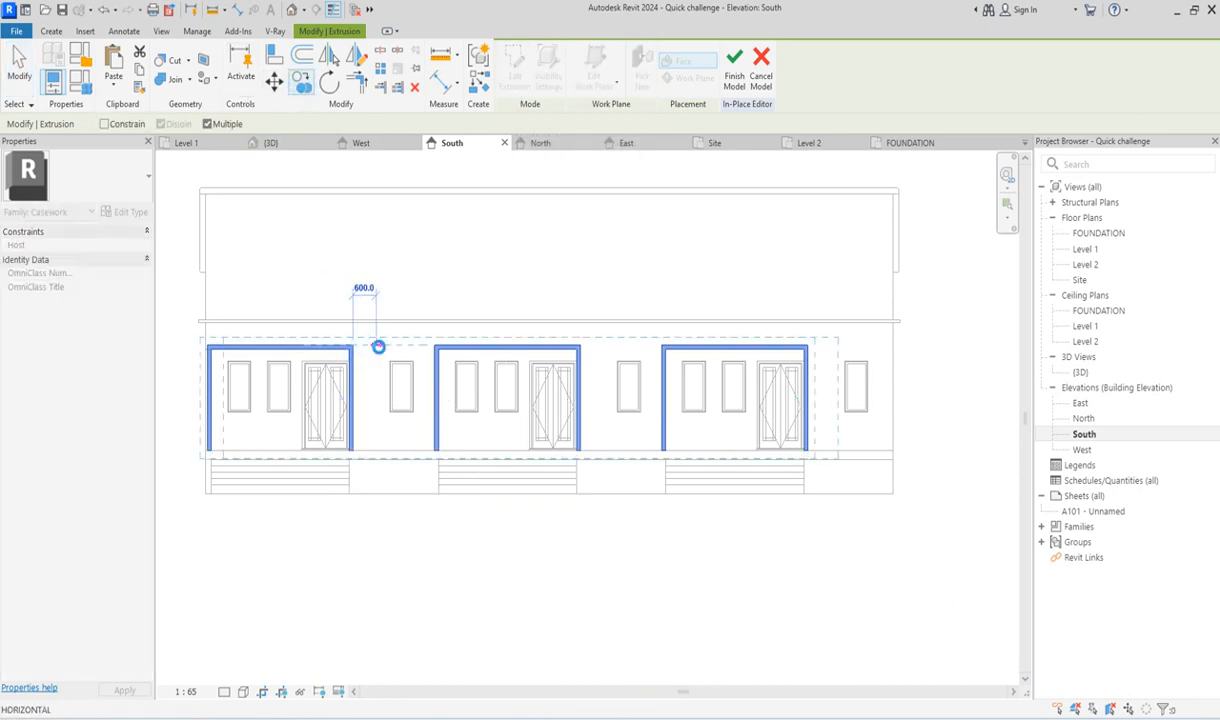
pyautogui.click(381, 350)
pyautogui.scroll(3, 394, 410)
pyautogui.scroll(-2, 408, 393)
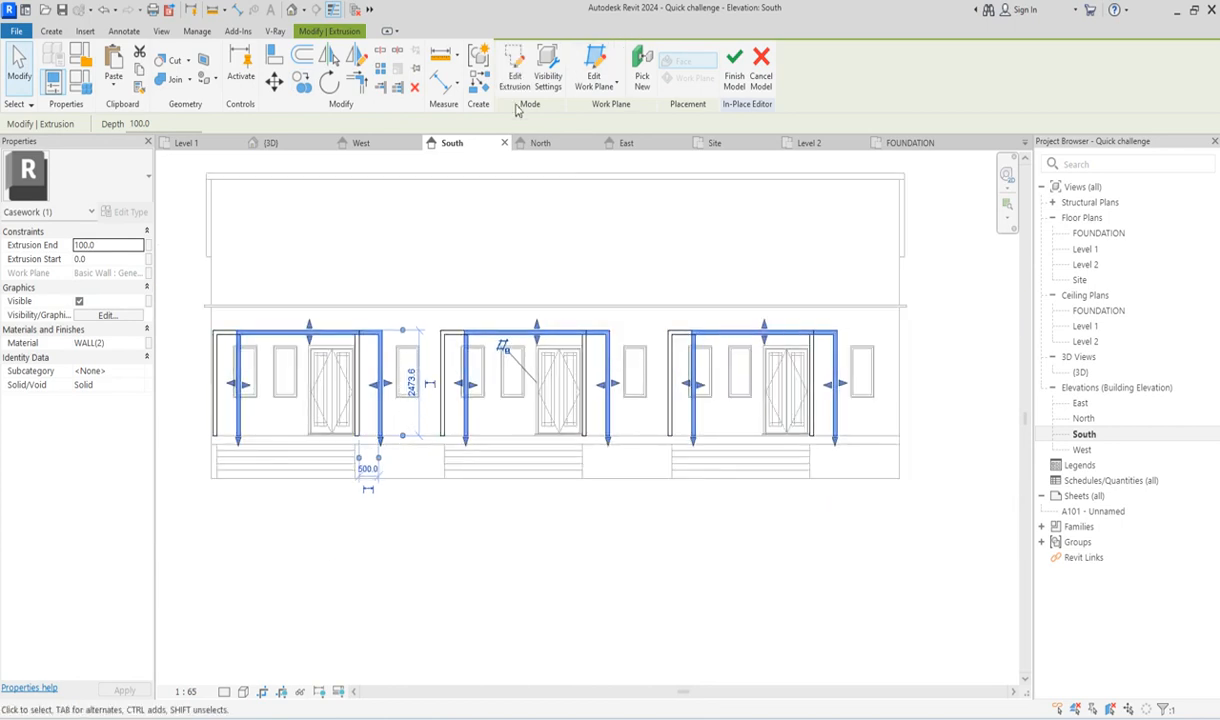
# Clear the copied extrusion's sketch and draw a 600 x 1200 mm rectangle around the window between the first two porches.
pyautogui.moveTo(199, 289)
pyautogui.mouseDown()
pyautogui.moveTo(1062, 425)
pyautogui.moveTo(1056, 514)
pyautogui.mouseUp()
pyautogui.press('Delete')
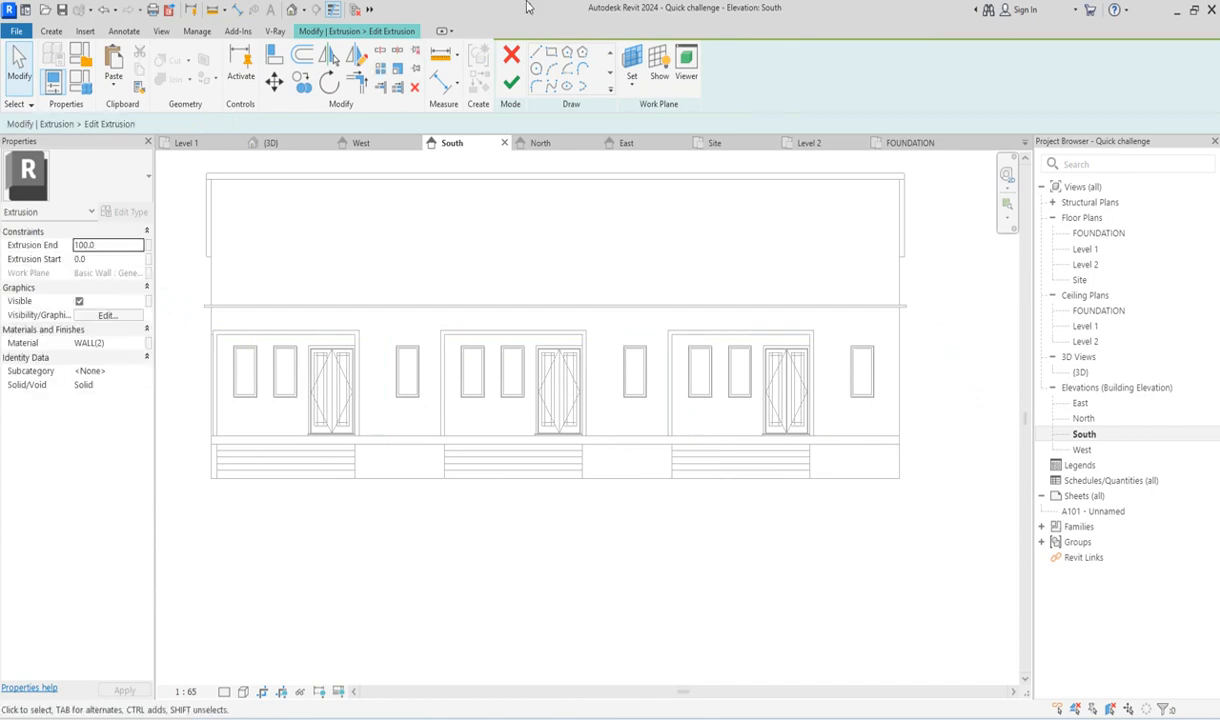
pyautogui.click(552, 56)
pyautogui.scroll(4, 400, 355)
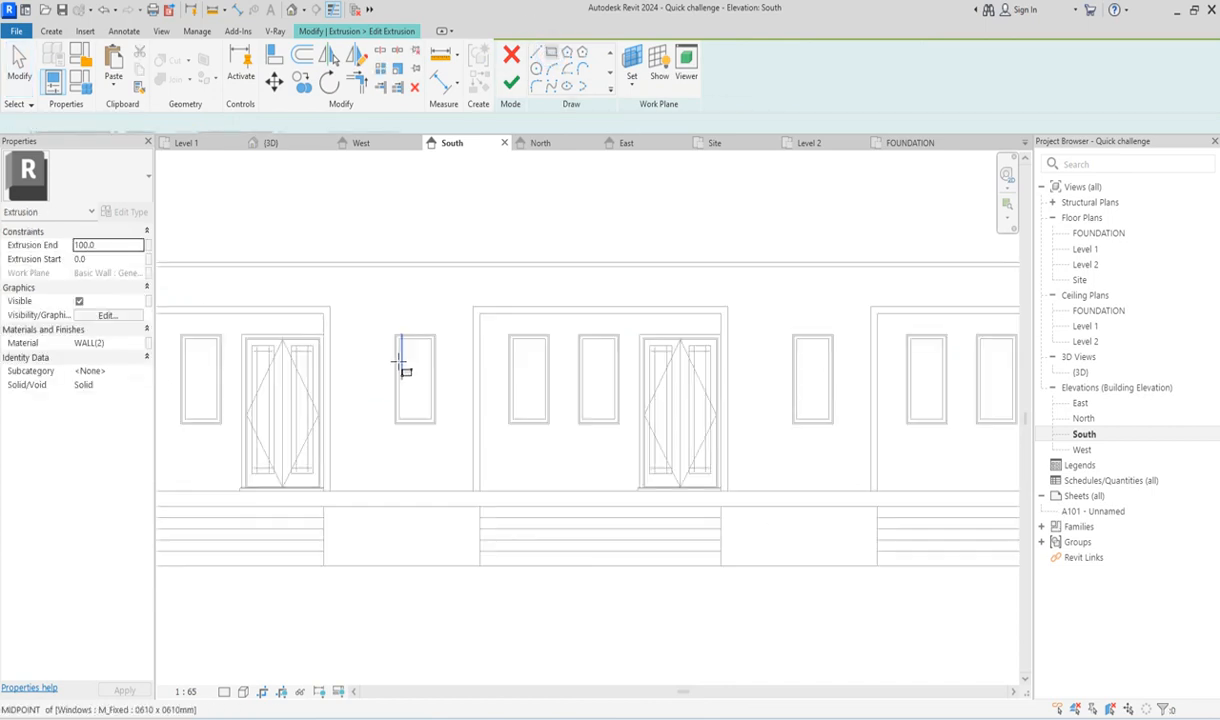
pyautogui.click(397, 320)
pyautogui.click(478, 499)
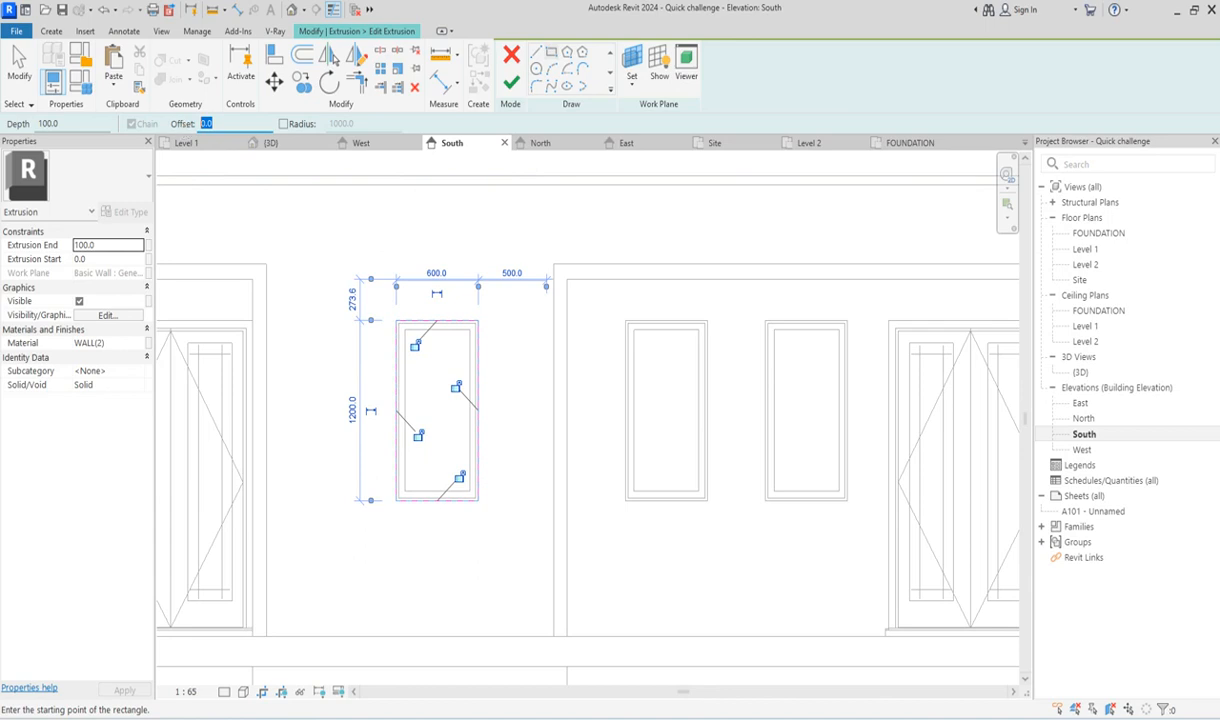
# Draw a second rectangle offset outward around the same window to form the frame's outer edge.
pyautogui.click(396, 321)
pyautogui.click(485, 502)
pyautogui.scroll(-4, 350, 475)
pyautogui.press('Escape')
pyautogui.press('Escape')
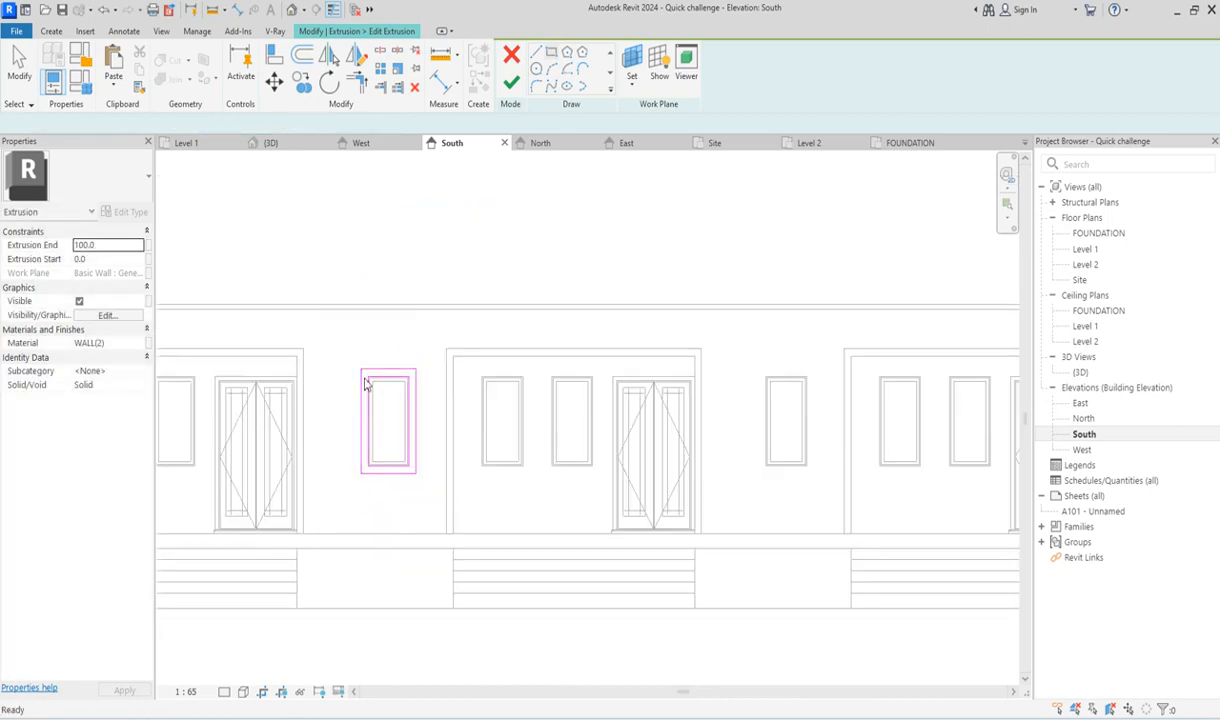
# Copy the window frame outline to the two other windows beside the porches and finish the extrusion and in-place model.
pyautogui.moveTo(341, 345); pyautogui.dragTo(465, 565)
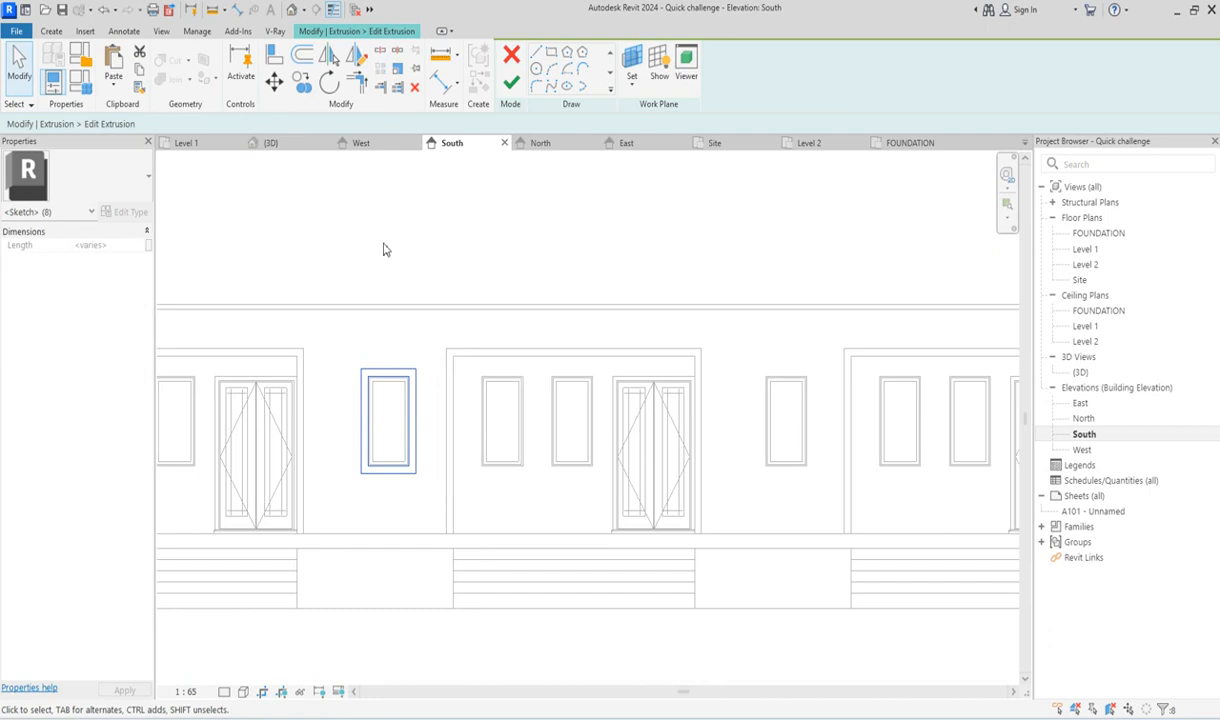
pyautogui.click(302, 86)
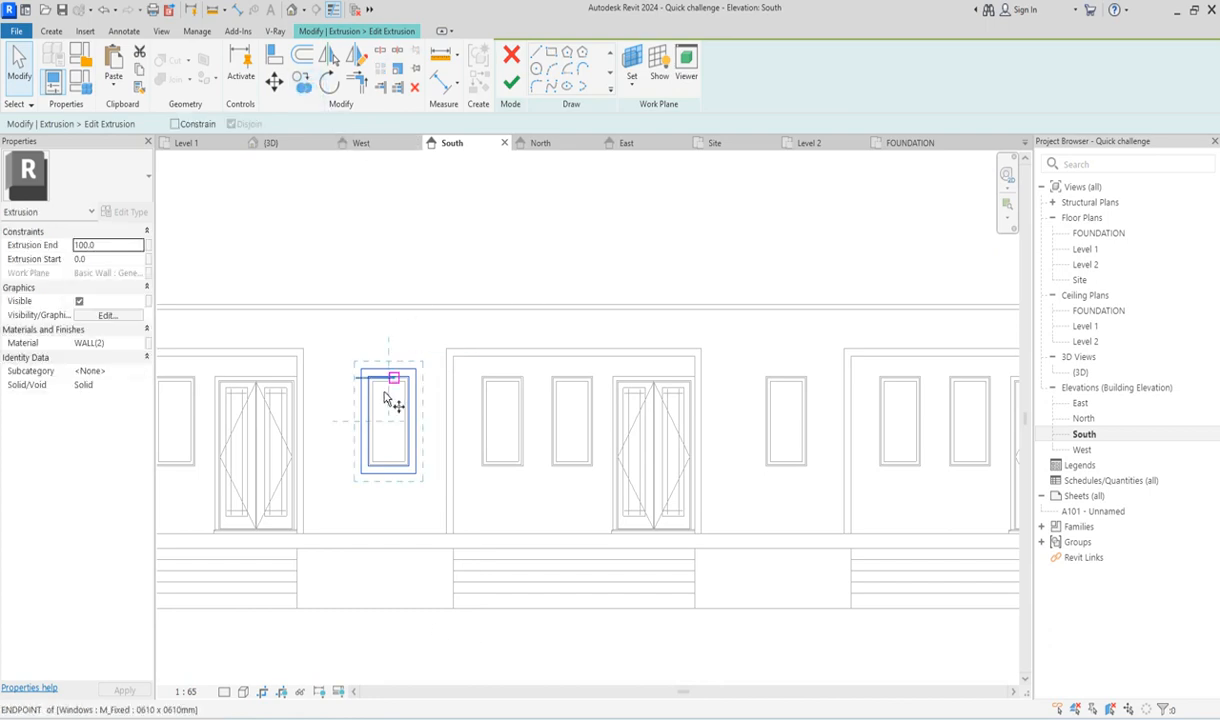
pyautogui.click(304, 349)
pyautogui.click(702, 349)
pyautogui.scroll(-3, 444, 349)
pyautogui.click(729, 352)
pyautogui.click(512, 86)
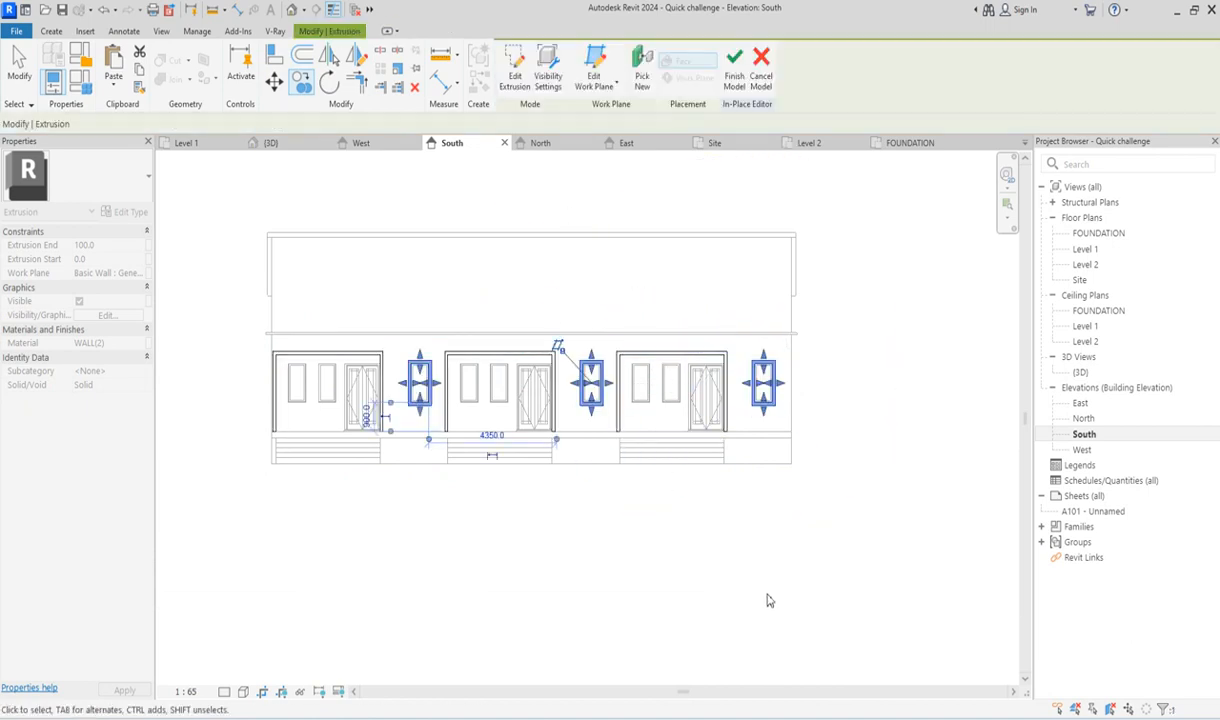
pyautogui.click(767, 597)
pyautogui.click(506, 78)
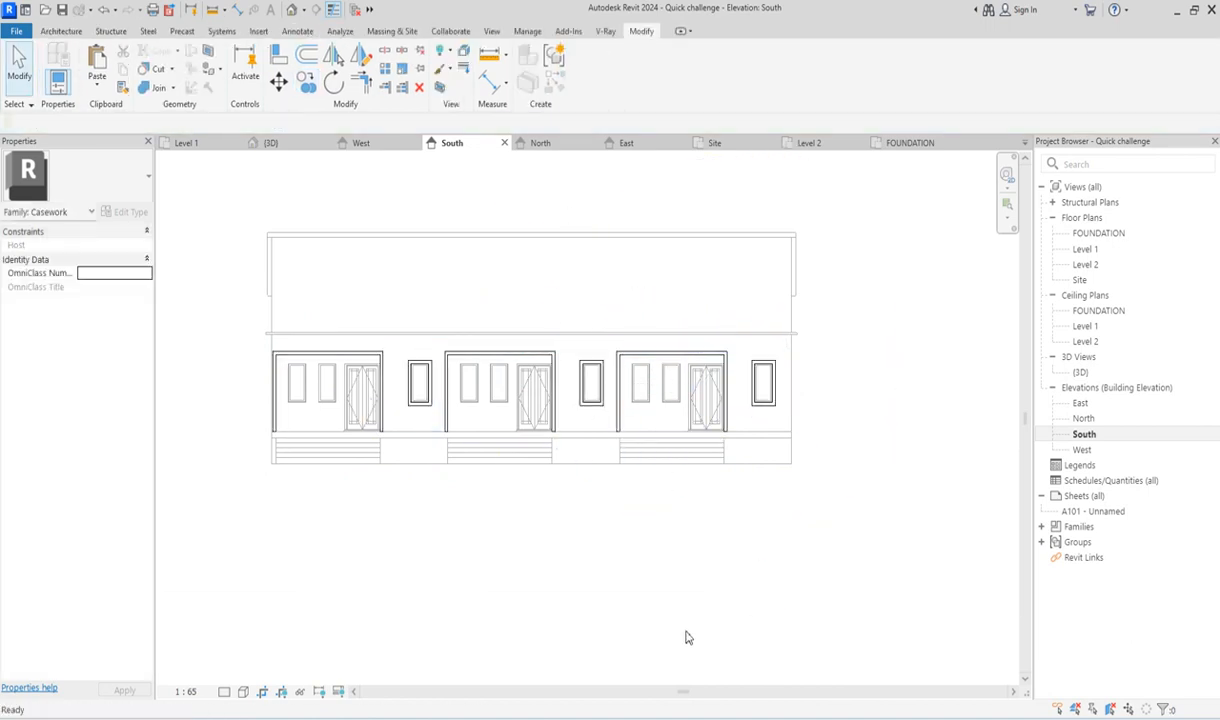
# Inspect the new porch and window frames on the facade in the 3D view.
pyautogui.doubleClick(1095, 372)
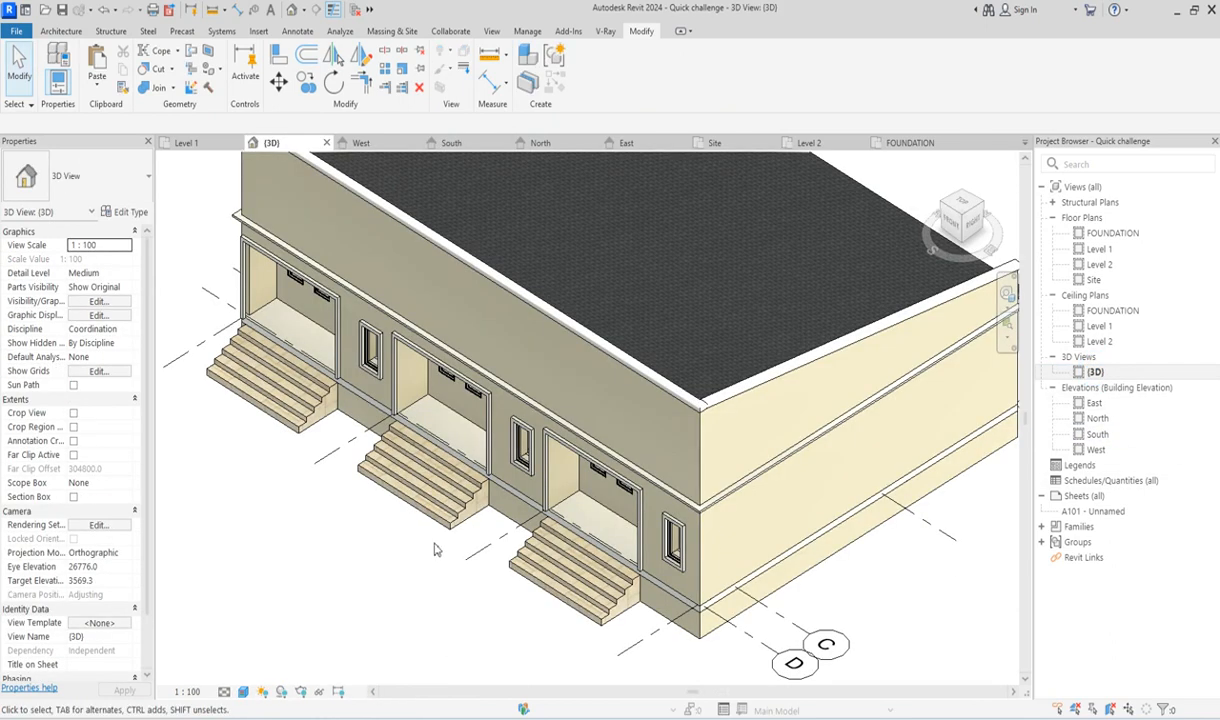
pyautogui.scroll(-3, 428, 595)
pyautogui.scroll(5, 428, 592)
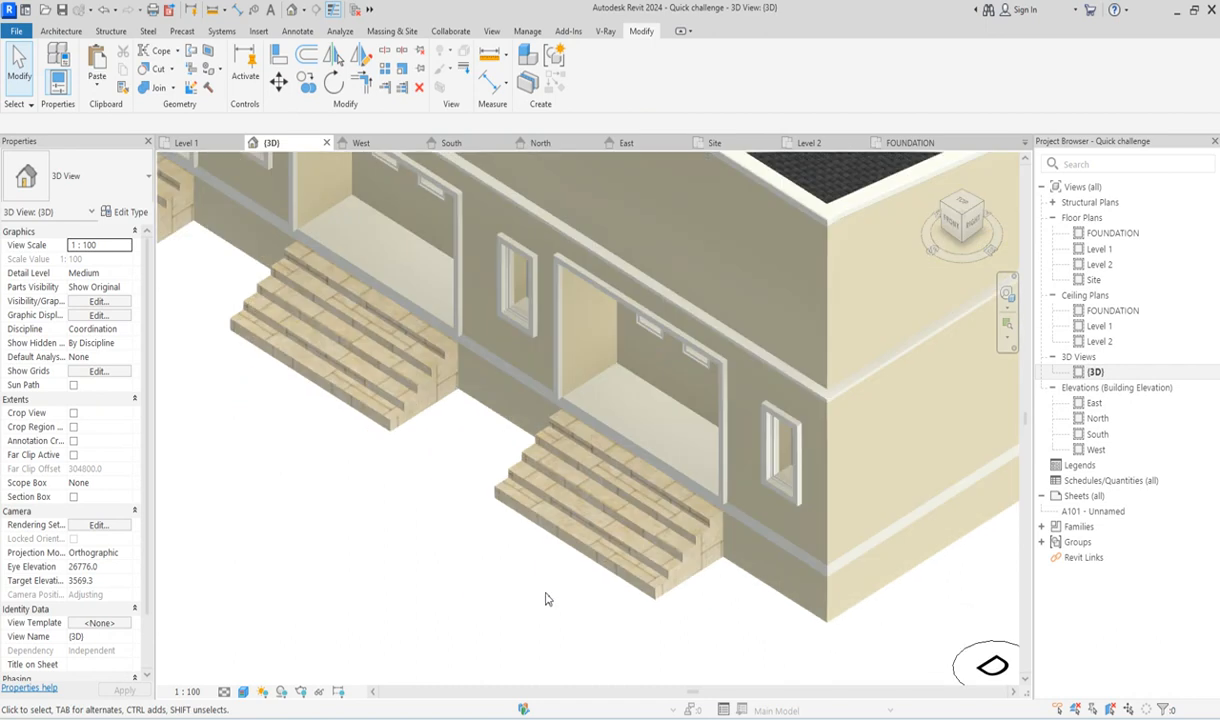
pyautogui.scroll(-5, 708, 590)
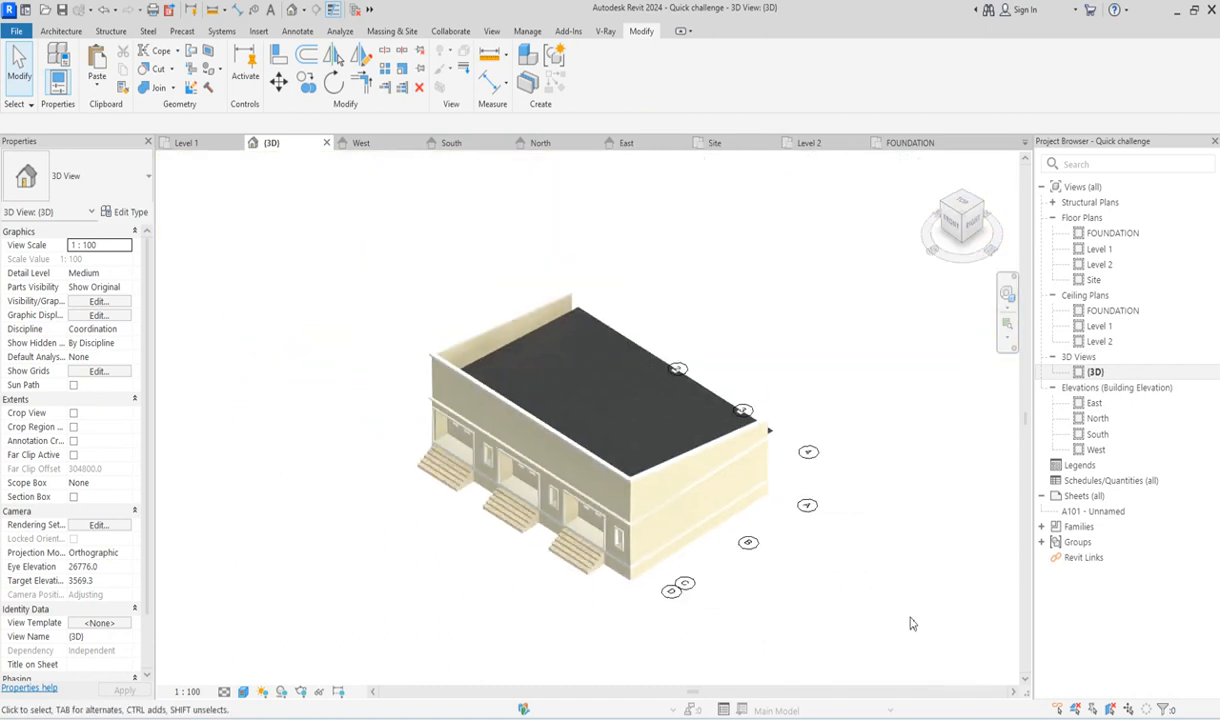
pyautogui.scroll(3, 645, 601)
pyautogui.scroll(2, 645, 601)
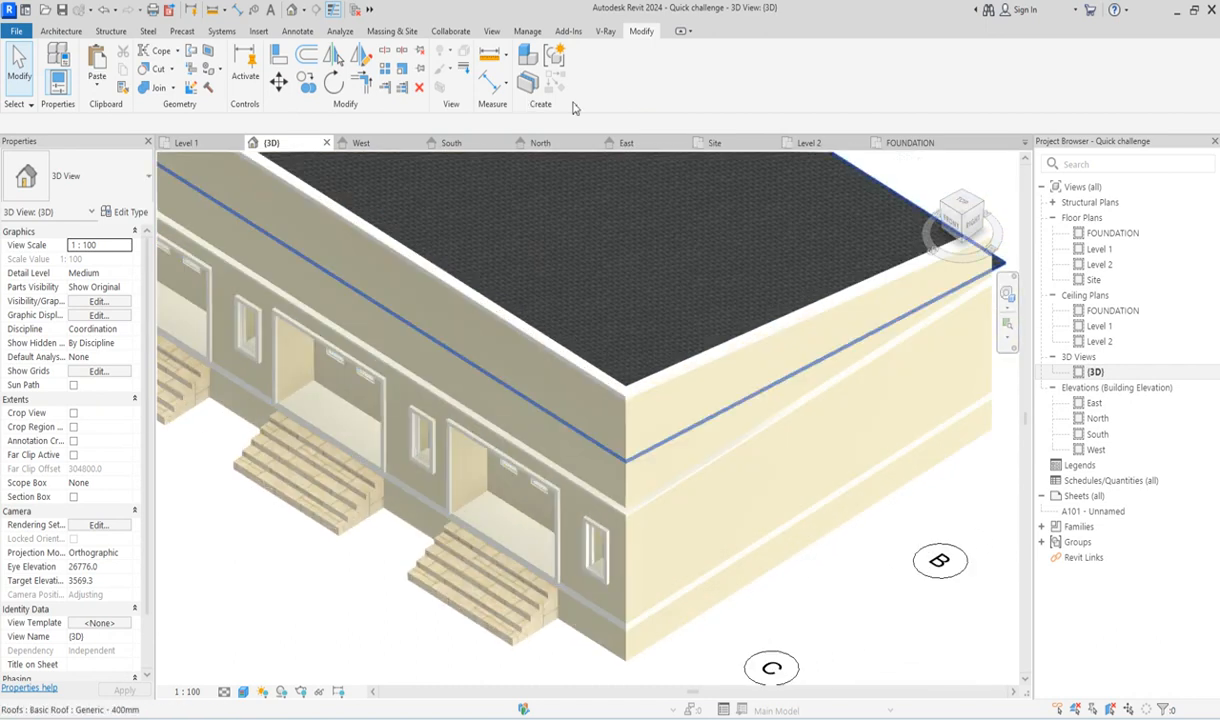
# Start a new in-place model in the Casework category from the FOUNDATION floor plan.
pyautogui.doubleClick(1107, 234)
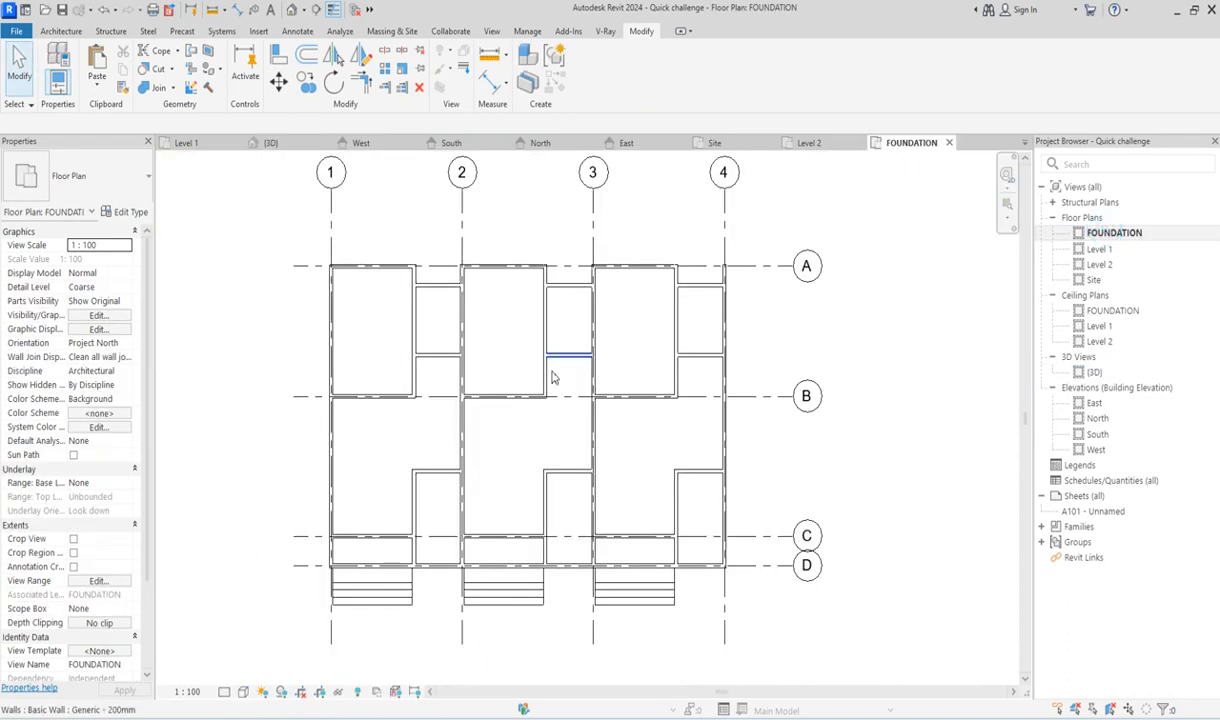
pyautogui.click(58, 32)
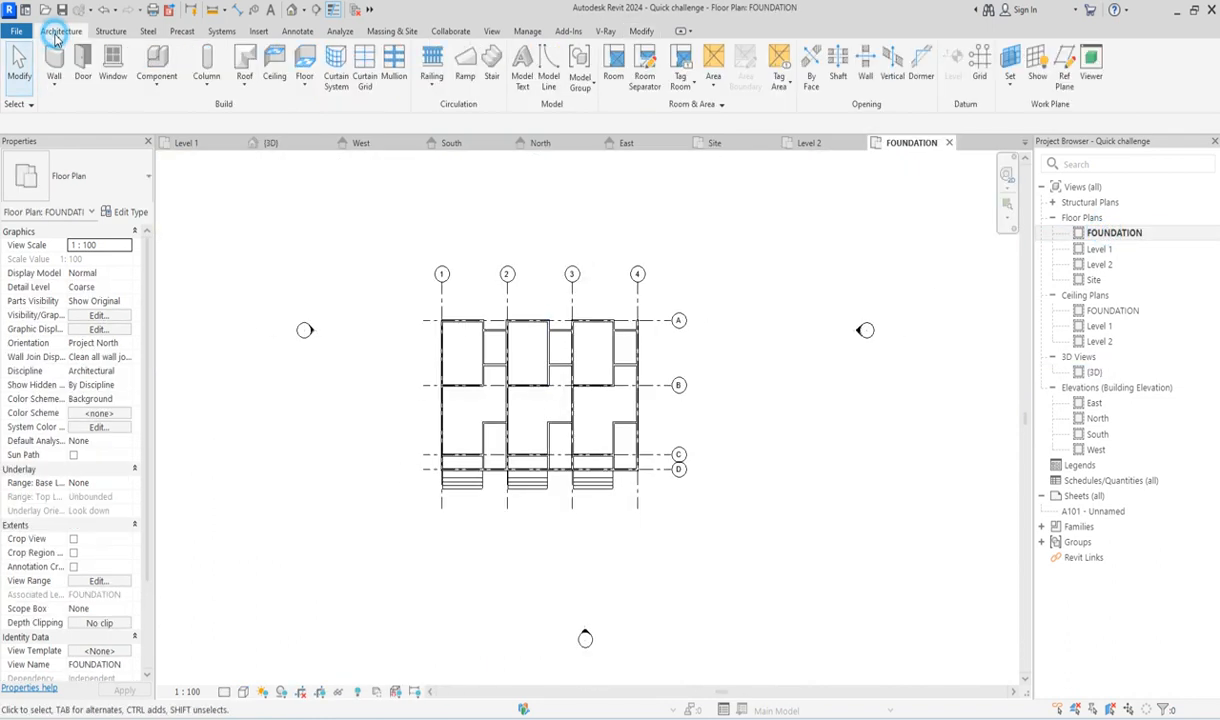
pyautogui.click(155, 88)
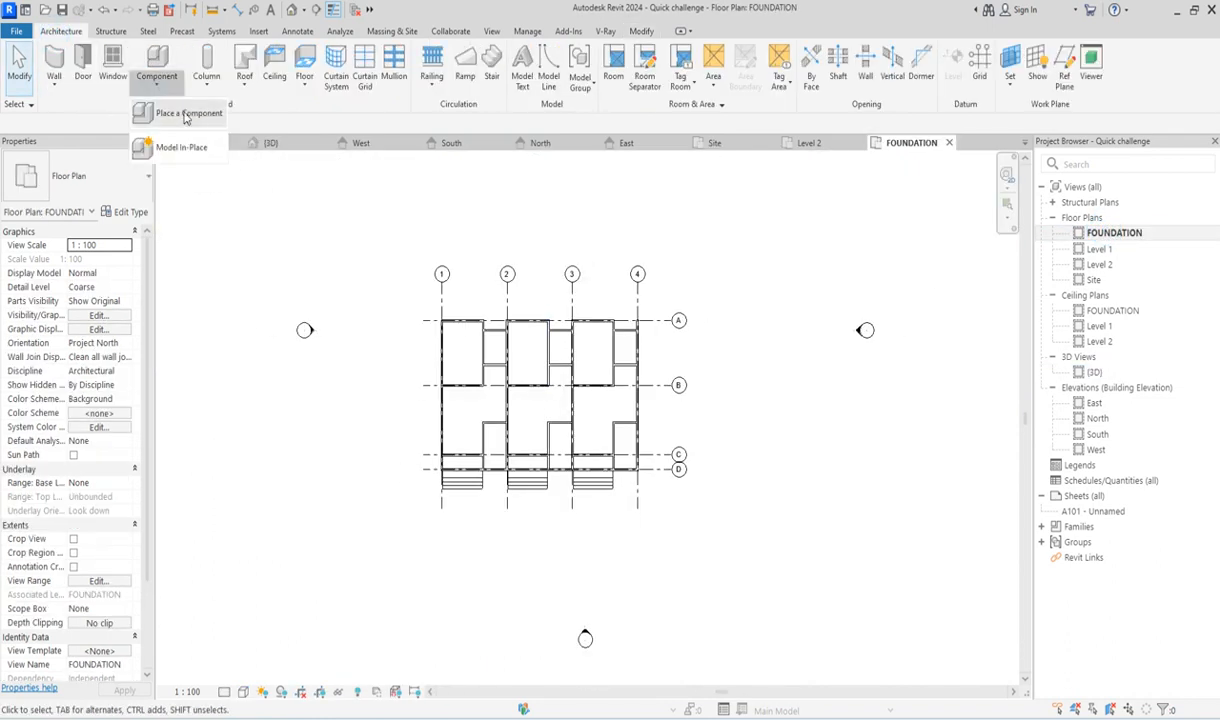
pyautogui.click(176, 148)
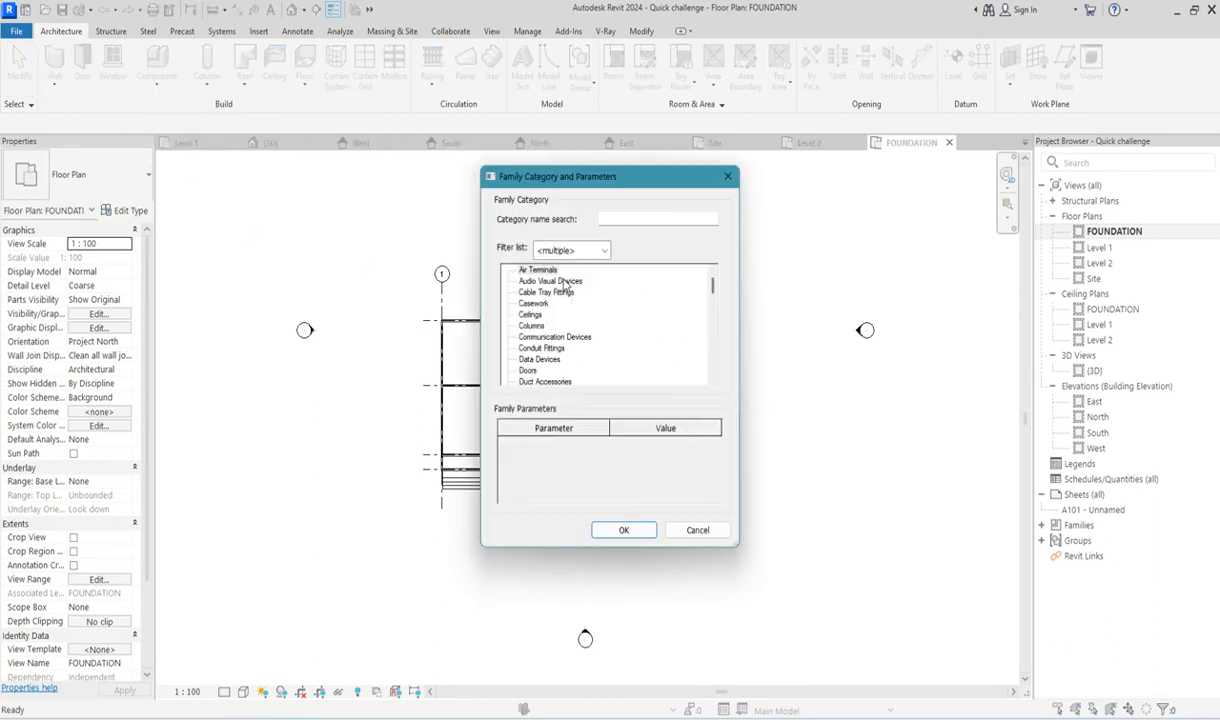
pyautogui.click(626, 530)
pyautogui.click(606, 392)
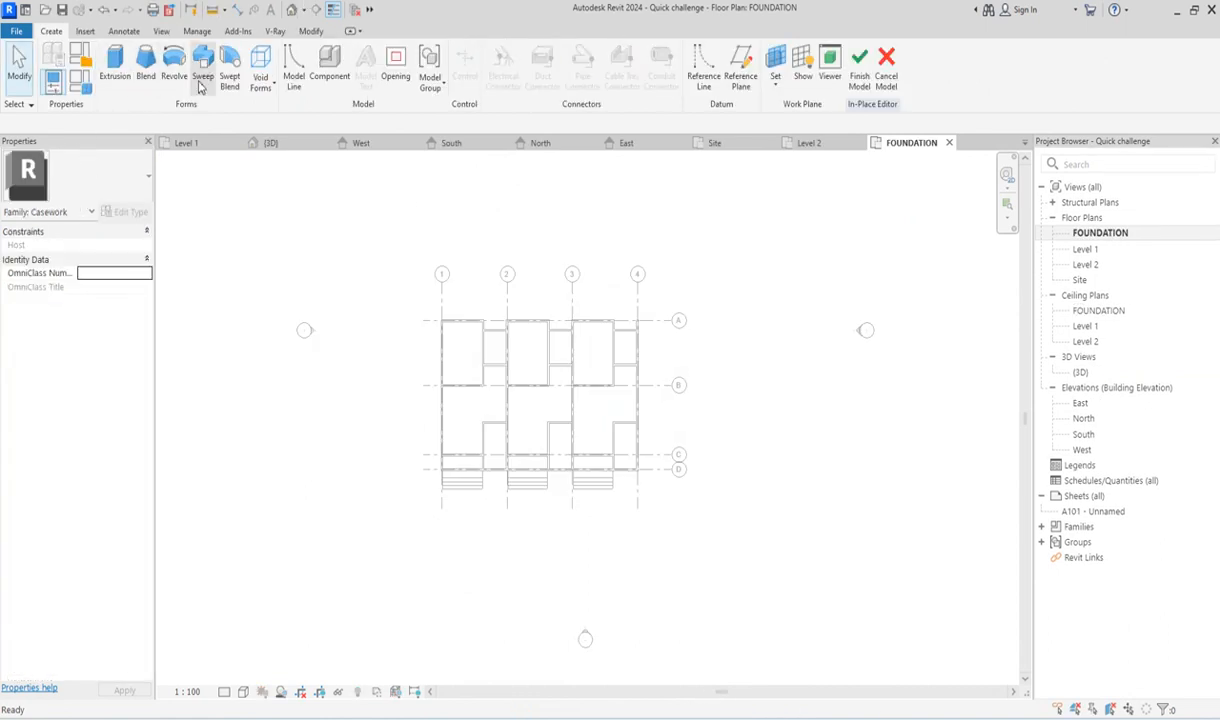
# Begin an extrusion and sketch a 17700 x 12300 mm rectangle along the outer faces of the building's perimeter walls.
pyautogui.click(113, 73)
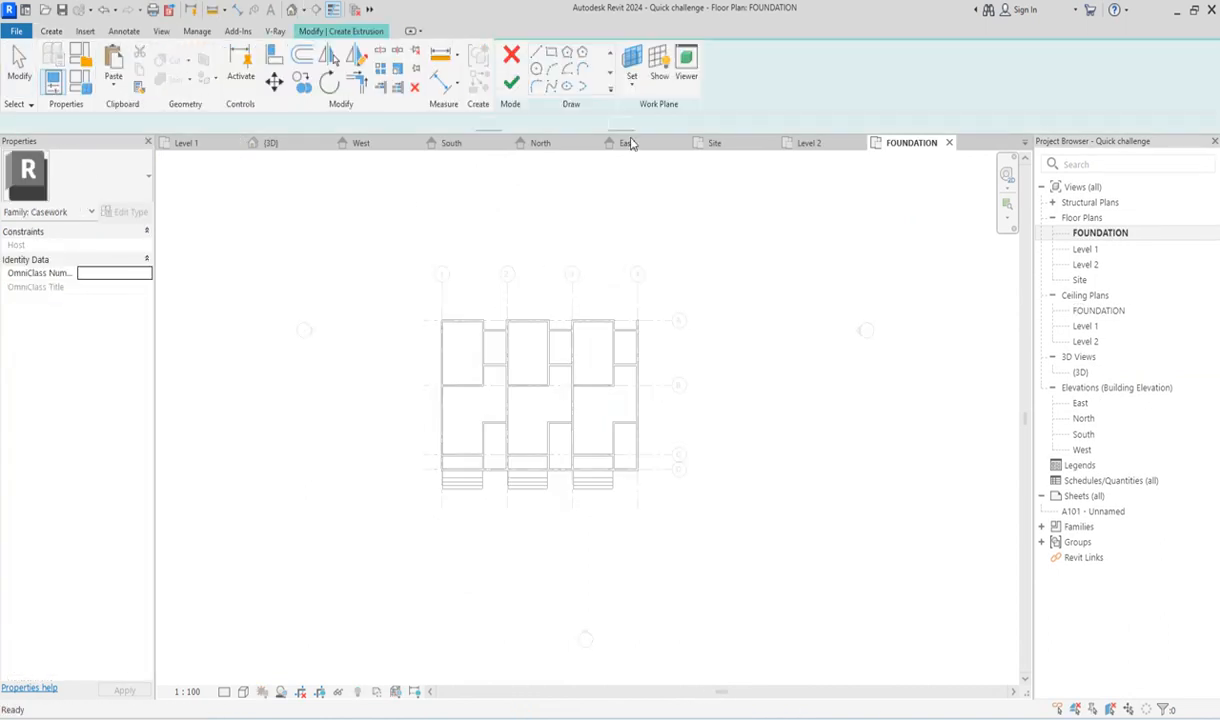
pyautogui.click(553, 56)
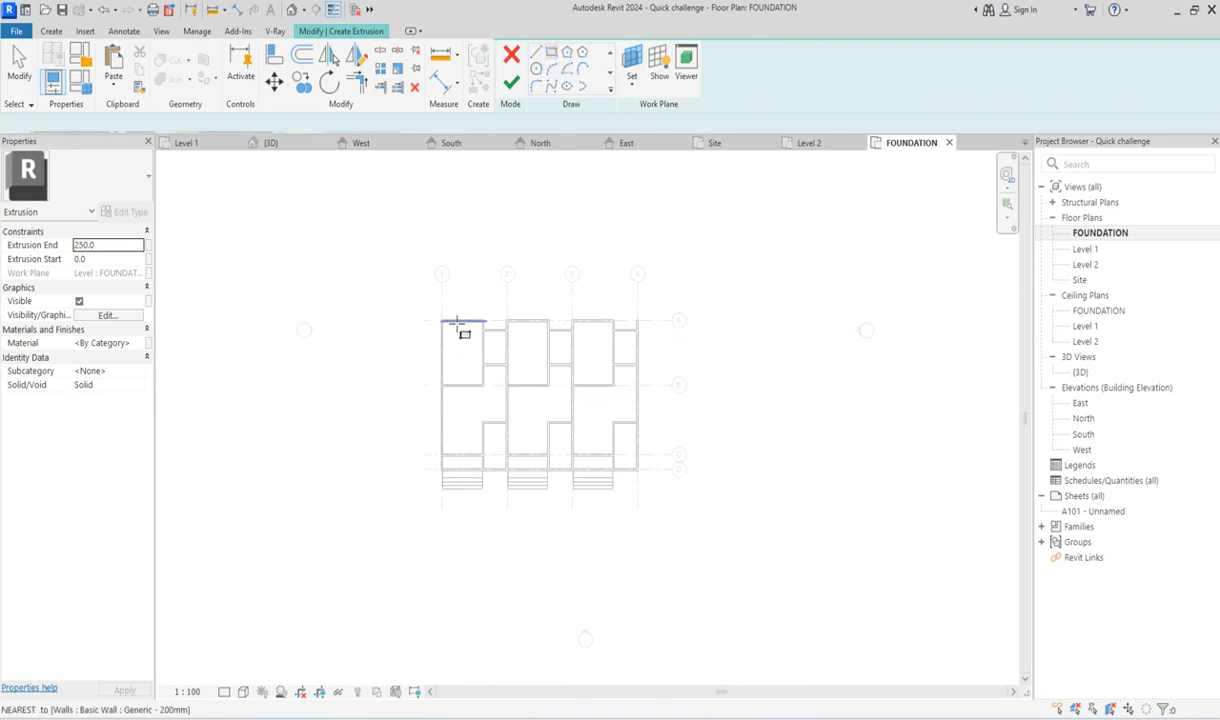
pyautogui.scroll(3, 455, 330)
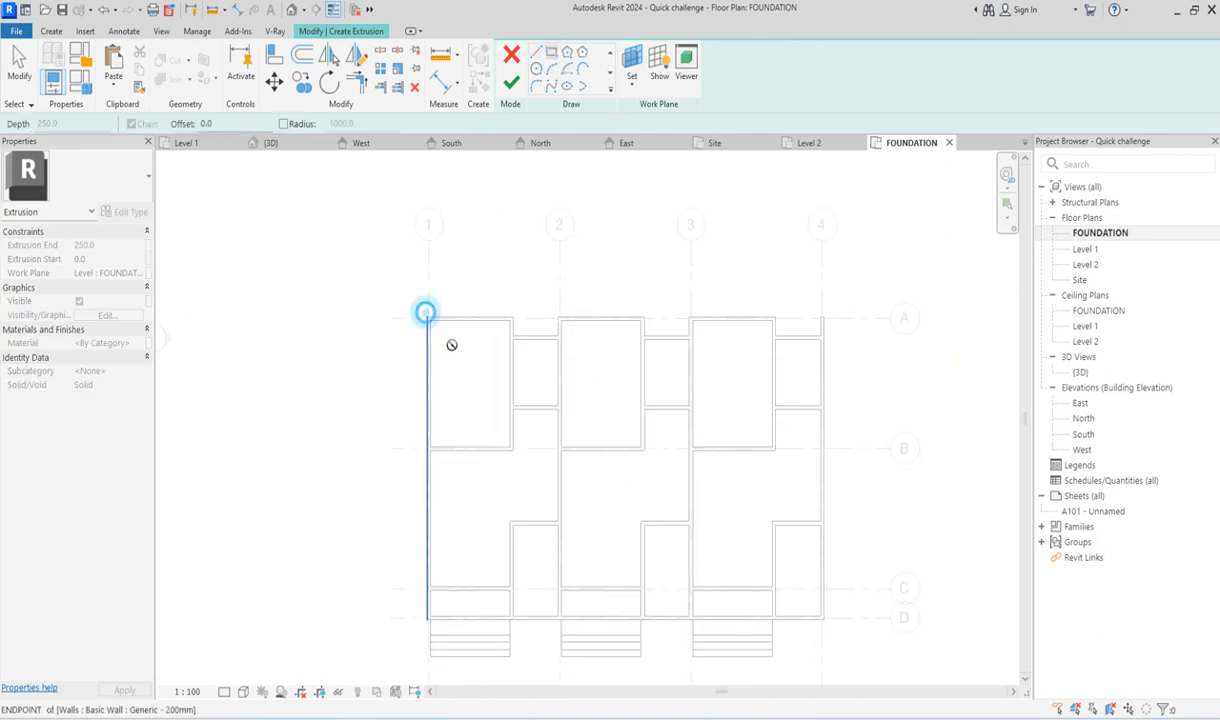
pyautogui.click(425, 313)
pyautogui.scroll(-2, 558, 490)
pyautogui.scroll(2, 621, 518)
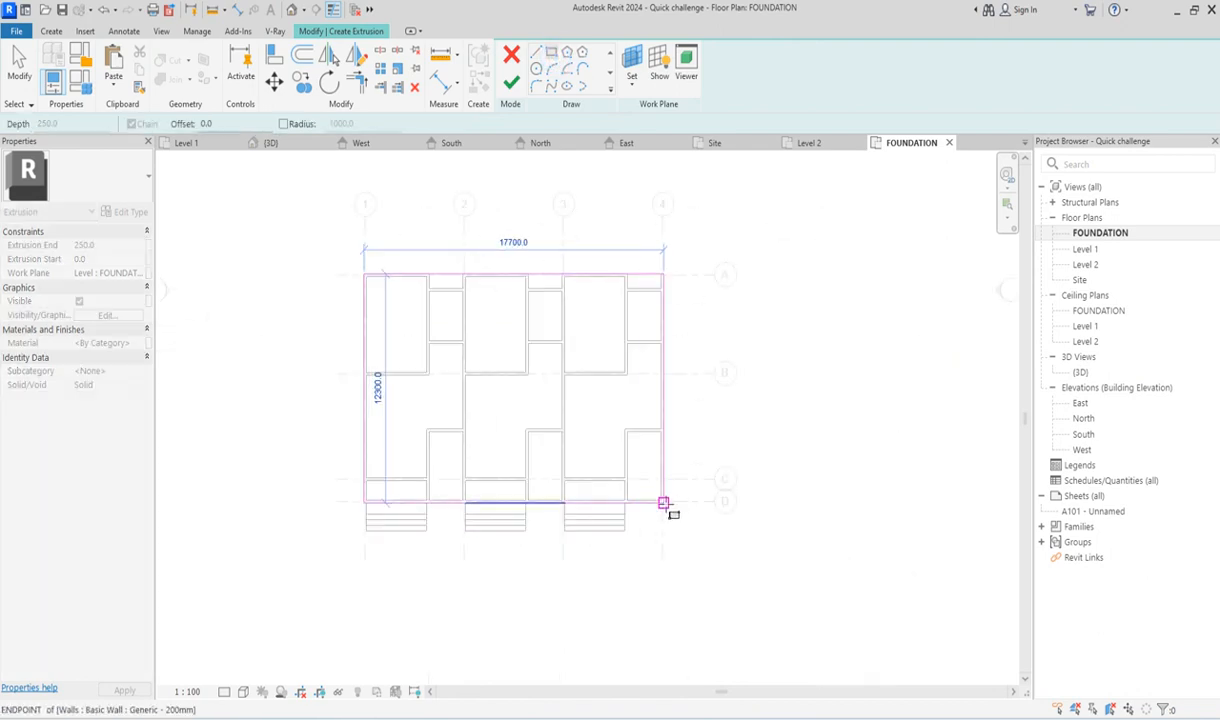
pyautogui.click(663, 503)
# Draw a second rectangle offset 850 mm outside the building perimeter and finish the extrusion sketch.
pyautogui.scroll(2, 567, 513)
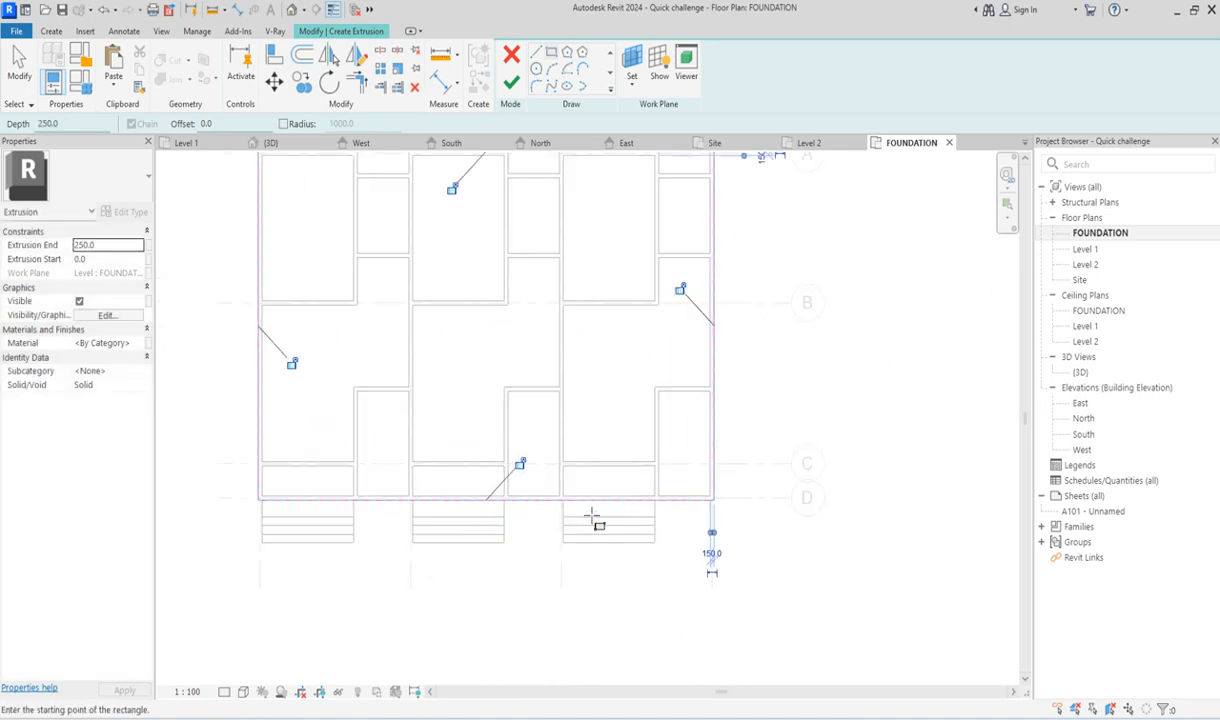
pyautogui.scroll(-2, 567, 513)
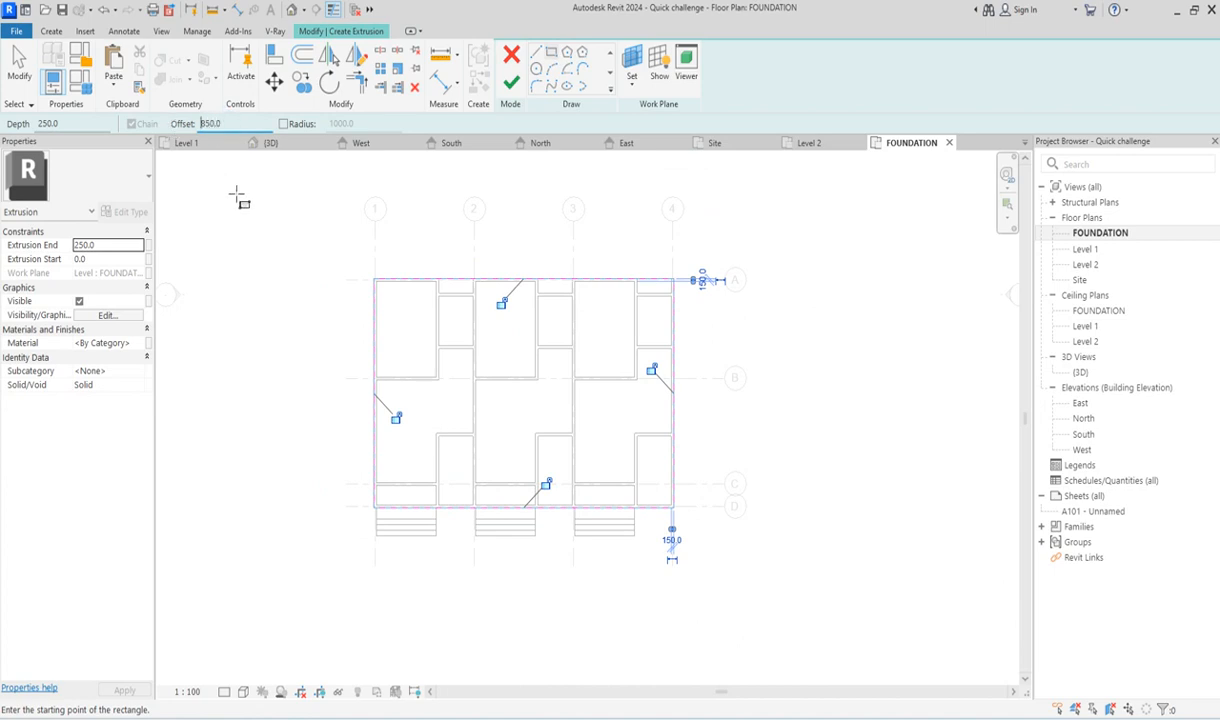
pyautogui.click(374, 280)
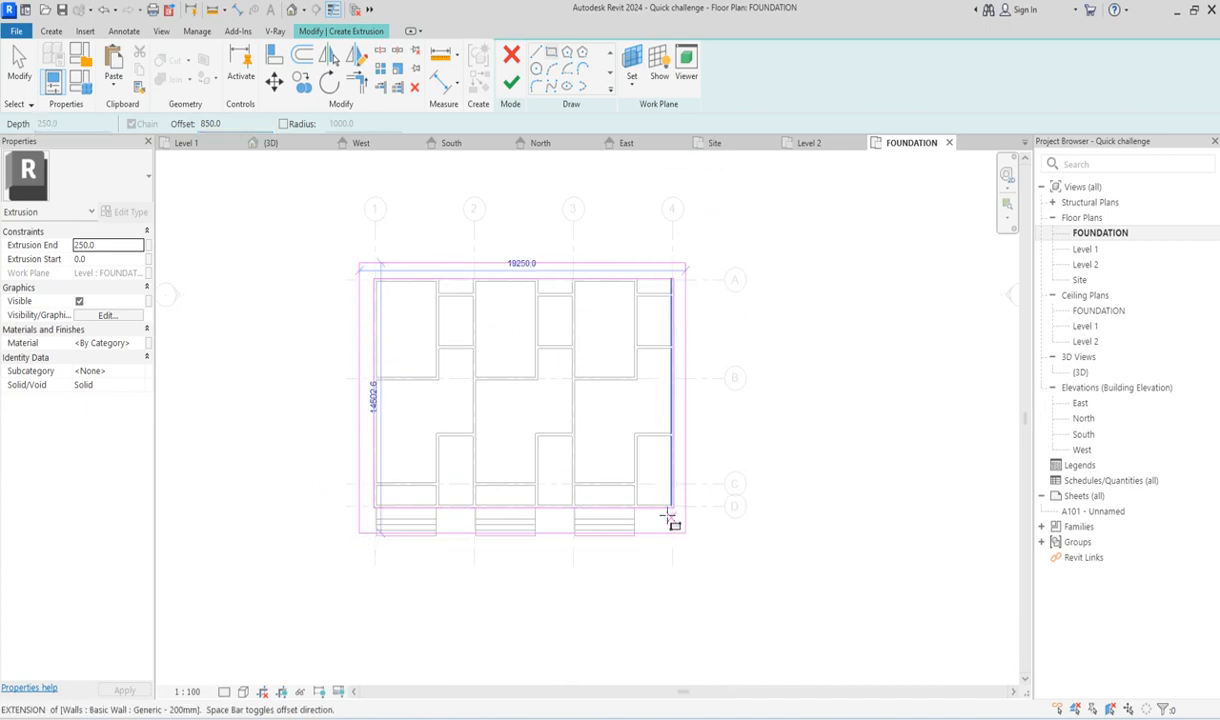
pyautogui.click(673, 507)
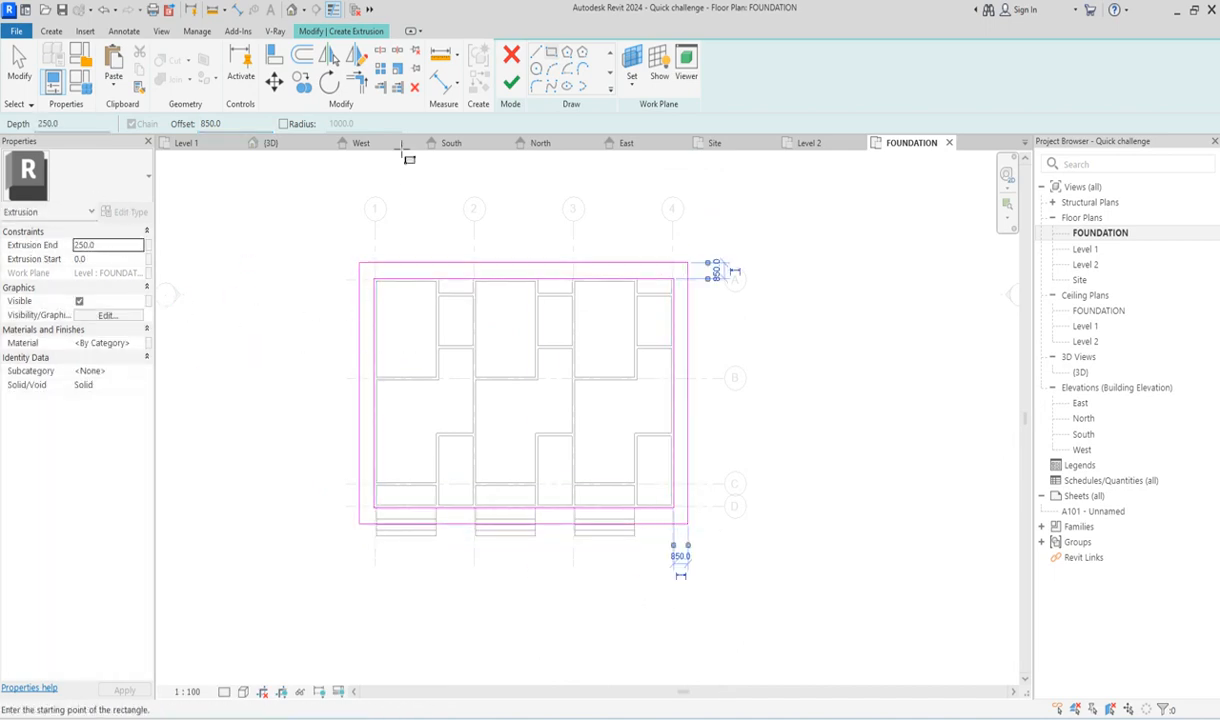
pyautogui.click(511, 86)
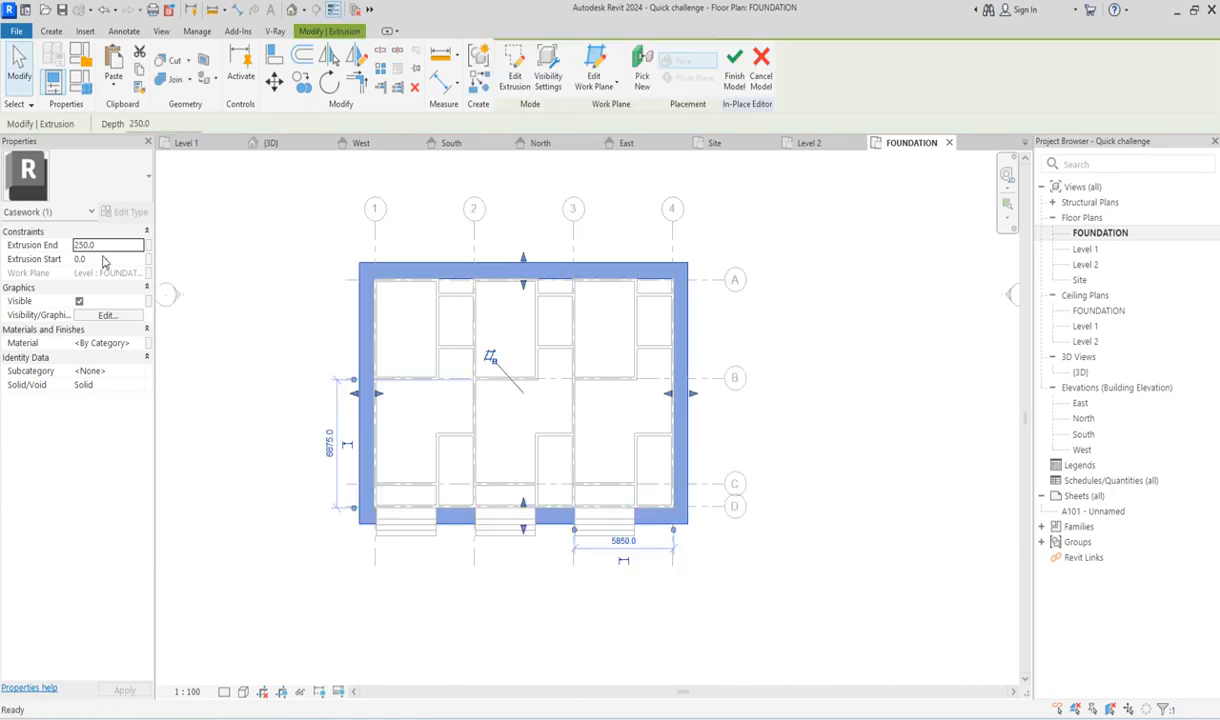
# Set the perimeter extrusion's end to 200 mm and assign it the WALL(2) material.
pyautogui.click(112, 248)
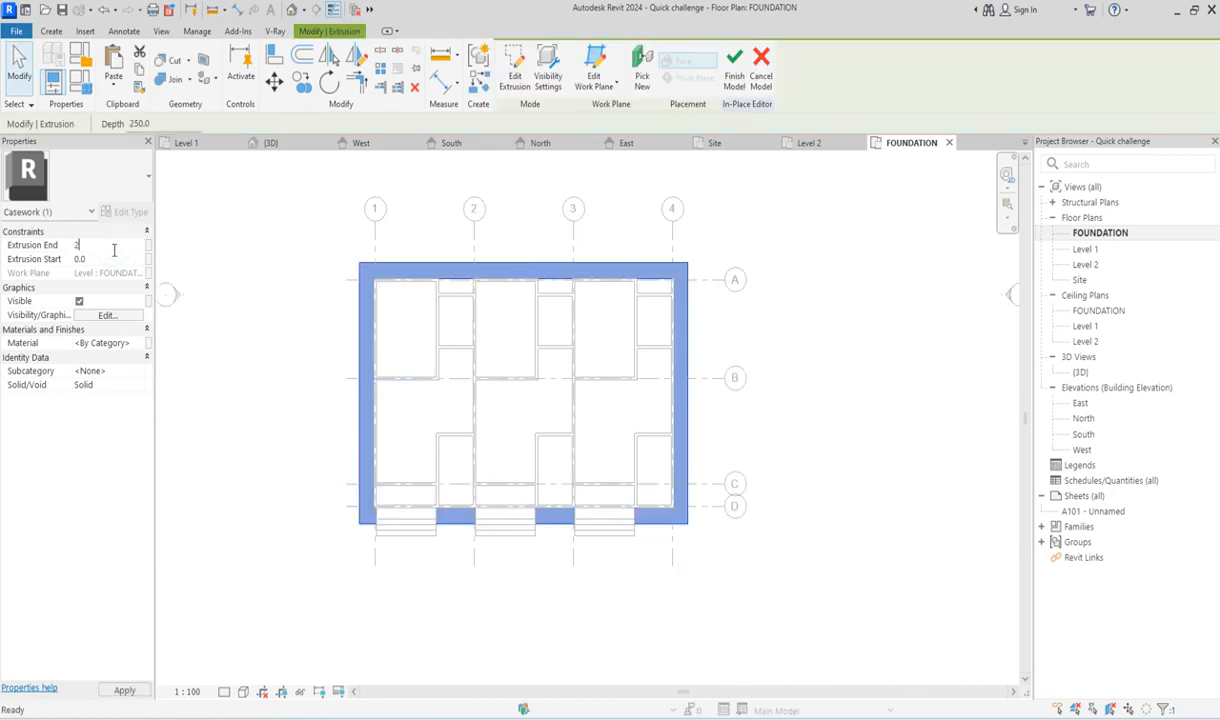
pyautogui.write('200')
pyautogui.press('Return')
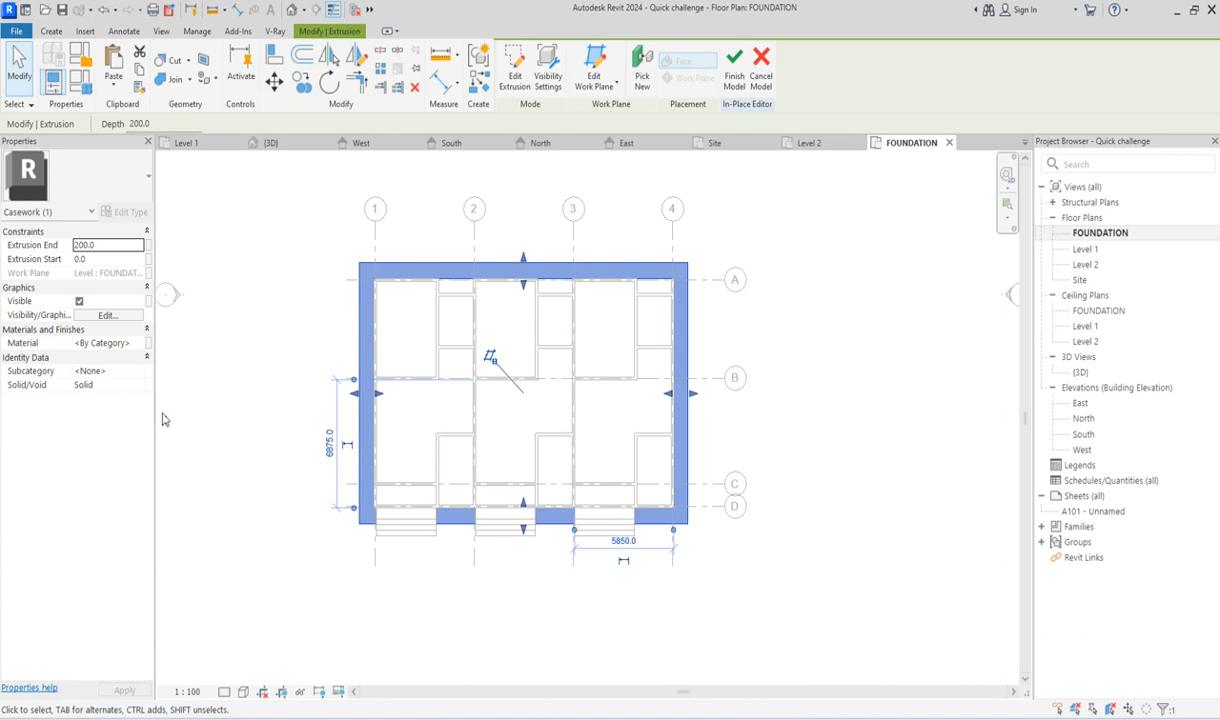
pyautogui.click(142, 345)
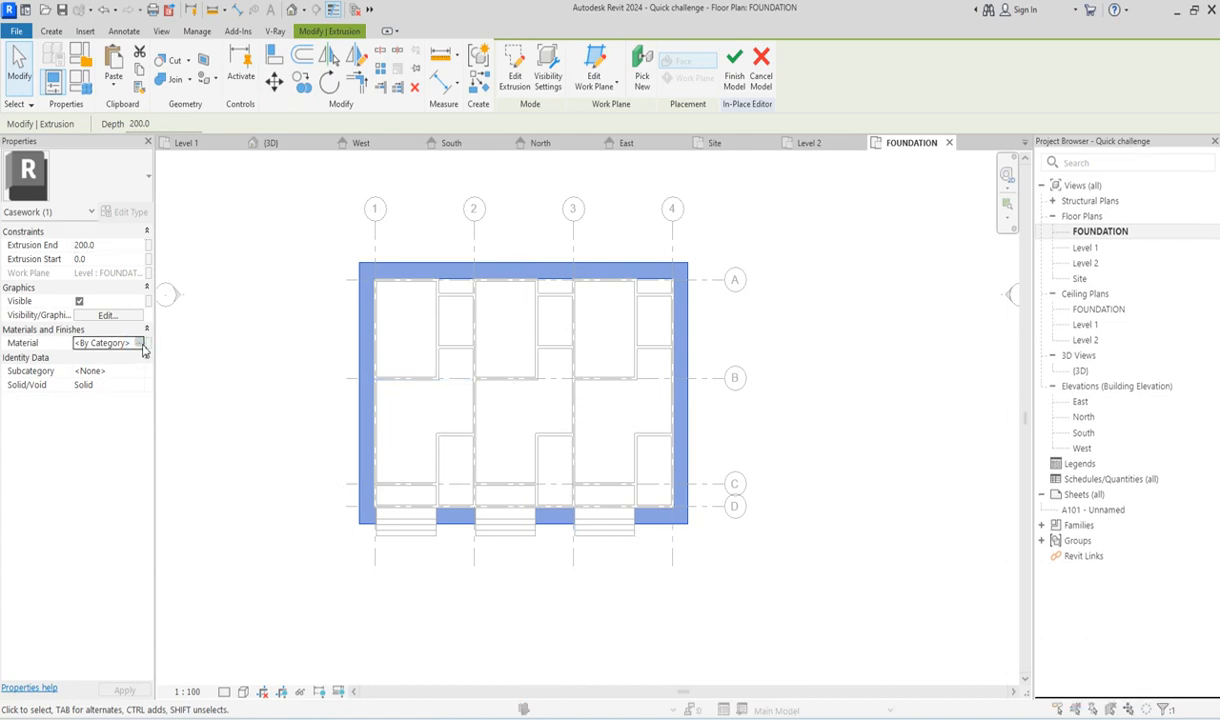
pyautogui.click(142, 345)
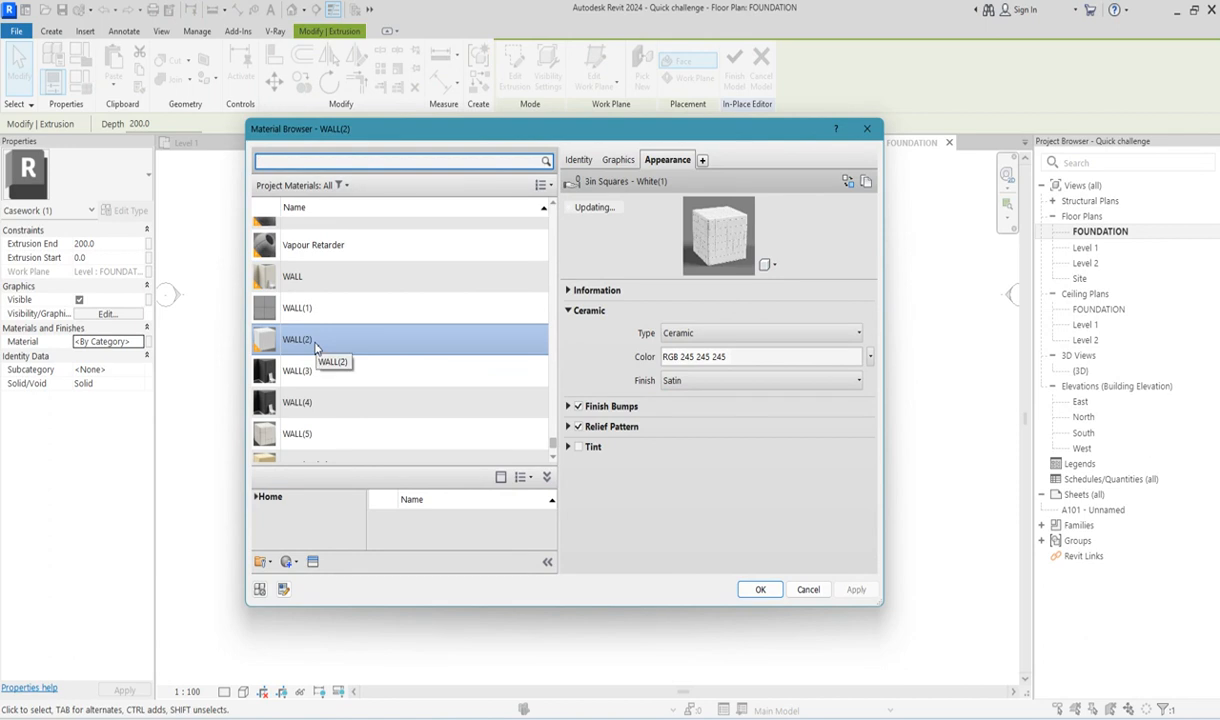
pyautogui.doubleClick(315, 347)
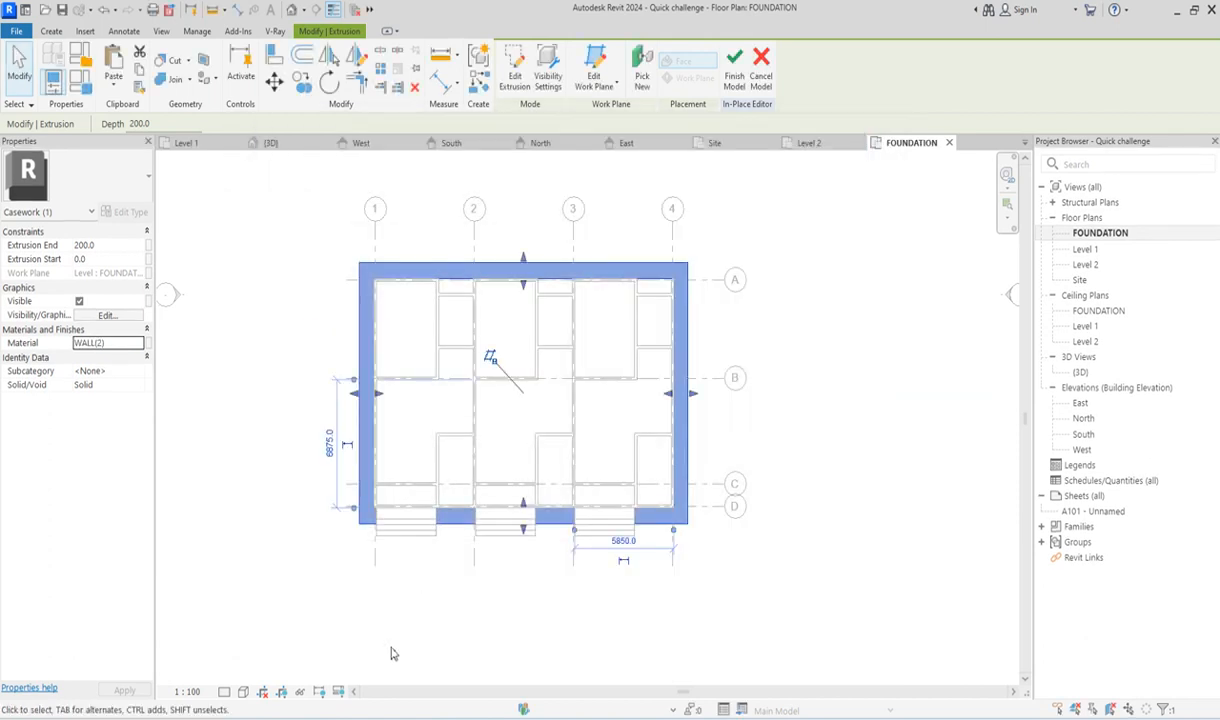
# Copy the perimeter extrusion sideways by 1 mm.
pyautogui.click(280, 587)
pyautogui.click(353, 521)
pyautogui.click(302, 82)
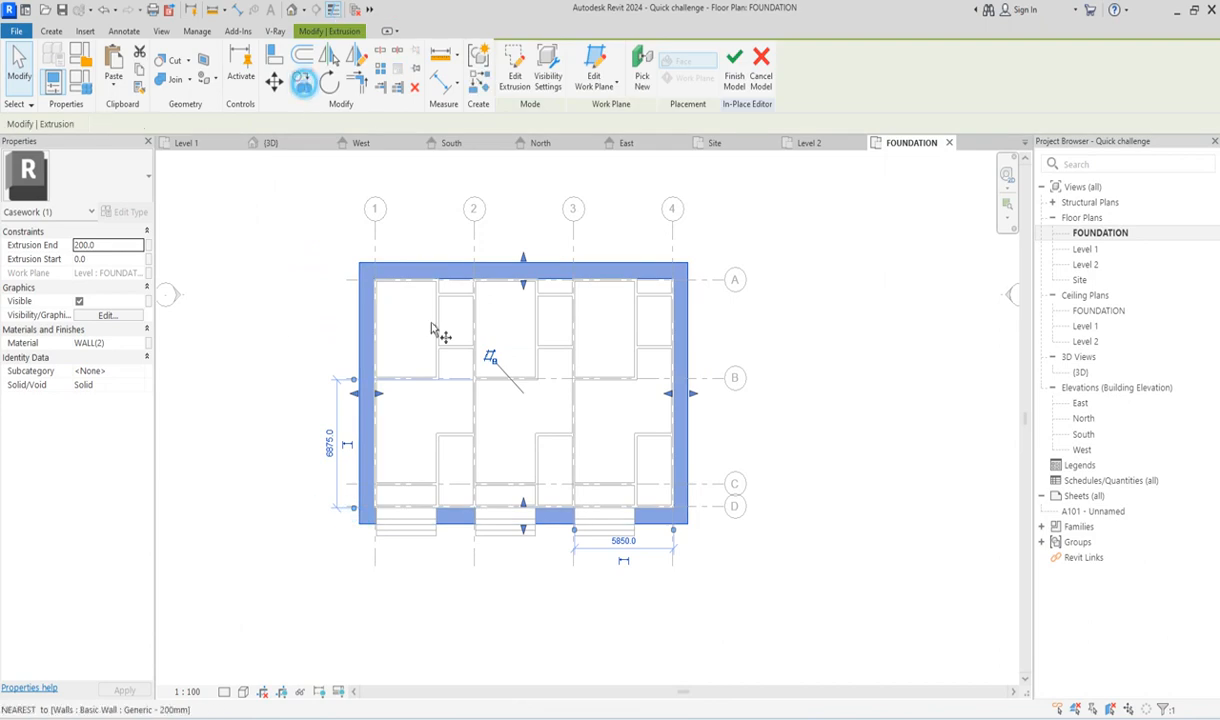
pyautogui.click(376, 264)
pyautogui.write('1')
pyautogui.press('Escape')
pyautogui.press('Escape')
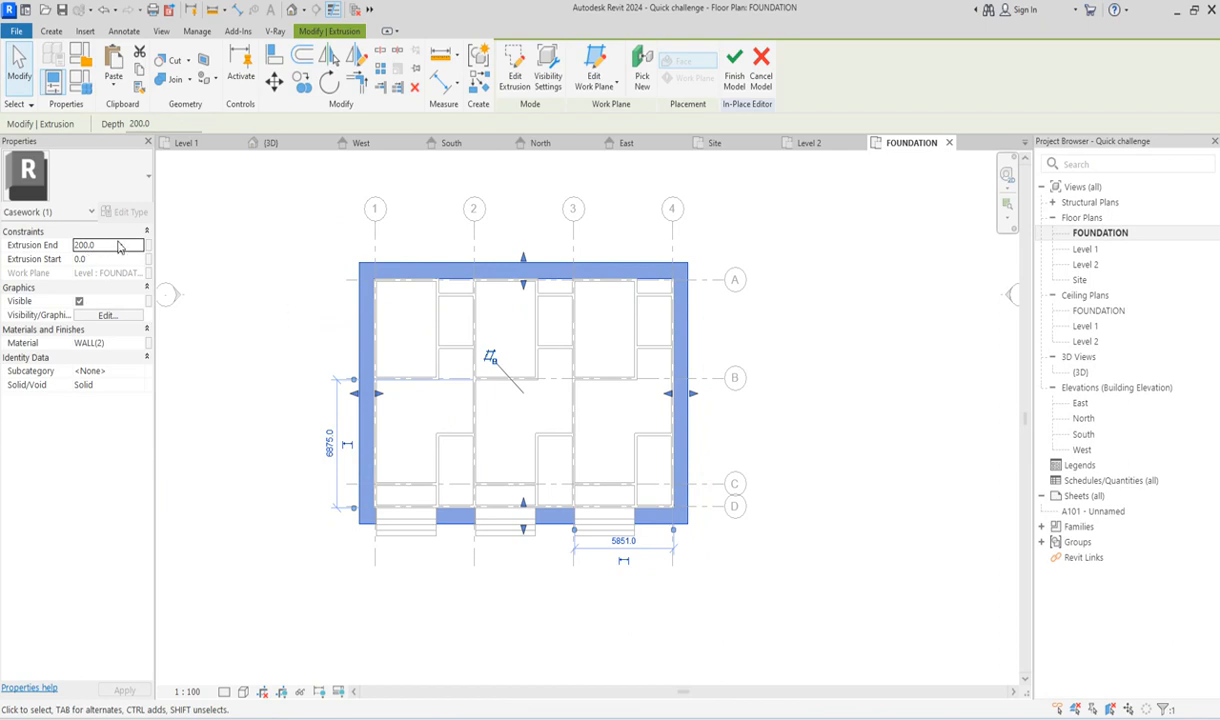
# Set the copied extrusion's end to 220 mm and duplicate the WALL(2) material for it.
pyautogui.click(119, 248)
pyautogui.click(119, 250)
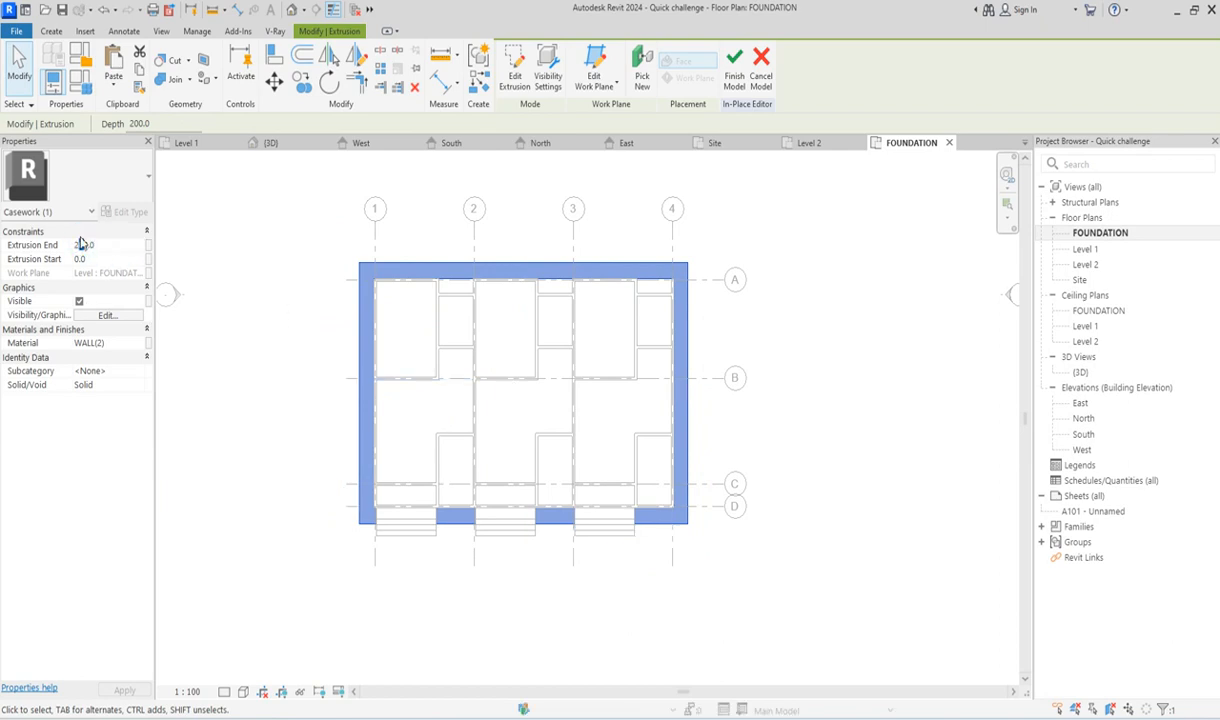
pyautogui.click(140, 346)
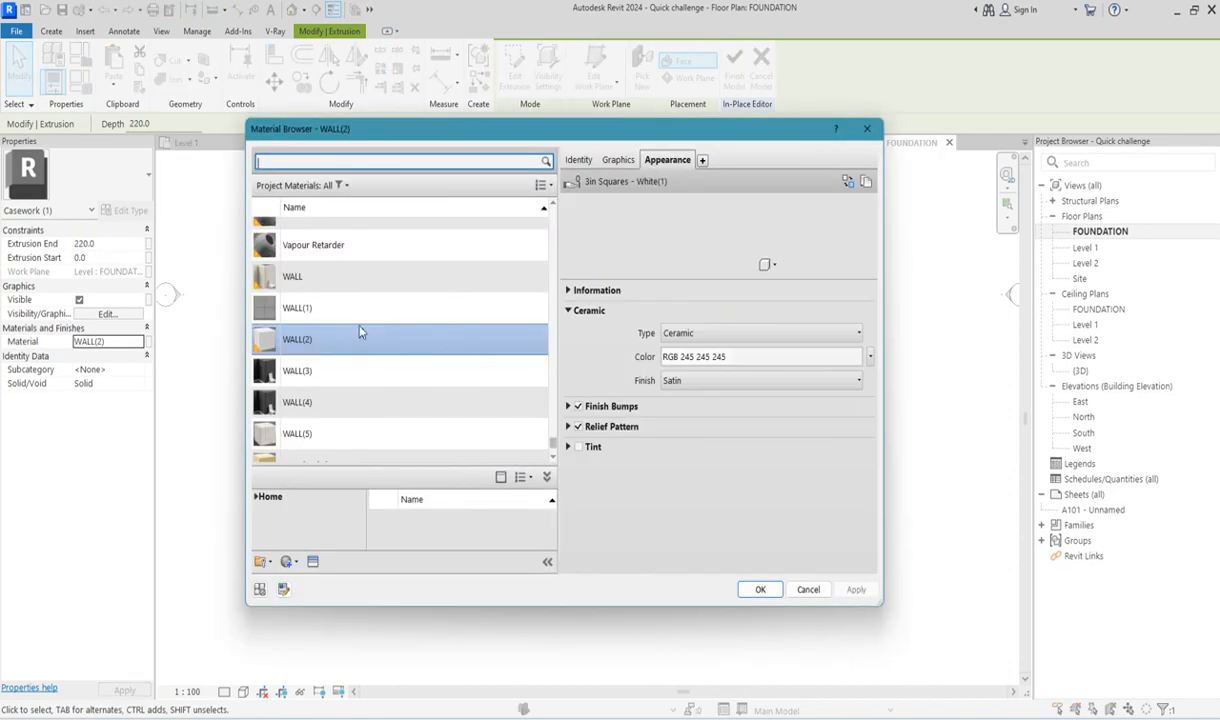
pyautogui.rightClick(331, 344)
pyautogui.click(385, 372)
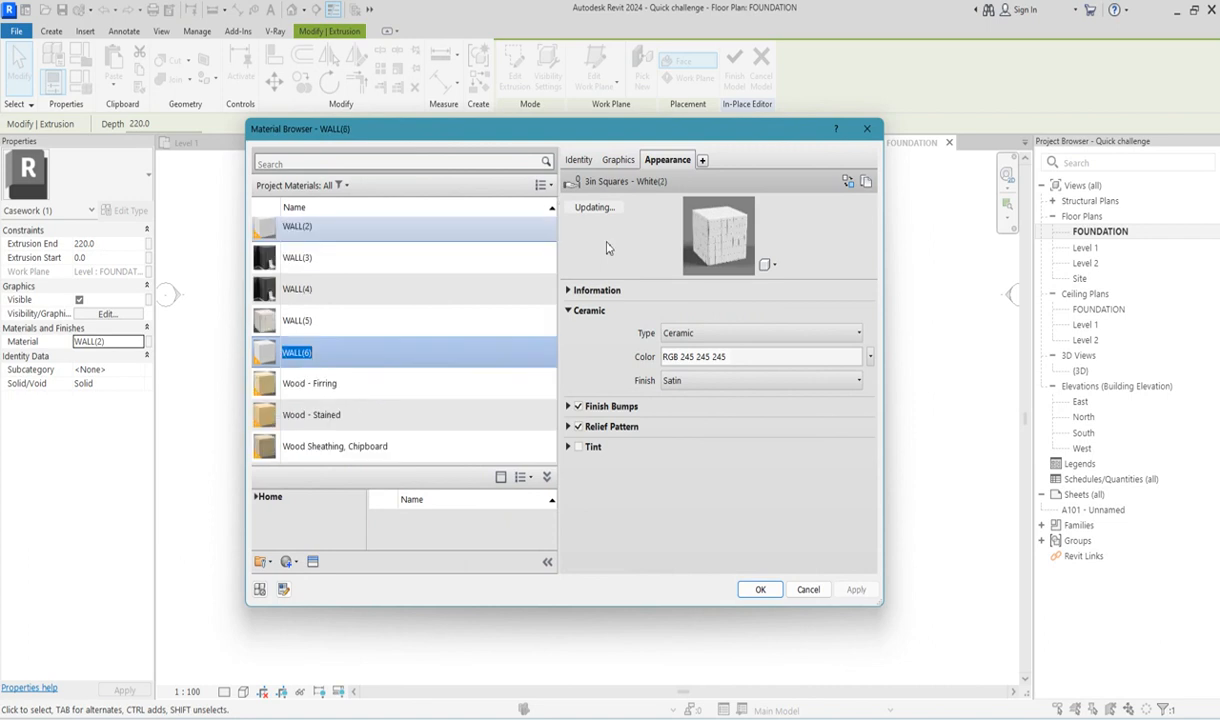
# Replace the duplicated material's appearance with Grass - Dark Rye from the Sitework category of the Appearance Library.
pyautogui.click(618, 160)
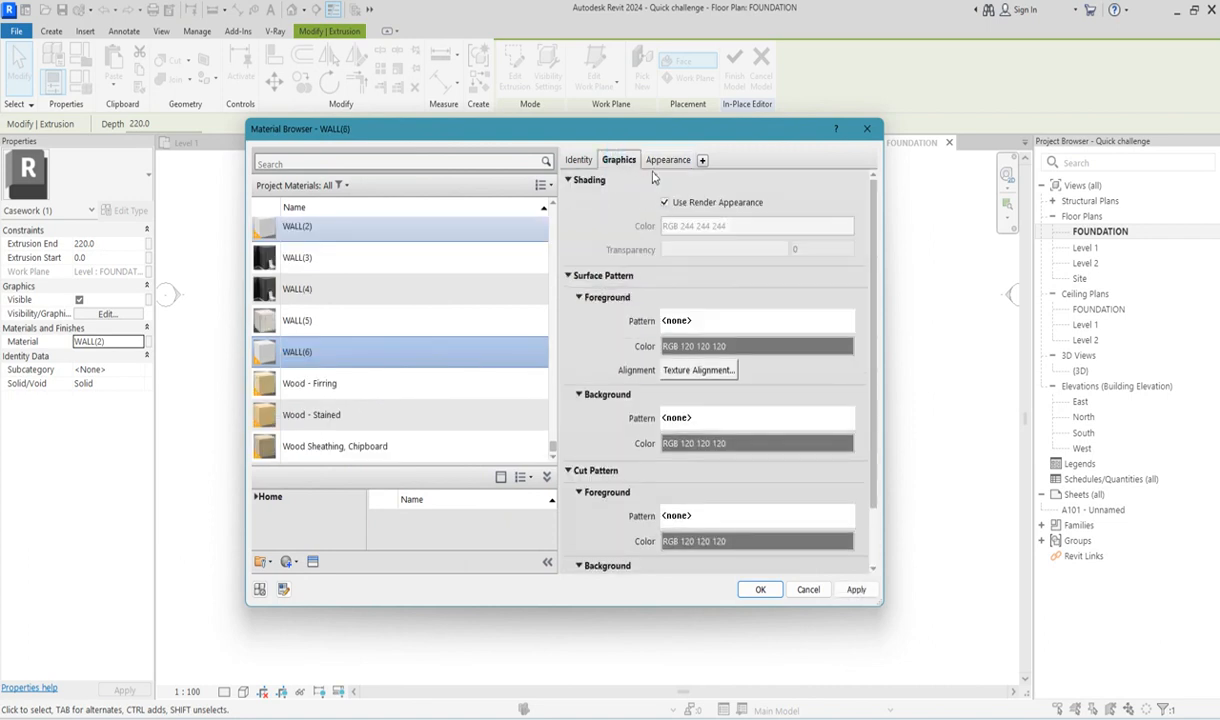
pyautogui.click(668, 162)
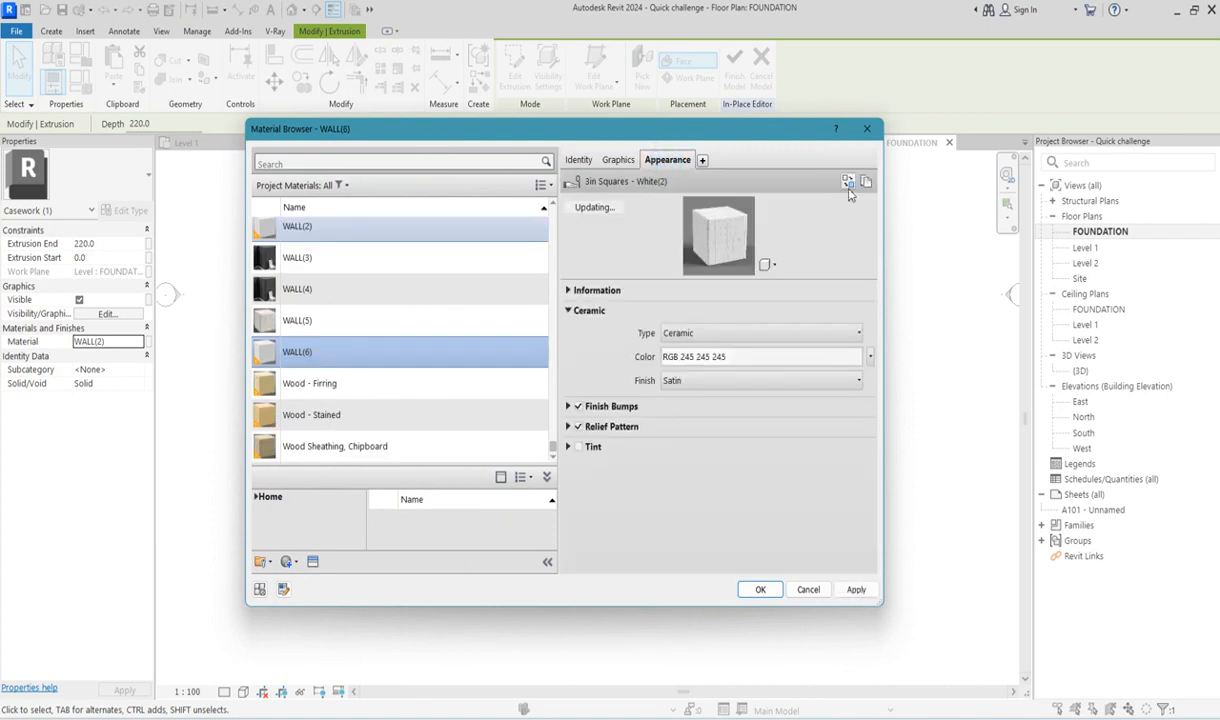
pyautogui.click(848, 184)
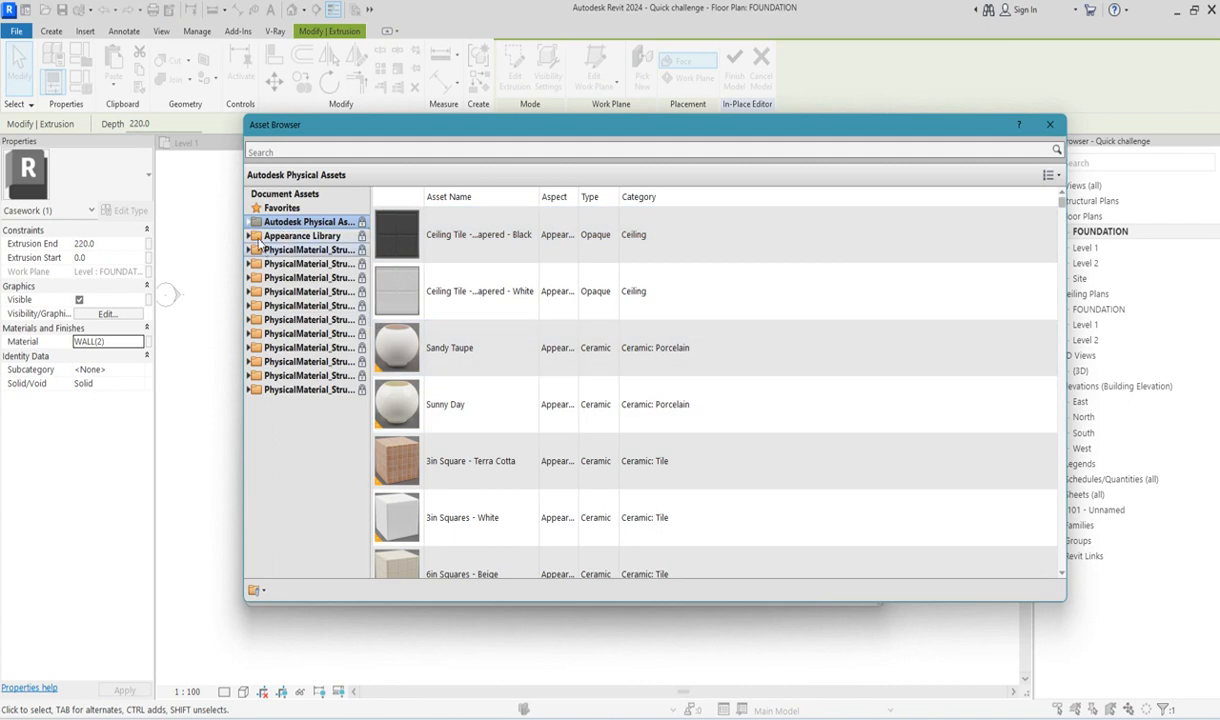
pyautogui.click(250, 236)
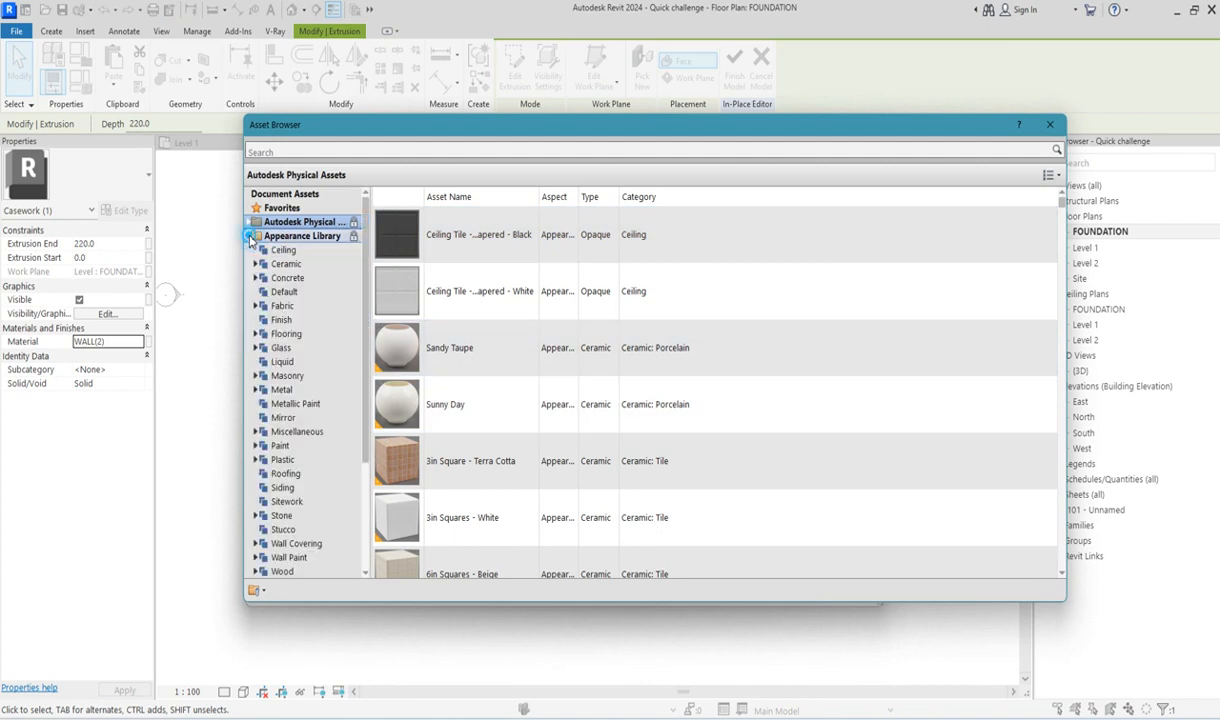
pyautogui.click(287, 501)
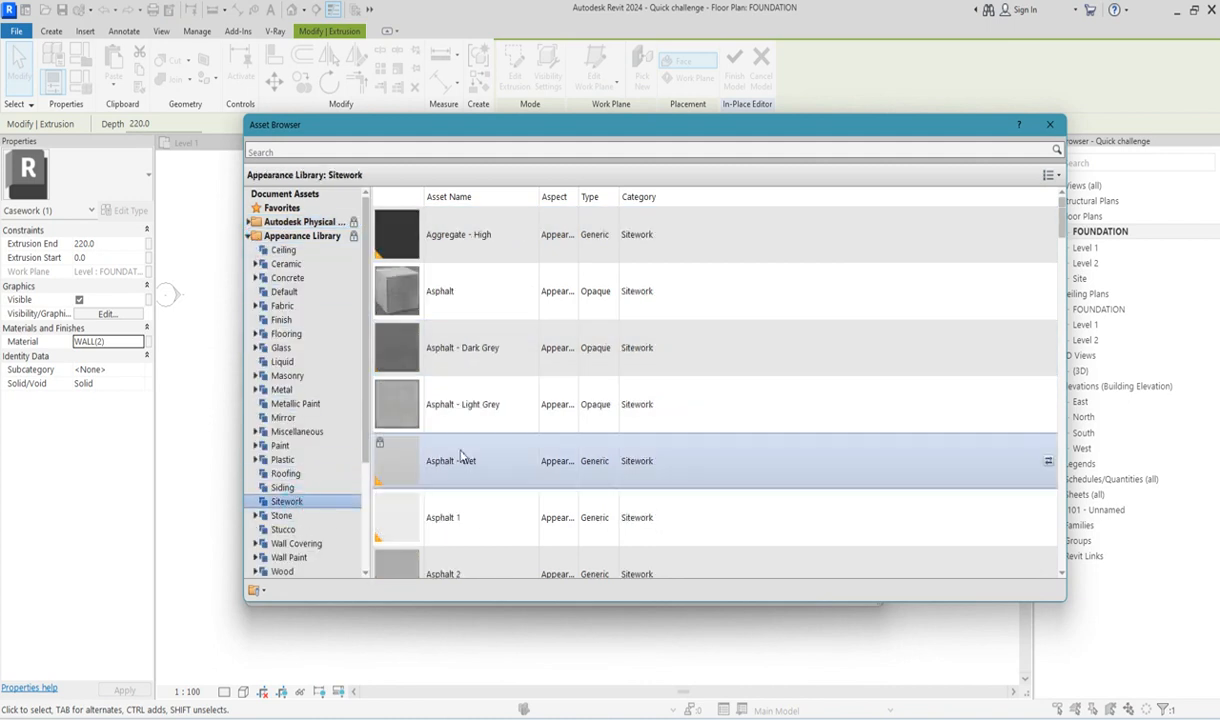
pyautogui.scroll(-5, 412, 450)
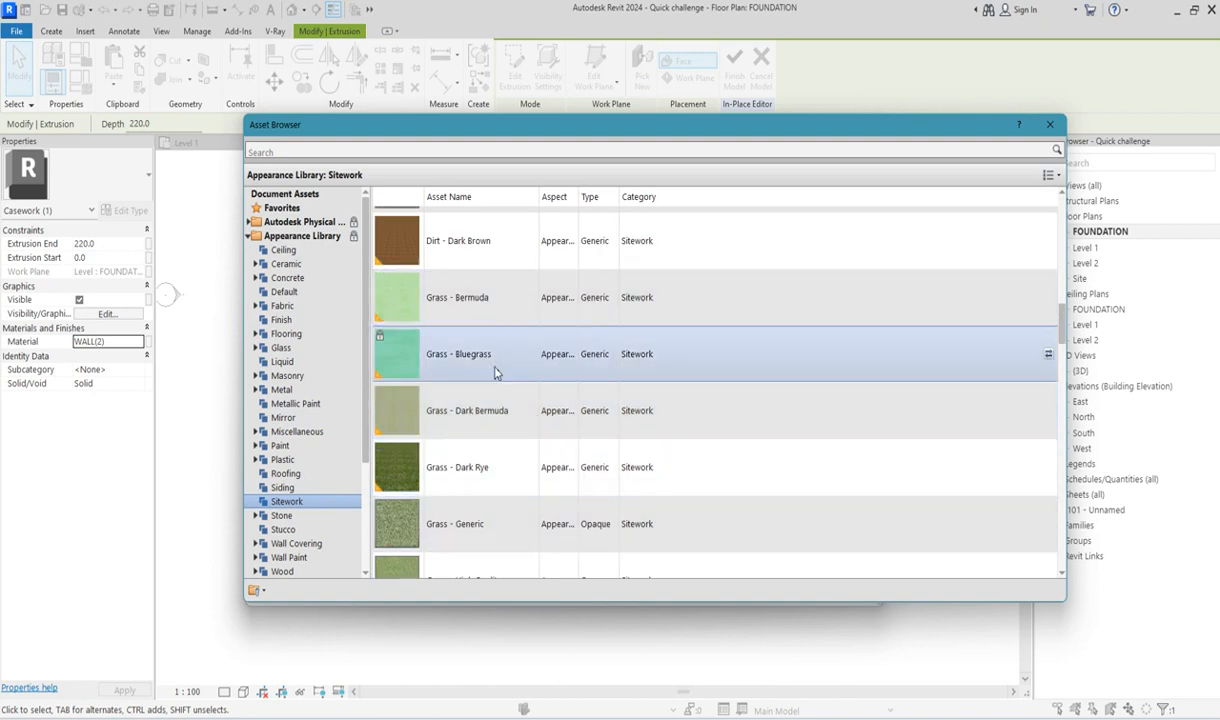
pyautogui.scroll(-3, 503, 527)
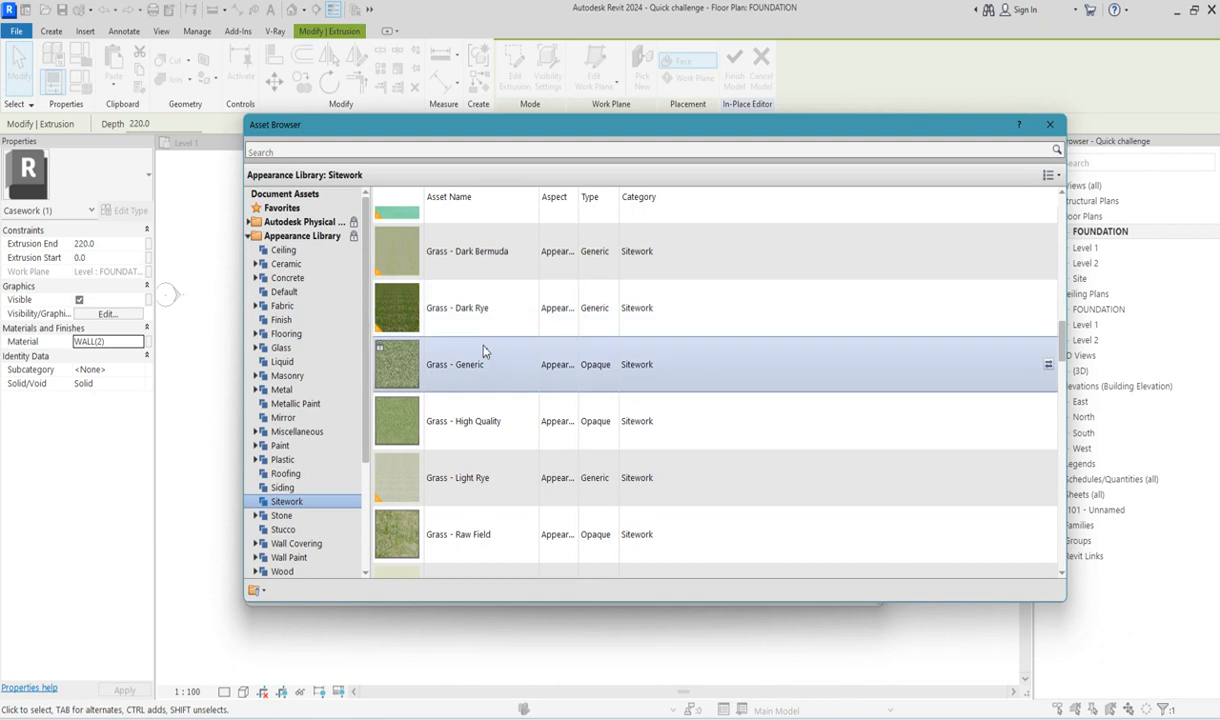
pyautogui.doubleClick(479, 318)
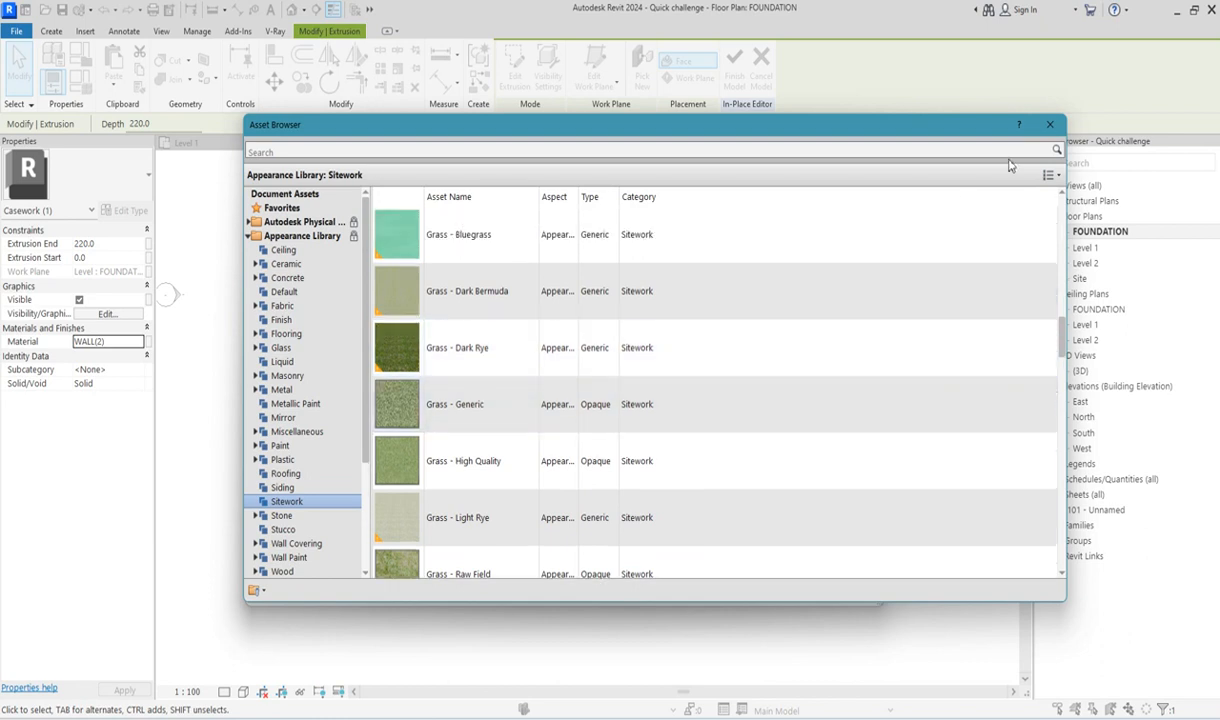
pyautogui.click(1050, 126)
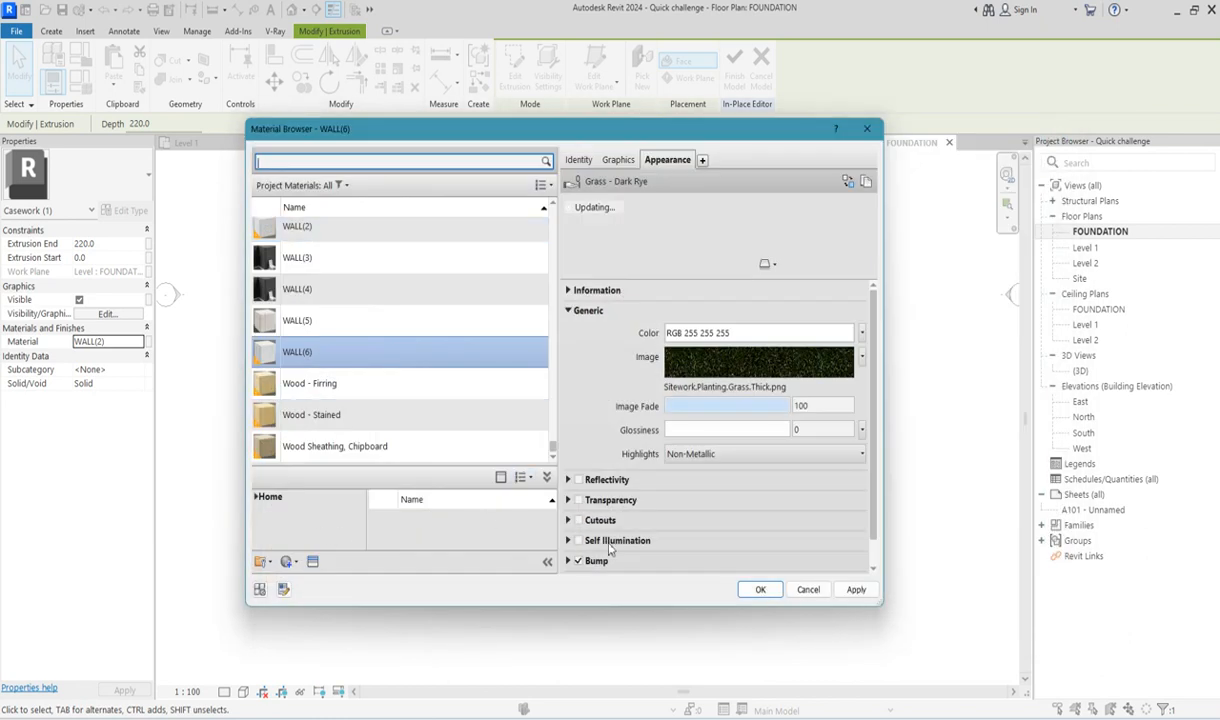
# Set the grass texture's sample width to 500 mm and apply the edited material to the copied perimeter extrusion.
pyautogui.click(730, 356)
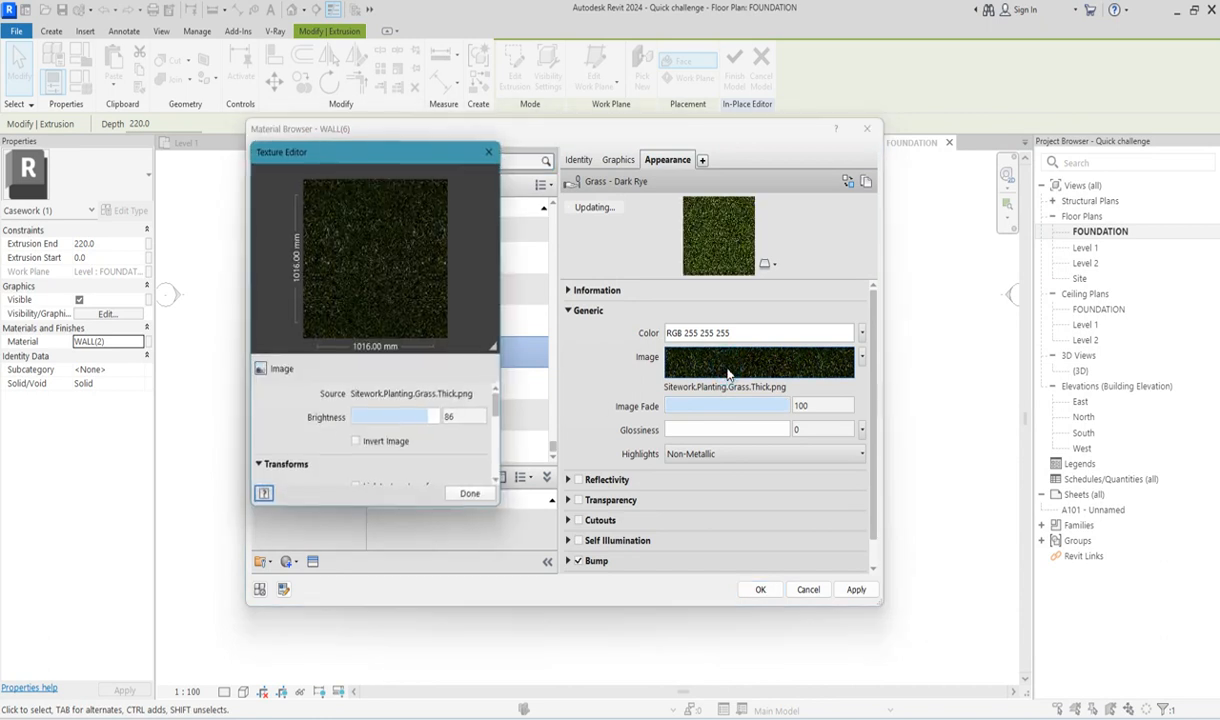
pyautogui.moveTo(497, 404); pyautogui.dragTo(494, 456)
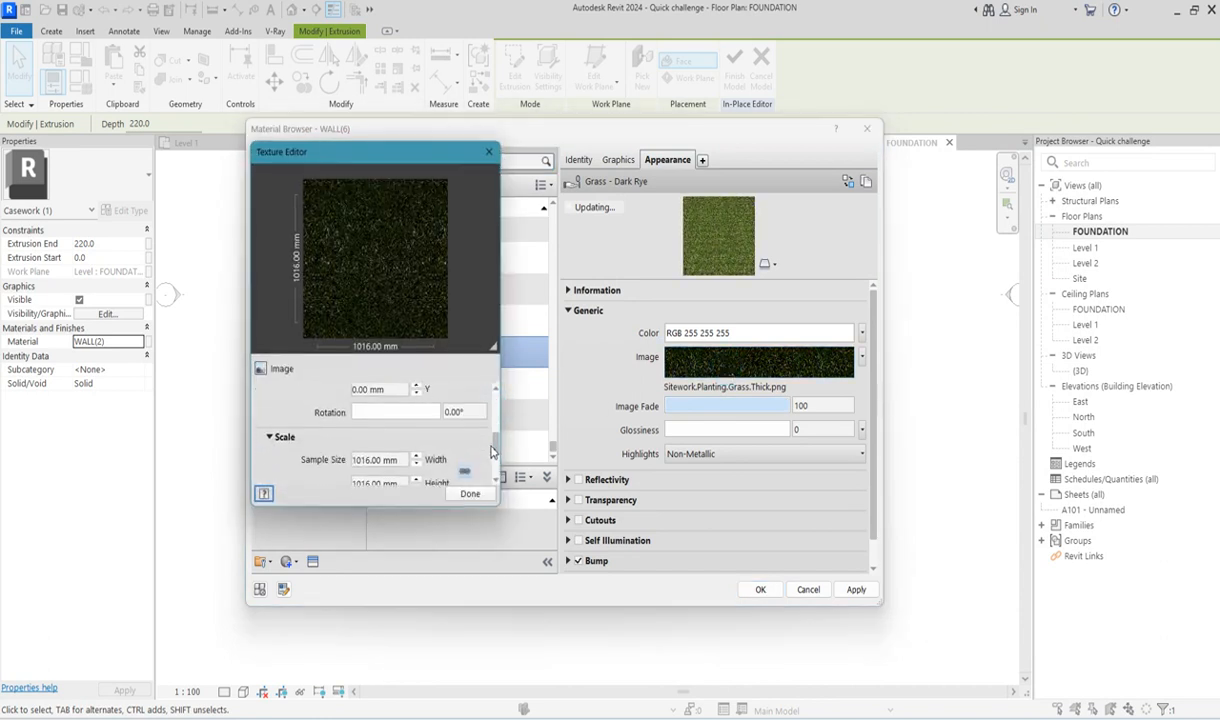
pyautogui.click(397, 456)
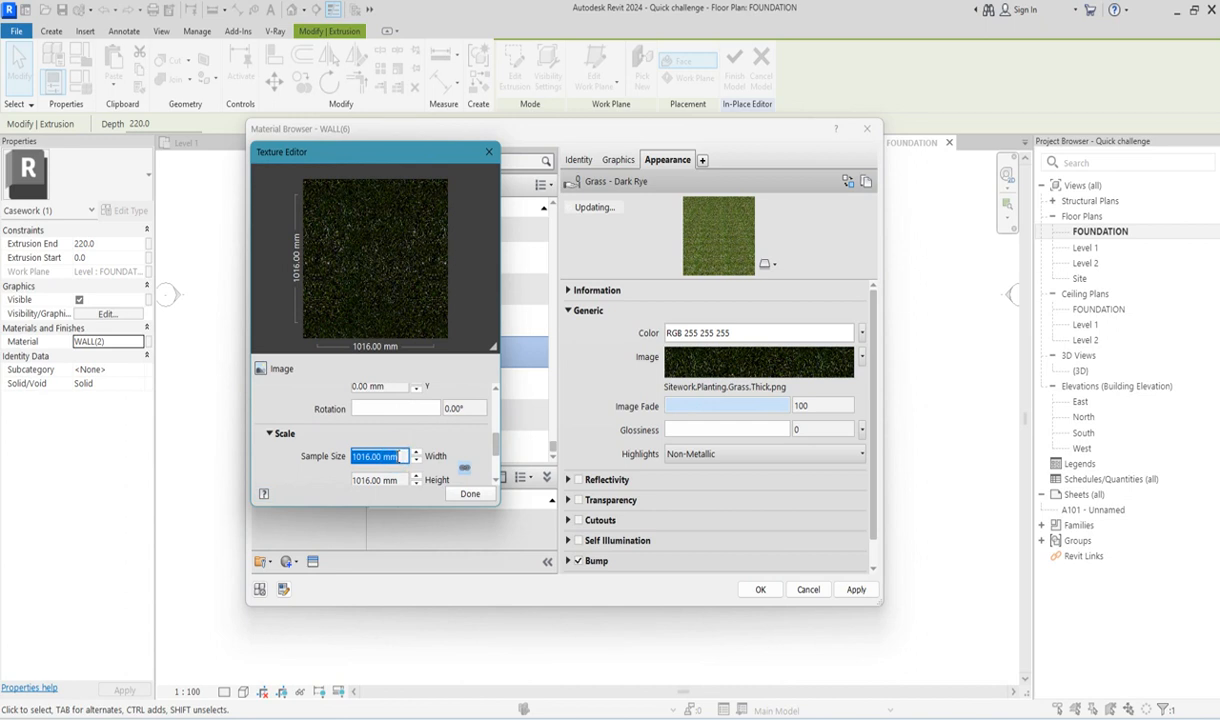
pyautogui.write('500')
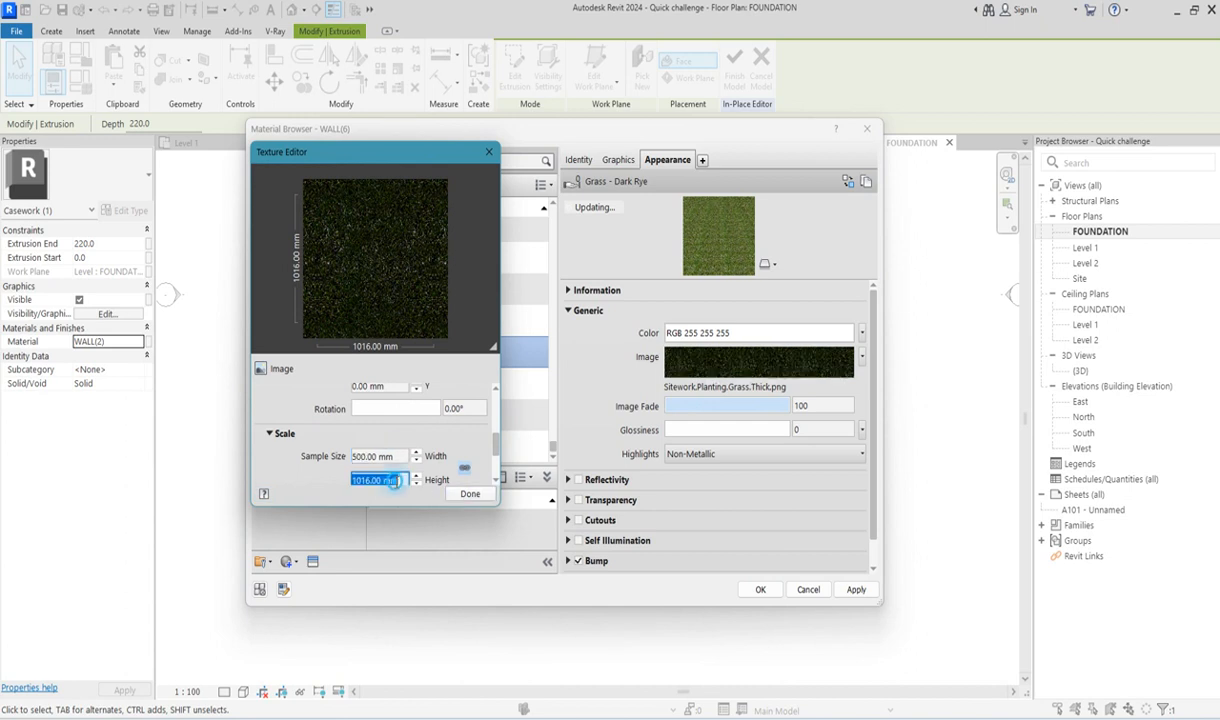
pyautogui.click(397, 481)
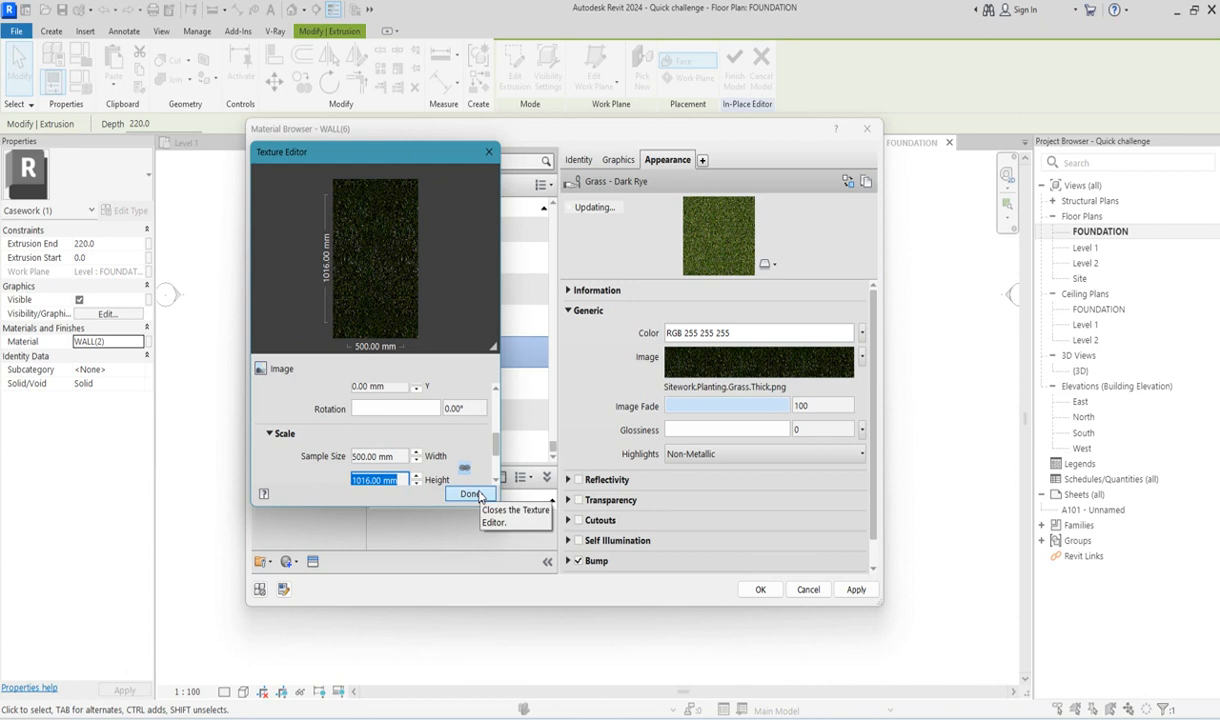
pyautogui.click(469, 494)
pyautogui.click(760, 589)
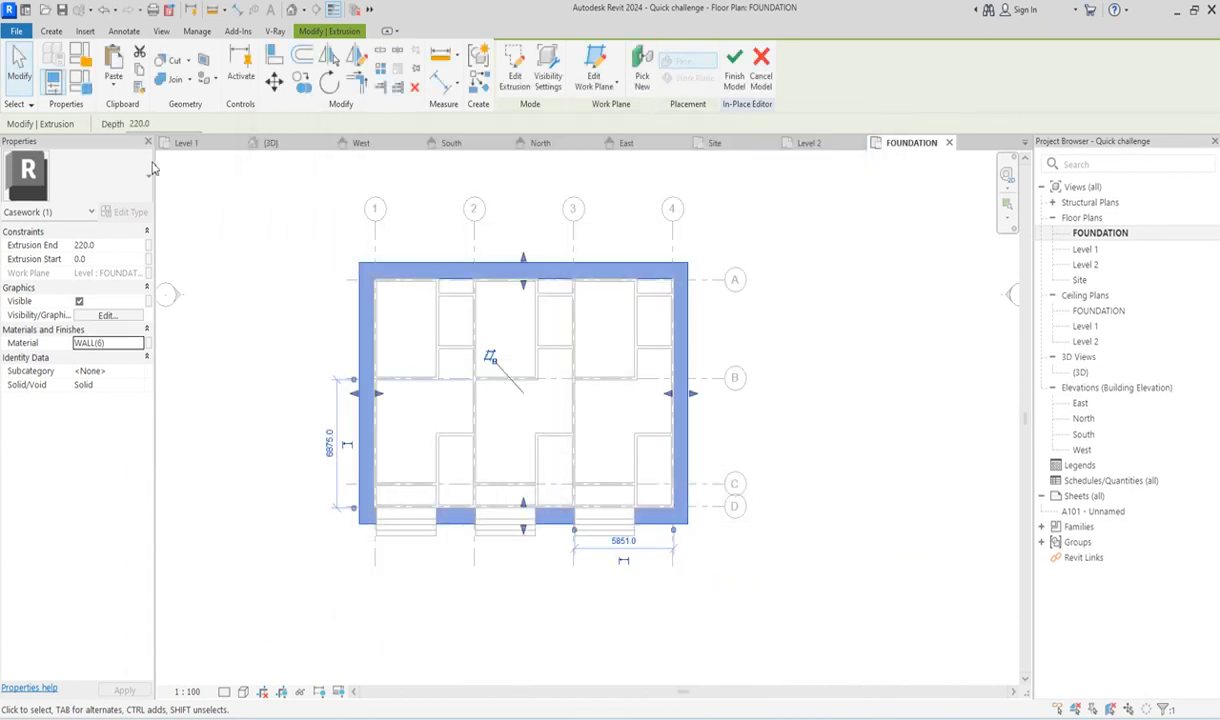
# Offset the outer boundary lines of the grass extrusion's sketch inward by 150 mm without copying, and finish the sketch.
pyautogui.click(514, 74)
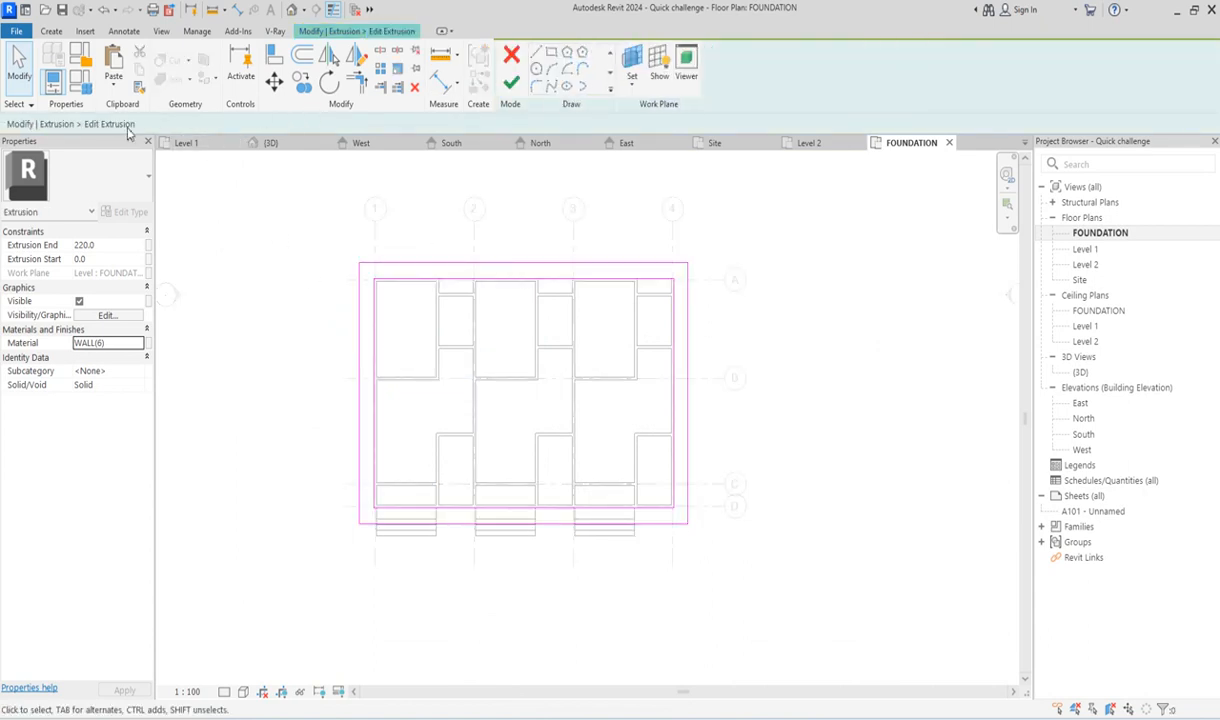
pyautogui.click(302, 55)
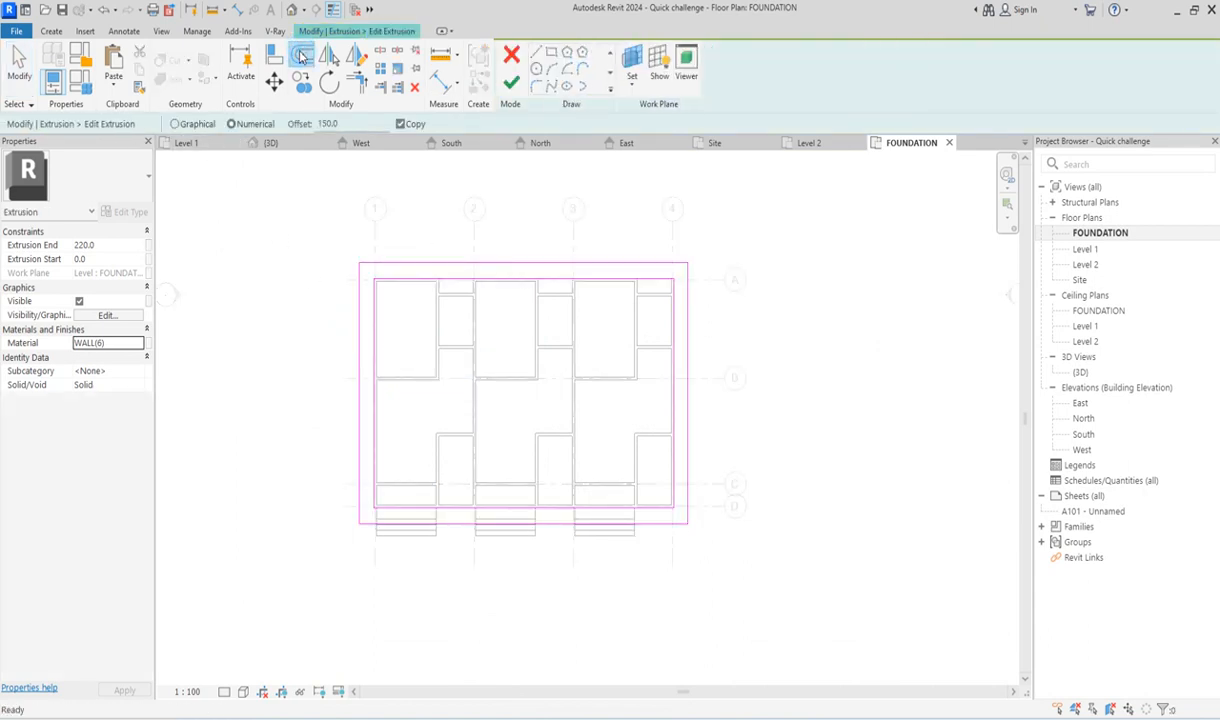
pyautogui.click(401, 125)
pyautogui.scroll(3, 420, 277)
pyautogui.click(417, 260)
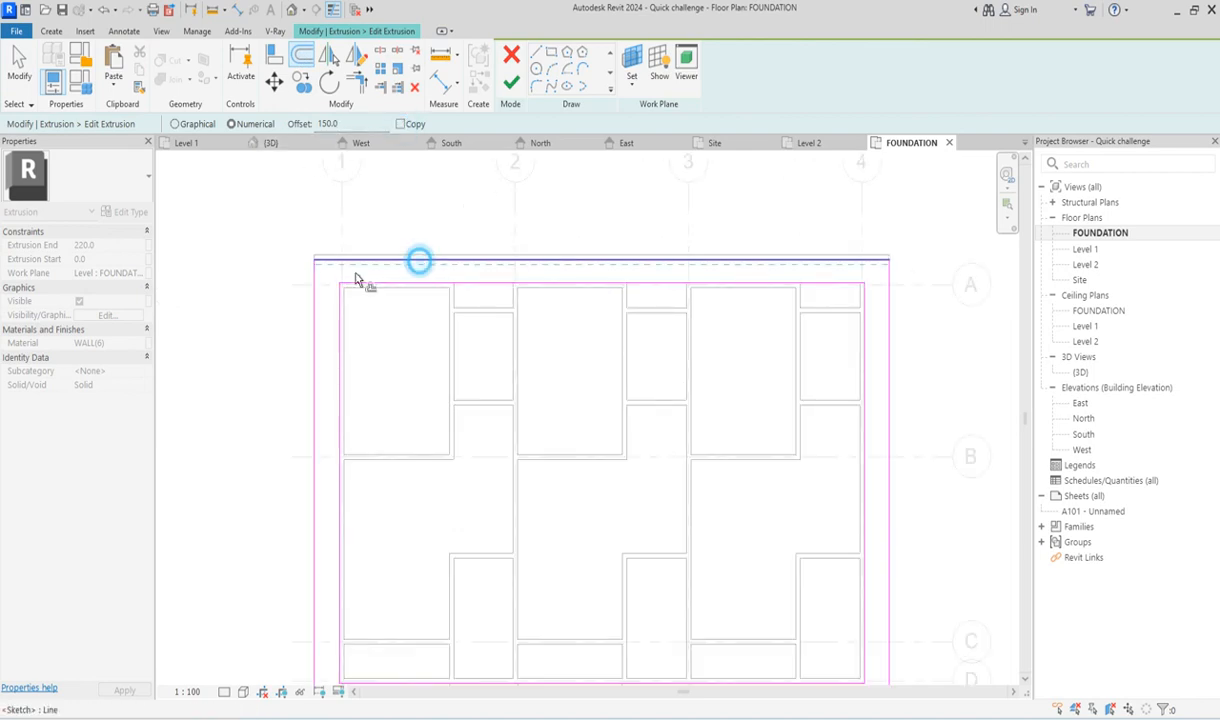
pyautogui.click(885, 340)
pyautogui.scroll(-3, 812, 210)
pyautogui.scroll(2, 839, 444)
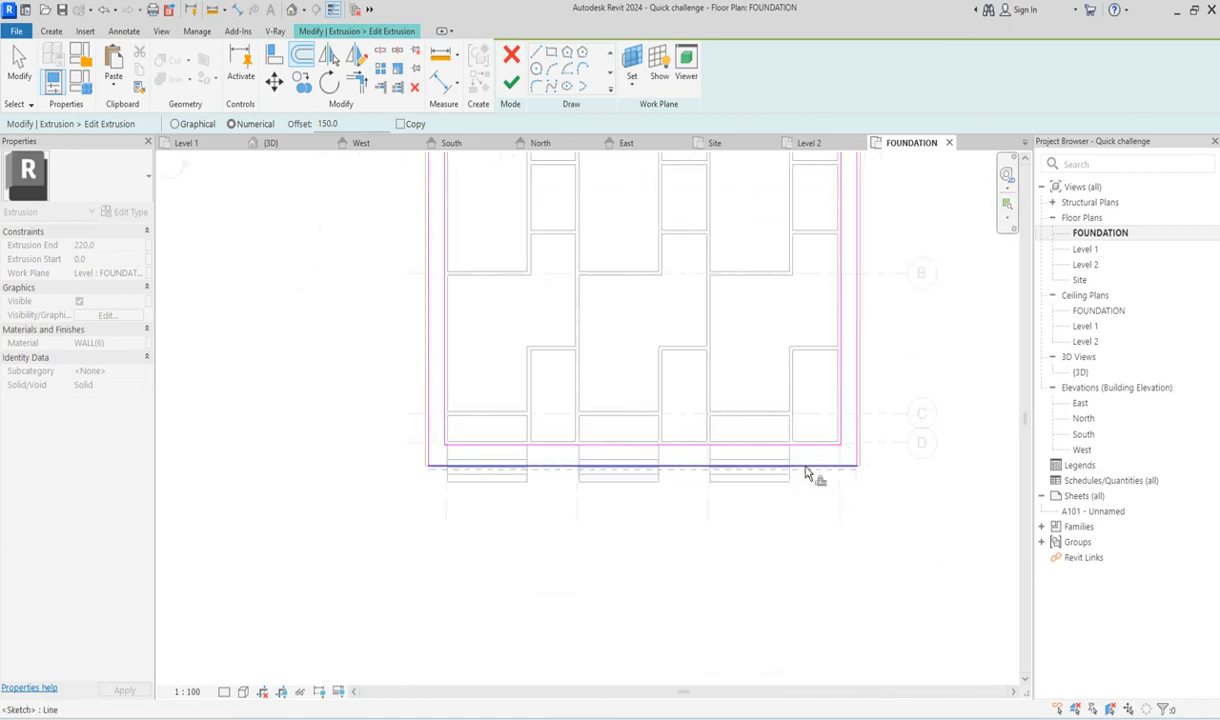
pyautogui.click(815, 467)
pyautogui.click(513, 83)
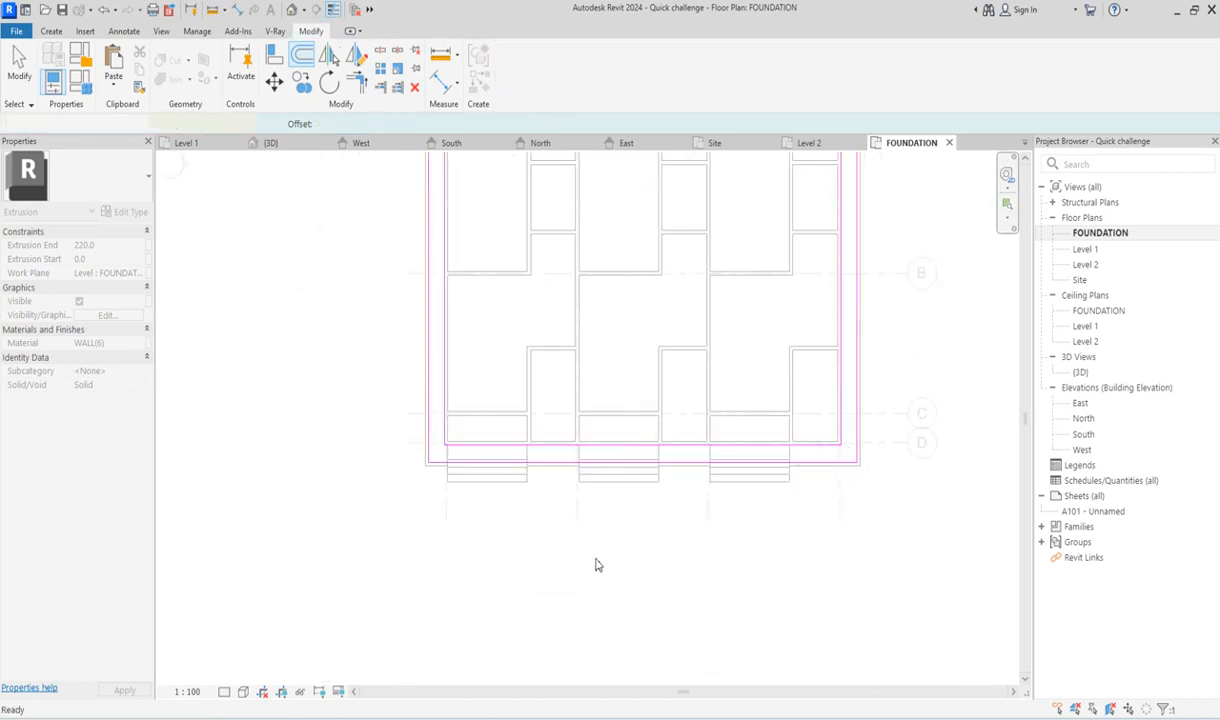
# Inspect the grass strip and border around the building in the 3D view and finish the in-place model.
pyautogui.doubleClick(1084, 373)
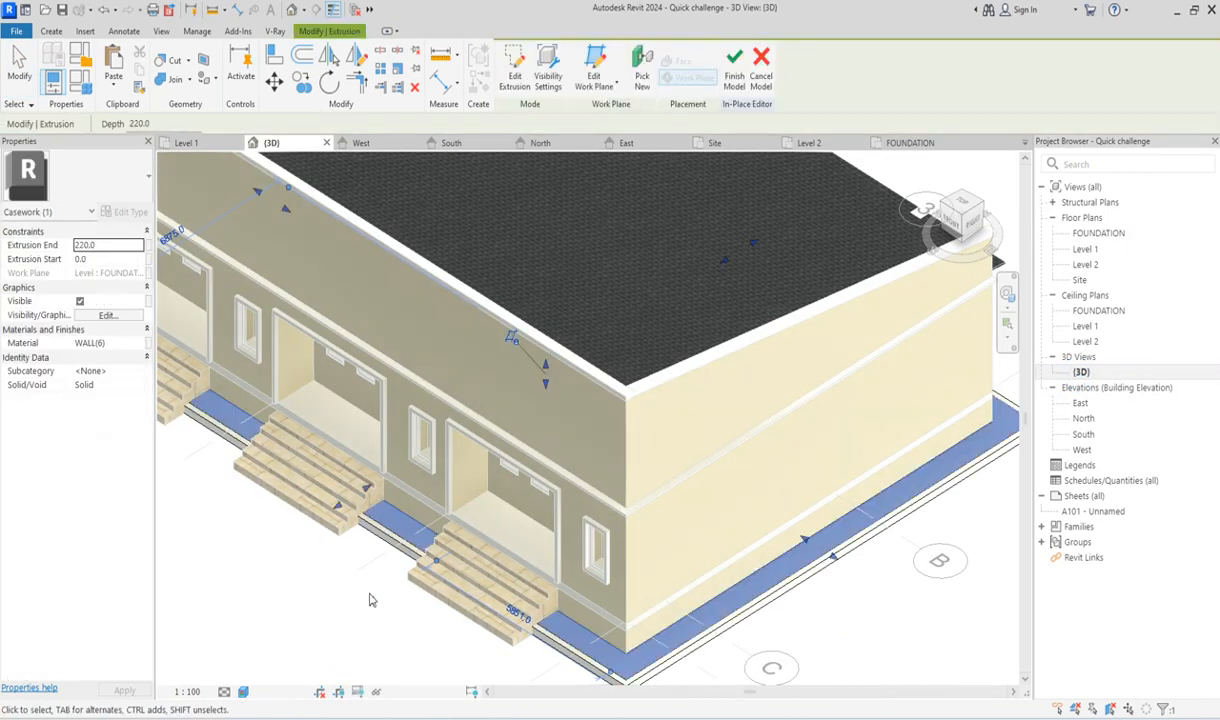
pyautogui.click(371, 596)
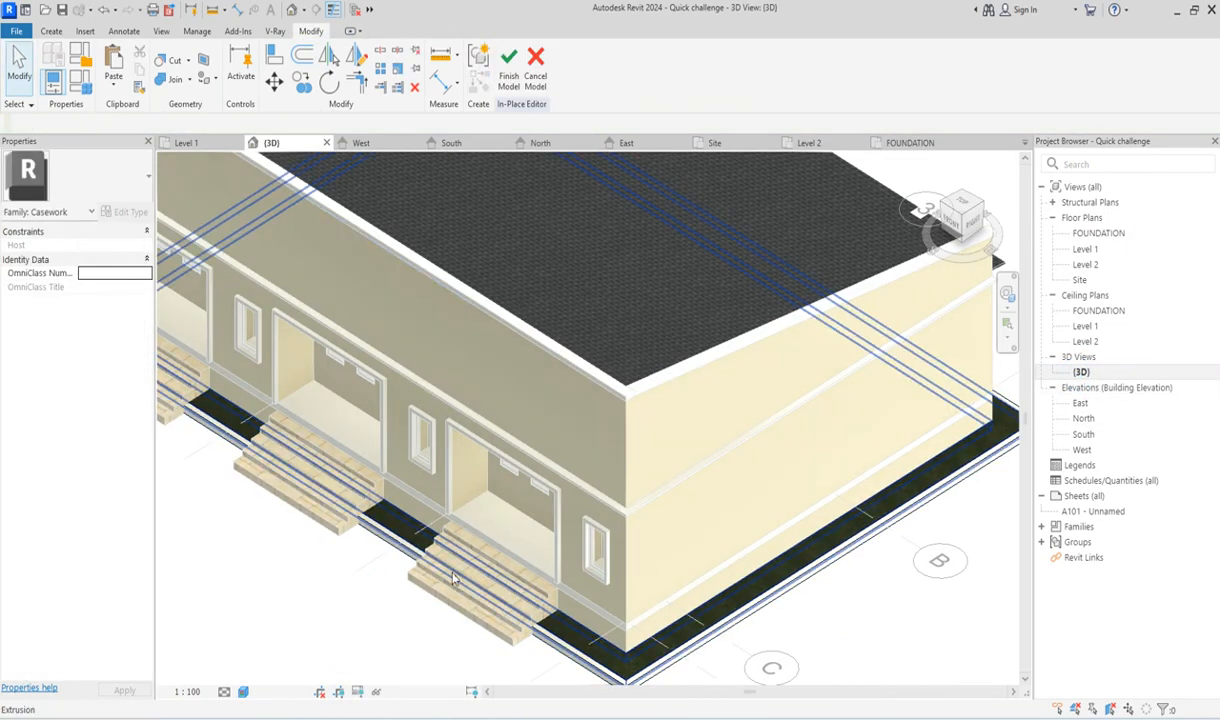
pyautogui.scroll(-5, 488, 577)
pyautogui.scroll(5, 296, 518)
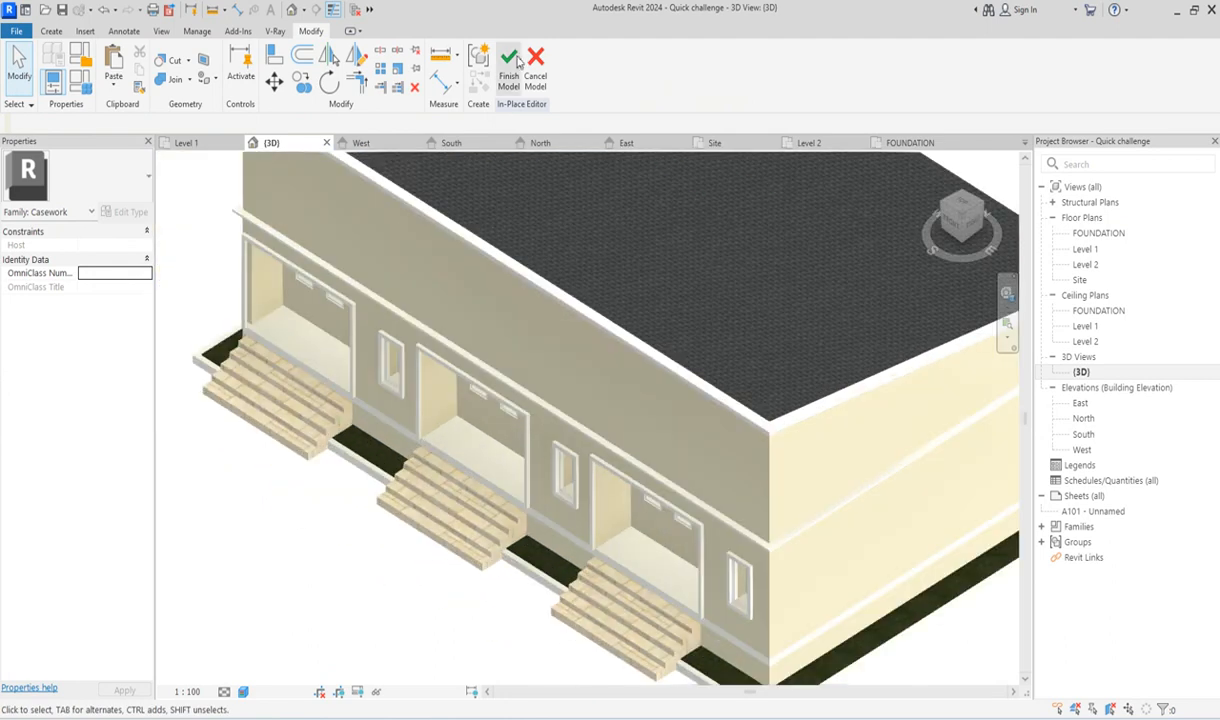
pyautogui.keyDown('shift'); pyautogui.moveTo(895, 195); pyautogui.dragTo(613, 567, button='middle'); pyautogui.keyUp('shift')
pyautogui.scroll(4, 577, 603)
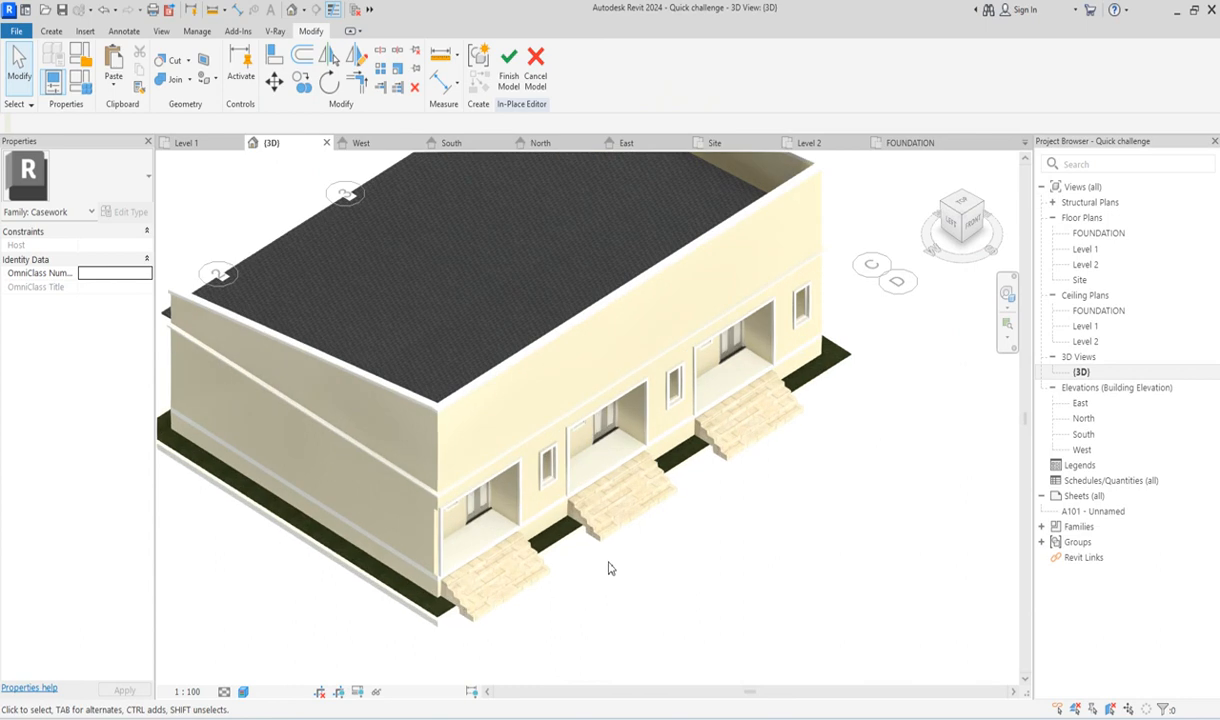
pyautogui.scroll(3, 608, 568)
pyautogui.scroll(-5, 609, 567)
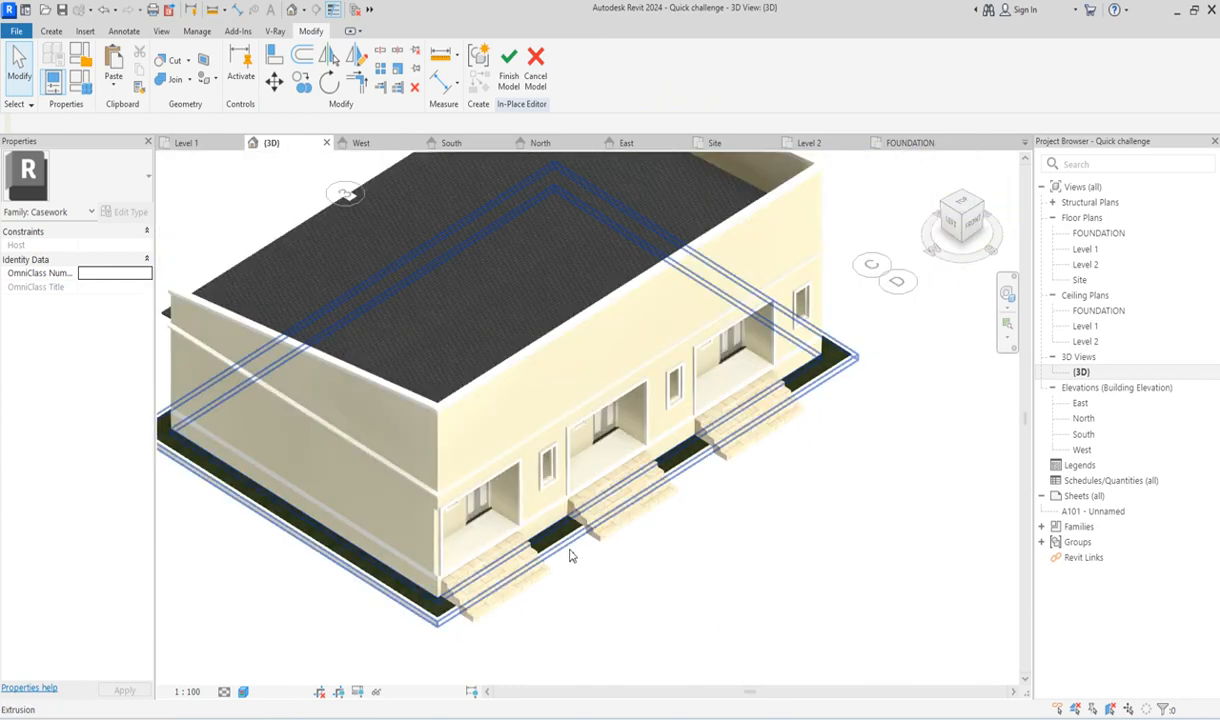
pyautogui.scroll(5, 572, 553)
pyautogui.click(507, 65)
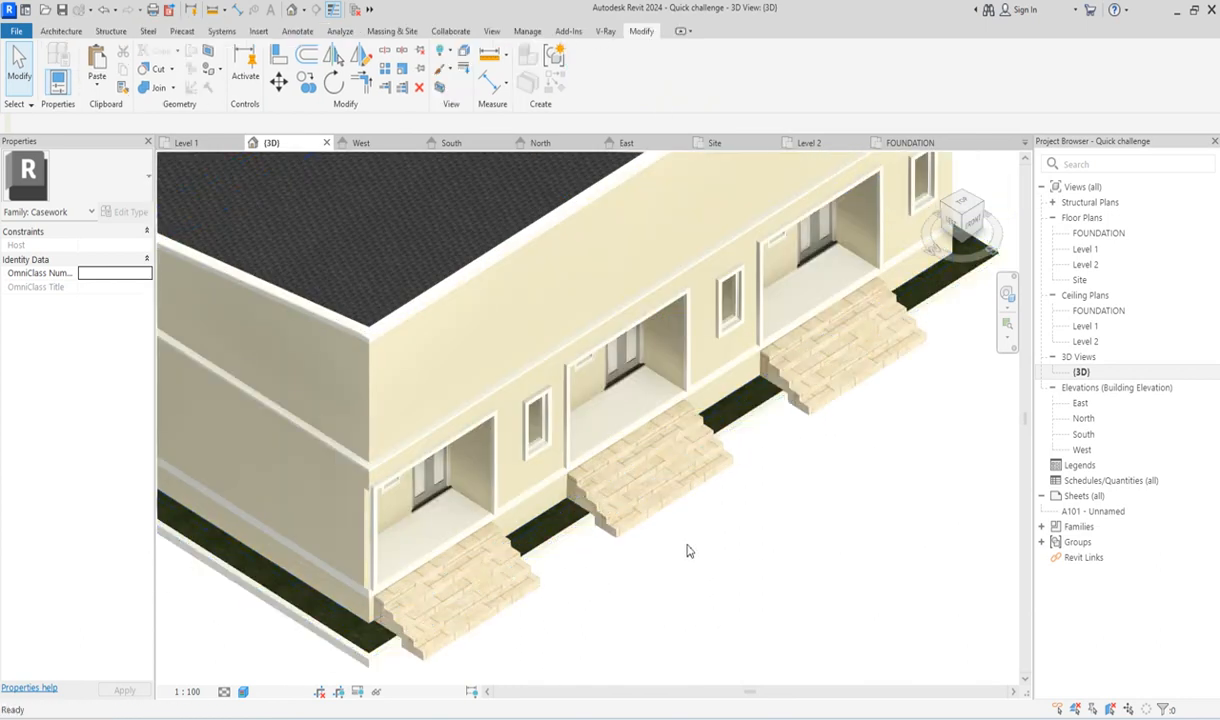
# Open the FOUNDATION floor plan.
pyautogui.scroll(-3, 687, 550)
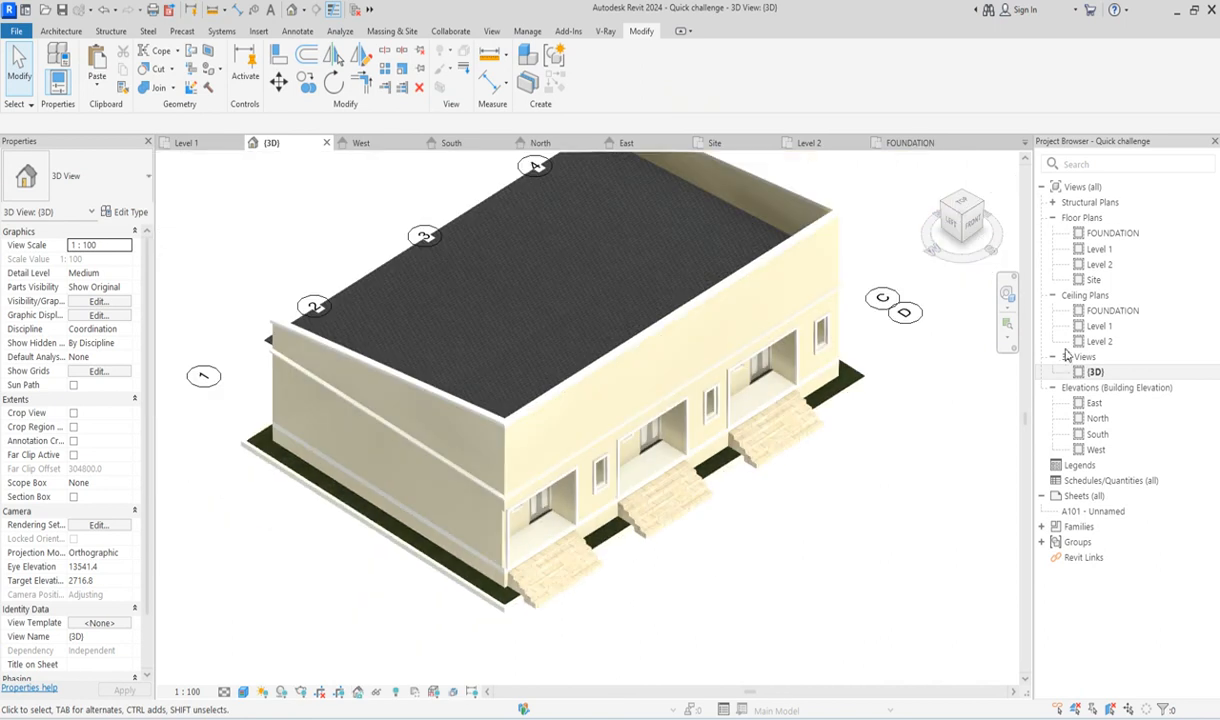
pyautogui.doubleClick(1099, 250)
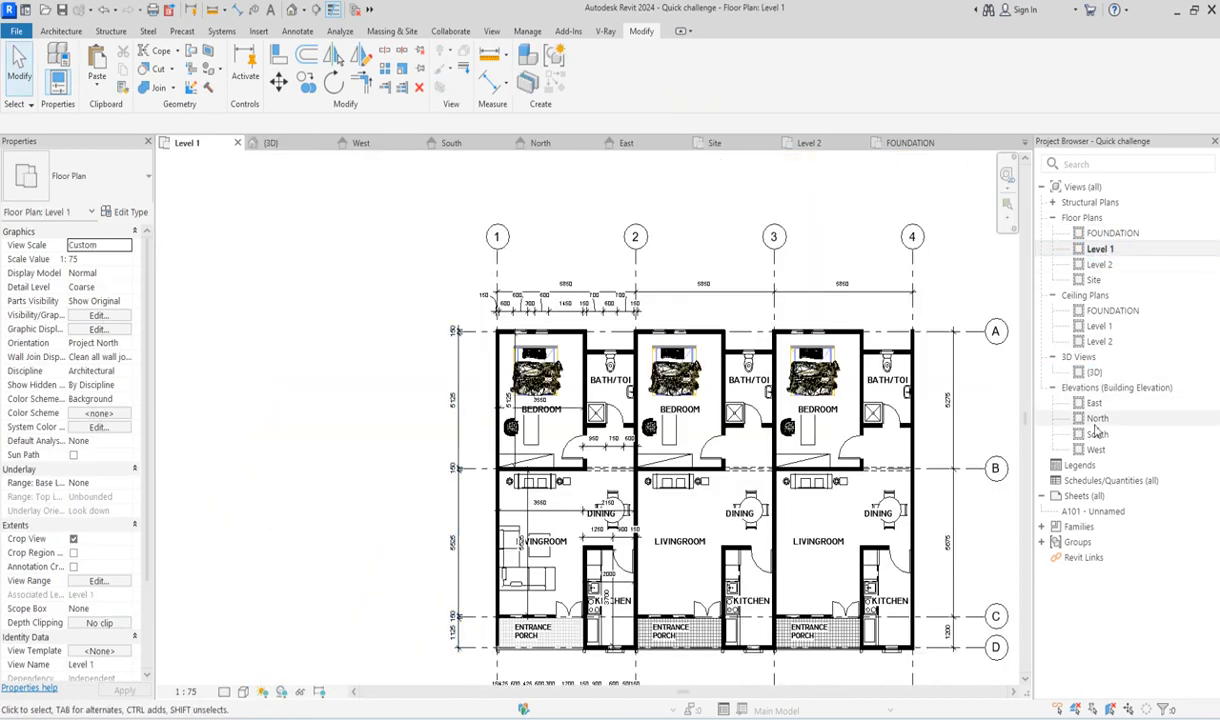
pyautogui.doubleClick(1098, 234)
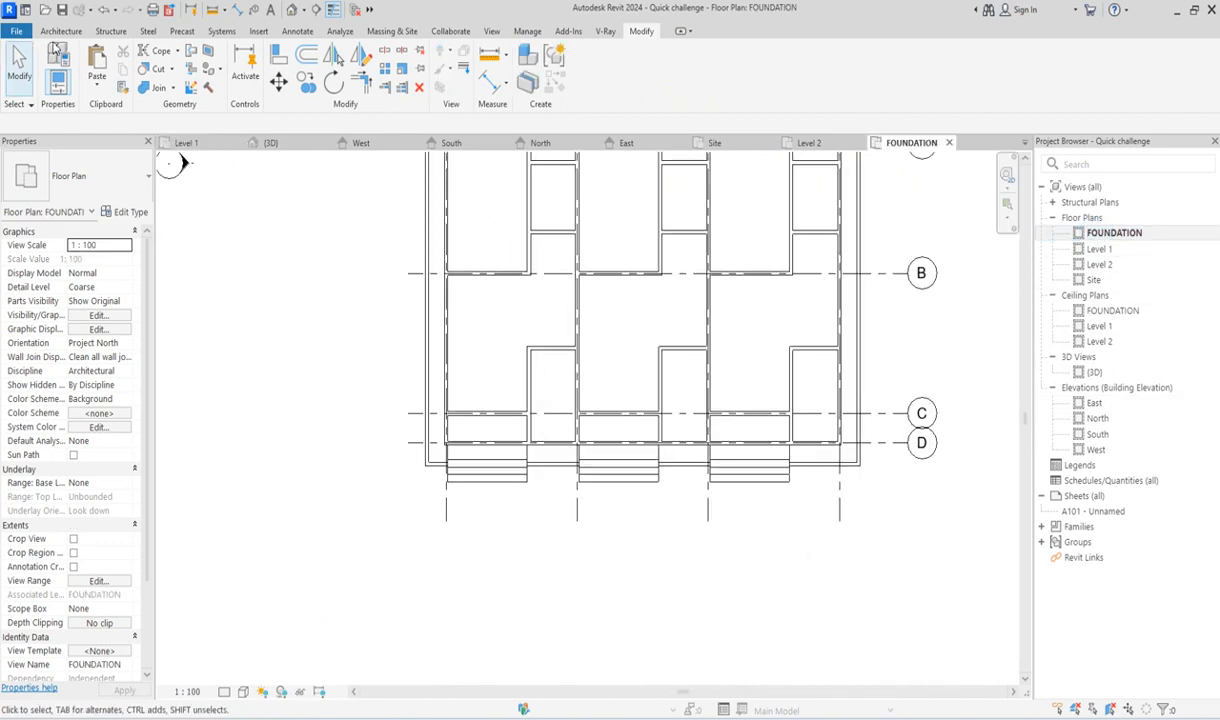
pyautogui.click(68, 32)
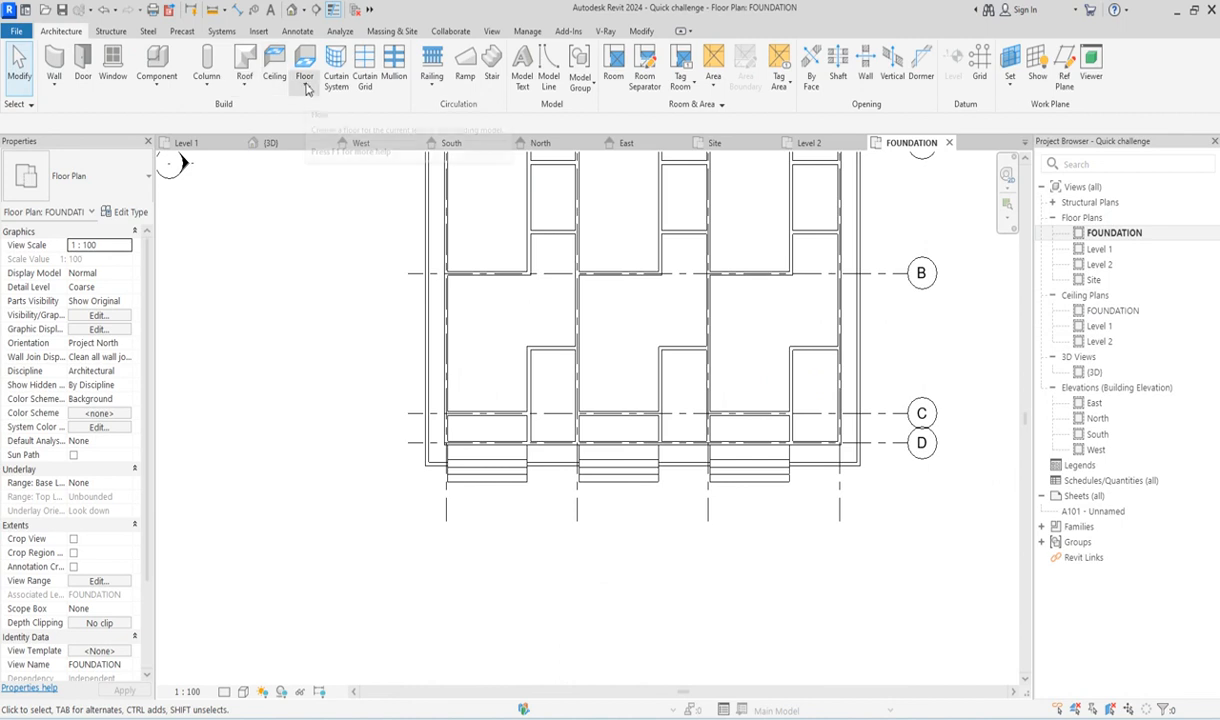
pyautogui.click(157, 80)
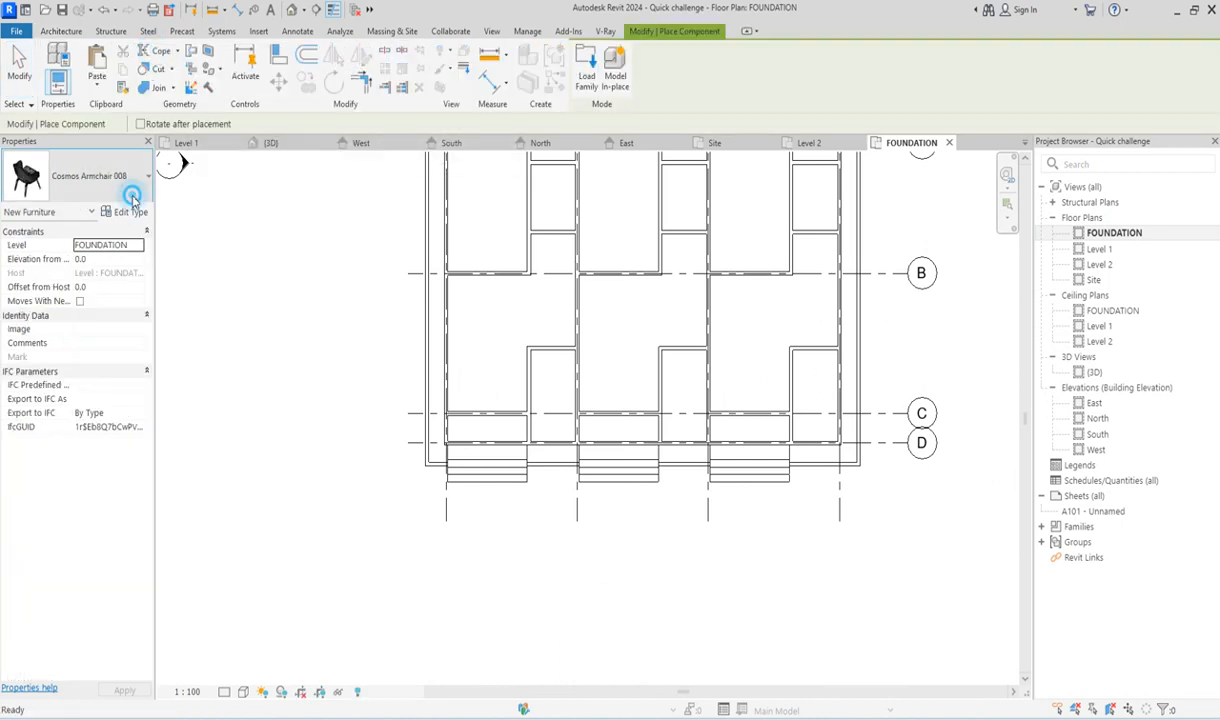
pyautogui.click(133, 195)
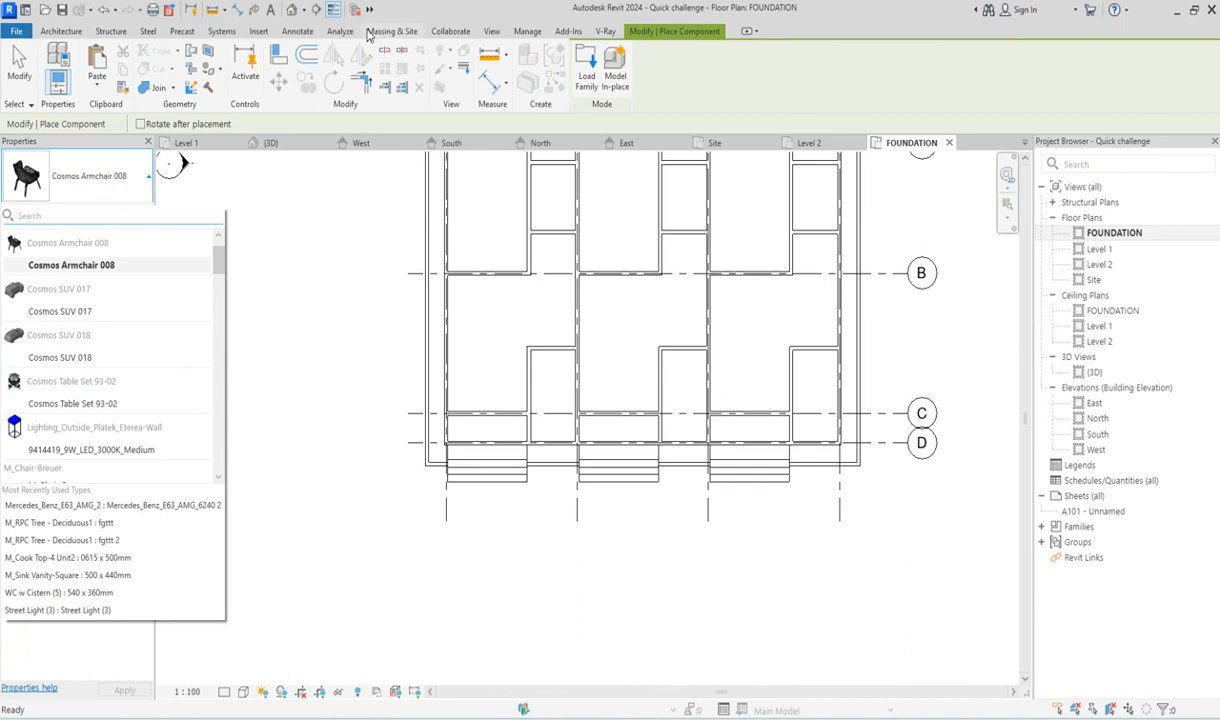
# Place a Golden Chain - 5.5 Meters tree as a site component between the first two entrance stairs, about 500 mm in front of the wall.
pyautogui.click(403, 33)
pyautogui.click(398, 30)
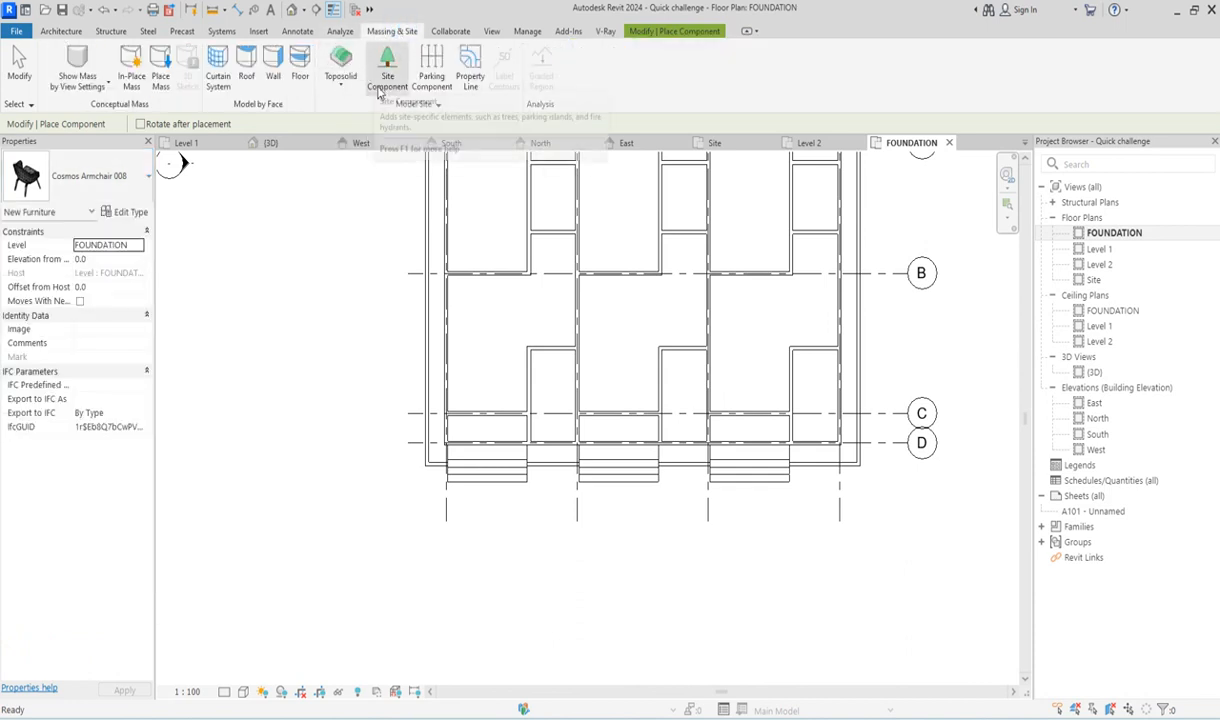
pyautogui.click(388, 68)
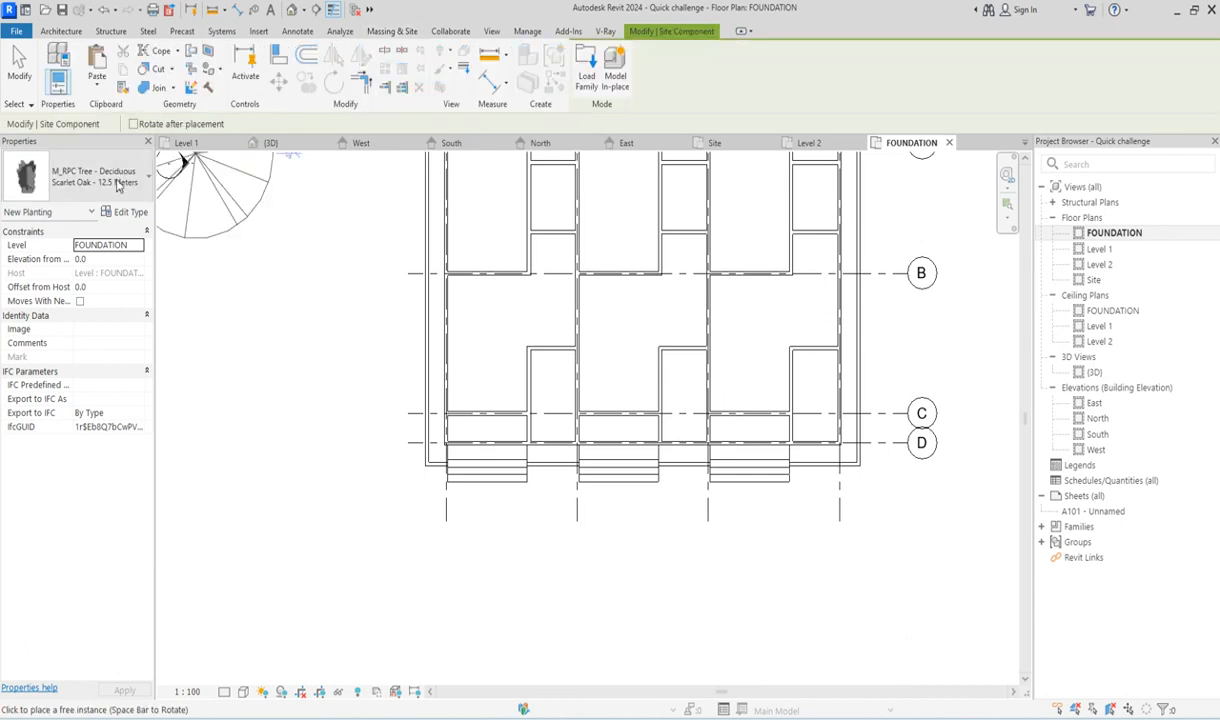
pyautogui.click(118, 185)
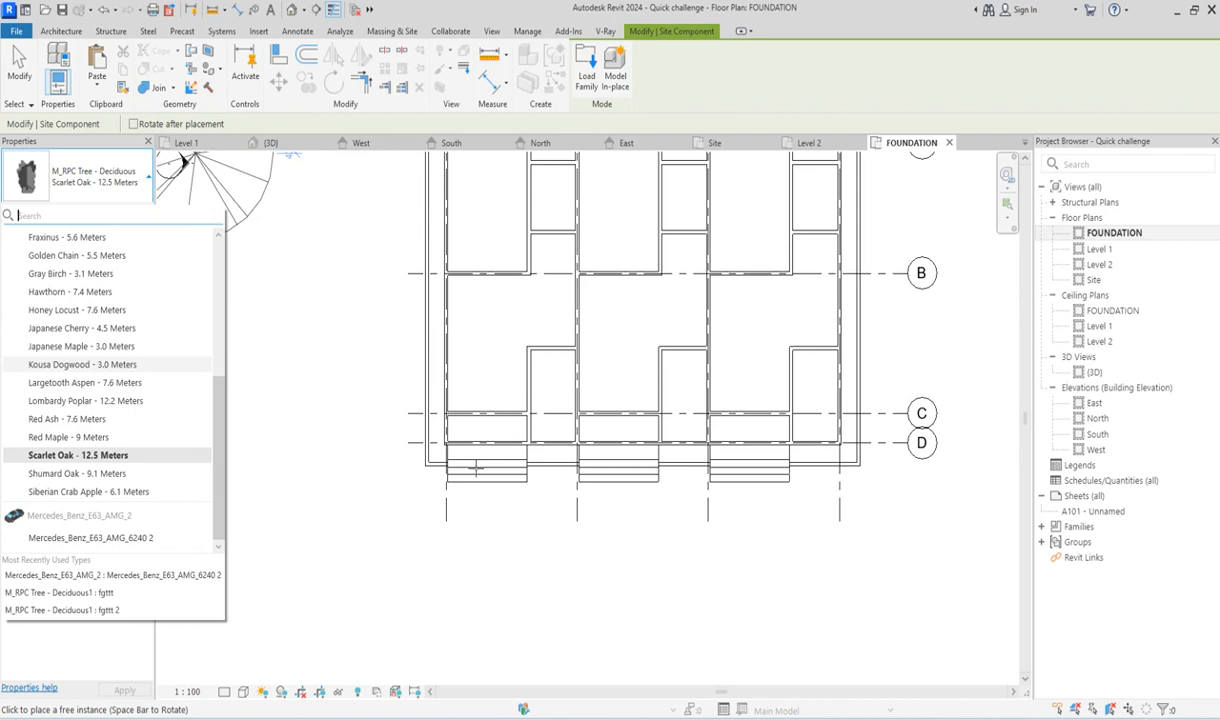
pyautogui.click(78, 255)
pyautogui.scroll(3, 445, 428)
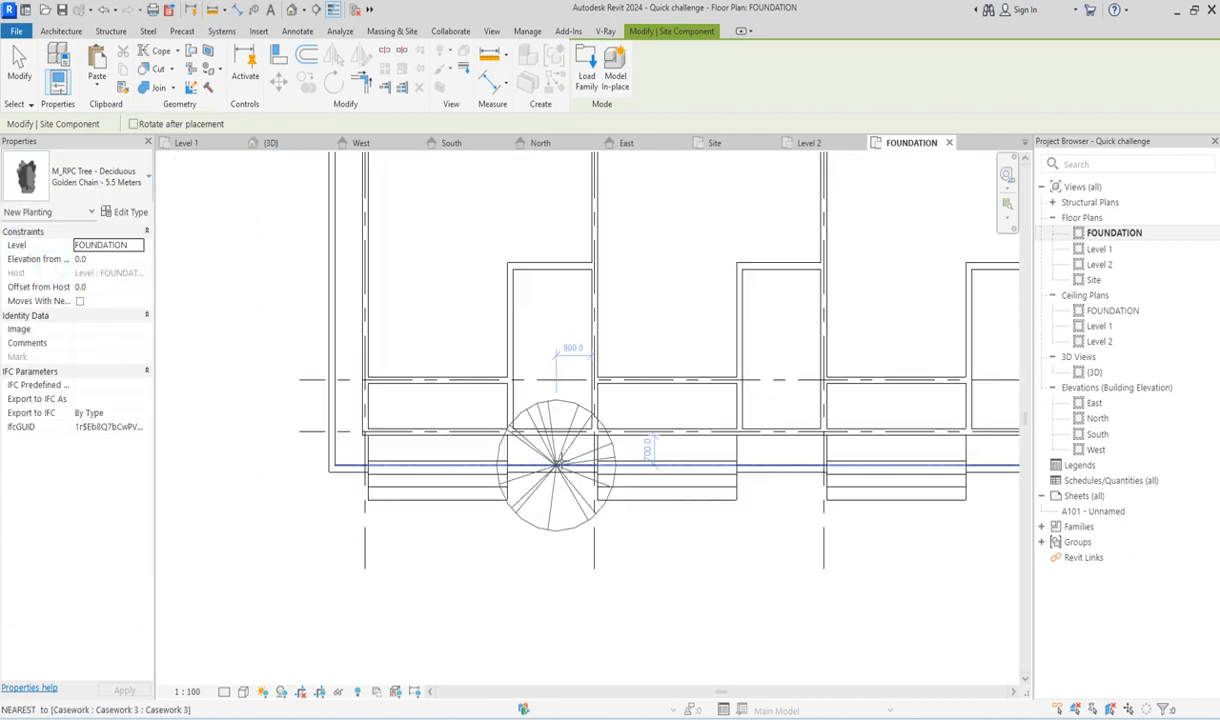
pyautogui.scroll(4, 545, 470)
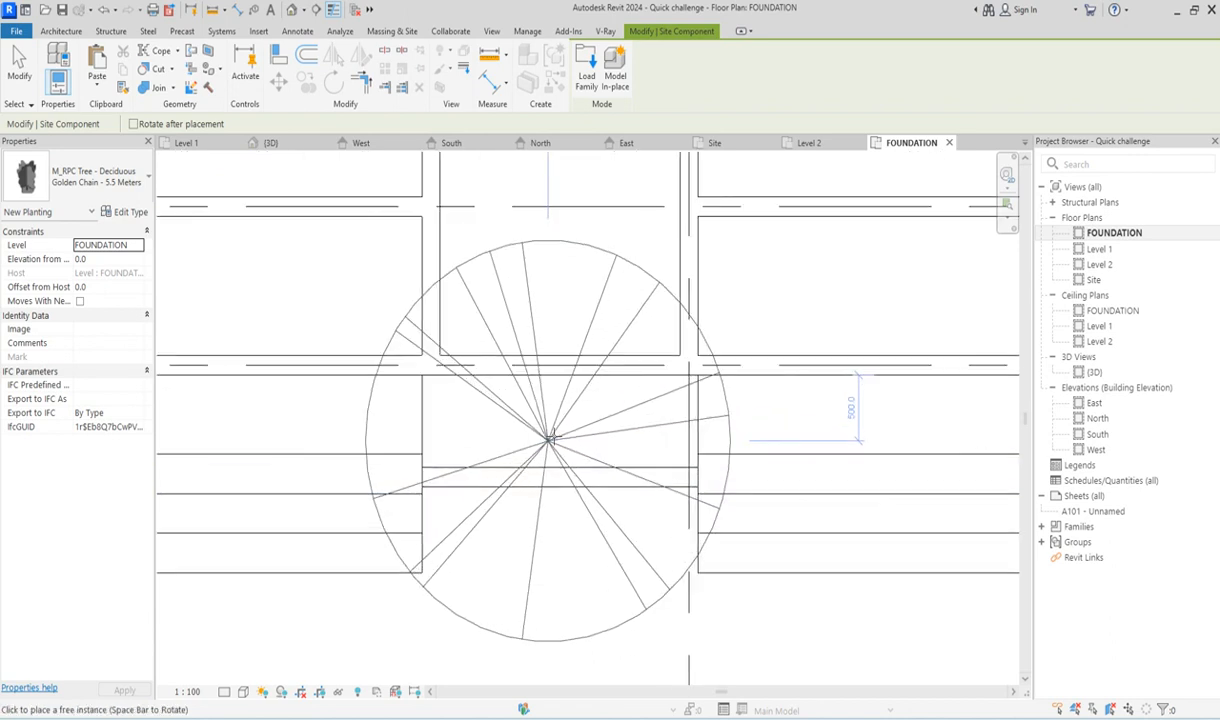
pyautogui.click(552, 436)
pyautogui.scroll(-5, 552, 436)
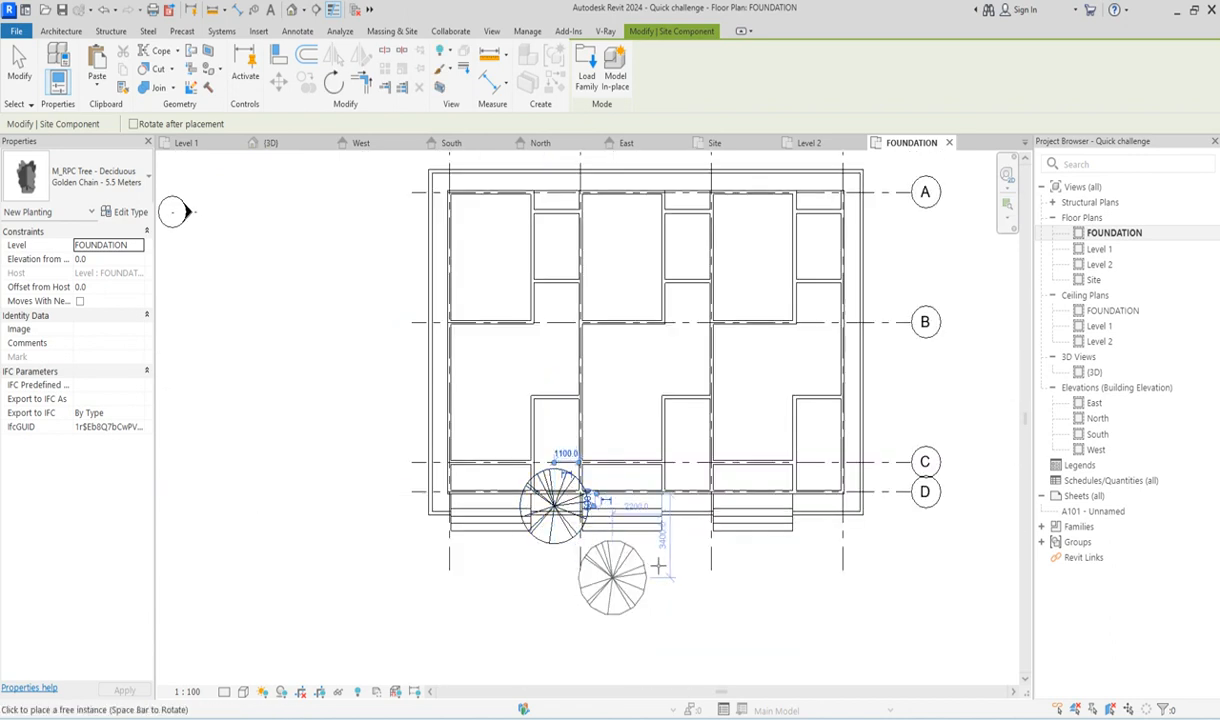
pyautogui.scroll(2, 690, 505)
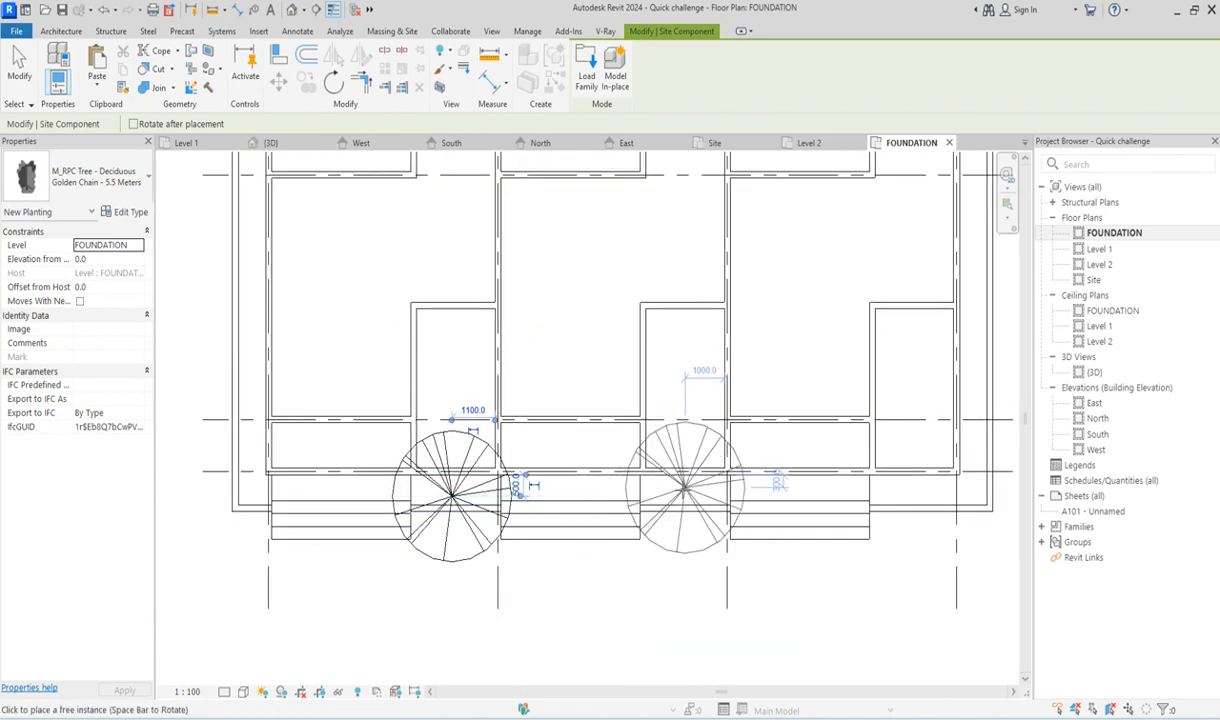
pyautogui.press('Escape')
pyautogui.press('Escape')
# Change the placed tree's type to the Crane Lily render appearance from Shrubs [General] and set its height to 900 mm.
pyautogui.click(436, 556)
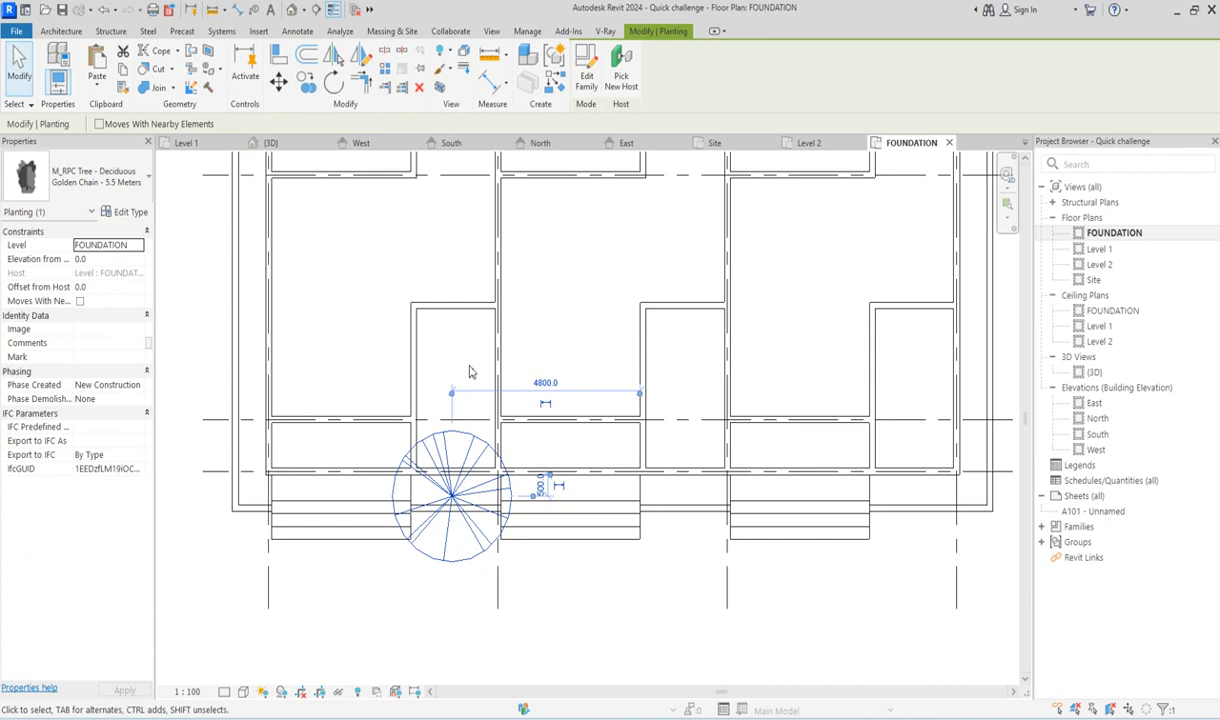
pyautogui.click(131, 211)
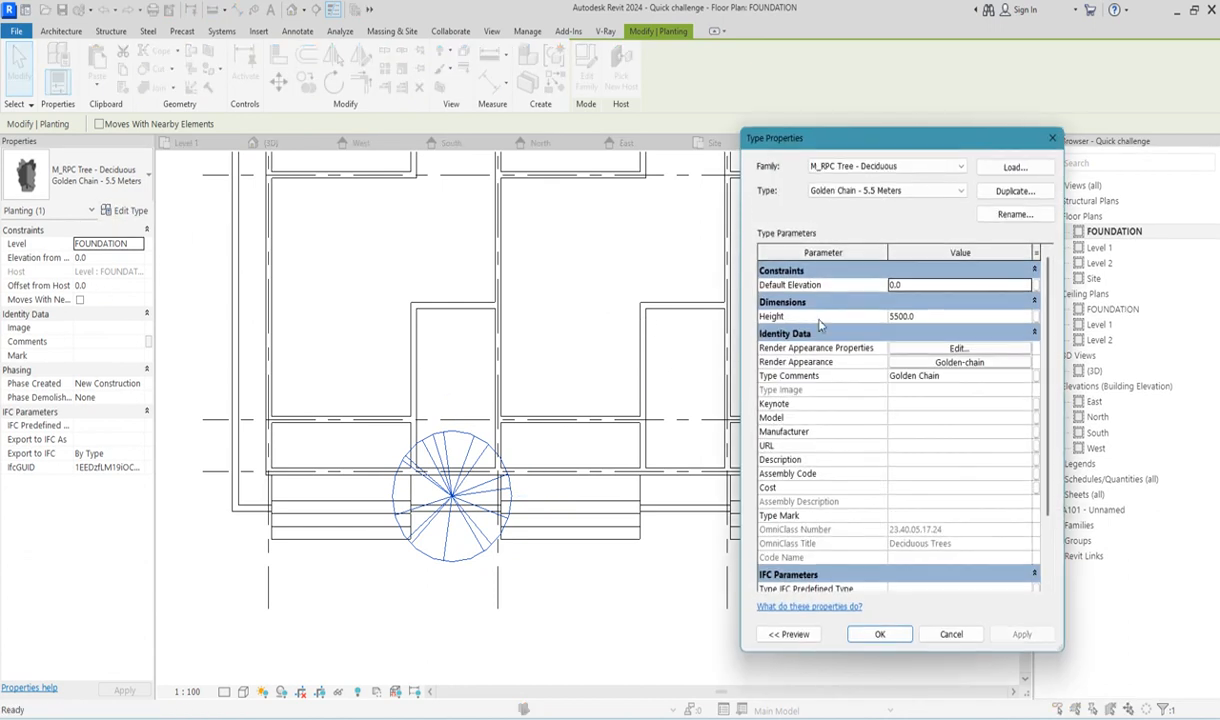
pyautogui.click(958, 362)
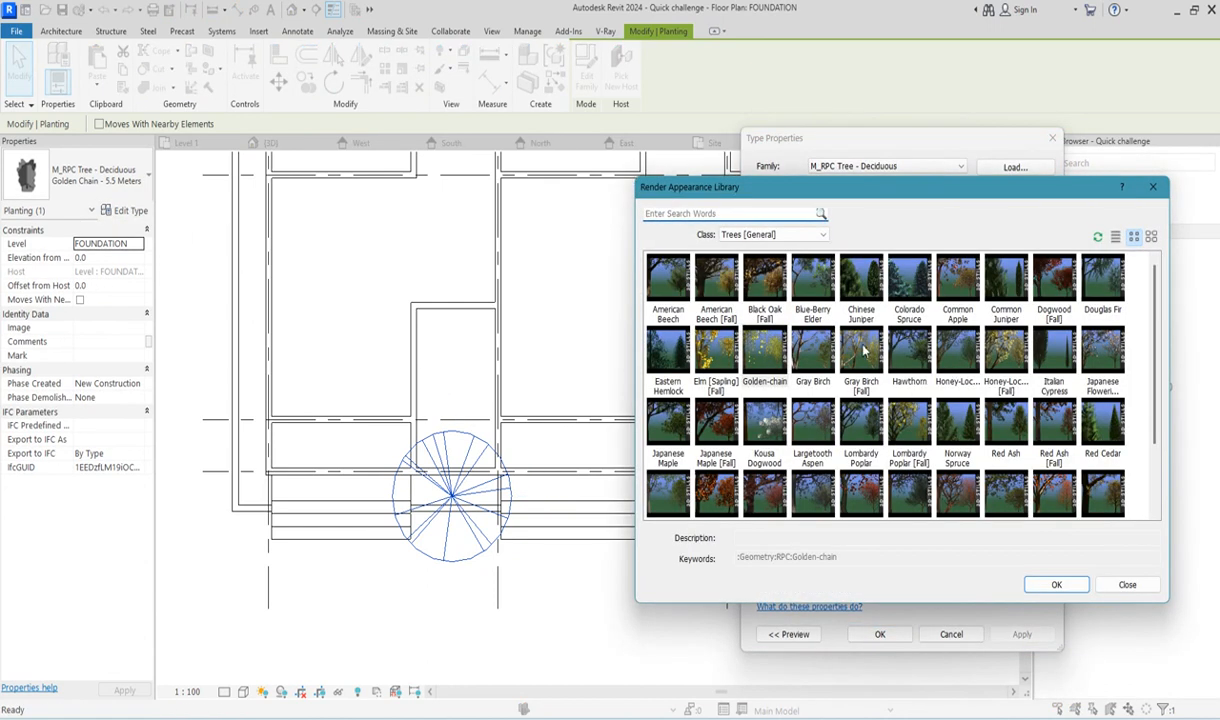
pyautogui.click(819, 235)
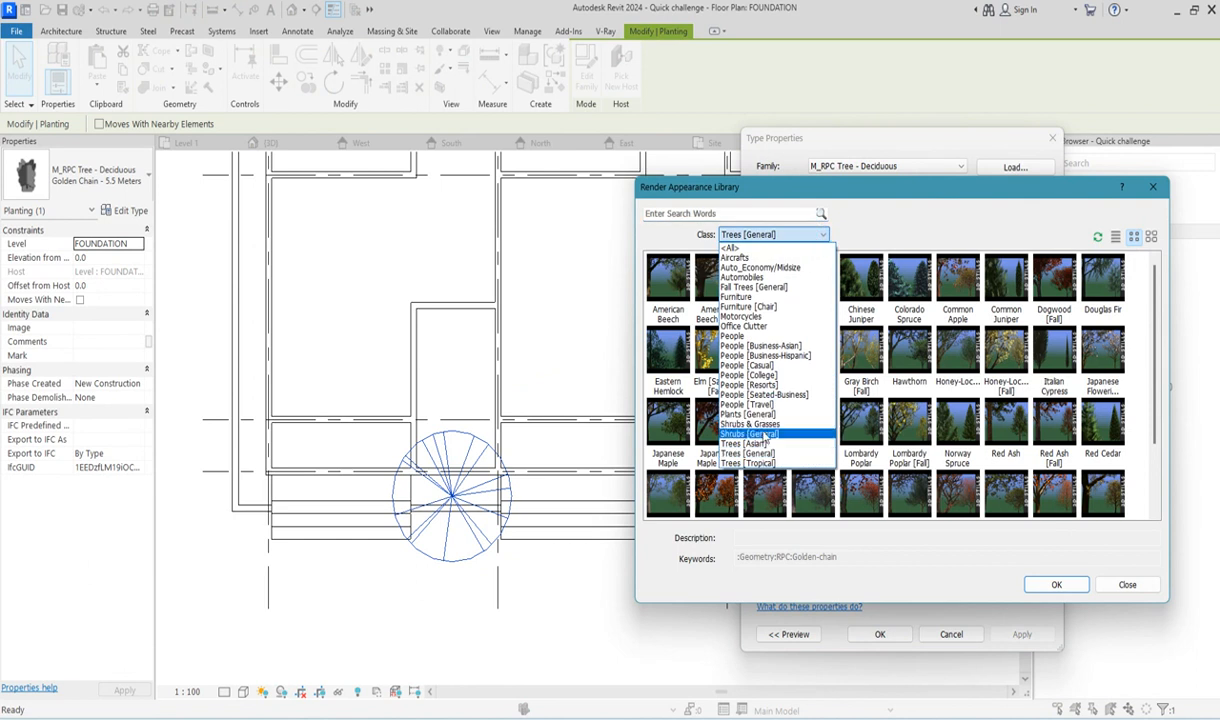
pyautogui.click(769, 434)
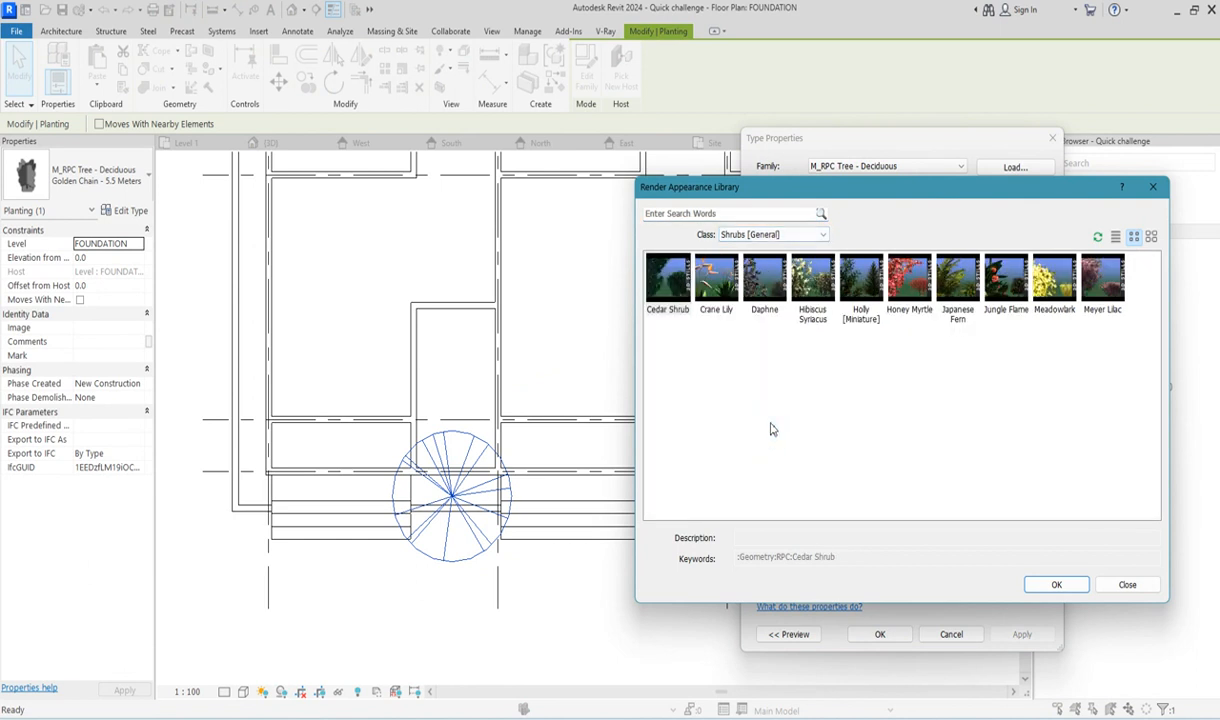
pyautogui.click(718, 285)
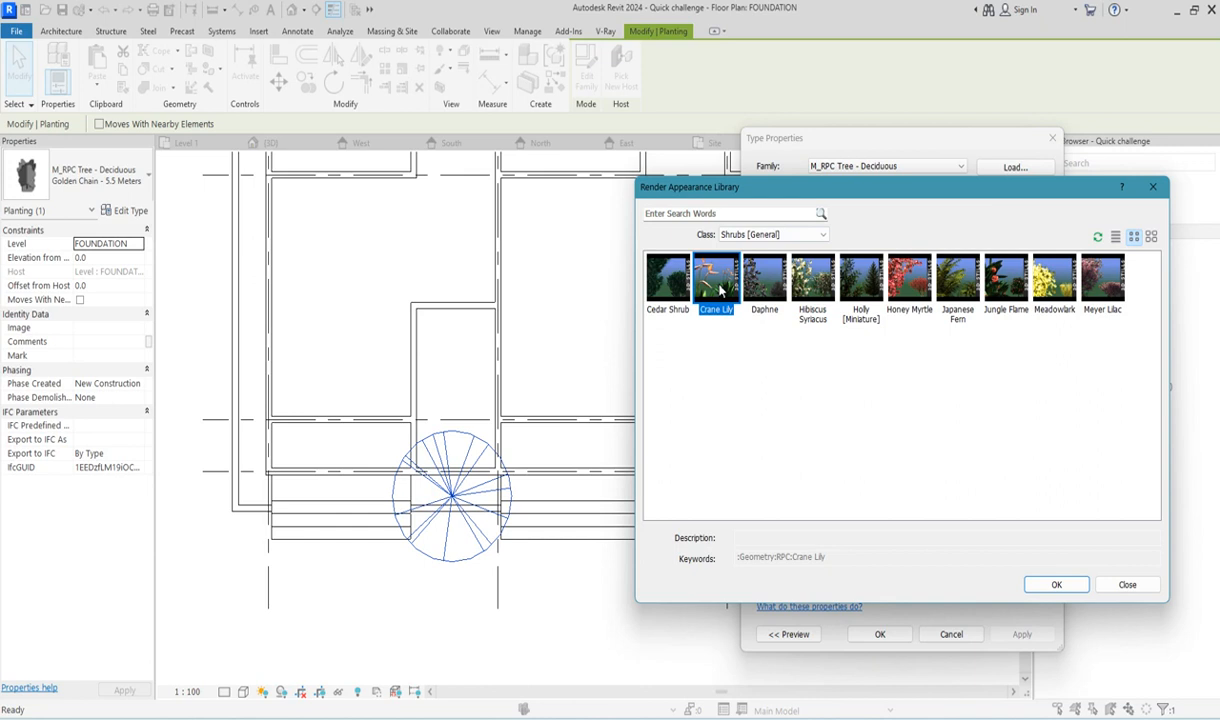
pyautogui.click(1060, 584)
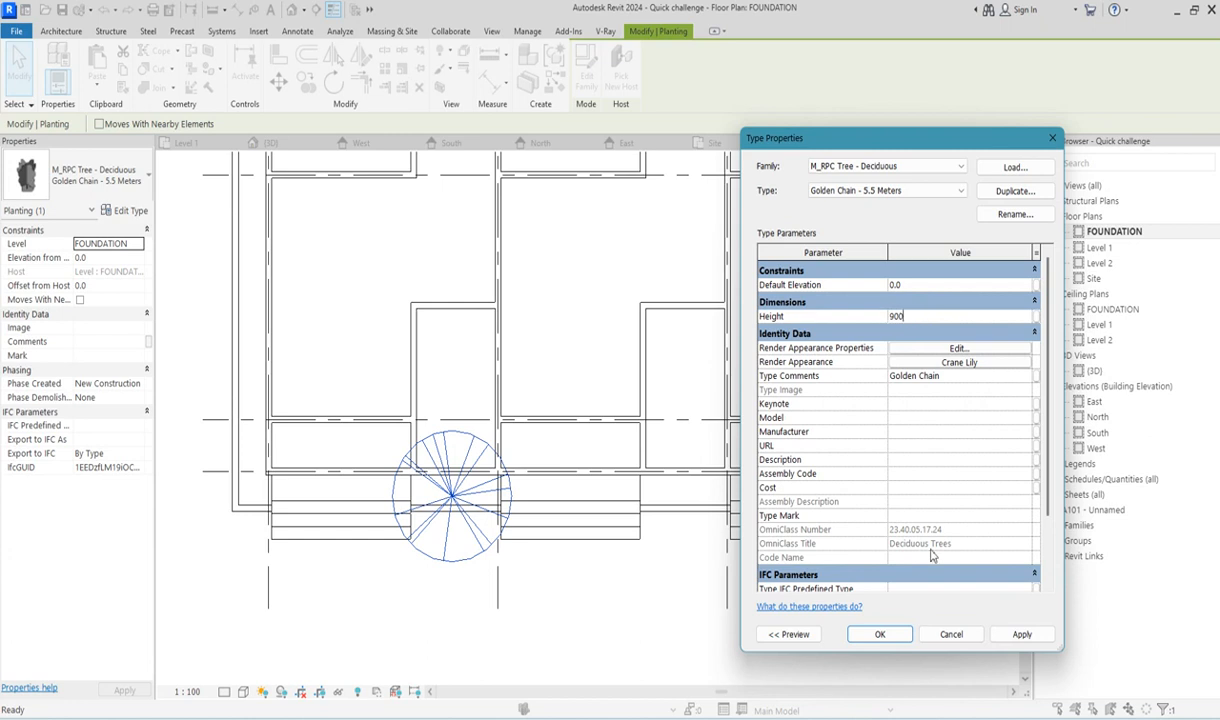
pyautogui.click(905, 636)
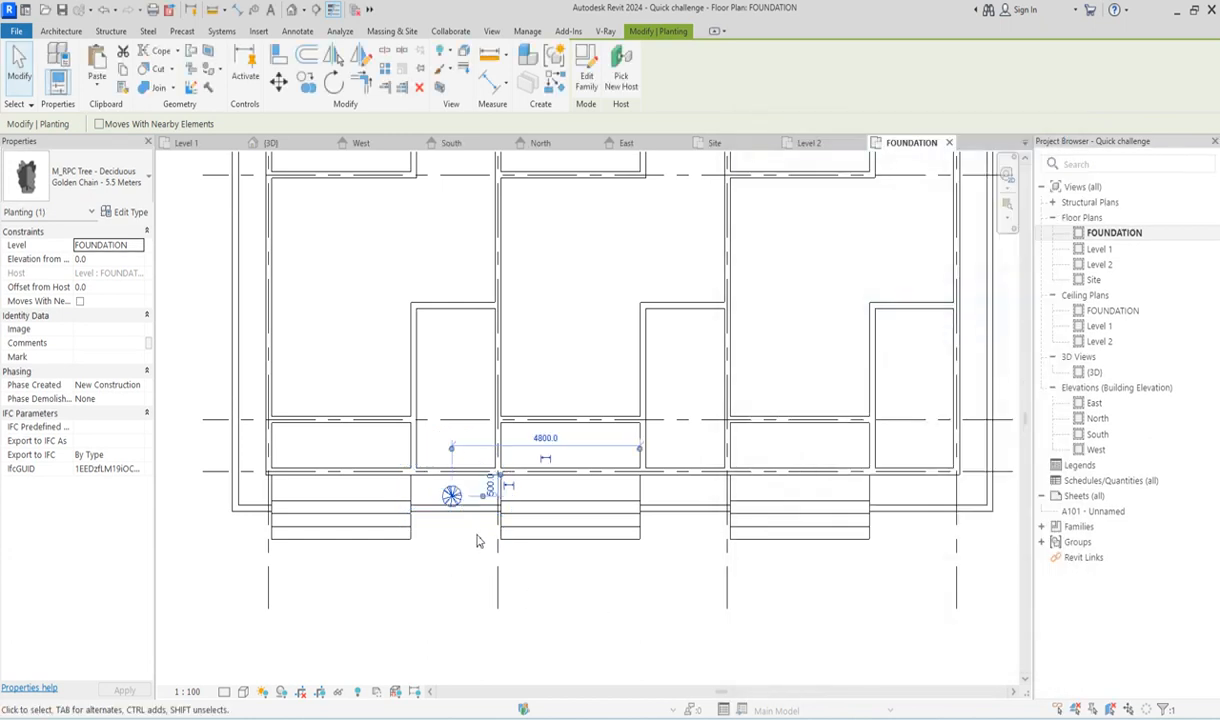
pyautogui.scroll(2, 473, 520)
pyautogui.click(473, 520)
pyautogui.moveTo(469, 518); pyautogui.dragTo(480, 607)
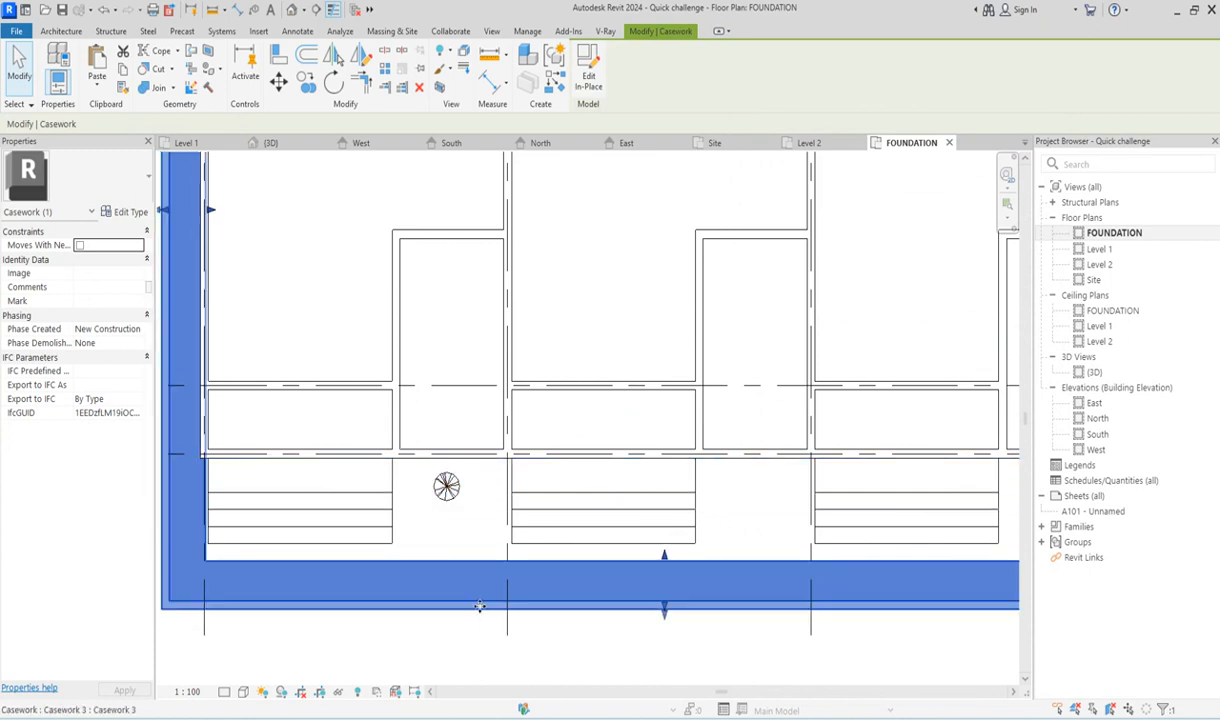
pyautogui.hotkey('ctrl', 'z')
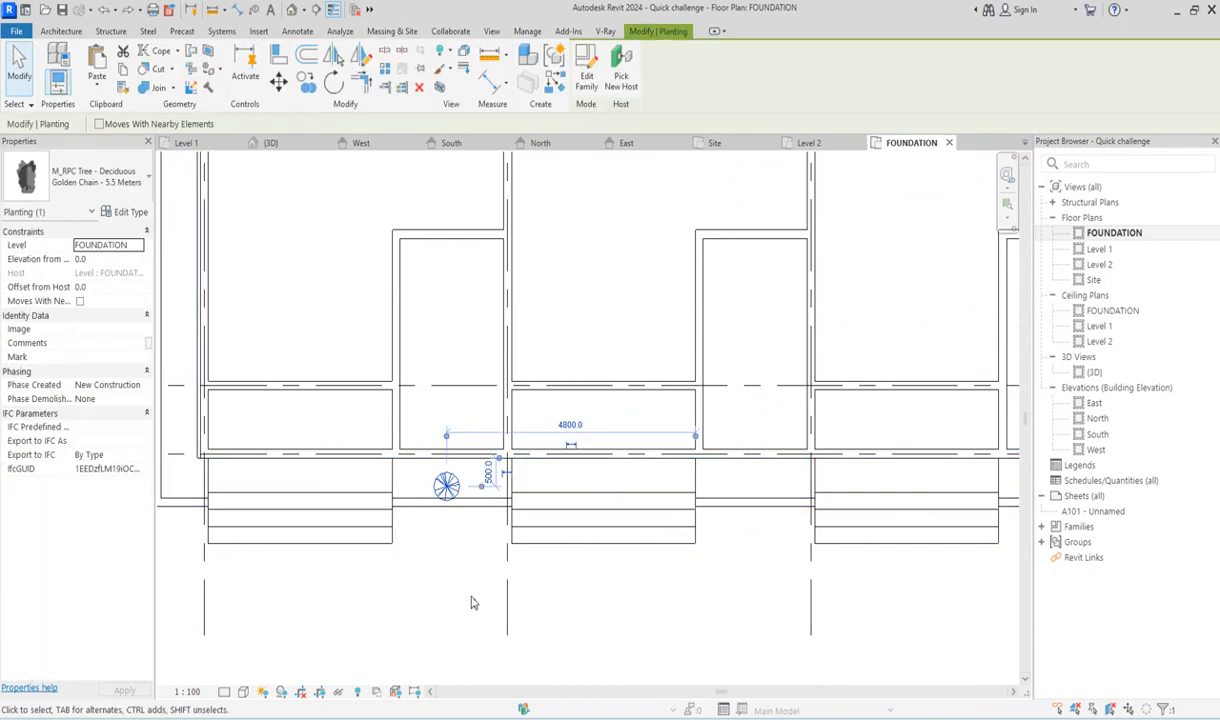
# Nudge the plant toward the first stair to about 440 mm from the wall, and copy it 800 mm toward the second stair.
pyautogui.press('Left')
pyautogui.press('Left')
pyautogui.press('Left')
pyautogui.press('Up')
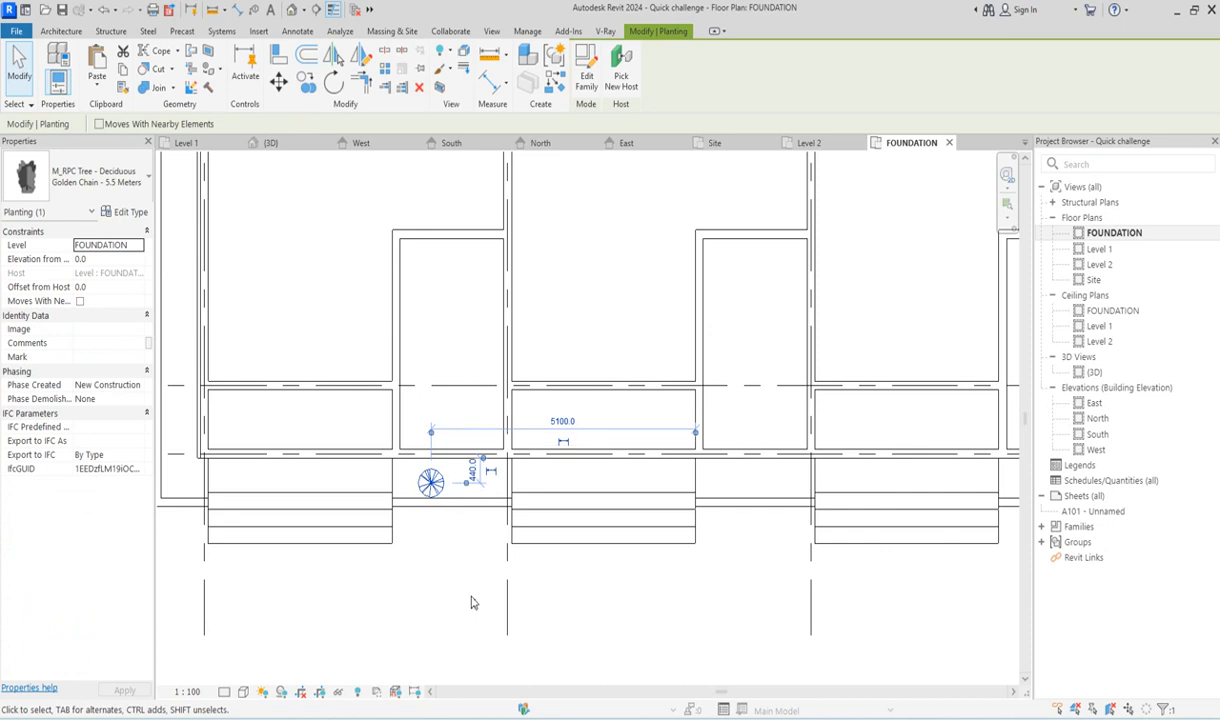
pyautogui.click(306, 86)
pyautogui.click(457, 484)
pyautogui.click(472, 484)
pyautogui.press('Escape')
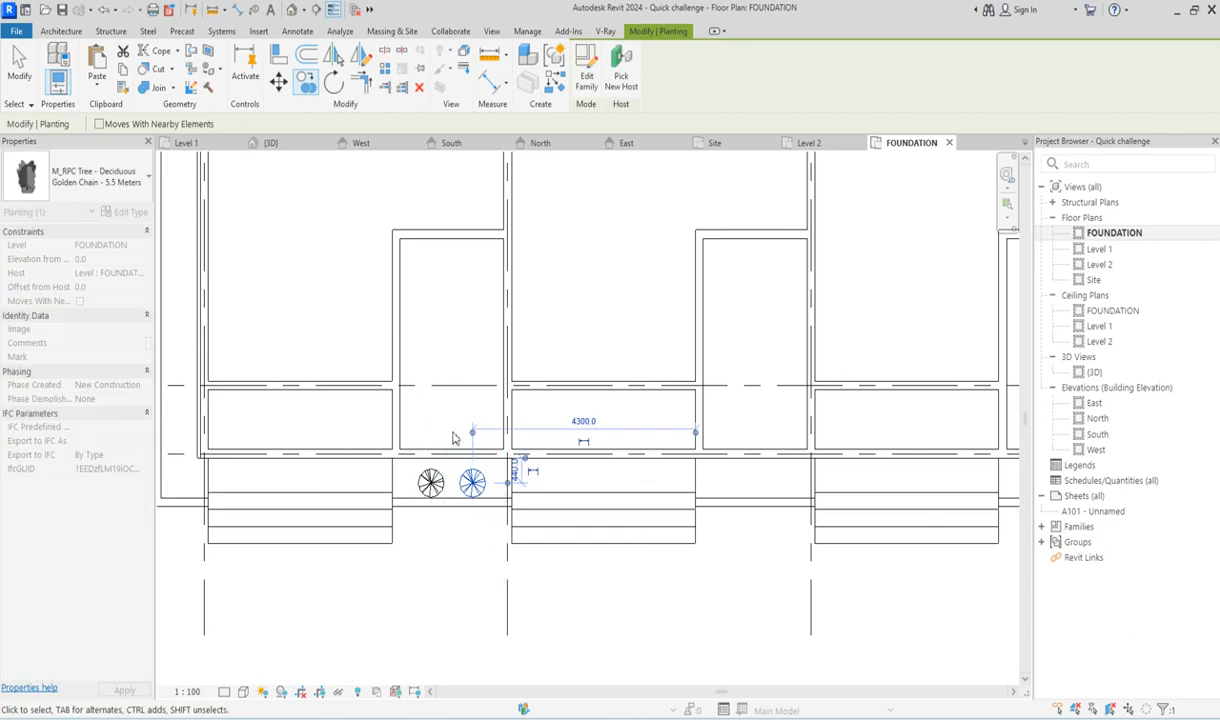
# Copy both plants in multiple mode at the 5850 mm grid spacing, from grid 1 to 2 and 2 to 3, into the other two front bays.
pyautogui.scroll(3, 440, 485)
pyautogui.keyDown('ctrl'); pyautogui.click(441, 484); pyautogui.keyUp('ctrl')
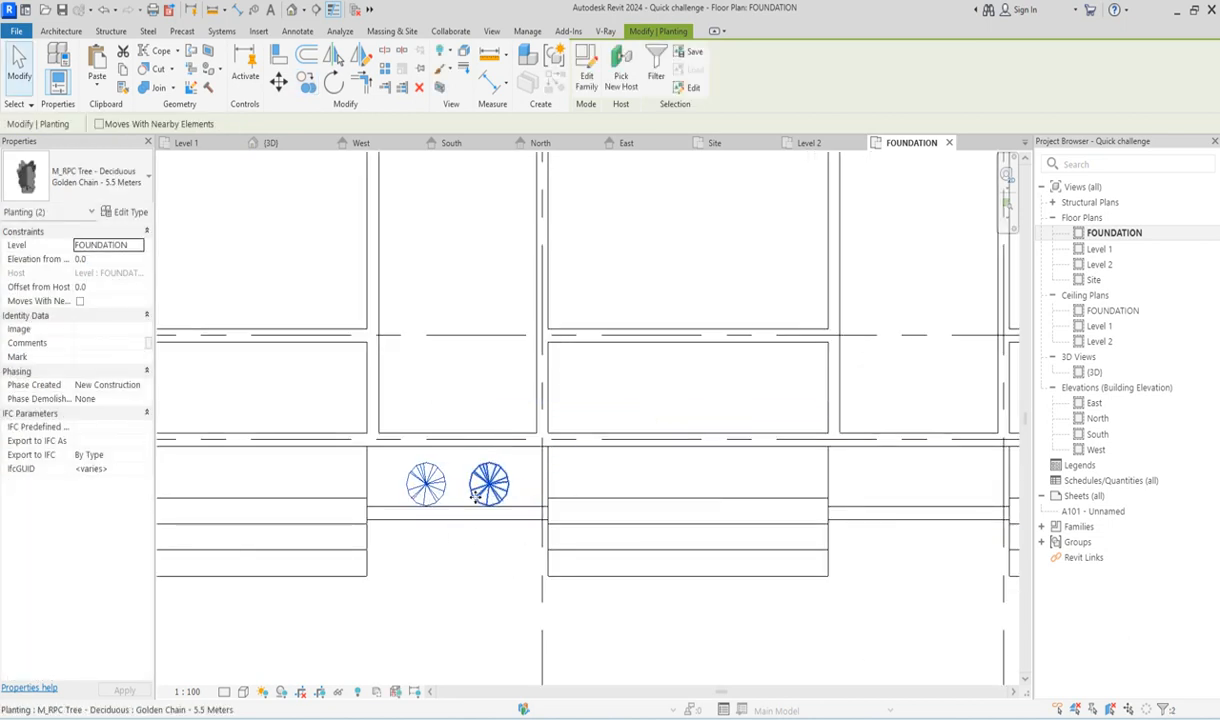
pyautogui.scroll(-5, 505, 540)
pyautogui.scroll(2, 715, 545)
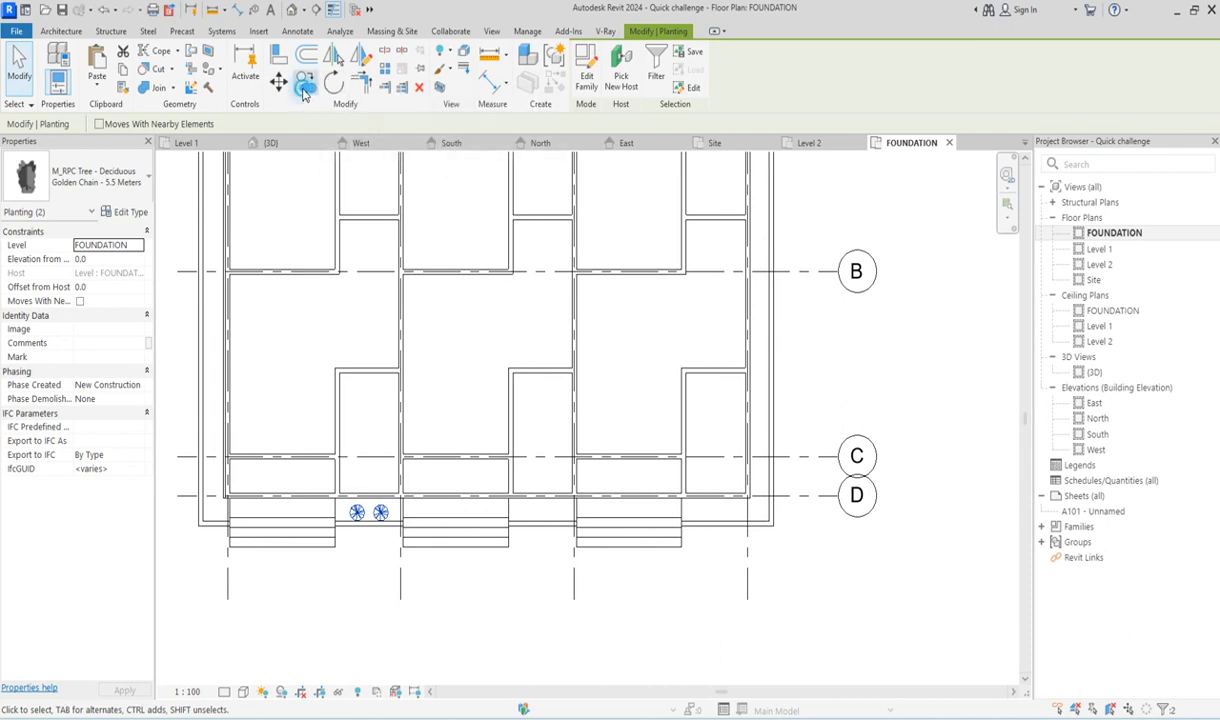
pyautogui.click(307, 82)
pyautogui.click(228, 599)
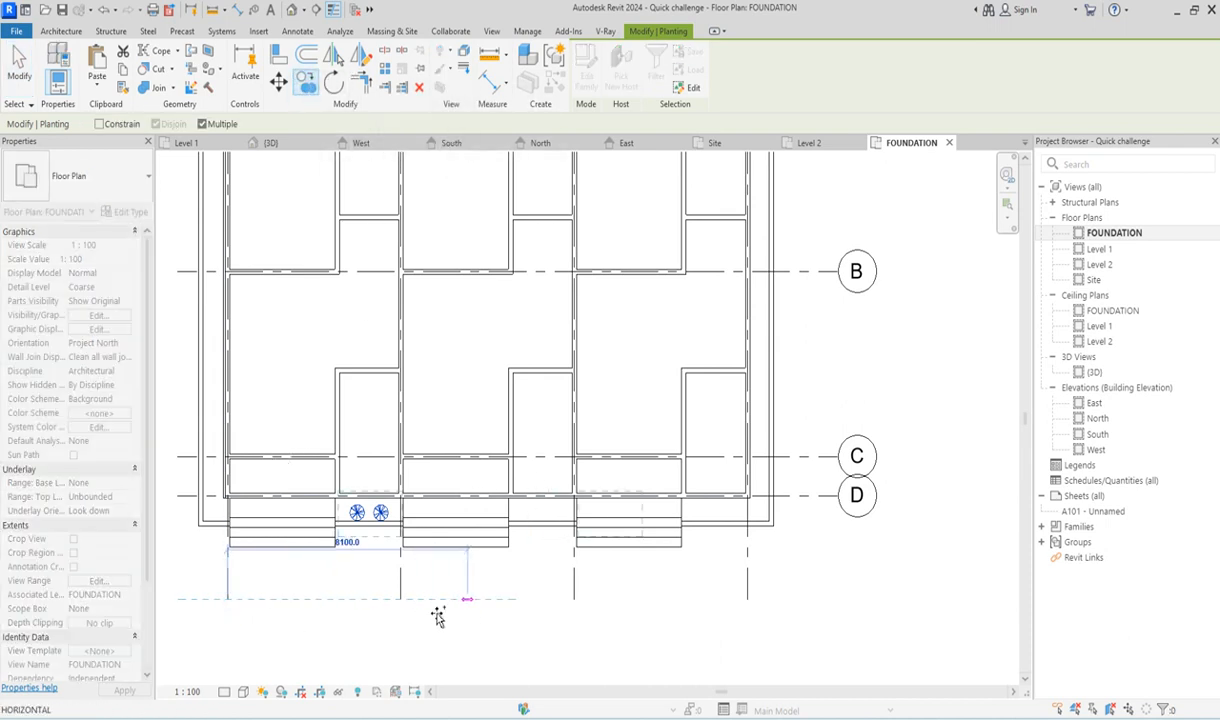
pyautogui.click(400, 599)
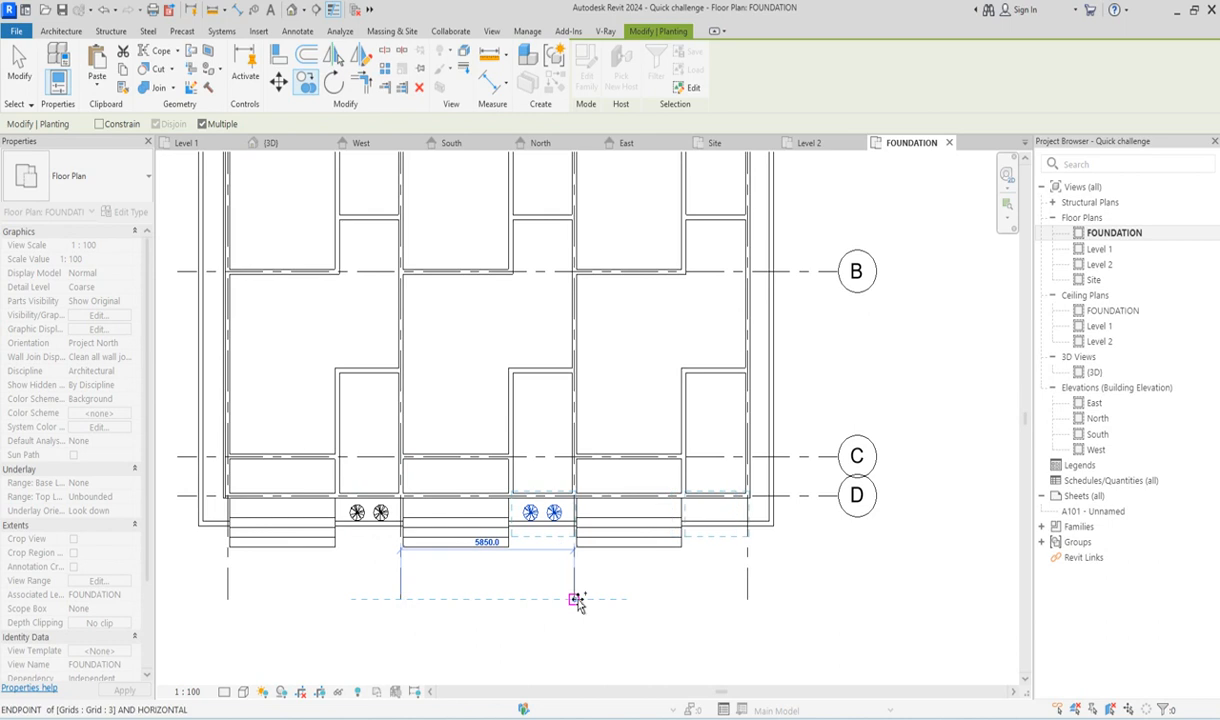
pyautogui.click(574, 599)
pyautogui.scroll(-3, 807, 468)
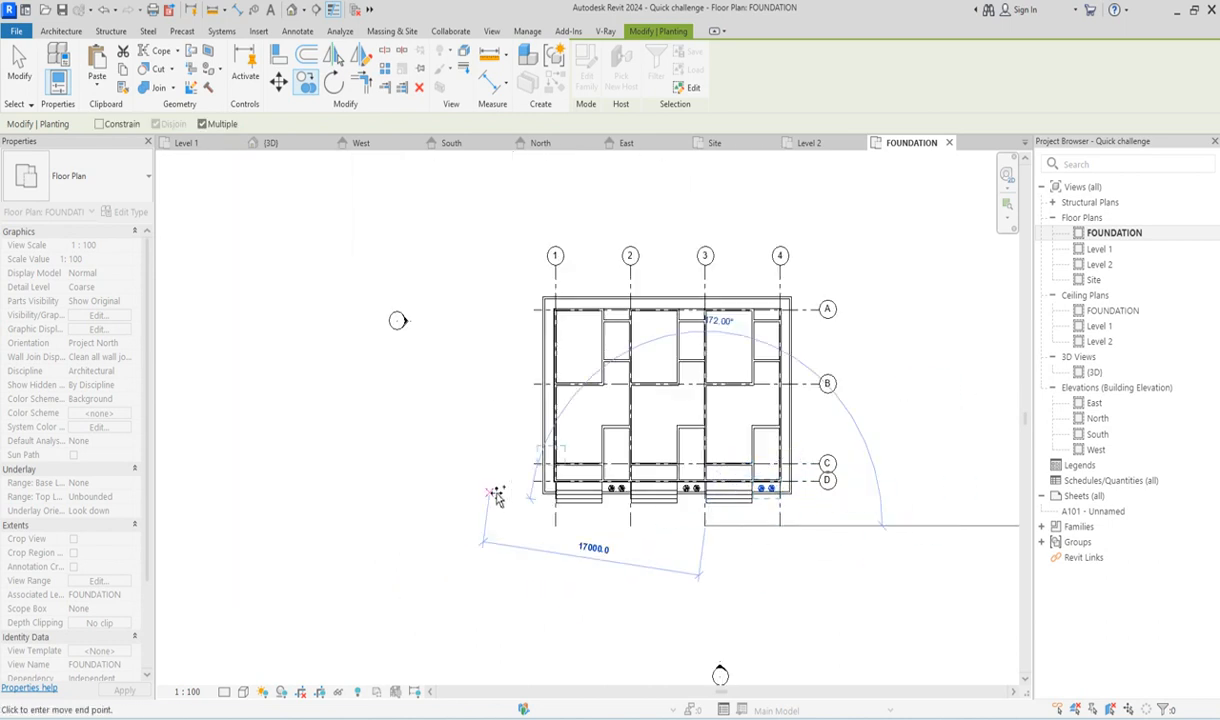
pyautogui.press('Escape')
pyautogui.scroll(2, 780, 480)
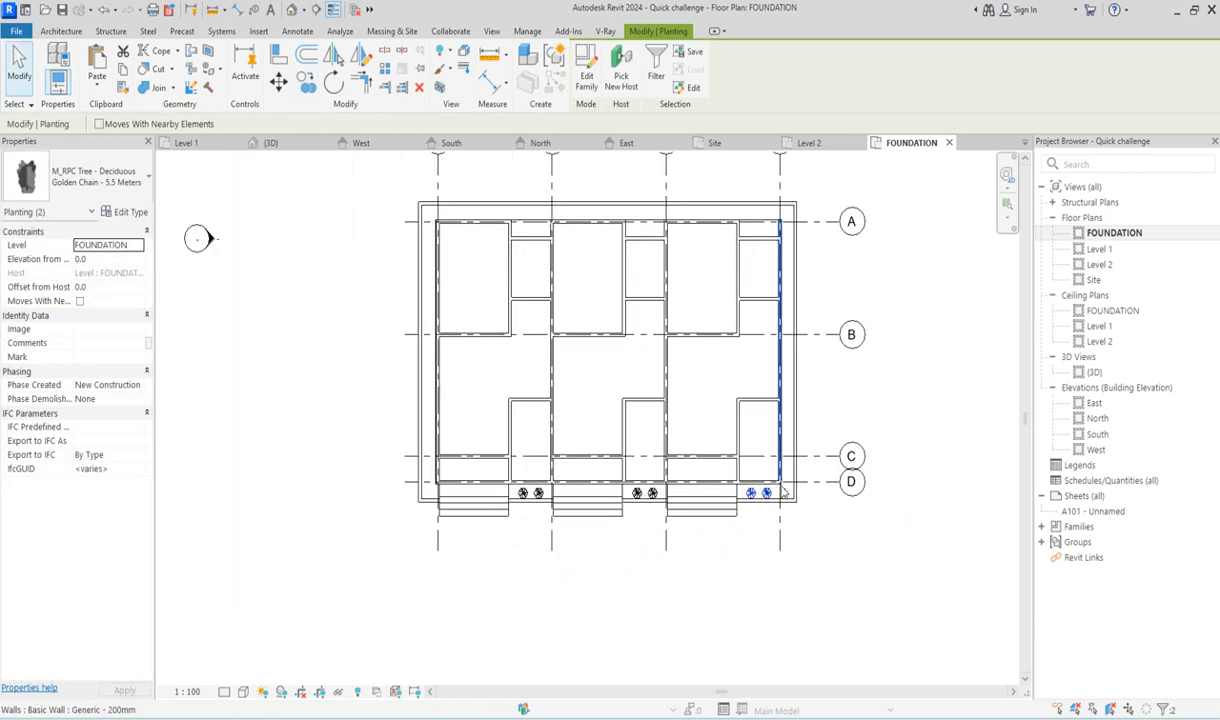
pyautogui.press('Escape')
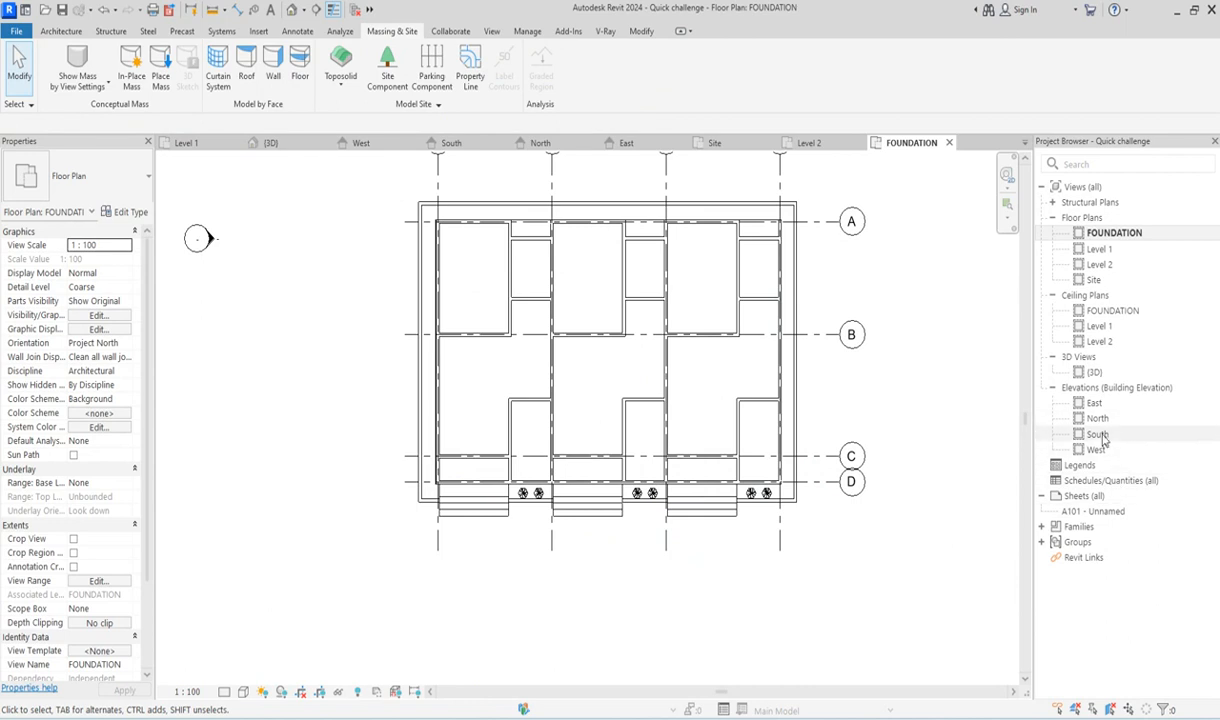
# Start placing a component and choose the Lighting_Outside_Platek_Eterea-Wall fixture, type 9414419_9W_LED_3000K_Medium.
pyautogui.click(62, 31)
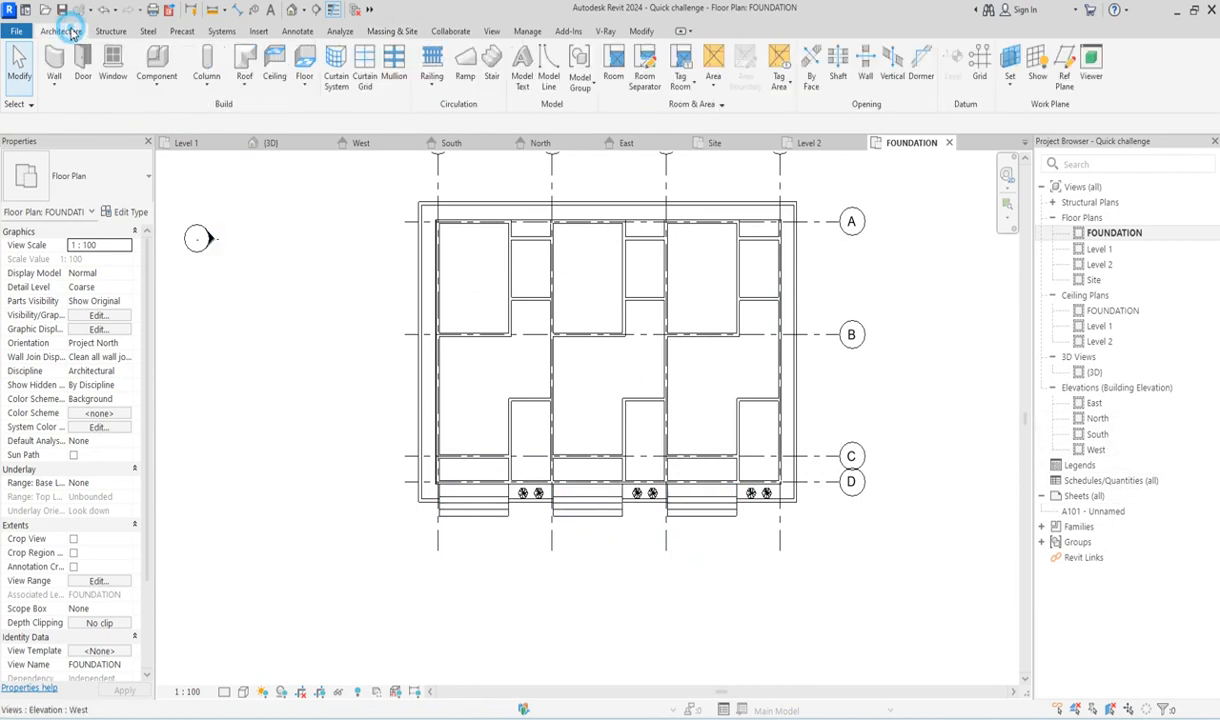
pyautogui.click(155, 79)
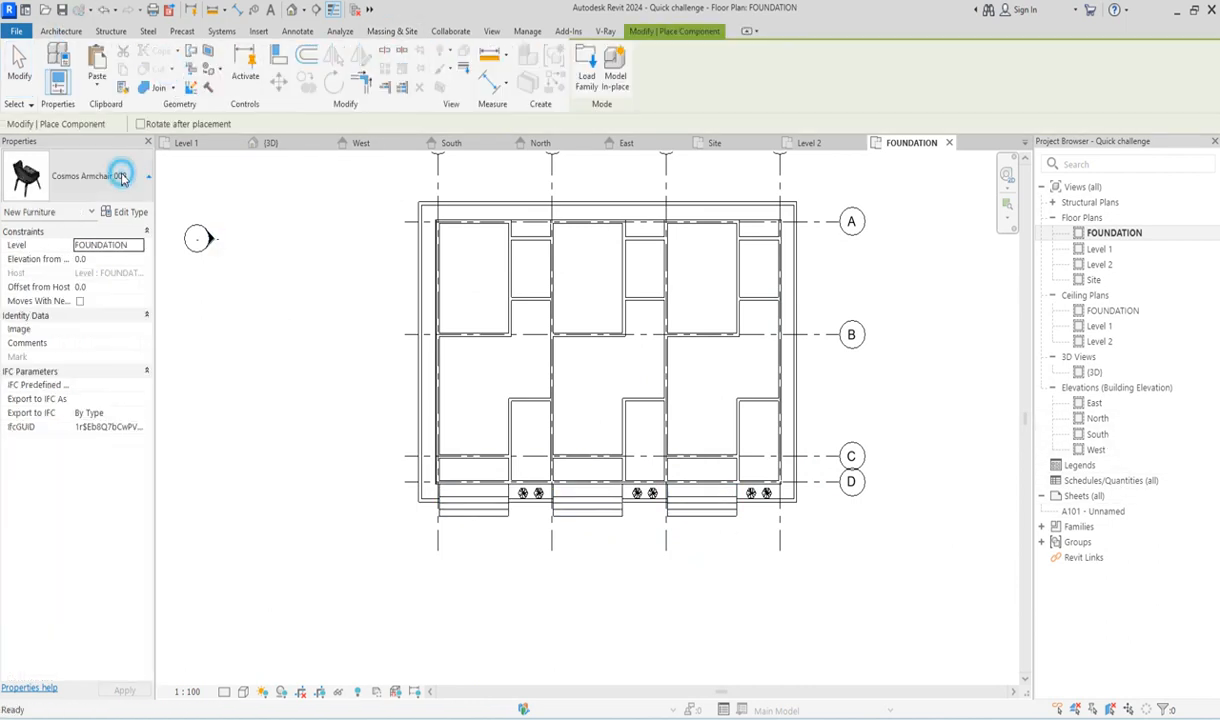
pyautogui.click(147, 176)
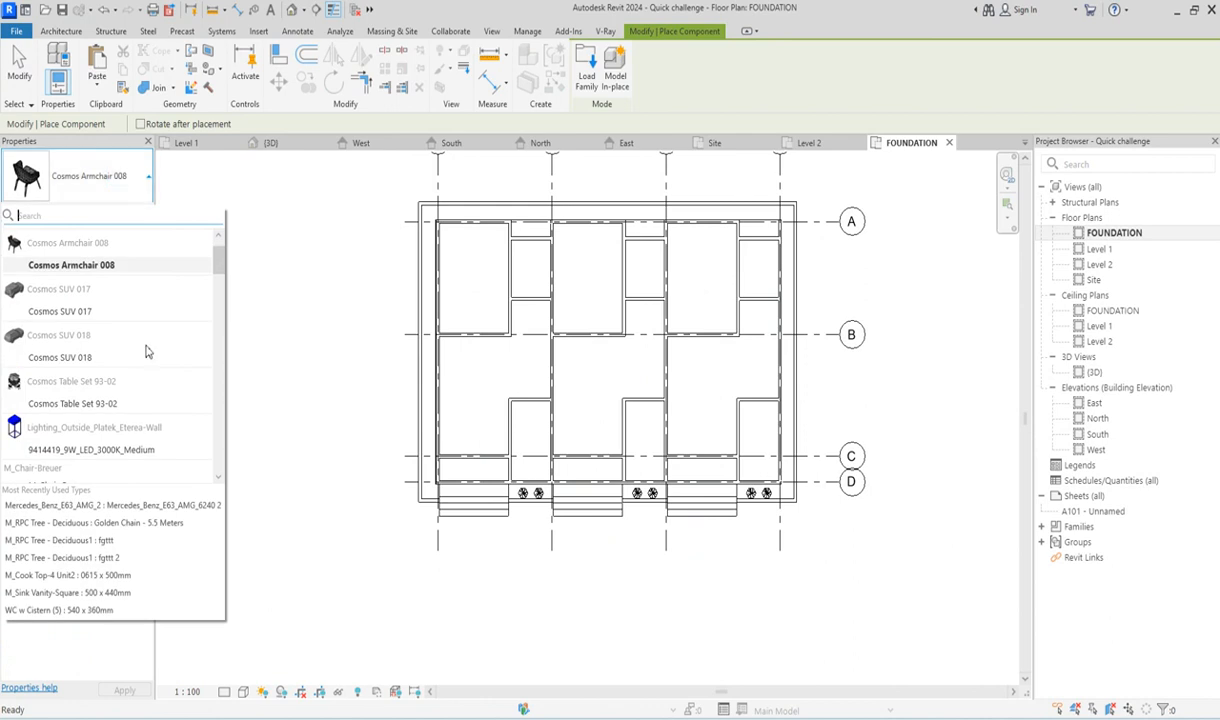
pyautogui.click(96, 452)
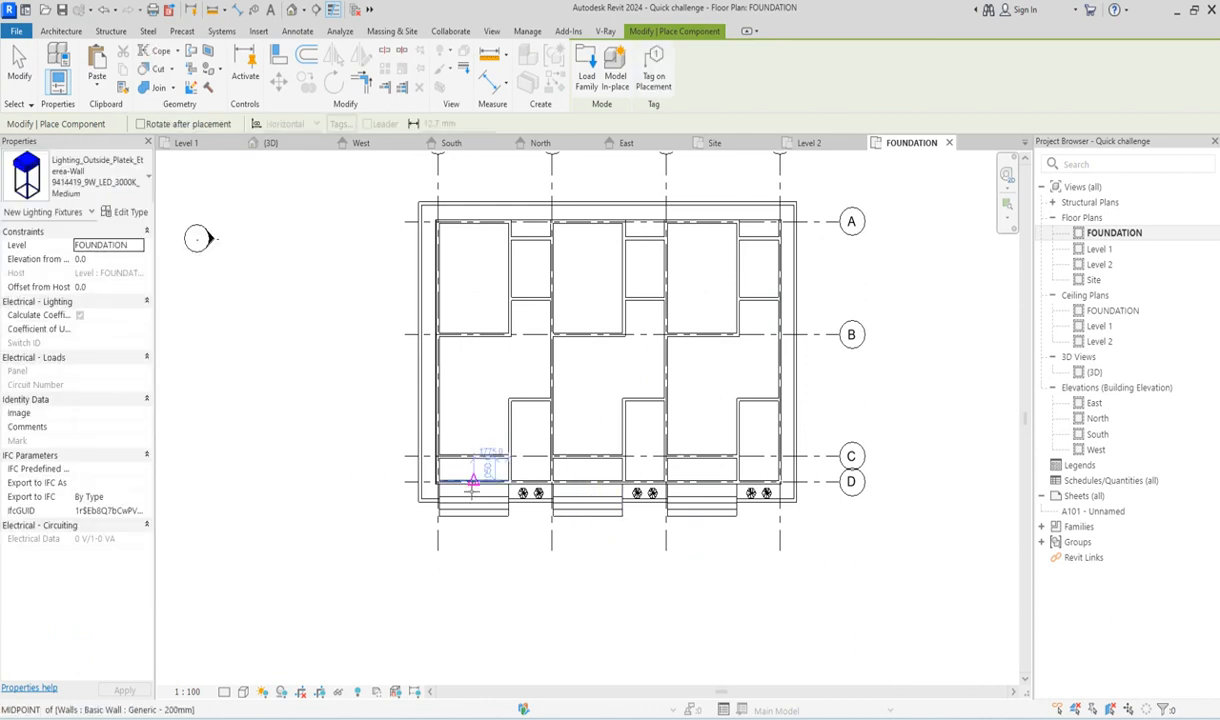
pyautogui.scroll(2, 470, 490)
pyautogui.scroll(2, 475, 498)
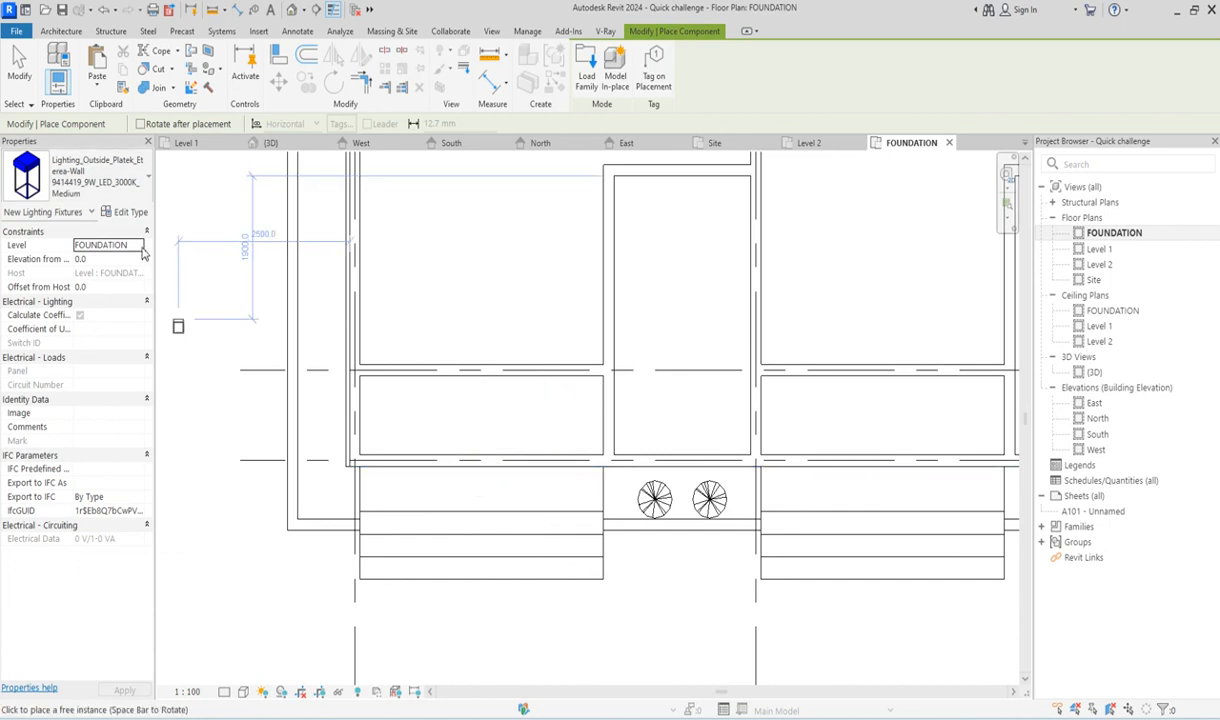
pyautogui.click(139, 246)
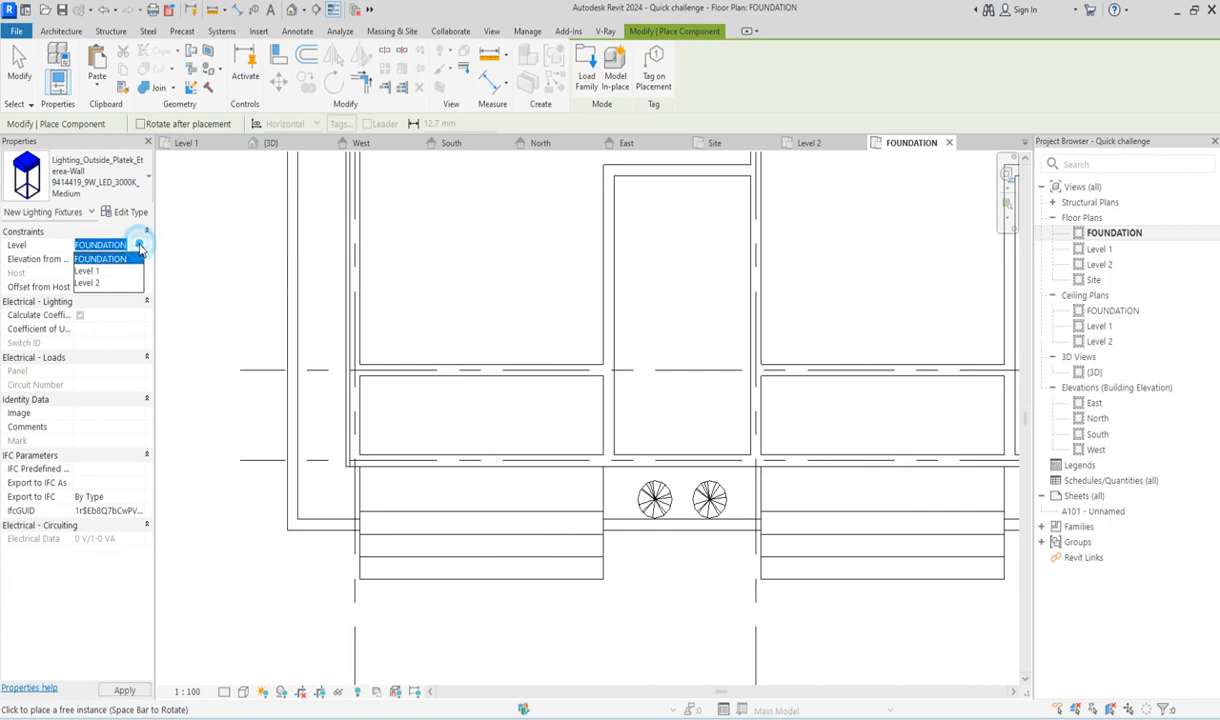
pyautogui.click(758, 278)
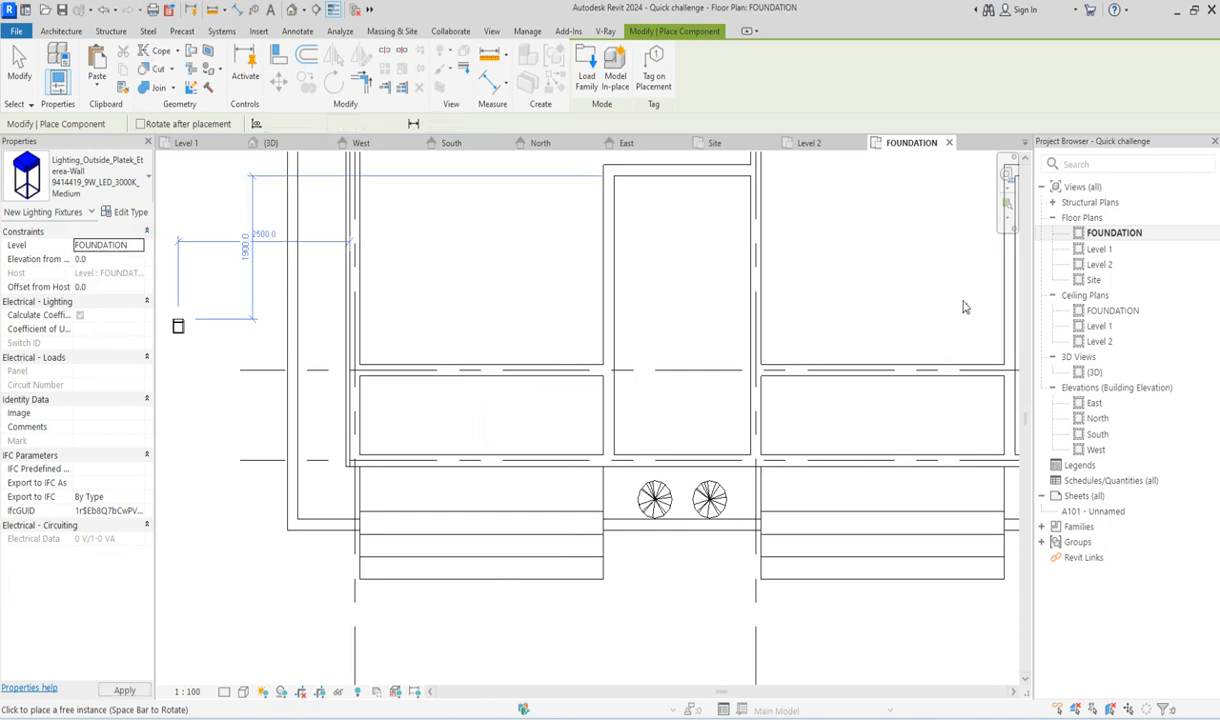
# Open the Level 2 floor plan and place one Platek Eterea wall light on the first apartment's front wall, beside the entrance.
pyautogui.doubleClick(1104, 265)
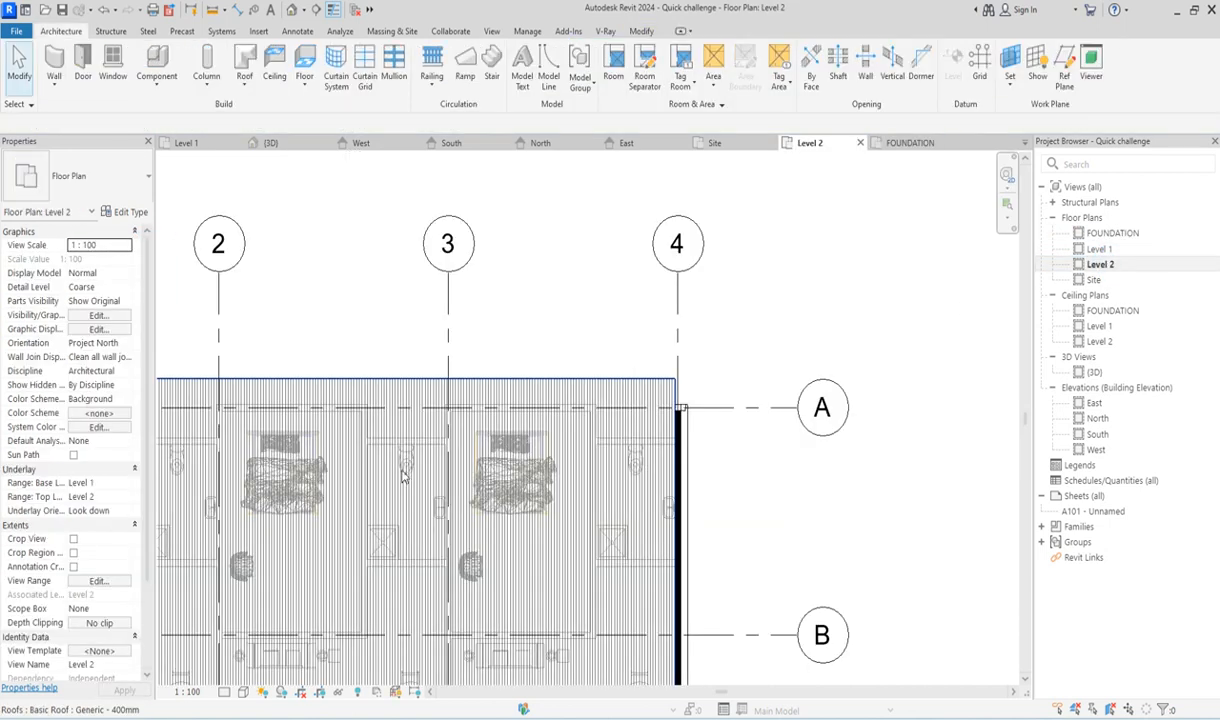
pyautogui.scroll(-5, 675, 327)
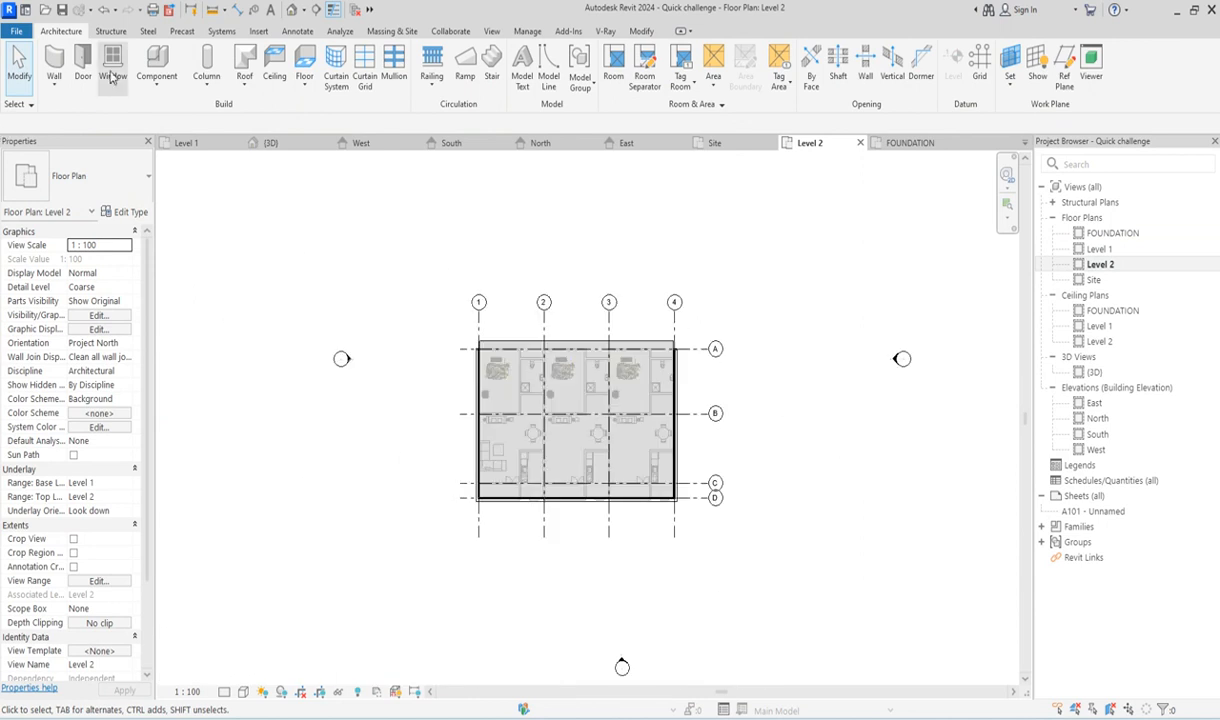
pyautogui.click(152, 62)
pyautogui.scroll(6, 457, 468)
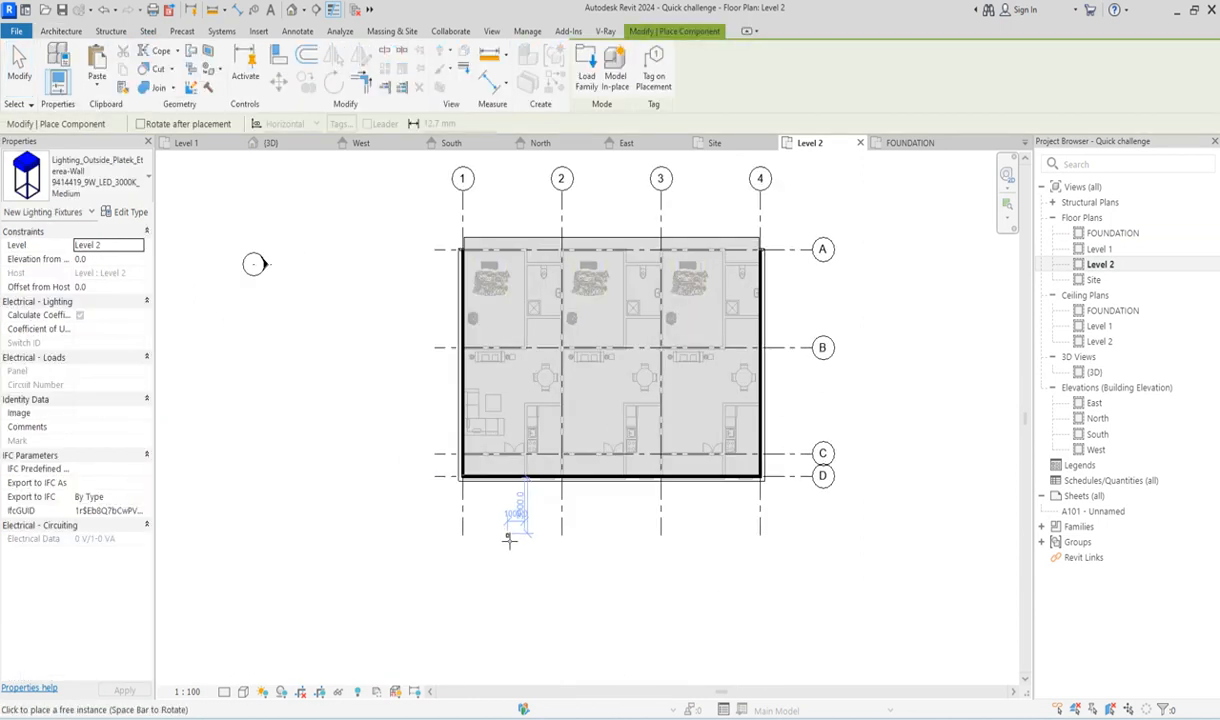
pyautogui.scroll(3, 458, 420)
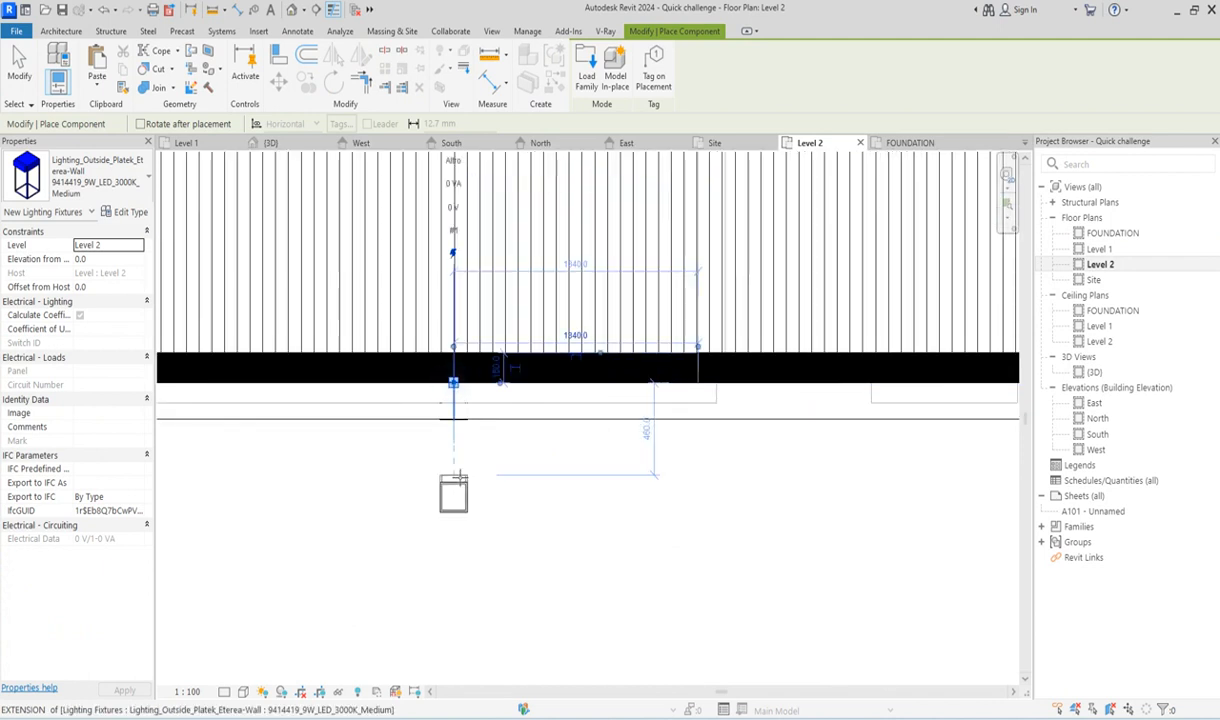
pyautogui.scroll(-4, 455, 400)
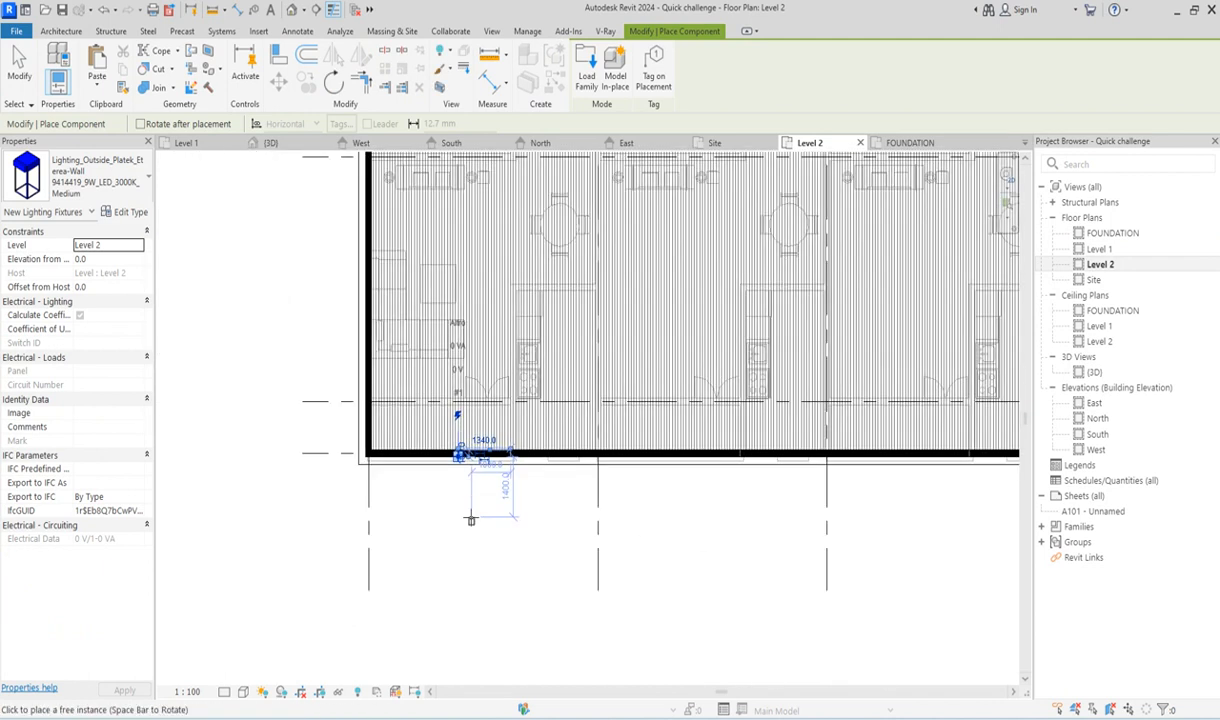
pyautogui.press('Escape')
pyautogui.scroll(2, 449, 453)
pyautogui.scroll(-2, 449, 453)
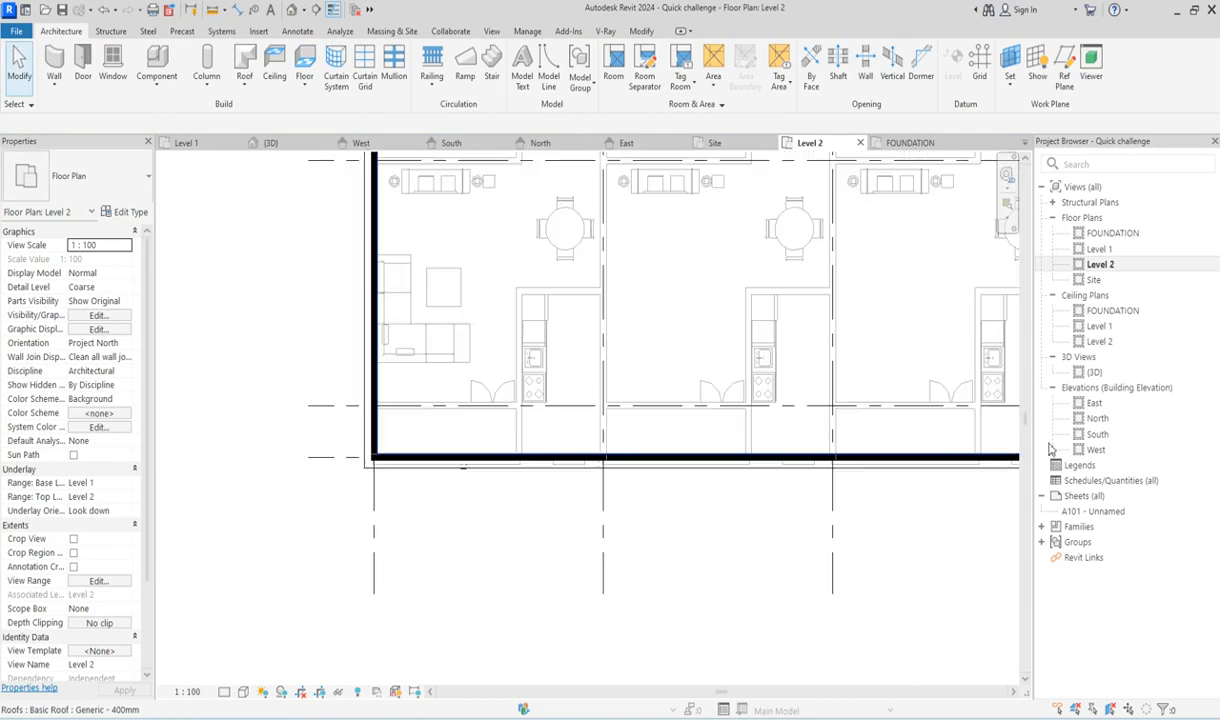
# Open the South elevation and nudge the first apartment's wall light upward to an elevation of 60 mm from Level 2.
pyautogui.doubleClick(1092, 434)
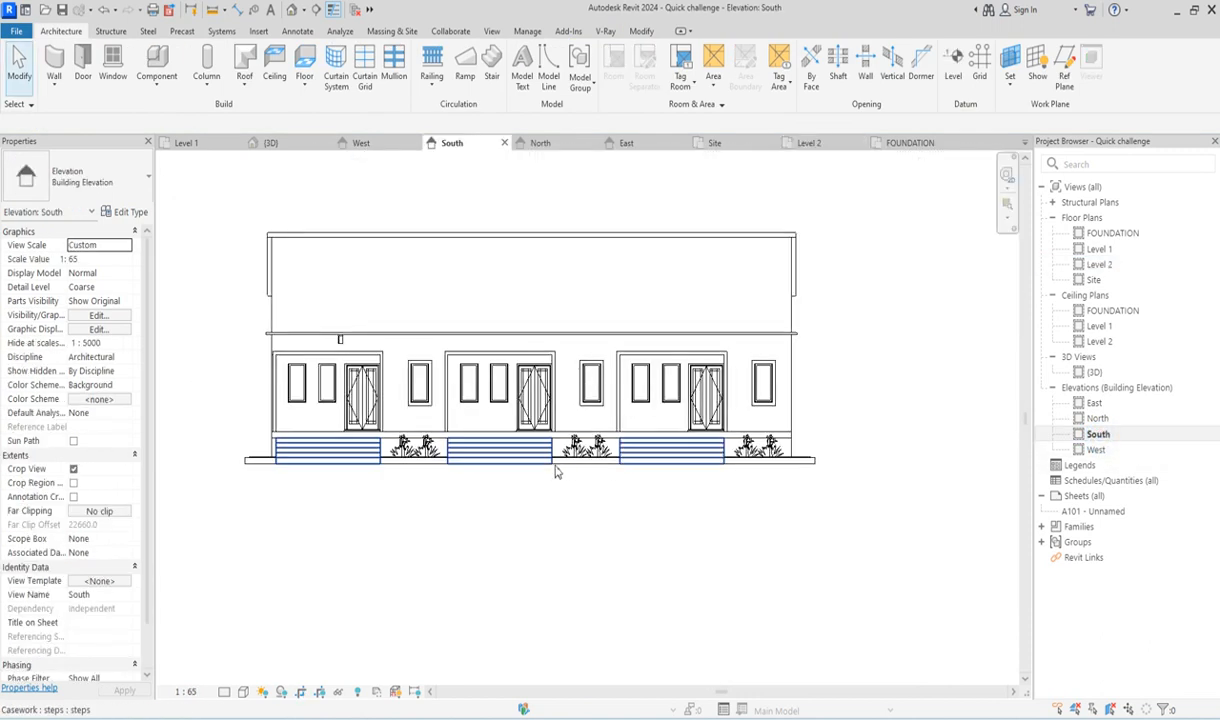
pyautogui.scroll(2, 337, 338)
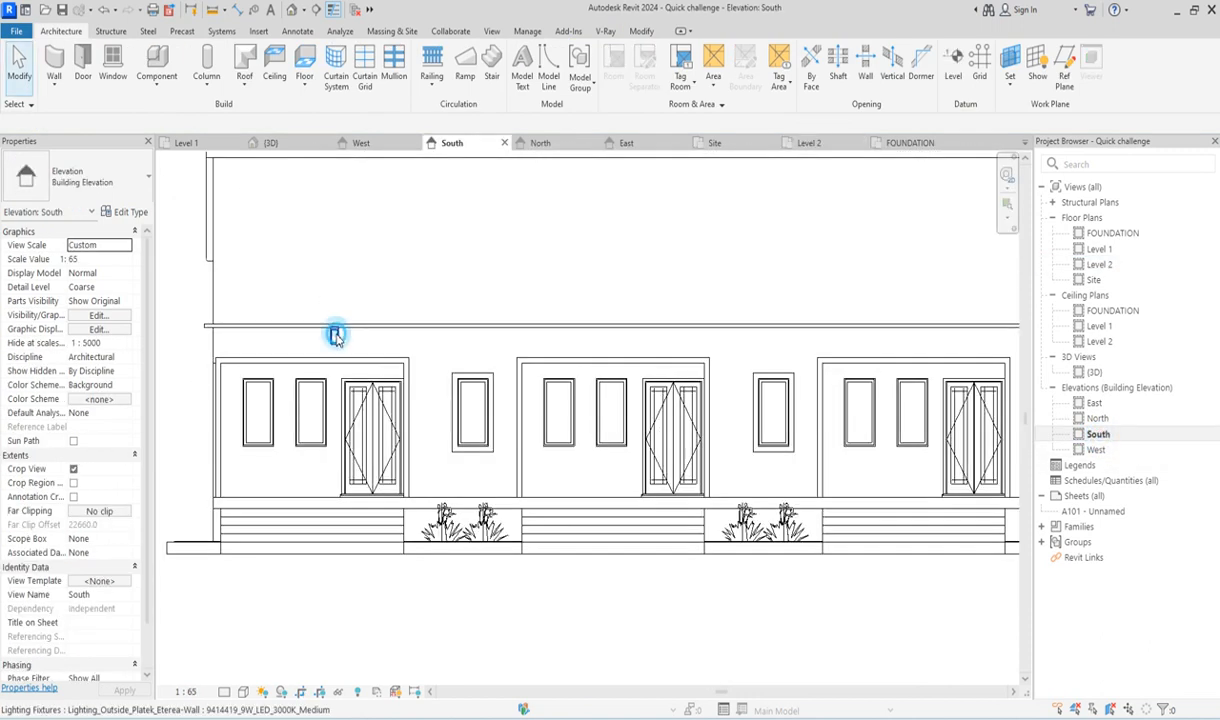
pyautogui.click(336, 338)
pyautogui.press('Up')
pyautogui.press('Up')
pyautogui.press('Up')
pyautogui.press('Up')
pyautogui.press('Up')
pyautogui.press('Up')
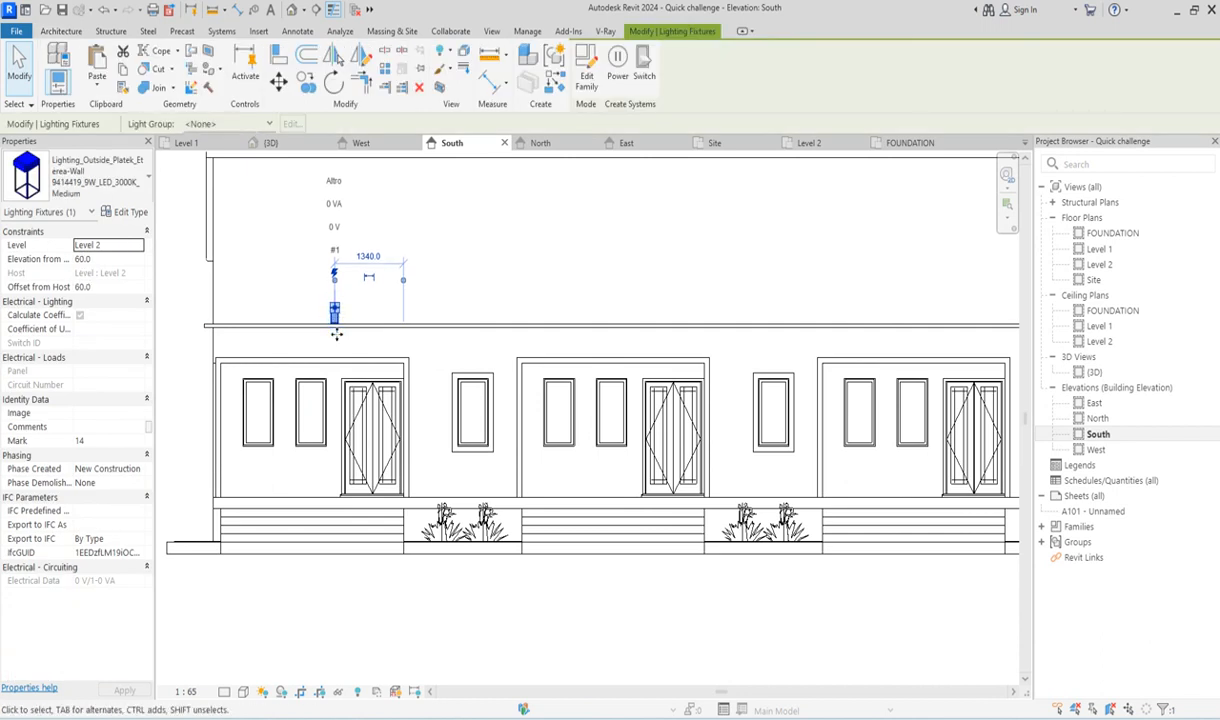
# Raise the first apartment's wall light in small increments to an elevation of 1380 mm from Level 2.
pyautogui.press('Up')
pyautogui.press('Up')
pyautogui.press('Up')
pyautogui.press('Up')
pyautogui.press('Up')
pyautogui.press('Up')
pyautogui.press('Up')
pyautogui.press('Up')
pyautogui.press('Up')
pyautogui.press('Up')
pyautogui.press('Up')
pyautogui.press('Up')
pyautogui.press('Up')
pyautogui.press('Up')
pyautogui.press('Up')
pyautogui.press('Up')
pyautogui.press('Up')
pyautogui.press('Up')
pyautogui.press('Up')
pyautogui.press('Up')
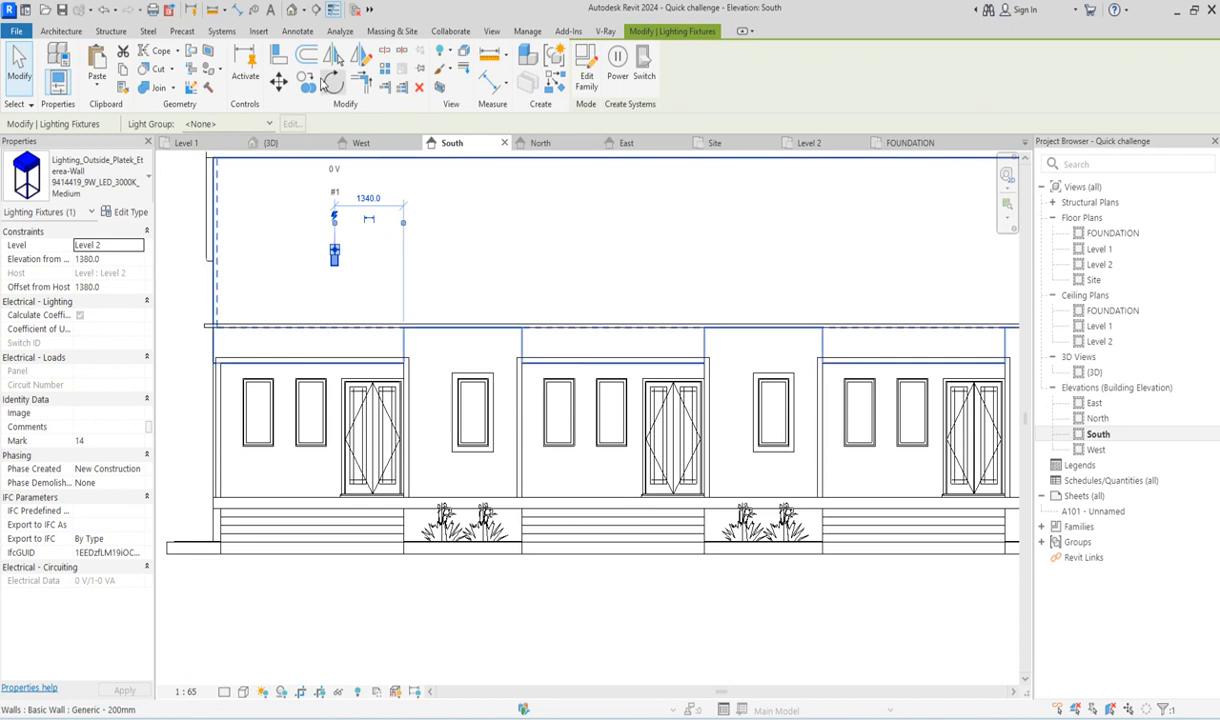
# Copy the wall light in multiple mode to the second and third apartments, using the matching upper corners of the entrance frames as reference points.
pyautogui.click(308, 86)
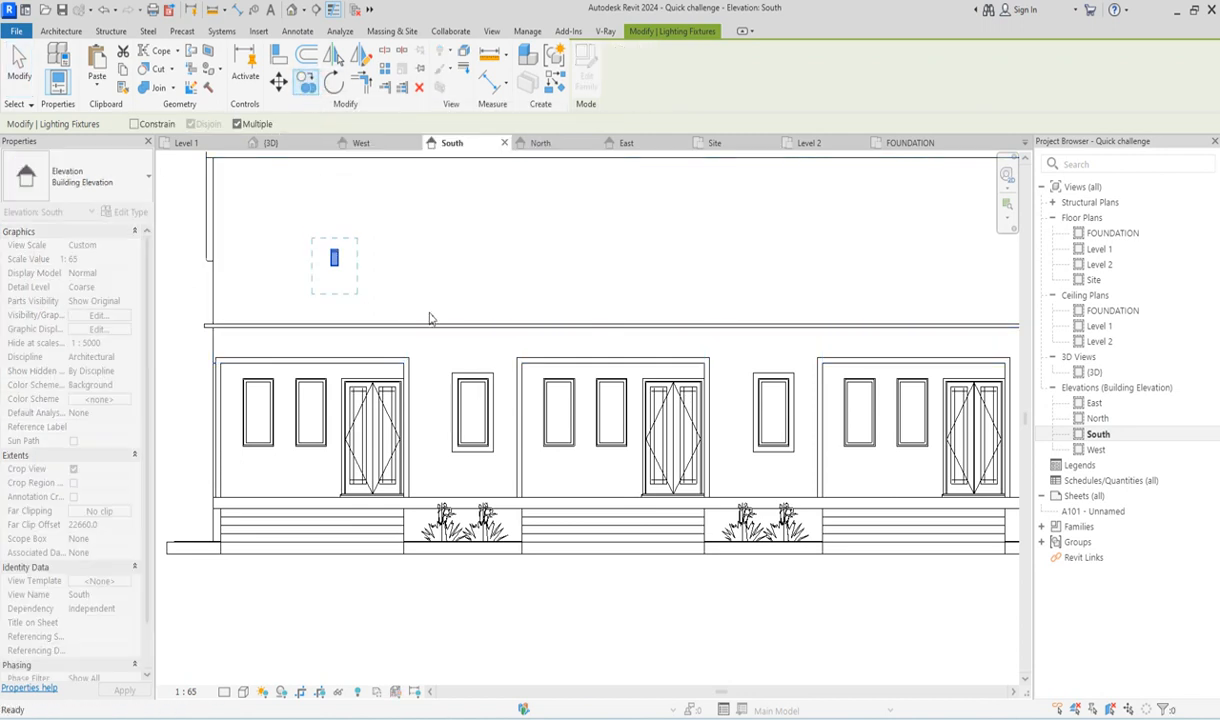
pyautogui.click(408, 357)
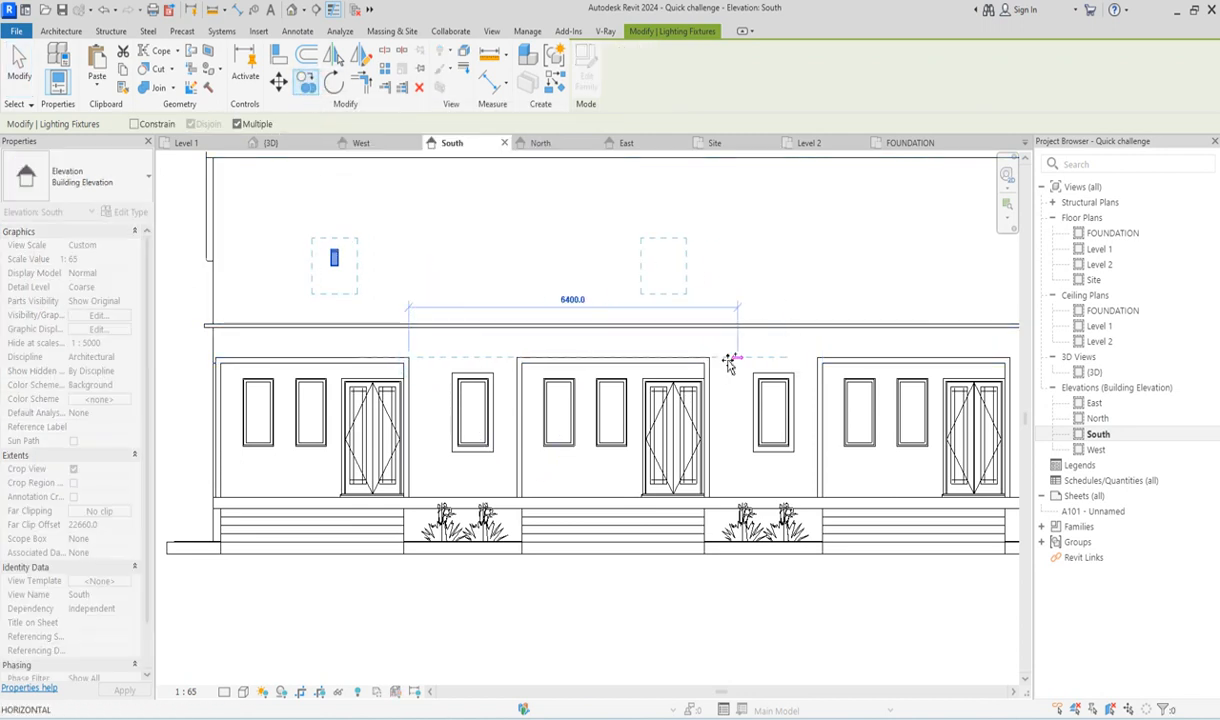
pyautogui.click(708, 357)
pyautogui.scroll(-3, 711, 360)
pyautogui.click(722, 366)
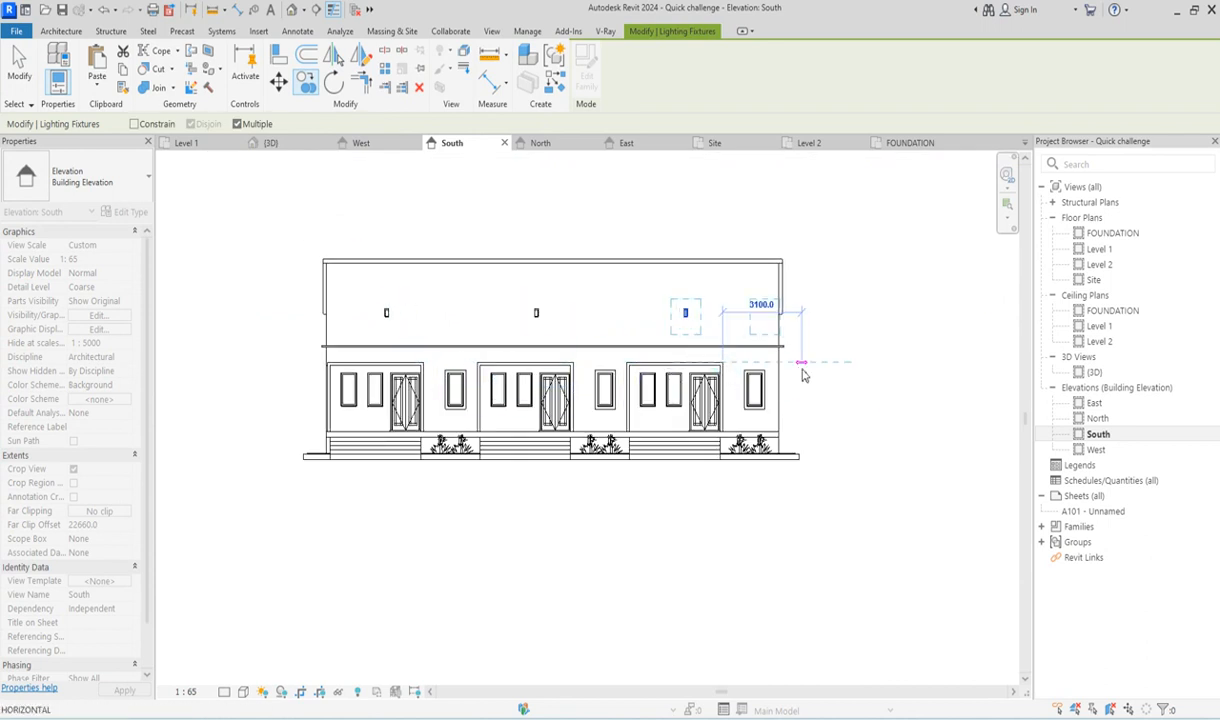
pyautogui.press('Escape')
pyautogui.click(548, 520)
pyautogui.scroll(-3, 548, 520)
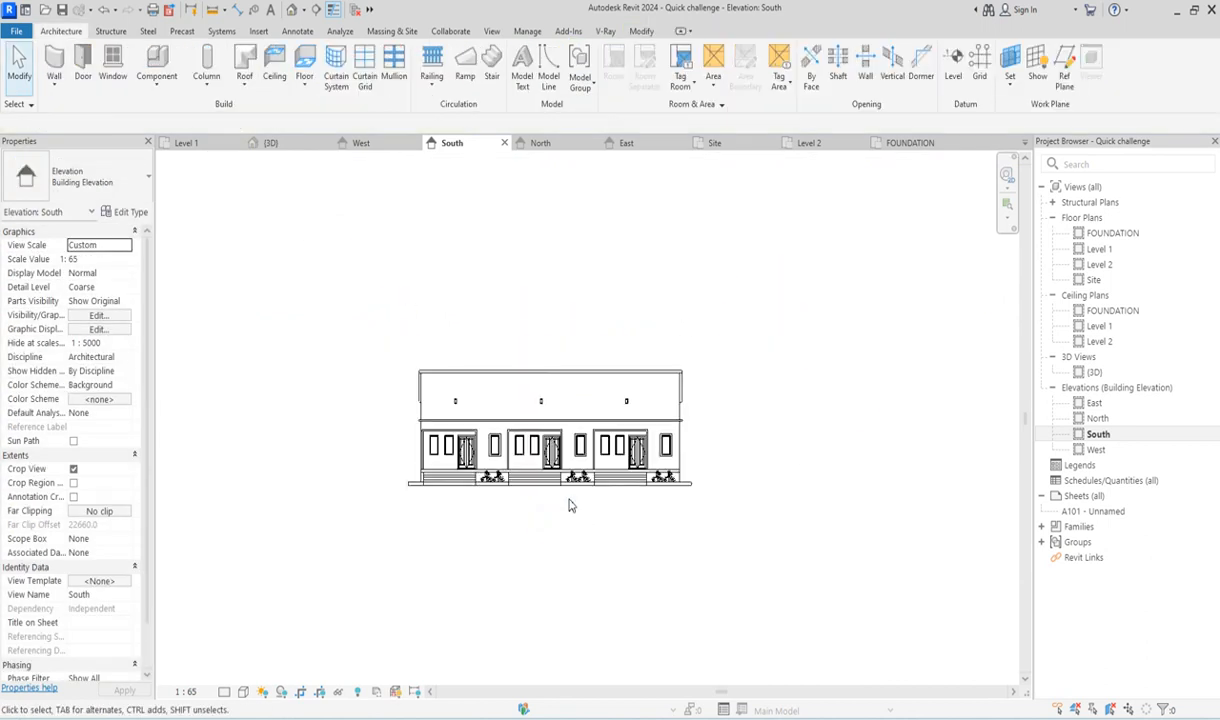
# Raise the second plant between the first two visible stairs by increasing its elevation from the FOUNDATION level.
pyautogui.scroll(6, 520, 540)
pyautogui.click(607, 445)
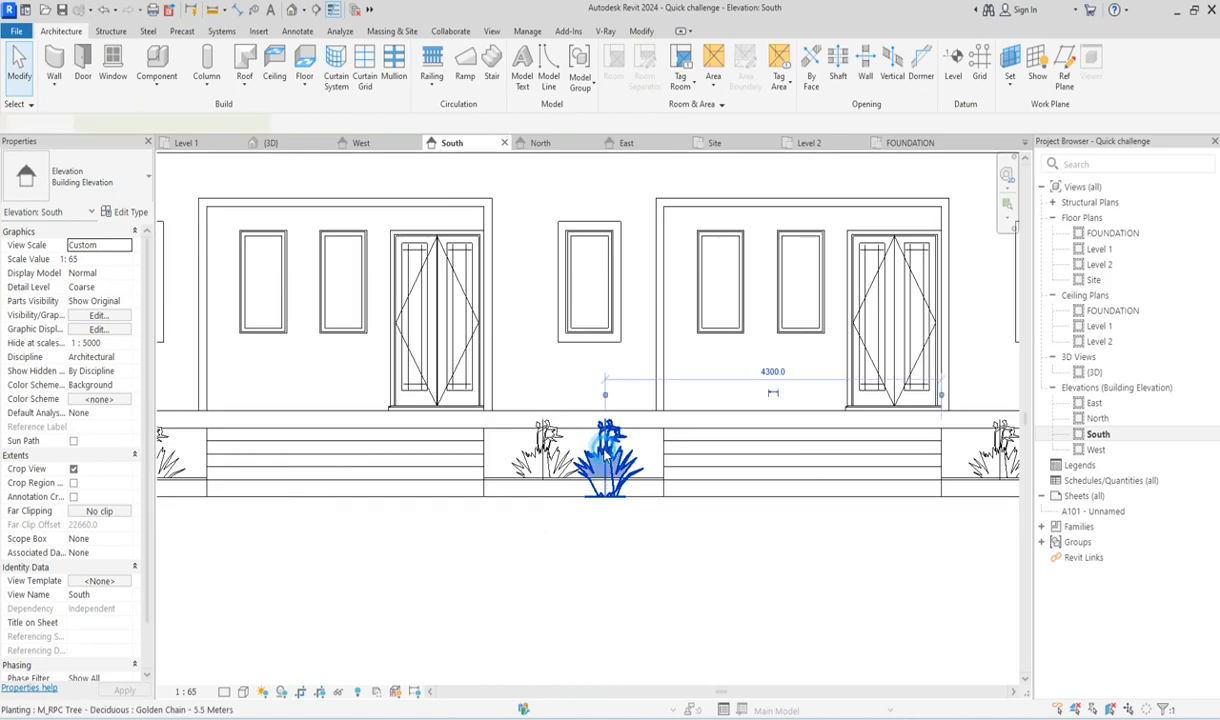
pyautogui.rightClick(612, 446)
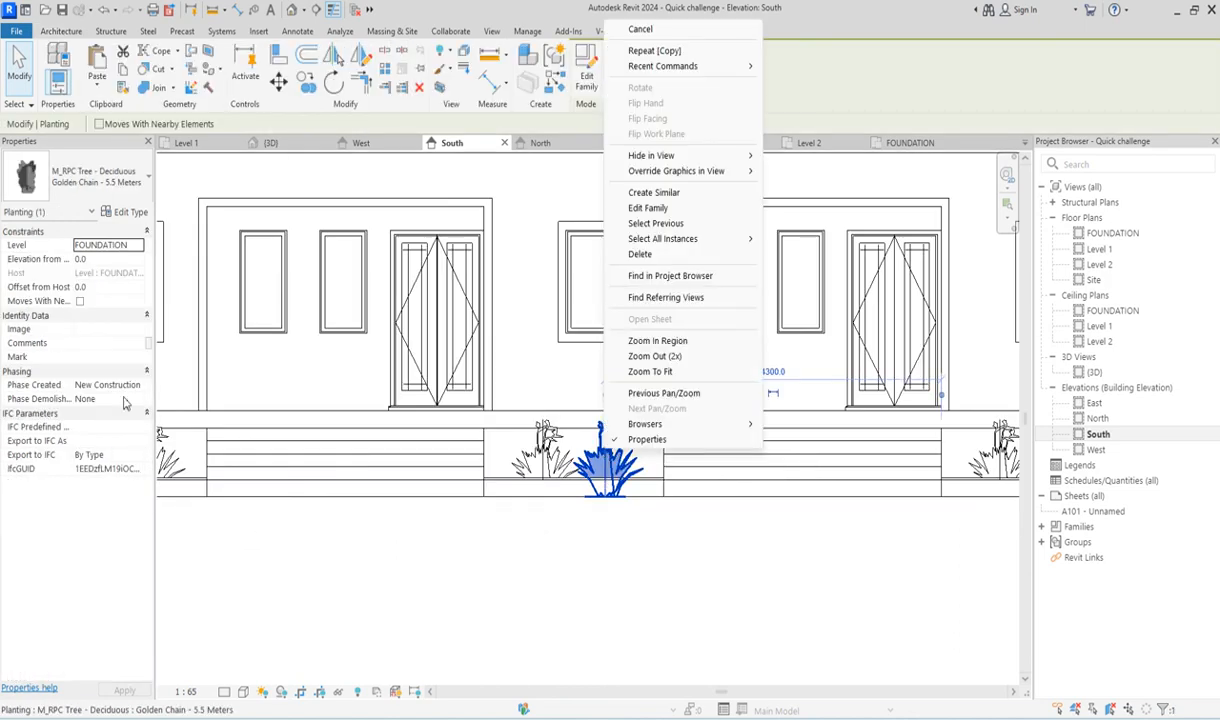
pyautogui.click(273, 619)
pyautogui.click(115, 258)
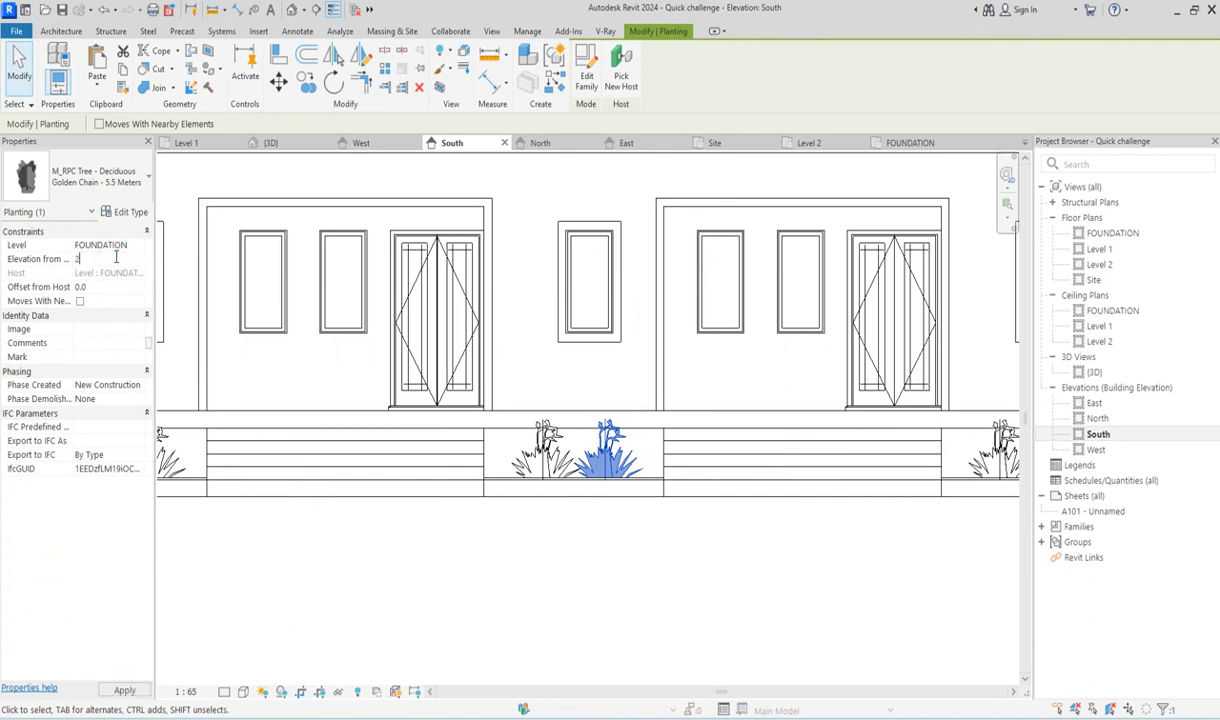
pyautogui.press('Return')
pyautogui.click(452, 561)
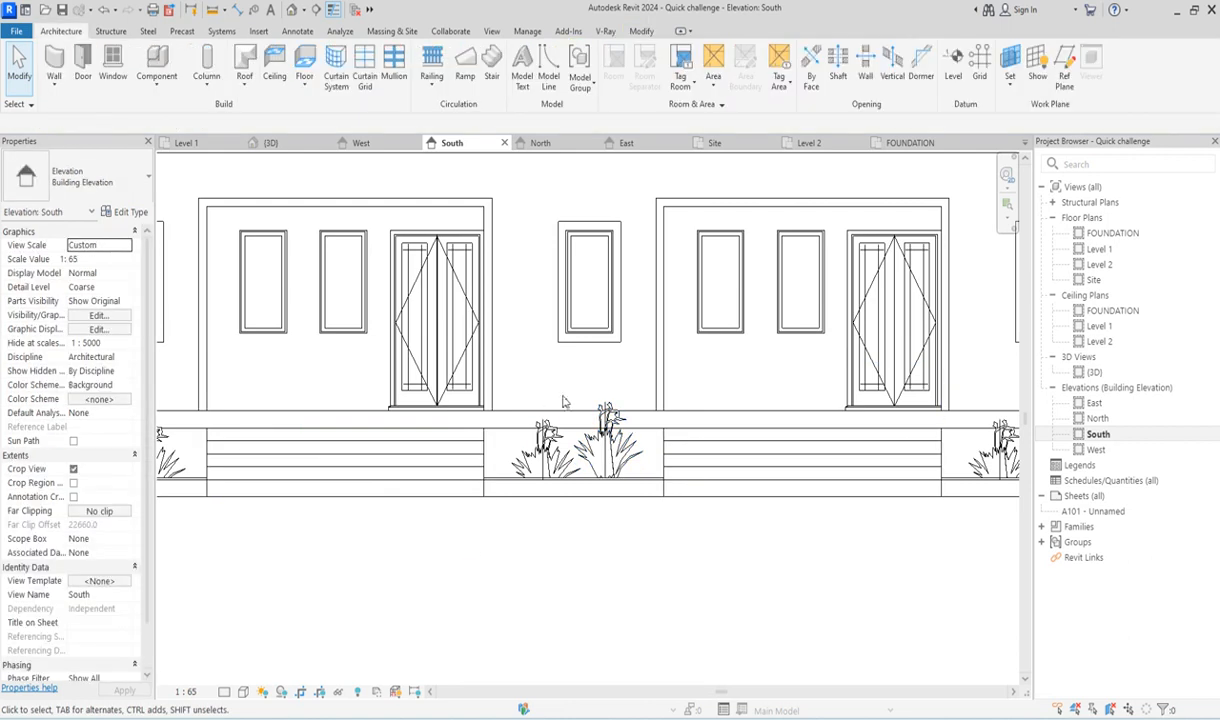
# Select all instances of the Golden Chain 5.5 Meters plant and set their elevation from the FOUNDATION level to 200 mm.
pyautogui.click(546, 440)
pyautogui.rightClick(548, 437)
pyautogui.moveTo(686, 232)
pyautogui.click(751, 228)
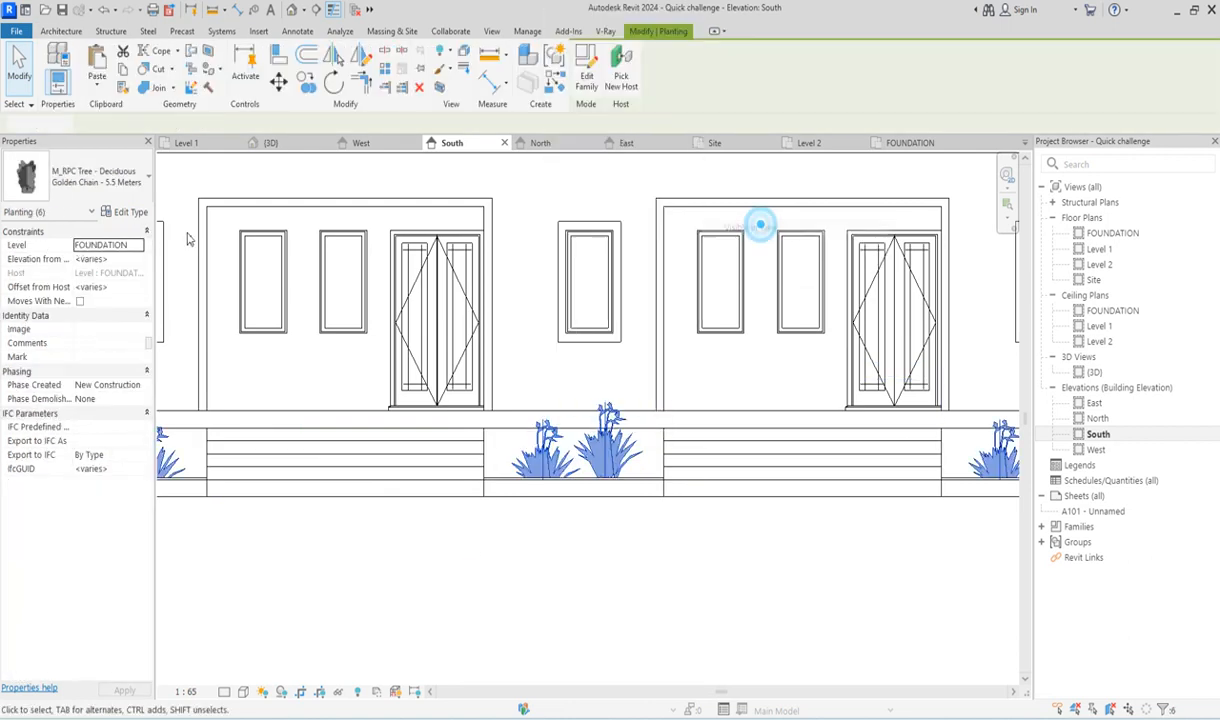
pyautogui.click(120, 259)
pyautogui.write('200')
pyautogui.click(390, 568)
pyautogui.scroll(-3, 390, 568)
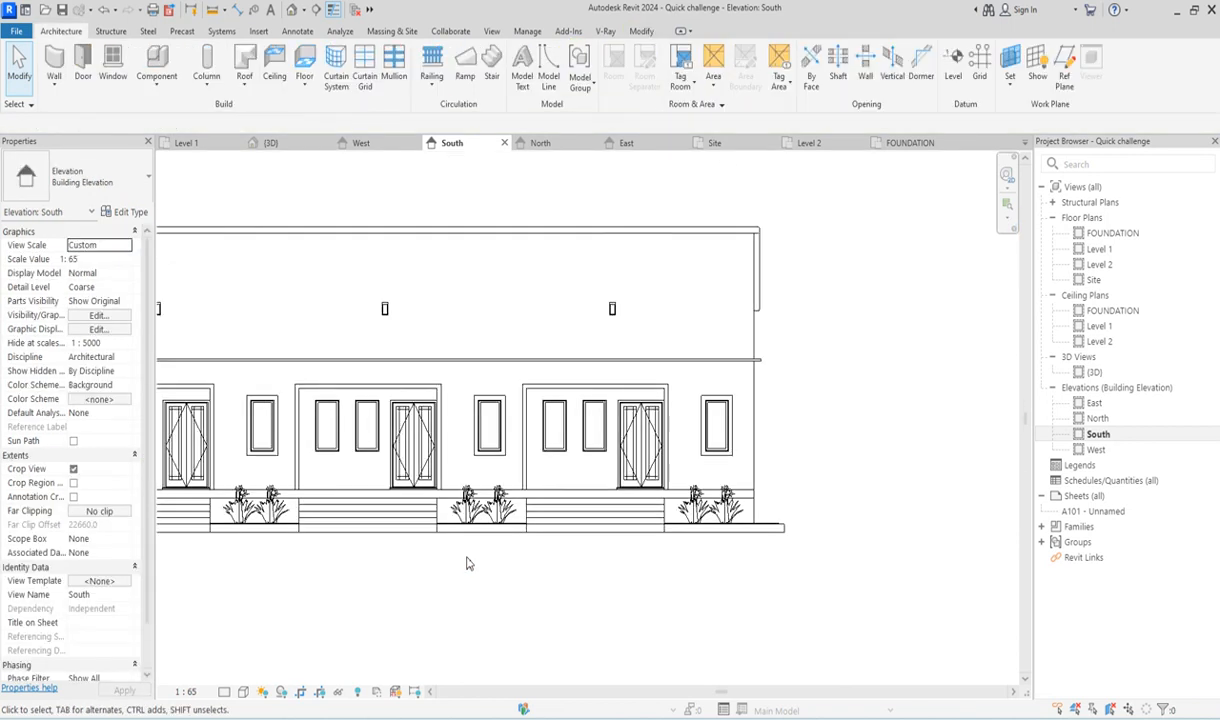
# Open the default 3D view and examine the wall lights, plants, and entrance stairs along the front facade.
pyautogui.doubleClick(1094, 372)
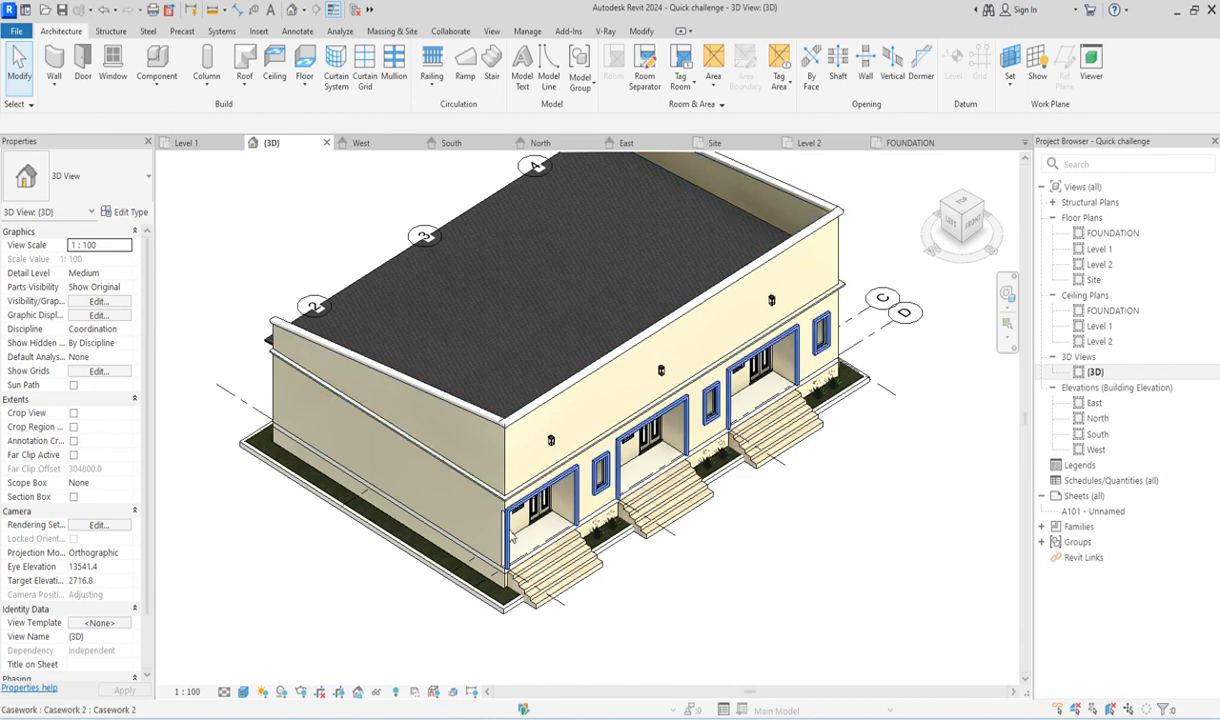
pyautogui.scroll(5, 551, 537)
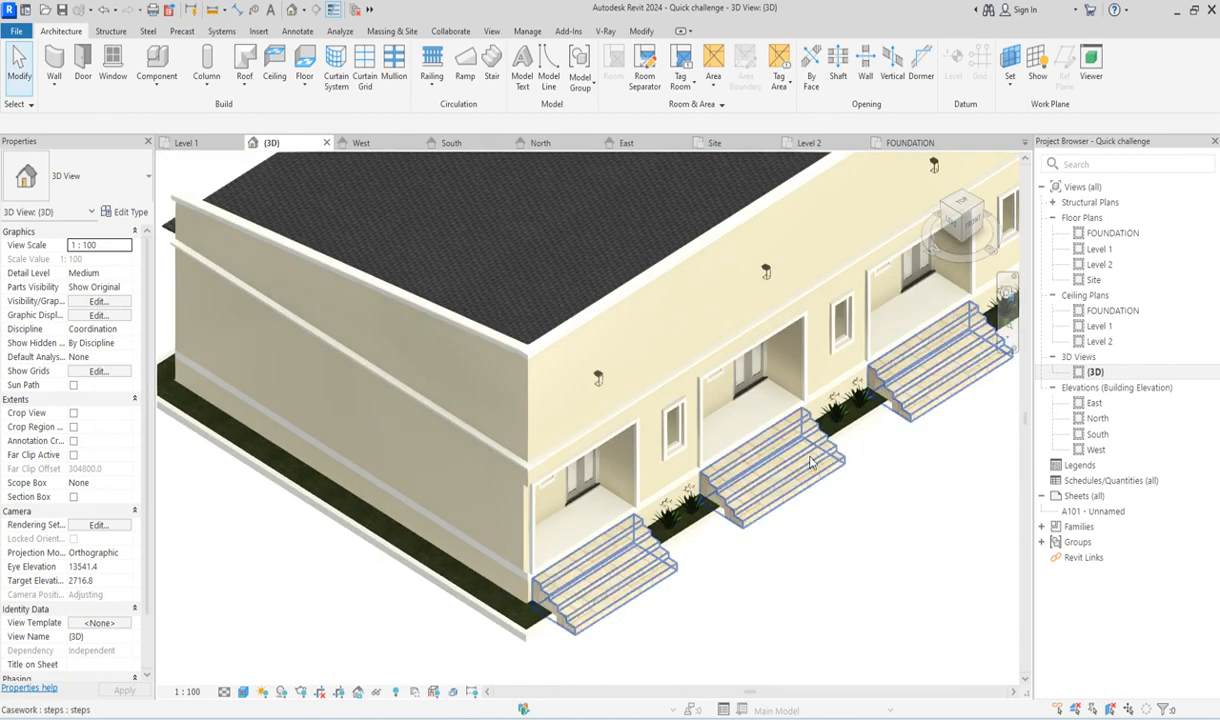
pyautogui.scroll(4, 637, 478)
pyautogui.scroll(-6, 637, 478)
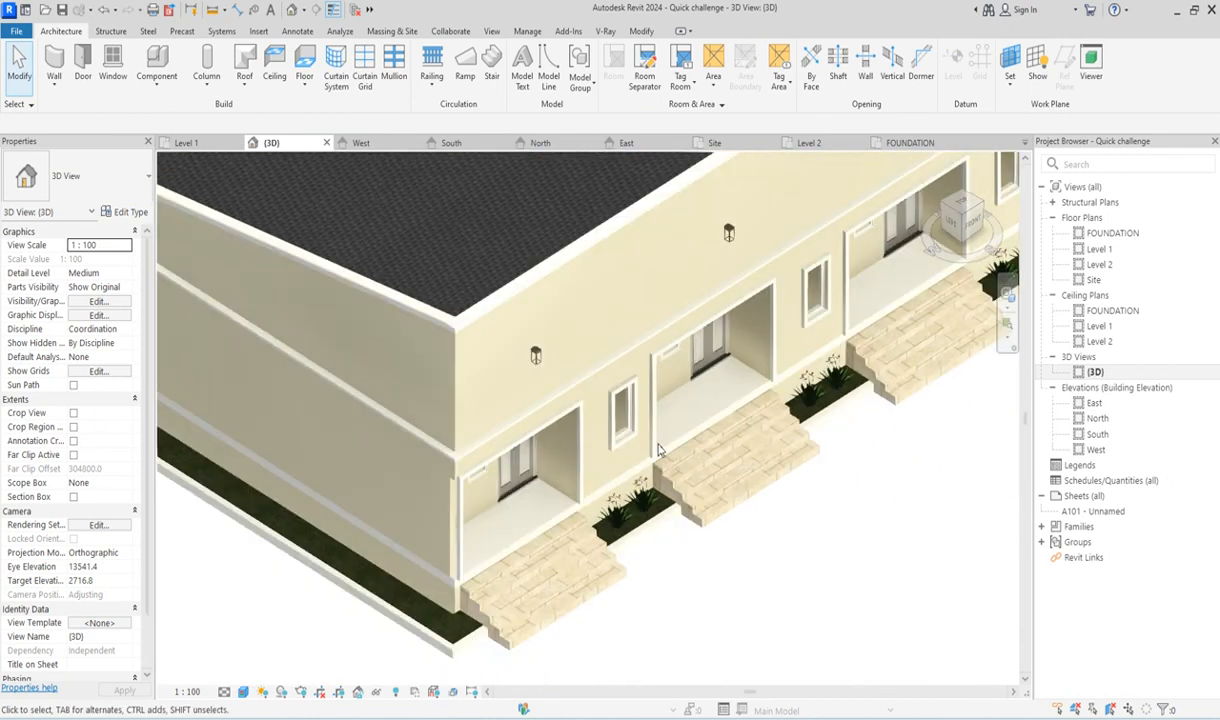
pyautogui.keyDown('shift'); pyautogui.moveTo(630, 490); pyautogui.dragTo(529, 563, button='middle'); pyautogui.keyUp('shift')
pyautogui.scroll(5, 529, 563)
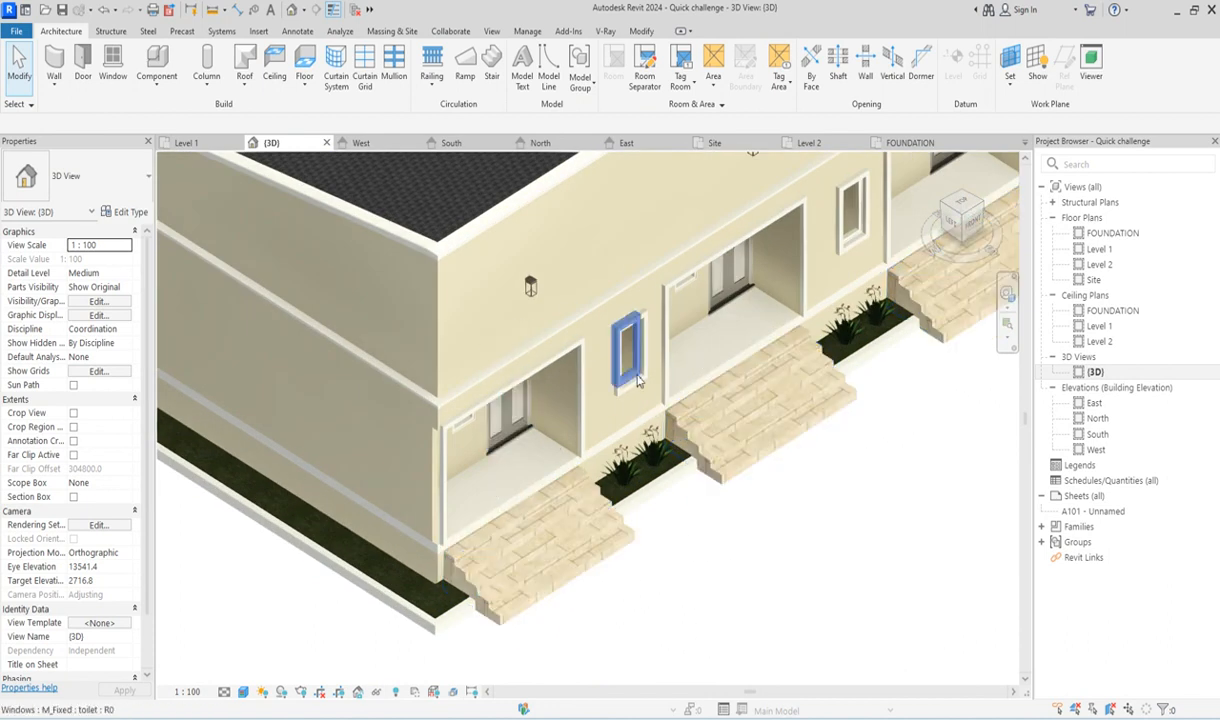
pyautogui.scroll(3, 620, 375)
pyautogui.scroll(-2, 612, 380)
pyautogui.scroll(-2, 612, 380)
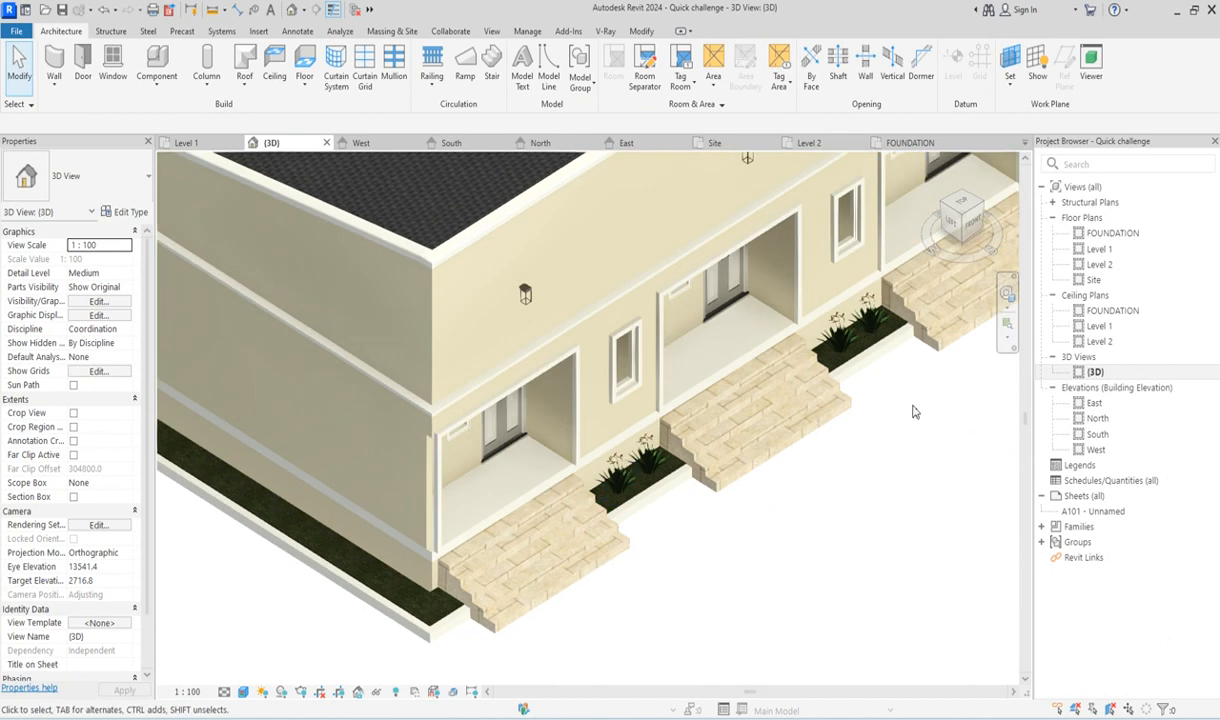
# Open the Level 1 floor plan and place a perspective camera beyond the front corner near grid 1, aimed diagonally across the building.
pyautogui.doubleClick(1100, 249)
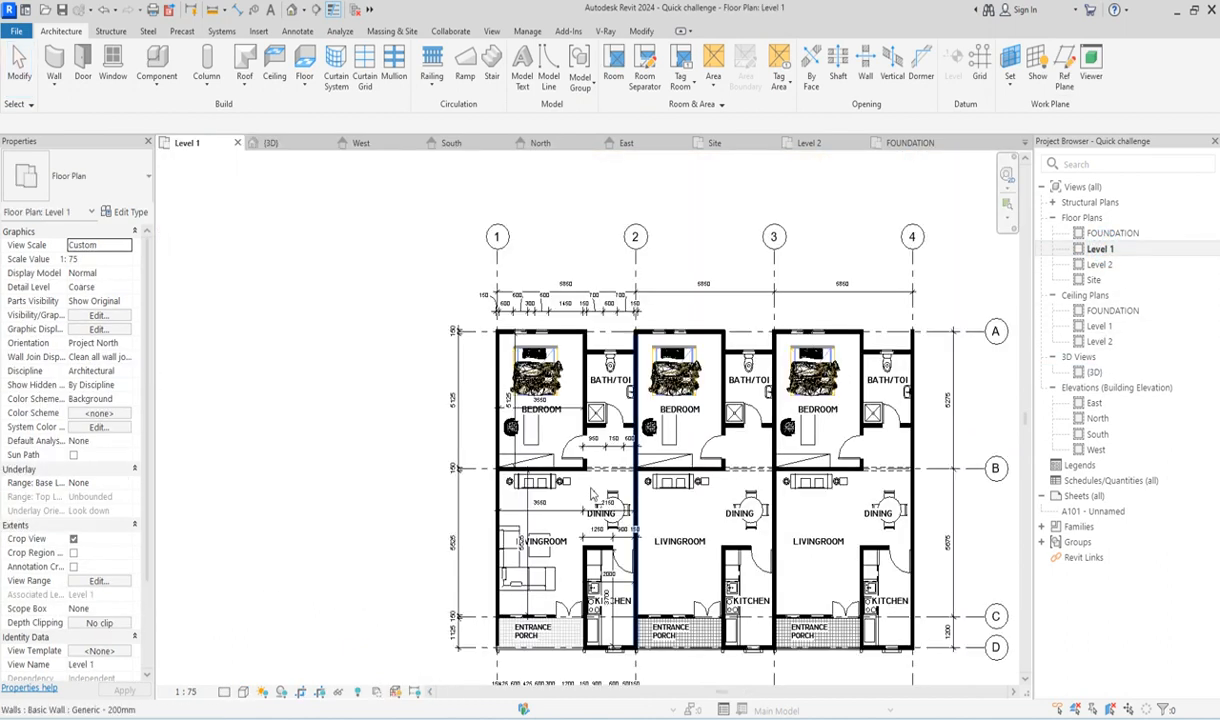
pyautogui.scroll(-3, 380, 358)
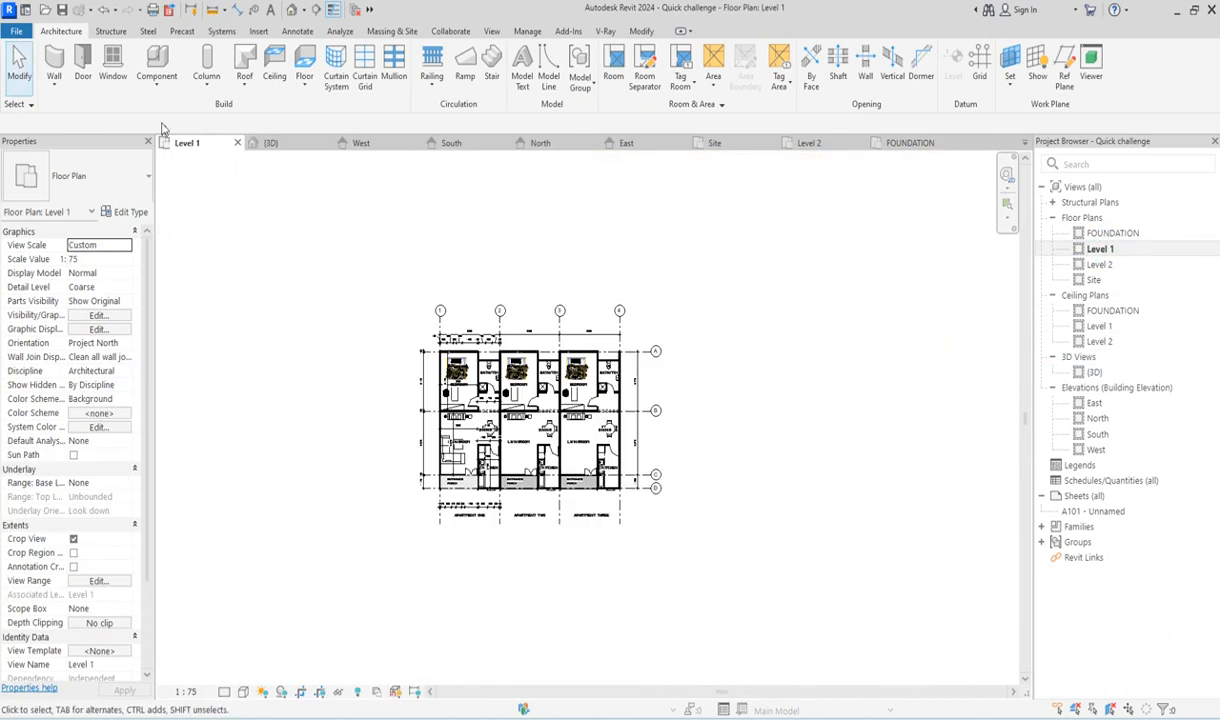
pyautogui.click(302, 12)
pyautogui.click(316, 49)
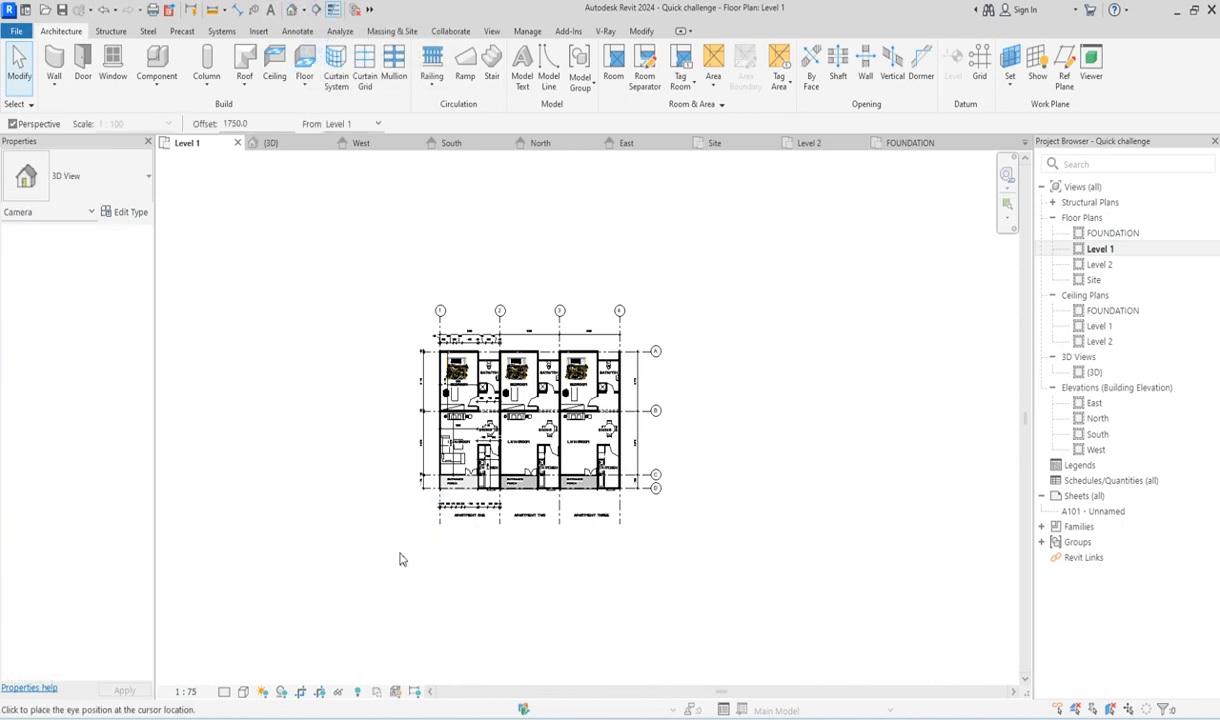
pyautogui.click(267, 612)
pyautogui.click(700, 298)
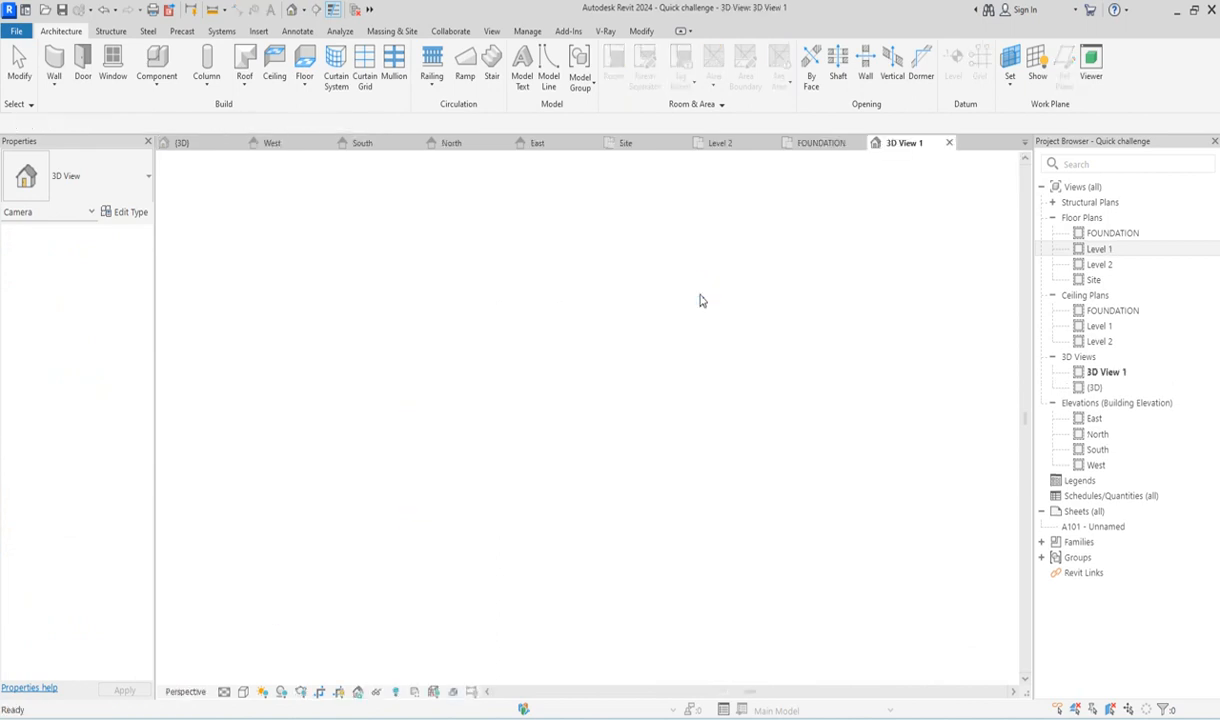
# Set the camera's eye and target elevations to 500 mm and adjust all four edges of the crop region around the building.
pyautogui.moveTo(588, 658); pyautogui.dragTo(618, 551)
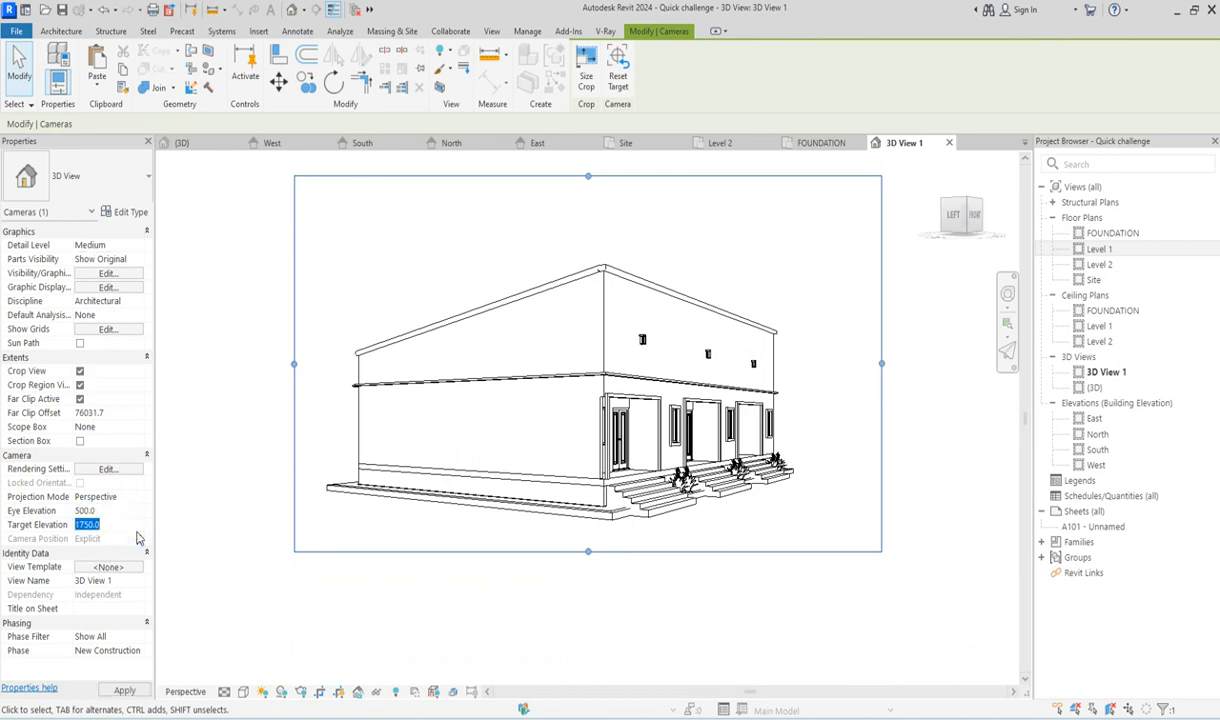
pyautogui.press('Return')
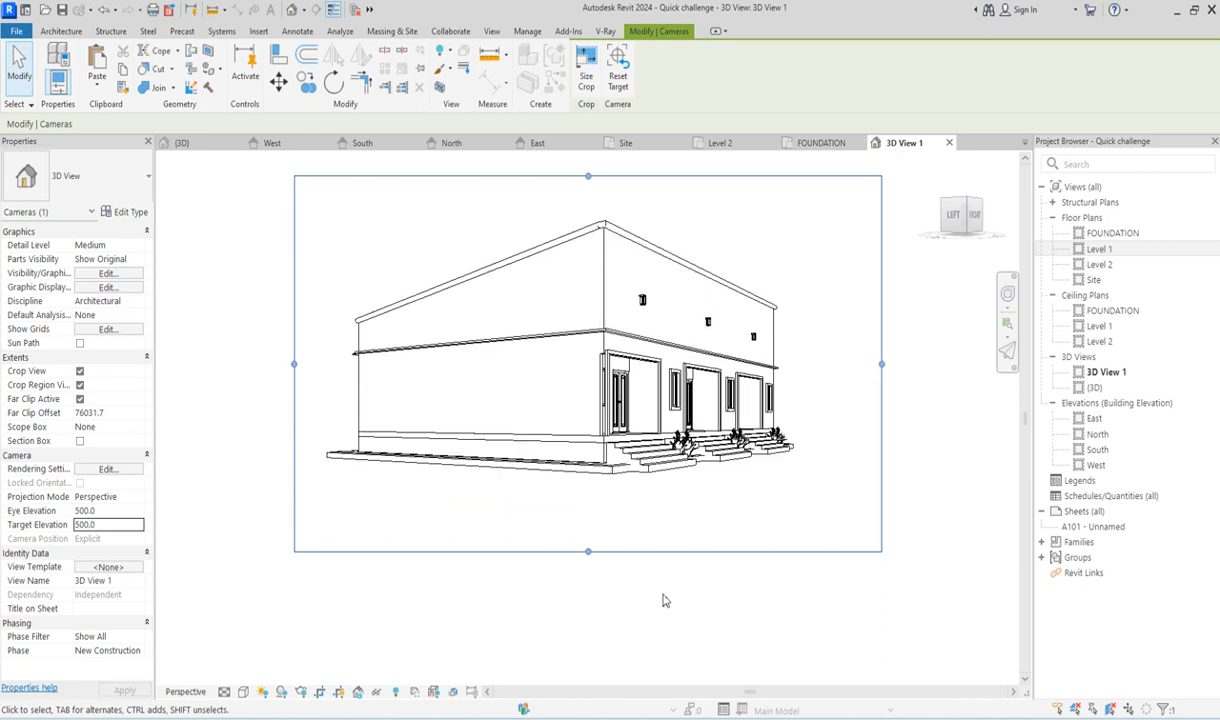
pyautogui.moveTo(590, 551); pyautogui.dragTo(597, 502)
pyautogui.scroll(-2, 512, 598)
pyautogui.moveTo(755, 428); pyautogui.dragTo(825, 428)
pyautogui.moveTo(597, 320); pyautogui.dragTo(598, 271)
pyautogui.moveTo(366, 405)
pyautogui.mouseDown()
pyautogui.moveTo(391, 405)
pyautogui.moveTo(377, 404)
pyautogui.mouseUp()
pyautogui.click(702, 628)
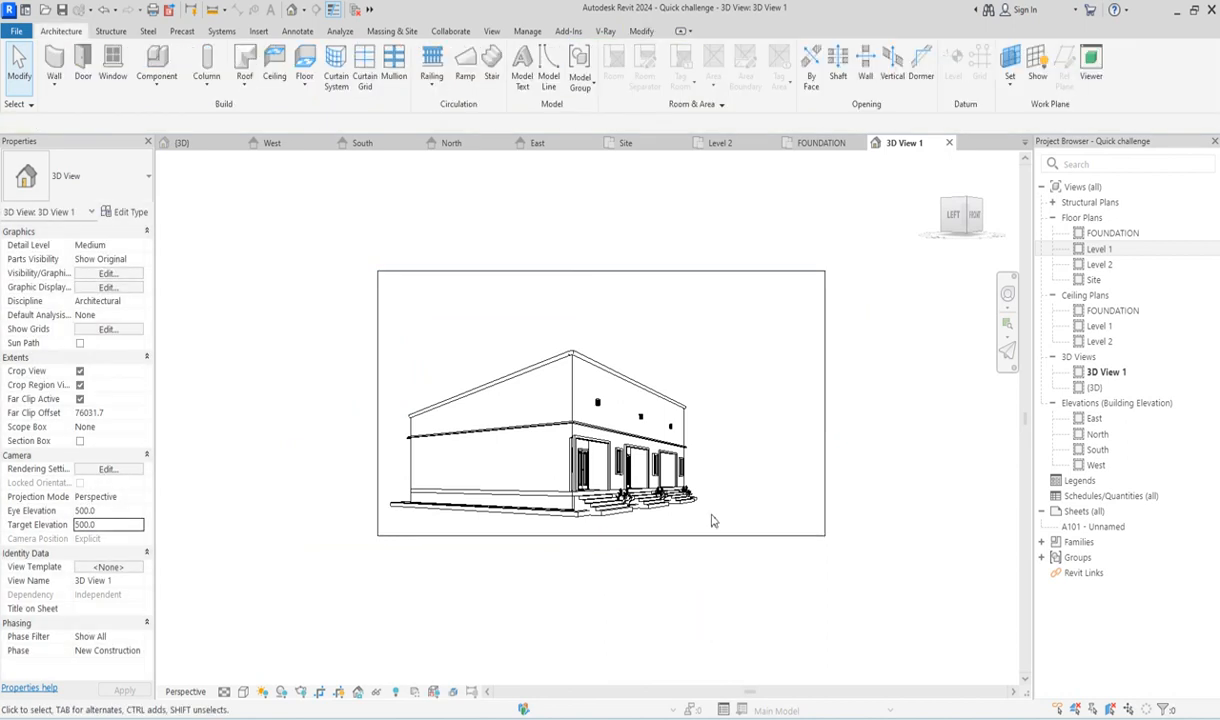
# Change the first camera view's visual style from hidden line to one that shows the material colours.
pyautogui.scroll(3, 714, 517)
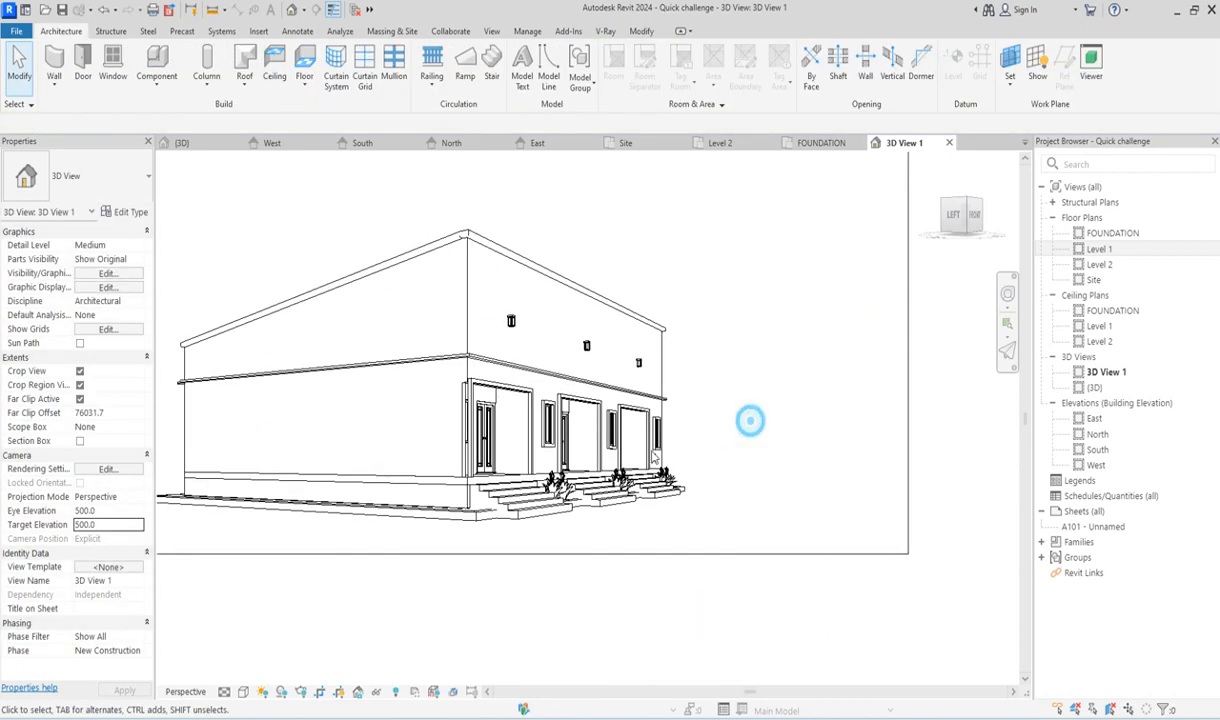
pyautogui.scroll(-3, 632, 448)
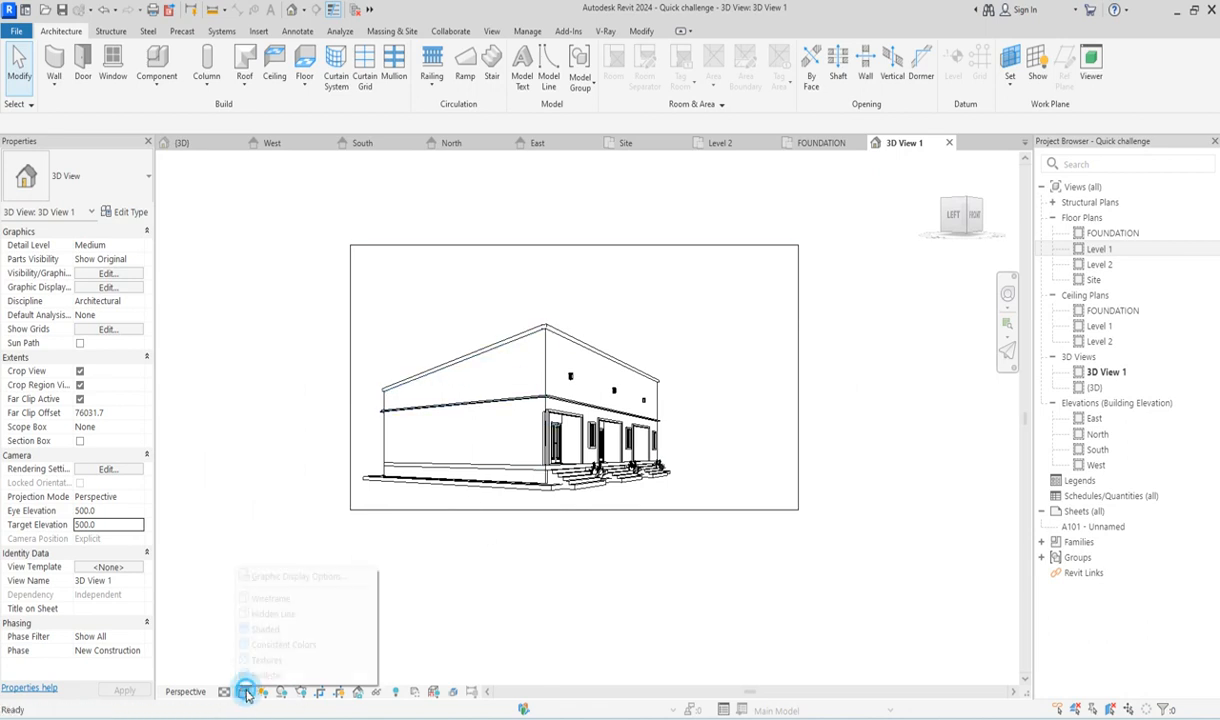
pyautogui.click(243, 691)
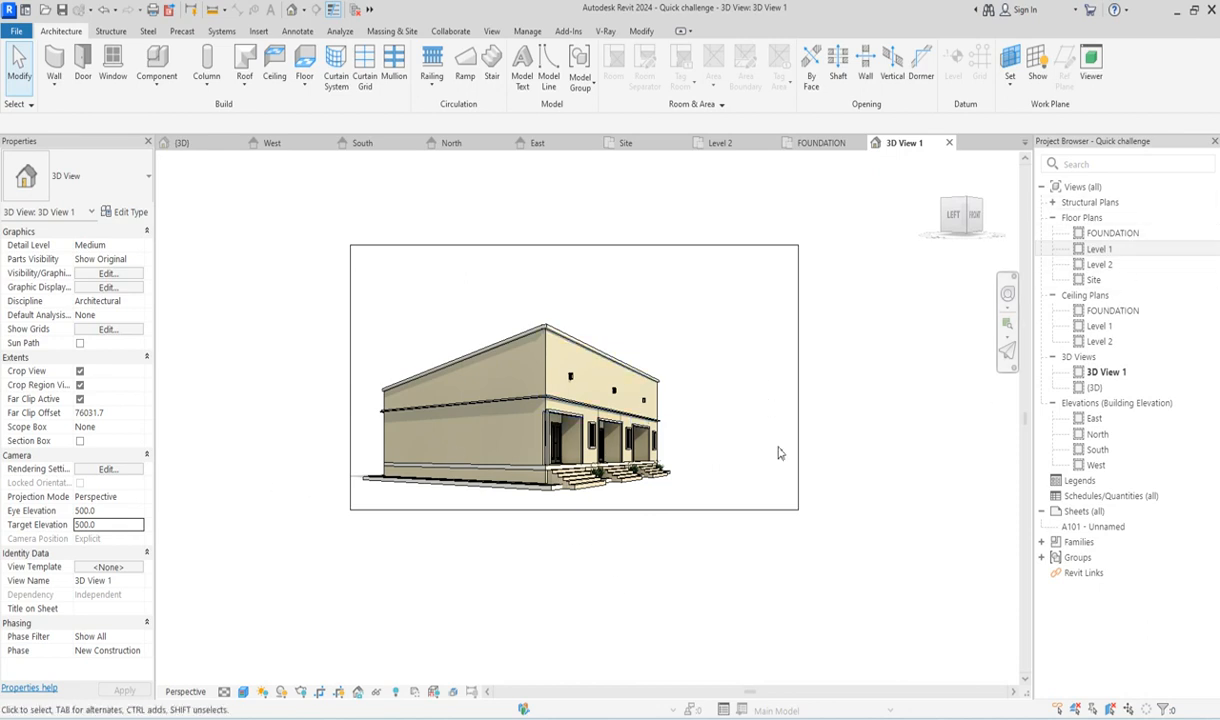
# Open the FOUNDATION plan and place a perspective camera beyond the front corner near grid 4, aimed diagonally toward the opposite rear corner.
pyautogui.click(1100, 247)
pyautogui.doubleClick(1100, 234)
pyautogui.scroll(2, 558, 415)
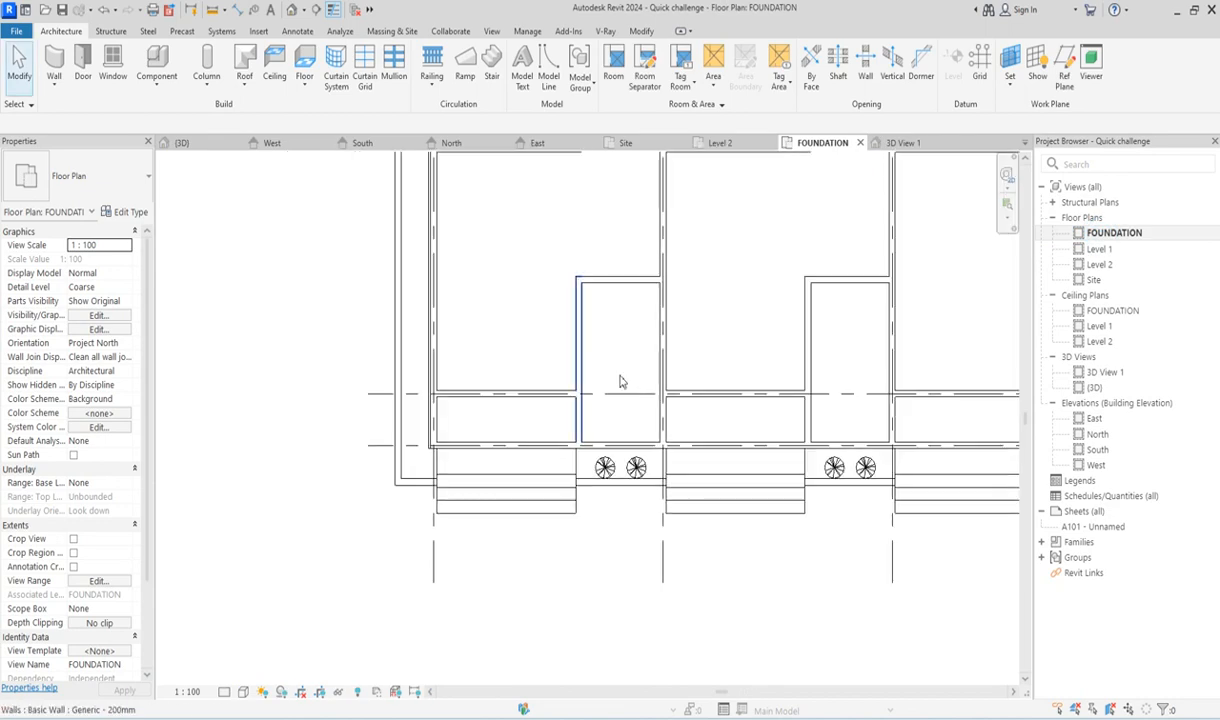
pyautogui.scroll(-5, 291, 327)
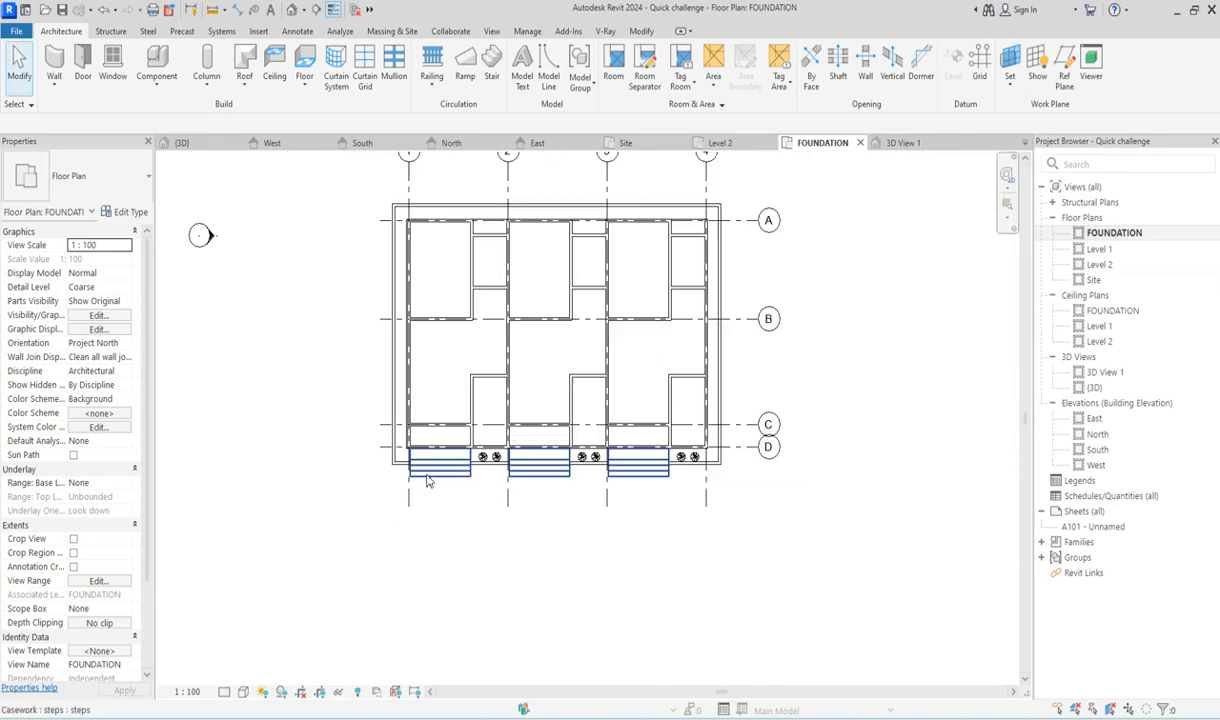
pyautogui.click(303, 17)
pyautogui.click(315, 42)
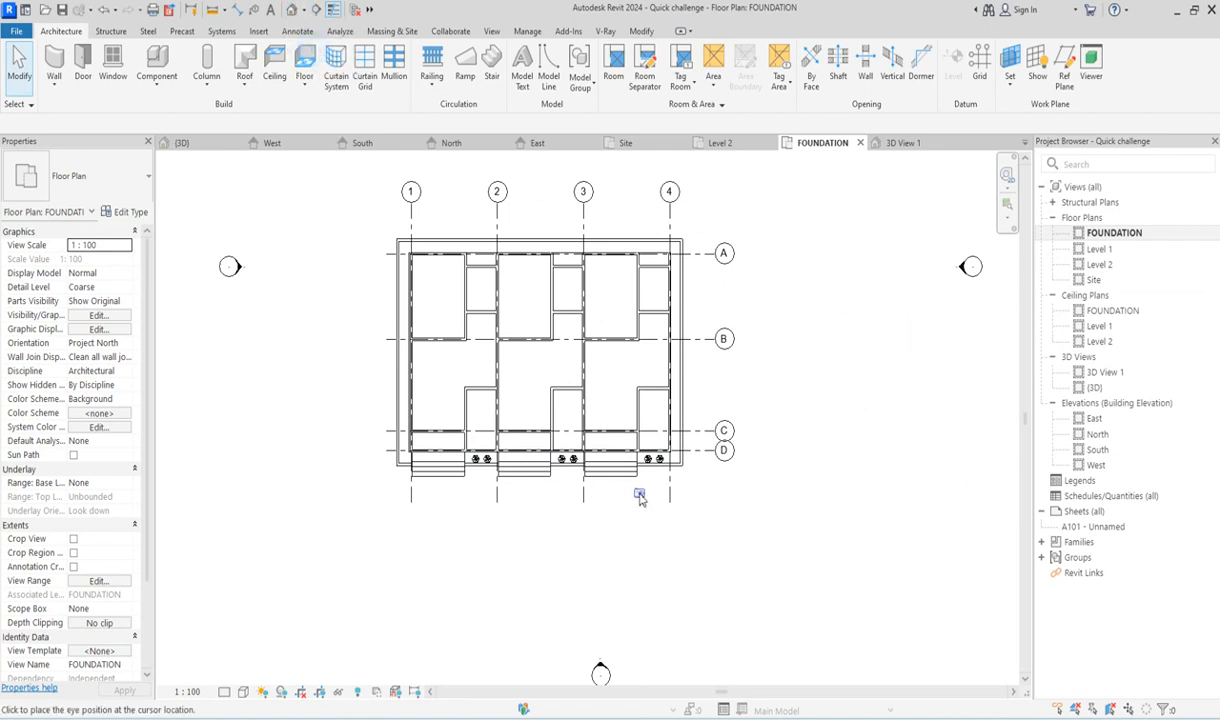
pyautogui.scroll(-3, 630, 478)
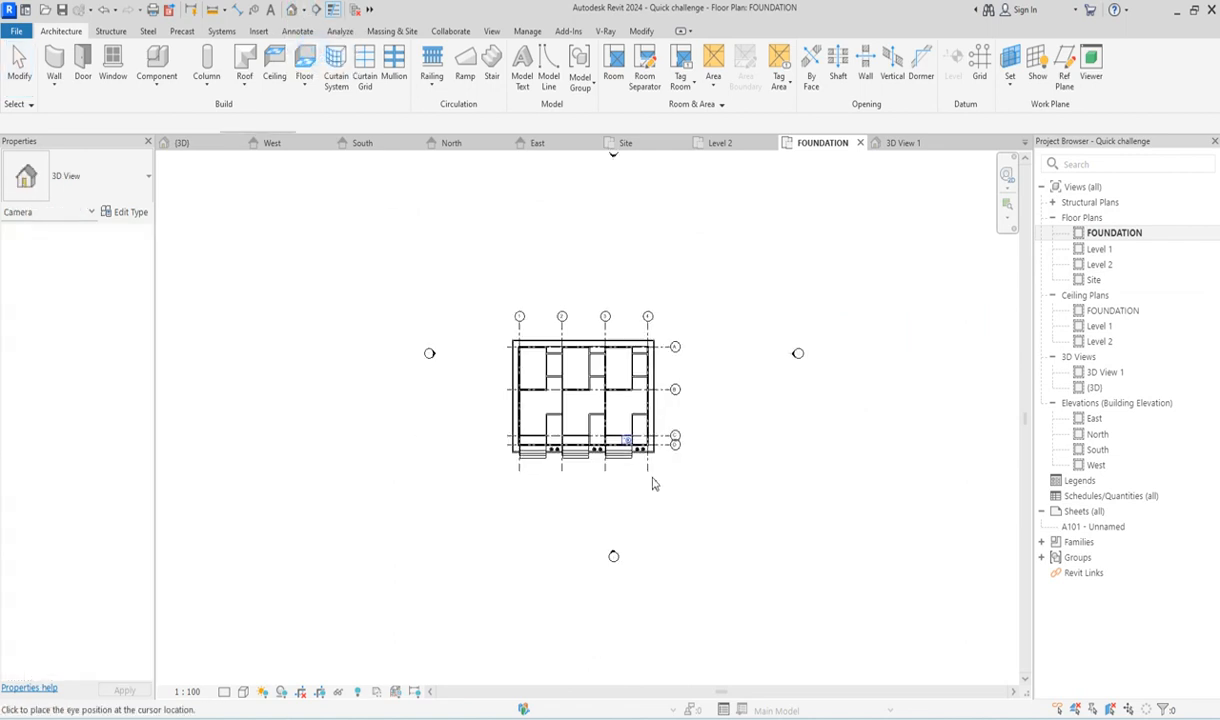
pyautogui.click(794, 531)
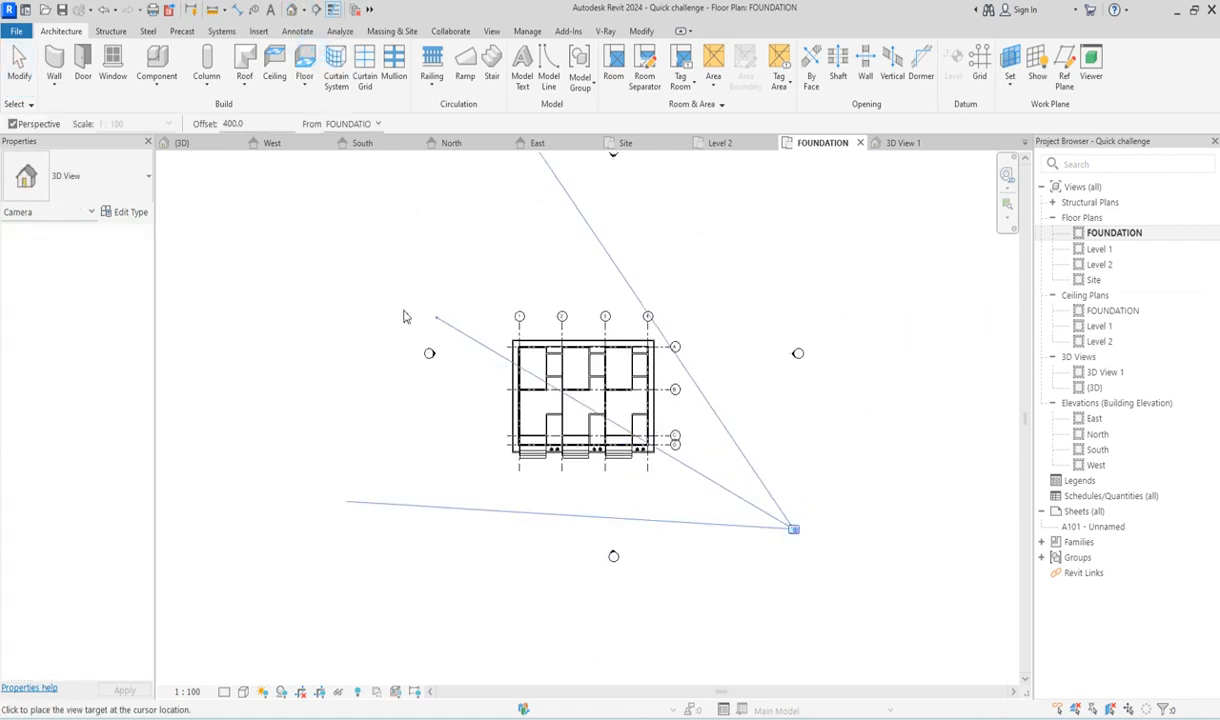
pyautogui.click(455, 309)
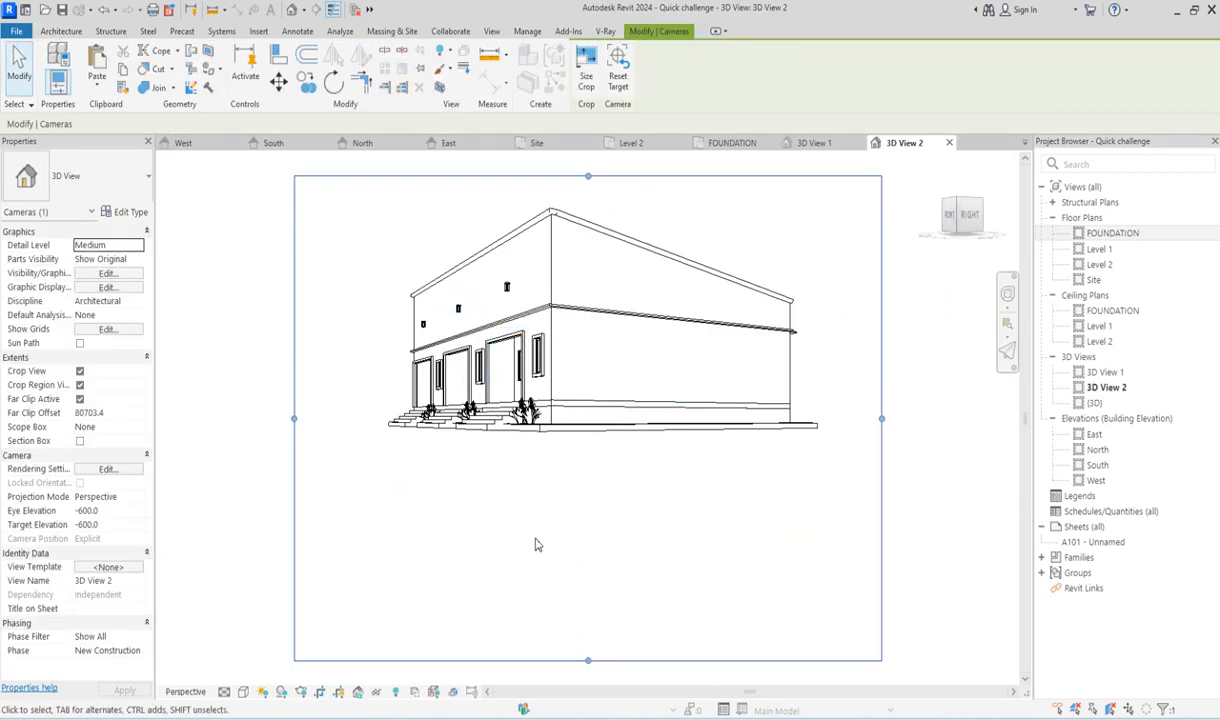
# Set the second camera view's eye elevation to 30000 mm.
pyautogui.scroll(-3, 527, 568)
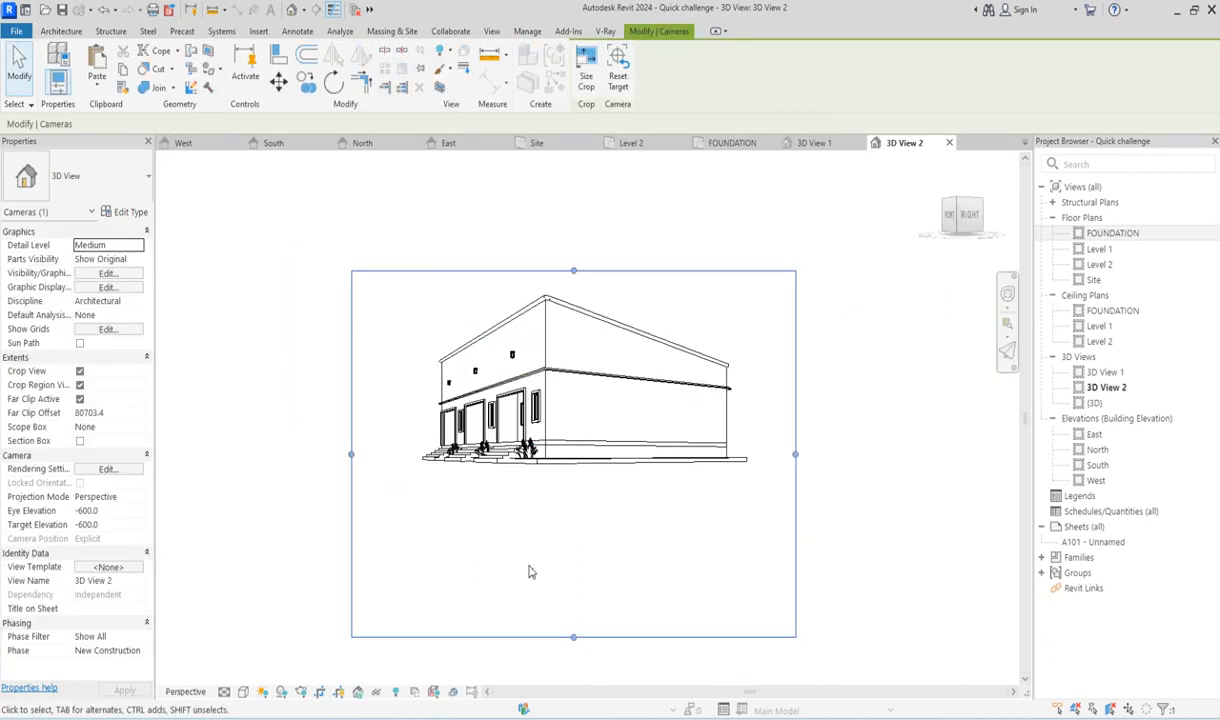
pyautogui.click(127, 511)
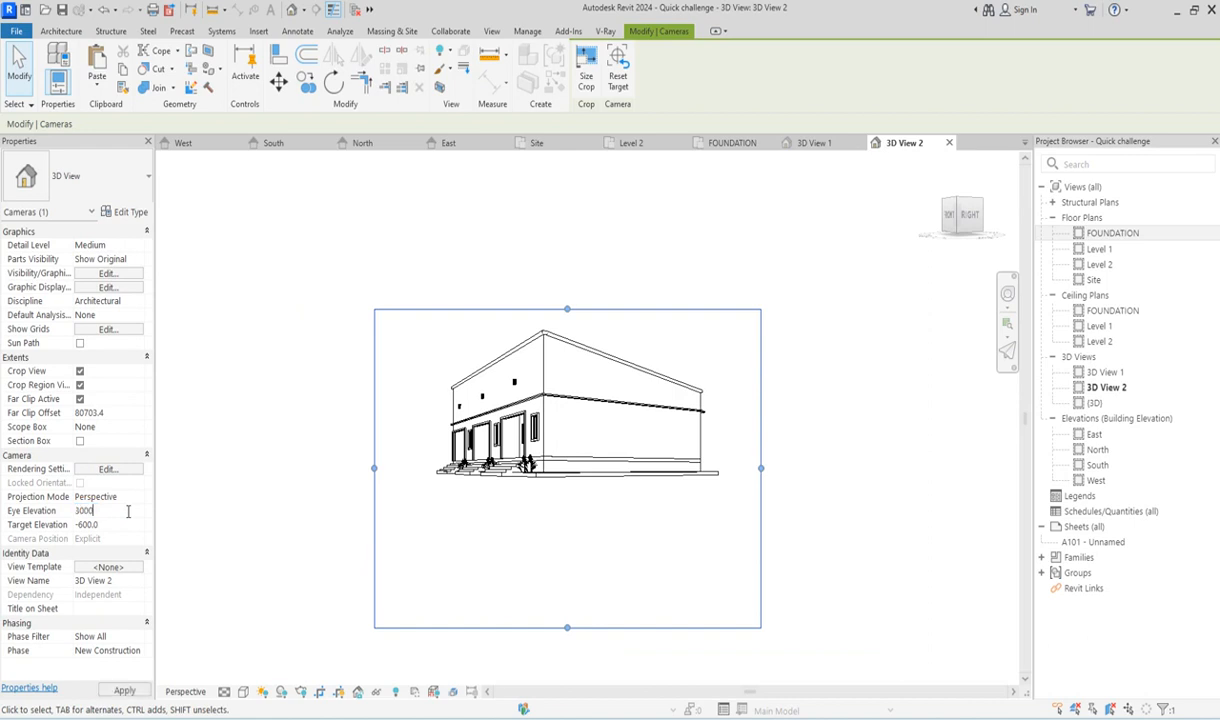
pyautogui.click(212, 535)
pyautogui.scroll(-2, 377, 485)
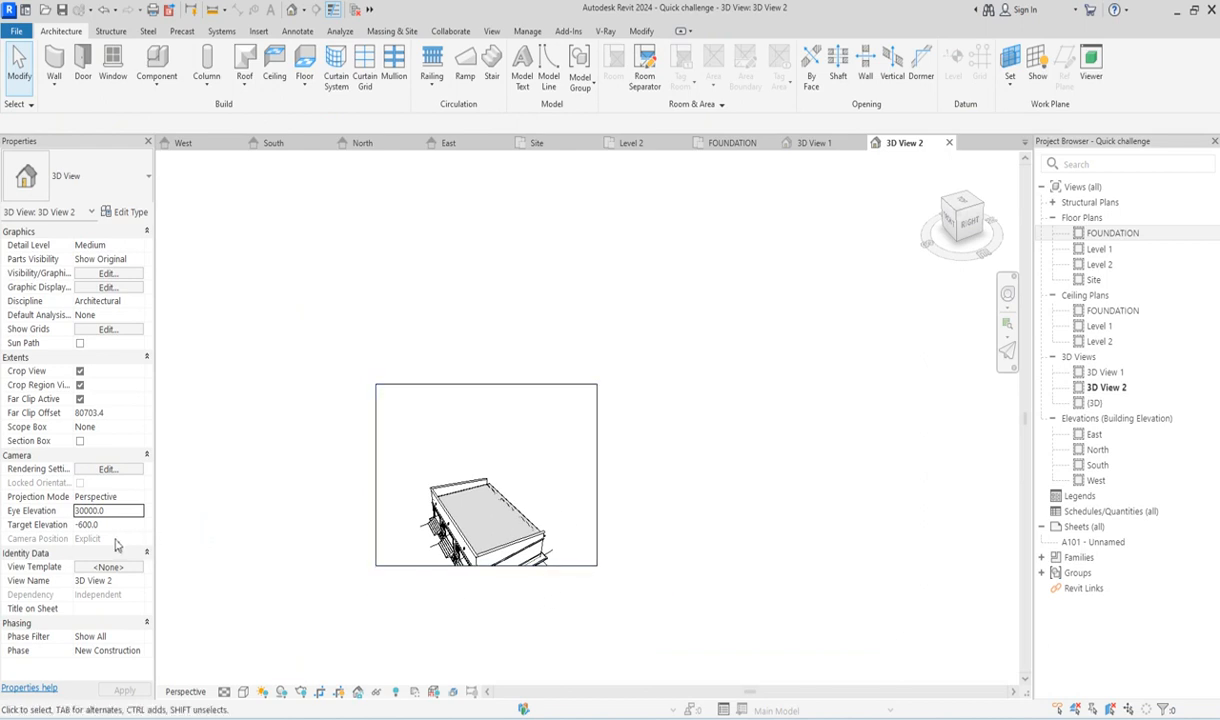
# Set the second camera view's eye elevation to 20000 mm and adjust the upper and lower edges of its crop region around the building.
pyautogui.click(495, 567)
pyautogui.moveTo(486, 566); pyautogui.dragTo(486, 632)
pyautogui.moveTo(486, 385); pyautogui.dragTo(490, 465)
pyautogui.moveTo(485, 635); pyautogui.dragTo(486, 613)
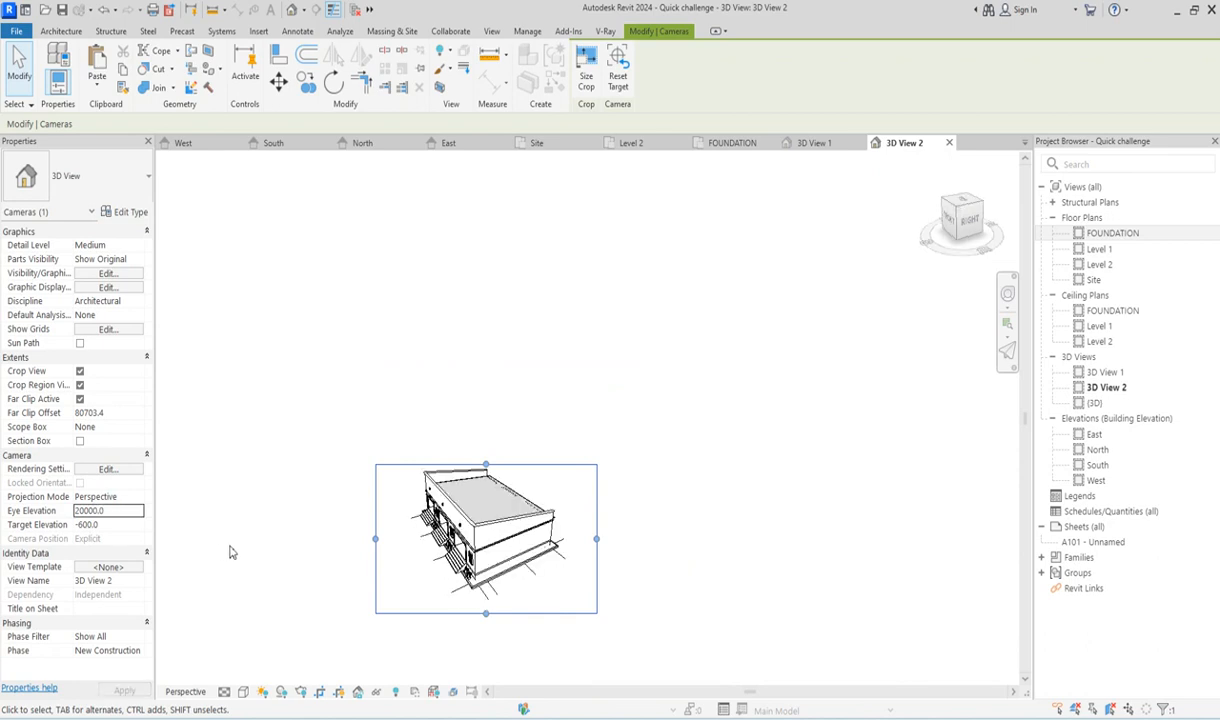
pyautogui.moveTo(486, 614); pyautogui.dragTo(486, 598)
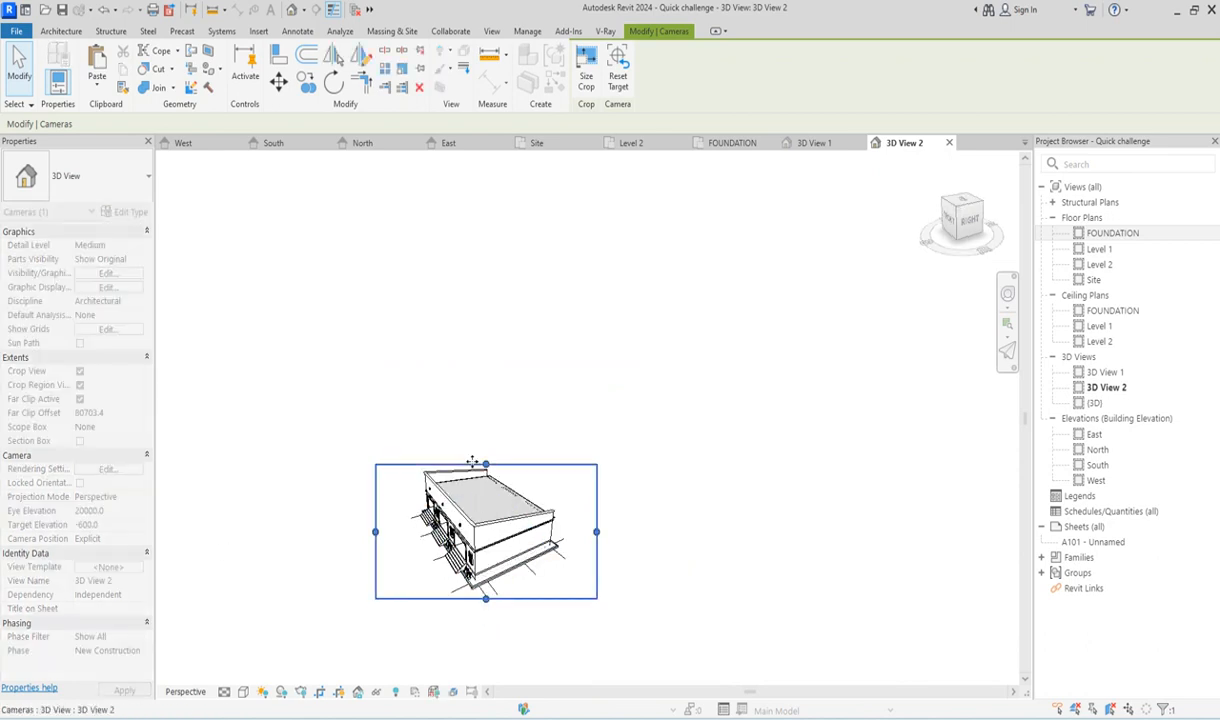
pyautogui.moveTo(483, 438); pyautogui.dragTo(485, 437)
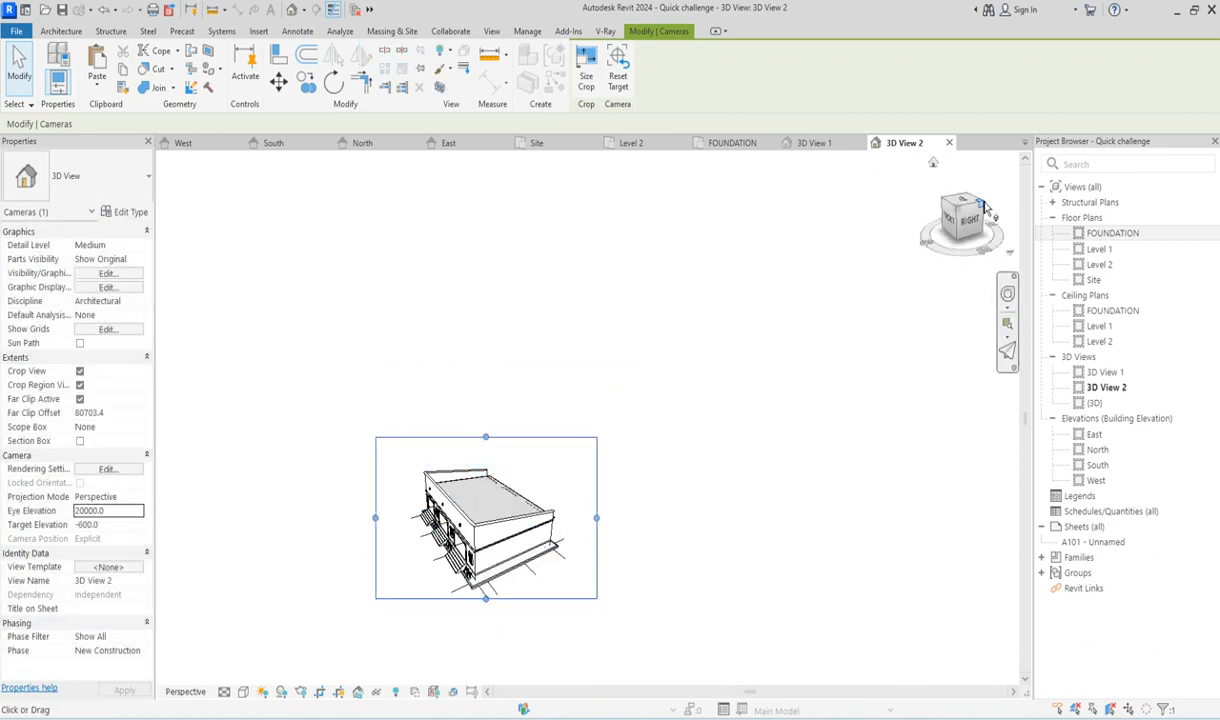
# Rotate the second camera view to show more of the front facade and set its visual style to Realistic.
pyautogui.moveTo(969, 228); pyautogui.dragTo(986, 232)
pyautogui.click(691, 402)
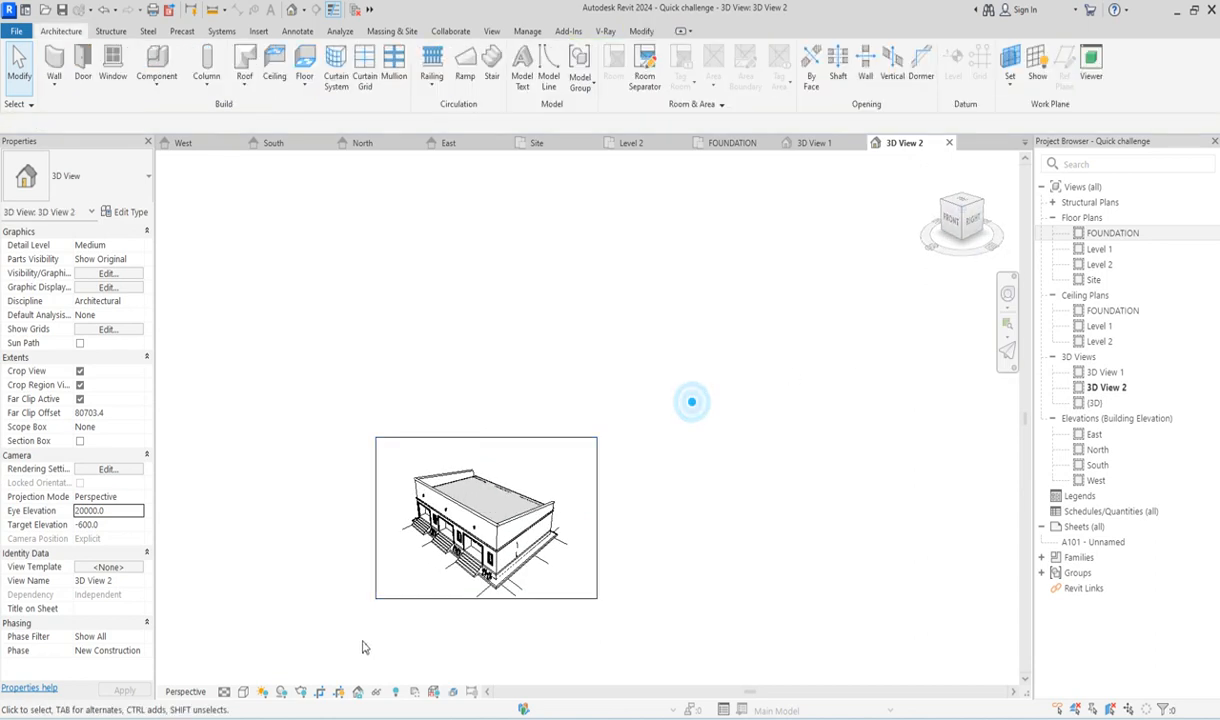
pyautogui.click(243, 692)
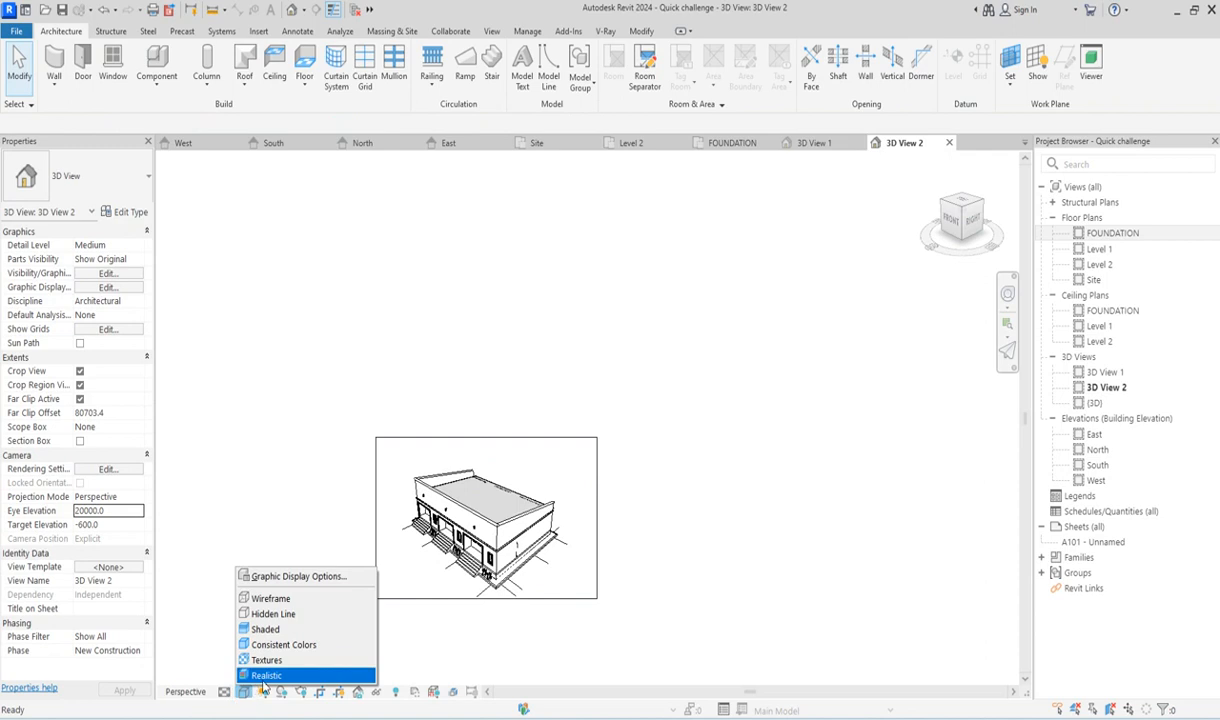
pyautogui.click(268, 676)
pyautogui.scroll(5, 422, 573)
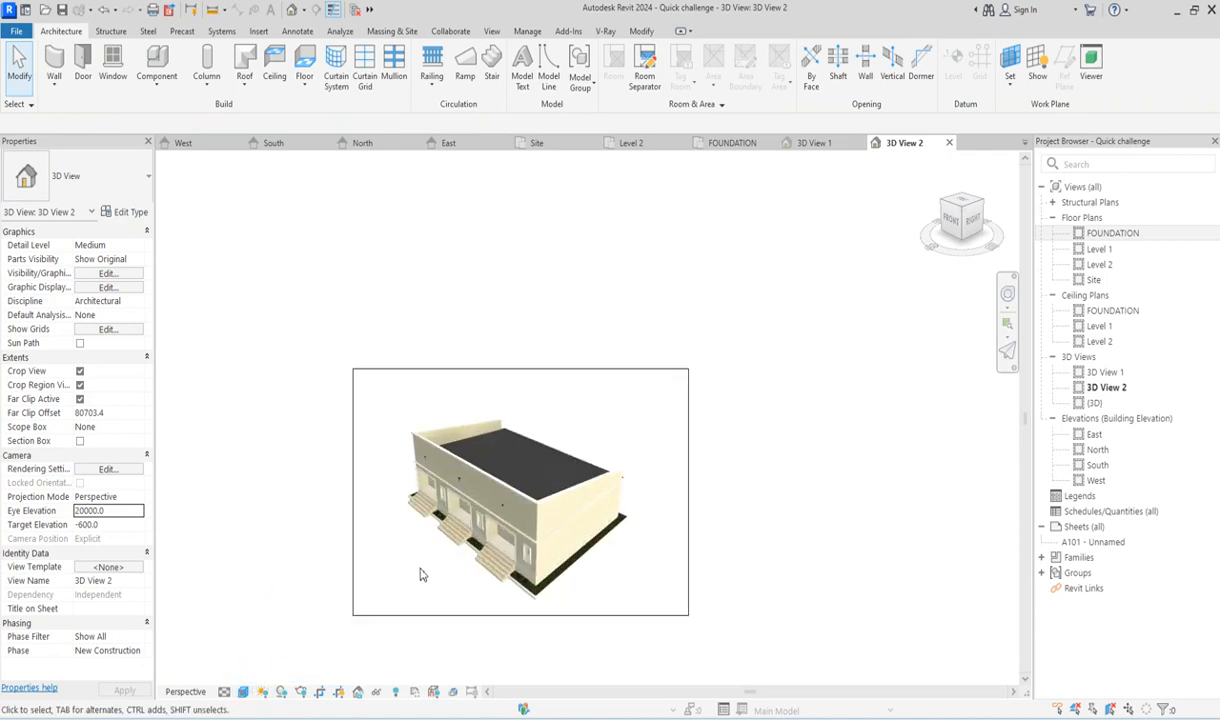
pyautogui.scroll(-8, 595, 532)
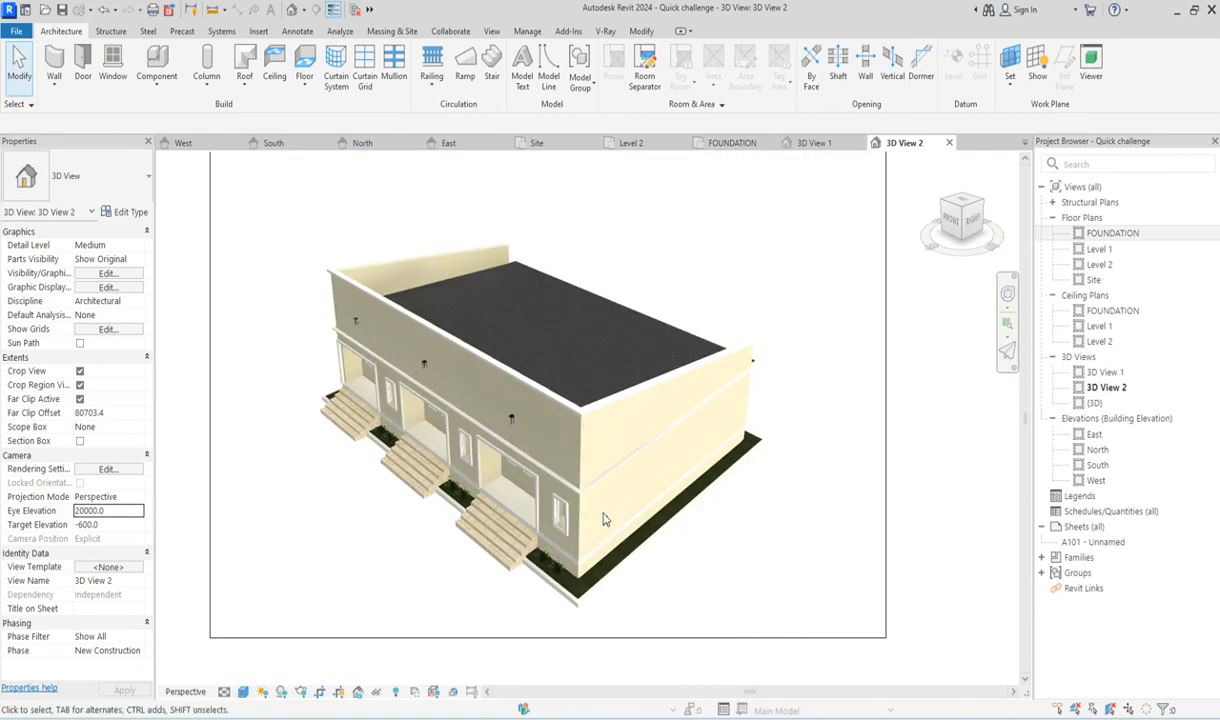
# Open the FOUNDATION plan and sketch a large rectangular architectural floor boundary around the building, extending well beyond the elevation markers.
pyautogui.doubleClick(1100, 233)
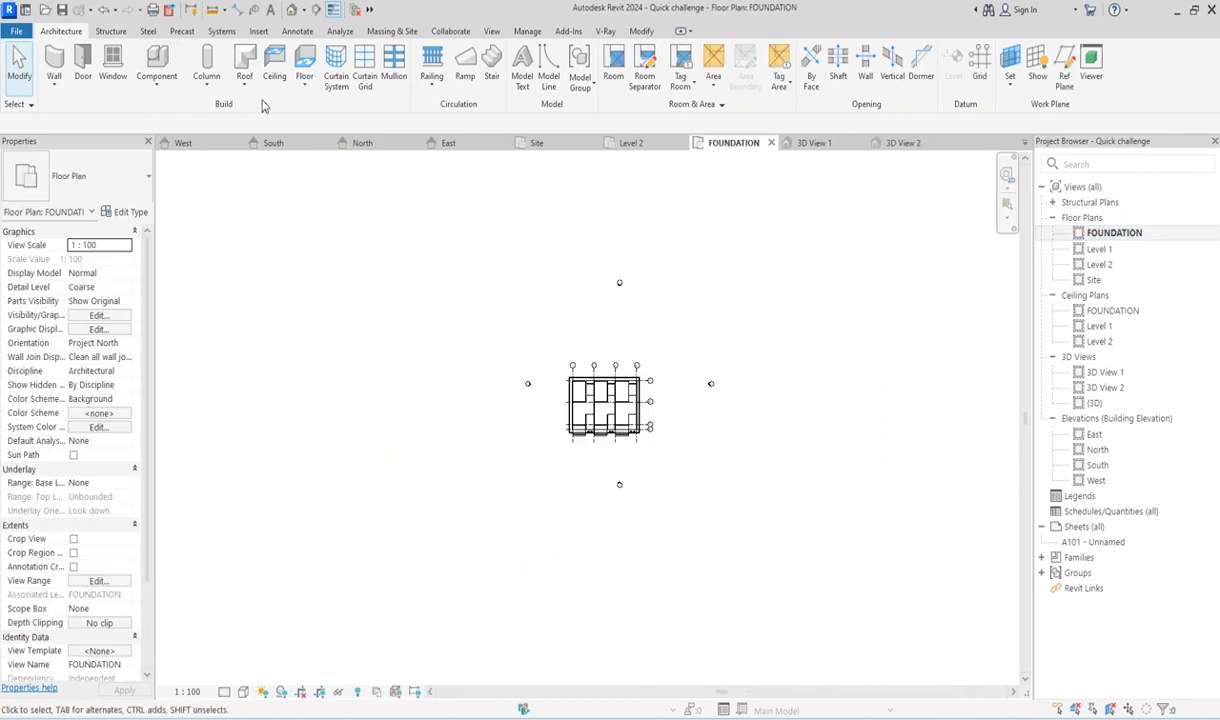
pyautogui.click(305, 86)
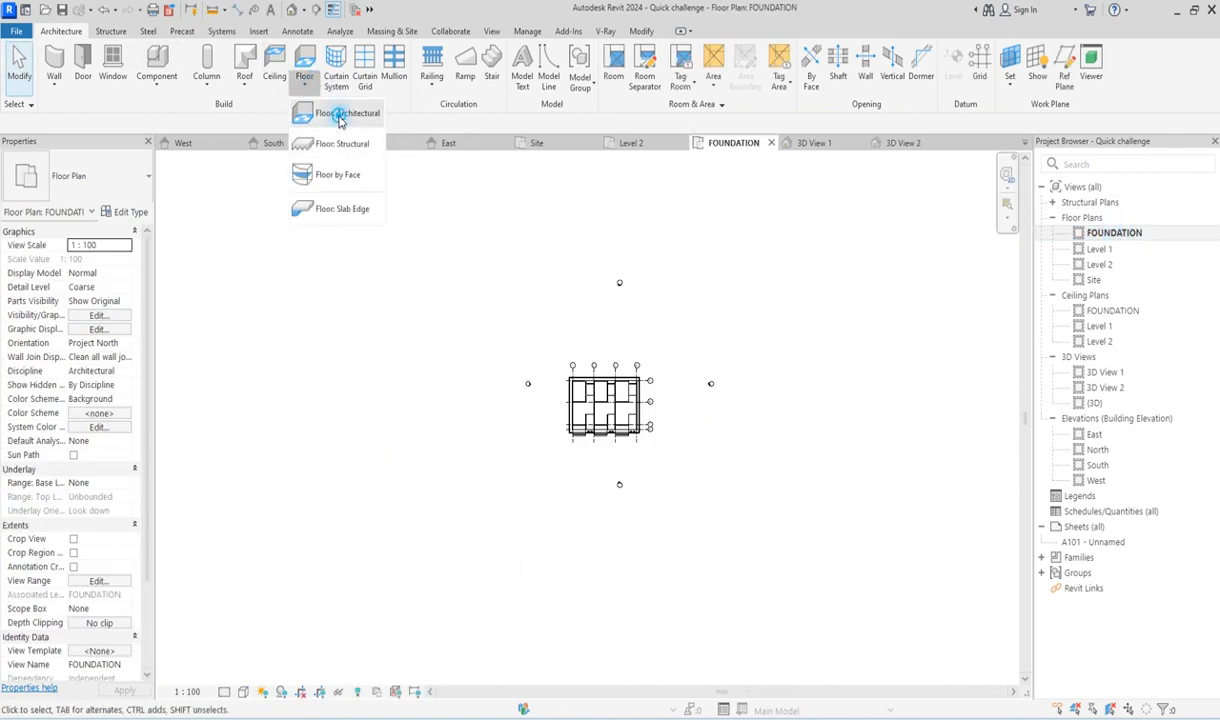
pyautogui.click(341, 121)
pyautogui.click(697, 52)
pyautogui.scroll(-1, 480, 382)
pyautogui.click(830, 601)
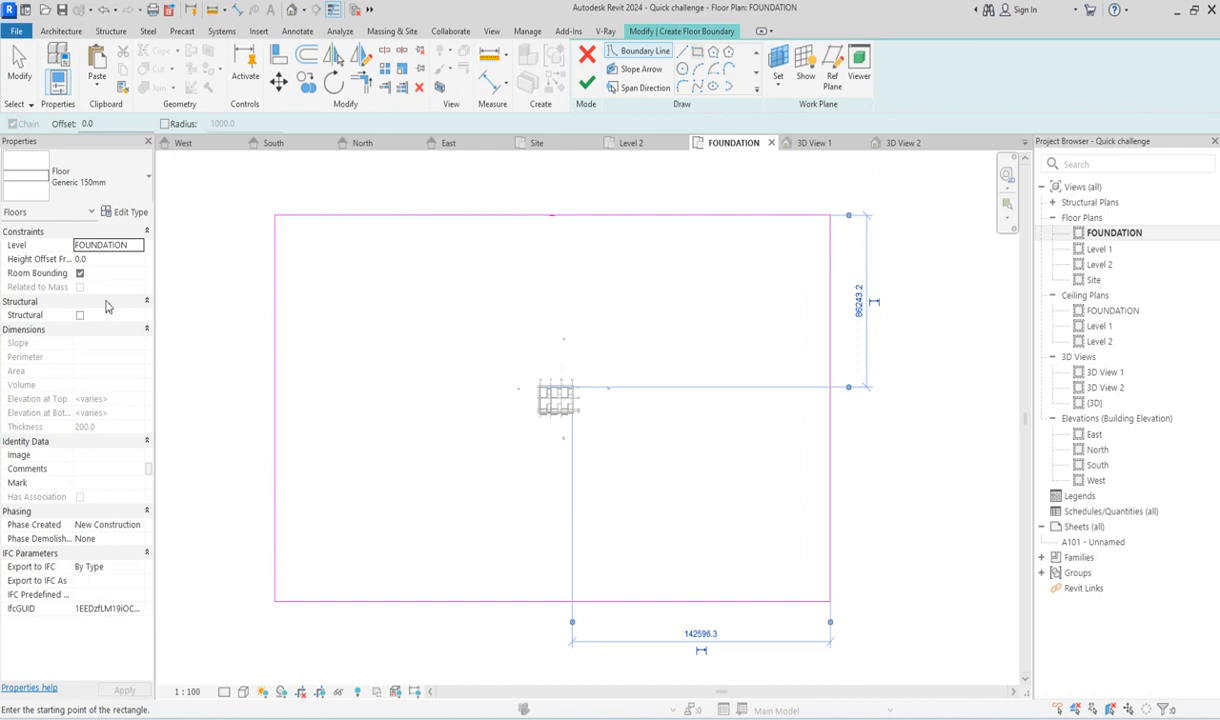
pyautogui.rightClick(203, 266)
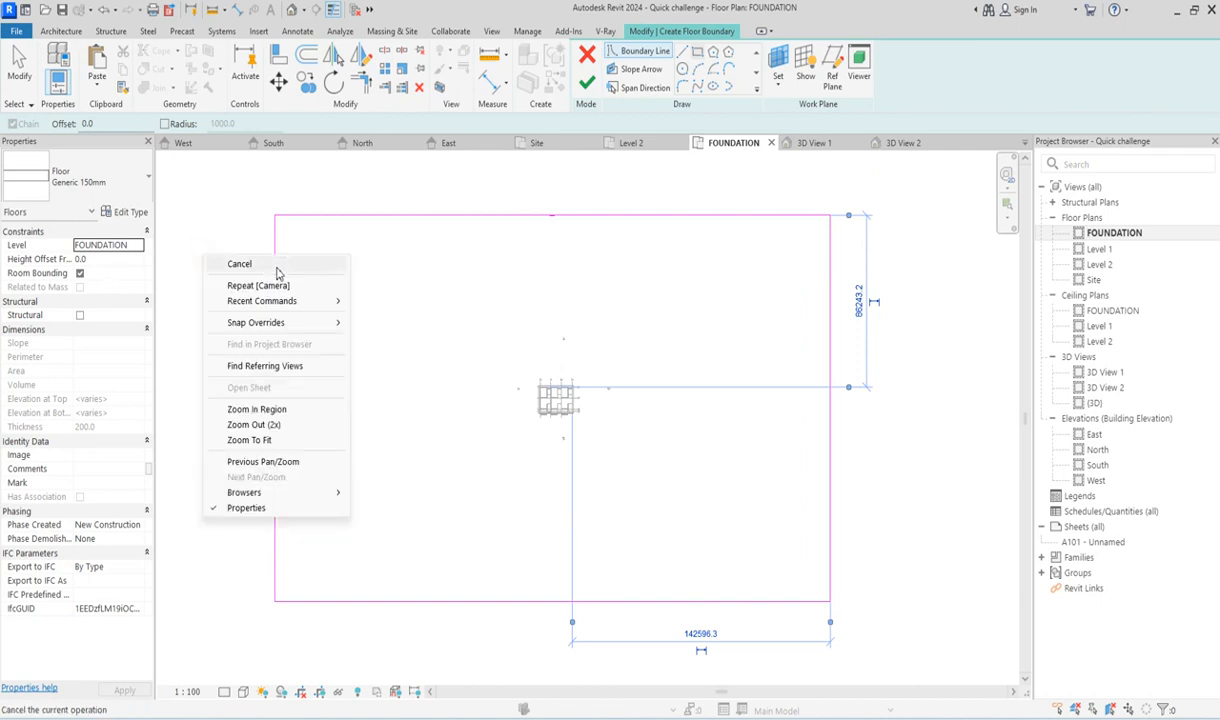
pyautogui.click(238, 261)
pyautogui.rightClick(177, 252)
pyautogui.click(254, 265)
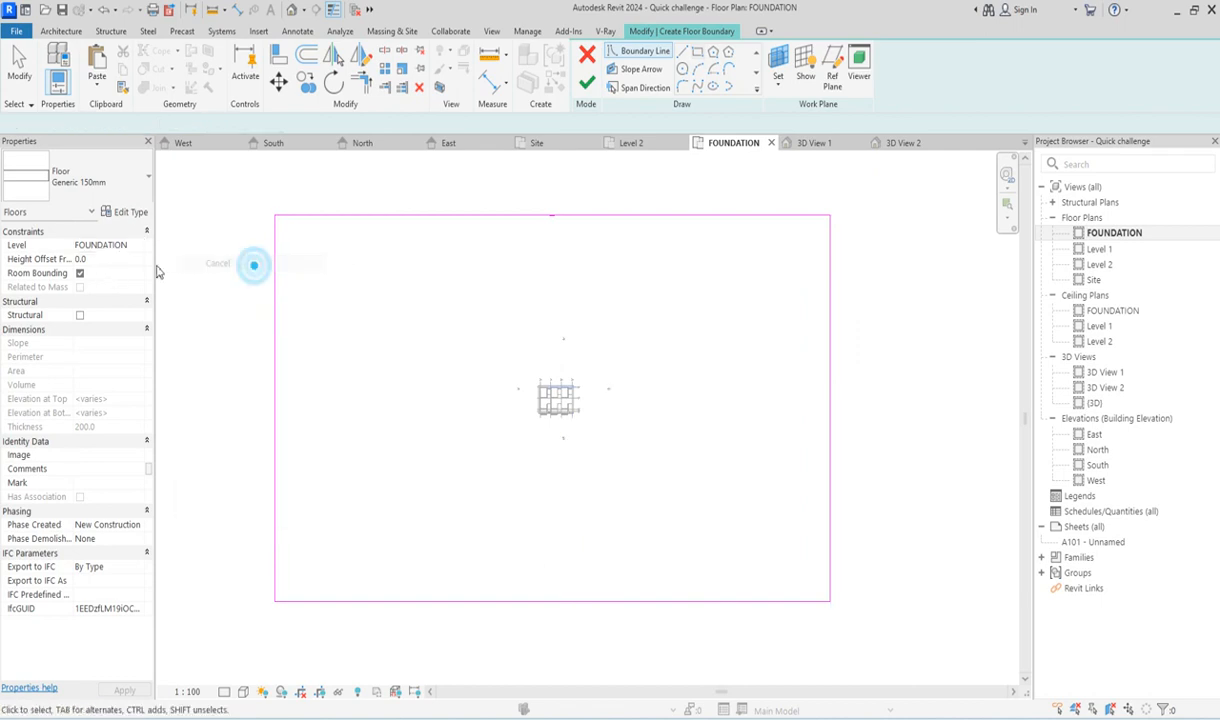
# Duplicate the Generic 150mm floor type, keeping the suggested name.
pyautogui.click(130, 214)
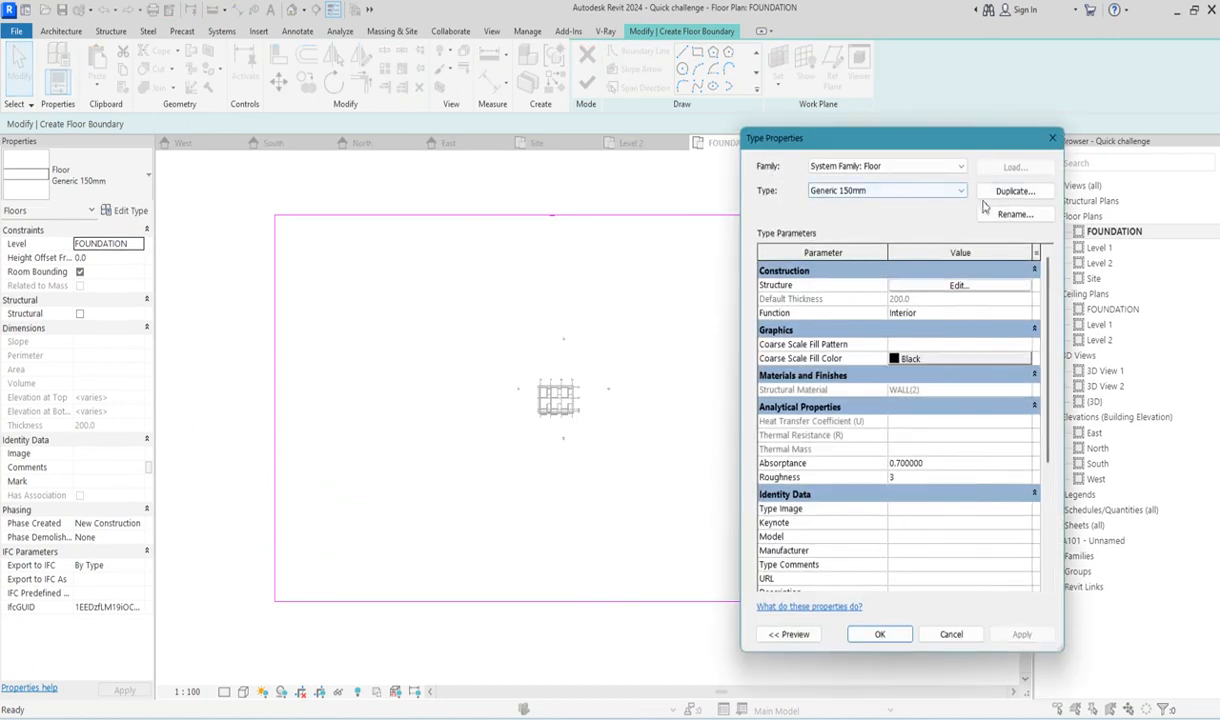
pyautogui.click(1013, 191)
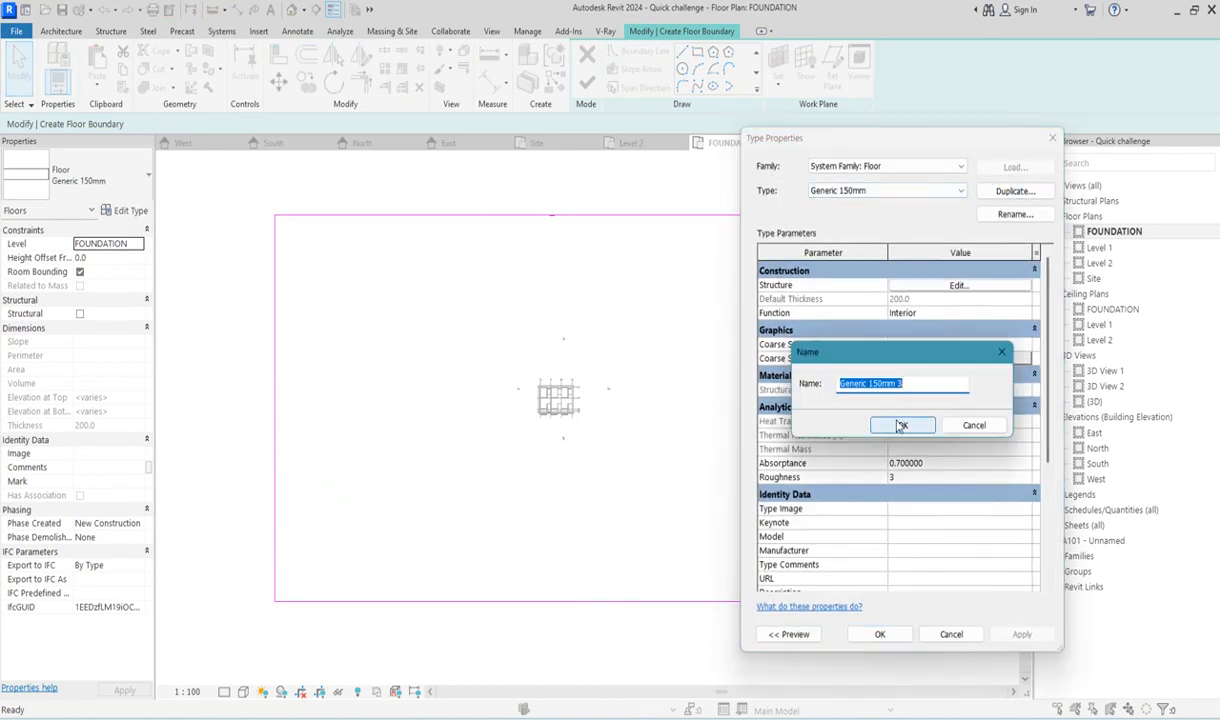
pyautogui.click(901, 425)
# Assign the WALL(1) material to the new floor type's structure layer and finish the ground floor sketch.
pyautogui.click(957, 285)
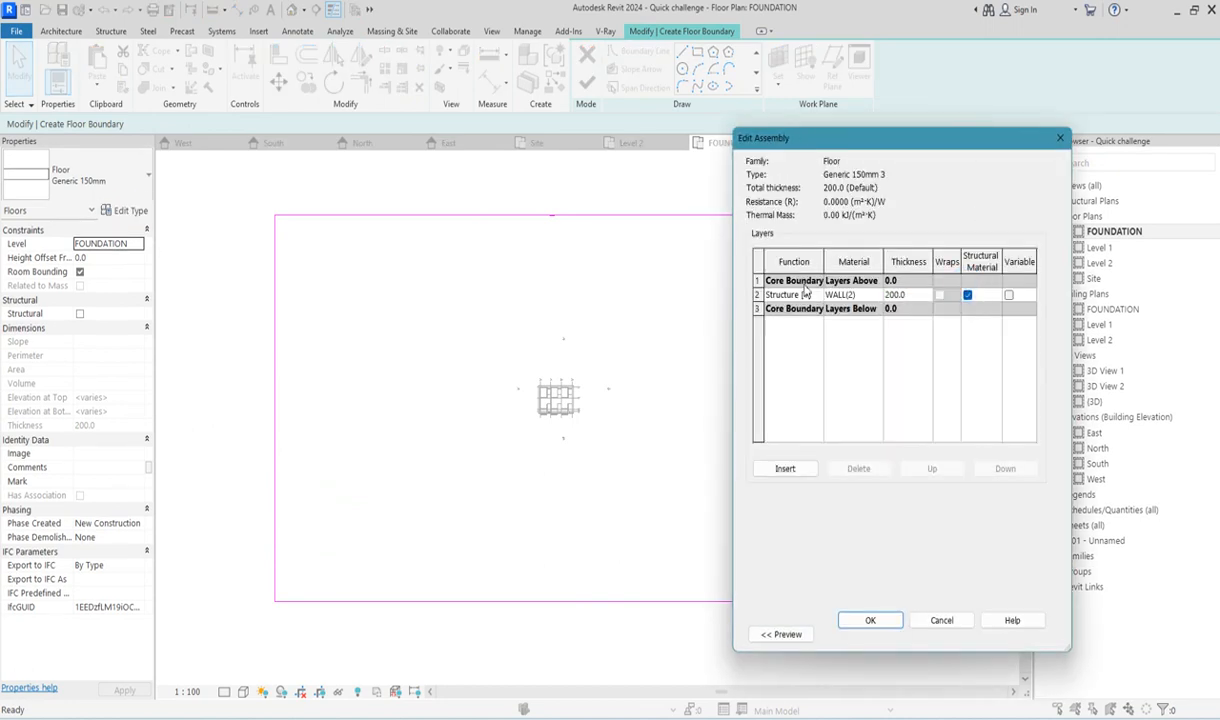
pyautogui.click(877, 295)
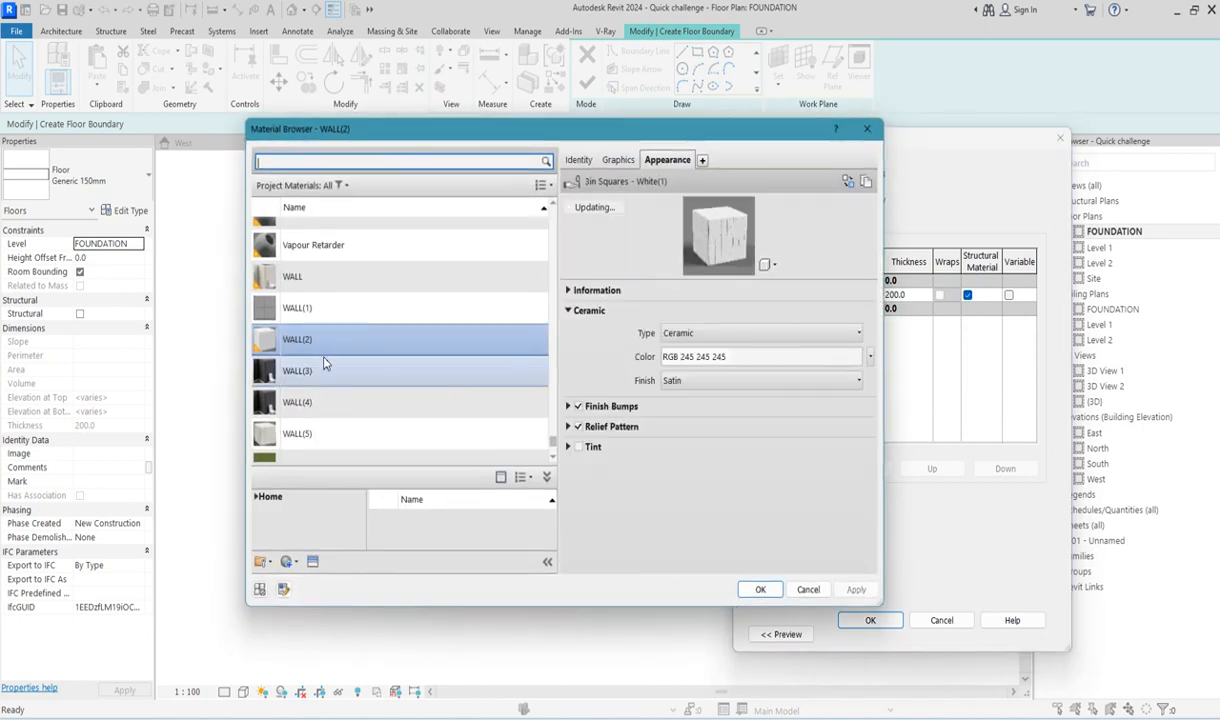
pyautogui.click(303, 309)
pyautogui.doubleClick(304, 310)
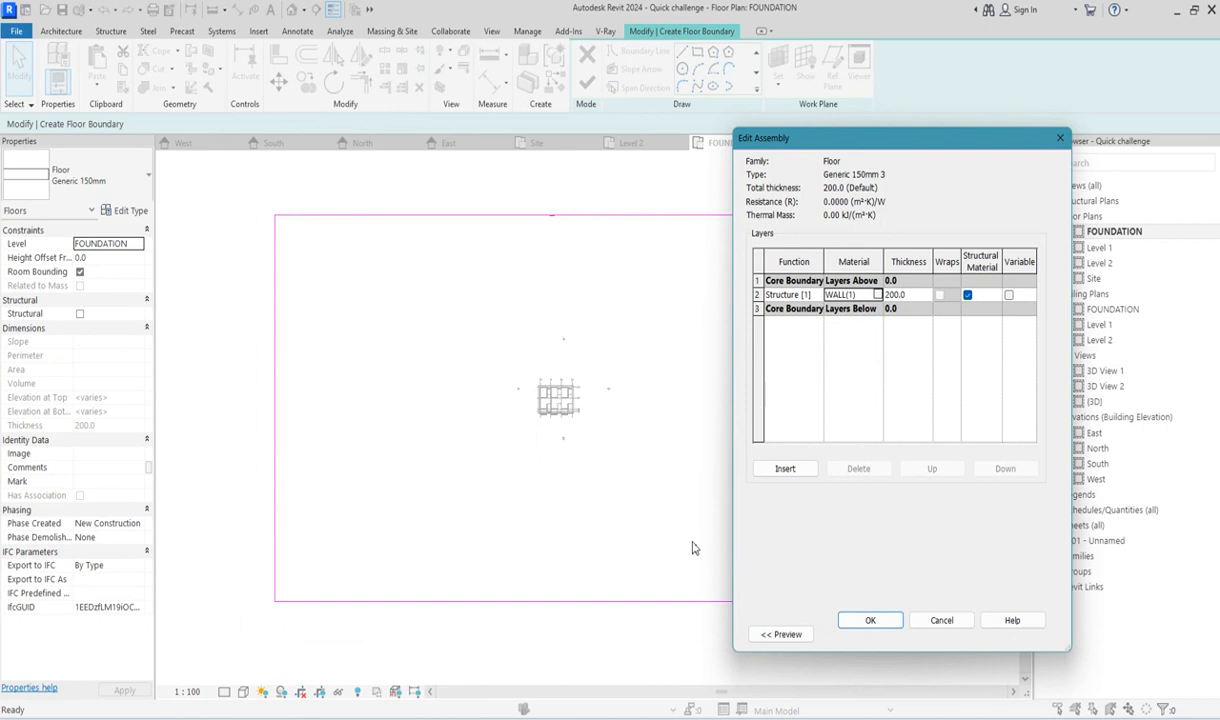
pyautogui.click(866, 620)
pyautogui.click(879, 636)
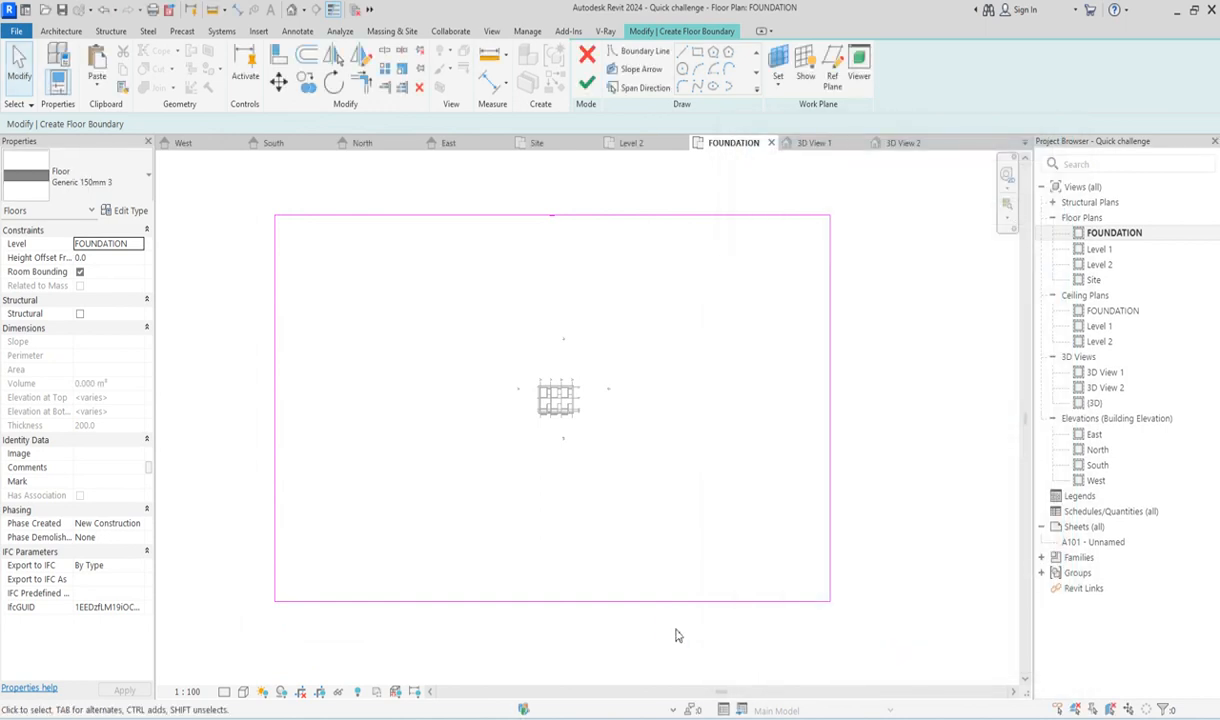
pyautogui.click(674, 628)
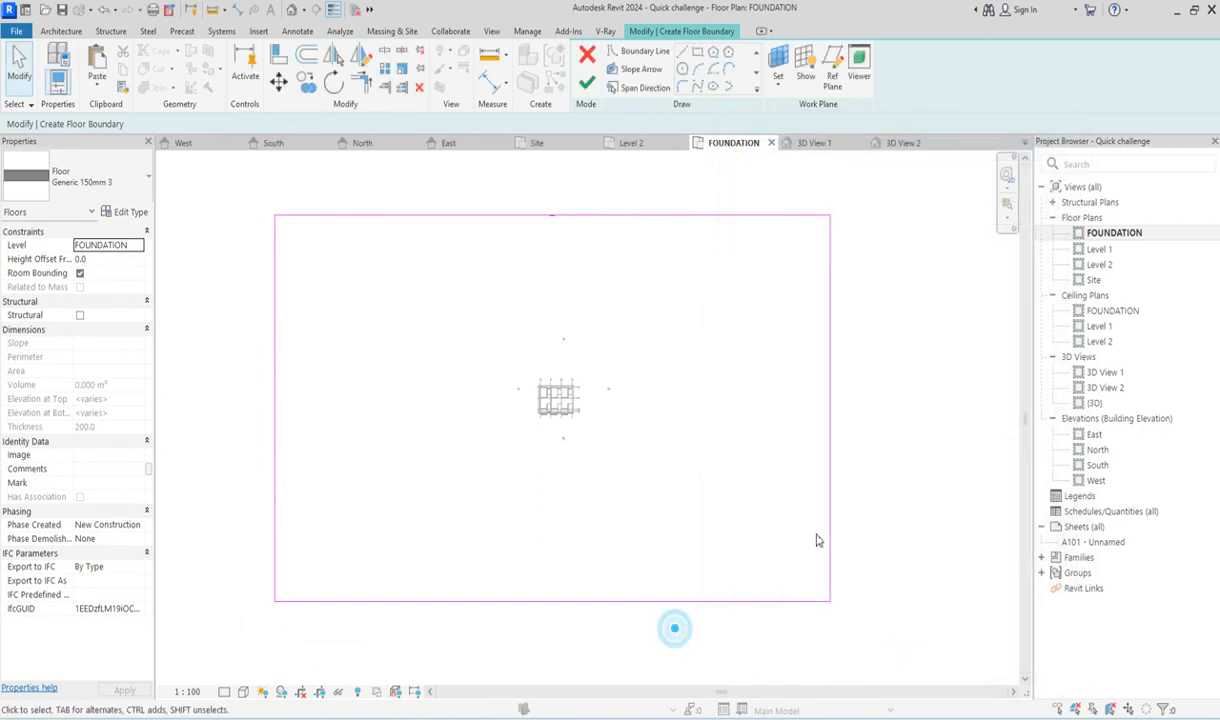
pyautogui.click(588, 86)
pyautogui.click(860, 418)
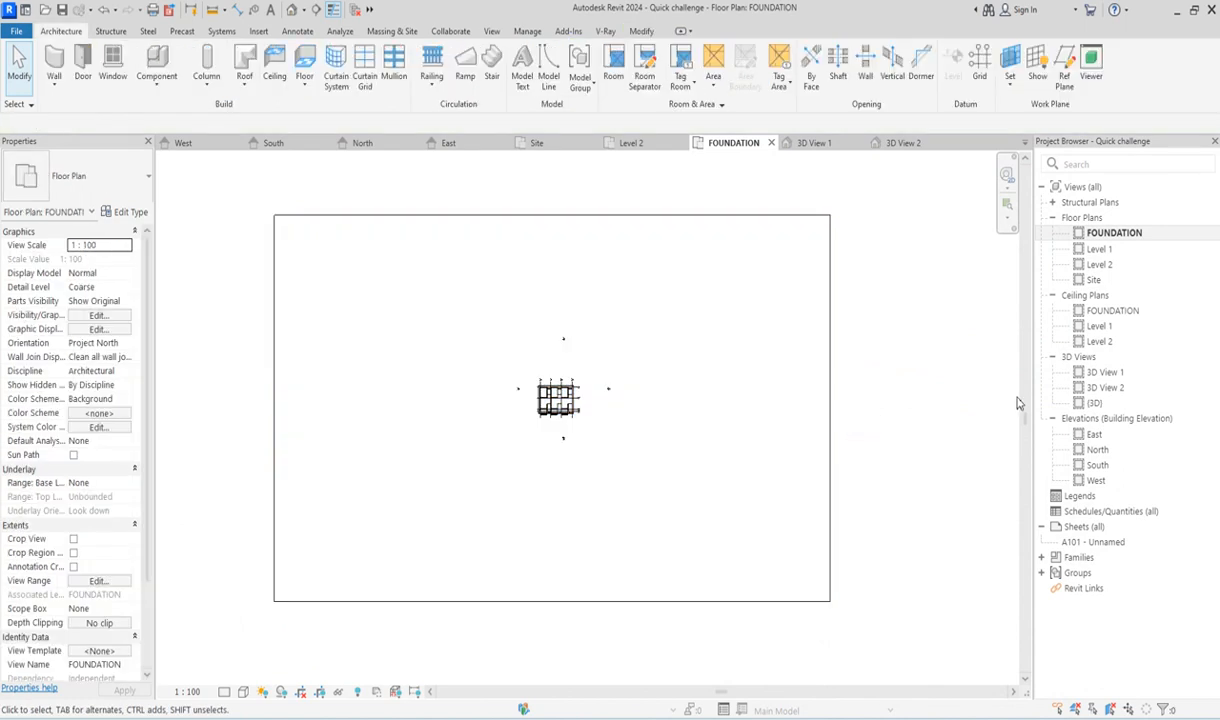
# Open the {3D} view and examine the building on its paved ground from the front corner.
pyautogui.doubleClick(1090, 402)
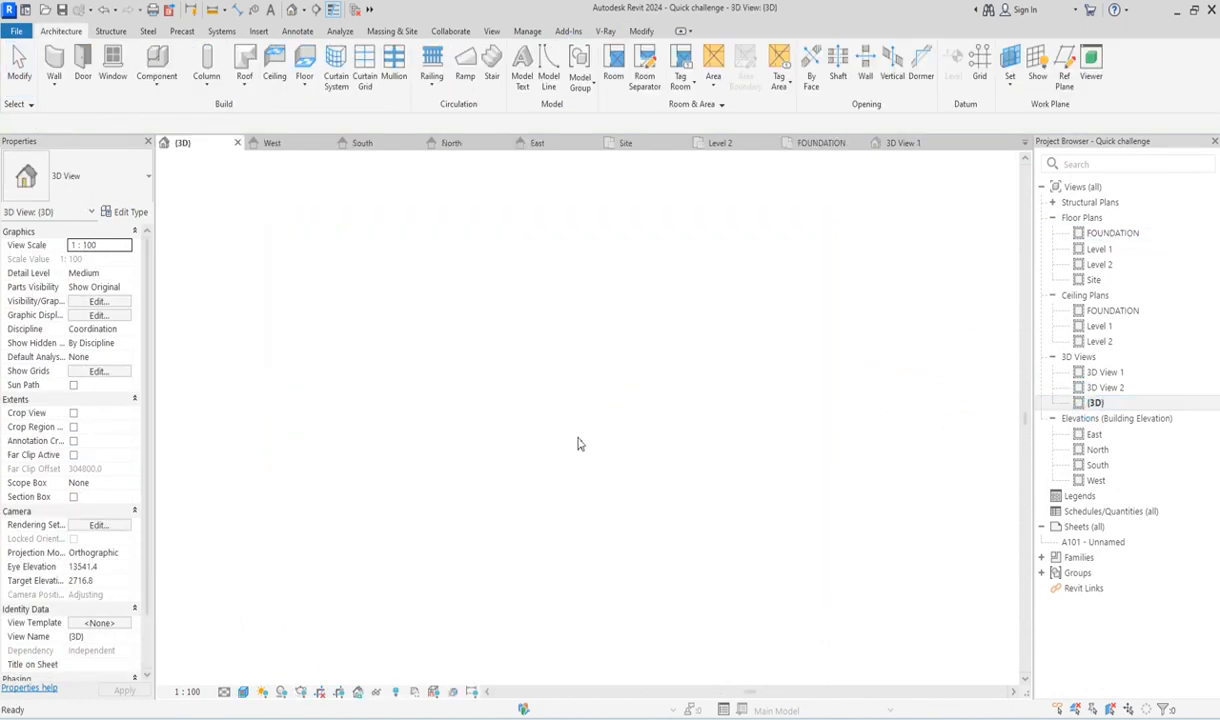
pyautogui.scroll(-5, 773, 517)
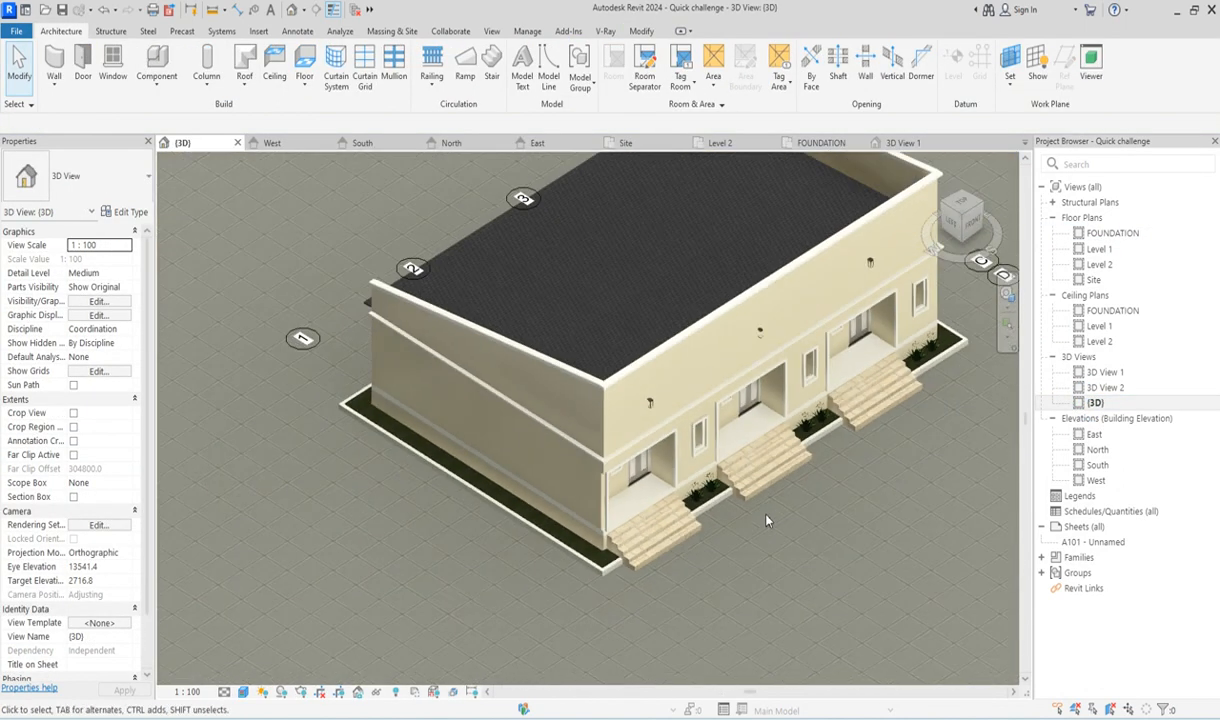
pyautogui.scroll(5, 730, 580)
pyautogui.scroll(-3, 592, 590)
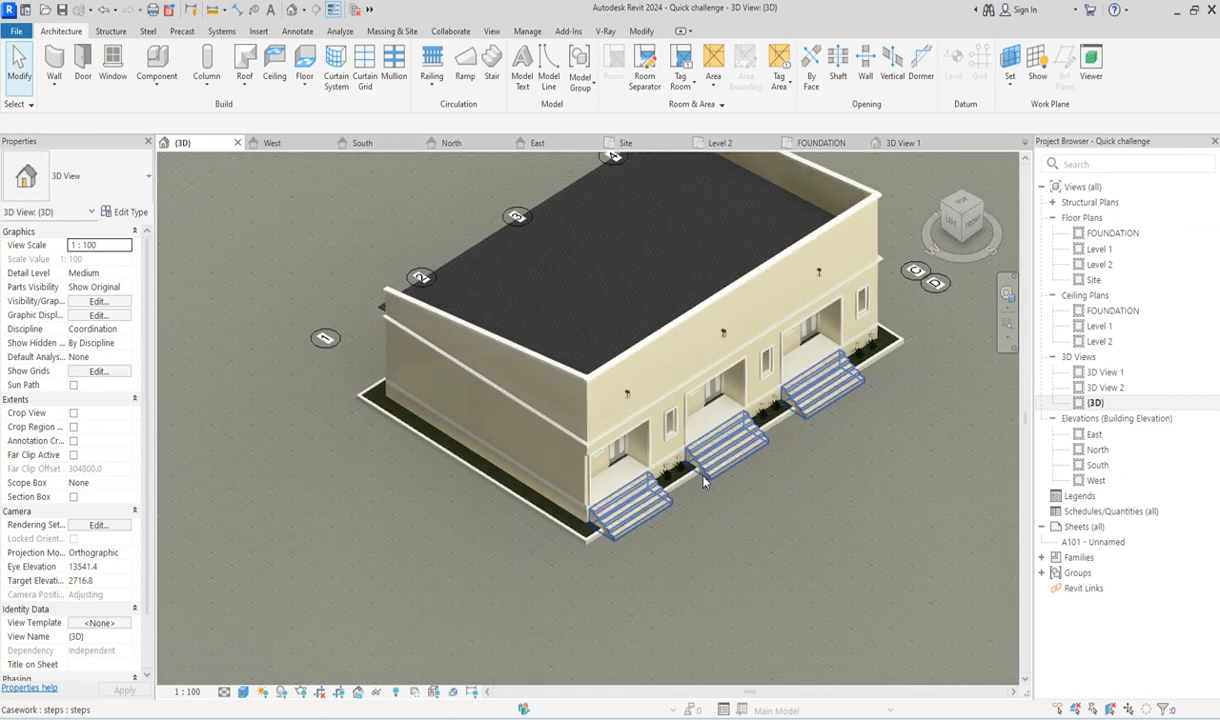
pyautogui.scroll(4, 700, 410)
pyautogui.scroll(-5, 702, 408)
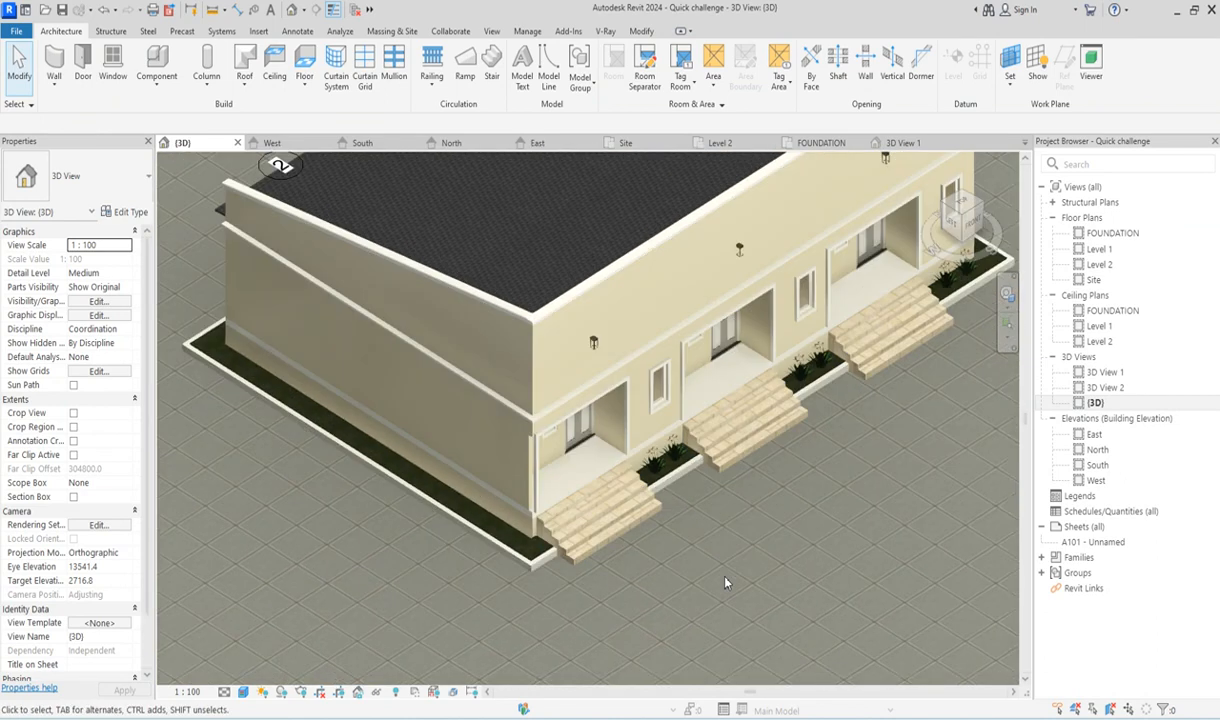
pyautogui.moveTo(962, 215); pyautogui.dragTo(930, 268)
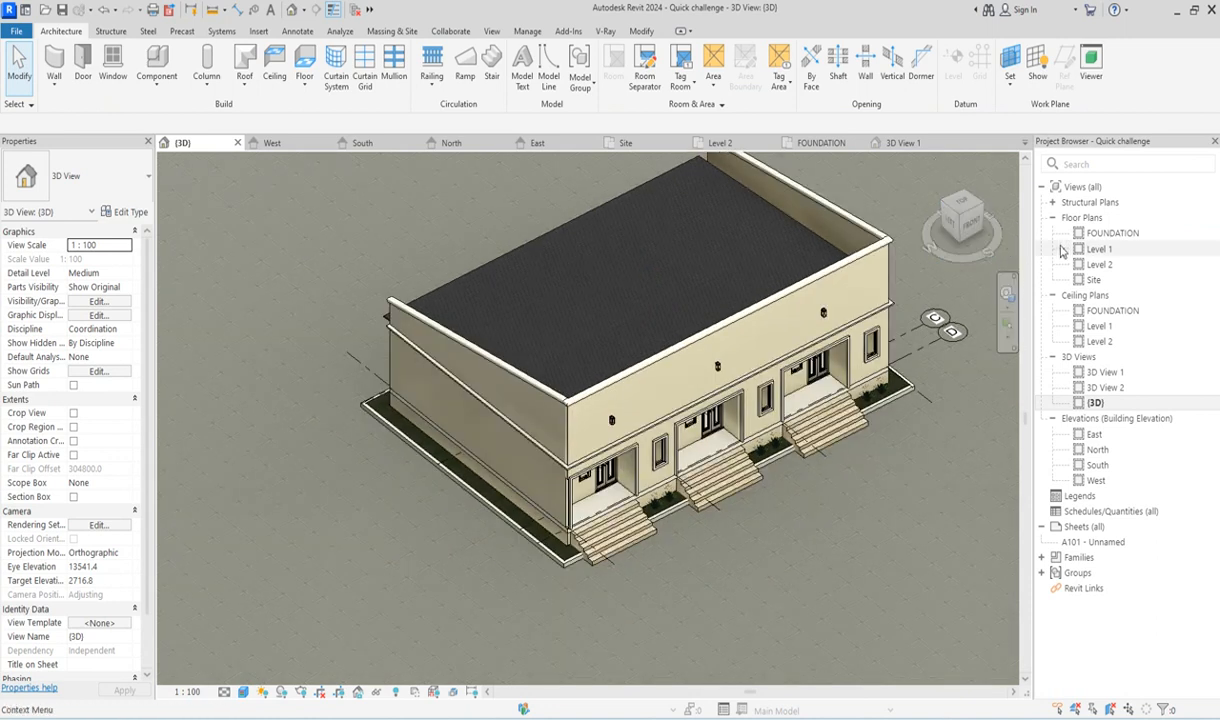
# Open the Level 1 floor plan and examine the room layout, furniture and dimensions of the three apartments.
pyautogui.doubleClick(1045, 247)
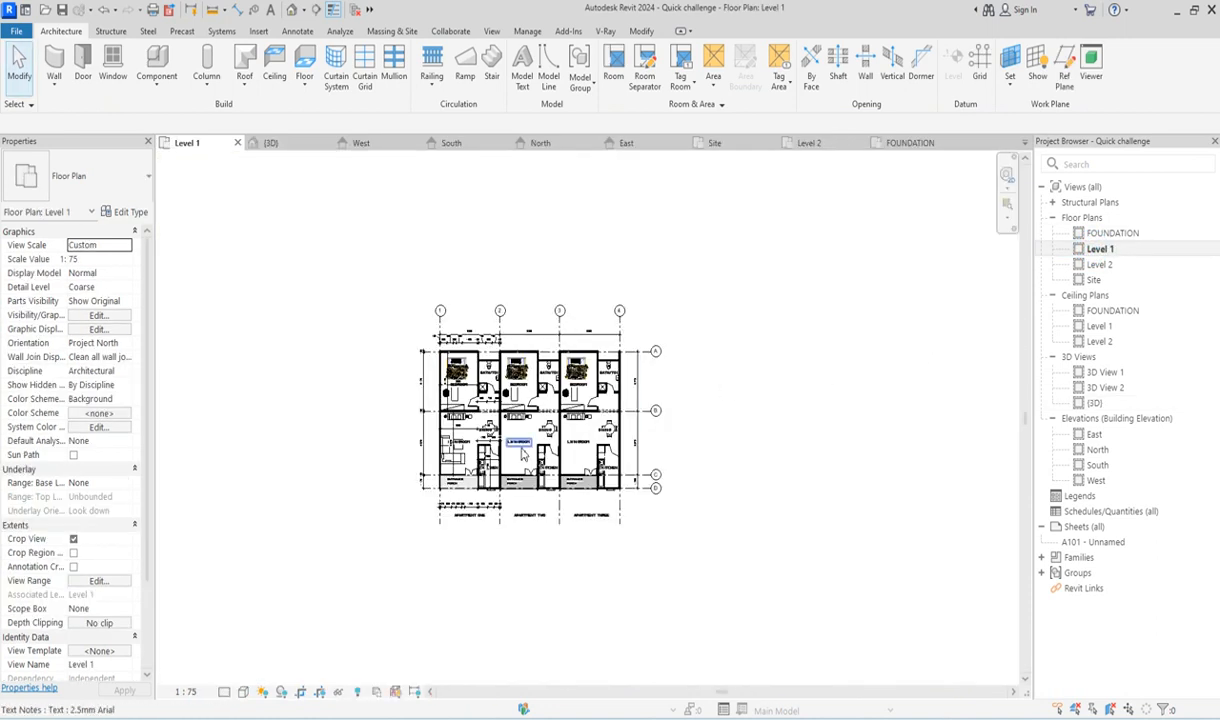
pyautogui.scroll(4, 480, 300)
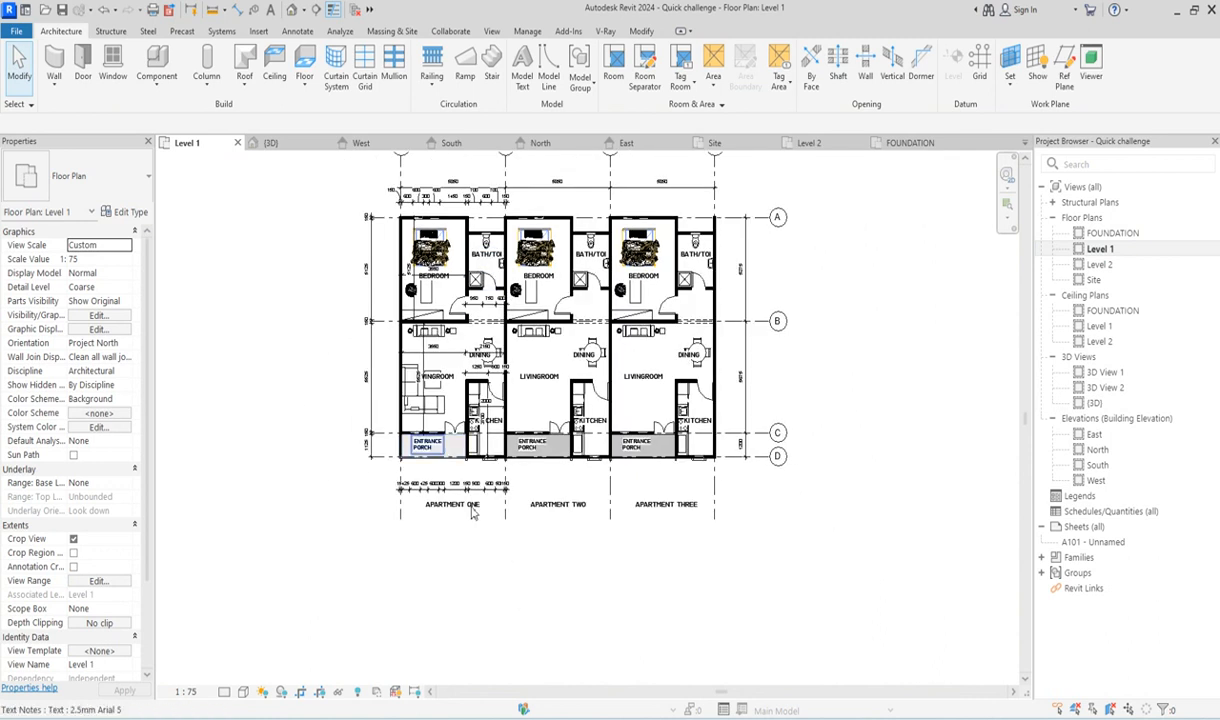
pyautogui.scroll(-3, 462, 500)
pyautogui.scroll(3, 531, 306)
pyautogui.scroll(4, 335, 424)
pyautogui.scroll(-3, 340, 500)
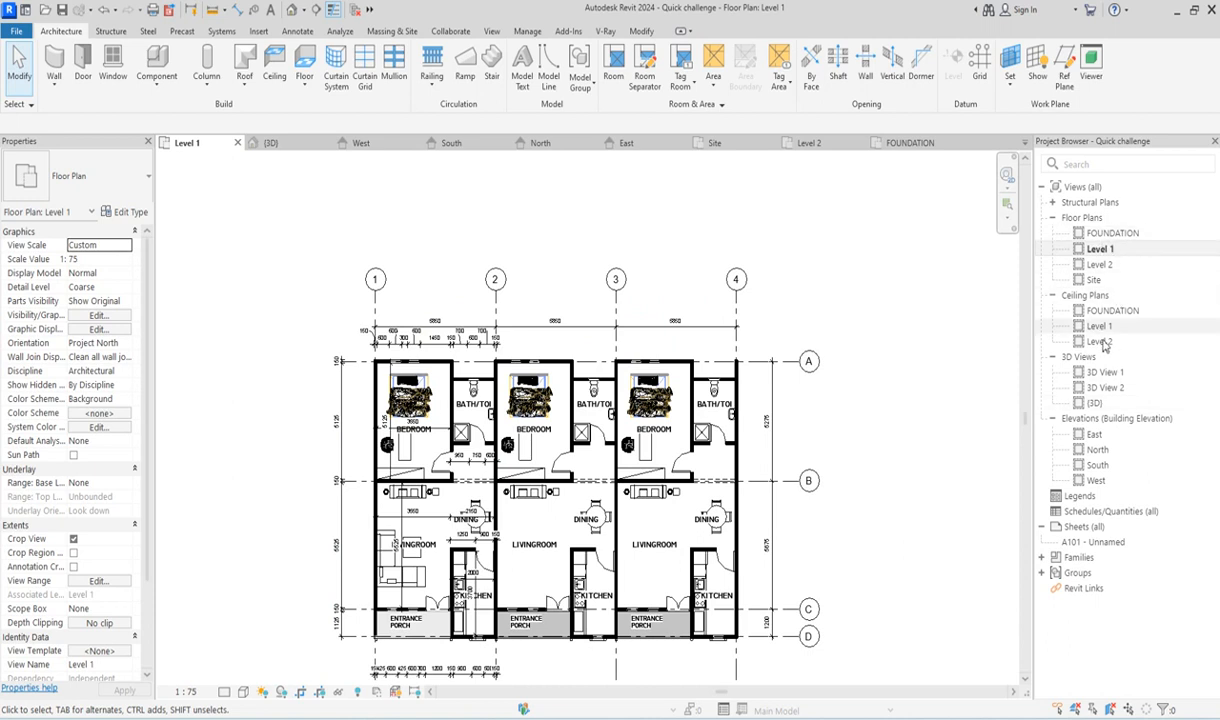
# Open the North elevation, turn on shadows and change its visual style to one that shows the material colours.
pyautogui.doubleClick(1097, 449)
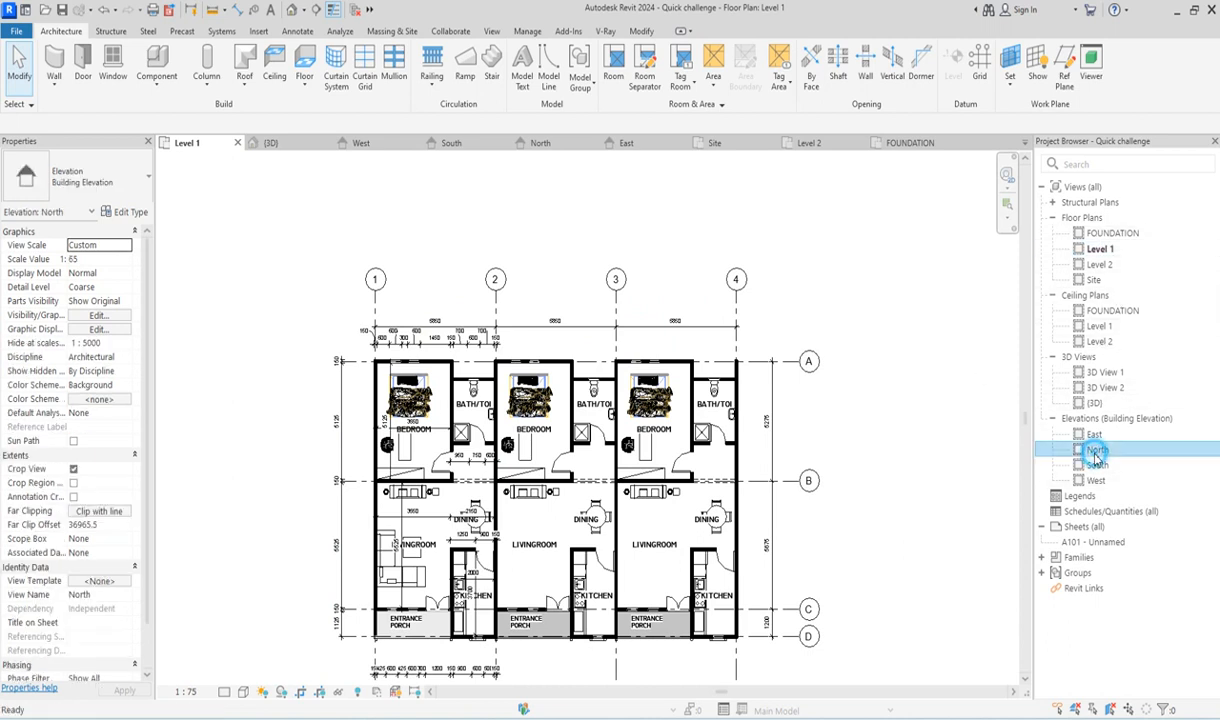
pyautogui.scroll(-2, 411, 558)
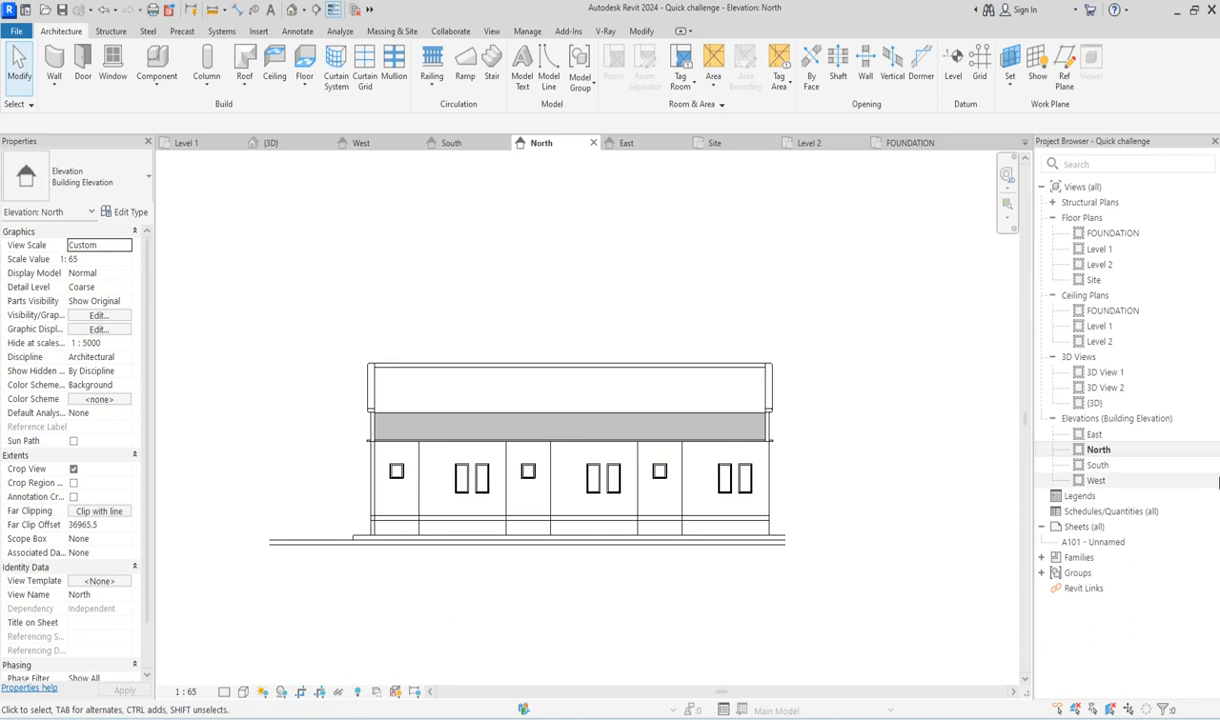
pyautogui.click(241, 694)
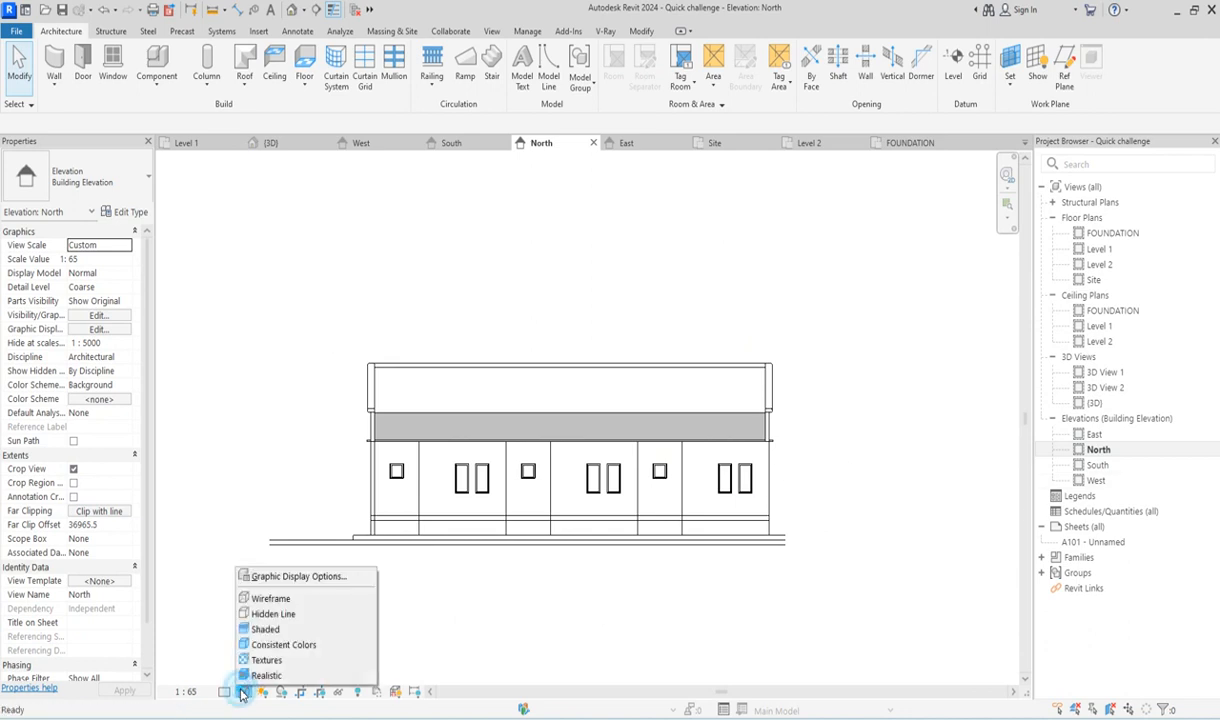
pyautogui.click(281, 693)
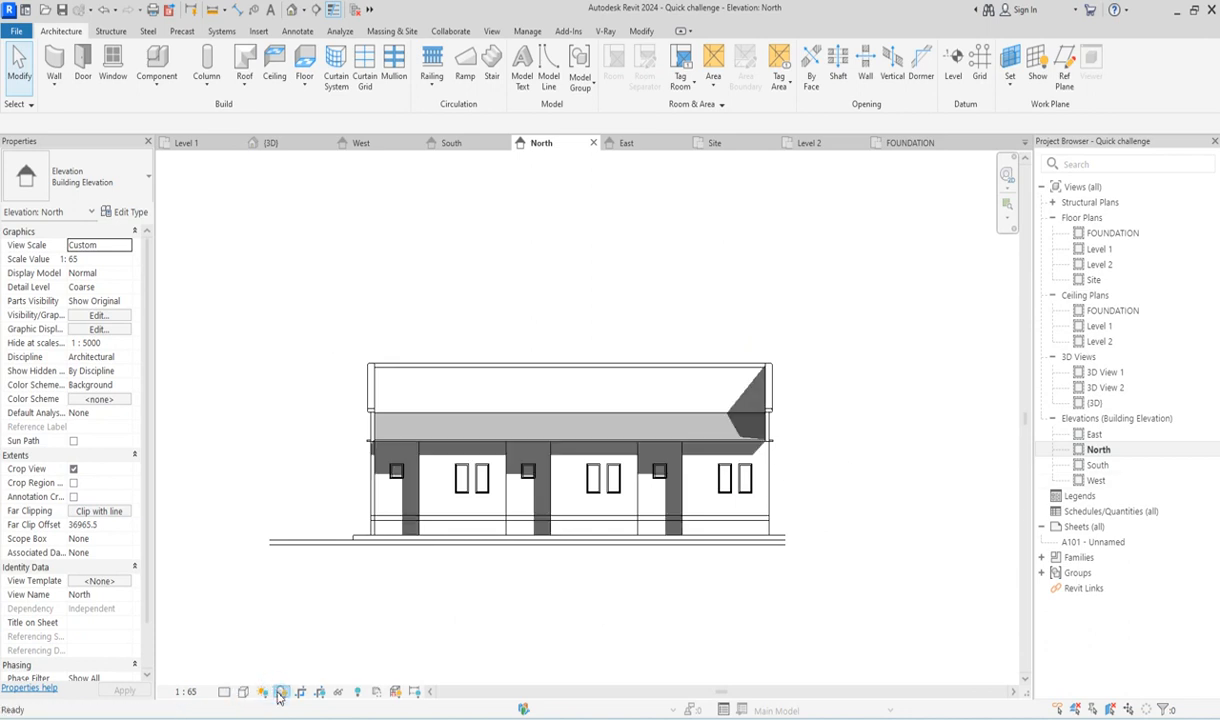
pyautogui.click(243, 693)
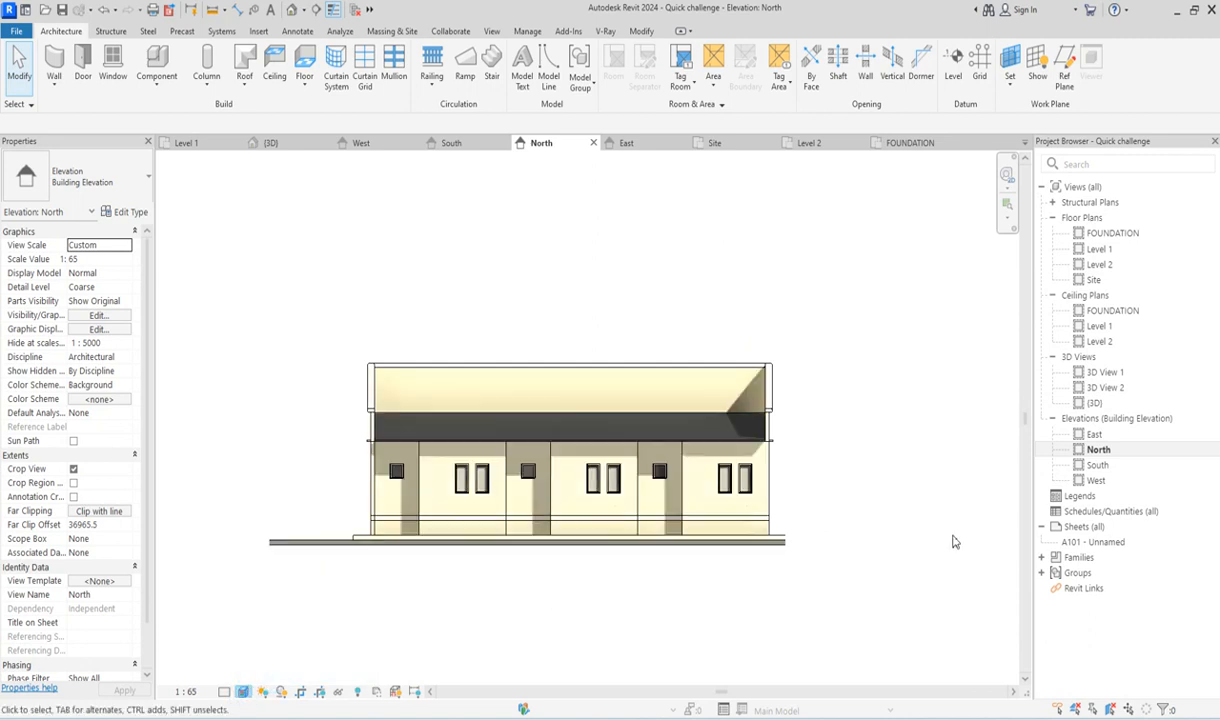
# Open the South elevation, turn on its shadows and set its visual style to Realistic.
pyautogui.doubleClick(1096, 467)
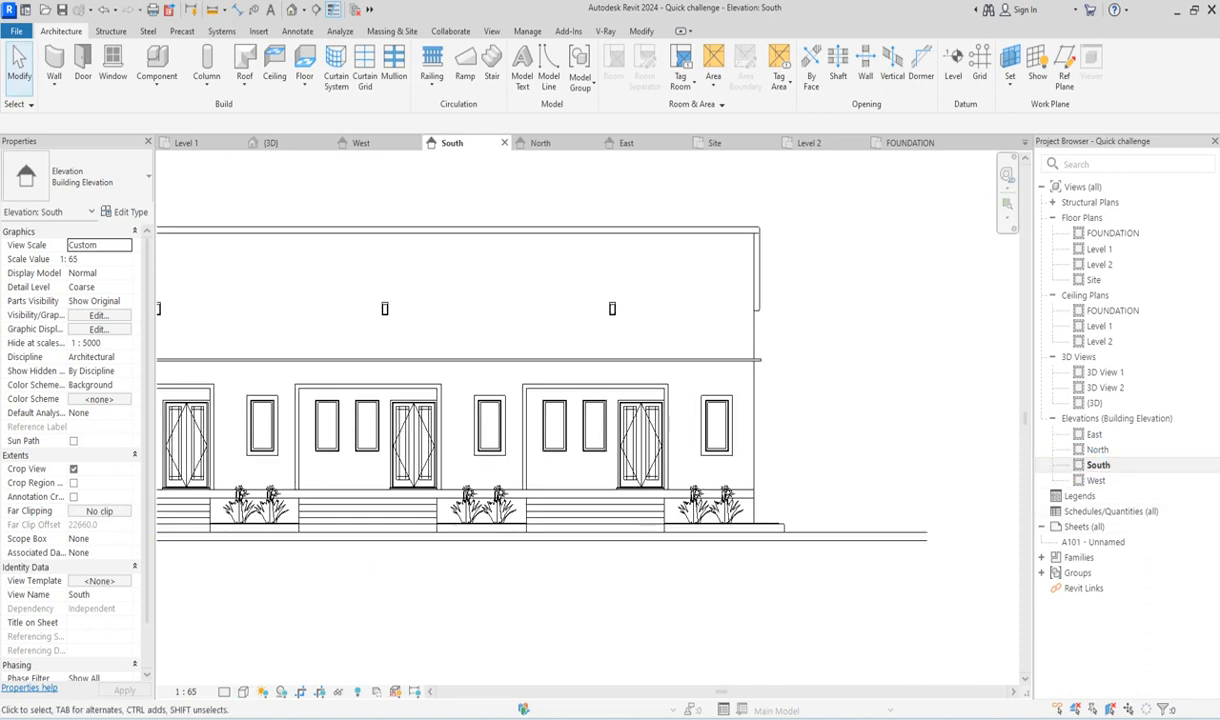
pyautogui.click(280, 691)
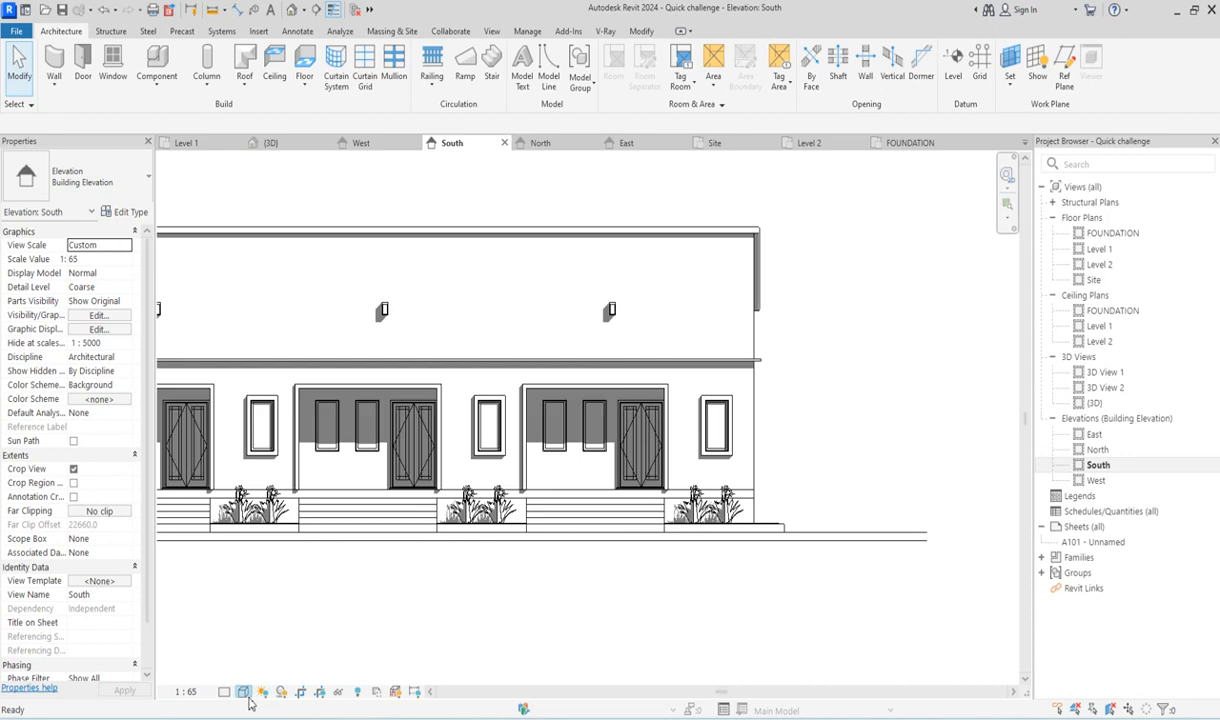
pyautogui.scroll(-3, 570, 590)
pyautogui.scroll(1, 210, 525)
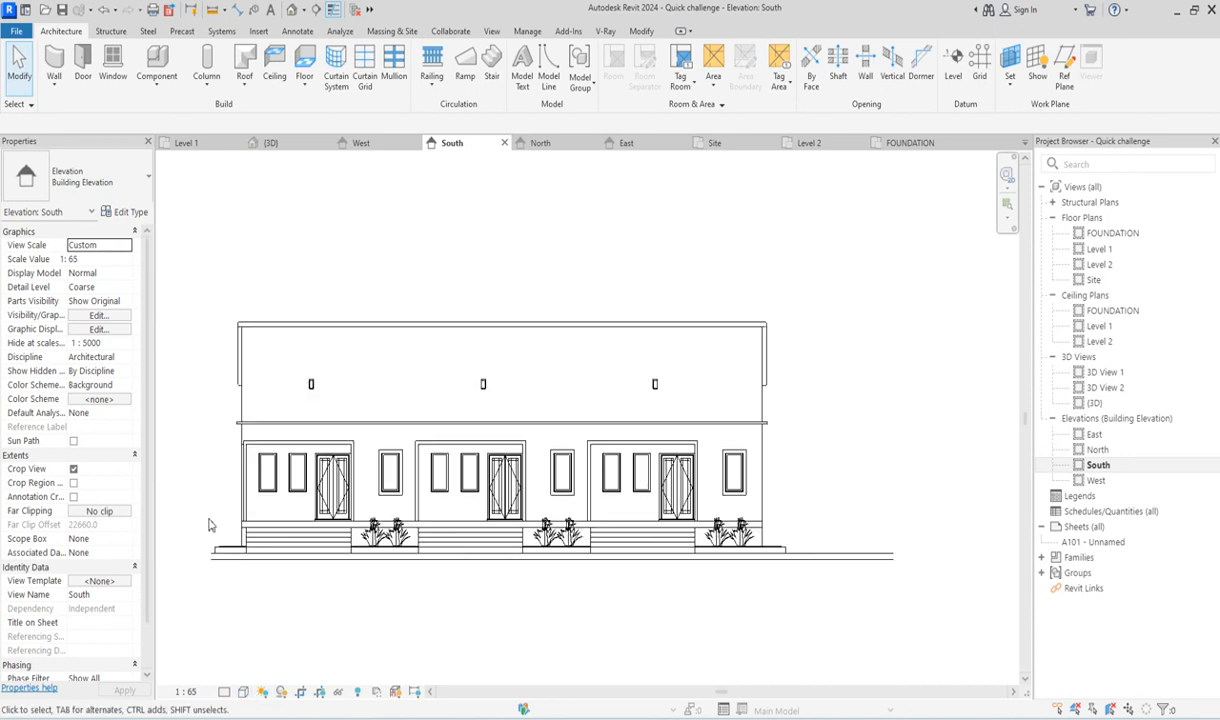
pyautogui.click(241, 693)
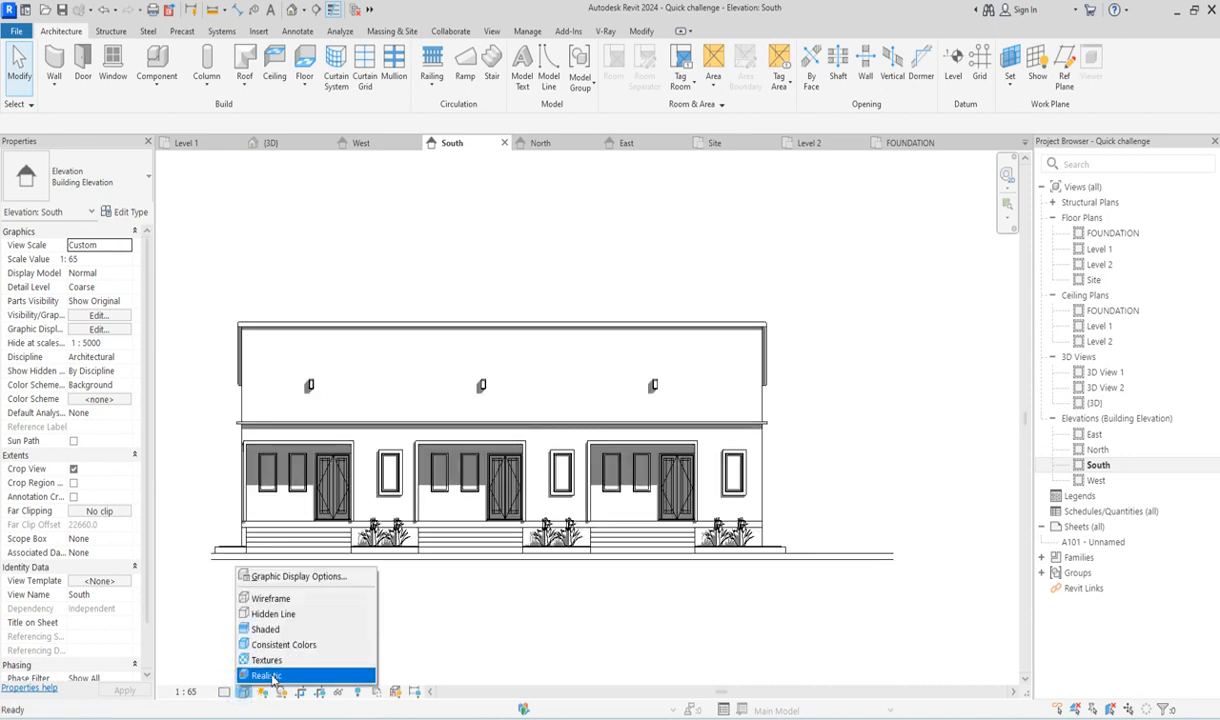
pyautogui.click(270, 675)
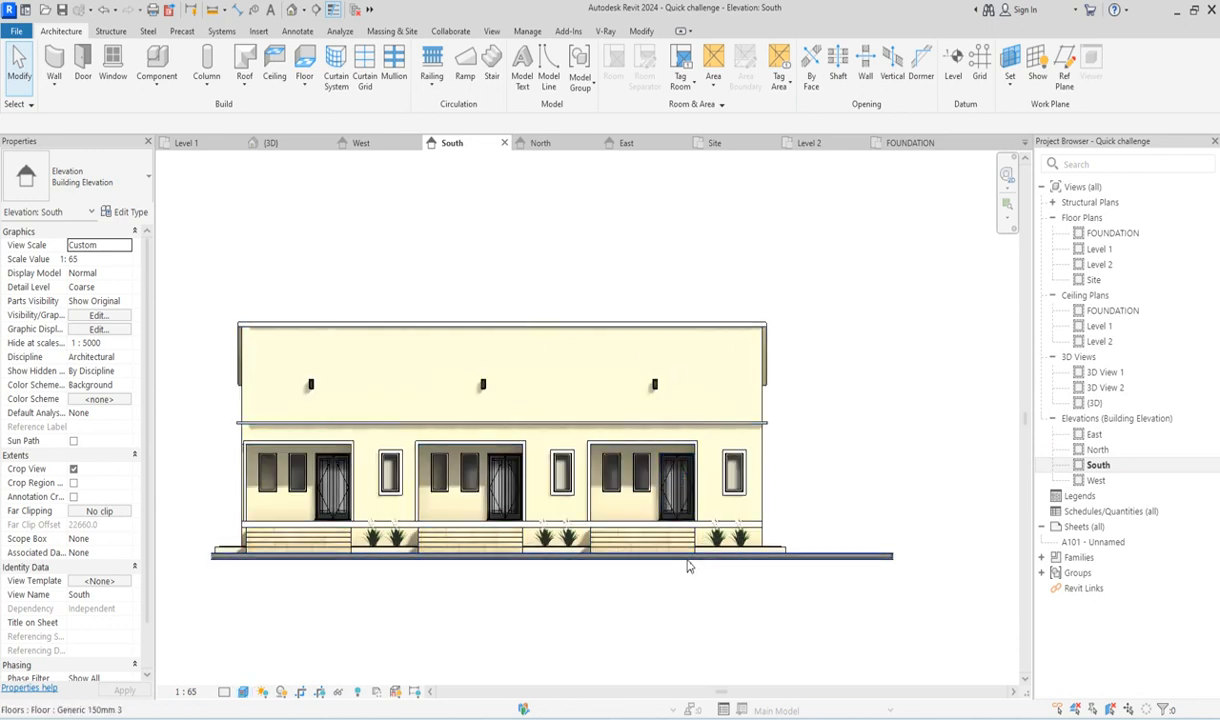
pyautogui.scroll(-1, 687, 568)
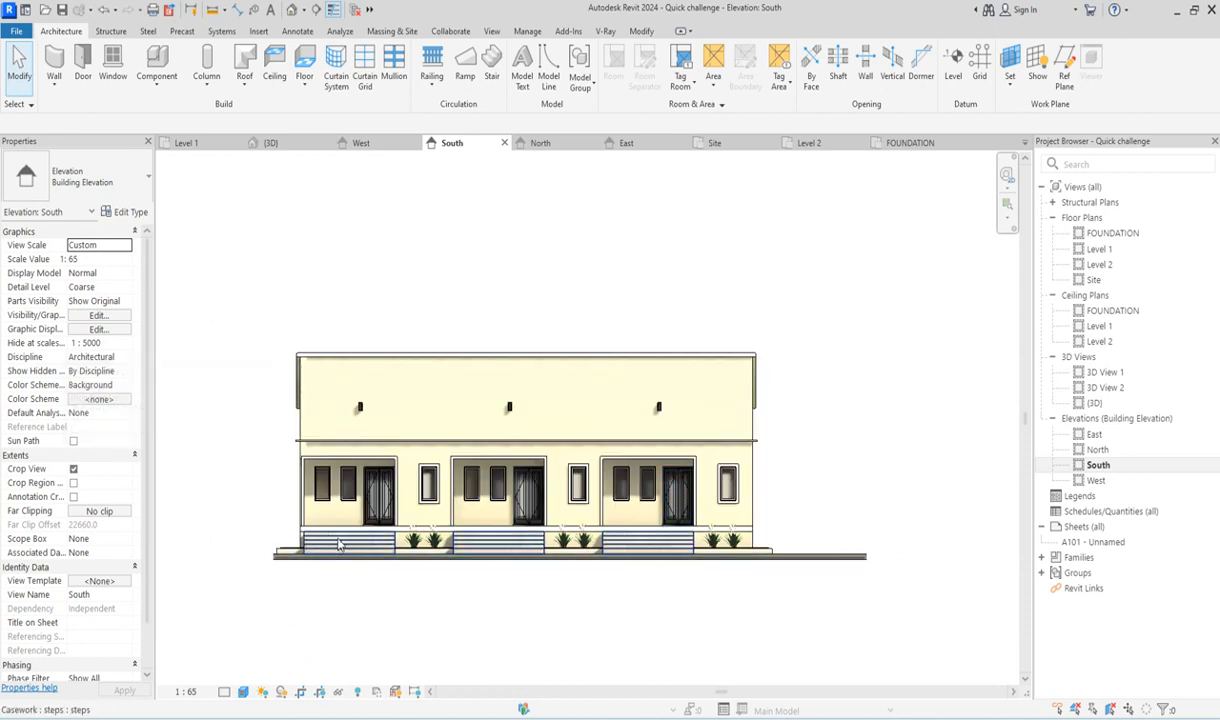
pyautogui.scroll(1, 249, 464)
pyautogui.scroll(-2, 871, 561)
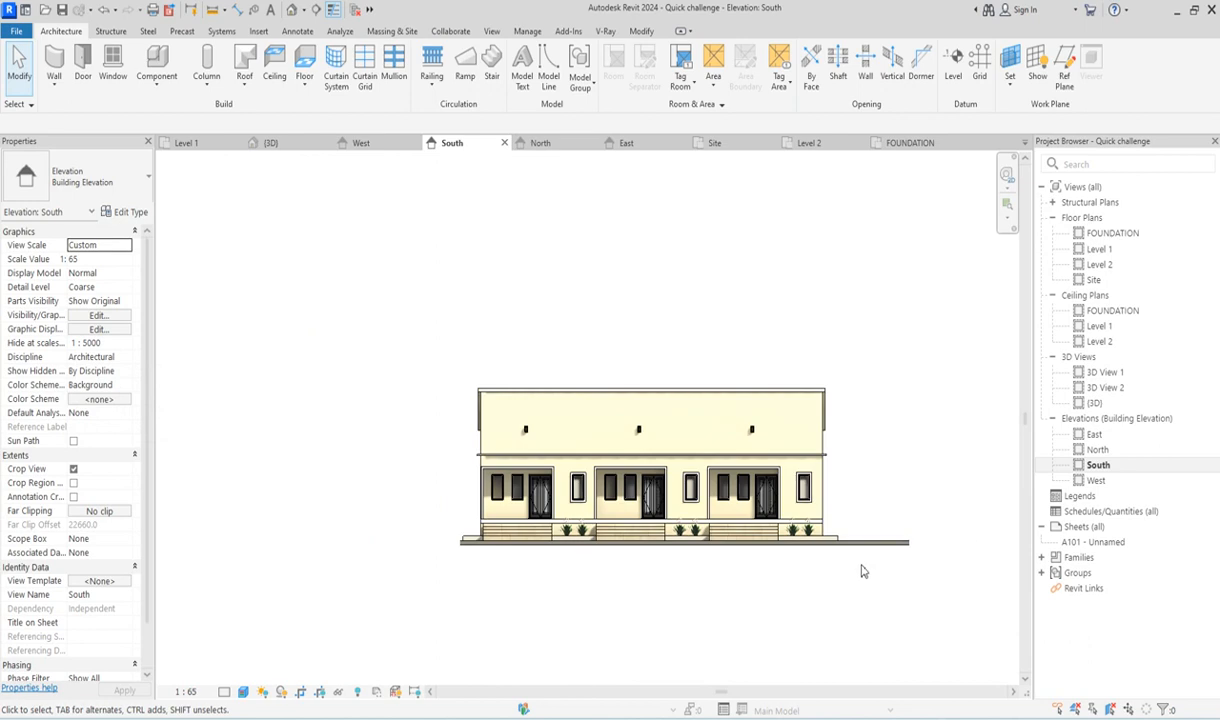
# Open the {3D} view and examine the front entrances, roof and side wall of the building from the opposite front corner.
pyautogui.click(1093, 403)
pyautogui.doubleClick(1093, 403)
pyautogui.keyDown('shift'); pyautogui.moveTo(770, 455); pyautogui.dragTo(662, 540, button='middle'); pyautogui.keyUp('shift')
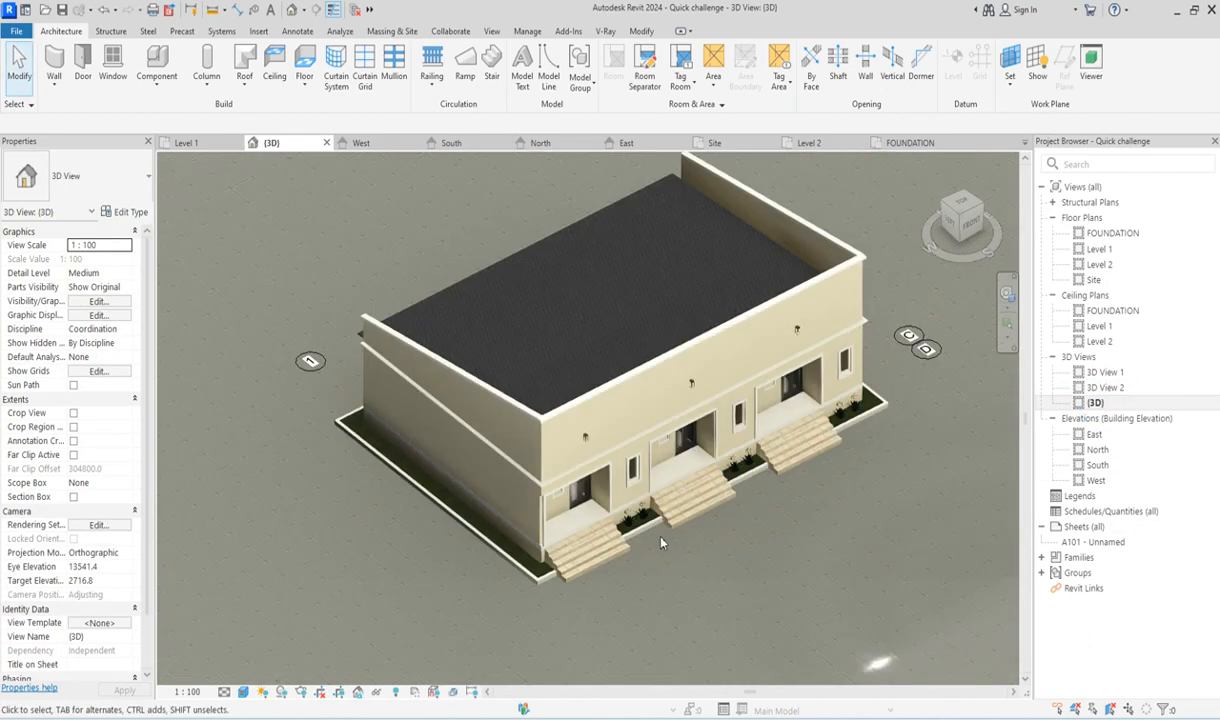
pyautogui.scroll(-2, 662, 540)
pyautogui.moveTo(960, 222)
pyautogui.mouseDown()
pyautogui.moveTo(793, 198)
pyautogui.moveTo(700, 214)
pyautogui.moveTo(866, 296)
pyautogui.mouseUp()
pyautogui.scroll(5, 309, 310)
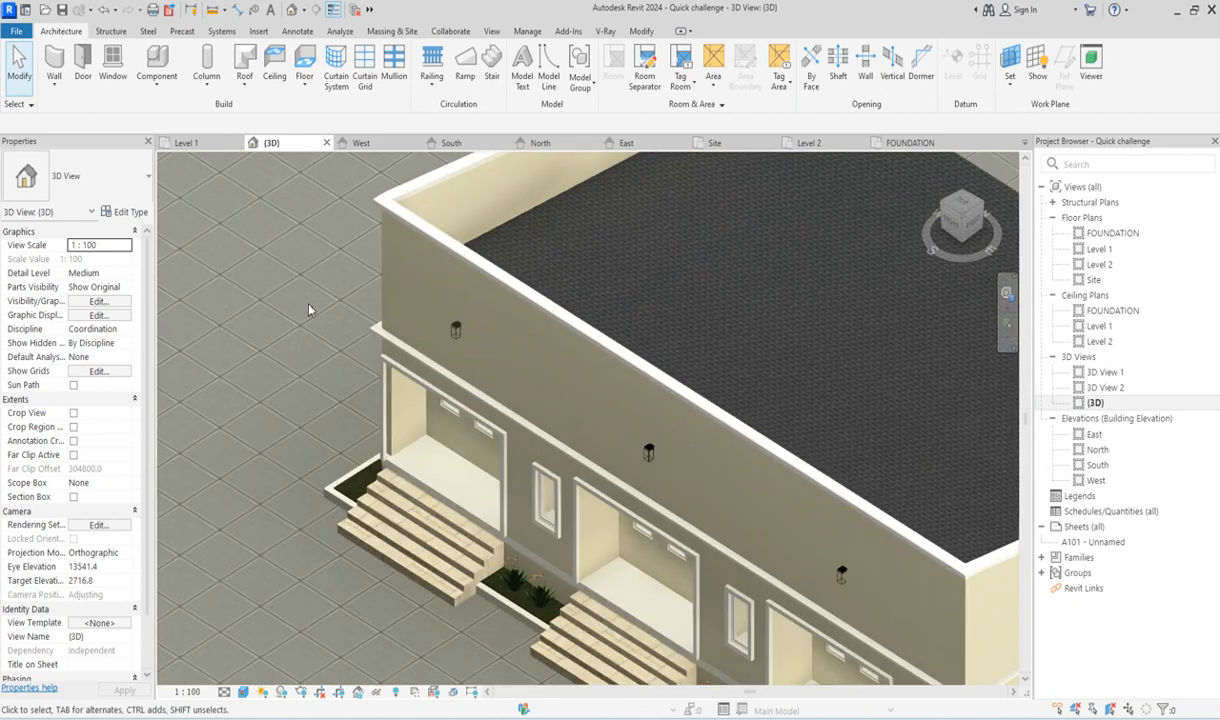
pyautogui.scroll(-6, 309, 310)
pyautogui.scroll(3, 462, 498)
pyautogui.scroll(-3, 462, 498)
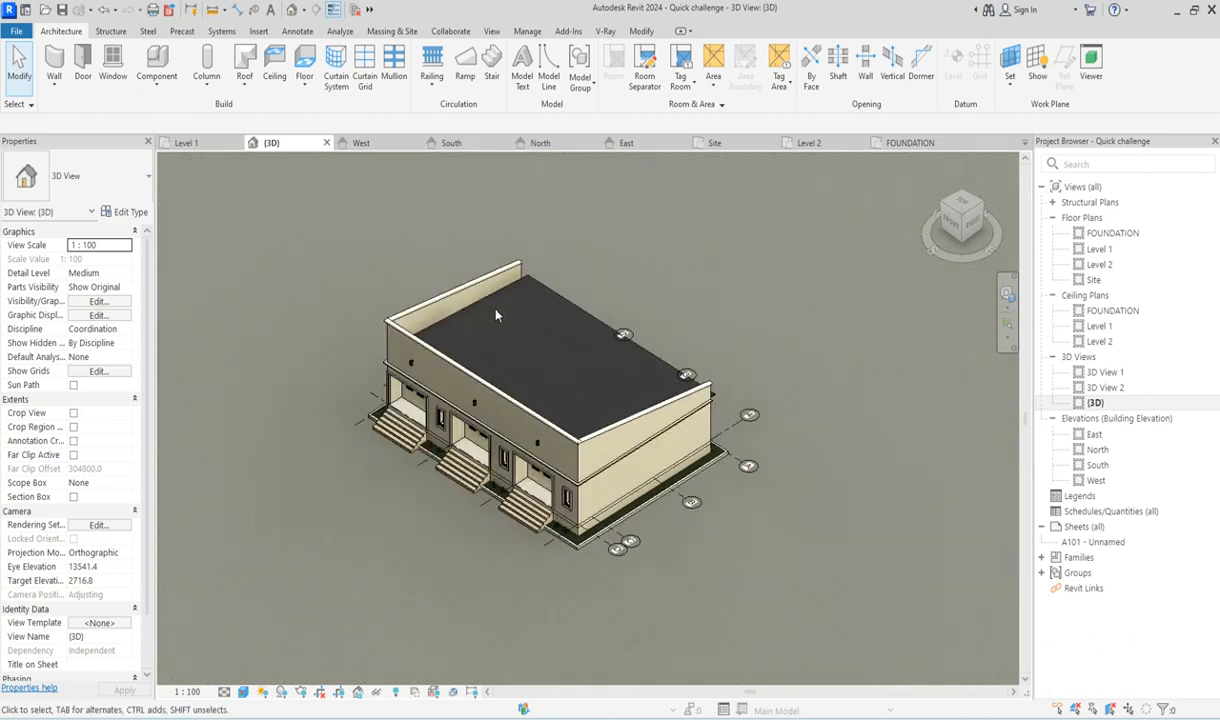
pyautogui.scroll(2, 487, 330)
pyautogui.scroll(-2, 489, 327)
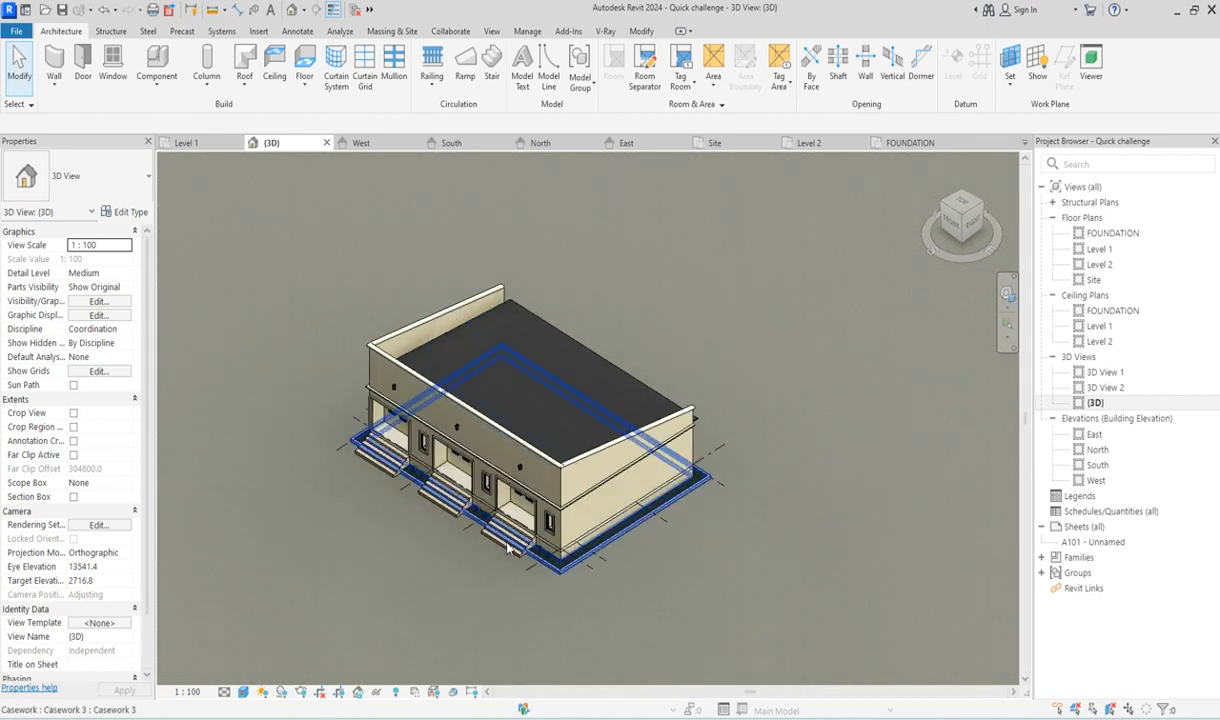
pyautogui.scroll(2, 392, 395)
pyautogui.scroll(1, 319, 397)
pyautogui.scroll(-3, 443, 243)
pyautogui.scroll(3, 728, 369)
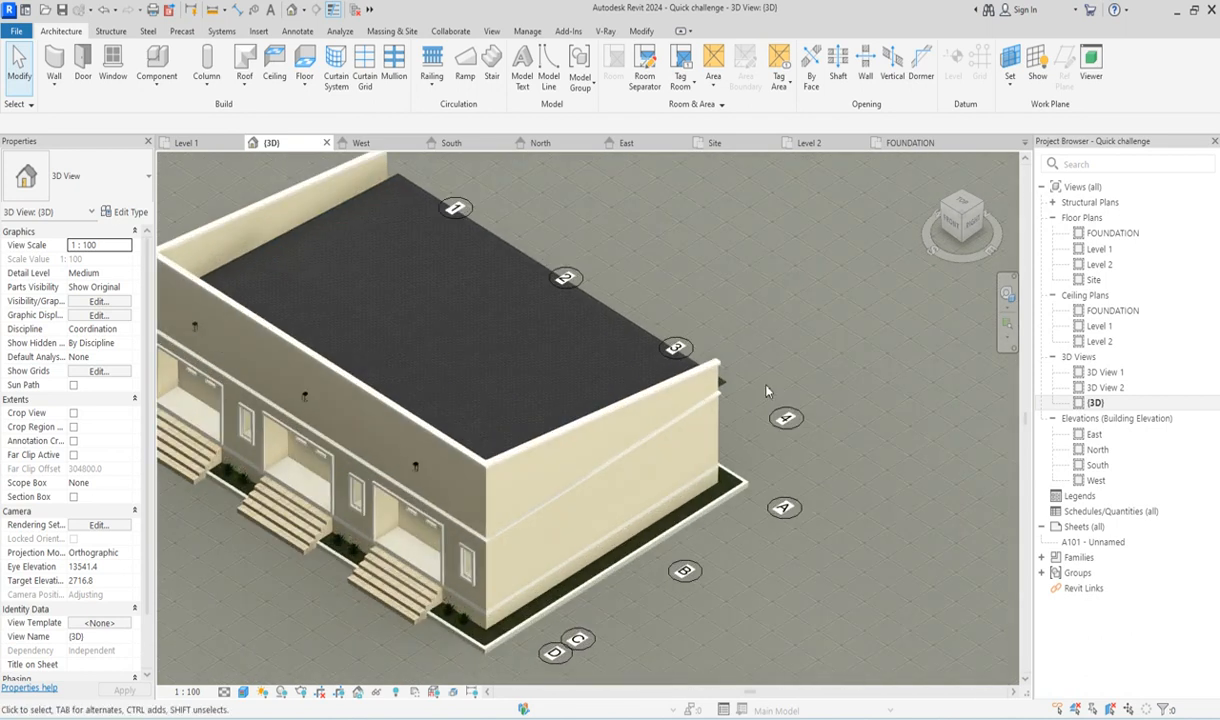
pyautogui.scroll(-4, 728, 369)
# Open the camera views 3D View 2 and 3D View 1, and examine the building's perspective in 3D View 1.
pyautogui.doubleClick(1114, 390)
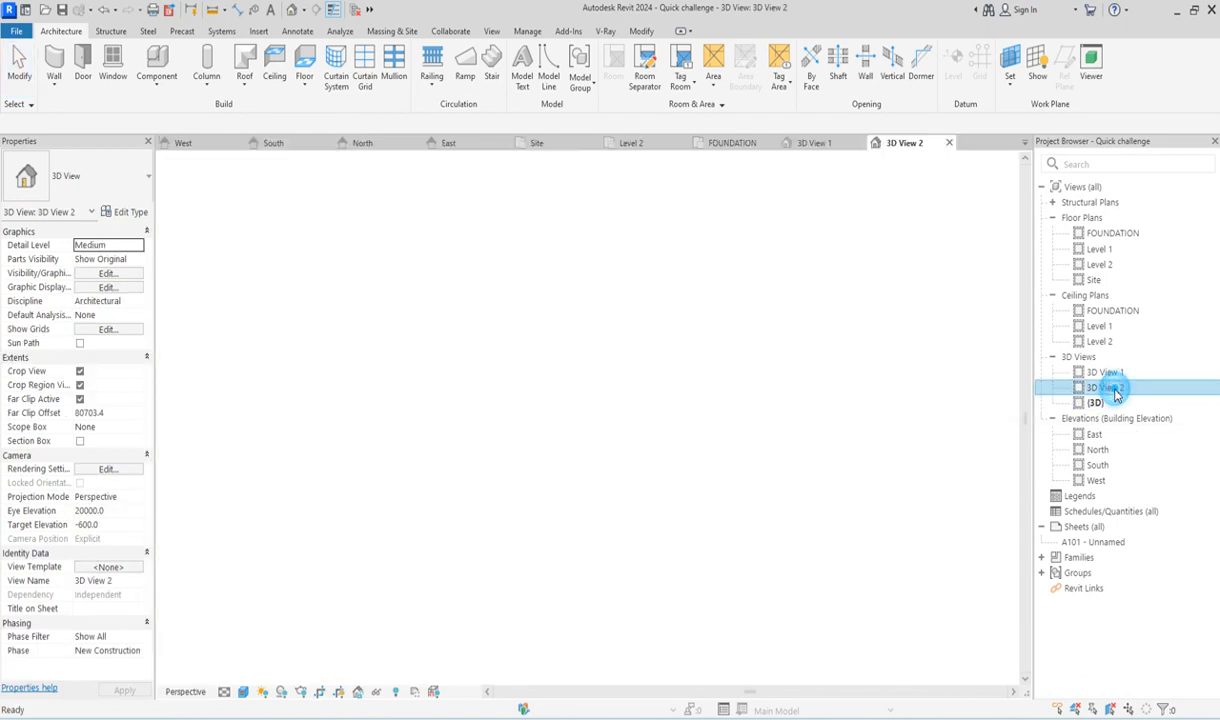
pyautogui.doubleClick(1105, 372)
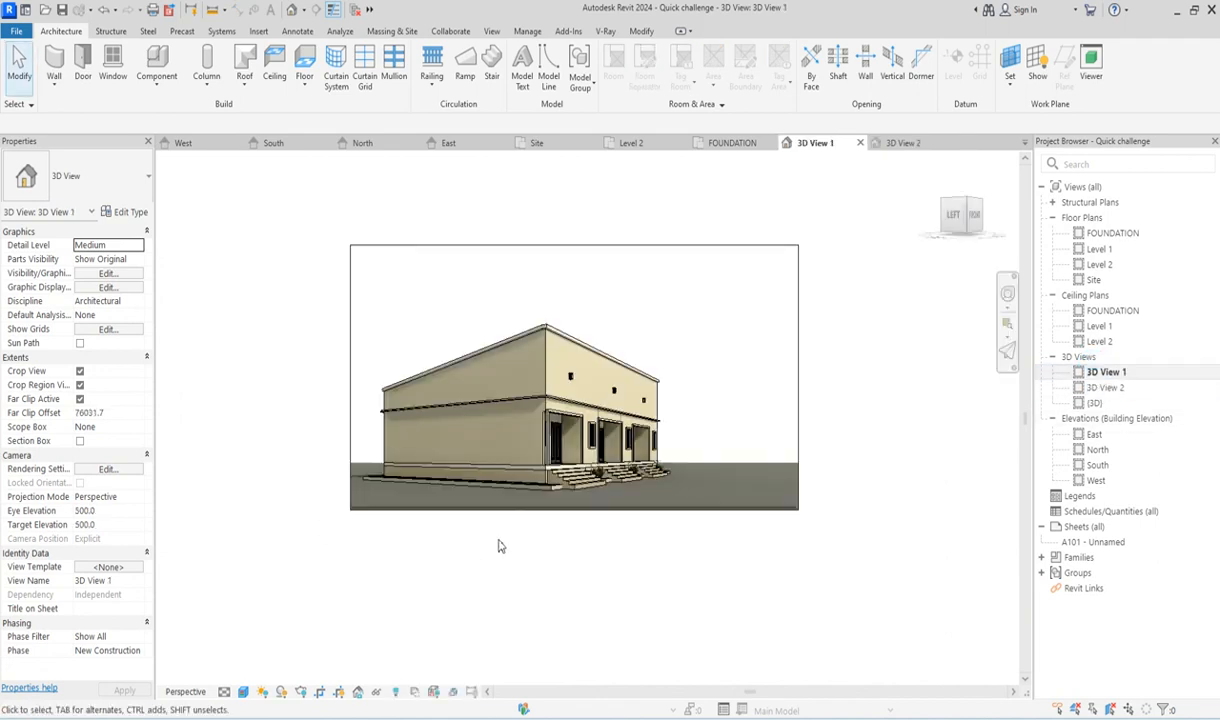
pyautogui.scroll(4, 733, 468)
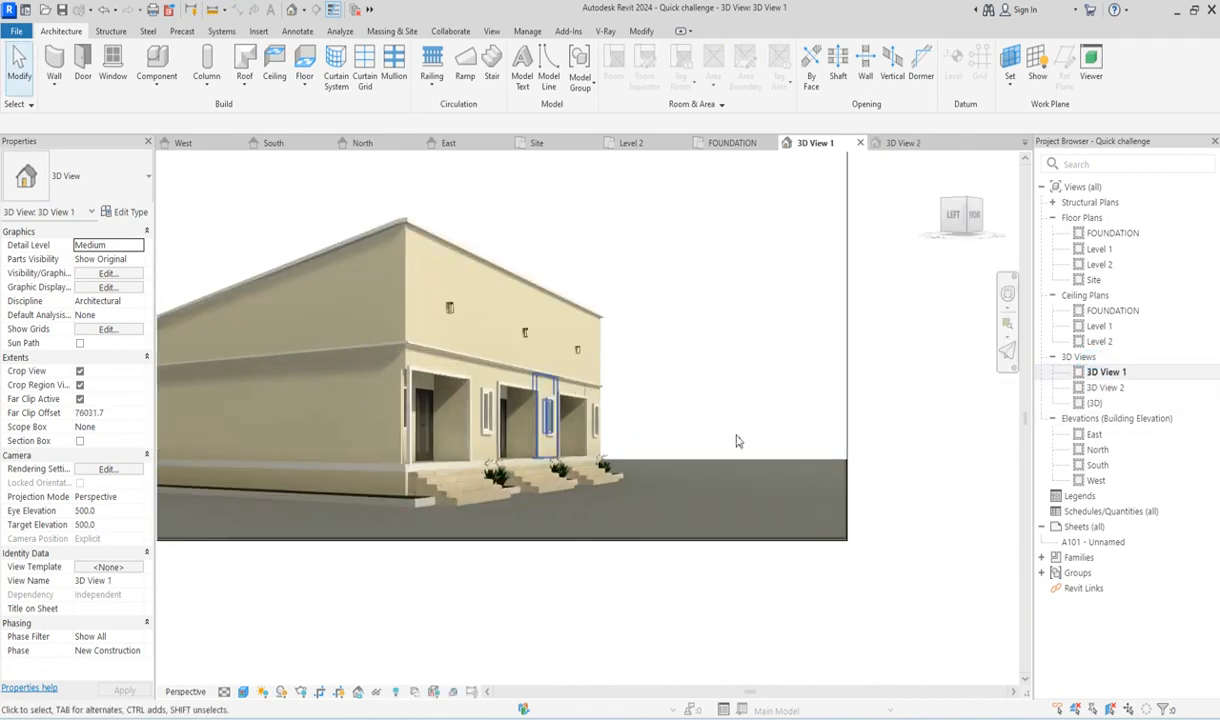
pyautogui.scroll(-4, 755, 431)
pyautogui.scroll(1, 402, 432)
pyautogui.scroll(2, 404, 441)
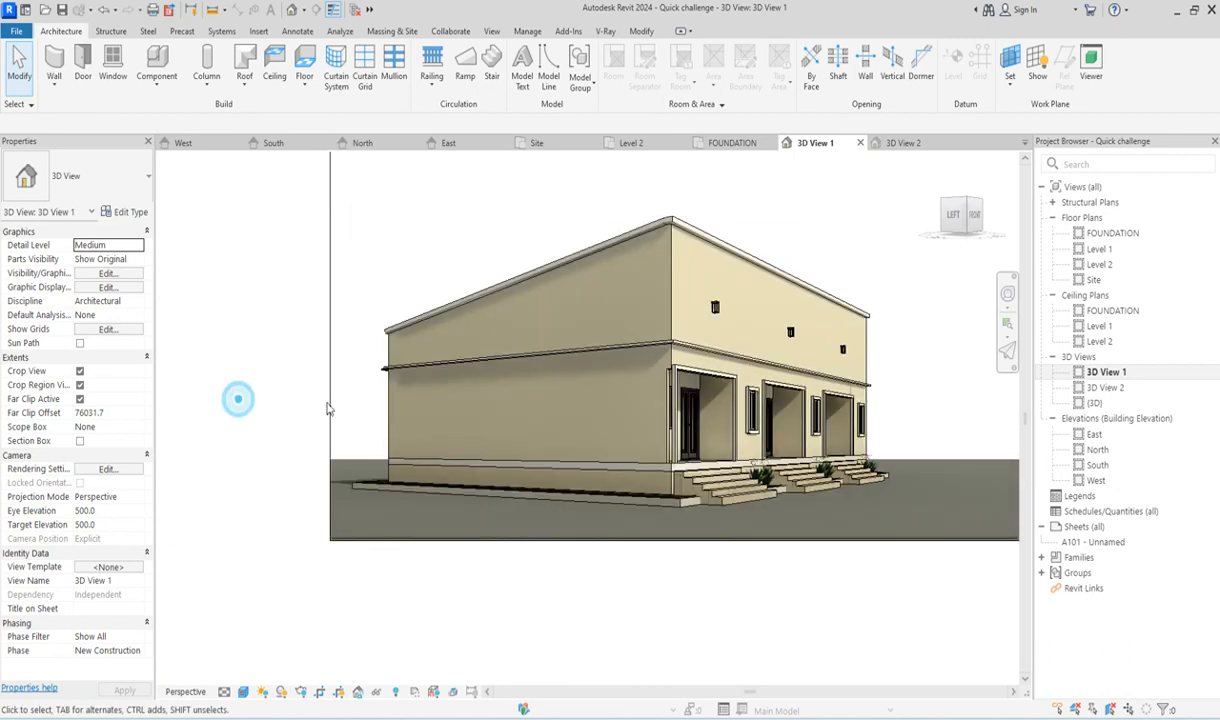
pyautogui.scroll(-3, 577, 467)
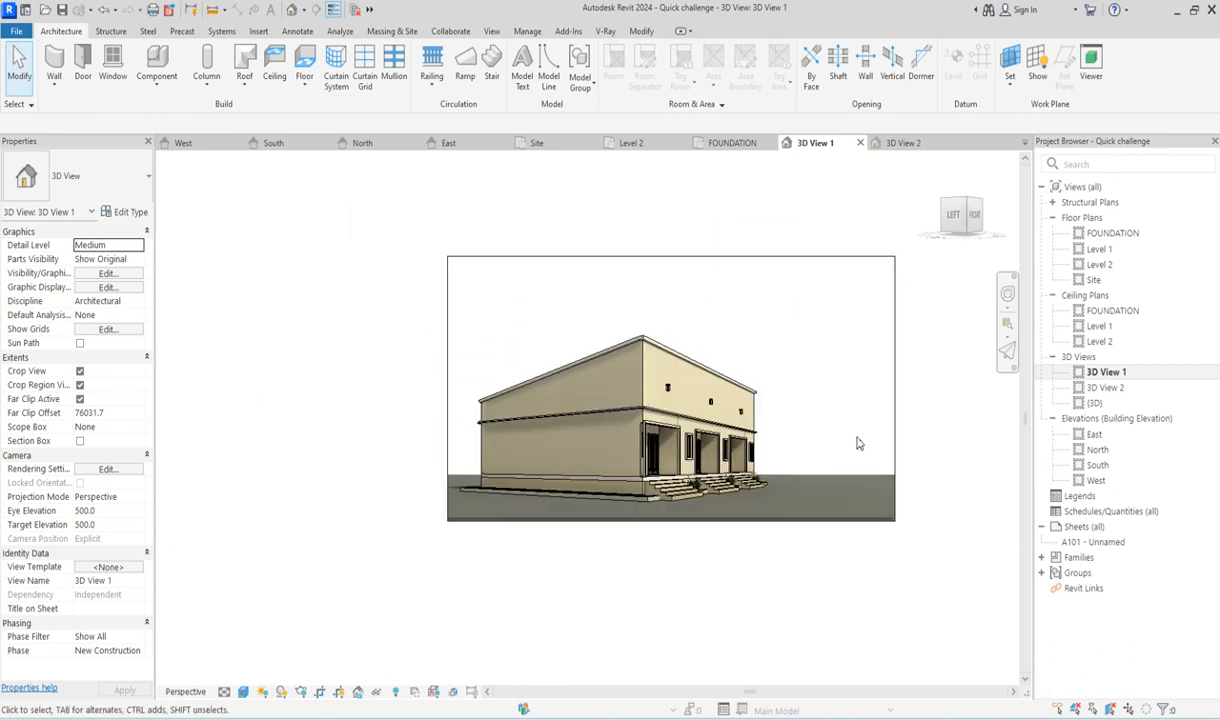
pyautogui.scroll(2, 727, 577)
pyautogui.scroll(-2, 715, 610)
pyautogui.scroll(3, 697, 610)
pyautogui.scroll(-1, 665, 555)
pyautogui.scroll(-2, 660, 555)
# Save the project from the Level 1 floor plan and return to the {3D} view.
pyautogui.doubleClick(1095, 248)
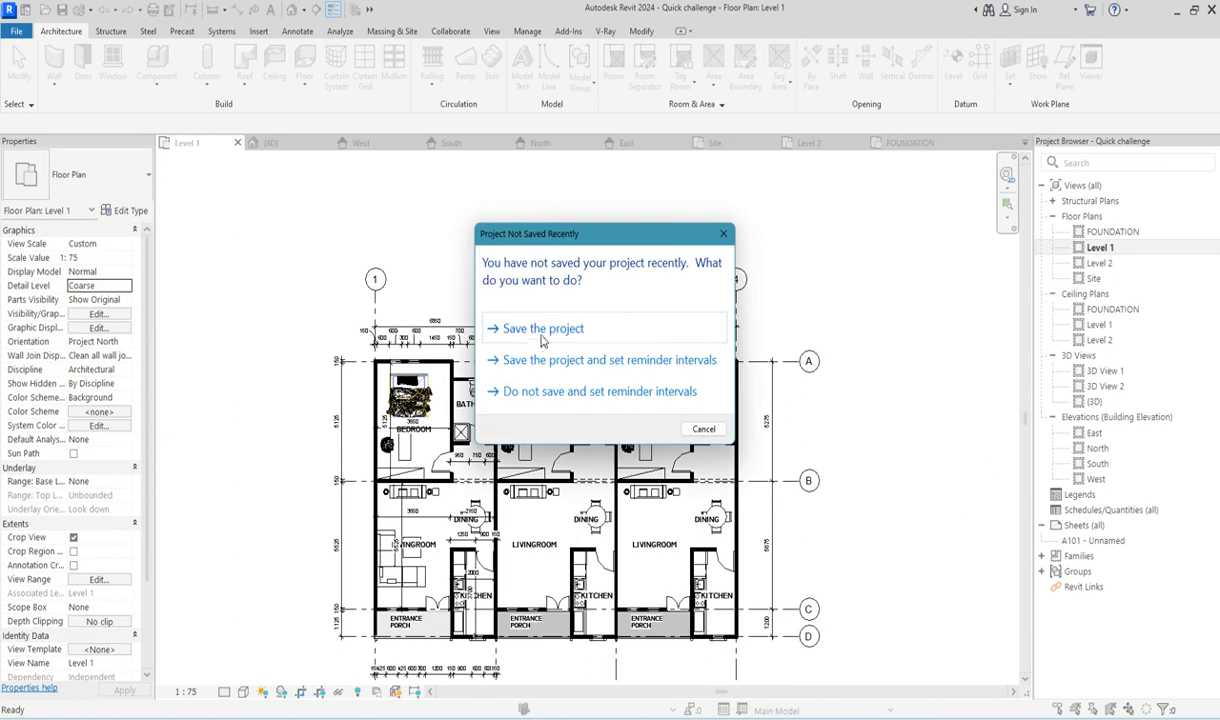
pyautogui.click(545, 330)
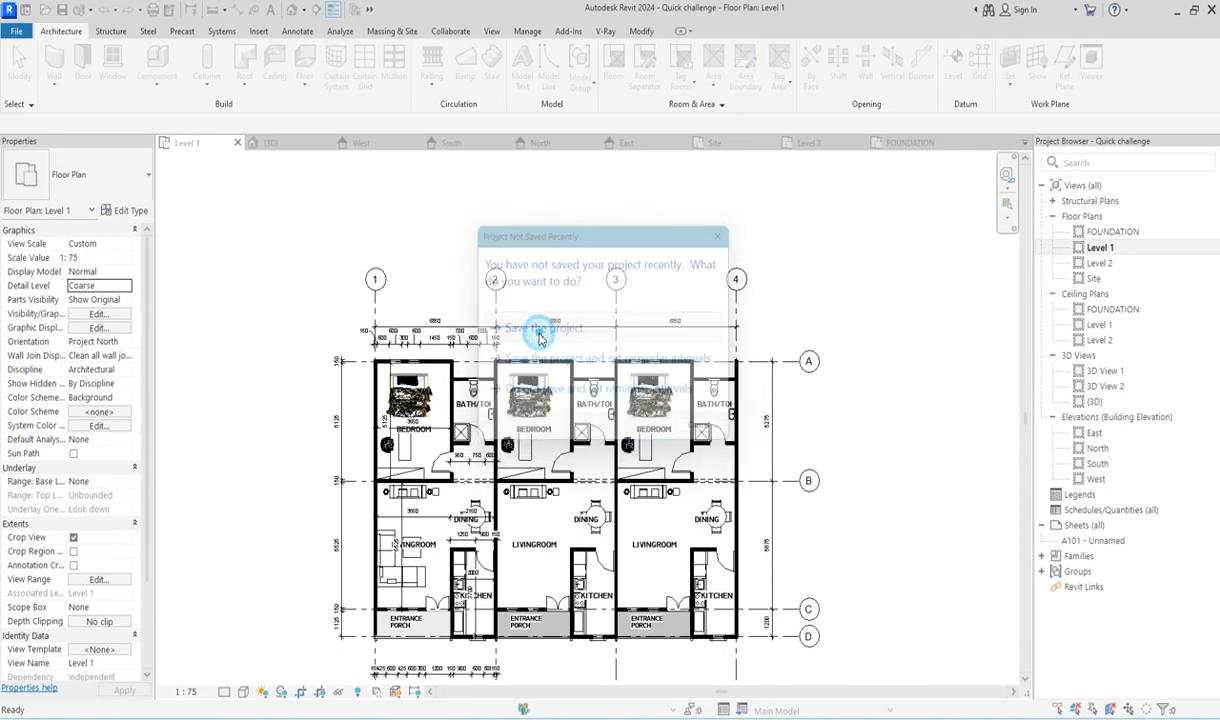
pyautogui.doubleClick(1095, 402)
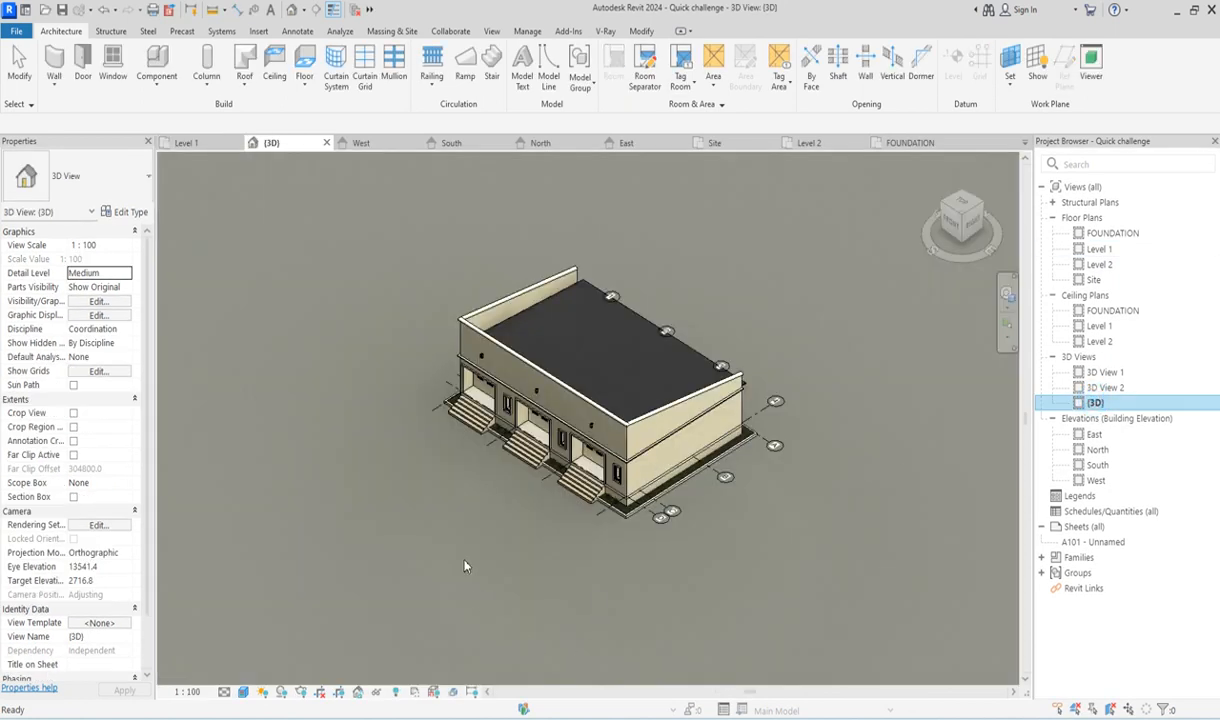
pyautogui.keyDown('shift'); pyautogui.moveTo(707, 341); pyautogui.dragTo(640, 300, button='middle'); pyautogui.keyUp('shift')
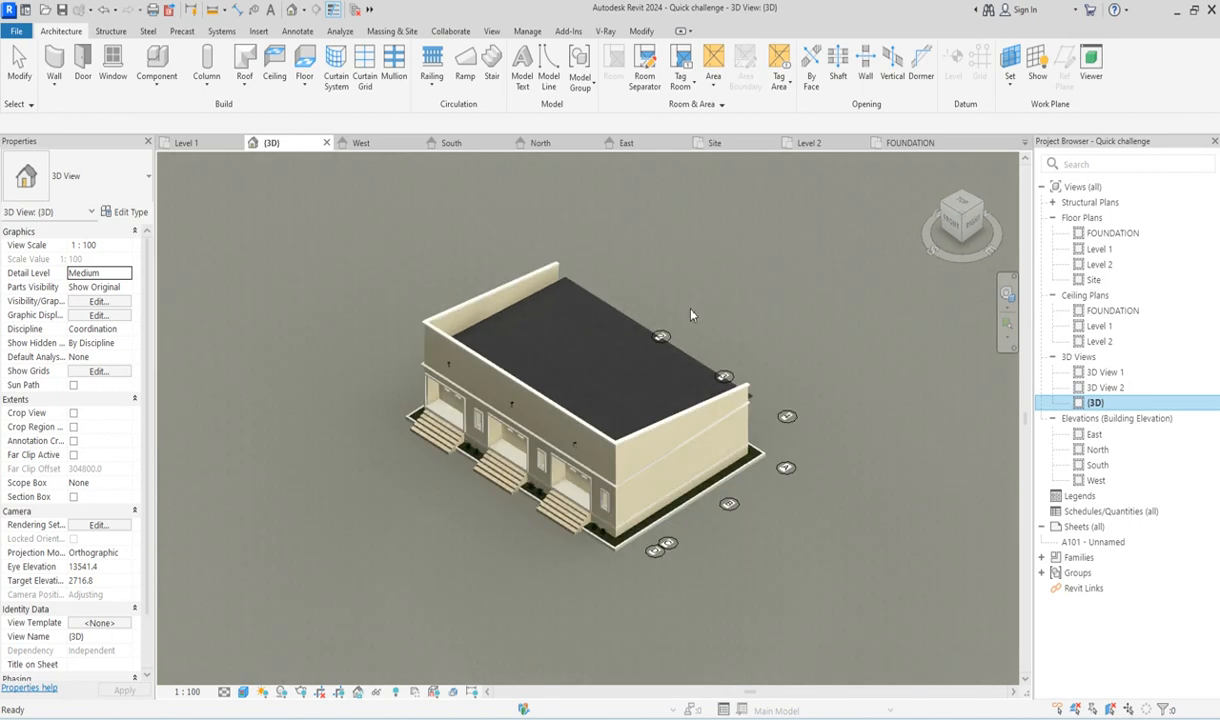